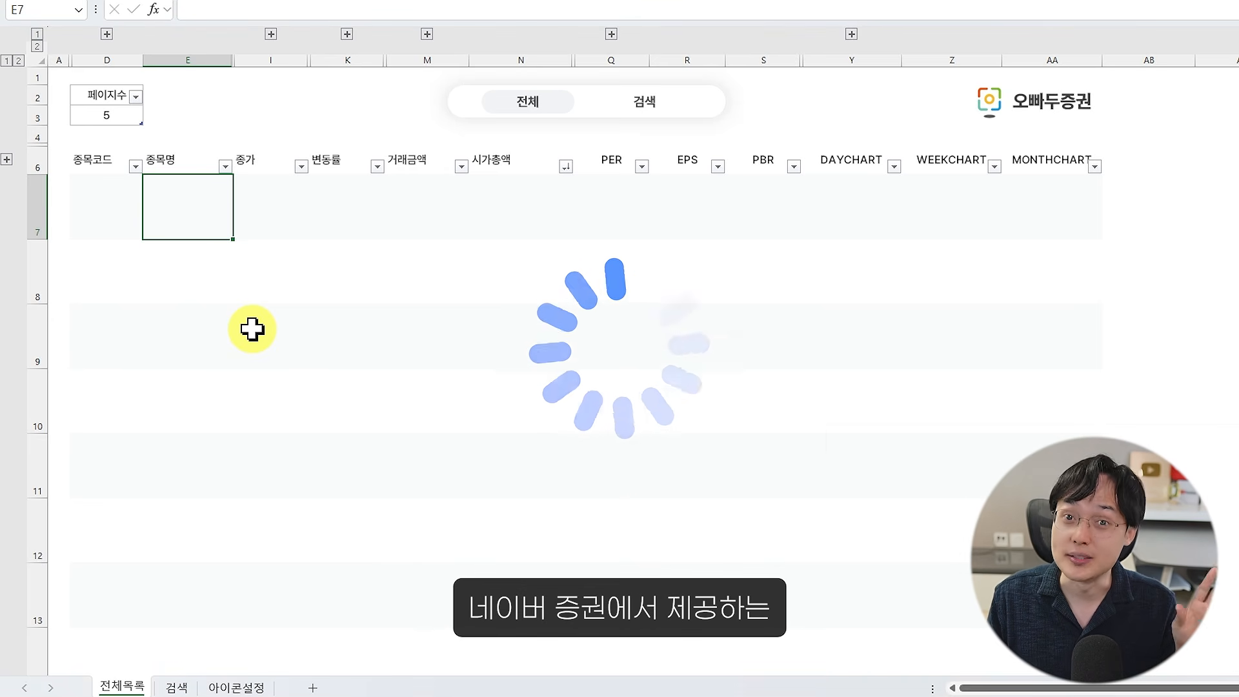
Sort the 전체목록 stock table by PER in ascending order, followed by EPS in descending order
left_click(642, 166)
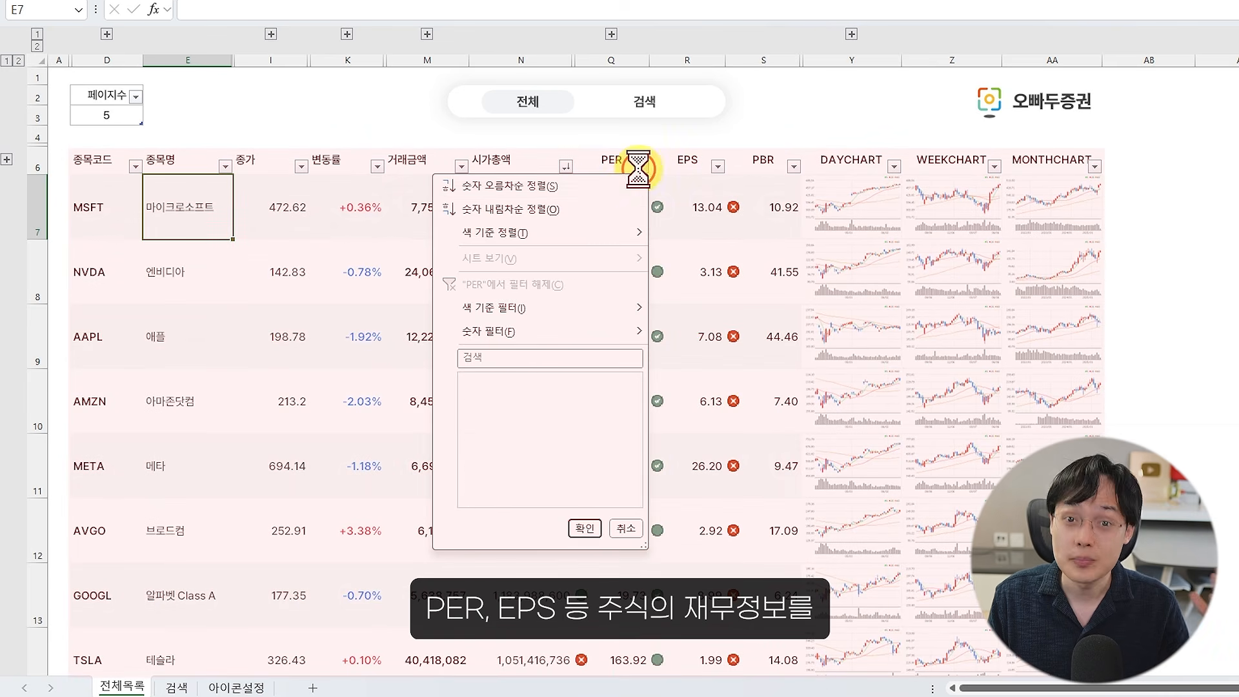
left_click(633, 188)
left_click(719, 167)
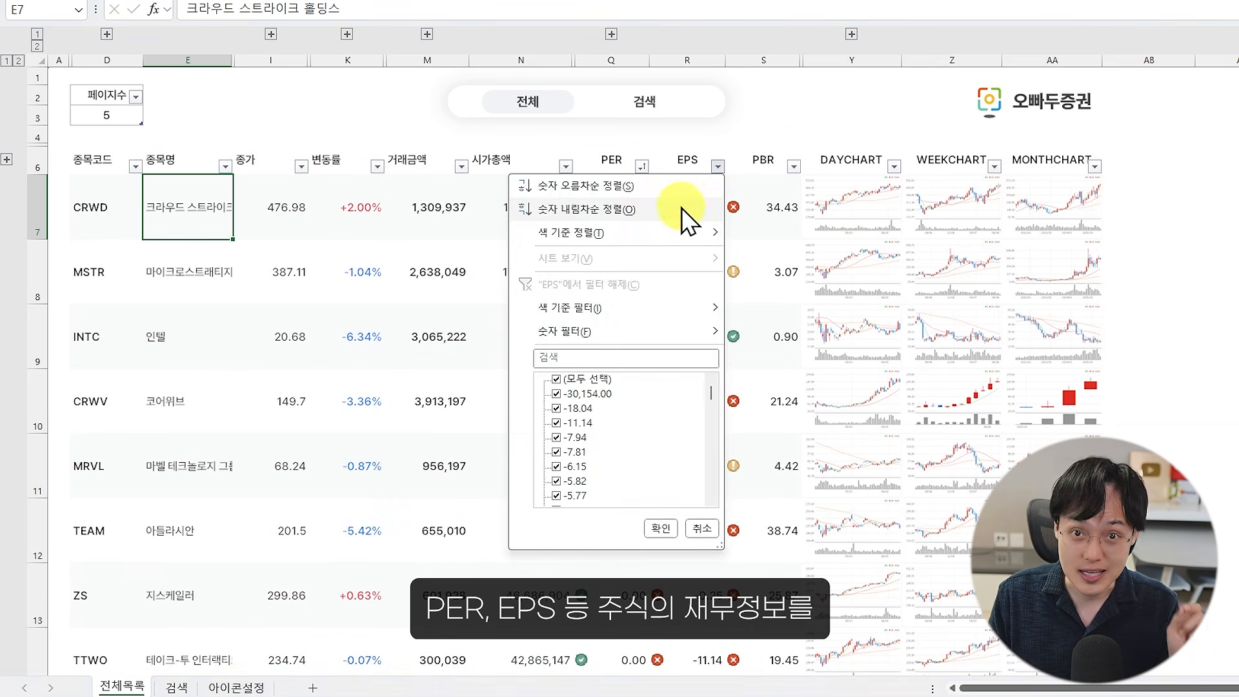
left_click(684, 209)
left_click(793, 166)
left_click(773, 185)
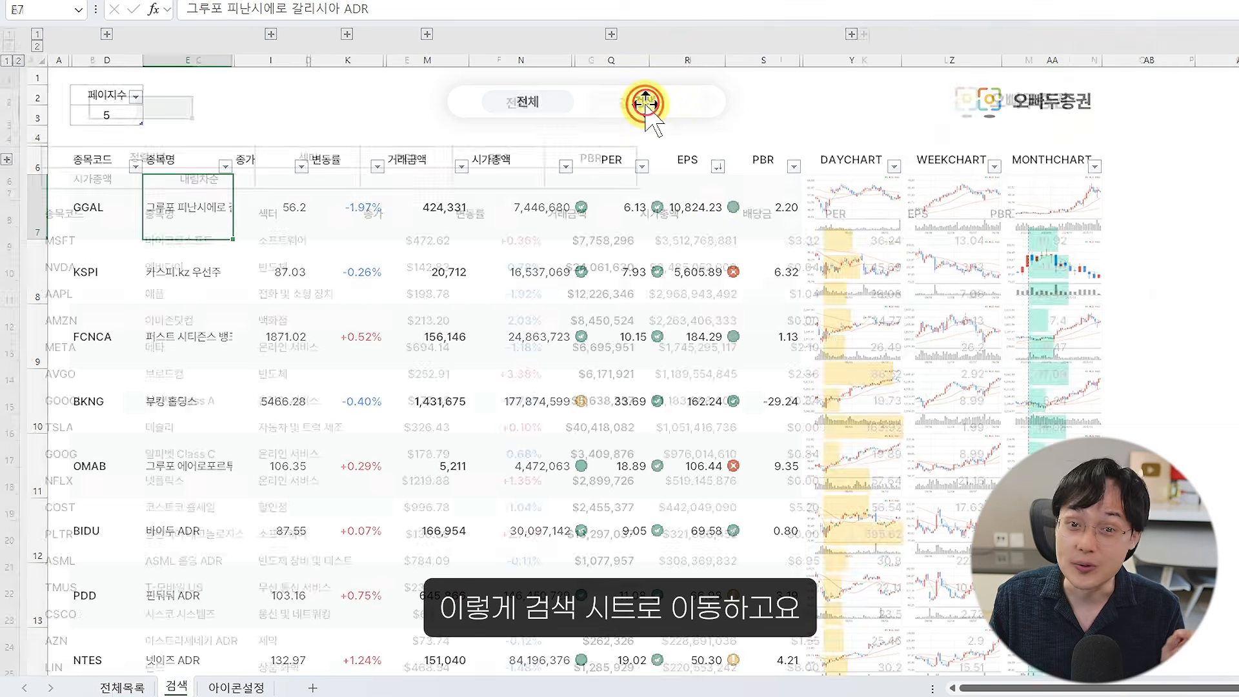
On the 검색 sheet, set the 섹터 criterion to 반도체 and the PER criterion to 30
left_click(644, 111)
left_click(332, 177)
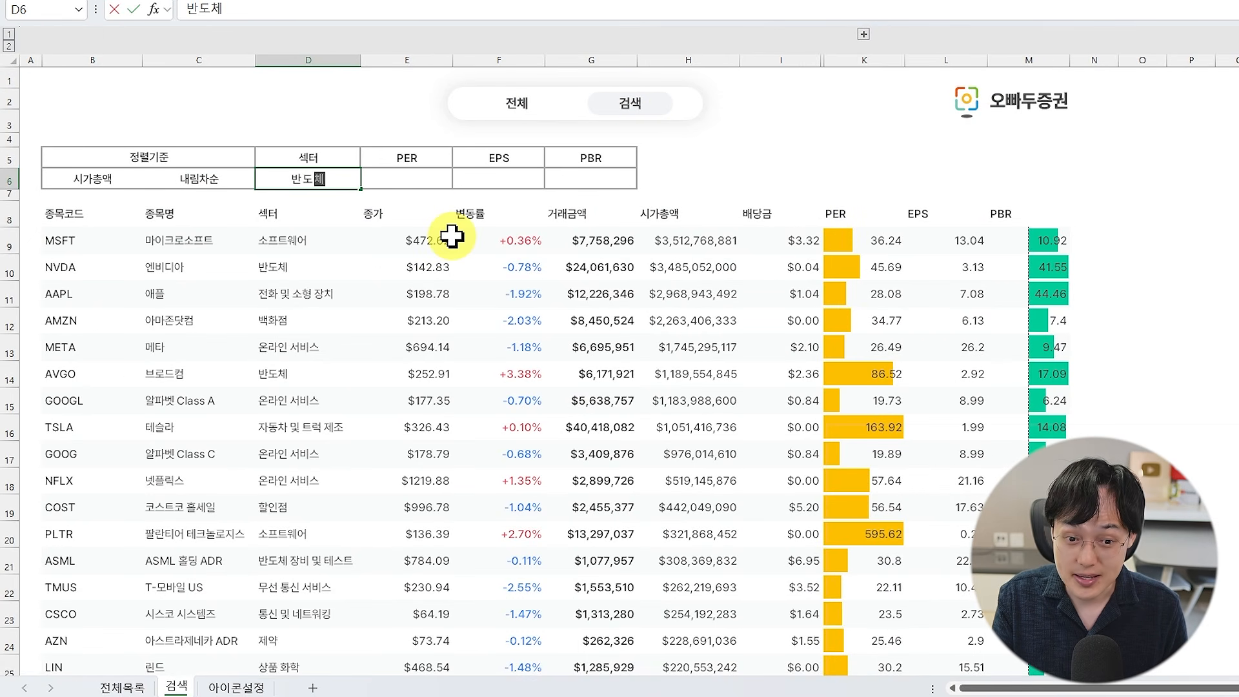
key("Tab")
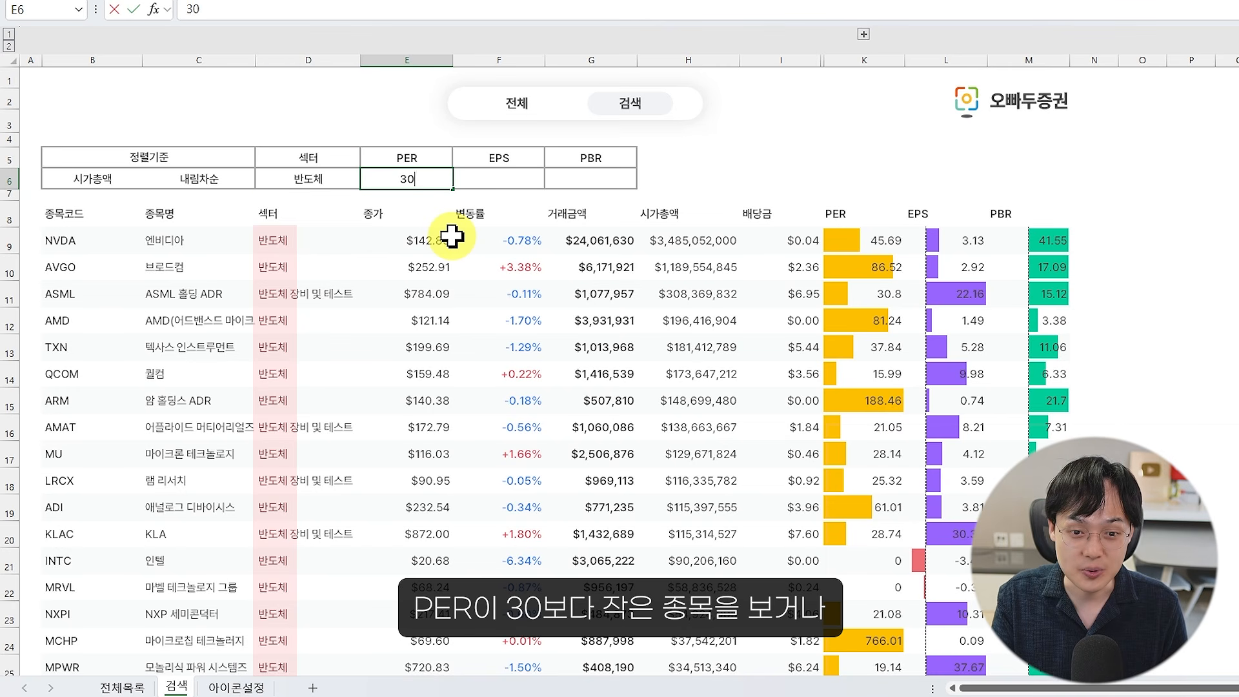
key("Return")
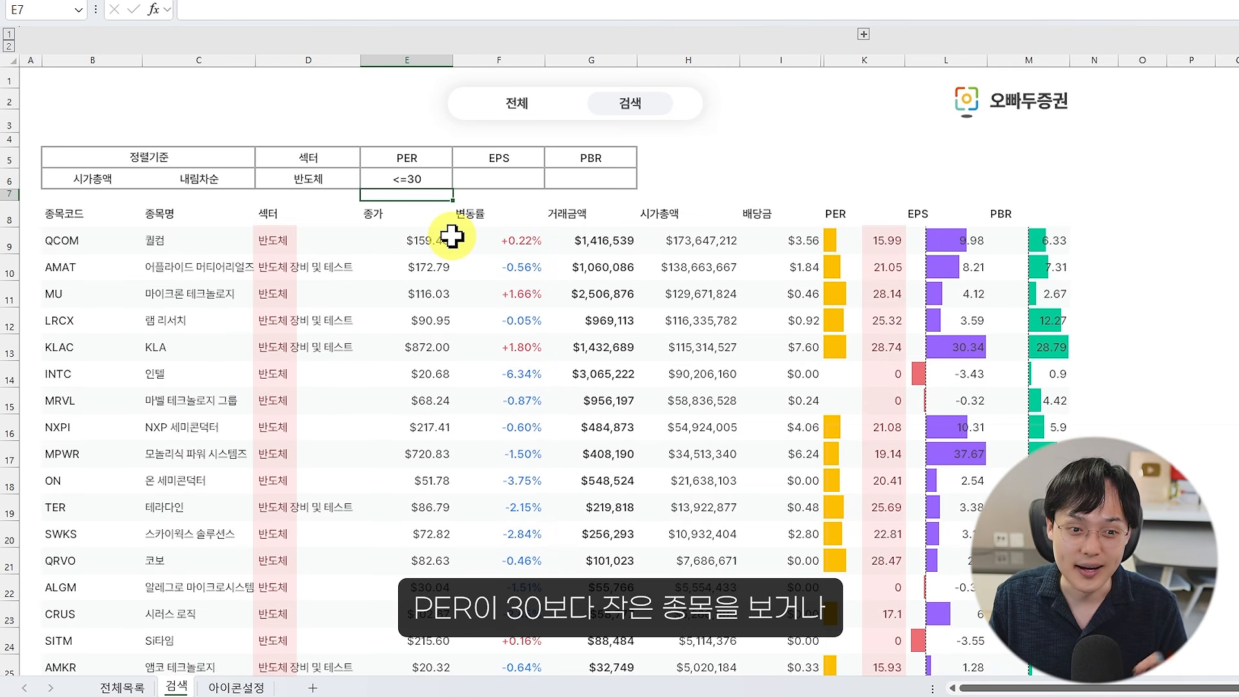
Set the 섹터 criterion of the stock search to 제약
key("Up")
key("Left")
type("제약")
key("Tab")
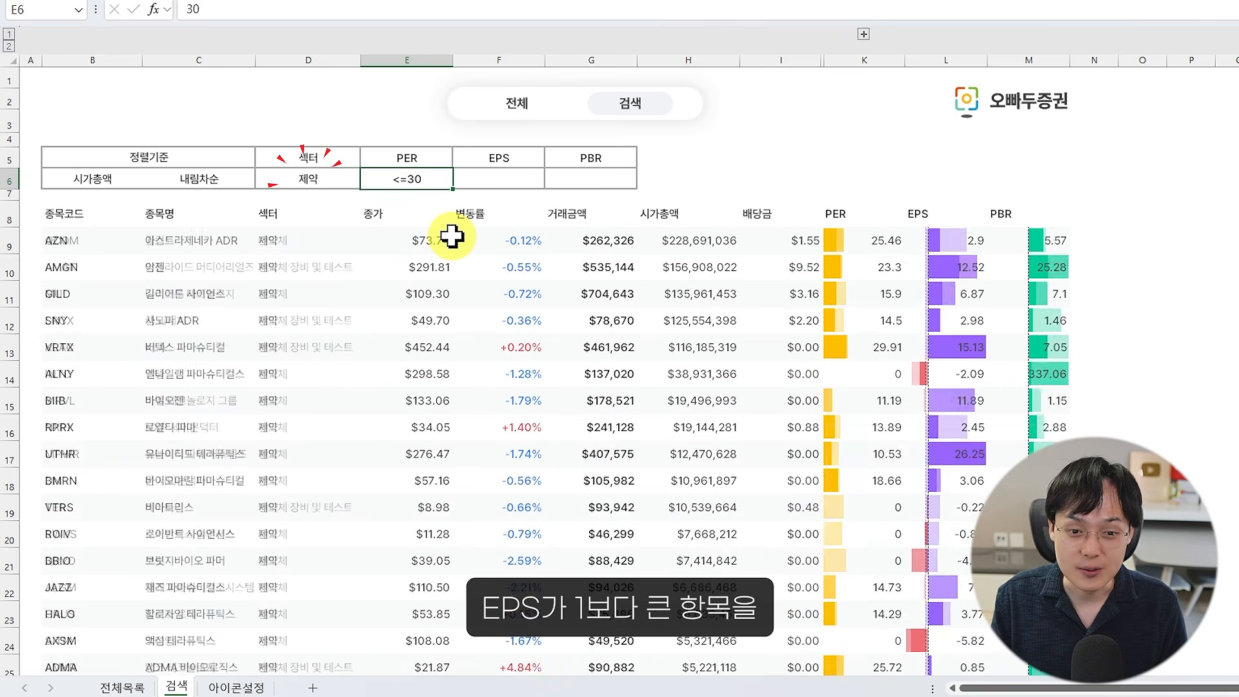
Clear the PER criterion and set the EPS criterion to 1
key("Delete")
key("Tab")
type("1")
key("Return")
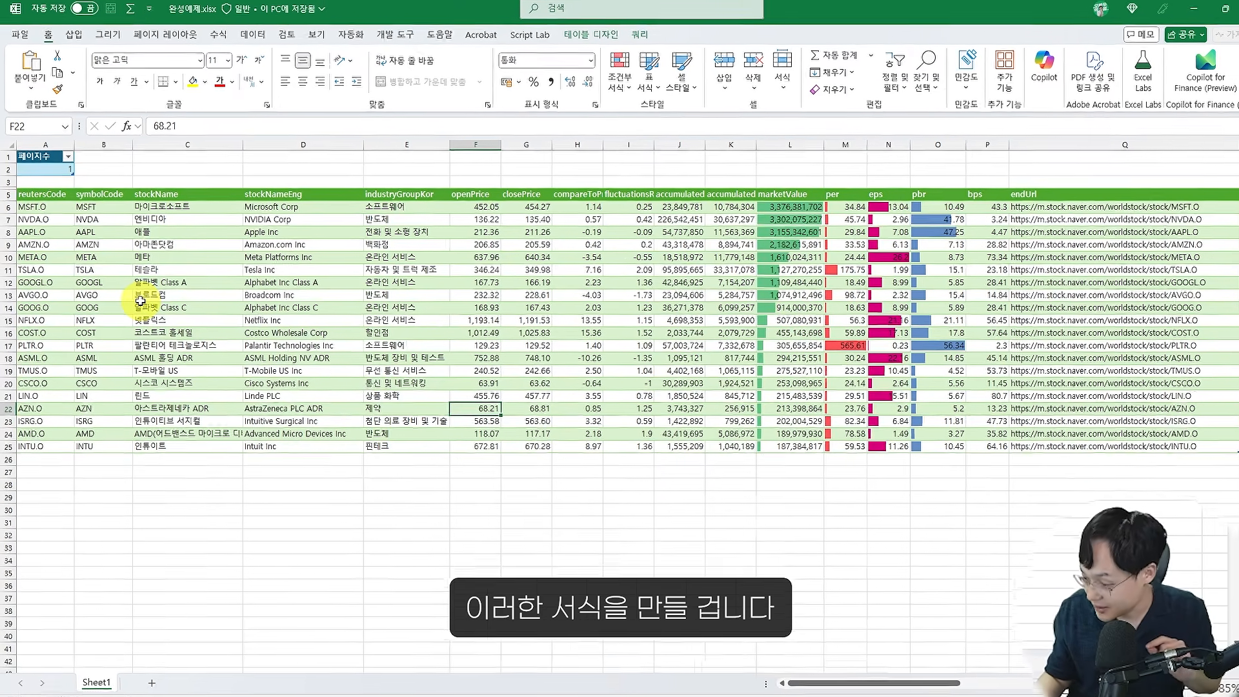
In the 완성예제.xlsx workbook, set the 페이지수 value to 5 and refresh the stock query table
left_click(101, 245)
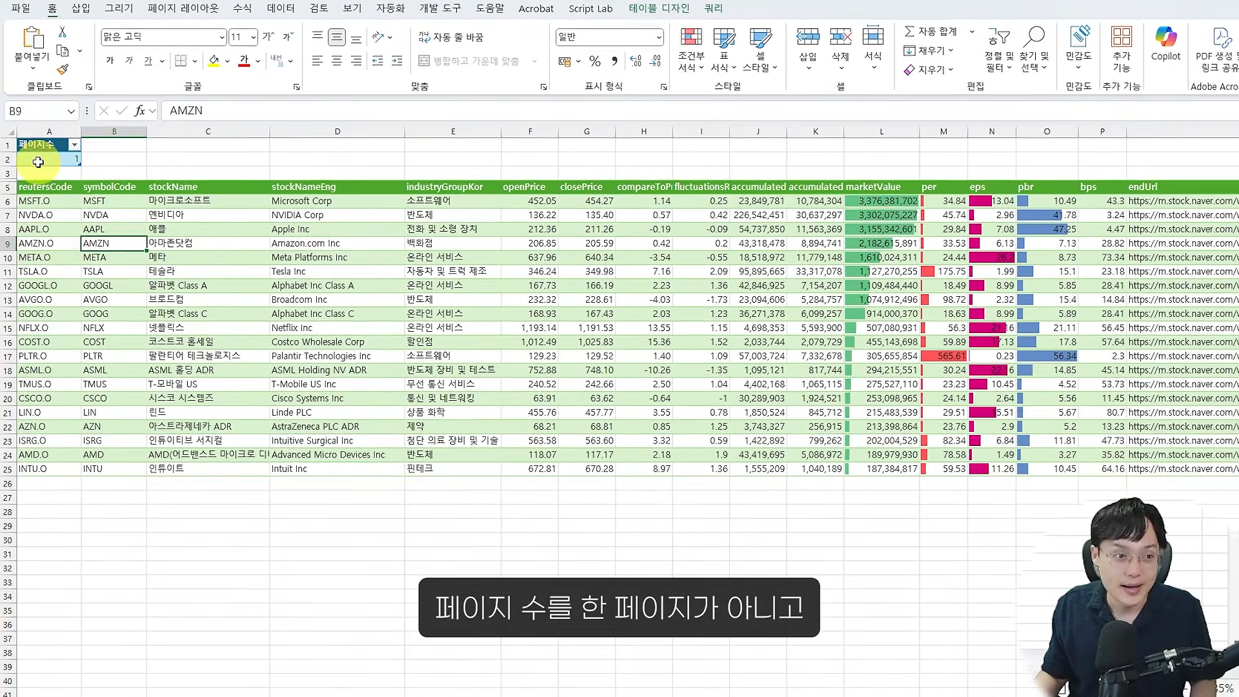
left_click(48, 165)
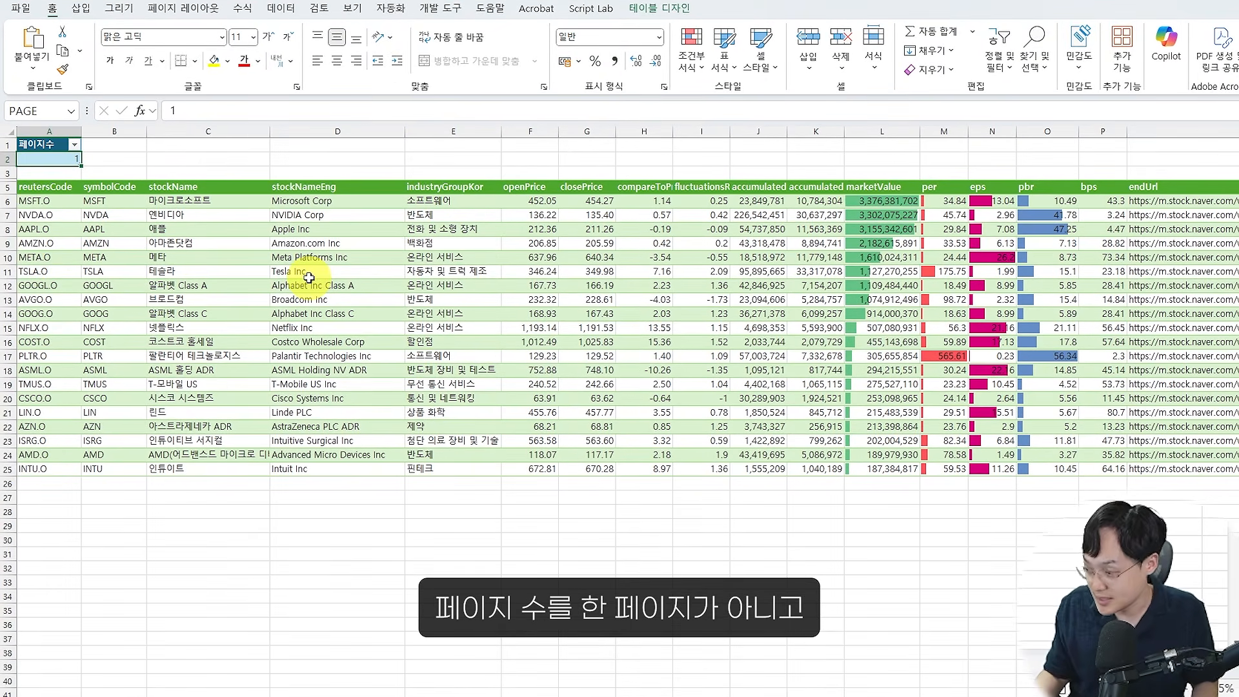
type("5")
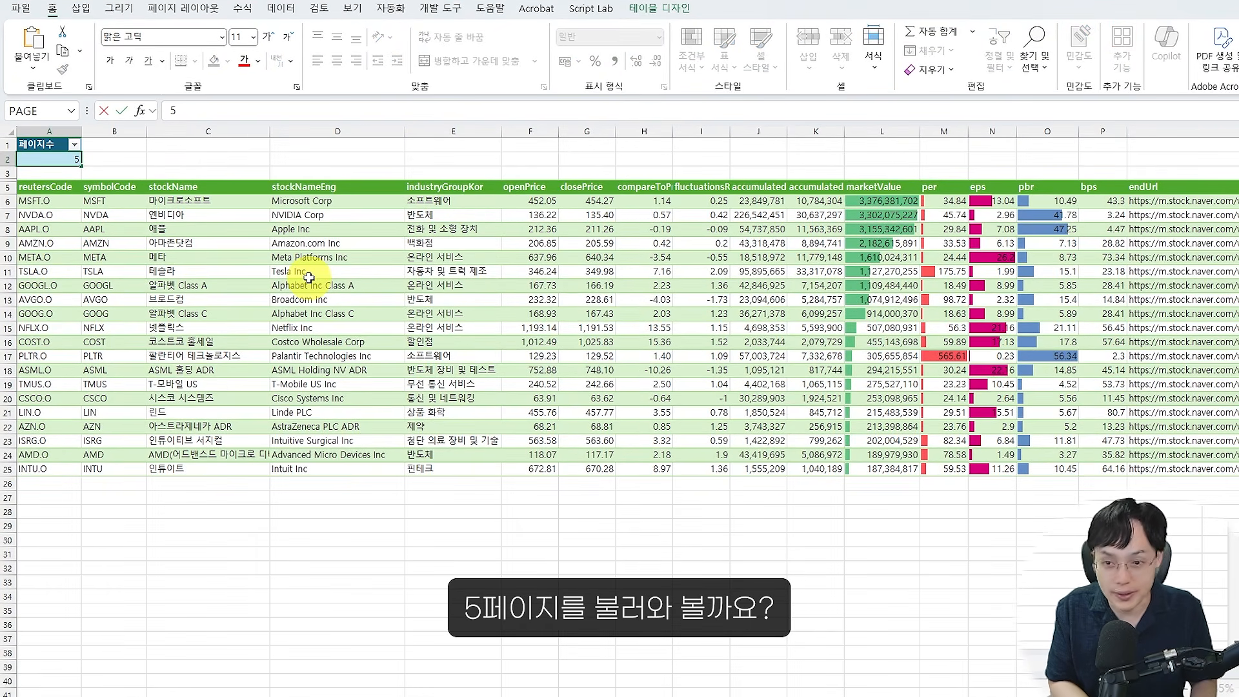
key("Return")
right_click(310, 278)
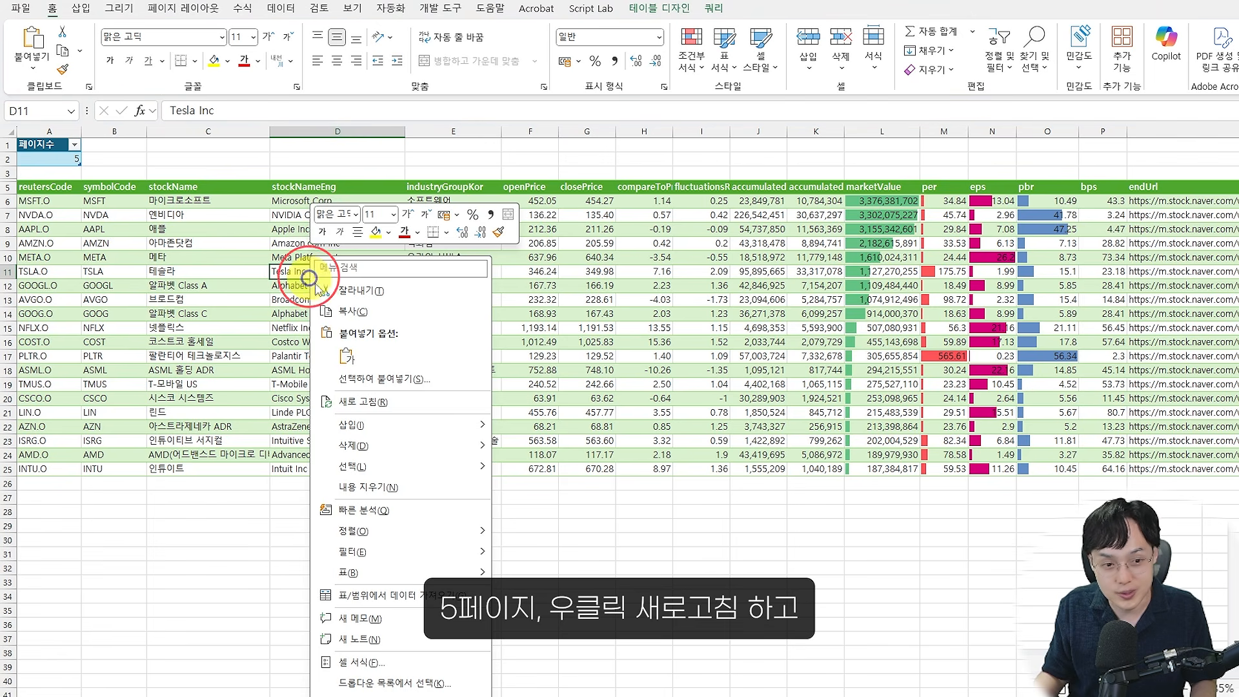
left_click(394, 402)
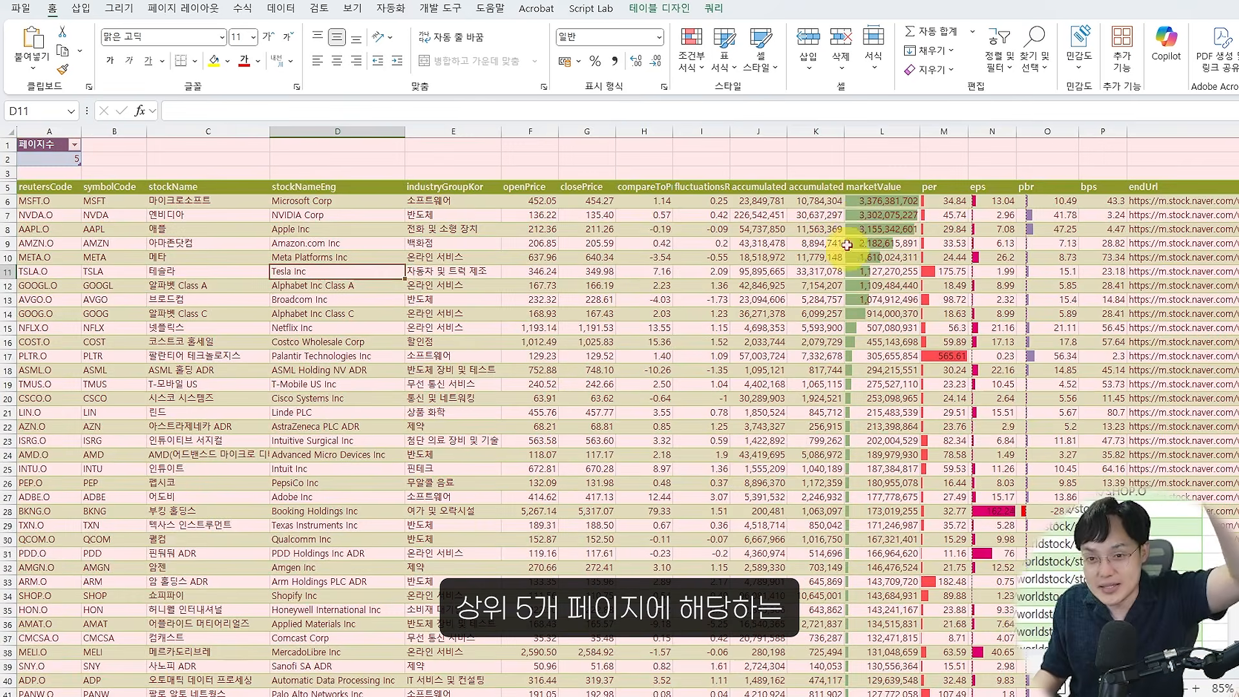
Examine the marketValue, eps and pbr columns of the stock query table
left_click_drag(877, 201, 868, 382)
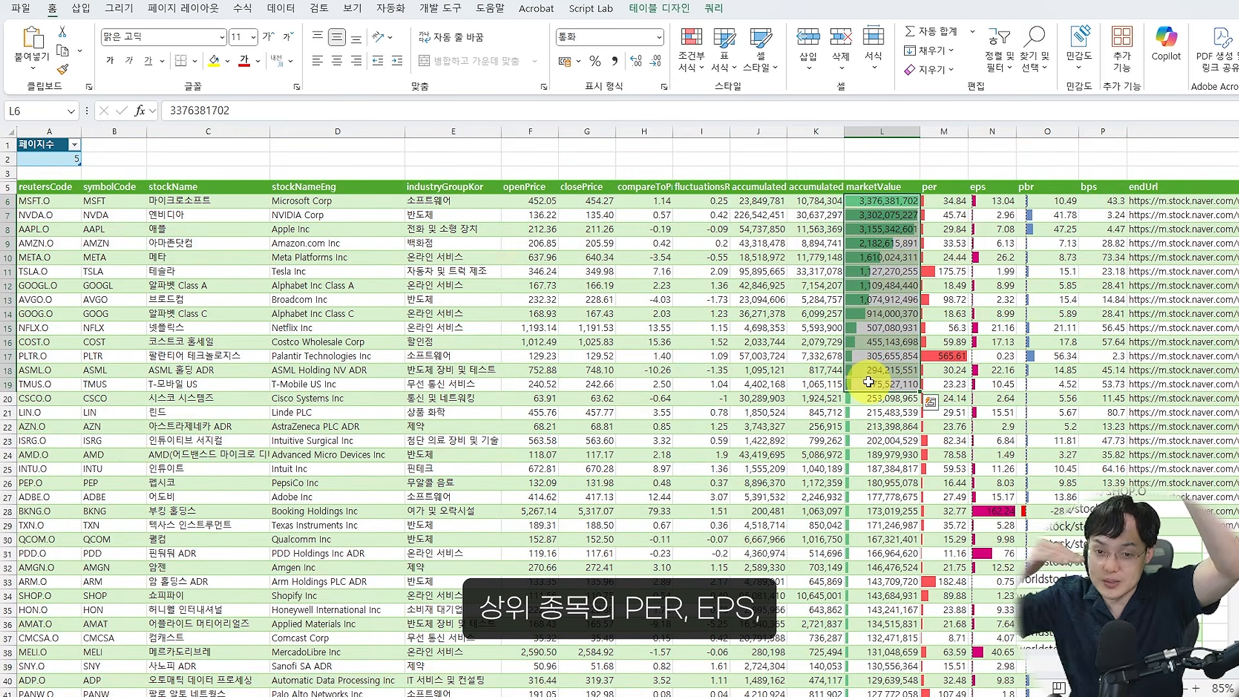
left_click_drag(992, 201, 999, 298)
left_click_drag(1052, 219, 1056, 311)
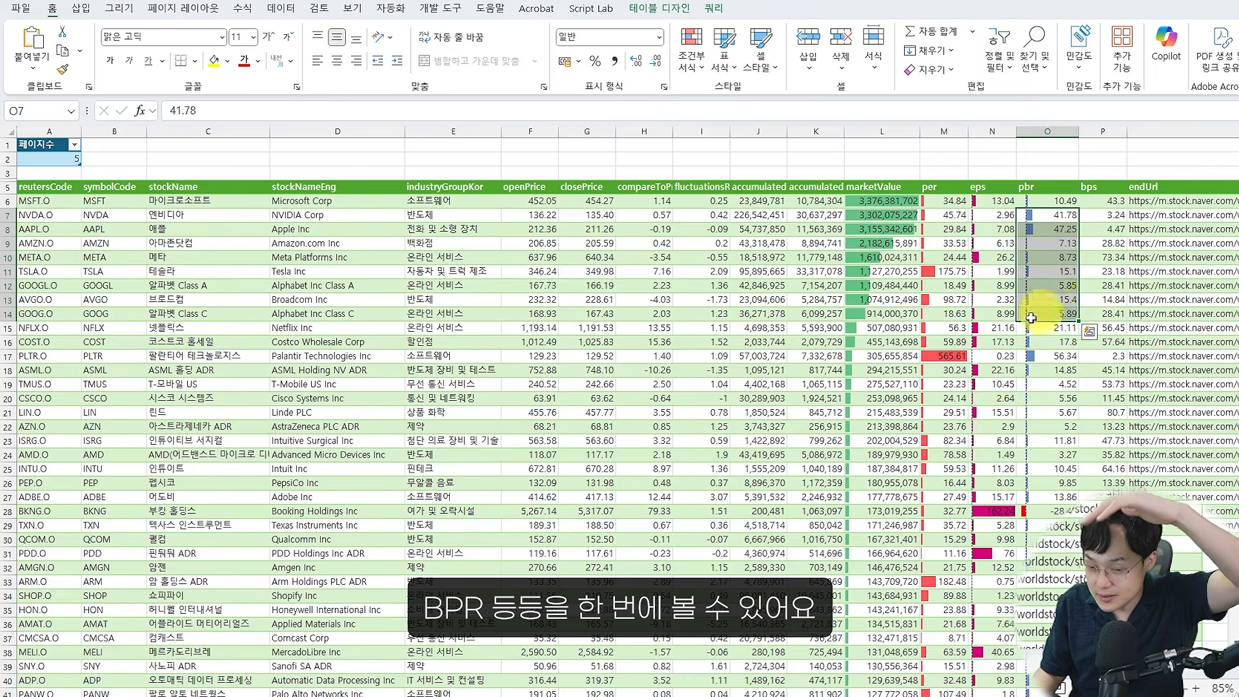
scroll(1034, 320, "down", 4)
scroll(1023, 331, "down", 2)
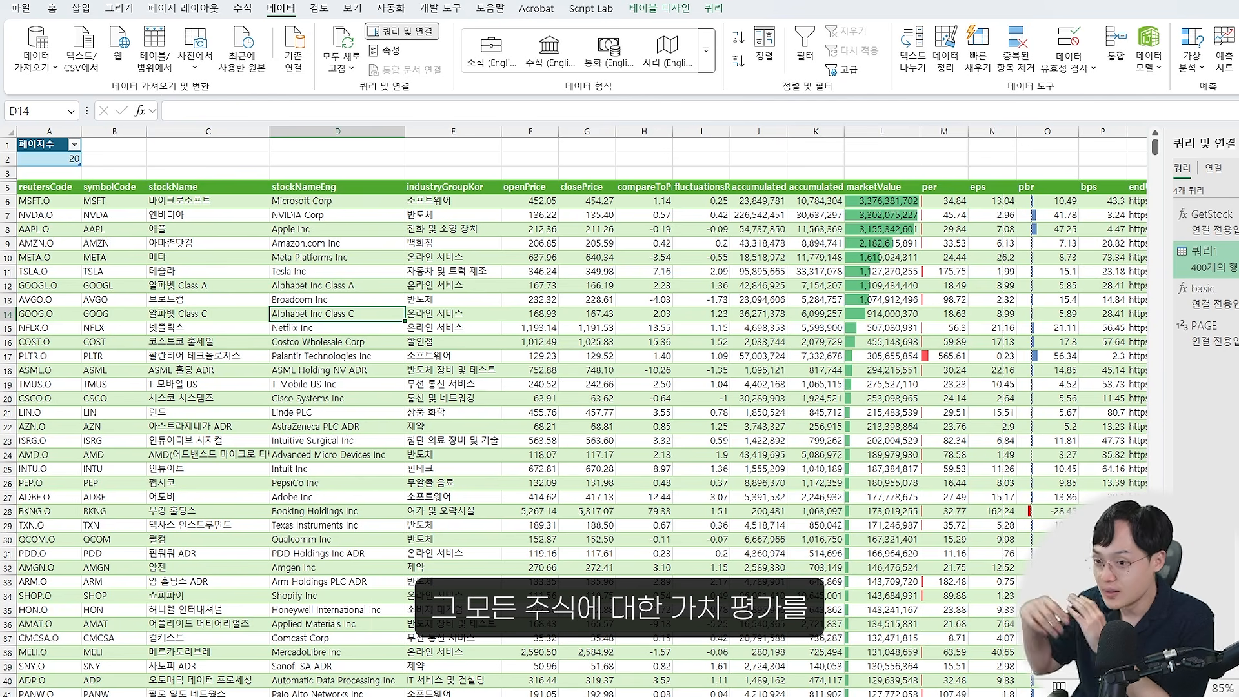
left_click(881, 384)
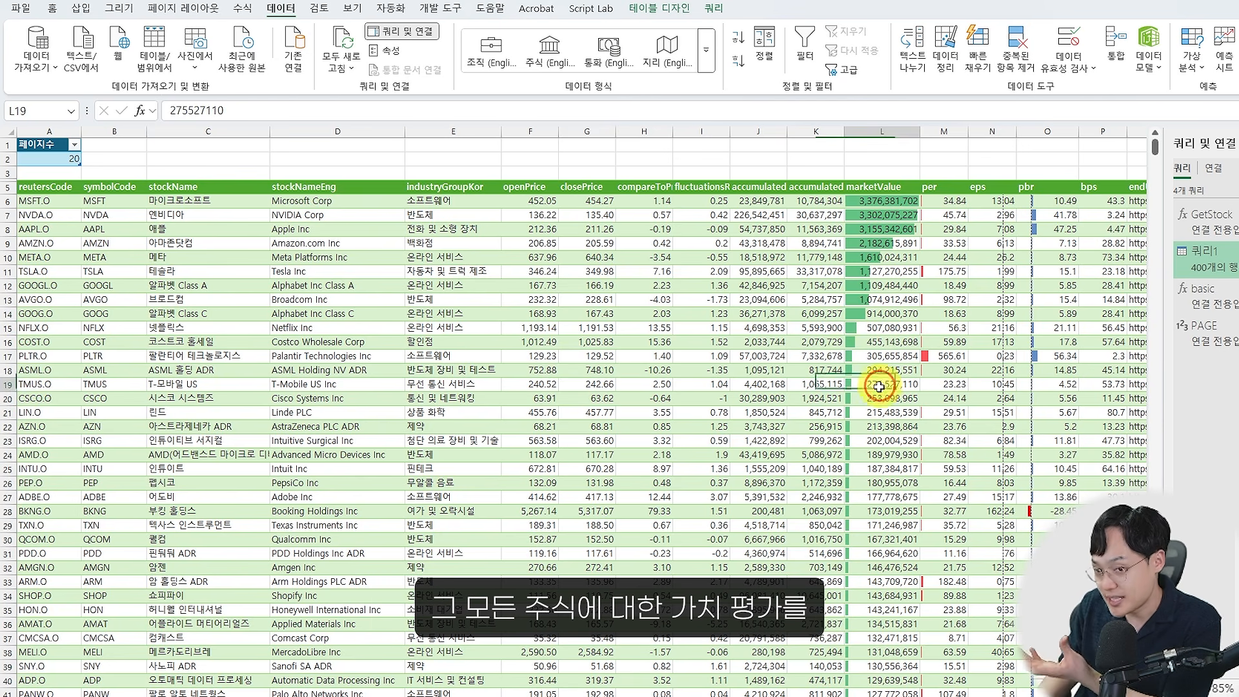
scroll(956, 342, "right", 1)
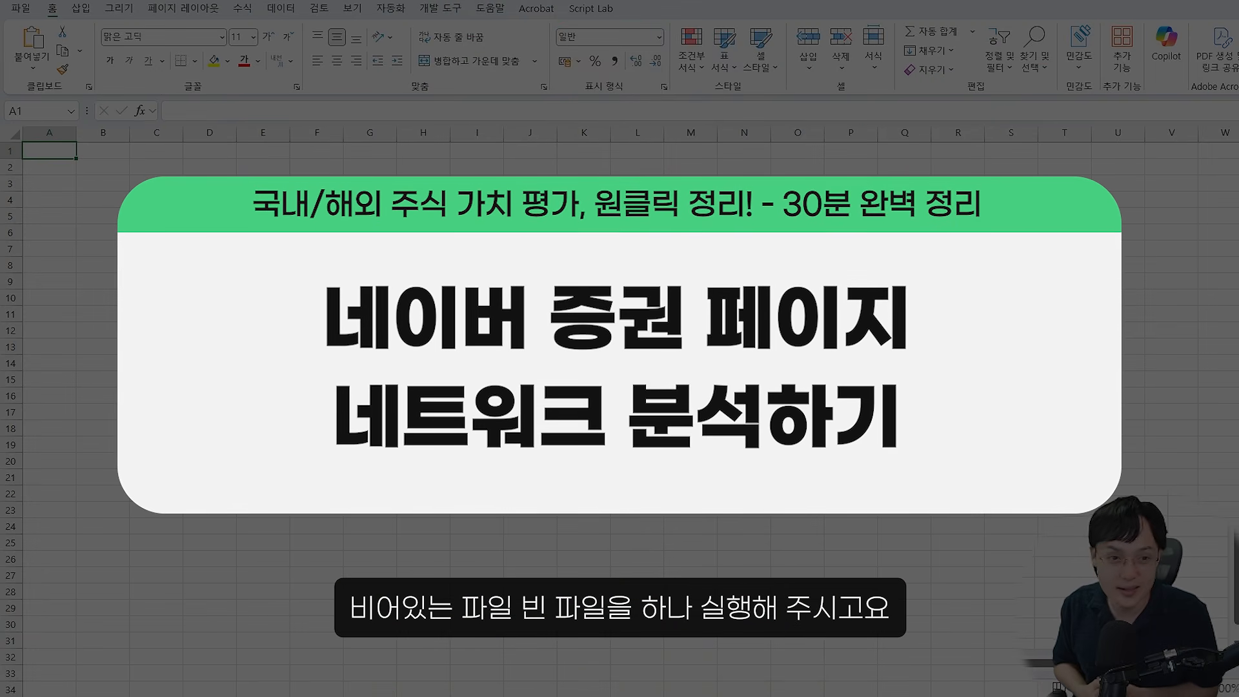
Switch to the Edge window showing Google and search for "네이버 증권"
key("alt+Tab")
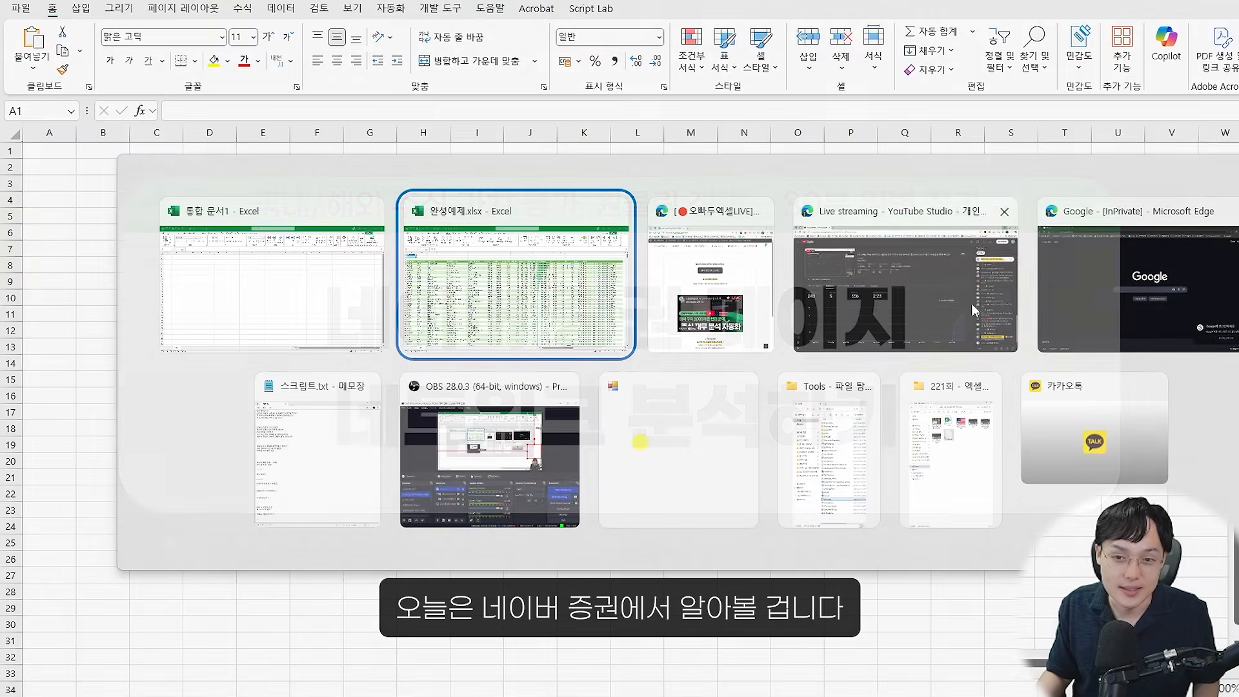
left_click(1166, 295)
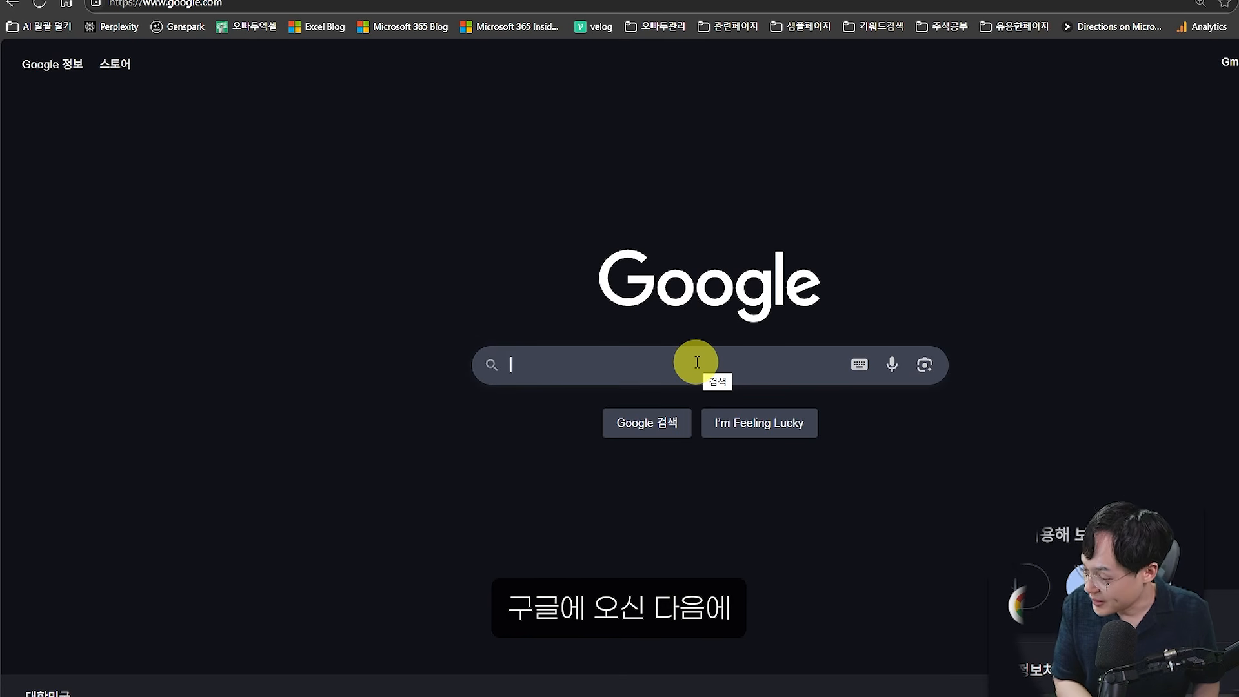
type("니")
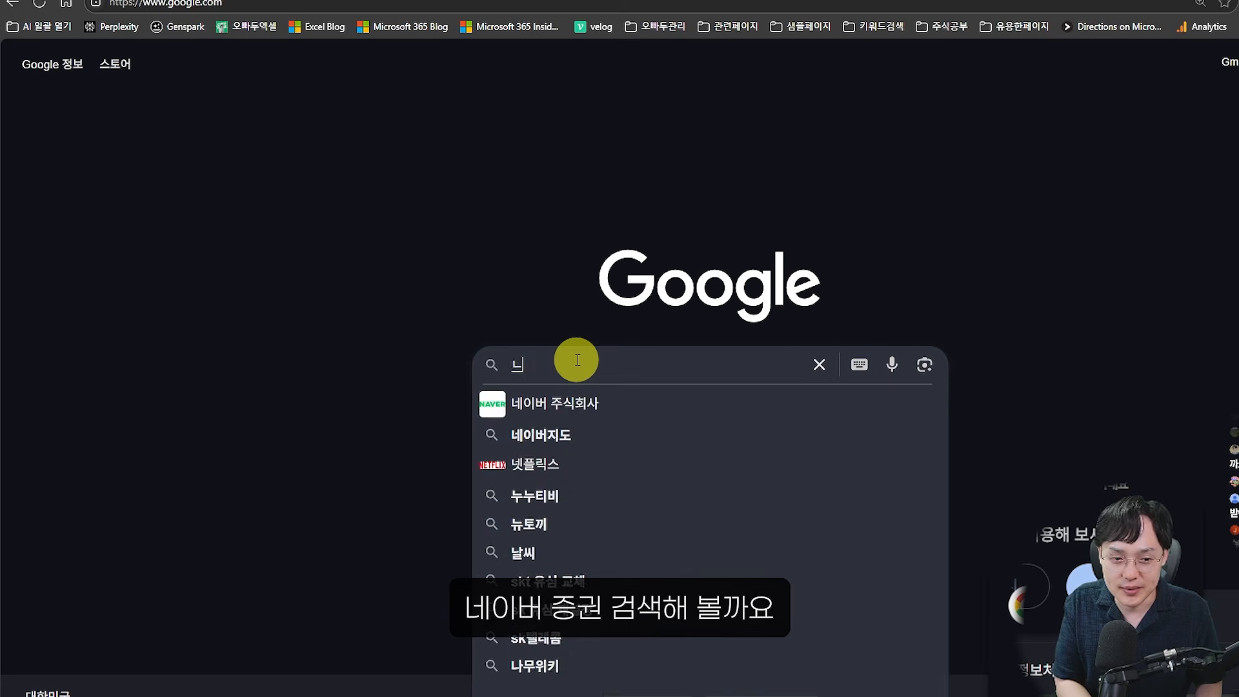
type("이버 증권")
key("Return")
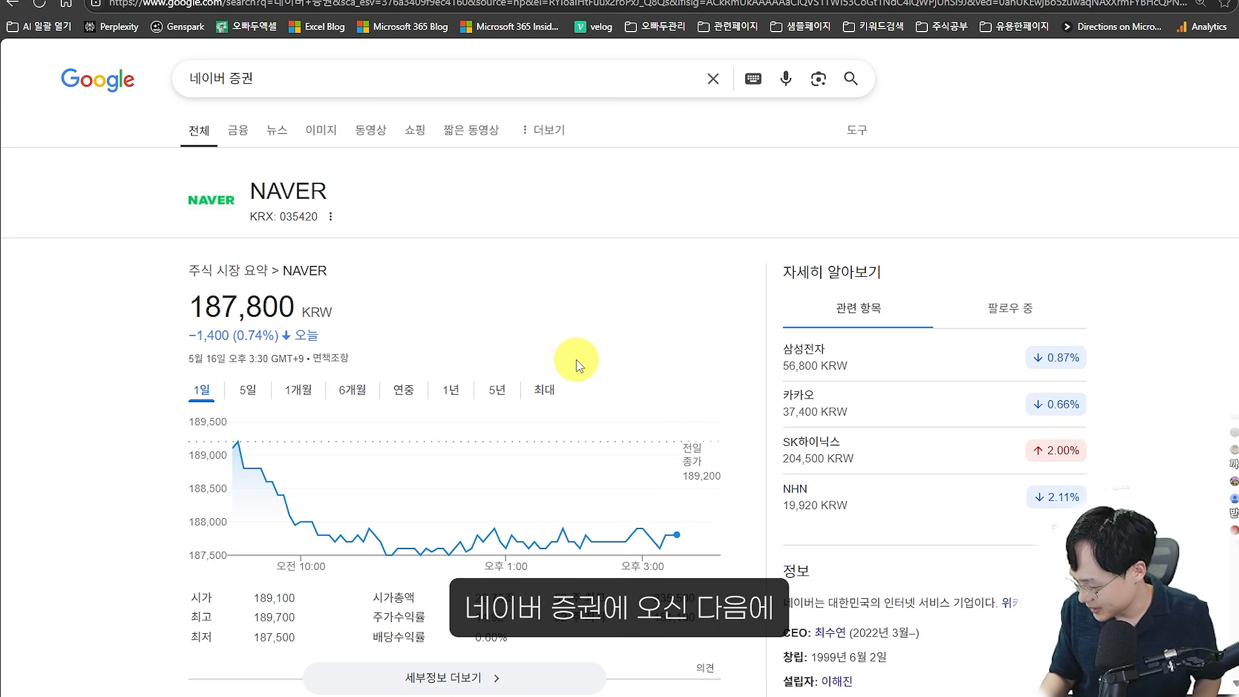
Open the 네이버 증권 result at m.stock.naver.com from the search results
scroll(567, 400, "down", 3)
scroll(435, 396, "down", 2)
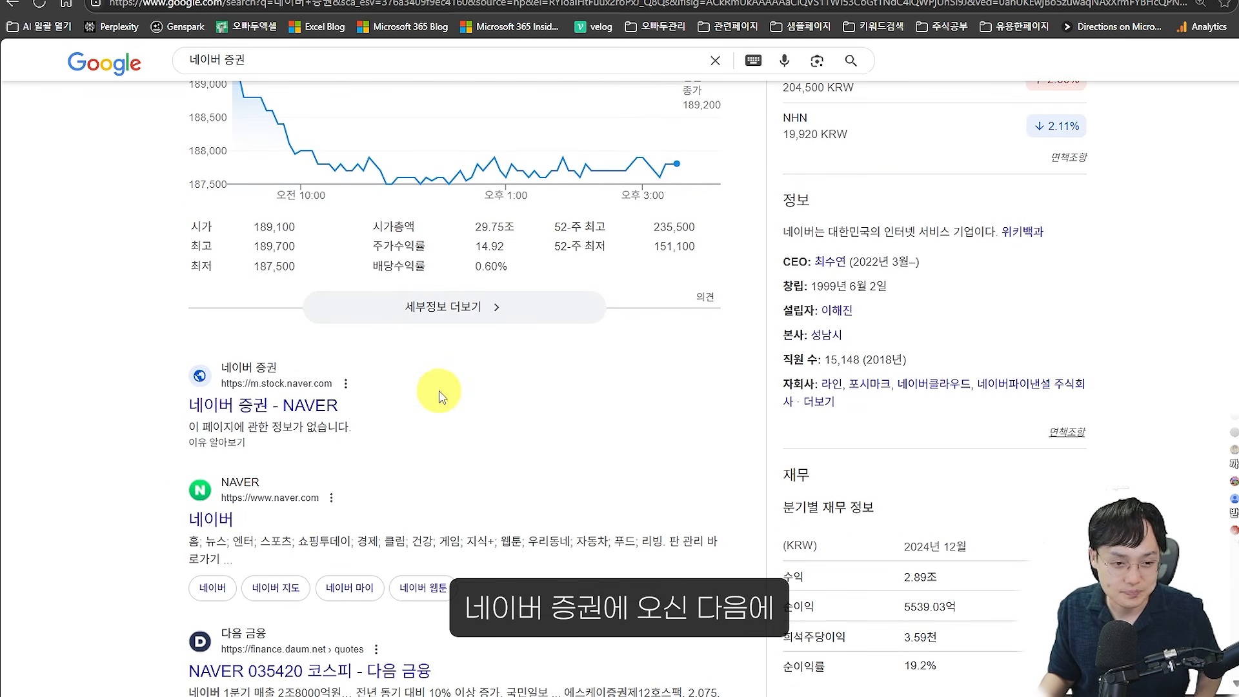
scroll(296, 396, "up", 2)
scroll(295, 418, "down", 2)
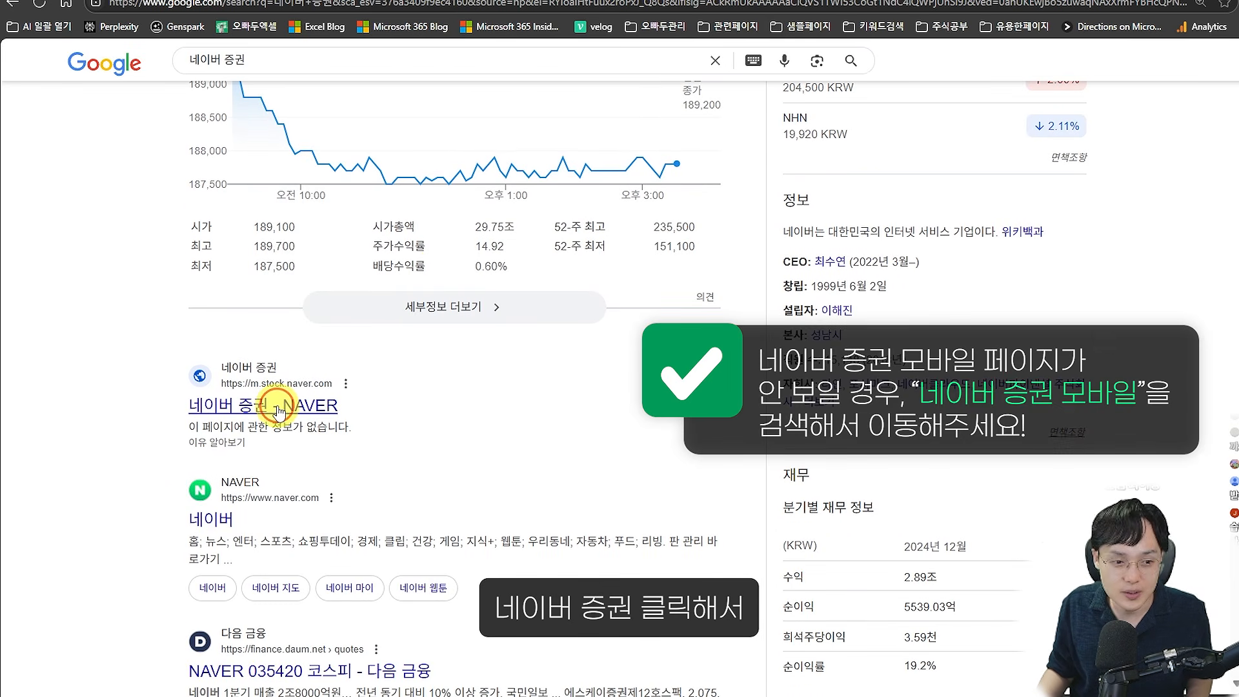
left_click(277, 410)
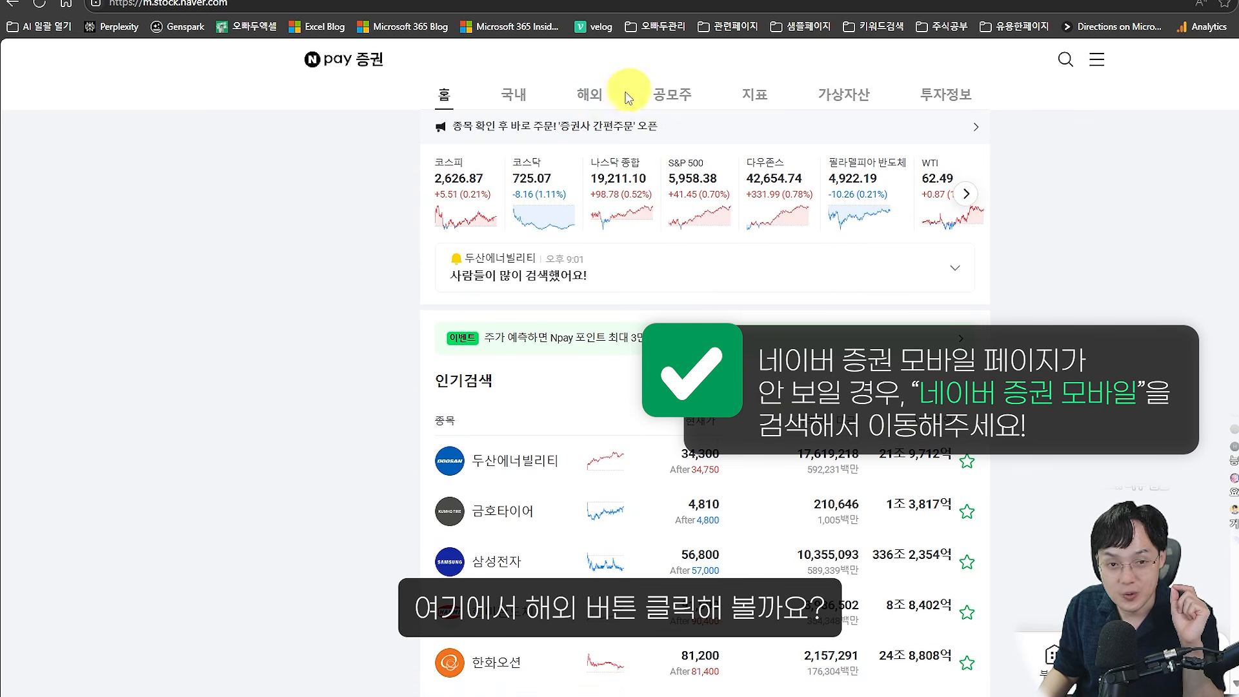
Open the 해외 stock section and load more entries at the end of the 나스닥 시가총액 list
left_click(594, 100)
scroll(634, 268, "down", 9)
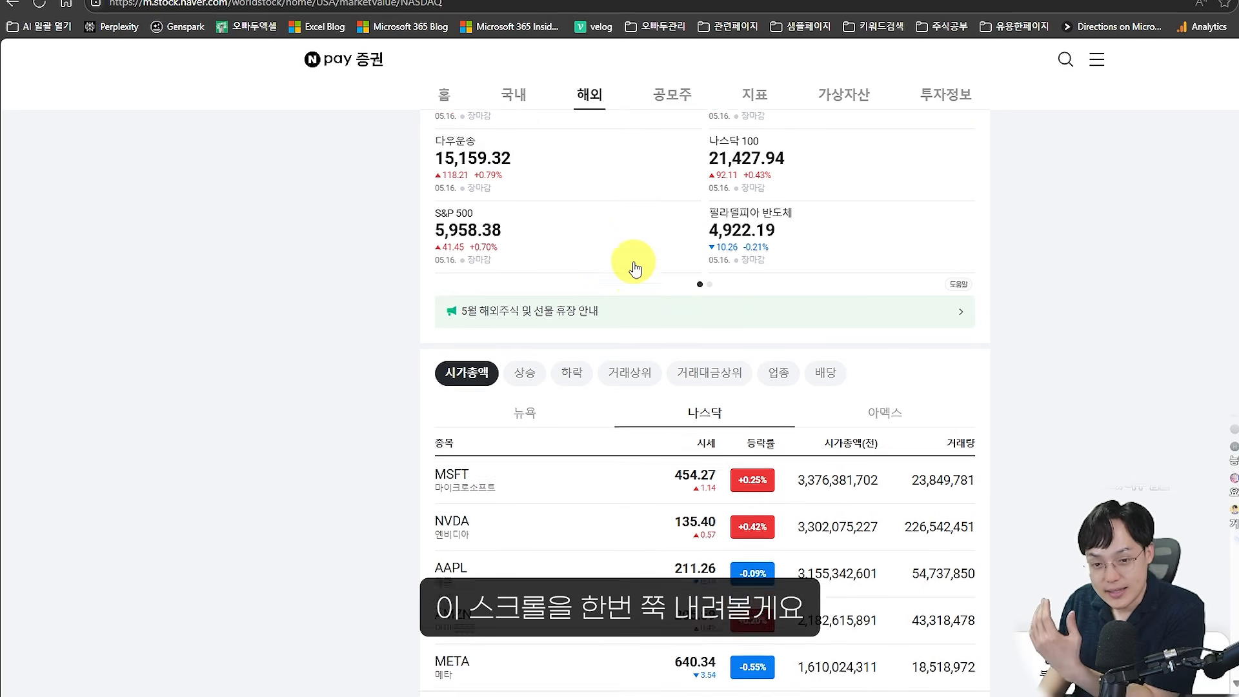
scroll(634, 268, "down", 17)
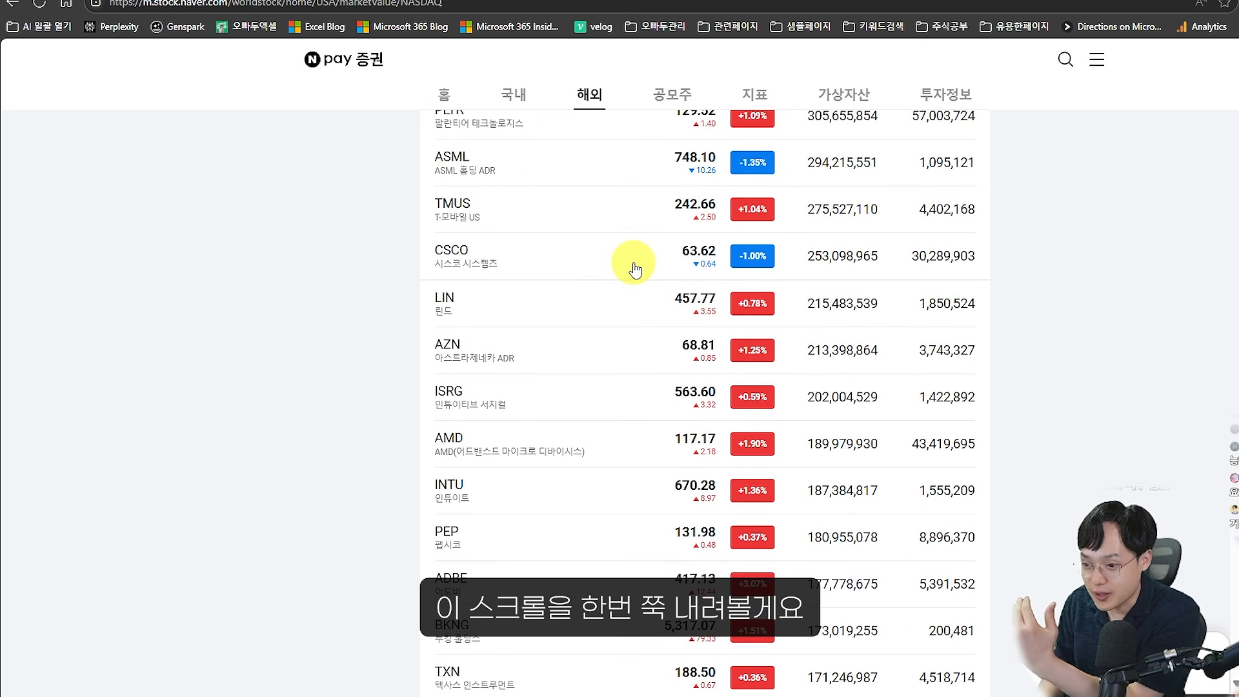
scroll(634, 269, "down", 17)
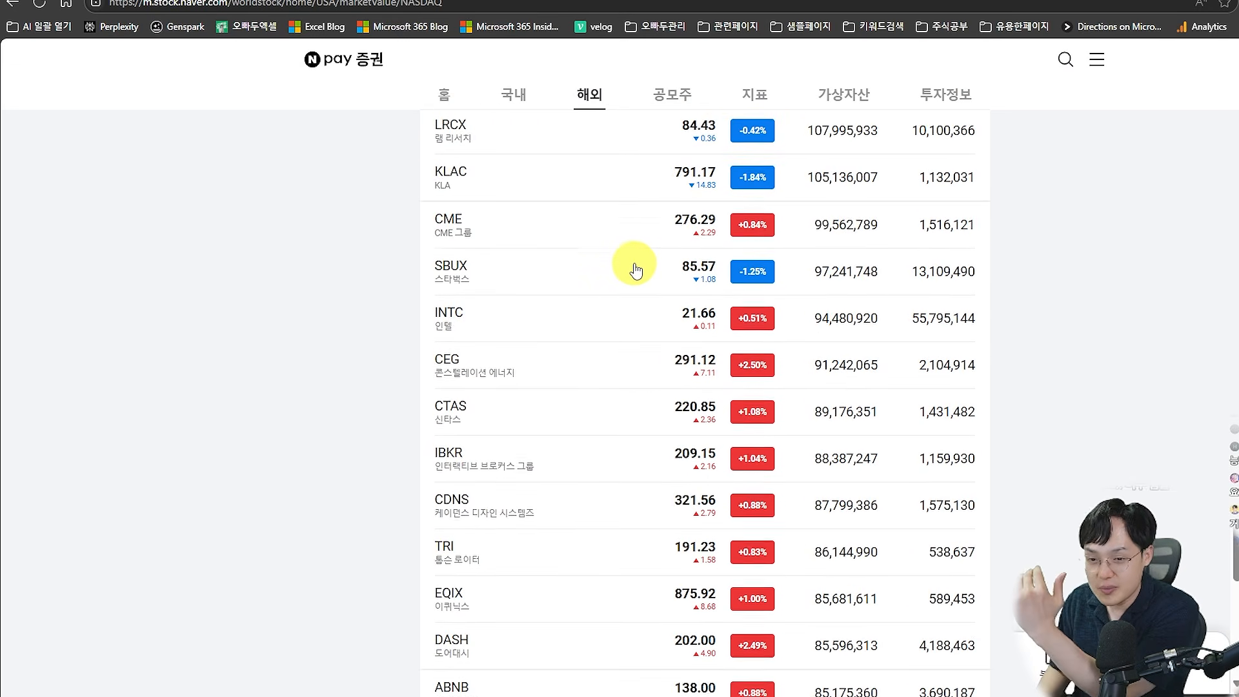
scroll(636, 261, "up", 1)
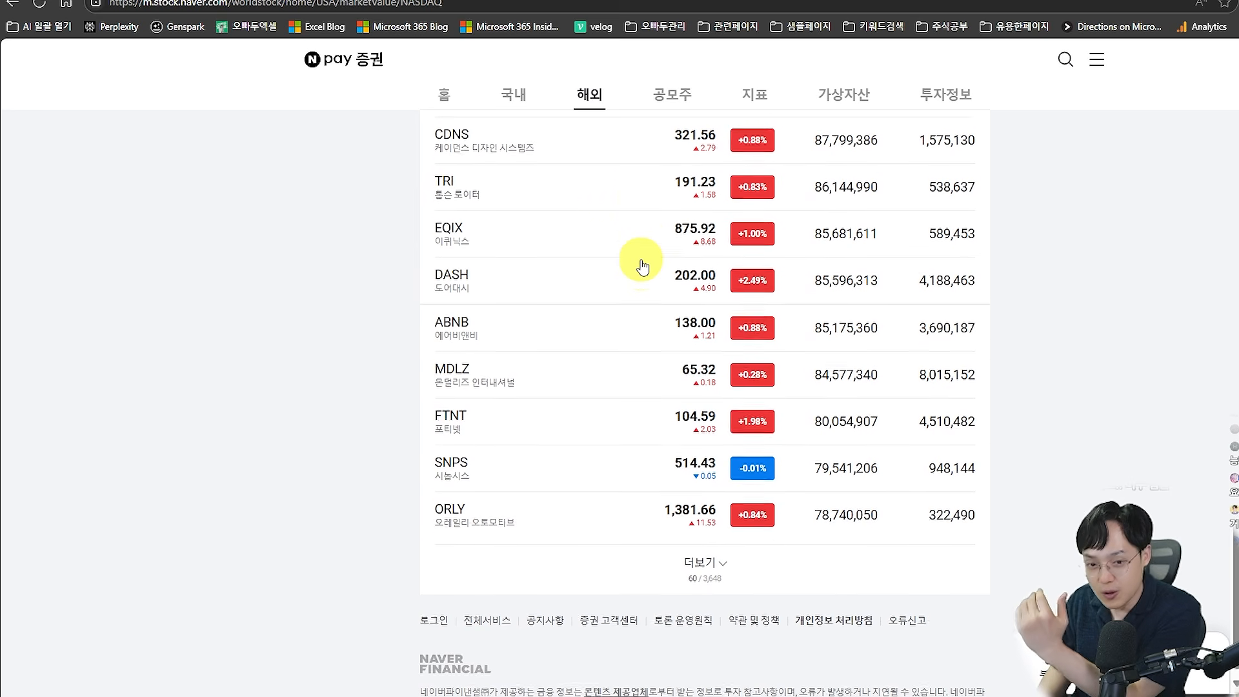
scroll(639, 262, "down", 1)
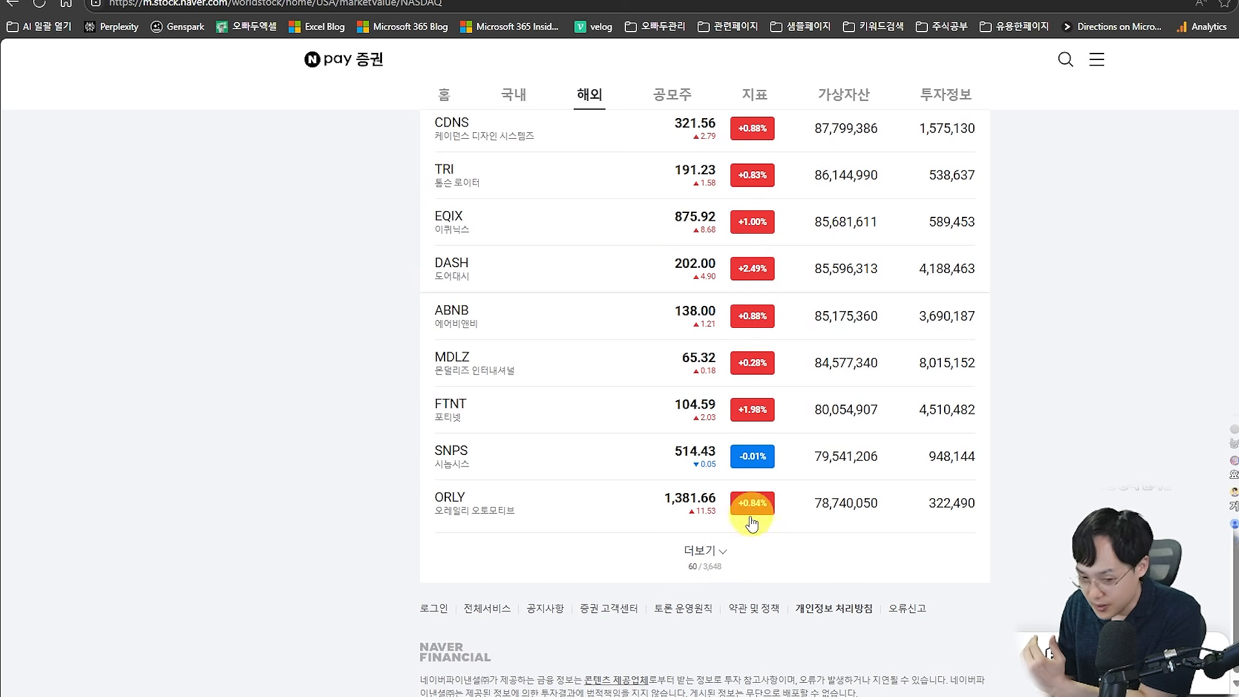
left_click(712, 546)
scroll(719, 515, "down", 20)
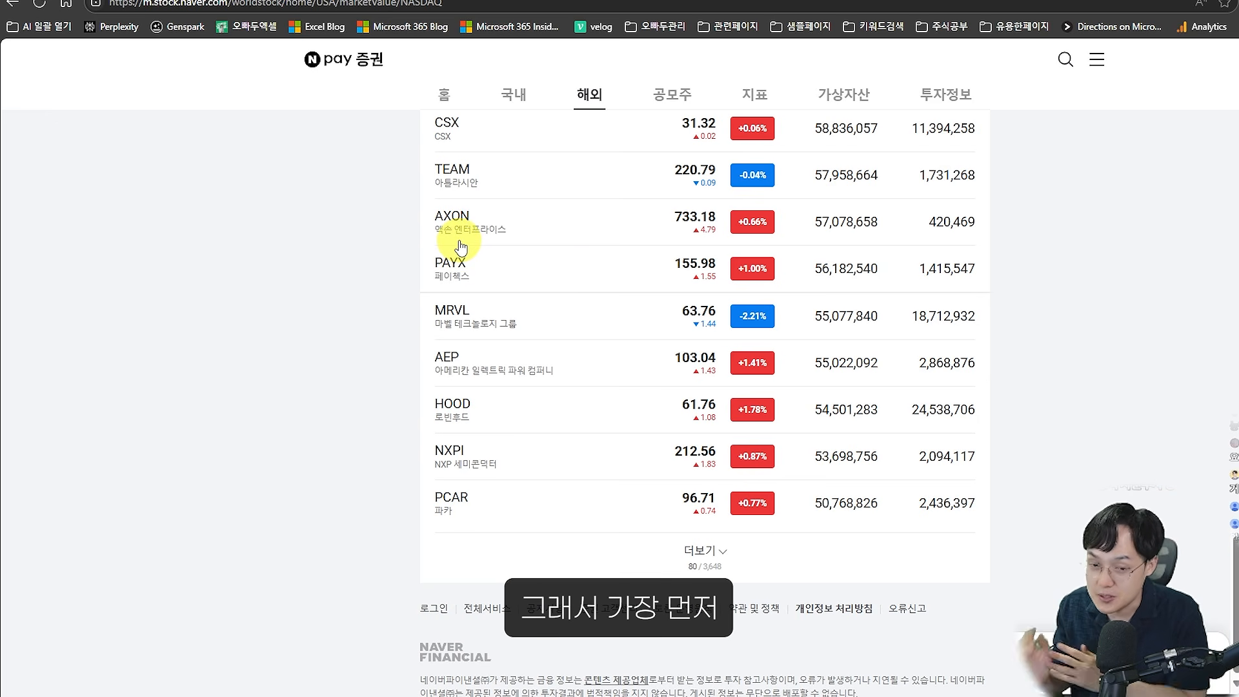
View the 국내 stock section briefly, return to 해외 and look through the 나스닥 시가총액 list
scroll(461, 247, "up", 20)
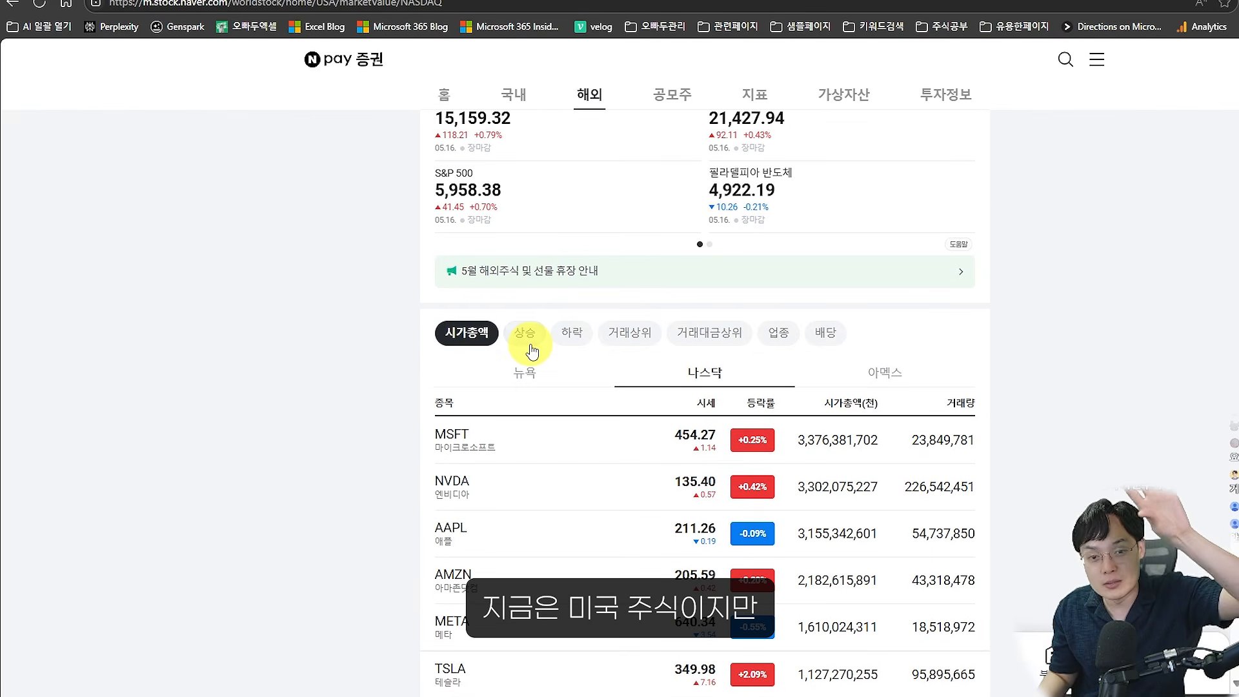
left_click(514, 96)
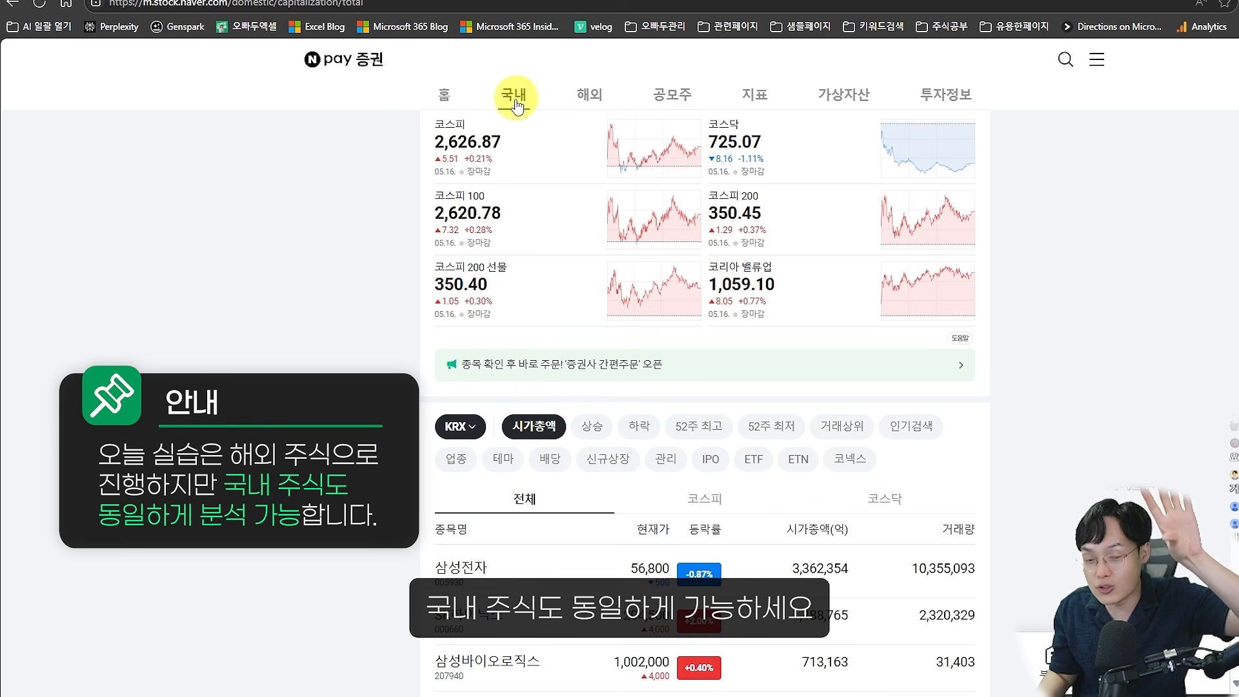
left_click(590, 96)
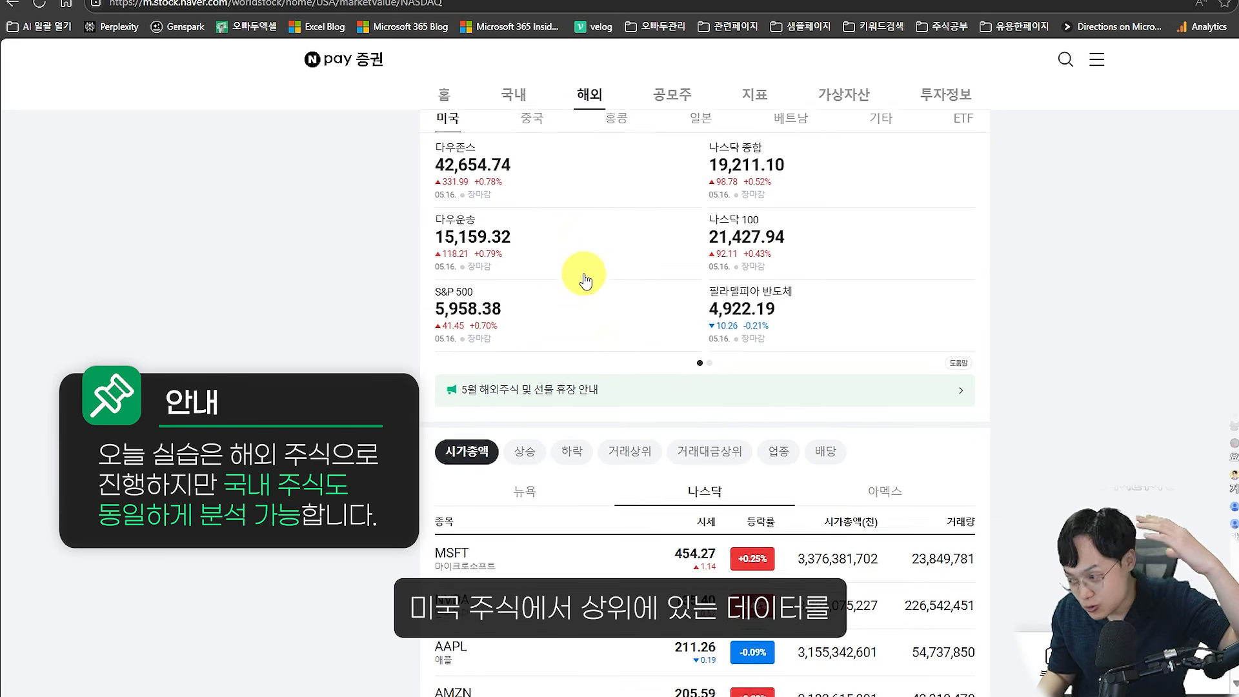
scroll(587, 265, "down", 15)
scroll(697, 554, "down", 20)
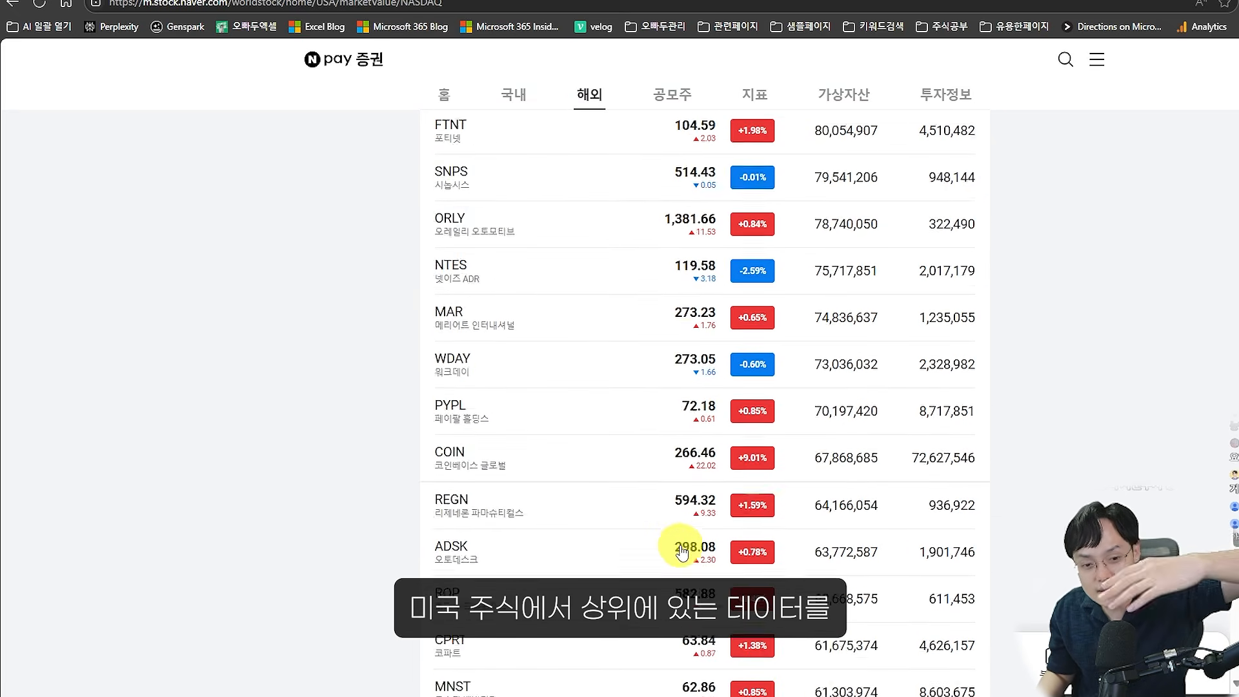
Look over the 나스닥 list, dock the browser window to half the screen and open the page's developer tools
scroll(681, 552, "down", 3)
scroll(681, 545, "up", 6)
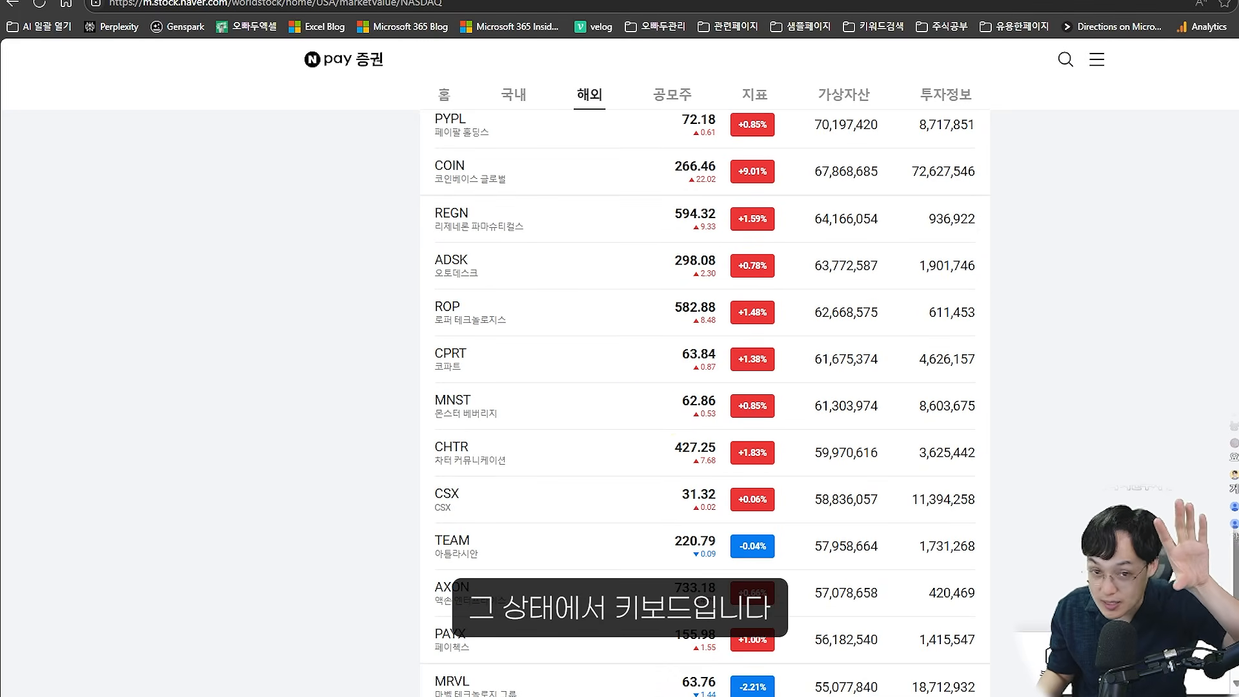
key("super+Left")
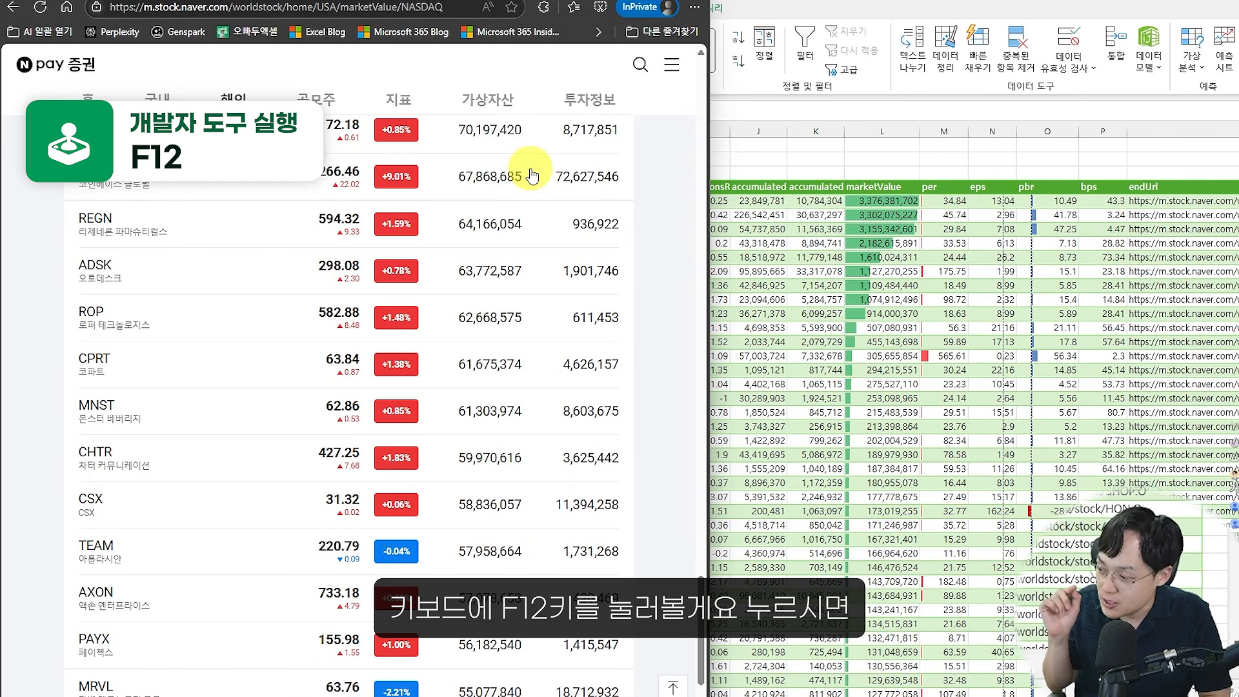
key("F12")
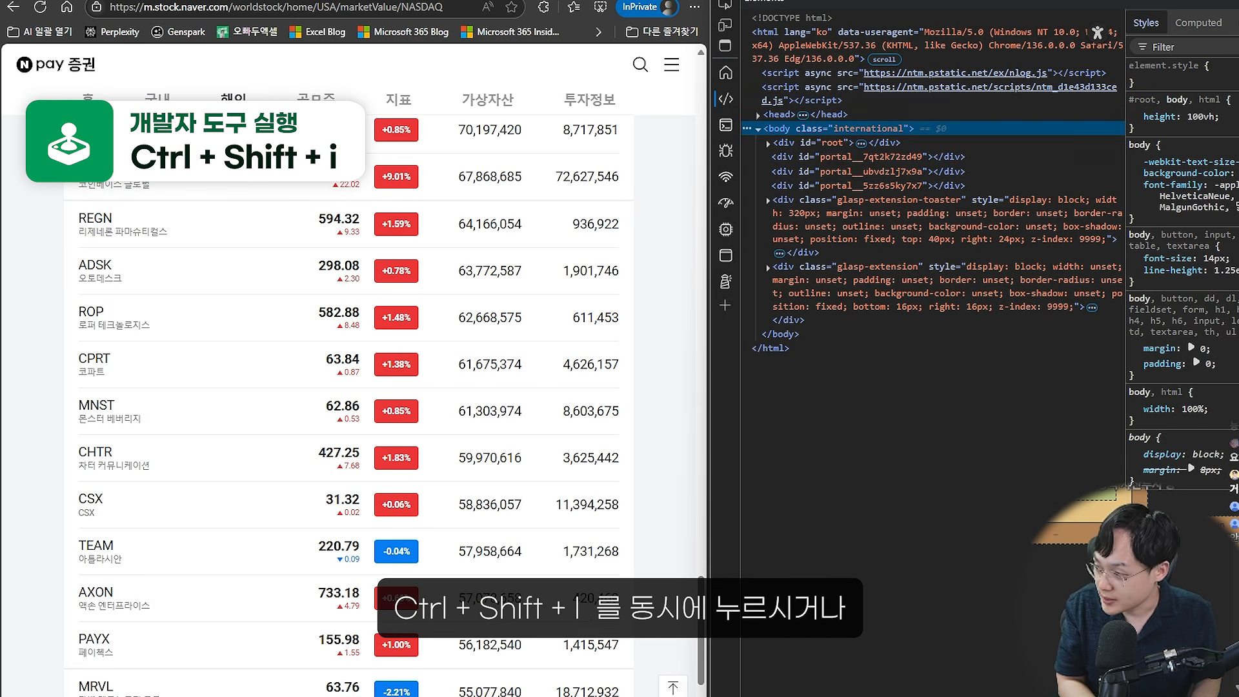
Close the extra DevTools window and reopen the developer tools for the NASDAQ page through the browser's own command
key("ctrl+shift+i")
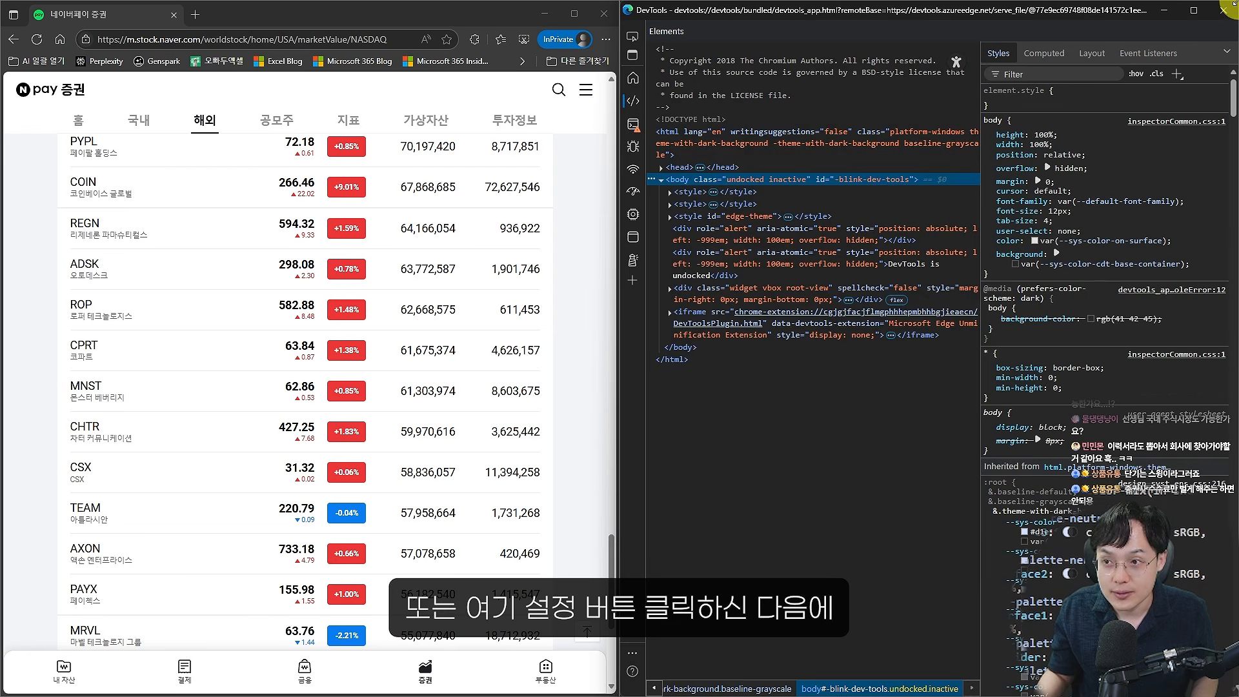
left_click(1224, 10)
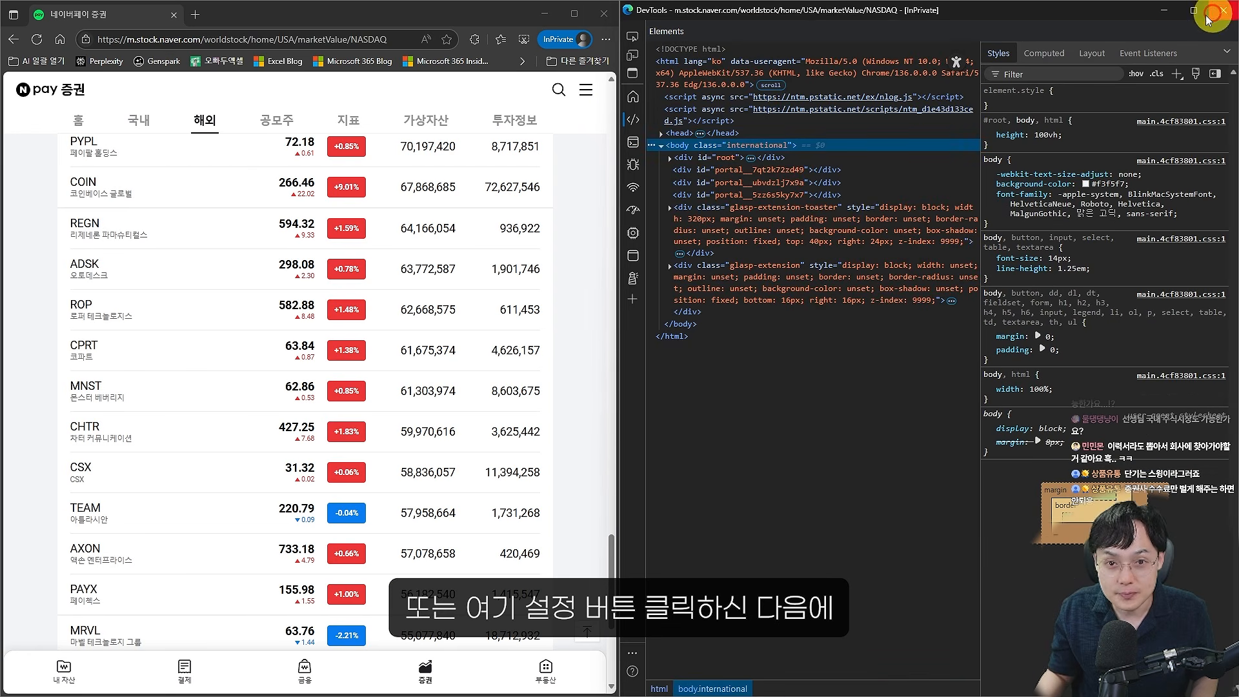
left_click(606, 44)
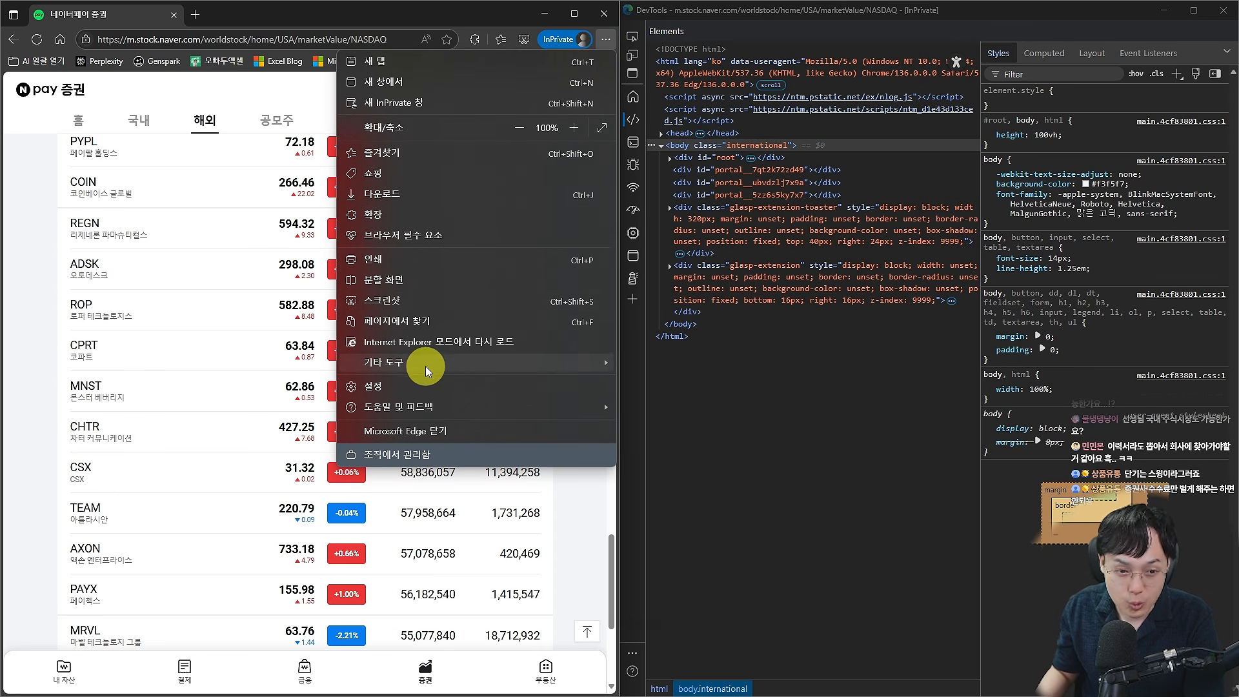
mouse_move(424, 362)
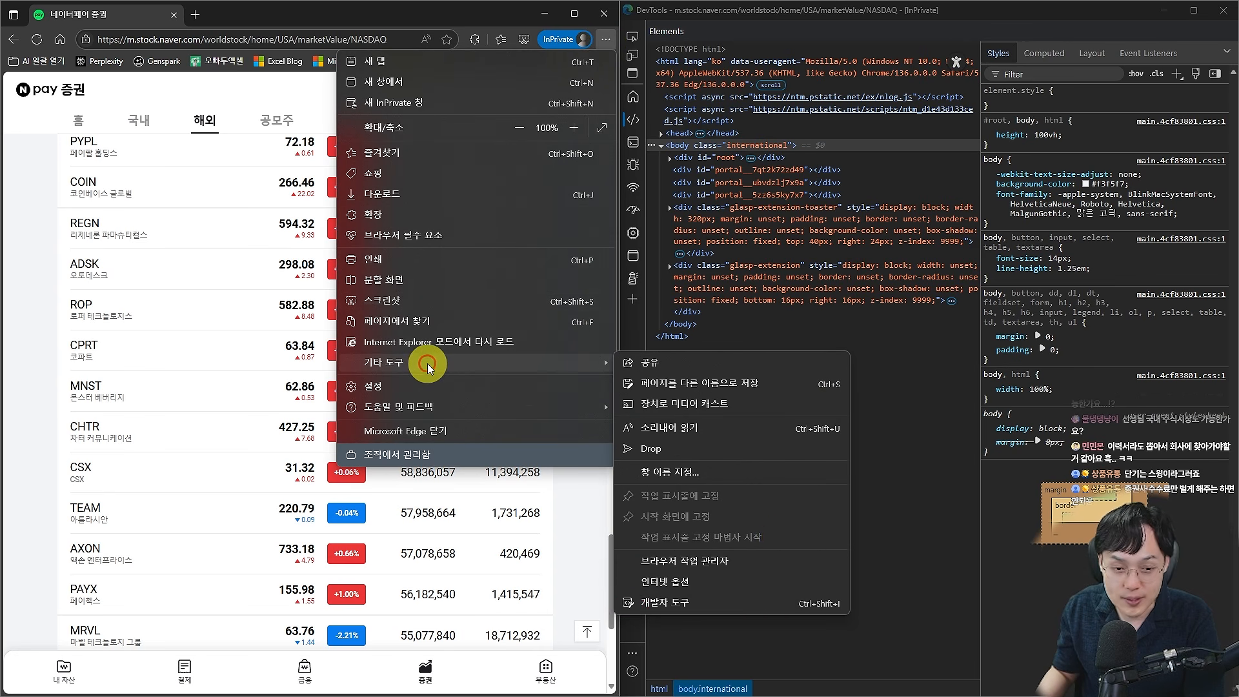
left_click(775, 599)
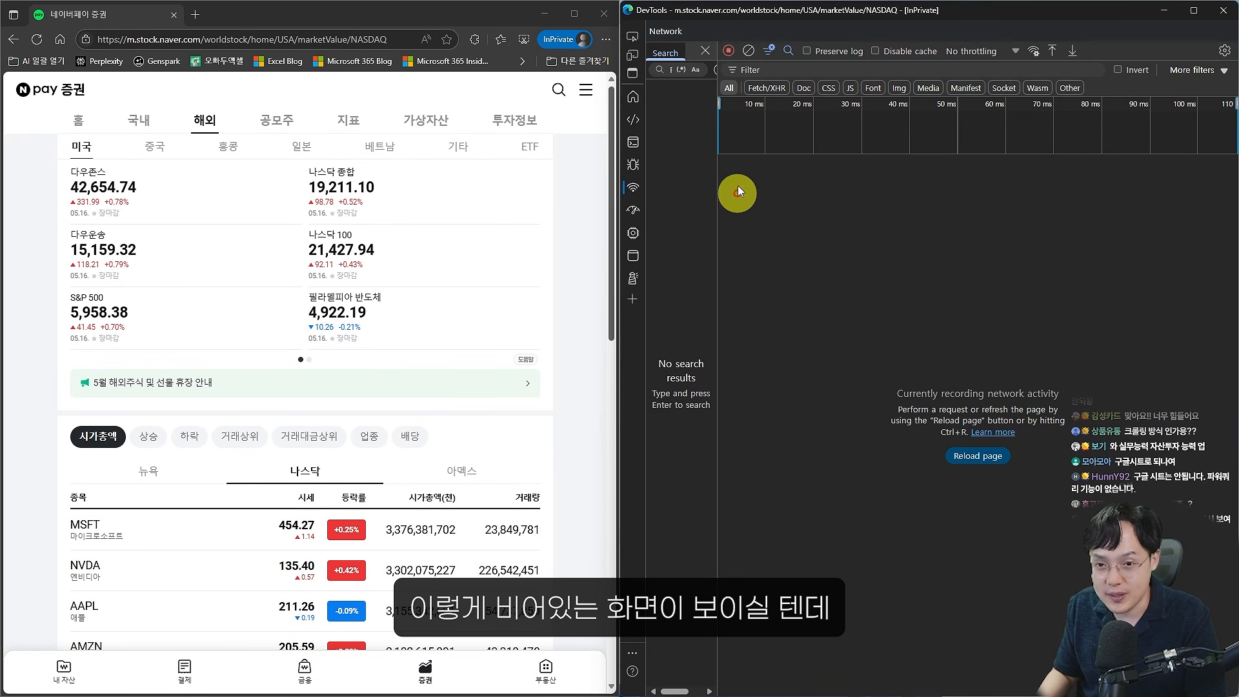
Show the Network activity and load more entries at the end of the 나스닥 시가총액 list
scroll(452, 258, "down", 20)
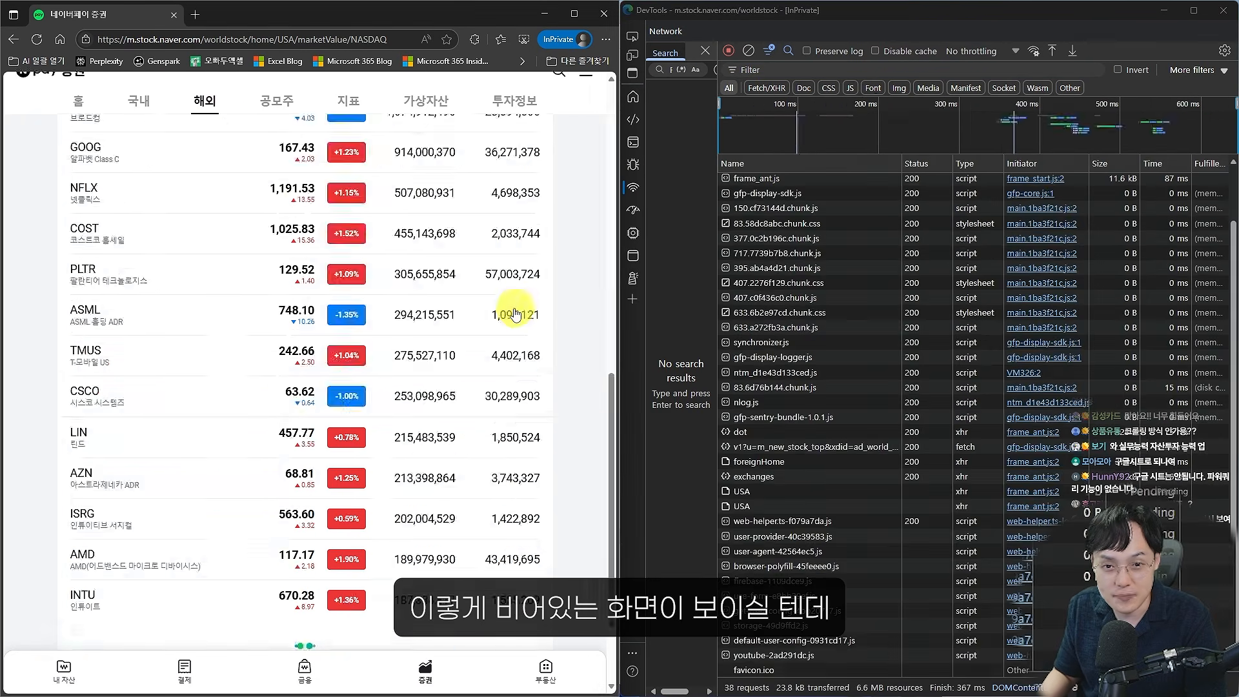
left_click(636, 189)
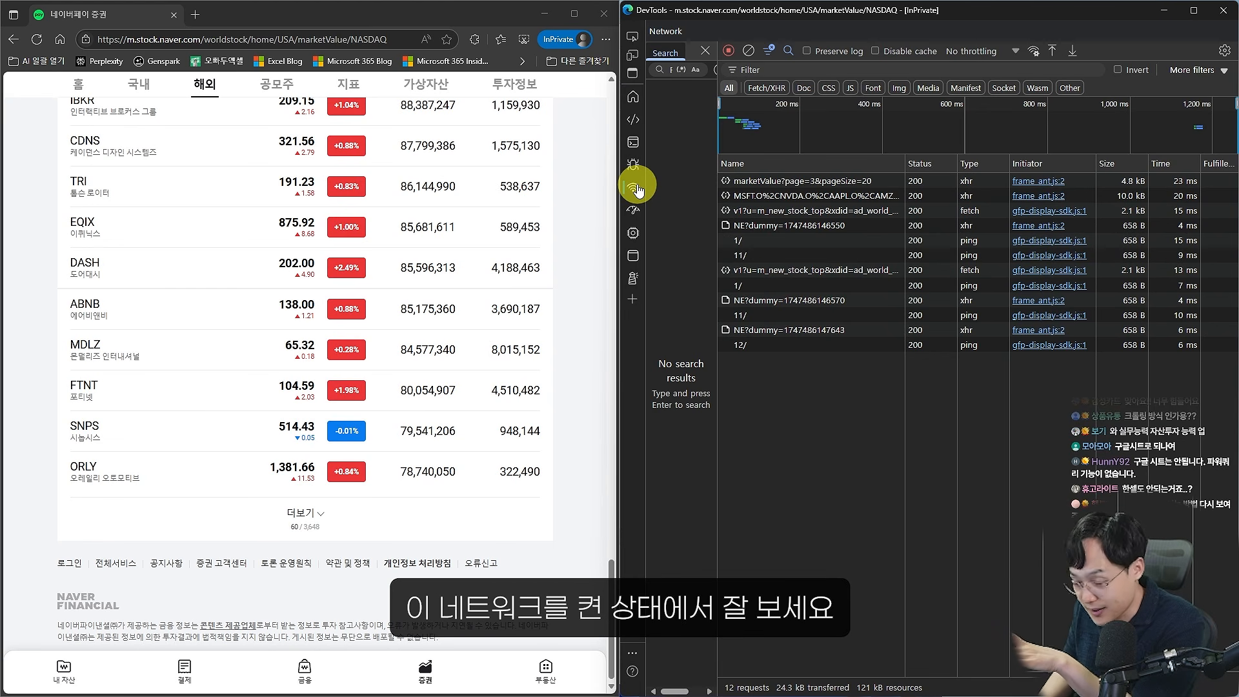
left_click(318, 514)
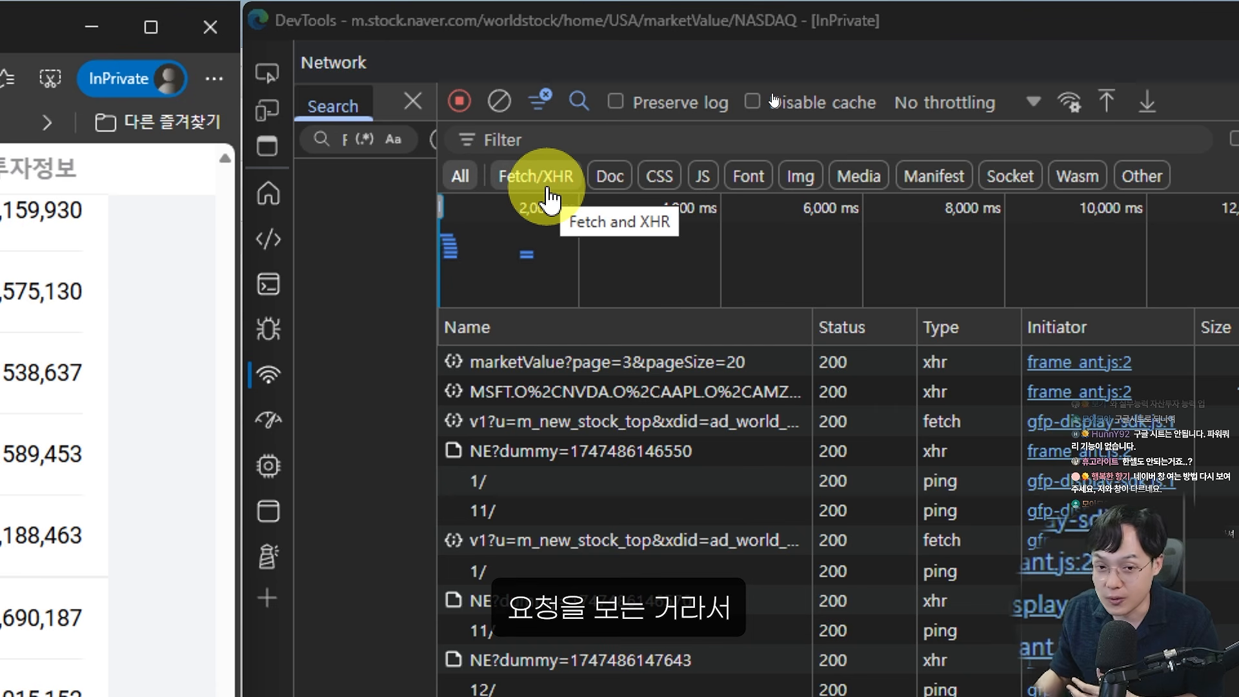
Filter the network requests to Fetch/XHR and open the response of the marketValue?page=4&pageSize=20 request
left_click(542, 186)
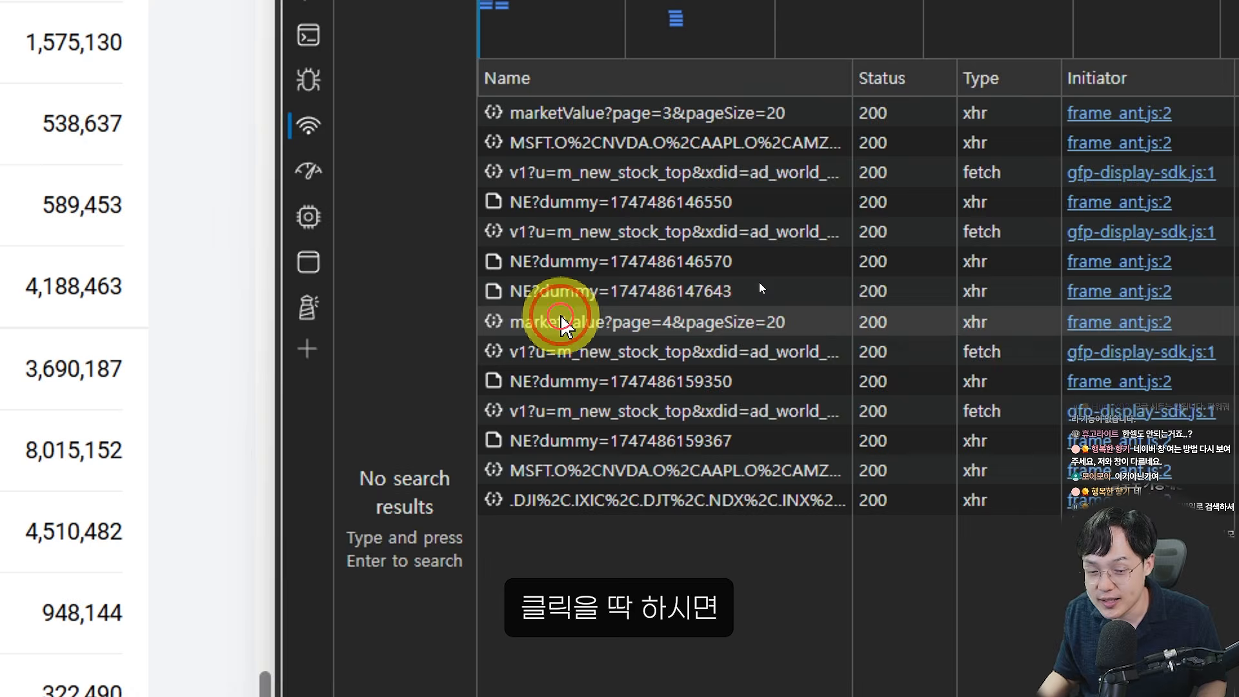
left_click(561, 321)
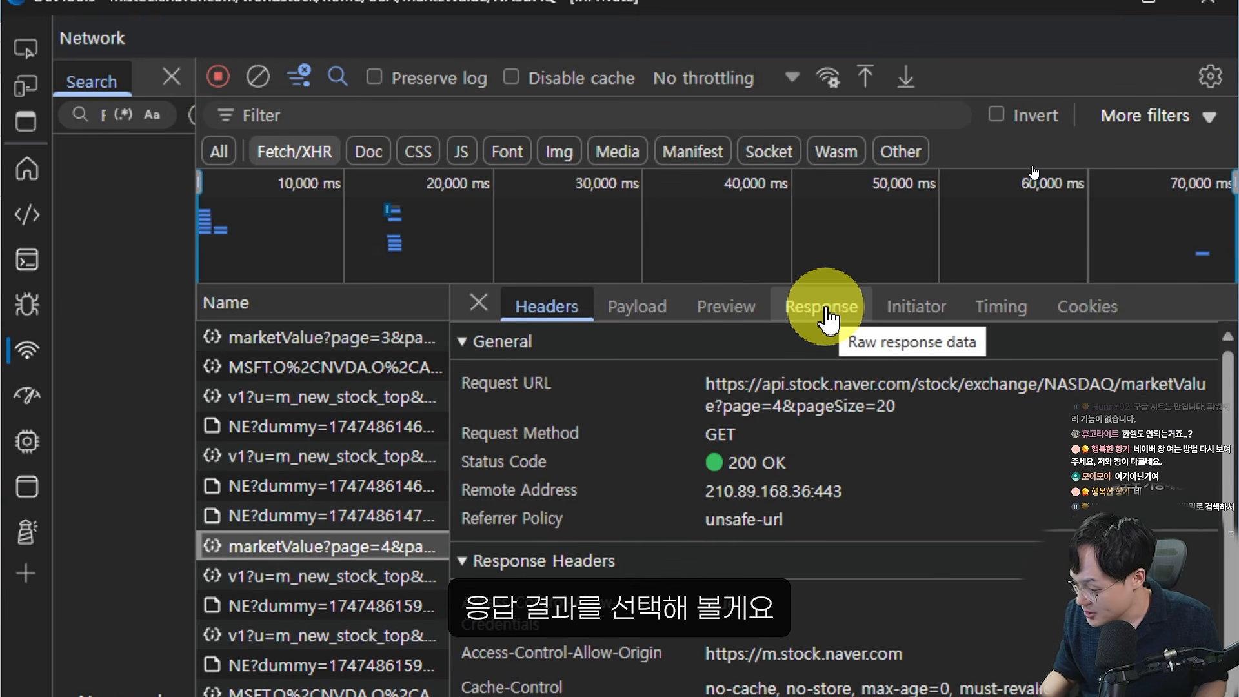
left_click(826, 318)
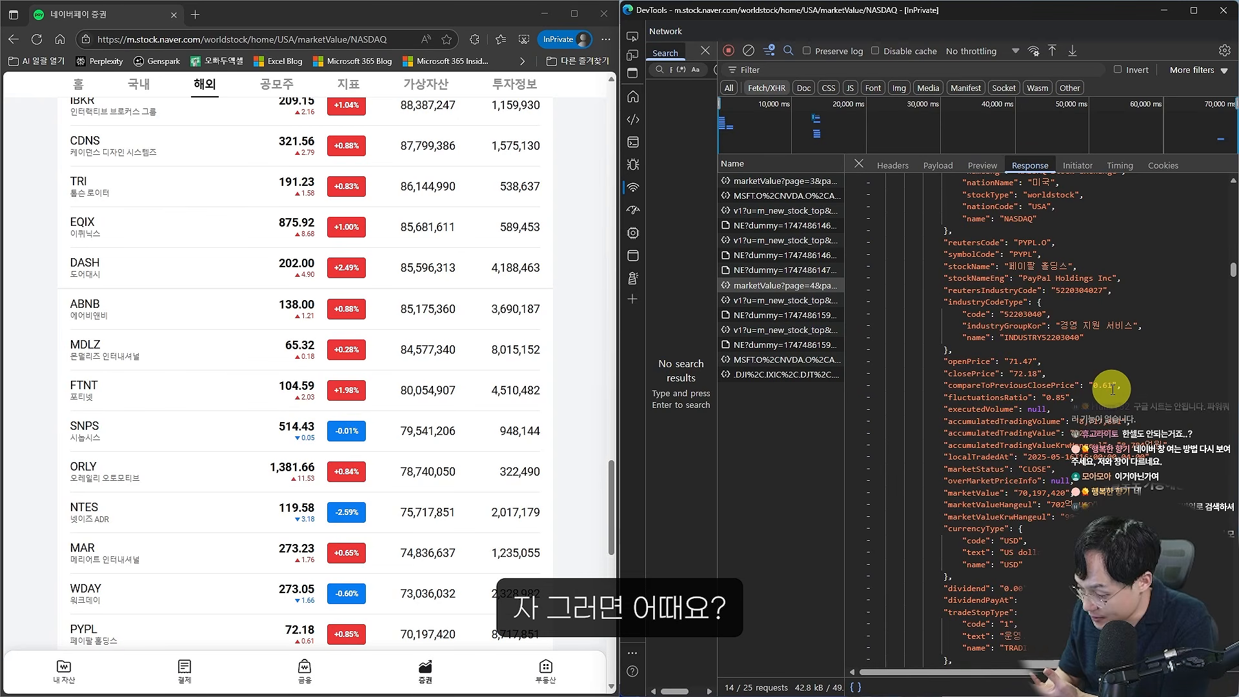
Compare the 넷이즈 ADR (NTES) record in the page 4 response with its list row, then read the records that follow it
scroll(1116, 394, "up", 15)
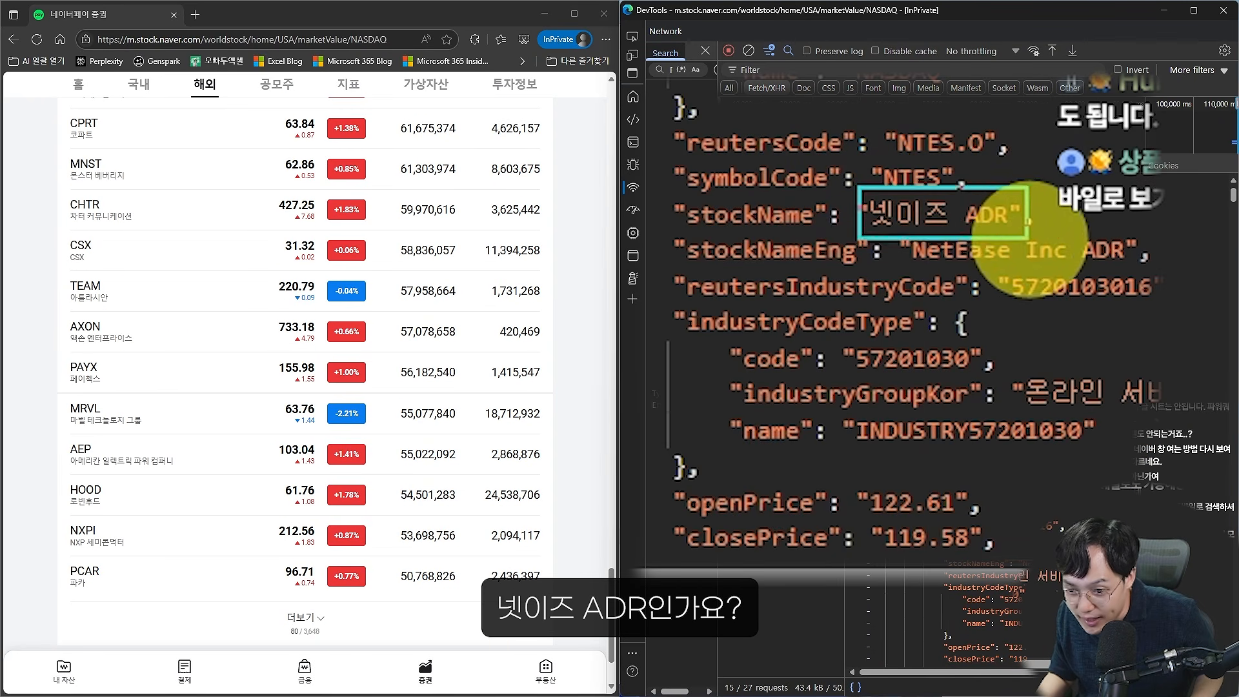
scroll(78, 291, "up", 6)
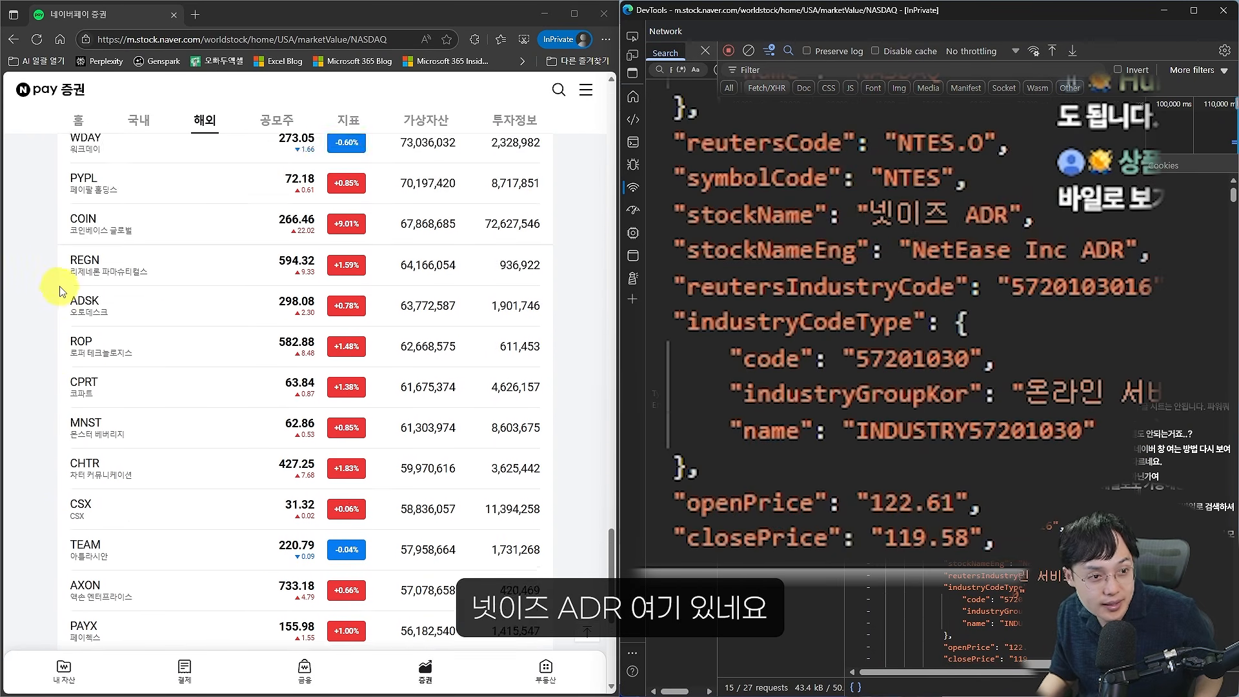
scroll(62, 291, "up", 1)
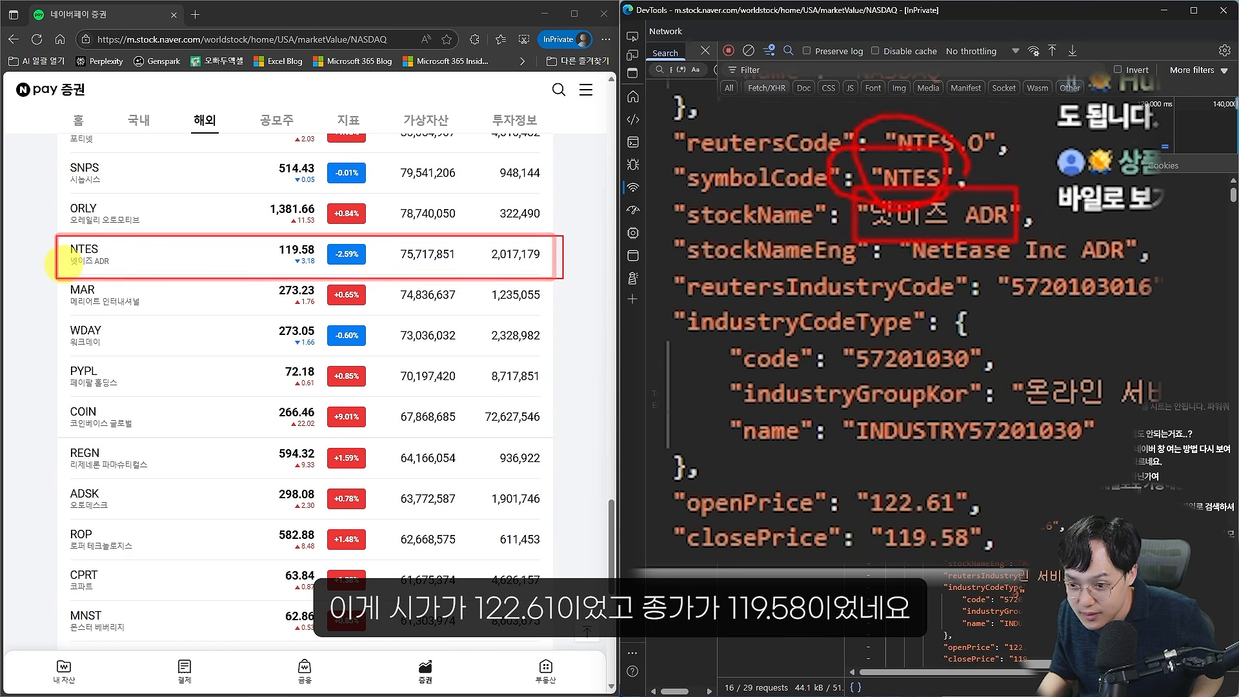
left_click_drag(857, 481, 971, 519)
left_click_drag(856, 510, 970, 545)
key("Escape")
scroll(1068, 372, "down", 8)
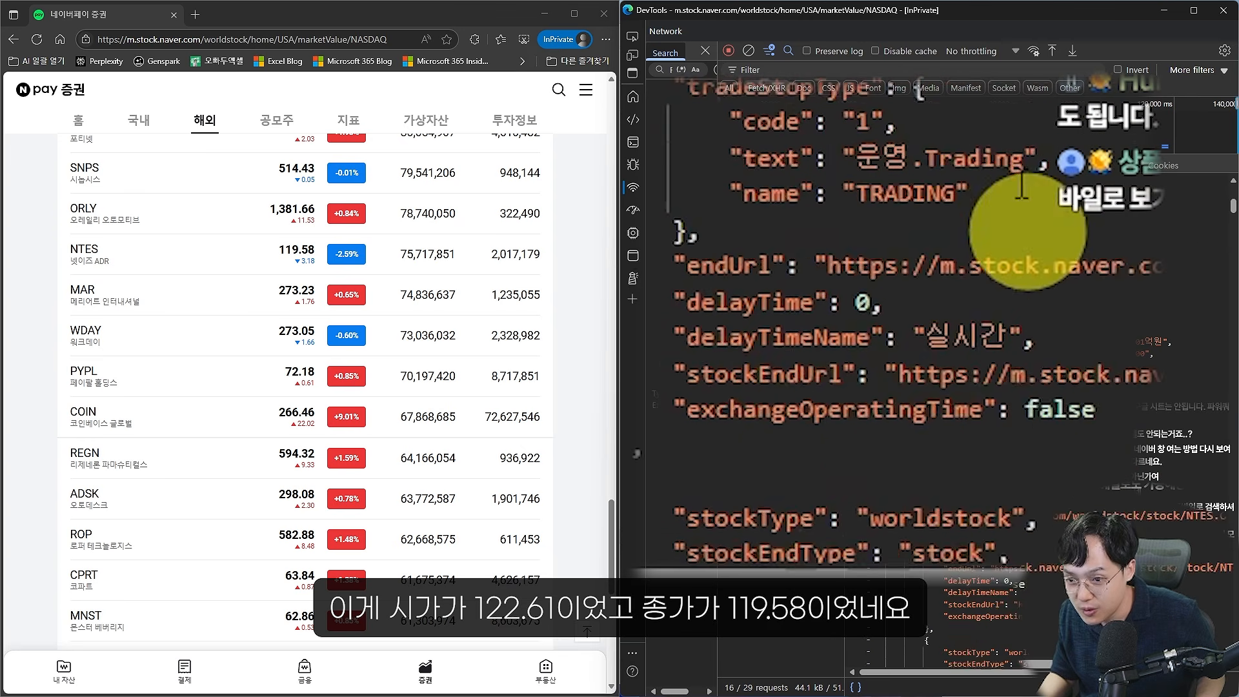
key("ctrl+2")
left_click_drag(261, 237, 336, 275)
key("Escape")
scroll(1032, 332, "down", 8)
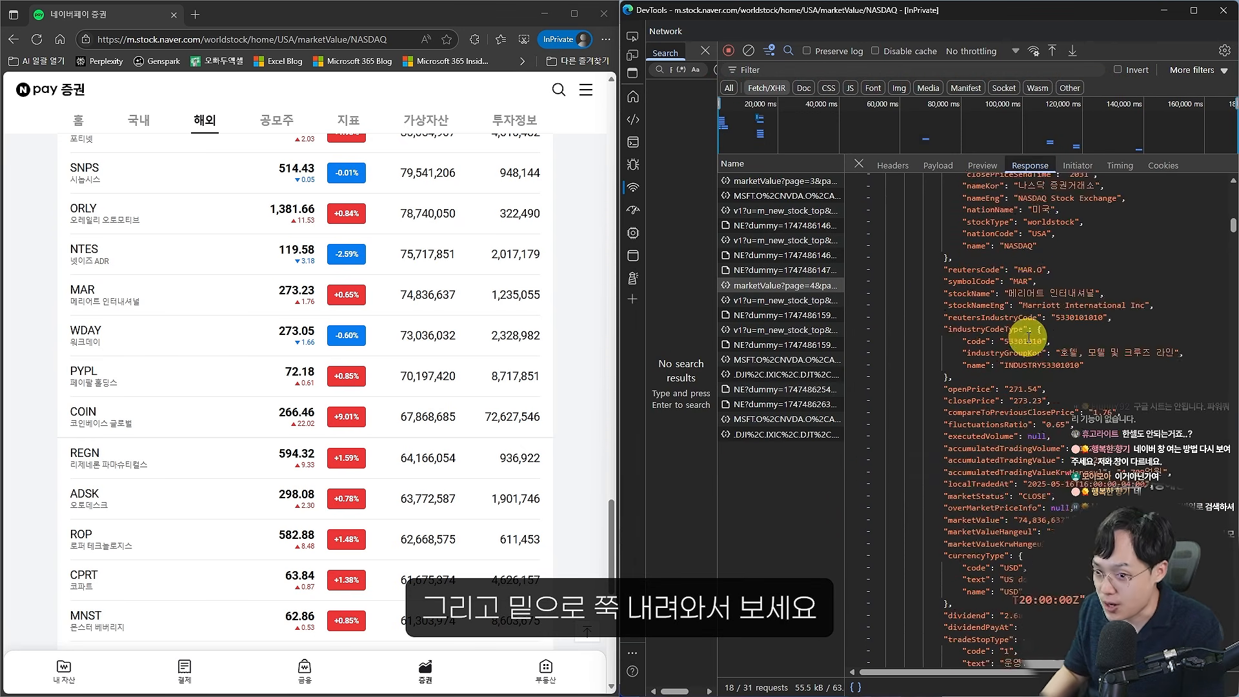
scroll(1037, 337, "down", 4)
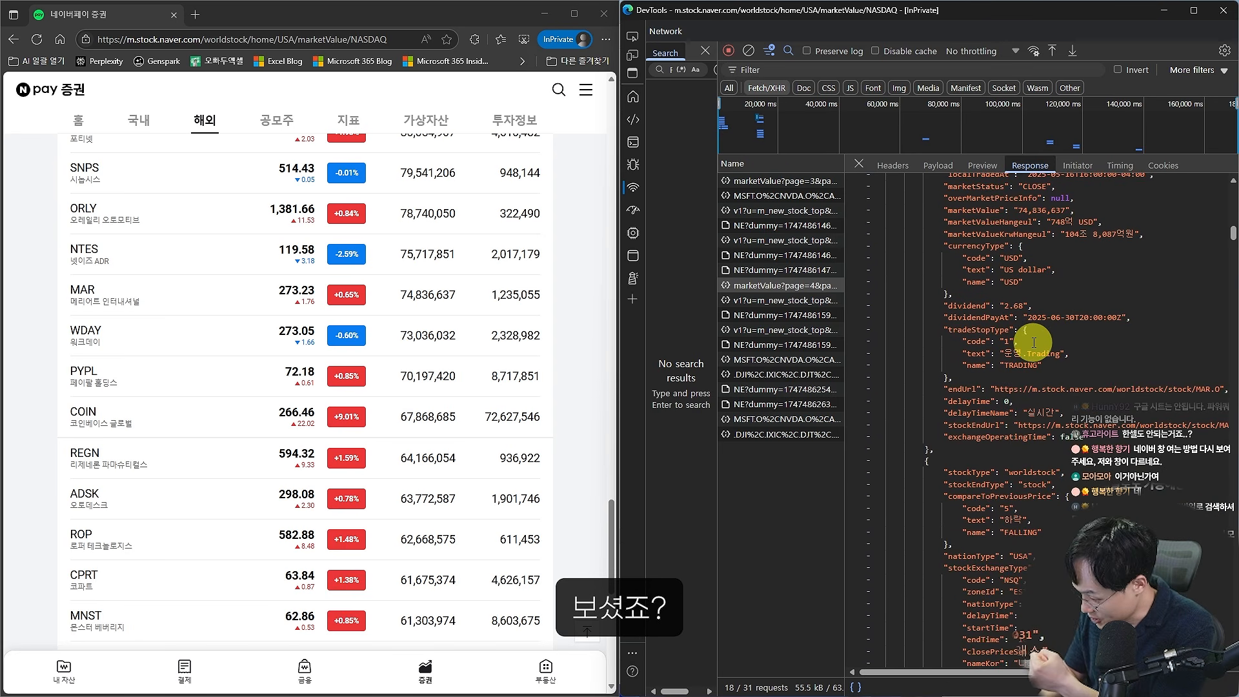
Load more list entries and view the response of the marketValue?page=5&pageSize=20 request from its beginning
scroll(554, 451, "down", 8)
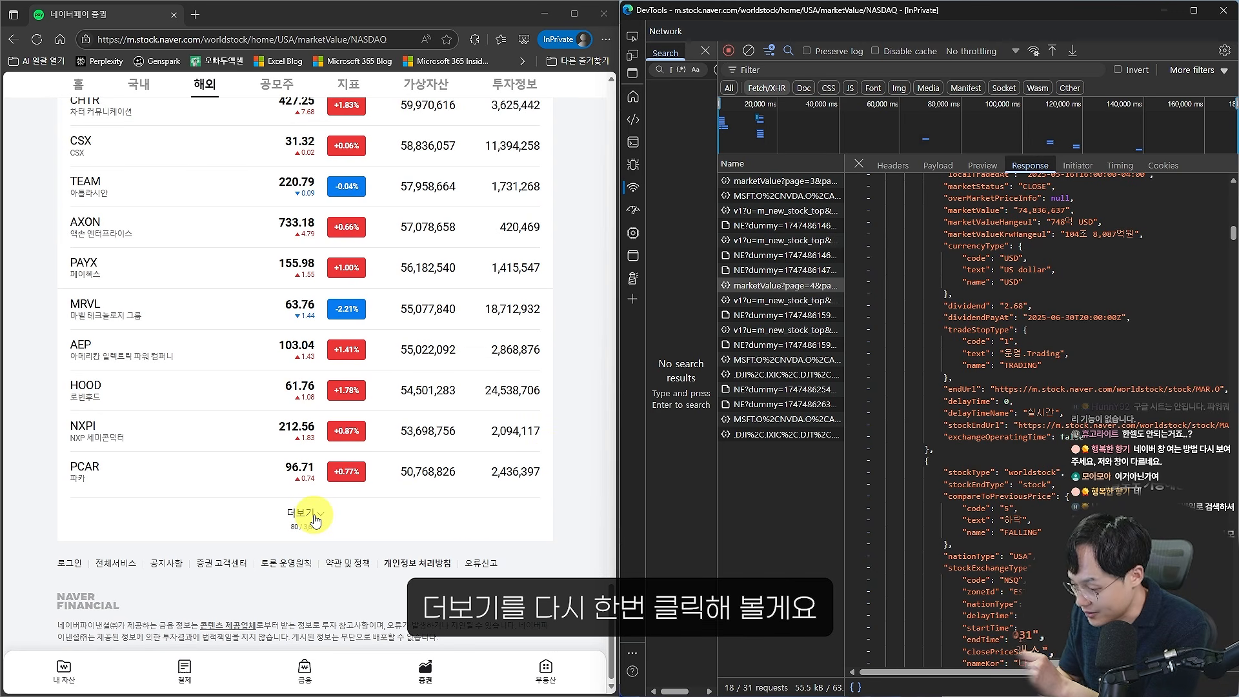
left_click(323, 516)
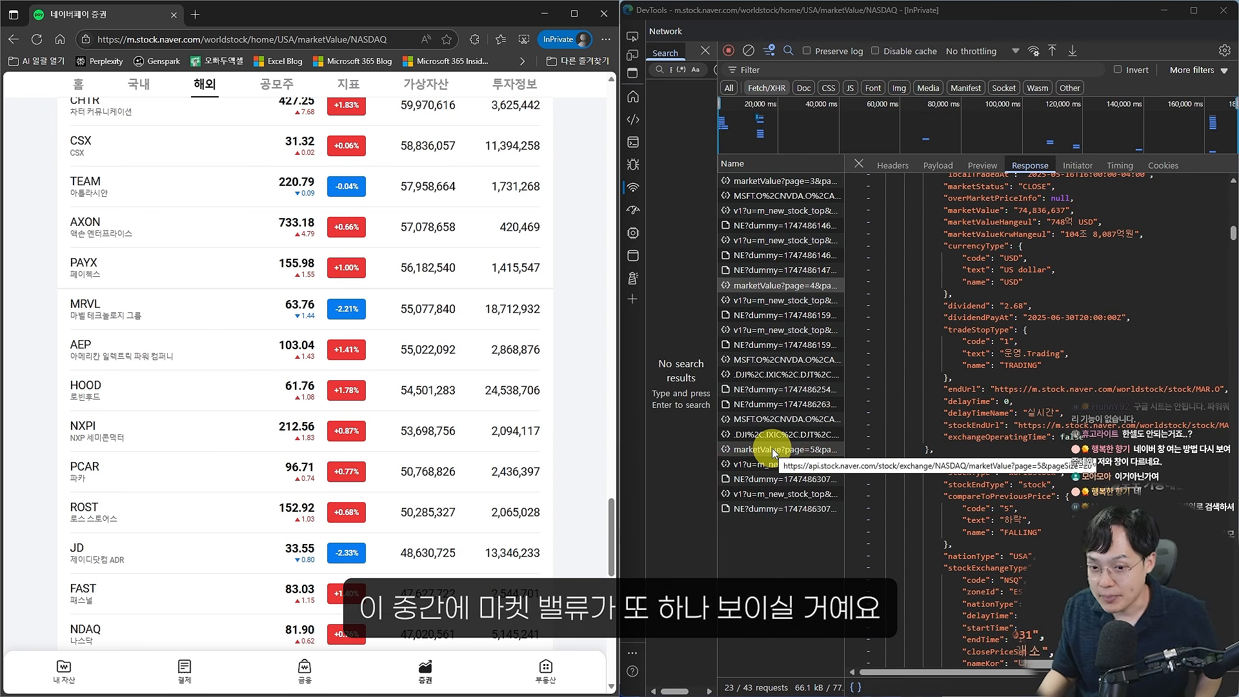
left_click(774, 450)
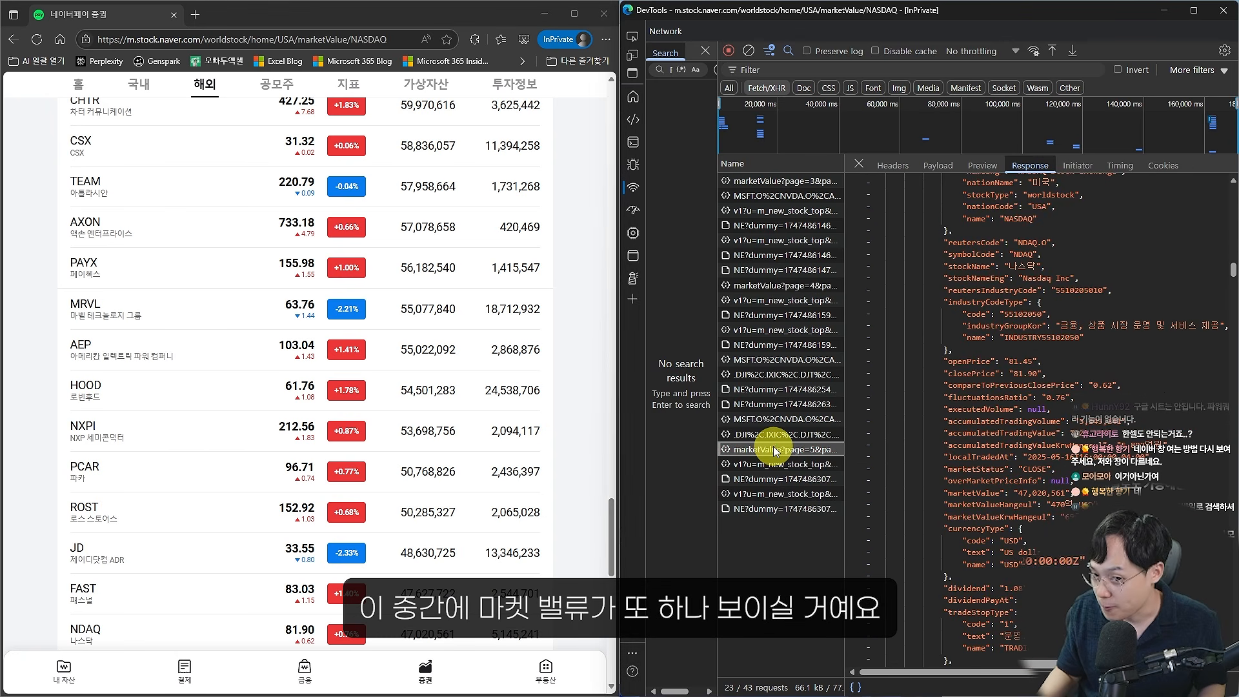
scroll(1020, 420, "up", 10)
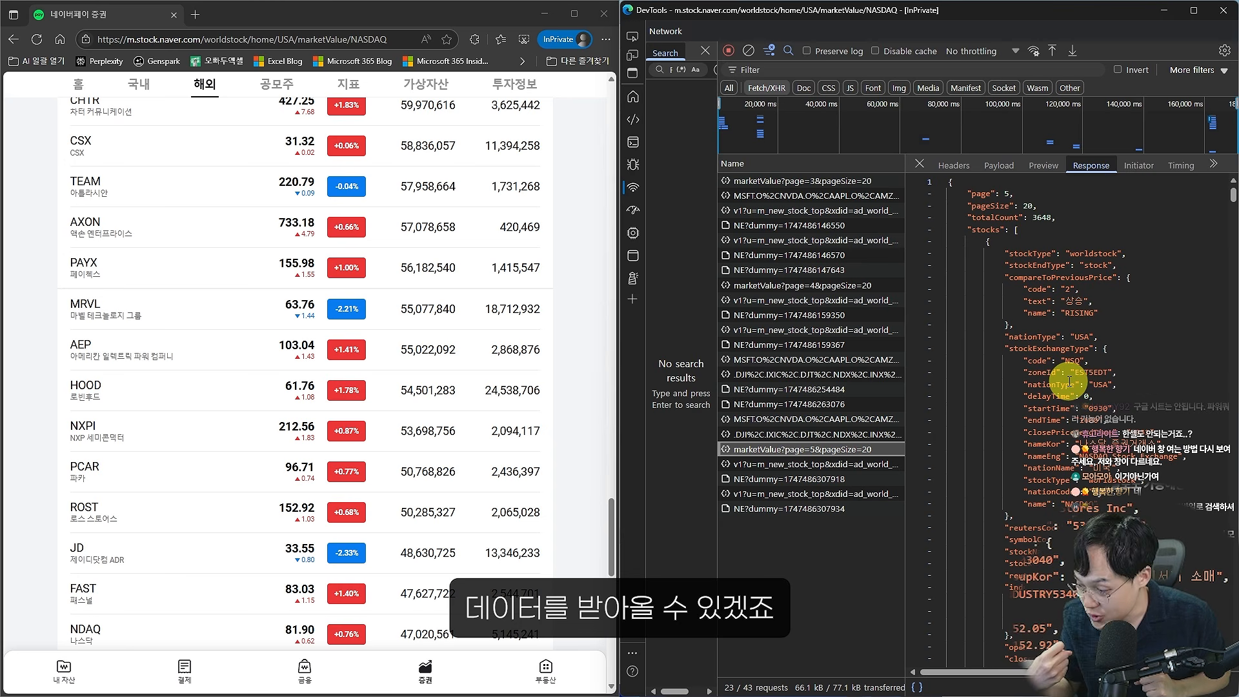
Copy the Request URL from the headers of the page 5 marketValue request and close the request details
left_click(954, 169)
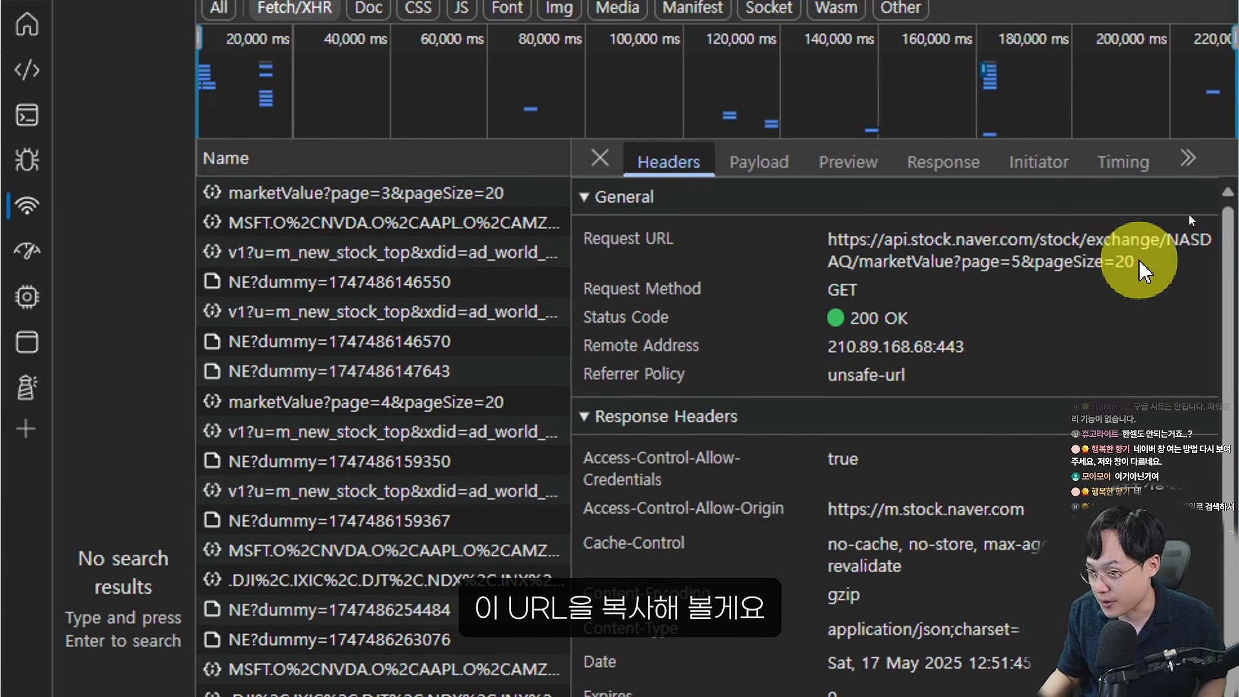
left_click_drag(1139, 261, 826, 250)
key("ctrl+c")
key("Escape")
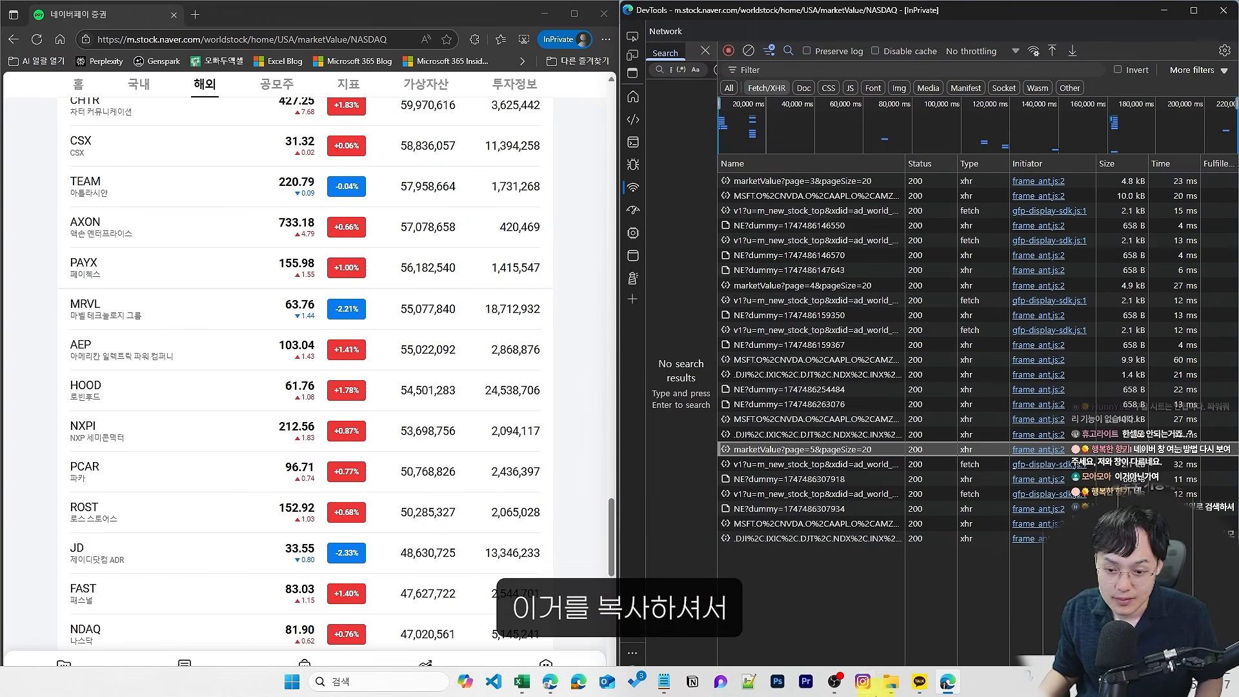
Switch to Notepad, paste the copied request URL and enlarge the text for reading
left_click(672, 688)
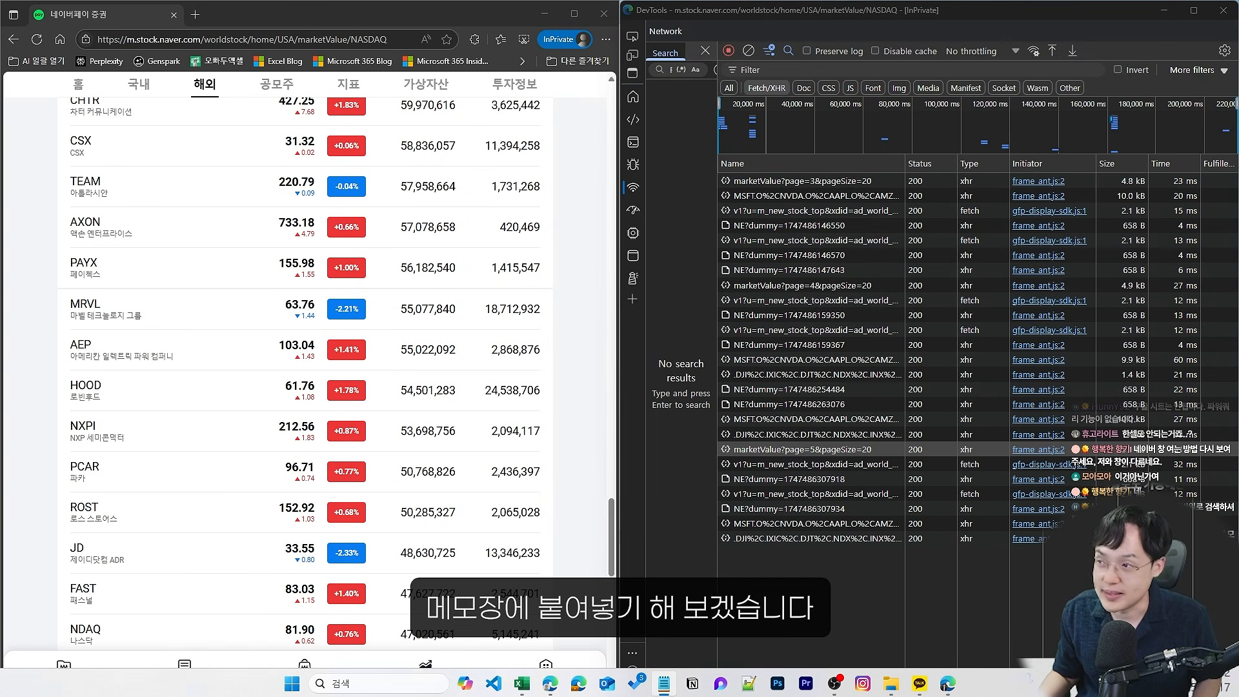
left_click(822, 332)
key("ctrl+v")
scroll(771, 223, "up", 5)
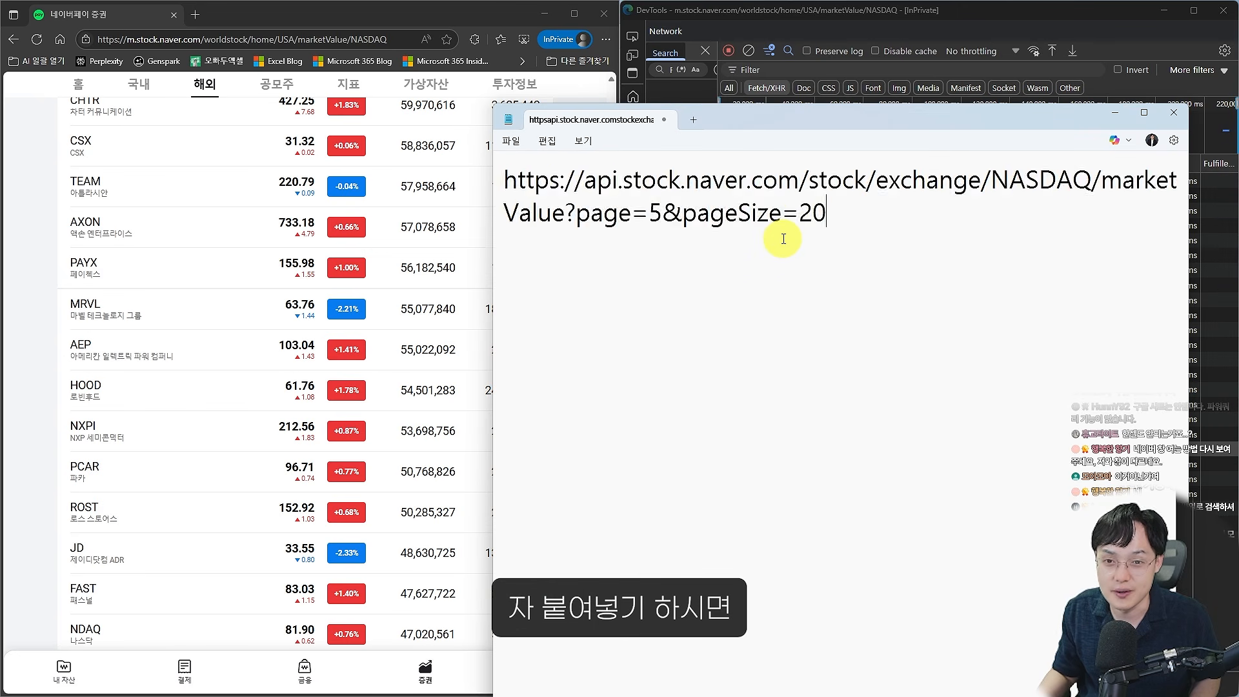
scroll(781, 245, "down", 1)
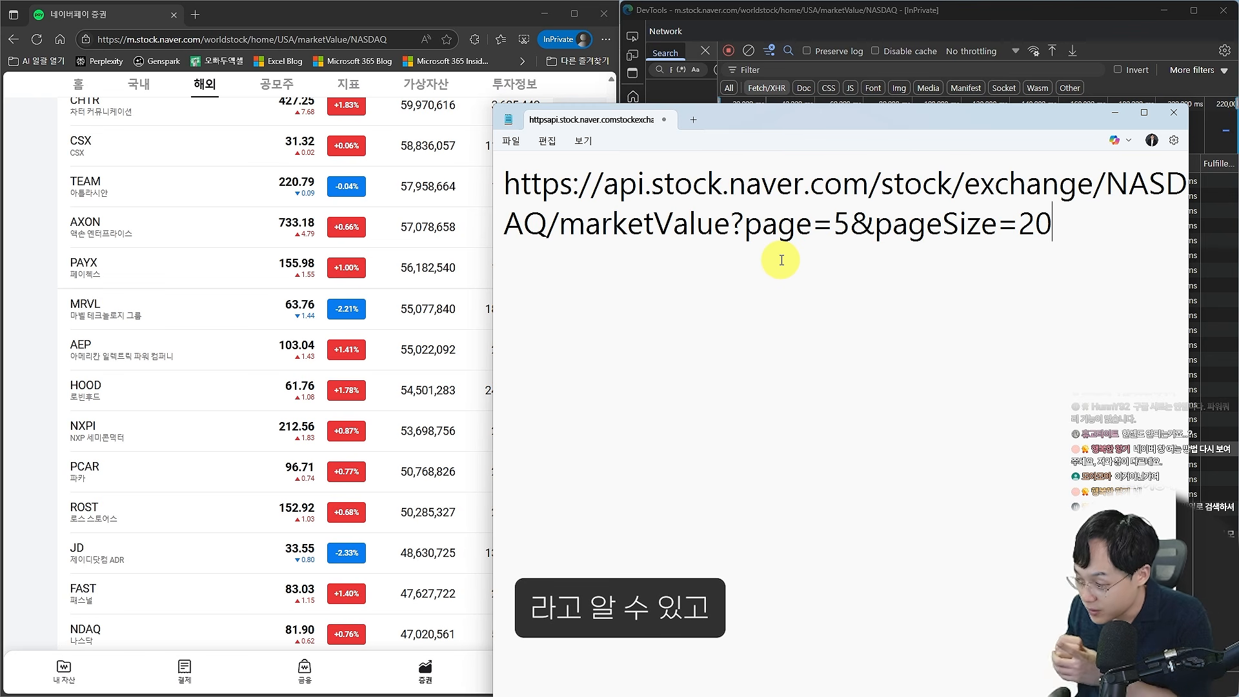
Copy the whole URL from Notepad and open it in a new Edge InPrivate tab
key("ctrl+a")
key("ctrl+c")
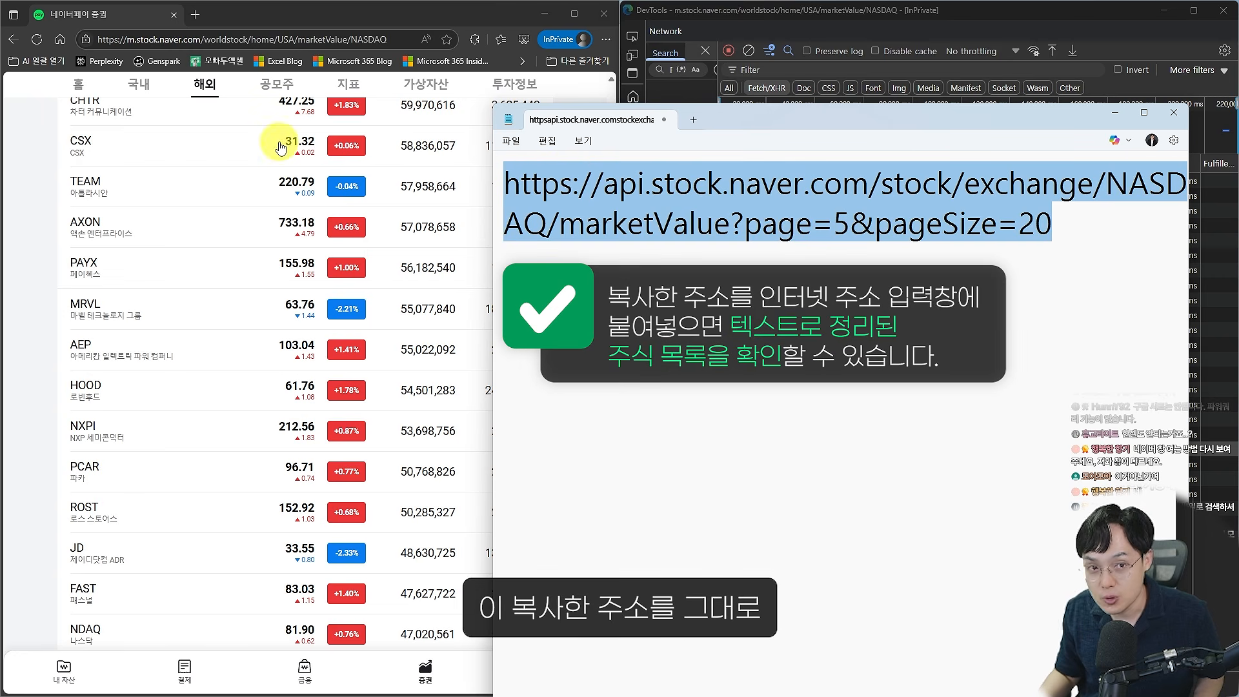
left_click(195, 14)
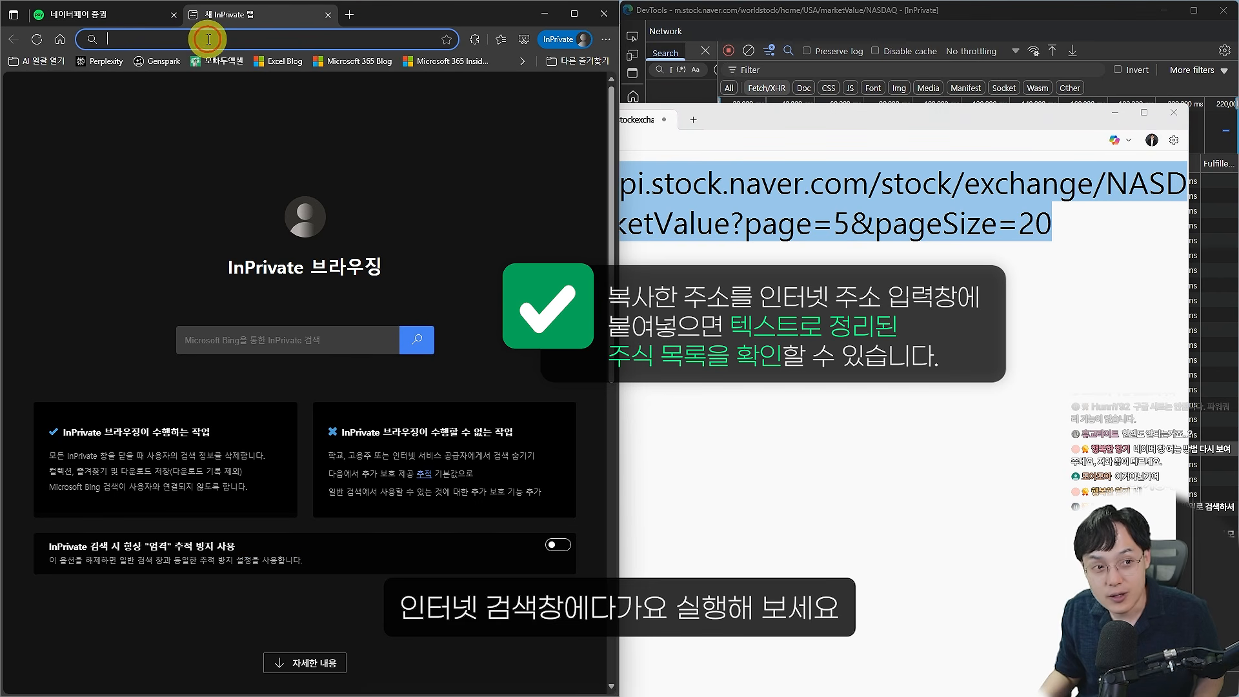
key("ctrl+v")
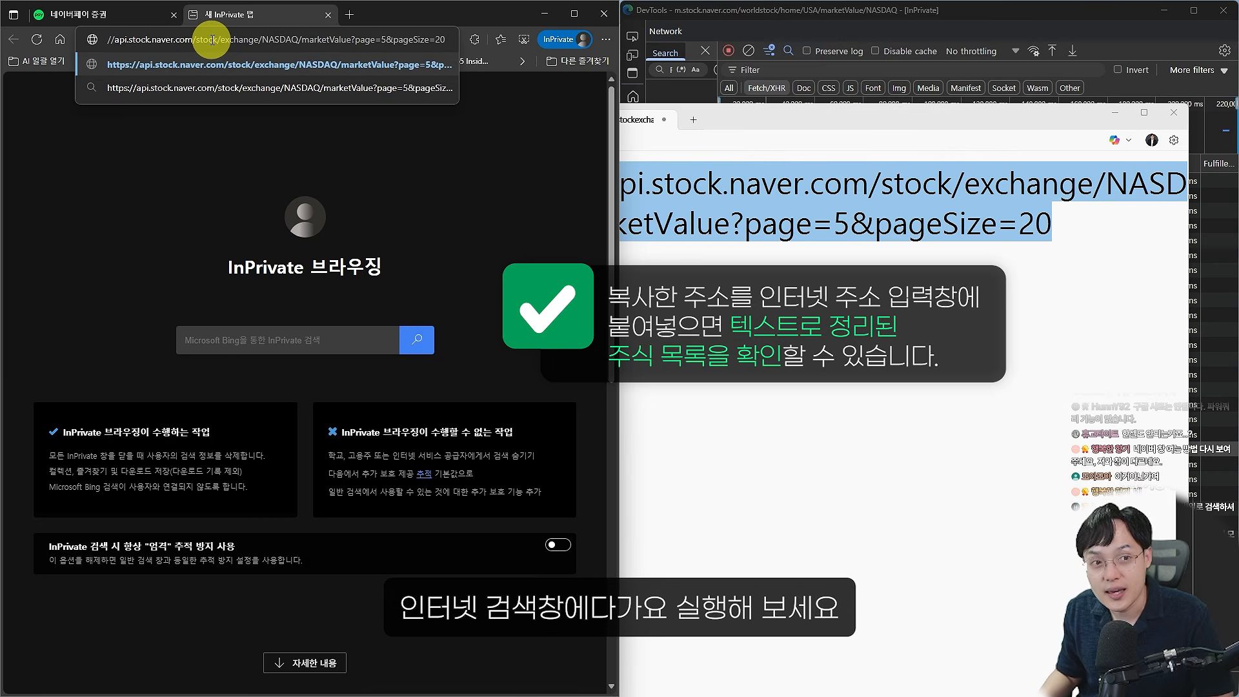
key("Return")
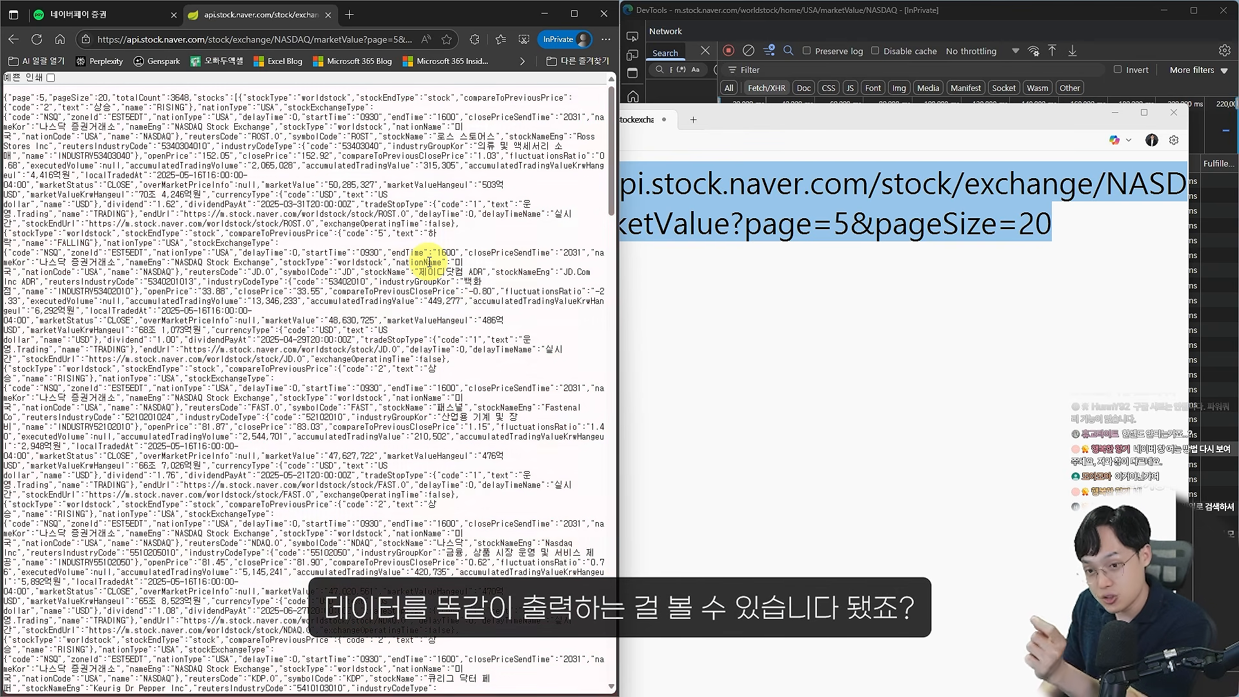
Return to the Notepad window with the URL and switch to the slide explaining the API URL structure
left_click(871, 300)
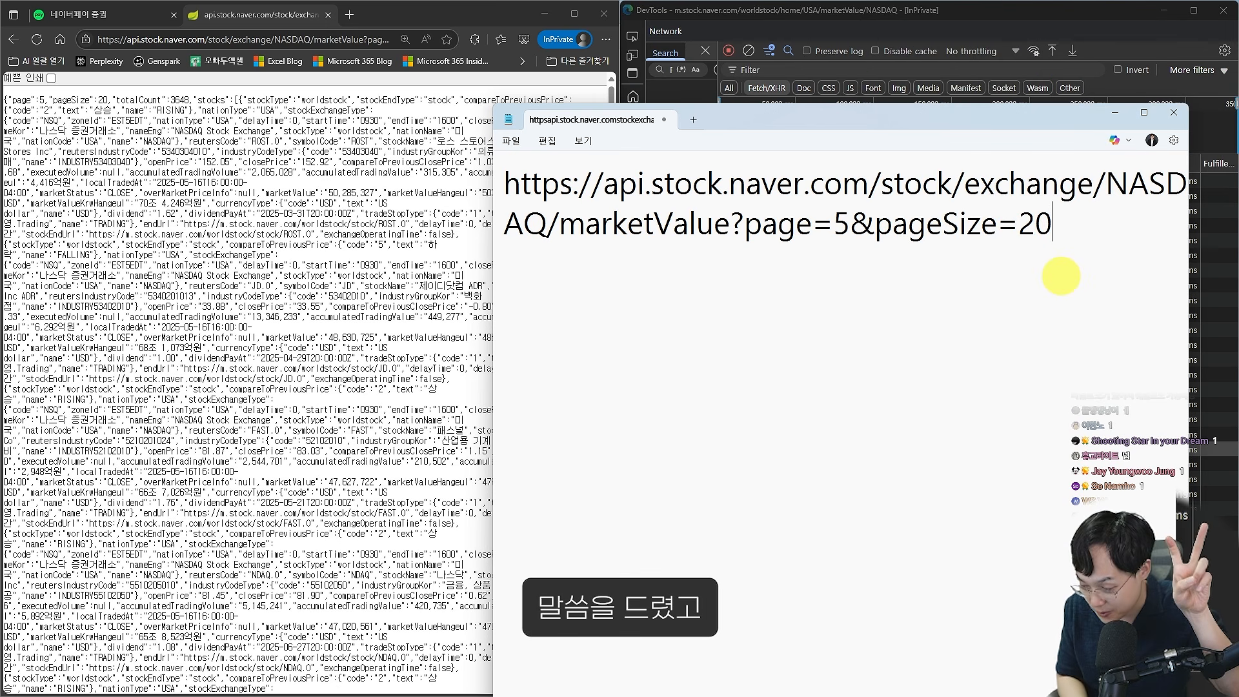
key("alt+Tab")
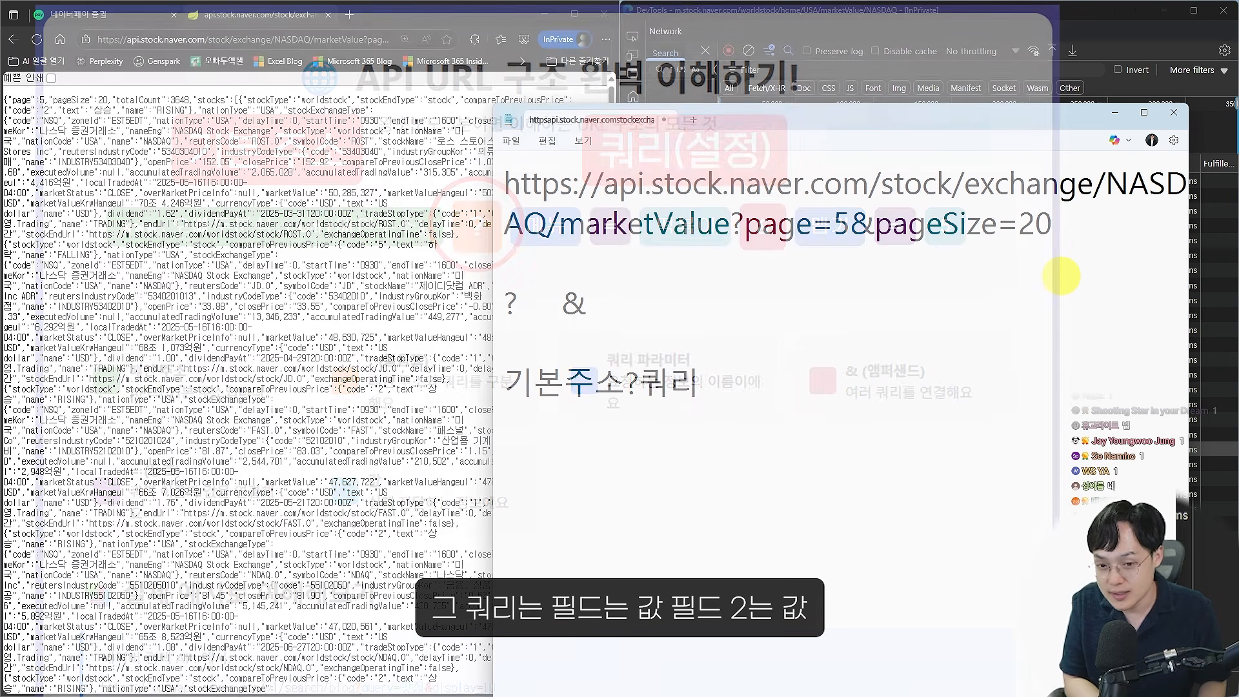
Replace the query word in the note's URL pattern so the line reads 기본주소?필드=값&필드2=값...&
key("BackSpace")
key("BackSpace")
type("필")
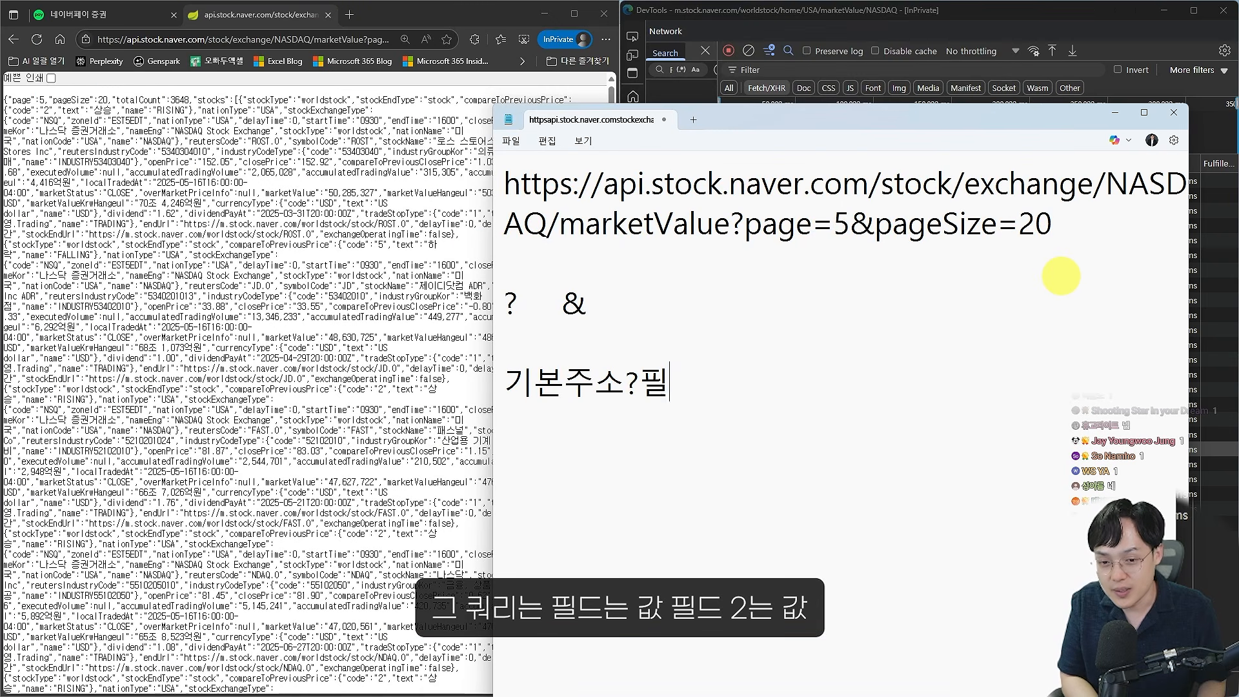
type("드=값&")
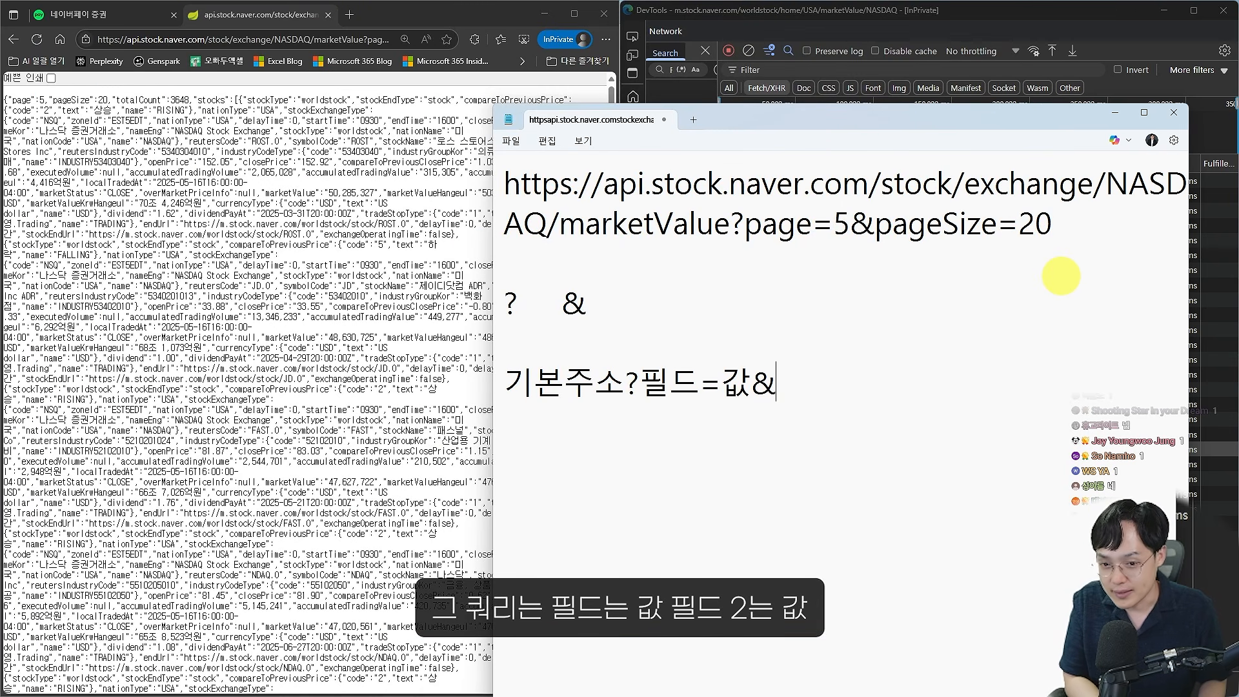
type("필드2=값...&")
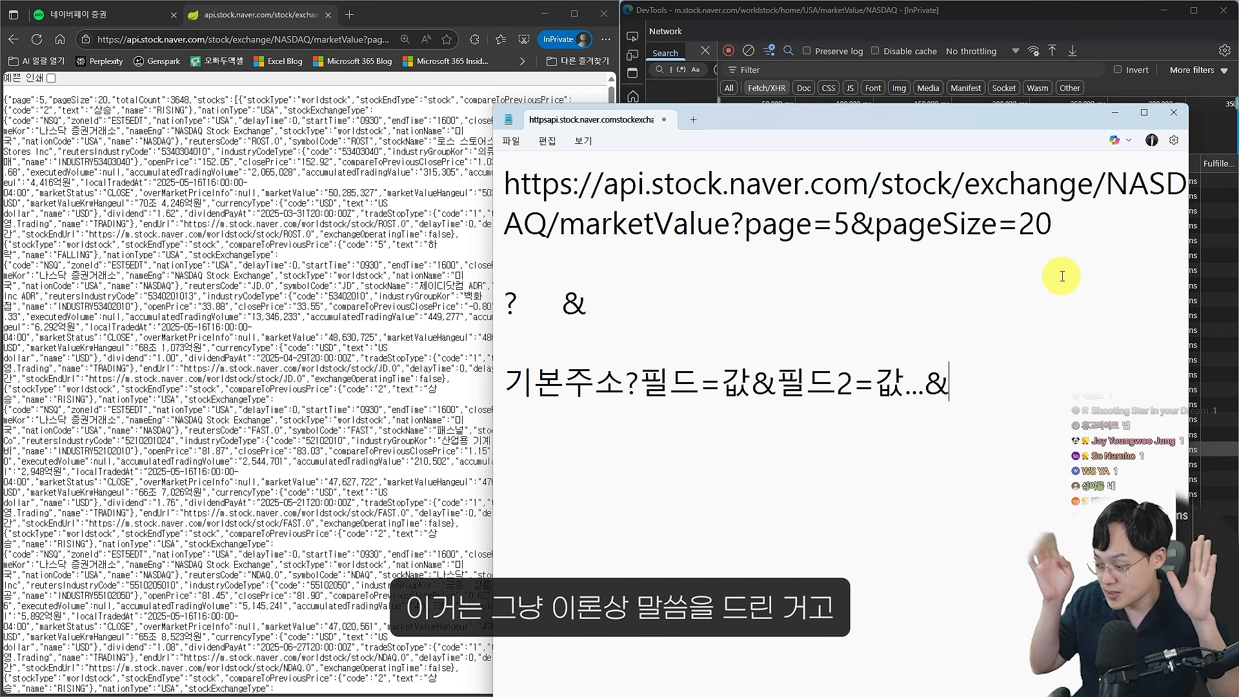
Set the page value in the noted API URL to 1
left_click_drag(1063, 276, 638, 186)
left_click(968, 303)
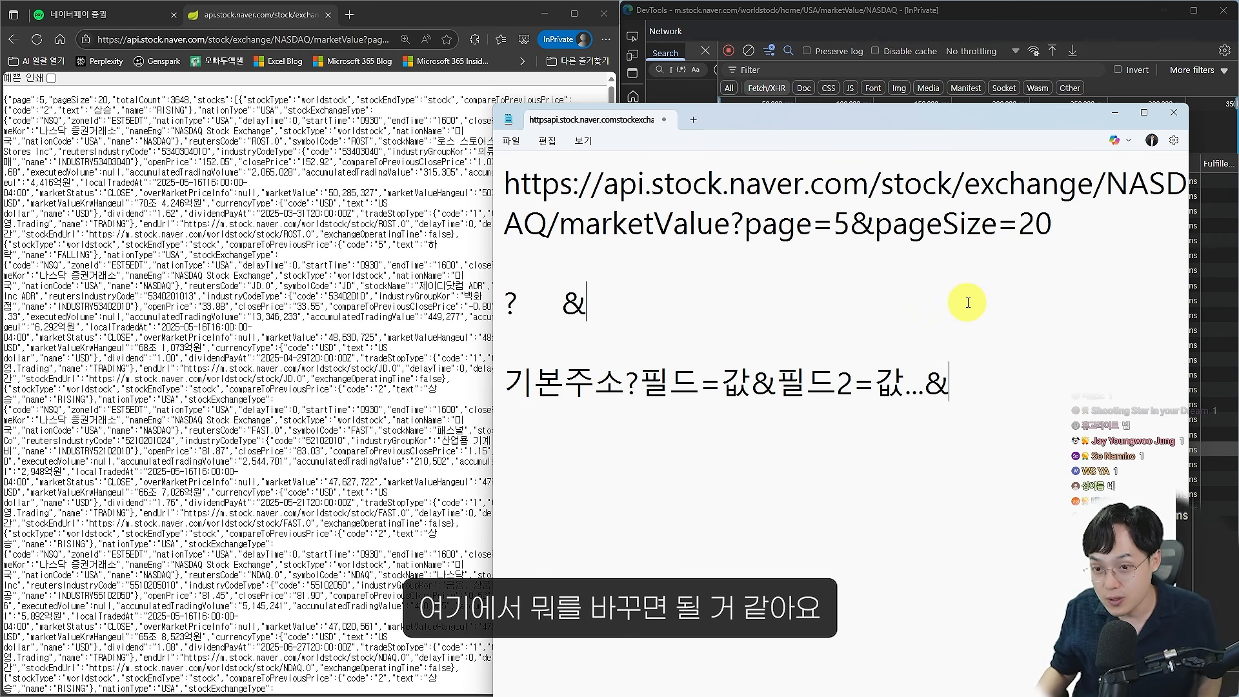
left_click(954, 302)
scroll(954, 303, "up", 1)
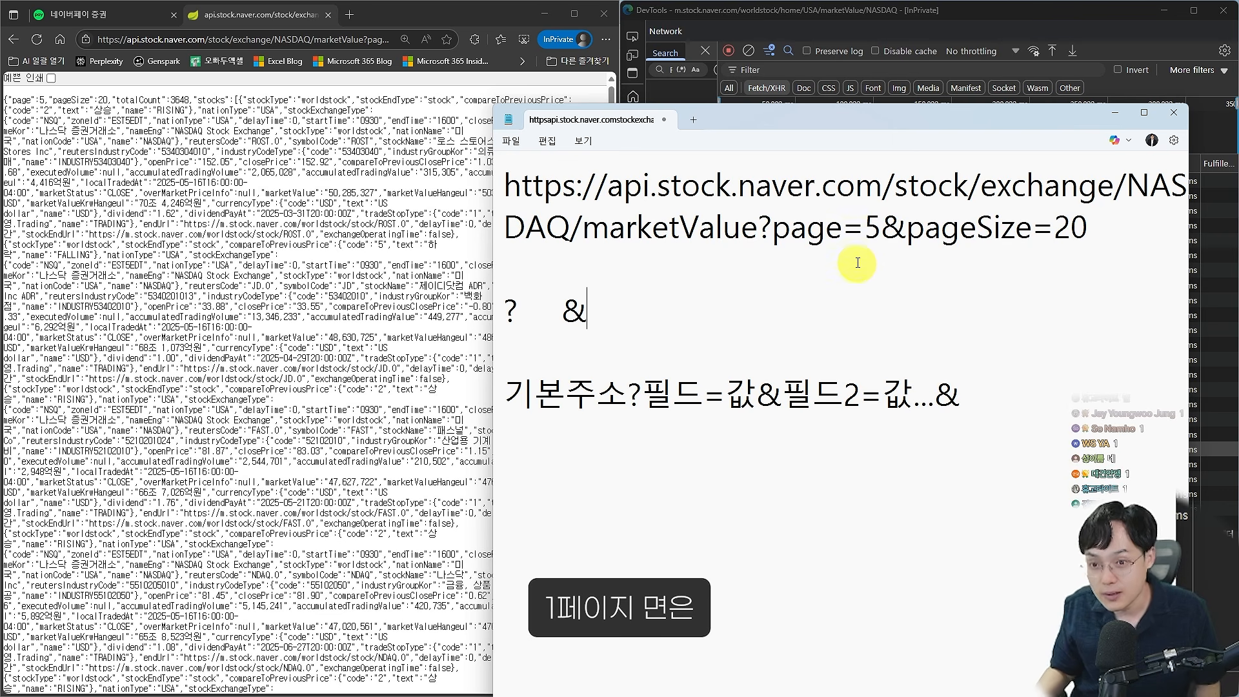
left_click(873, 226)
key("BackSpace")
type("1")
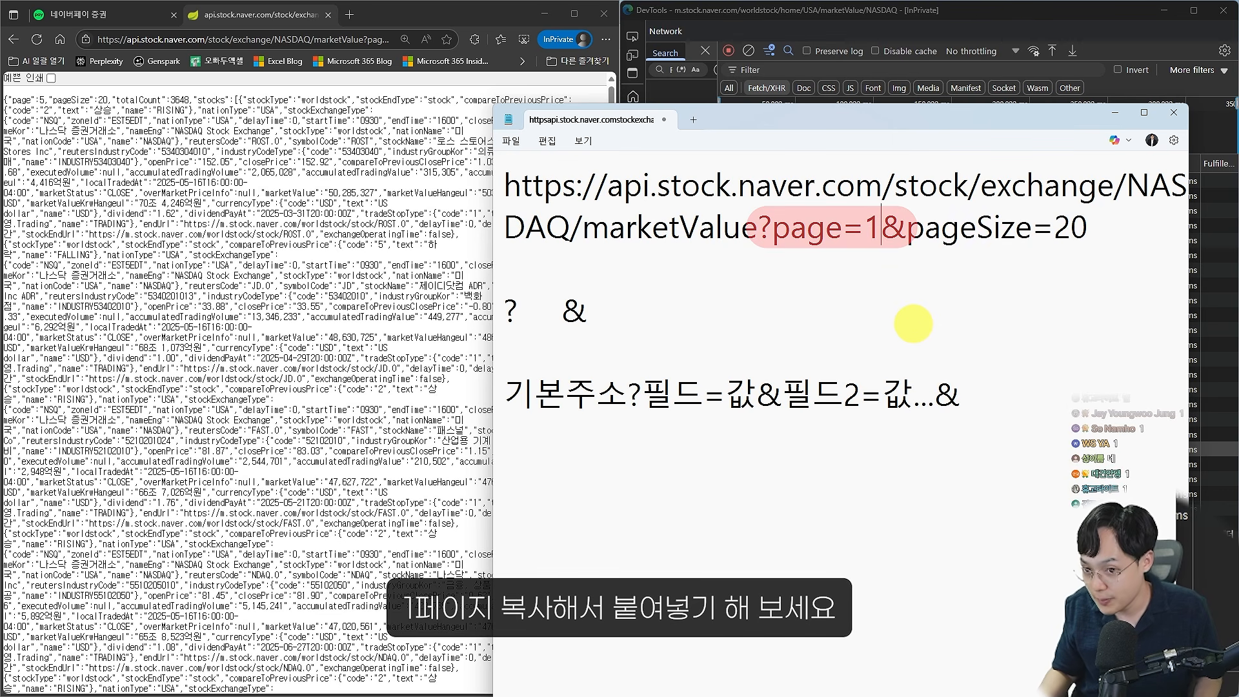
Load the edited page=1 URL in the API browser tab and split that tab into its own window beside the NASDAQ list
left_click_drag(1106, 237, 505, 186)
left_click(195, 41)
key("ctrl+v")
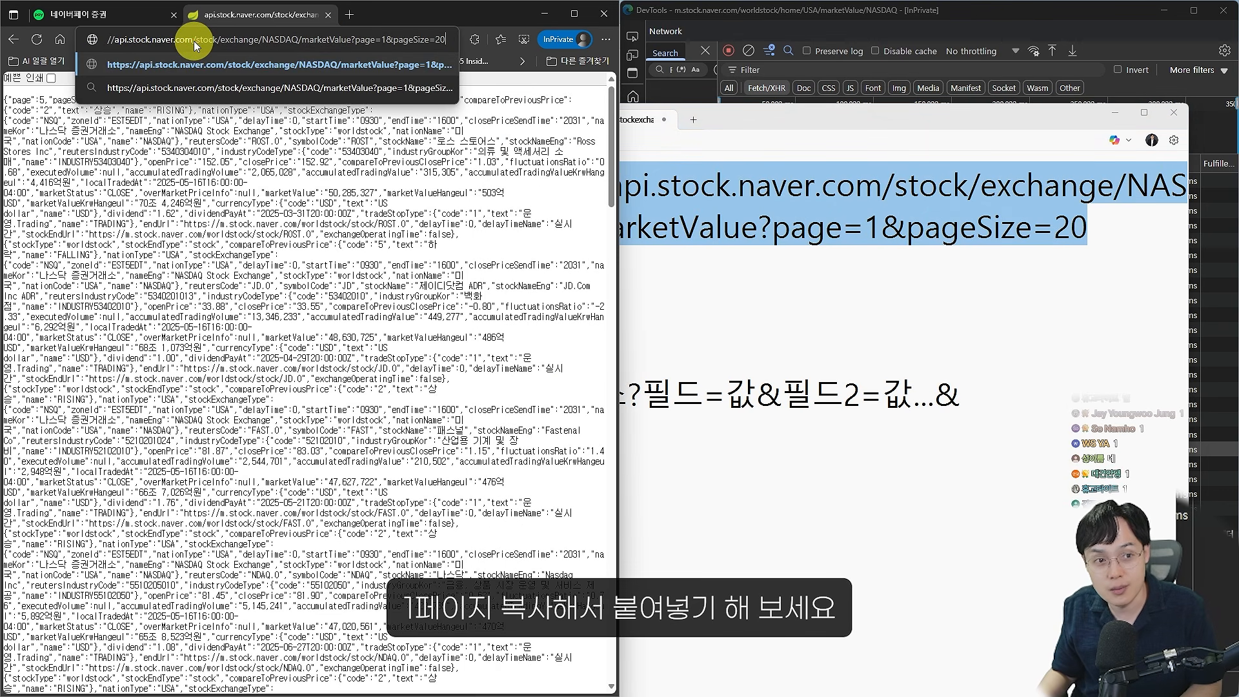
key("Return")
left_click_drag(213, 15, 1029, 182)
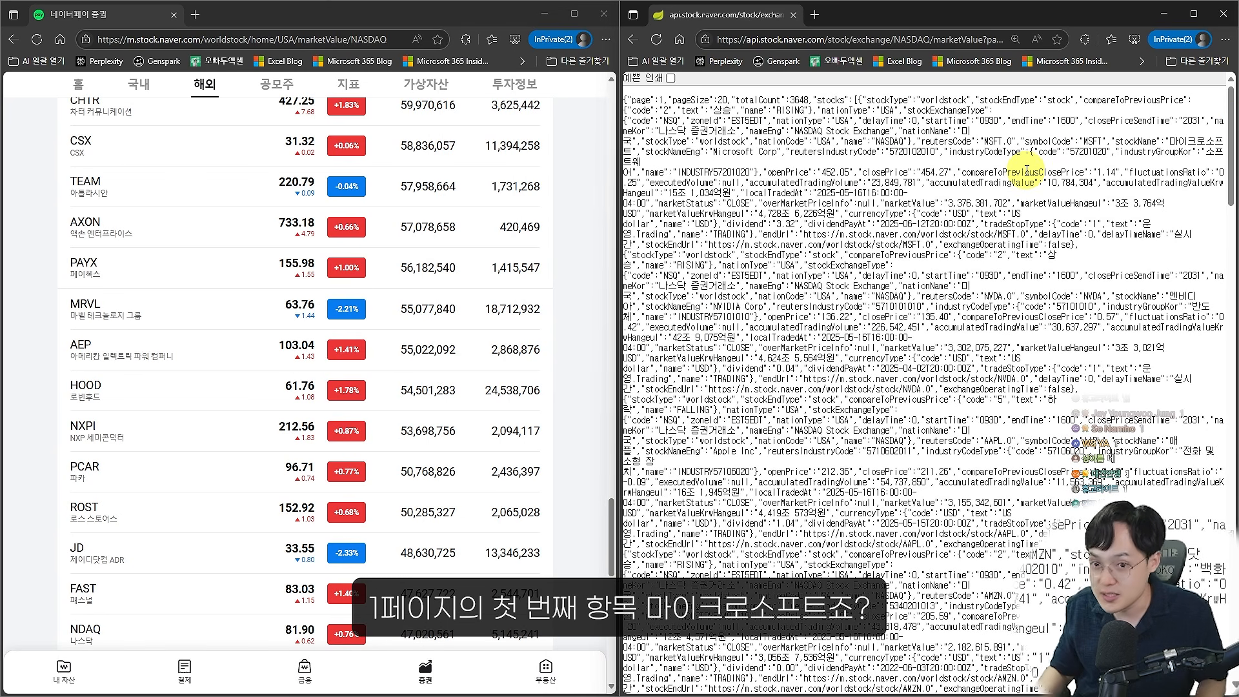
Compare the first stocks in the API response with the first rows of the NASDAQ list, marking Microsoft and Nvidia
left_click_drag(1135, 132, 1222, 174)
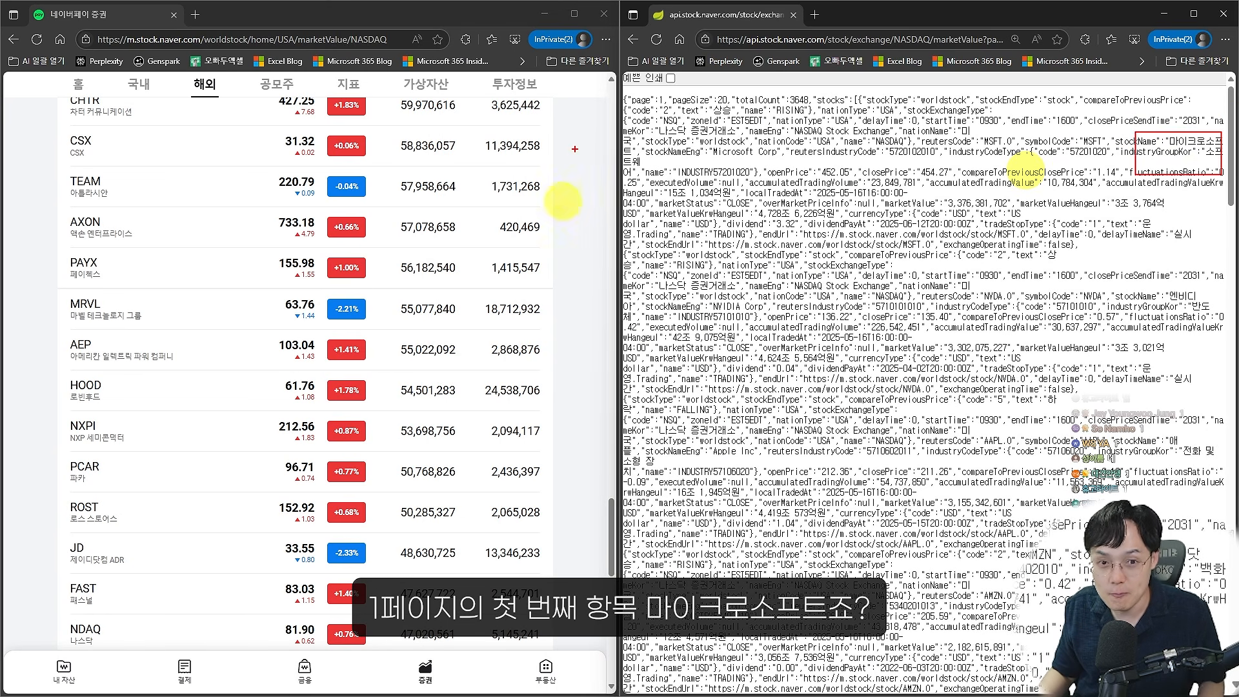
scroll(562, 194, "up", 15)
scroll(562, 219, "down", 2)
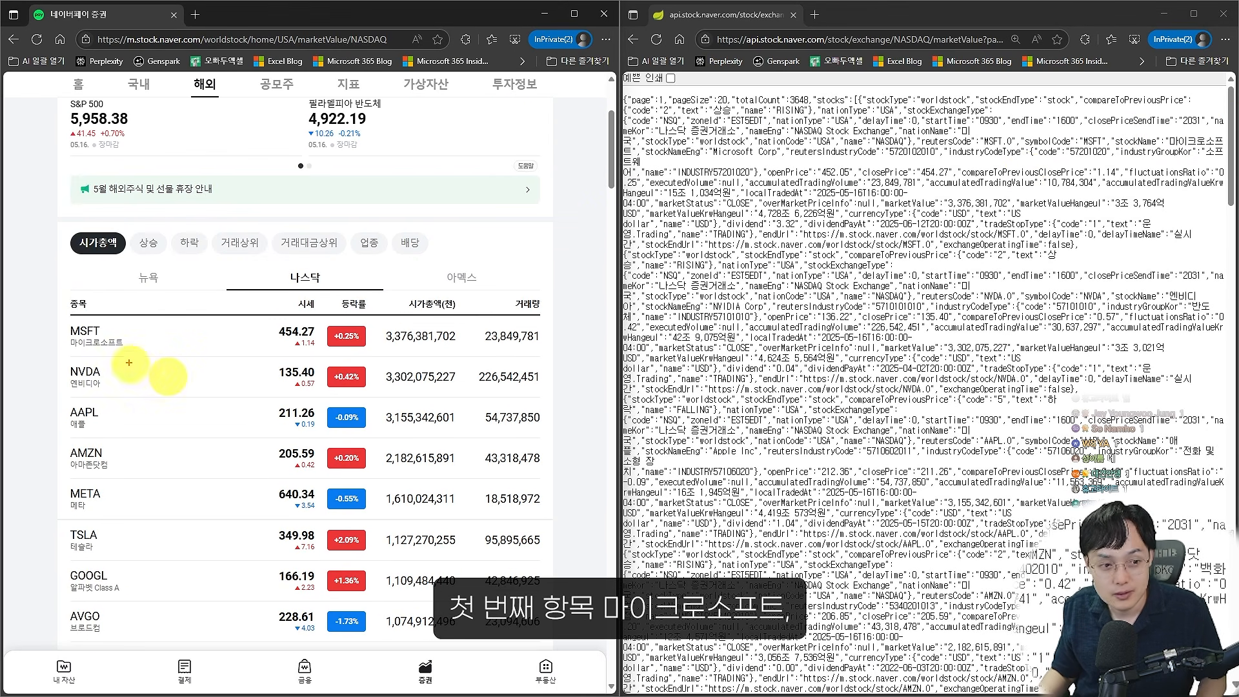
left_click_drag(80, 323, 165, 362)
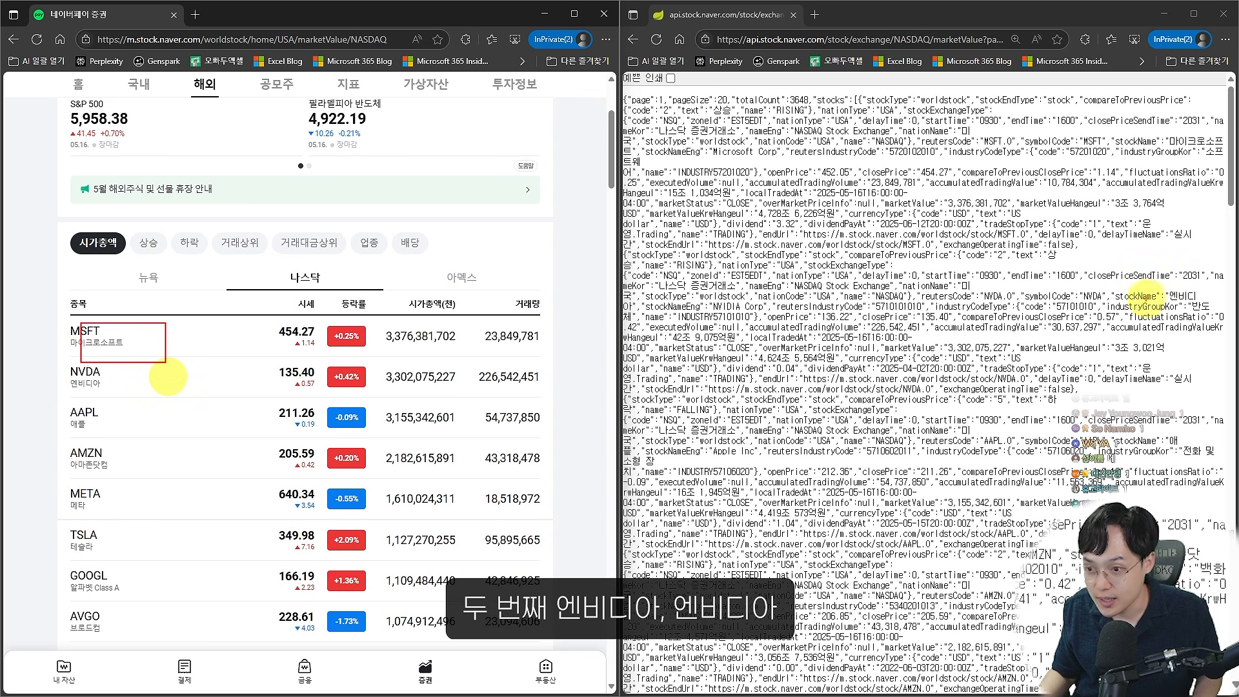
left_click_drag(1144, 286, 1199, 305)
left_click_drag(83, 363, 196, 409)
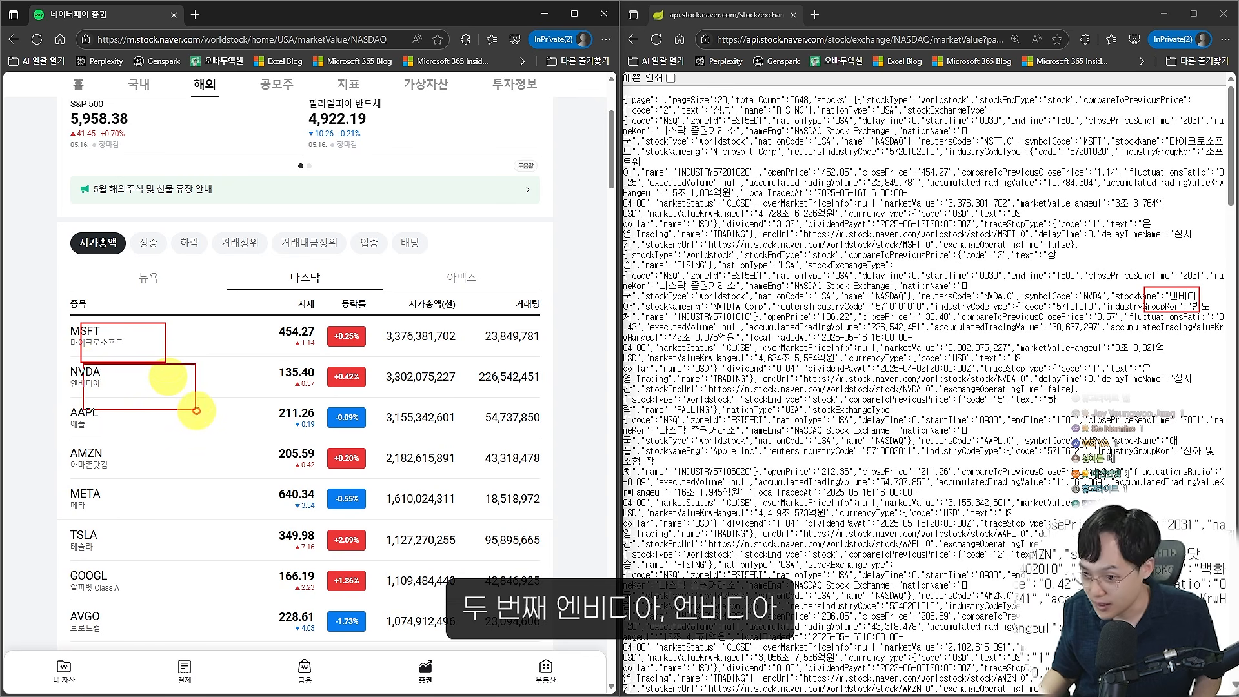
left_click_drag(65, 401, 207, 445)
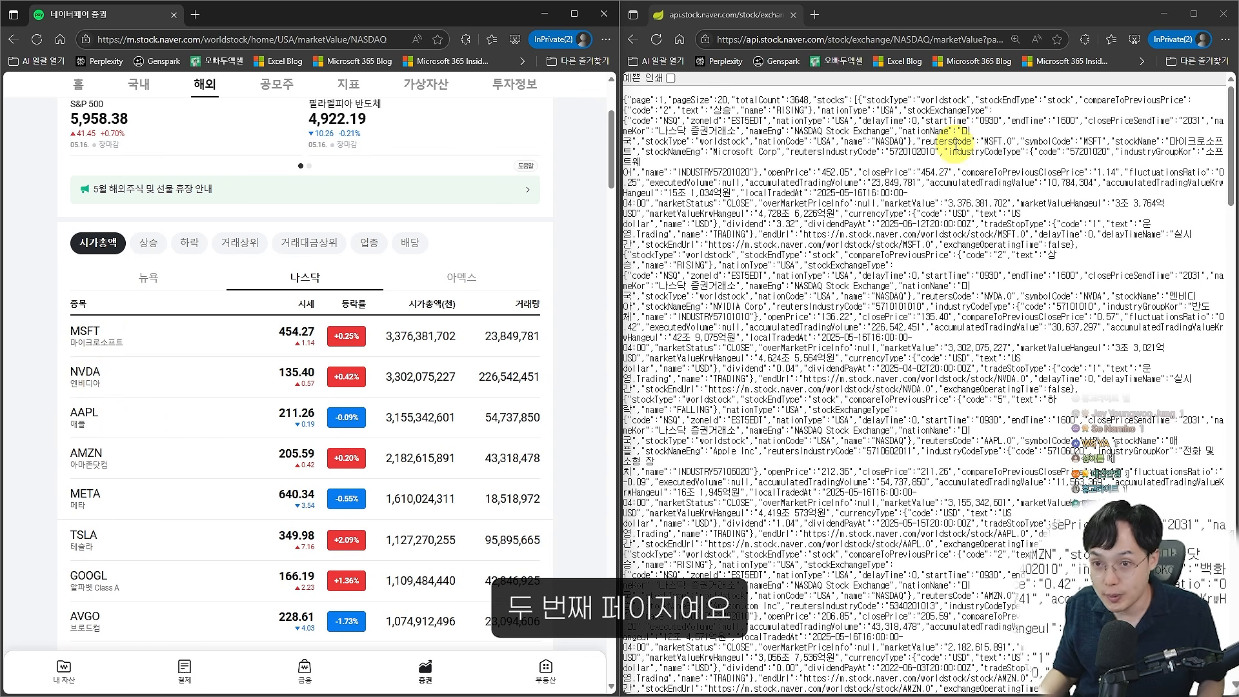
Return to the Notepad note and change the API URL to page=2 and pageSize=100
key("alt+Tab")
key("alt+Tab")
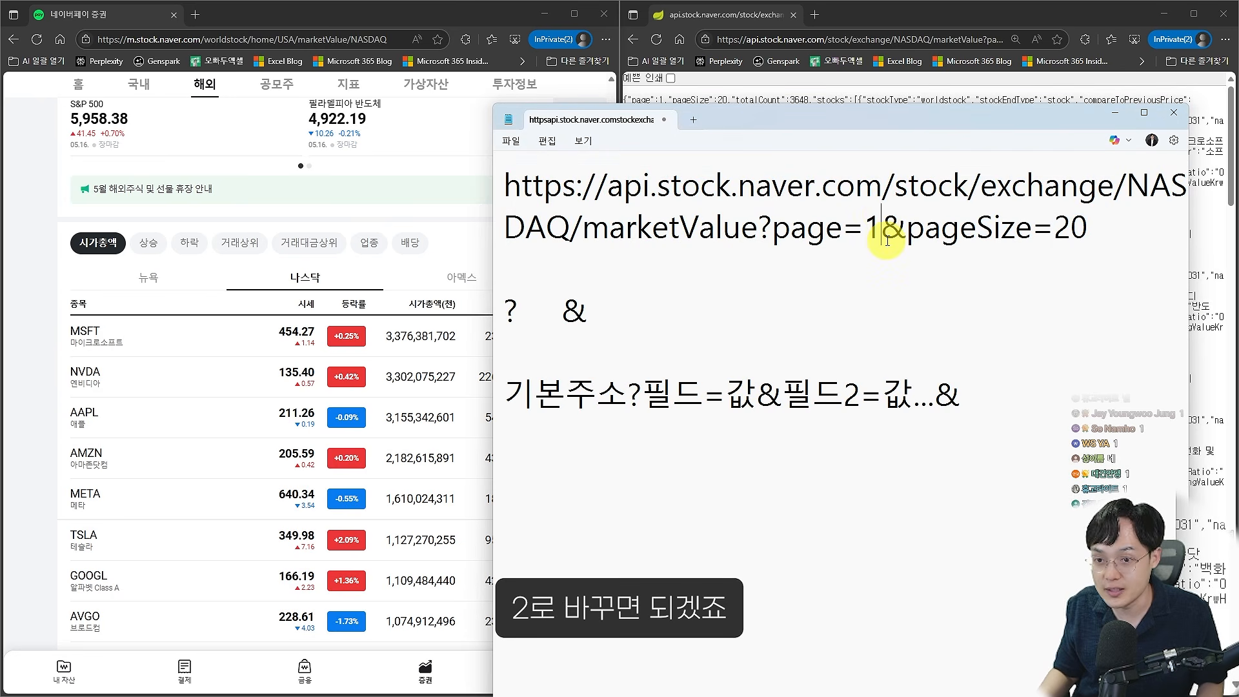
key("BackSpace")
type("2")
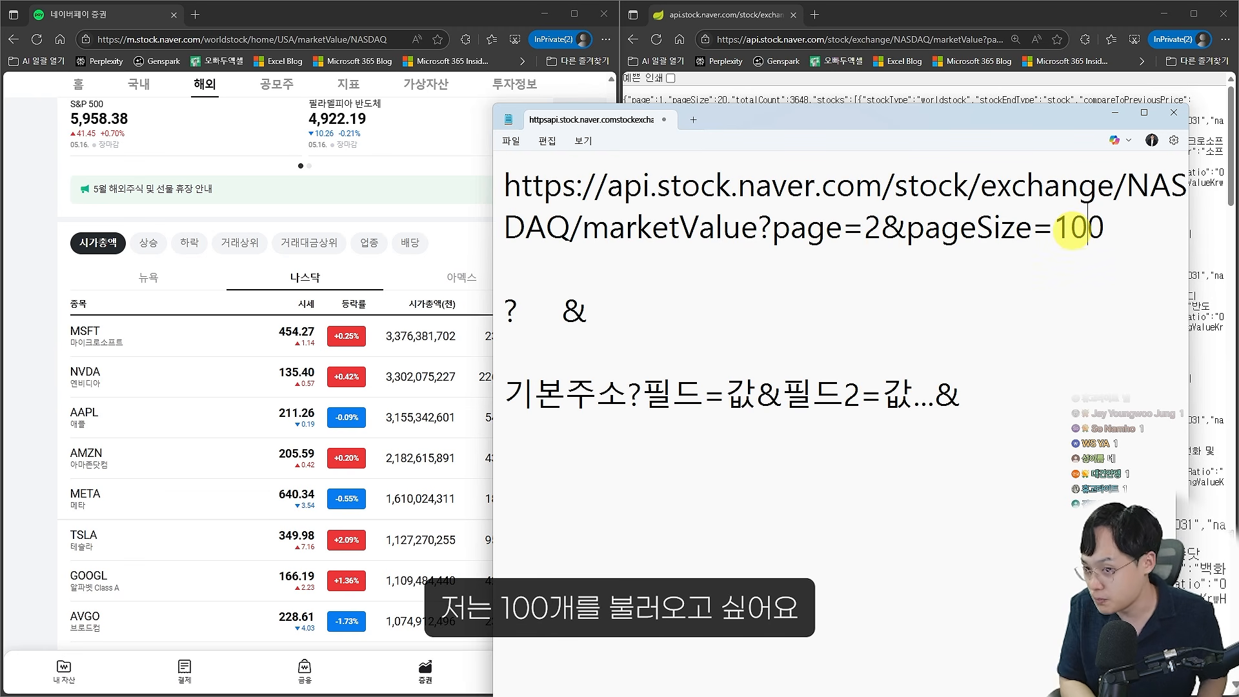
Load the page=2&pageSize=100 URL in the API browser window and look through the returned stock data
triple_click(1123, 220)
key("ctrl+c")
left_click(783, 39)
key("ctrl+v")
key("Return")
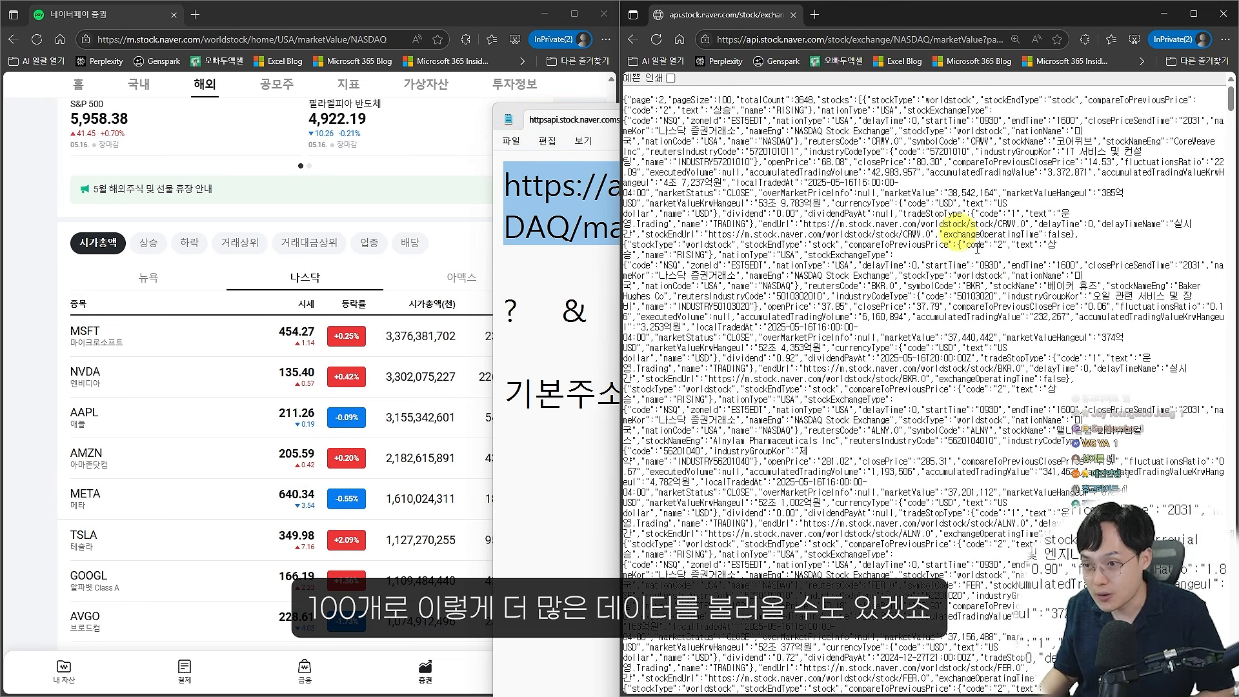
scroll(989, 261, "down", 15)
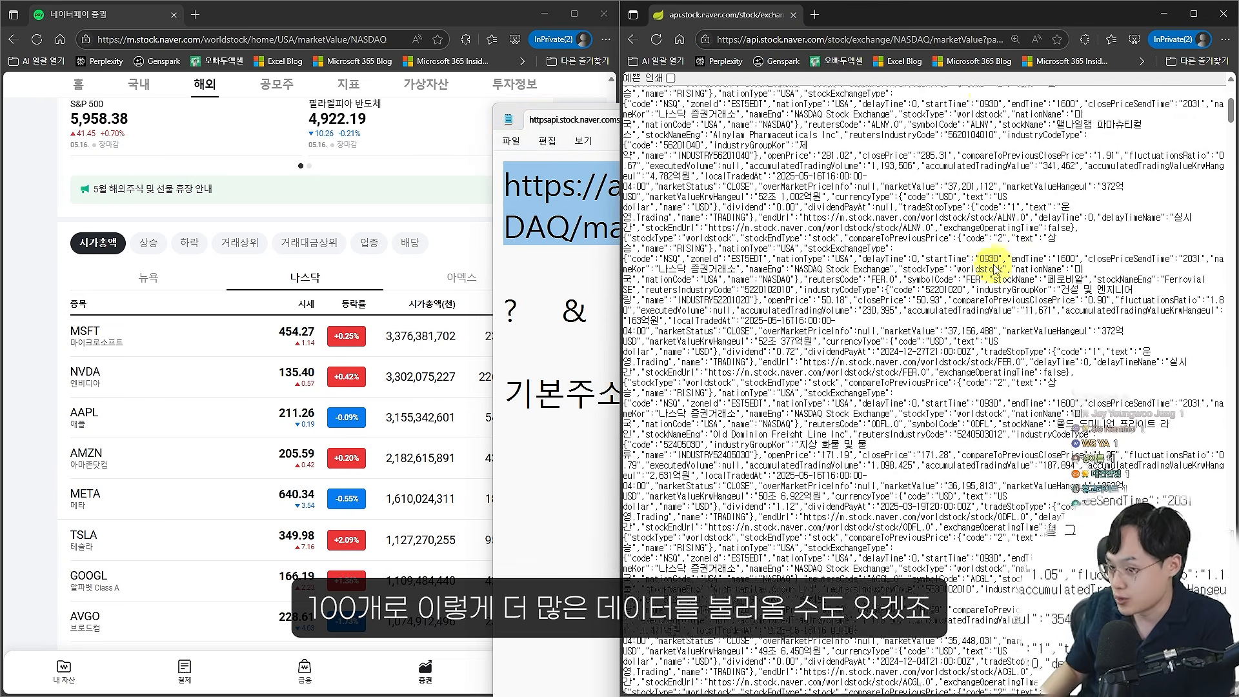
Try loading the API URL with pageSize=200 from the note and enlarge the response for reading
key("alt+Tab")
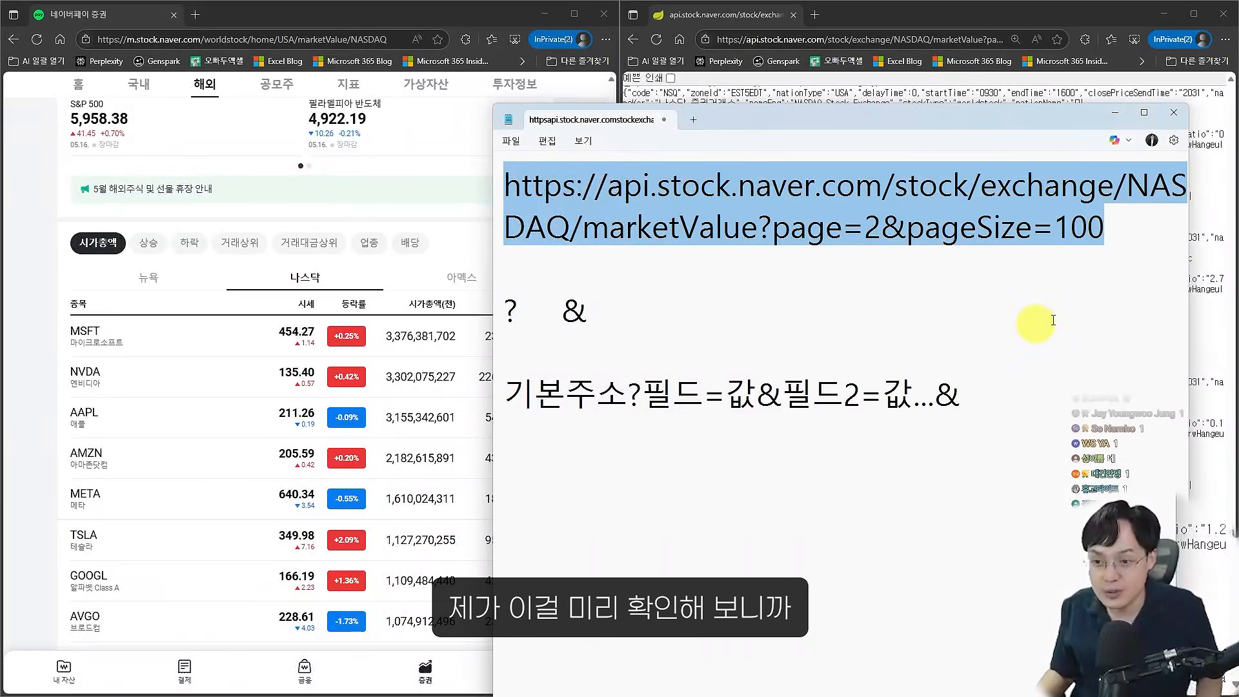
left_click(1085, 227)
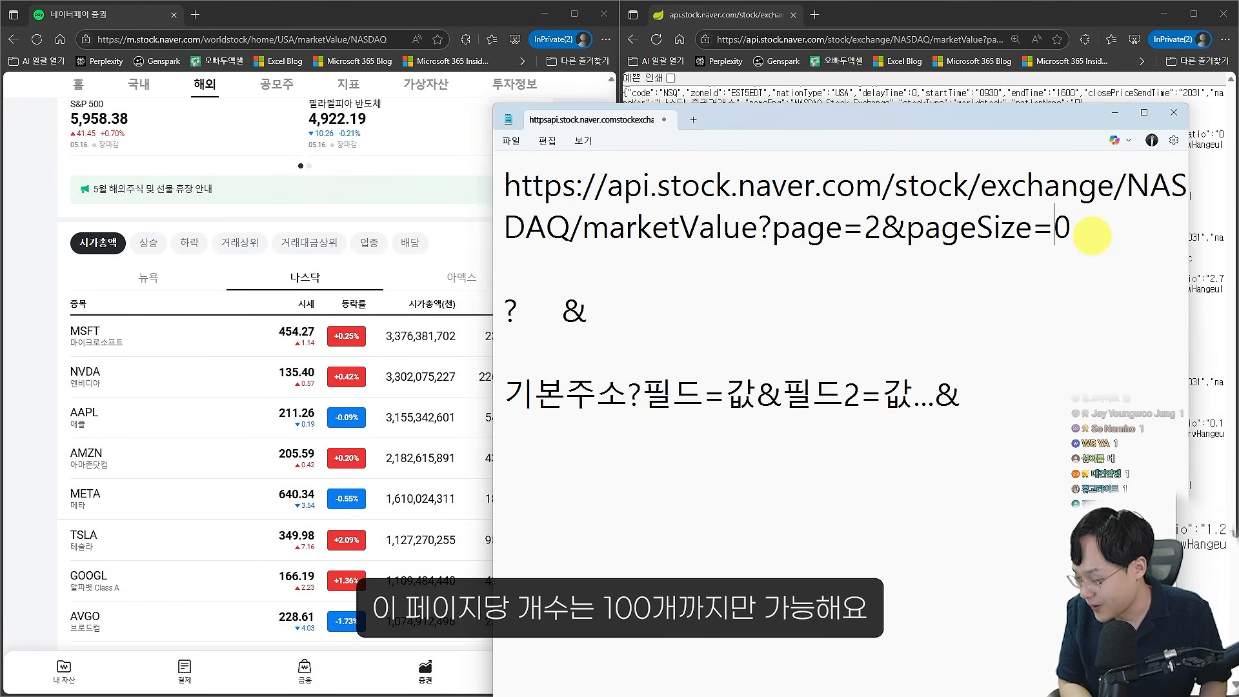
triple_click(1117, 227)
key("ctrl+c")
left_click(794, 39)
key("ctrl+v")
key("Return")
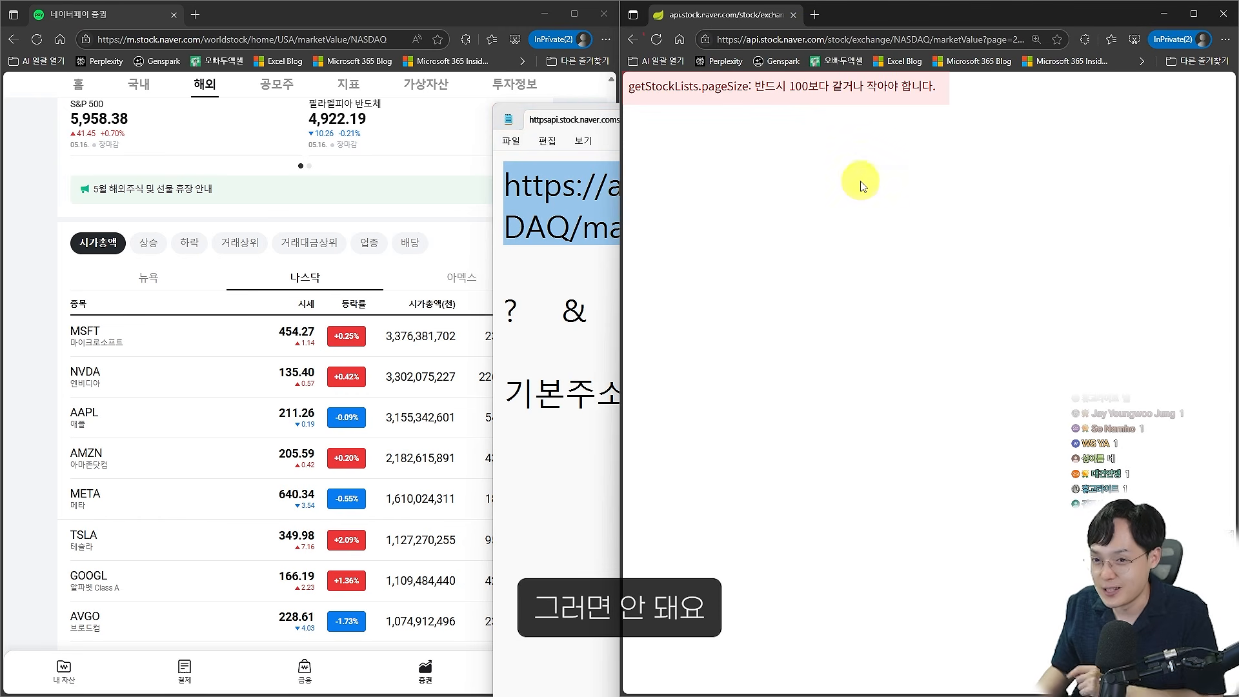
scroll(874, 155, "up", 3)
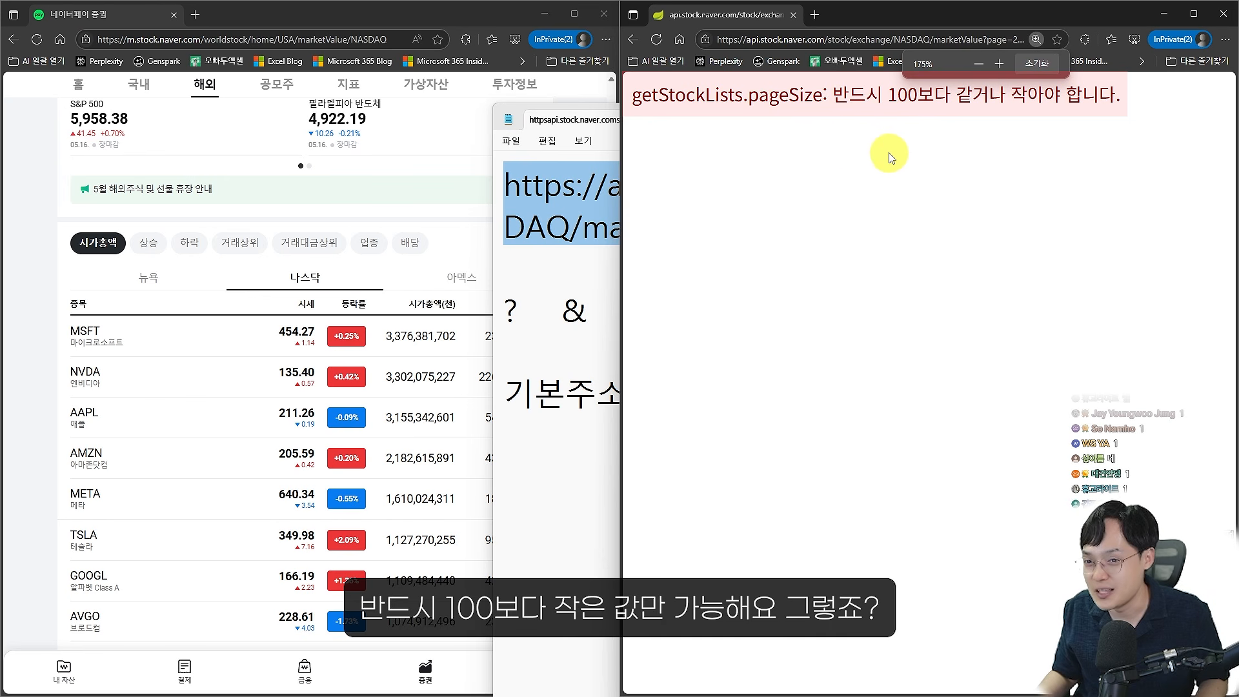
left_click_drag(830, 77, 1104, 108)
key("Escape")
Set pageSize to 100 in the noted URL and examine the stock counter at the end of the NASDAQ list
key("alt+Tab")
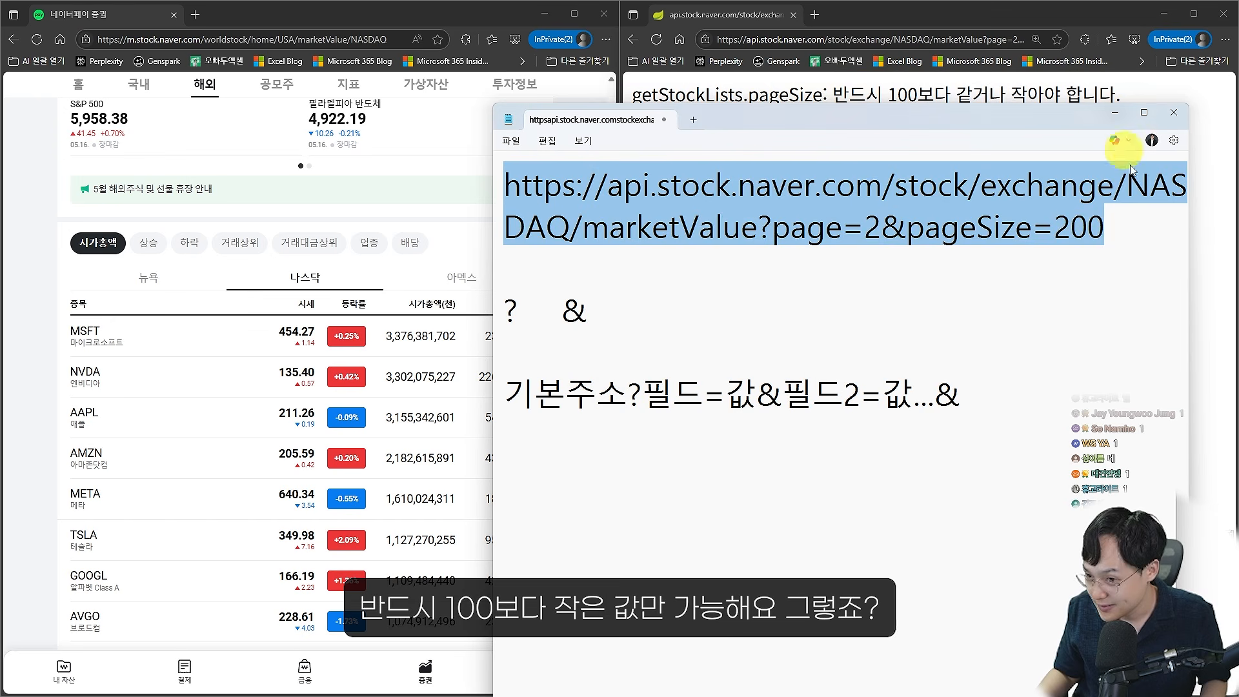
left_click(1097, 221)
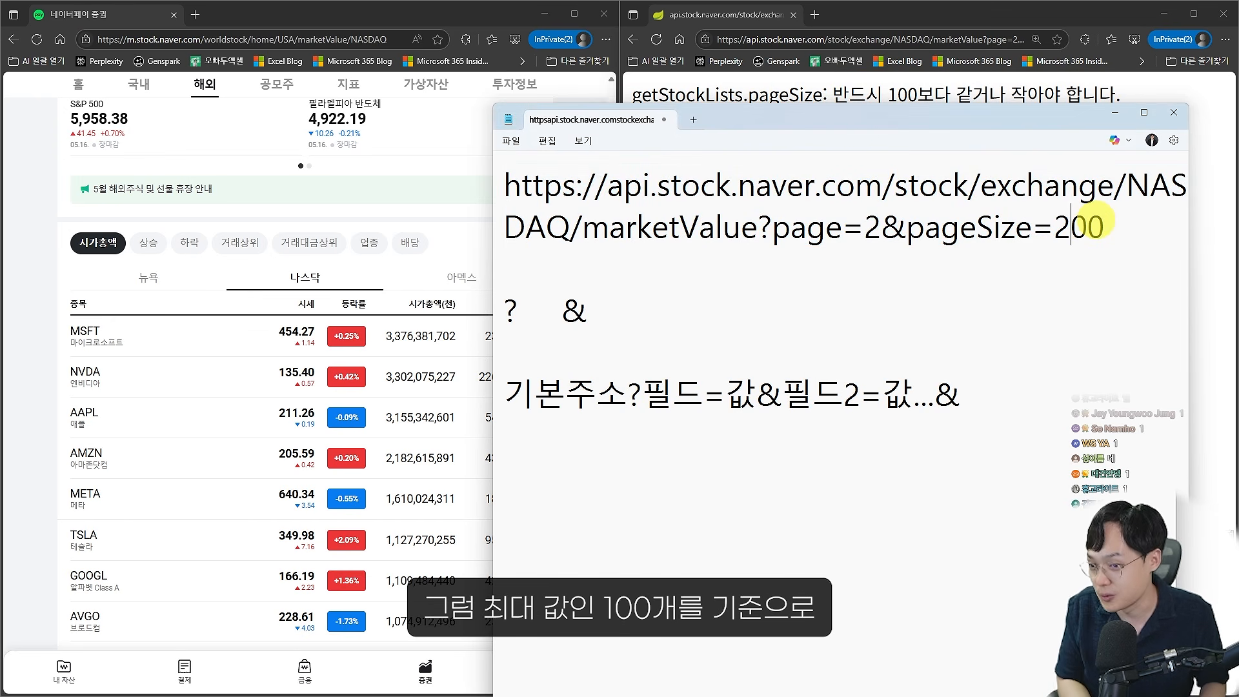
left_click(420, 16)
scroll(303, 599, "down", 15)
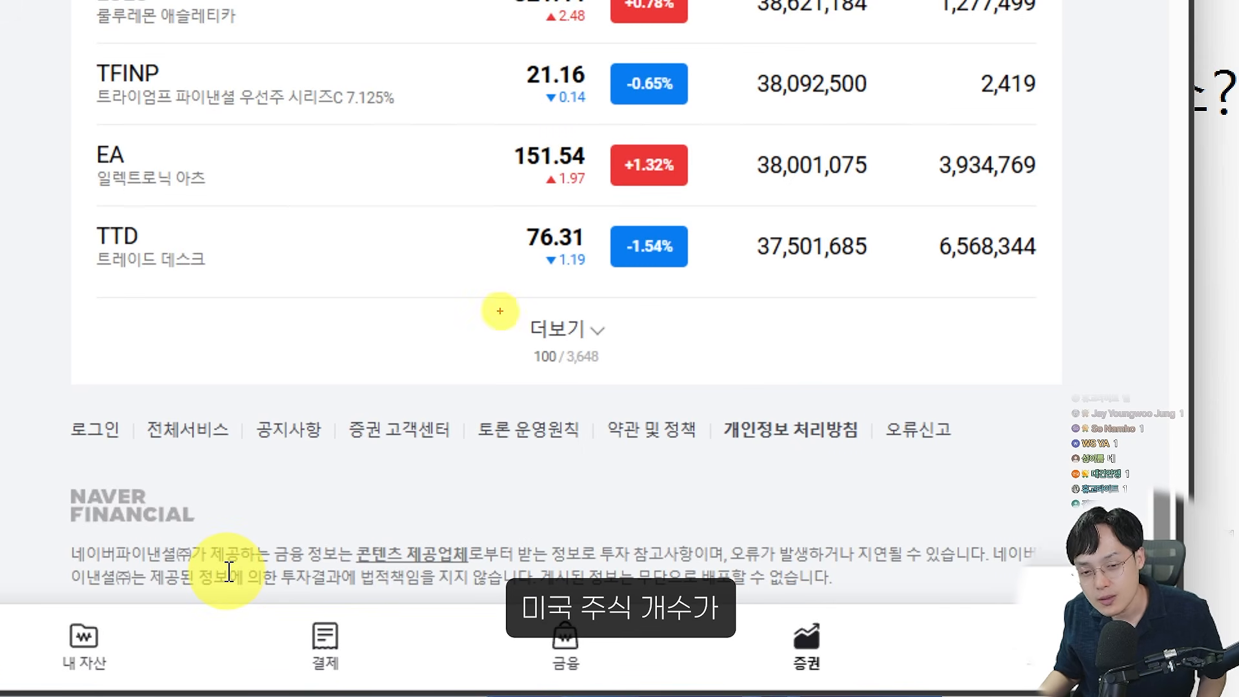
left_click_drag(506, 303, 646, 383)
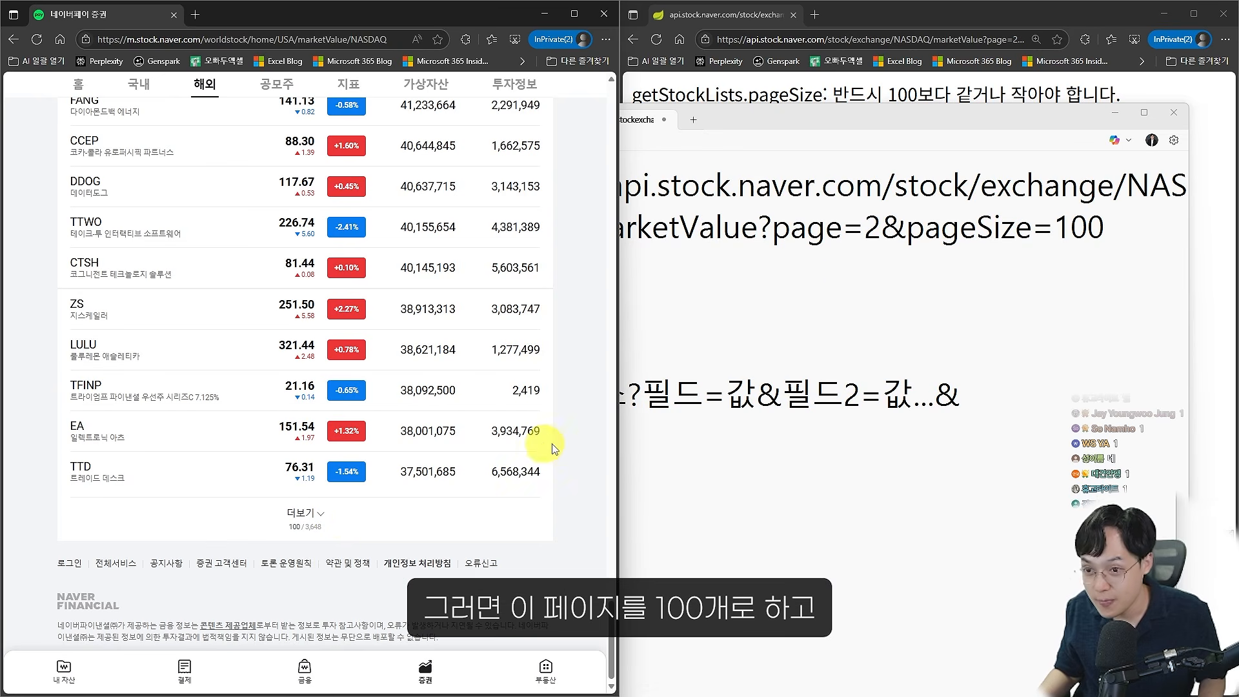
Write the page value in the noted URL as the range 1~37
left_click(864, 233)
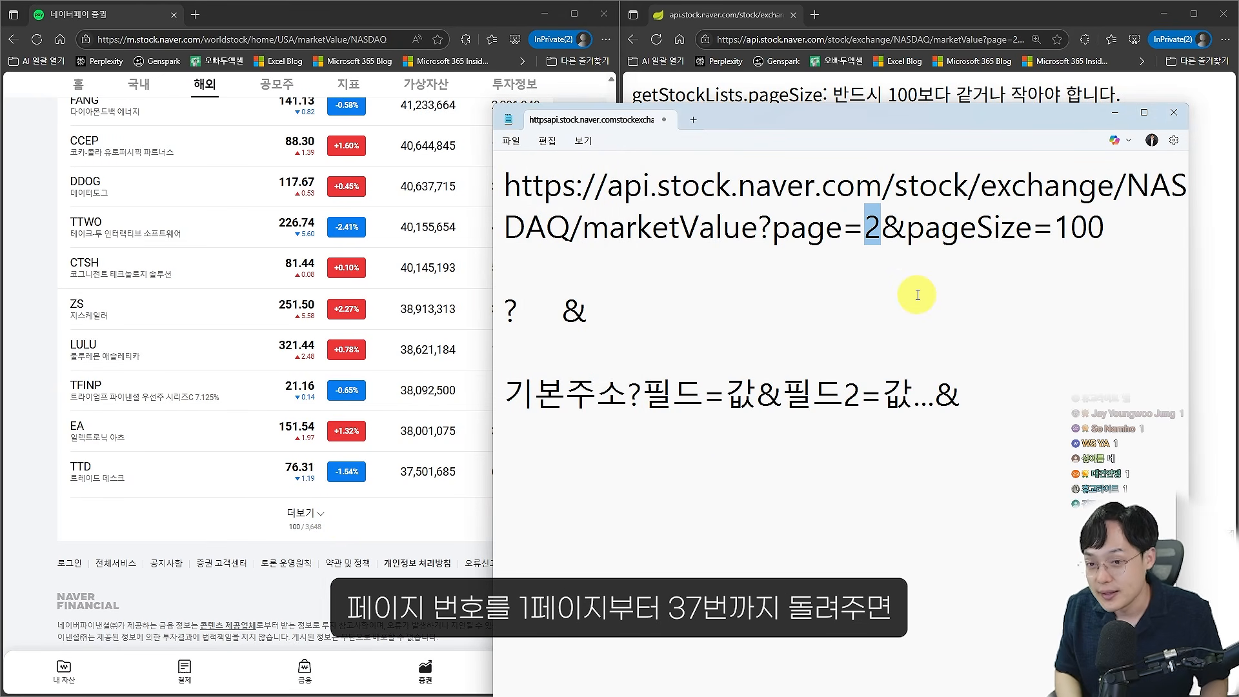
type("1~34")
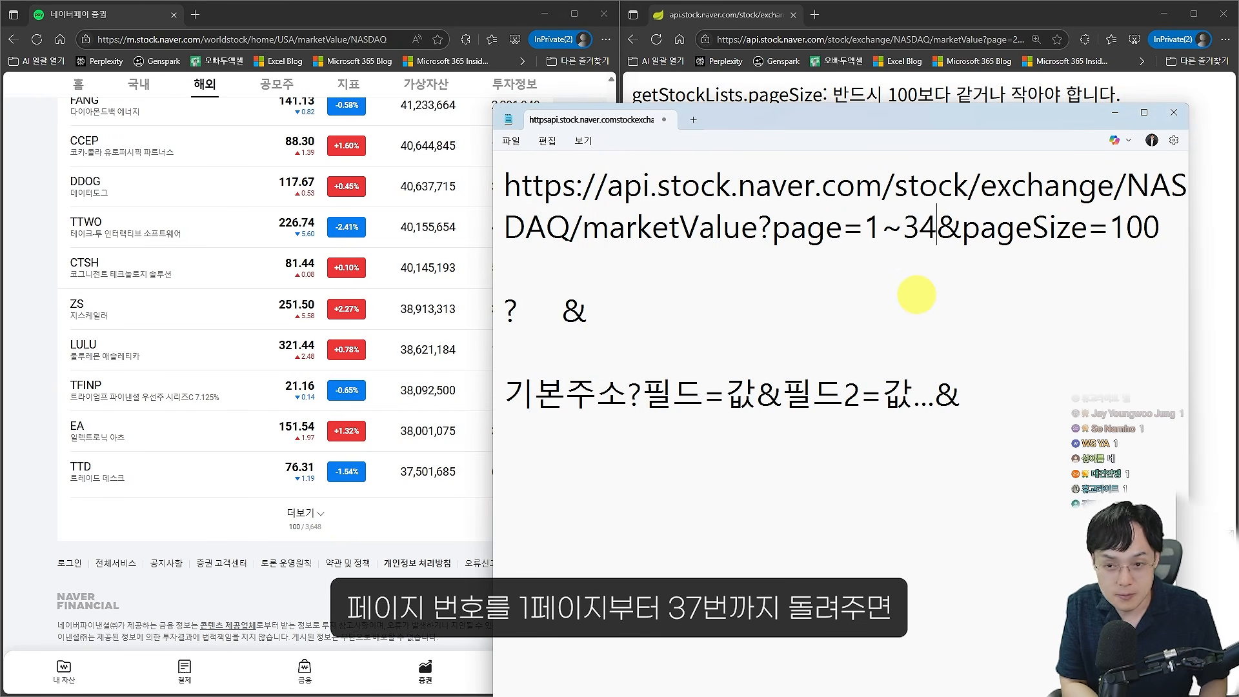
key("BackSpace")
type("7")
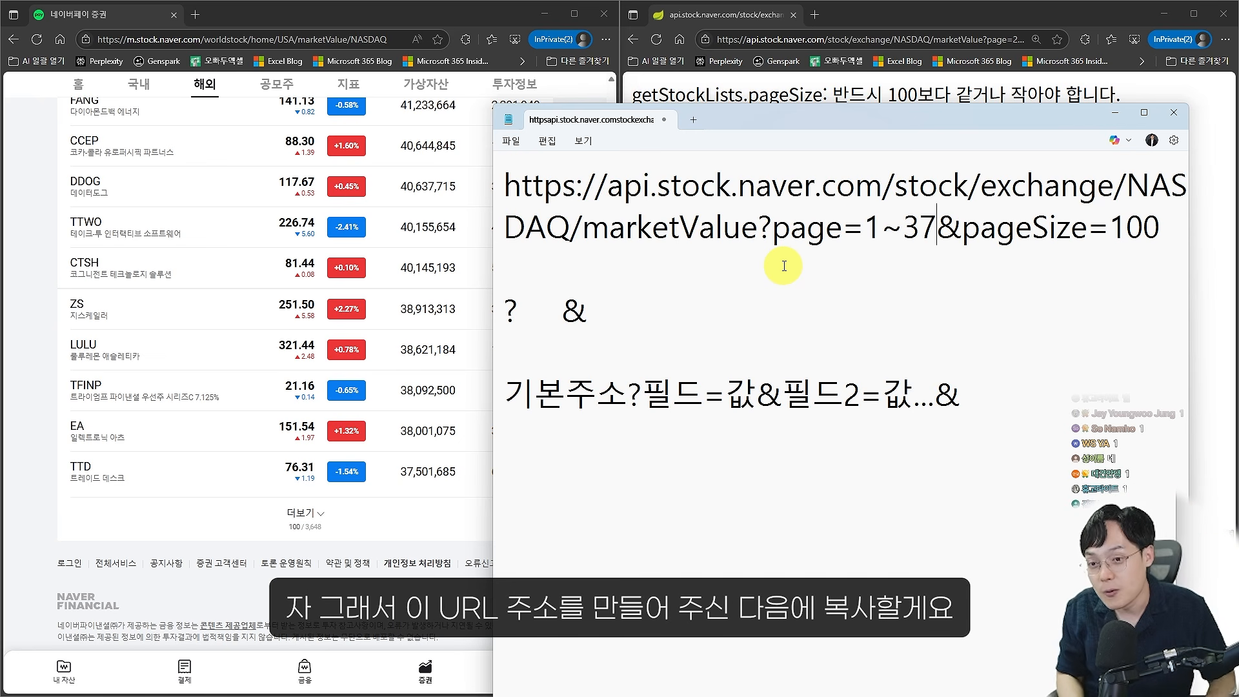
Reduce the page range in the noted URL to 1 and copy the whole URL
key("BackSpace")
key("BackSpace")
key("BackSpace")
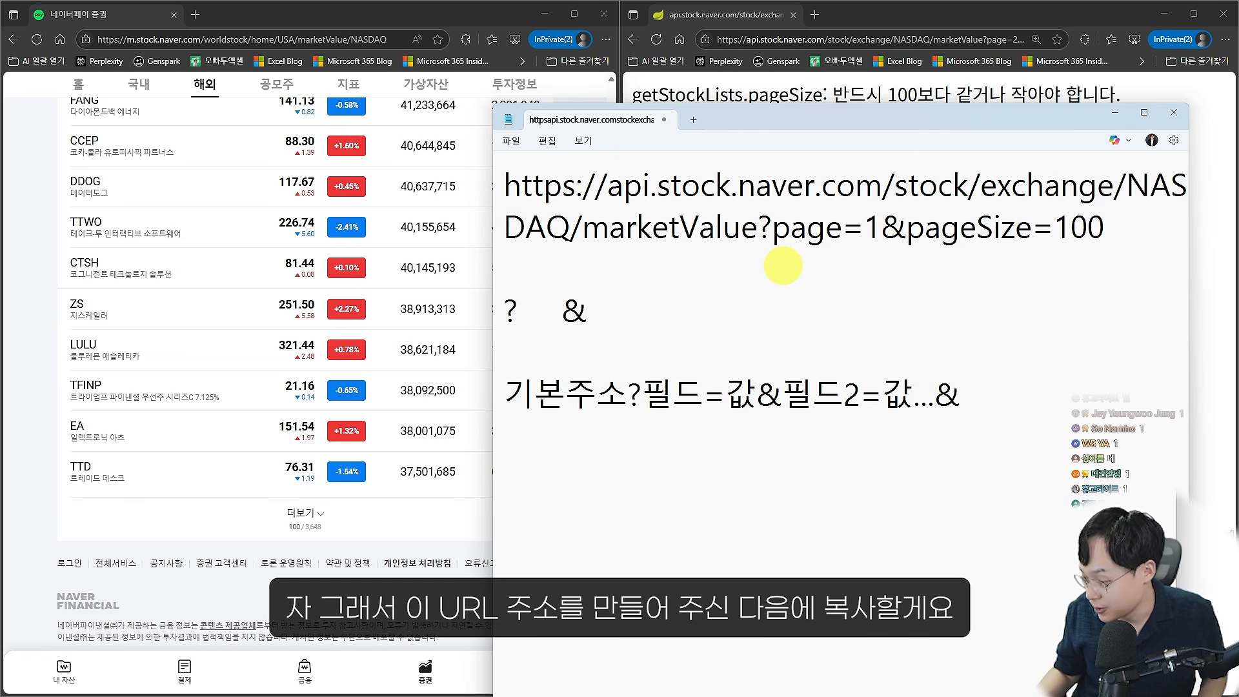
left_click_drag(1129, 265, 506, 187)
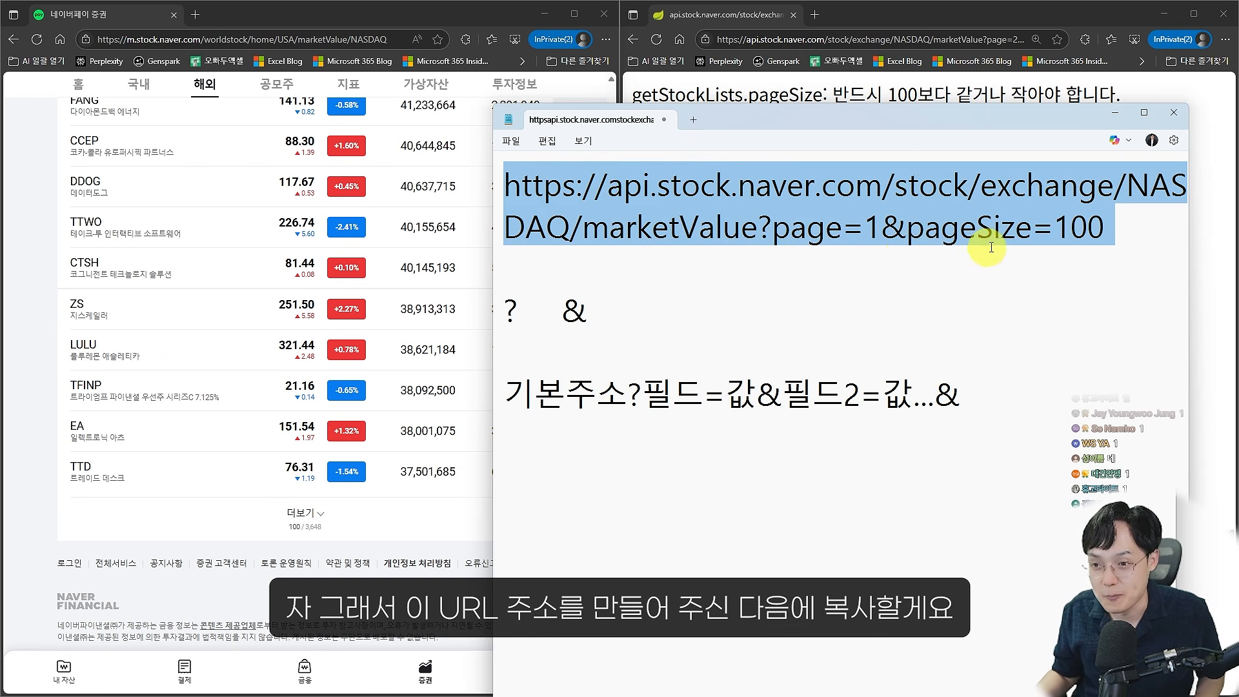
left_click_drag(1122, 234, 484, 102)
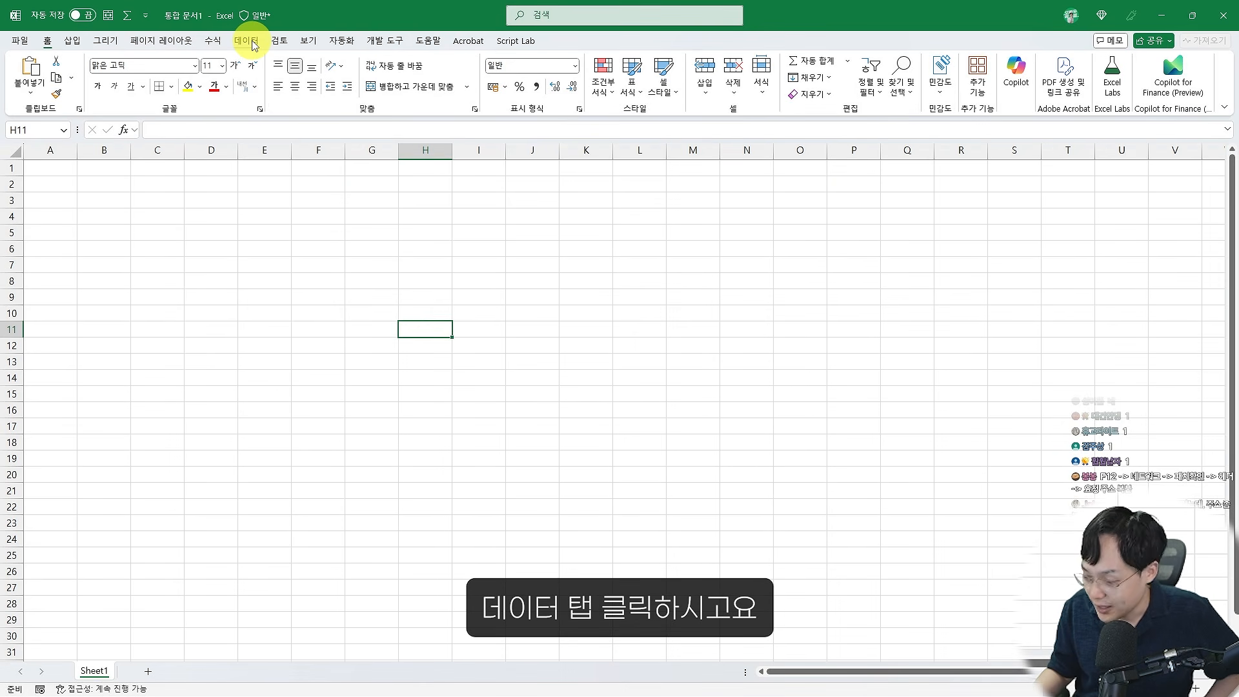
Start a new data import from a web source into the empty workbook
left_click(253, 45)
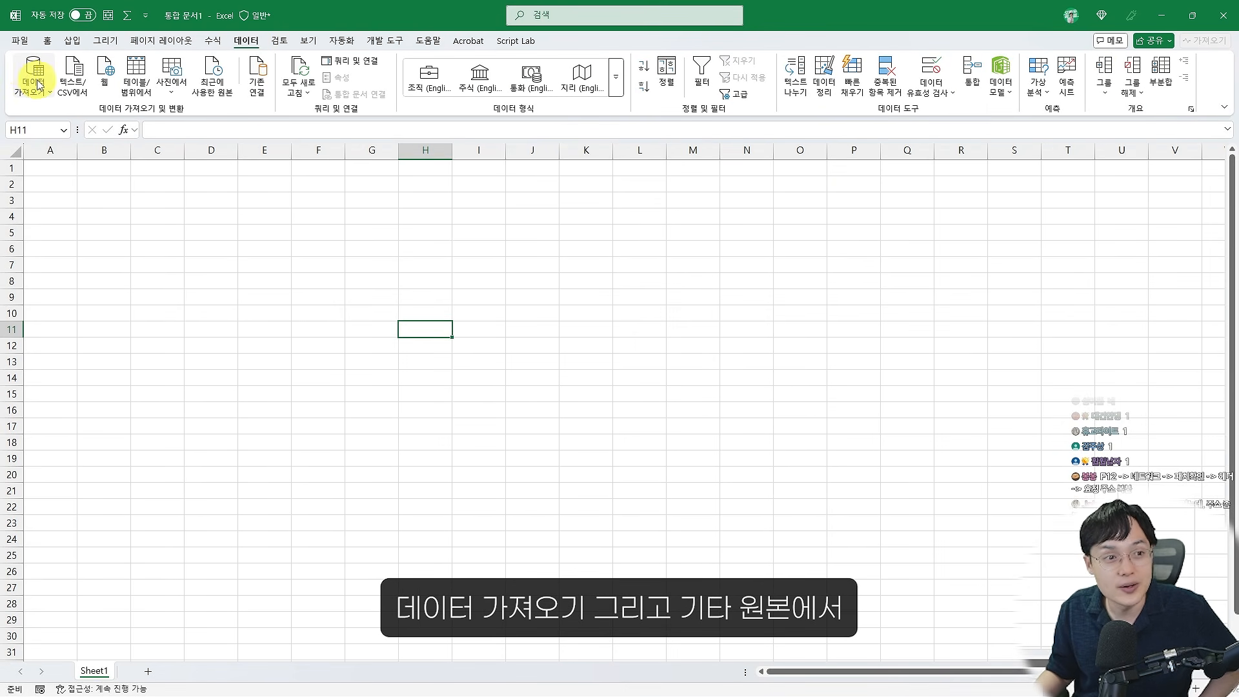
left_click(38, 85)
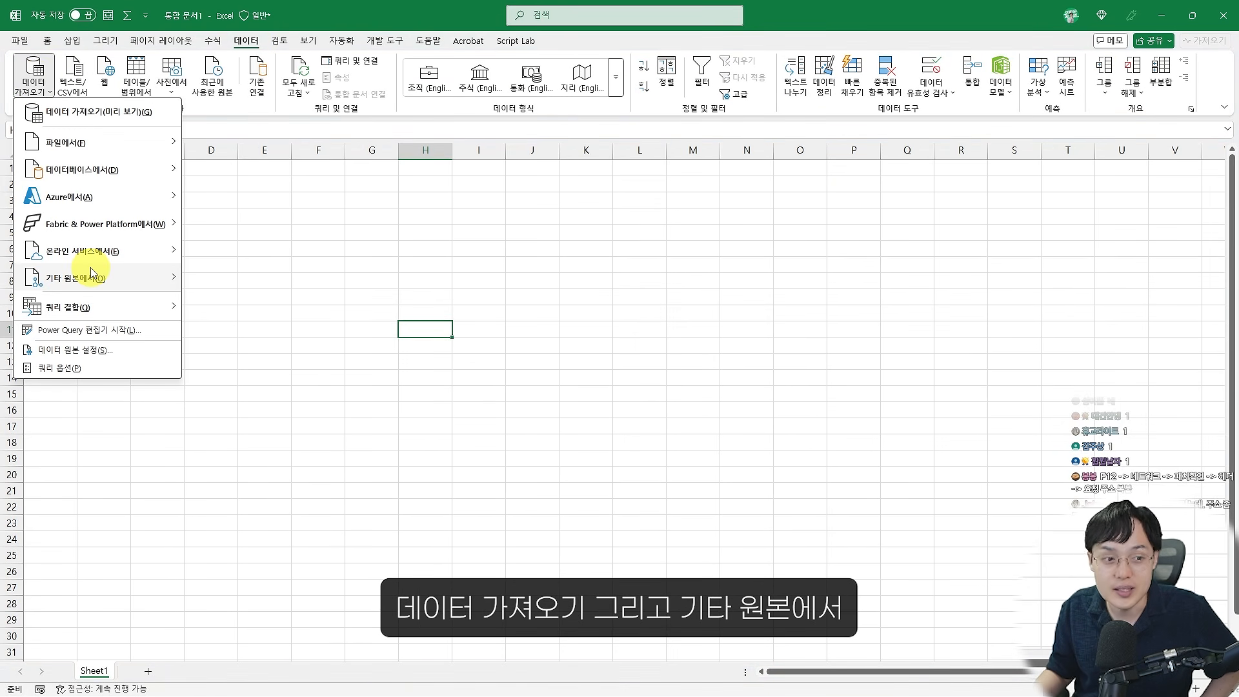
mouse_move(92, 274)
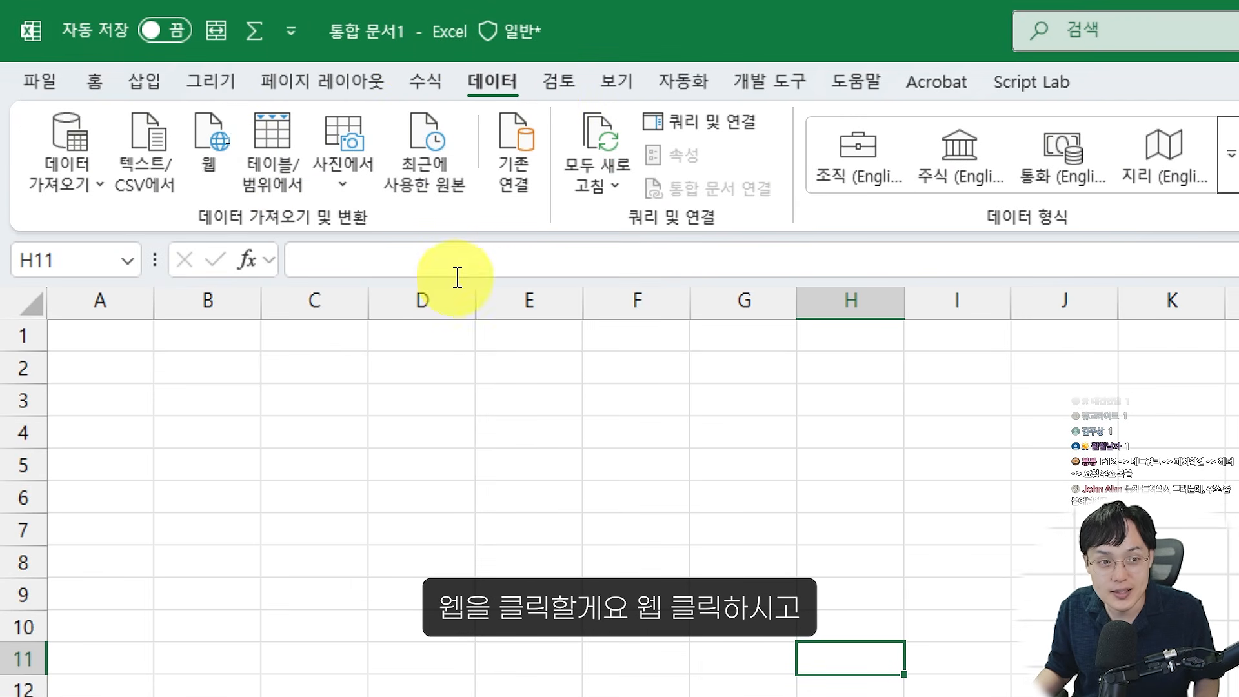
left_click(205, 142)
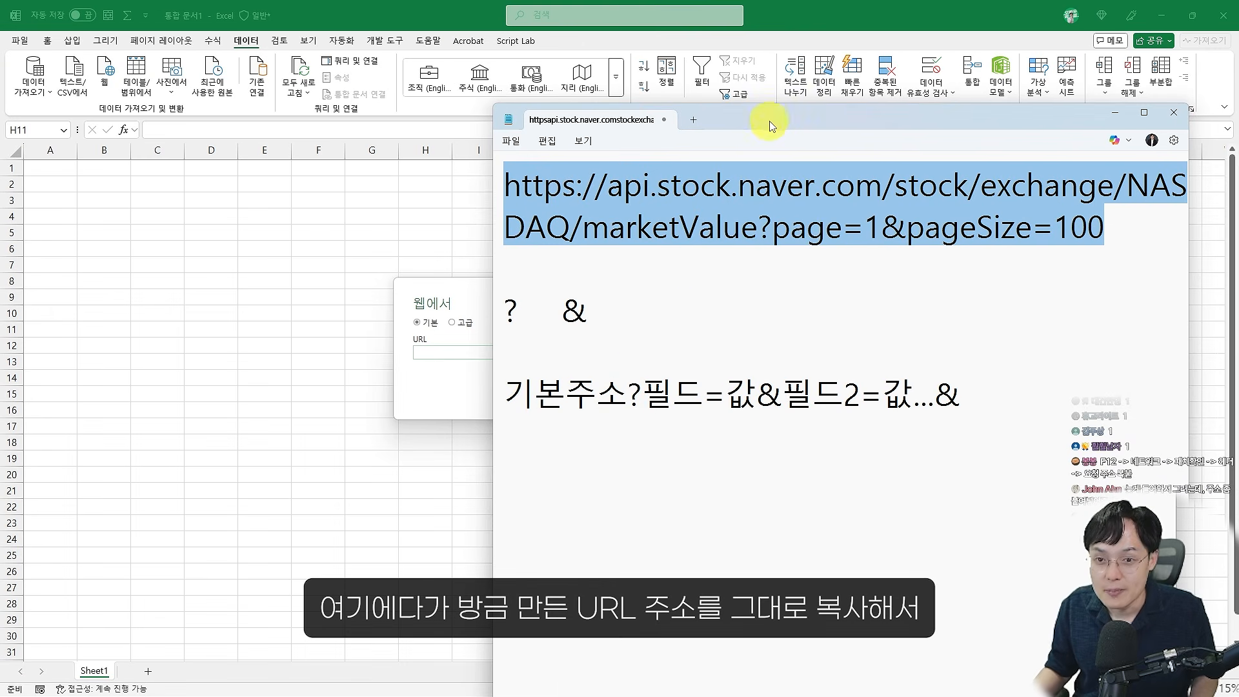
Copy the NASDAQ API URL with page=1 and pageSize=100 from the note and load it as the web source
left_click_drag(769, 126, 999, 163)
left_click(1098, 262)
left_click_drag(1091, 165, 753, 147)
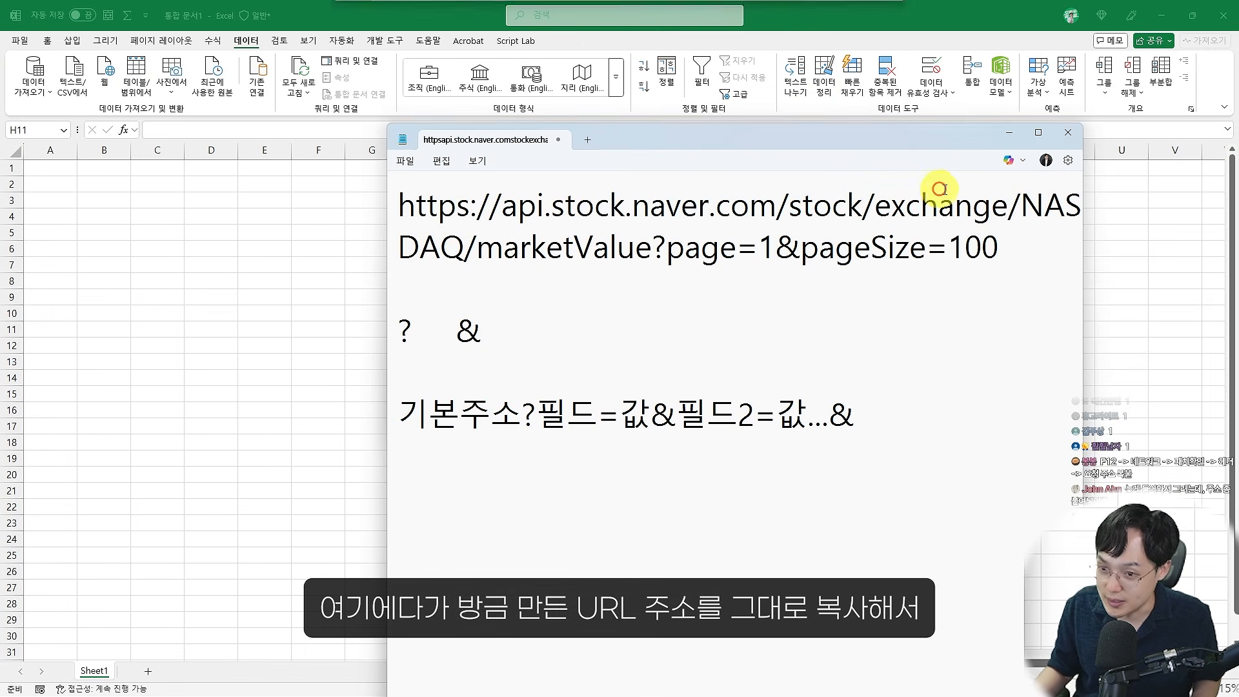
left_click_drag(1000, 249, 411, 136)
left_click(1007, 136)
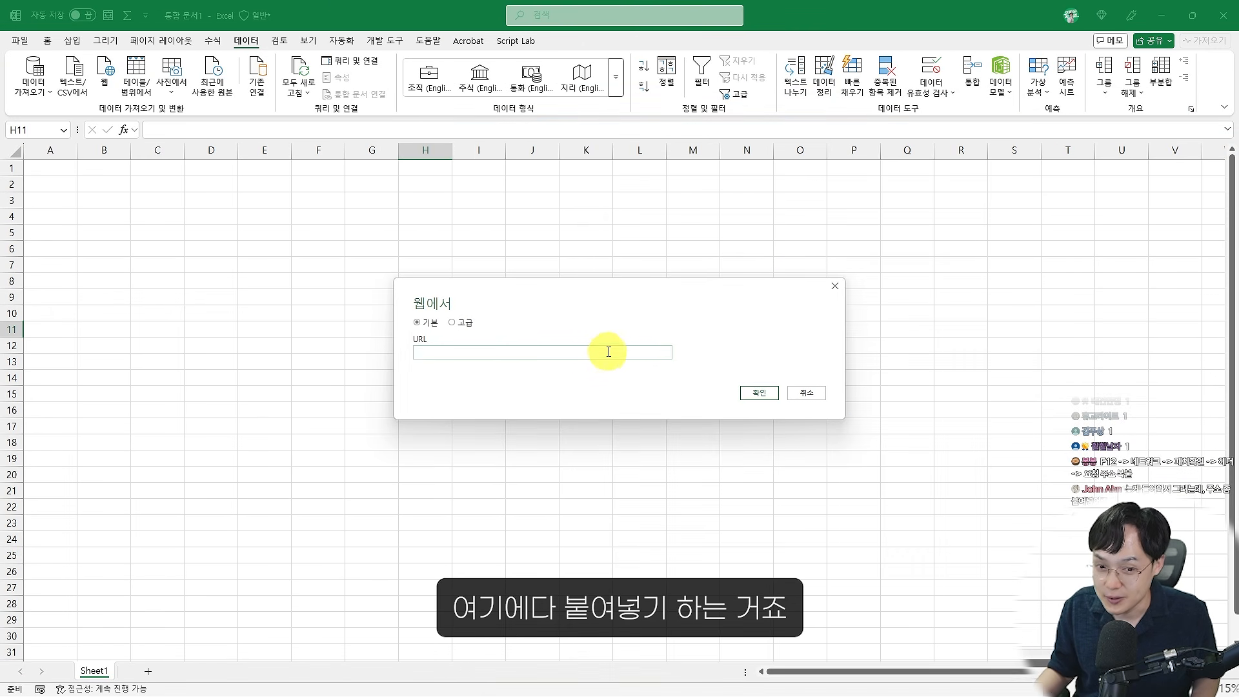
left_click(591, 352)
key("ctrl+v")
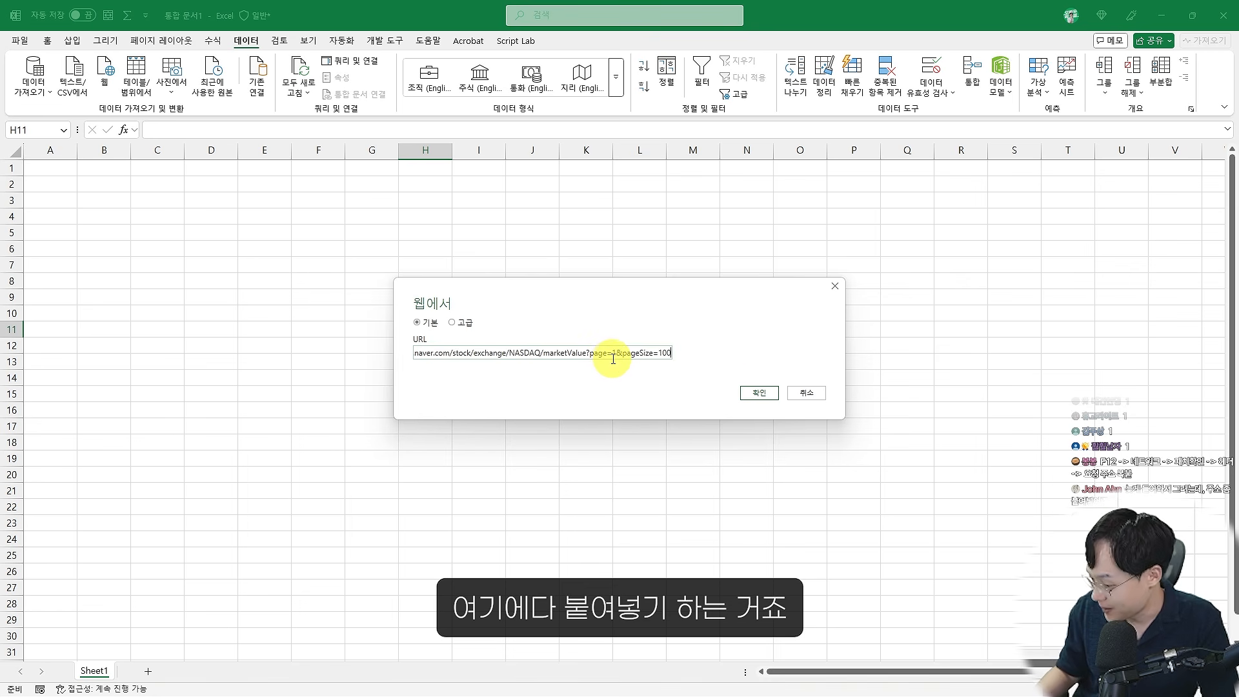
left_click(752, 395)
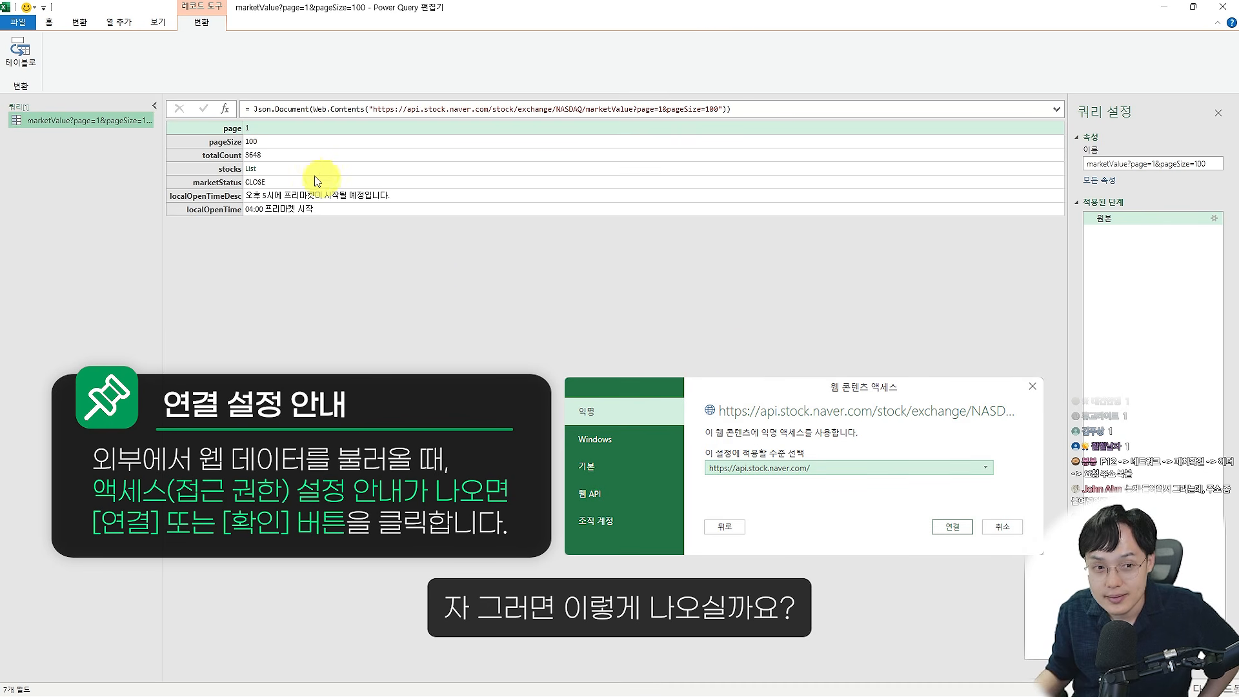
Review the page, pageSize and totalCount fields of the response and drill into the stocks list
left_click(321, 168)
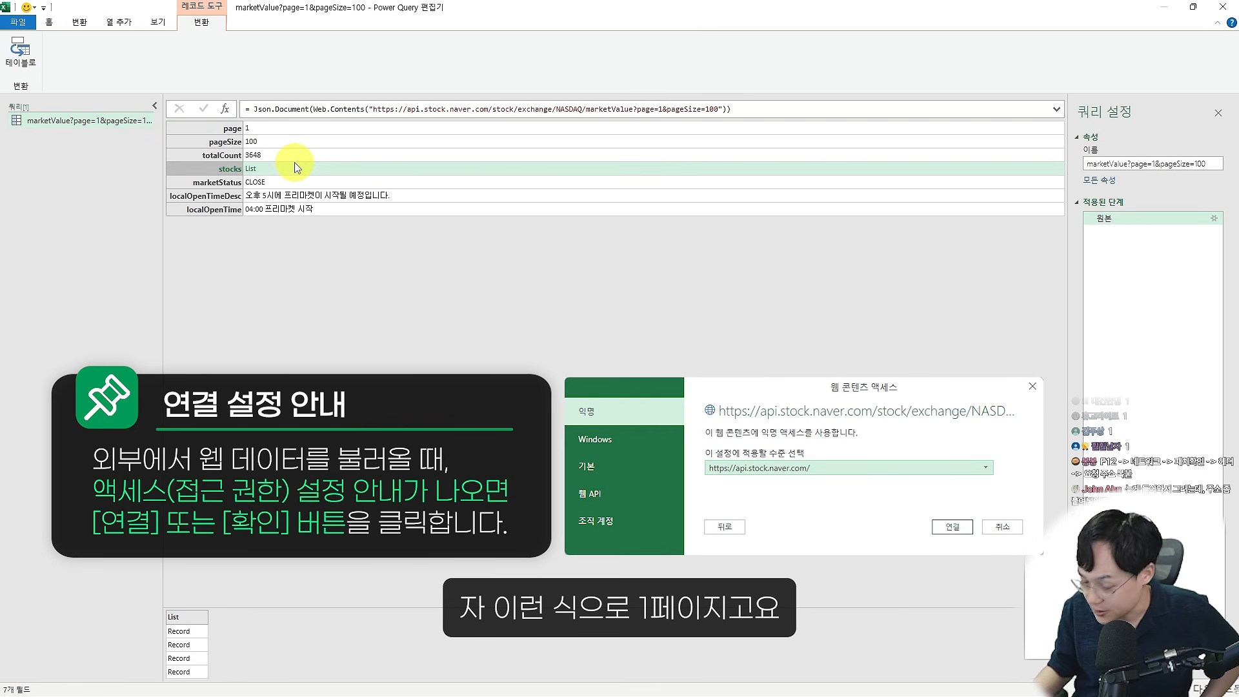
left_click(292, 127)
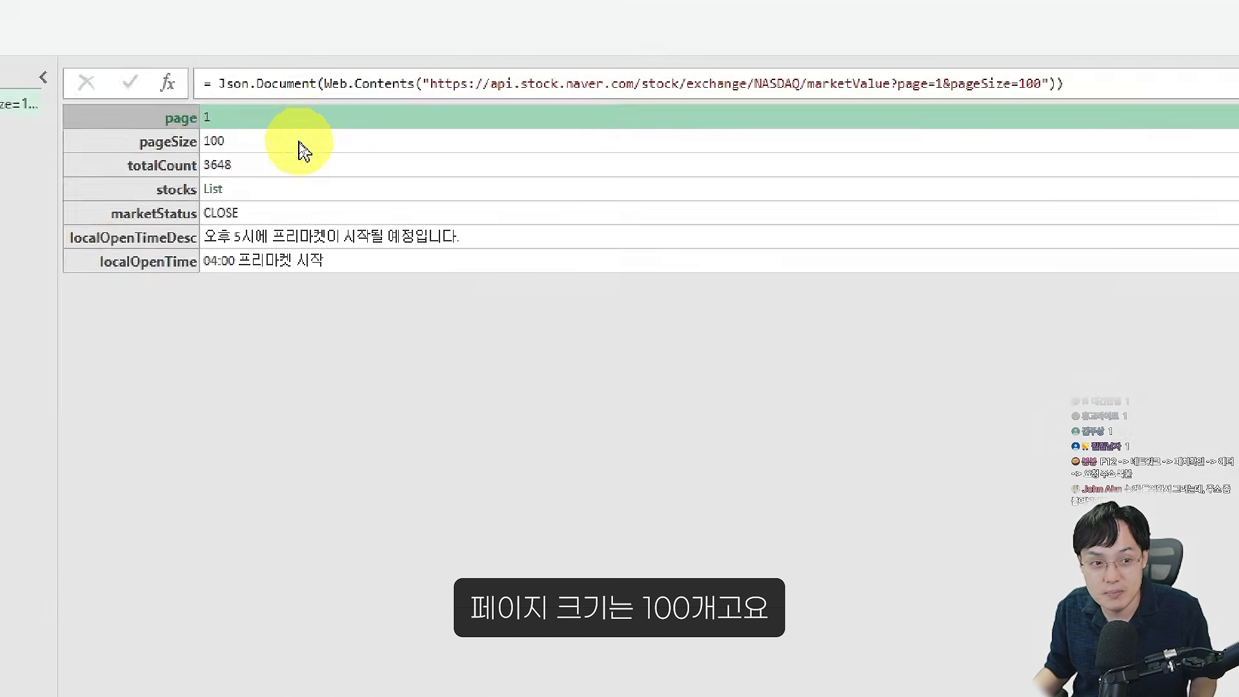
left_click(299, 142)
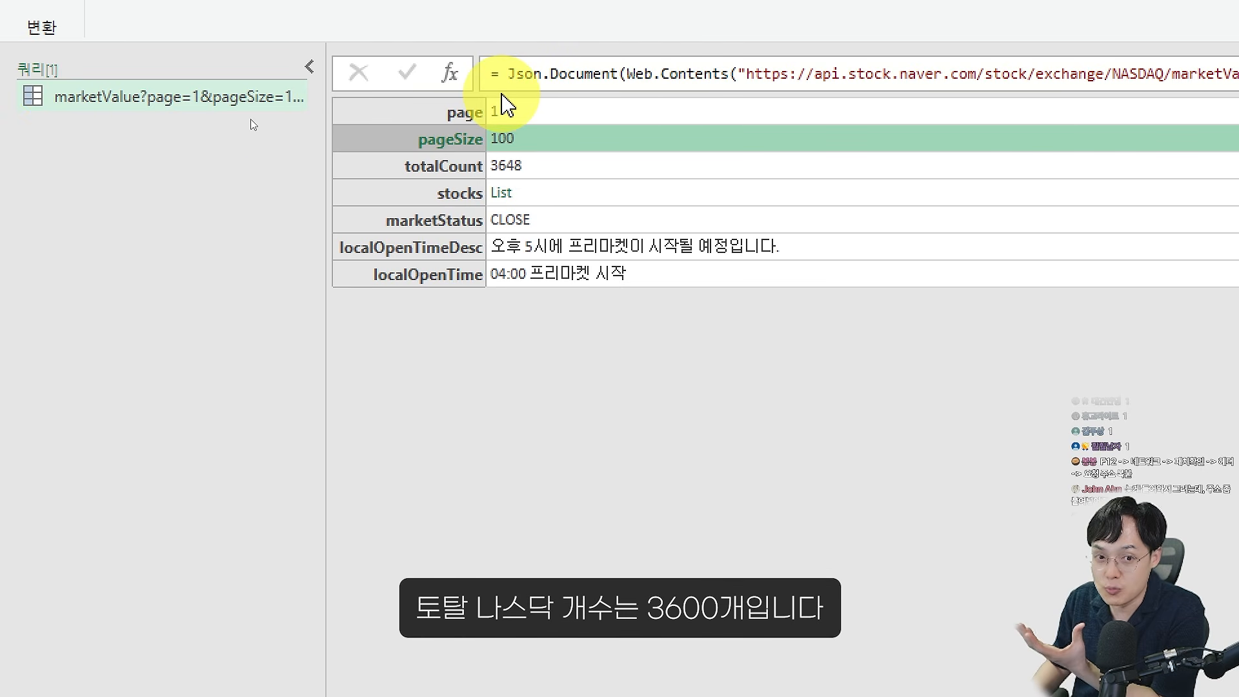
left_click(550, 164)
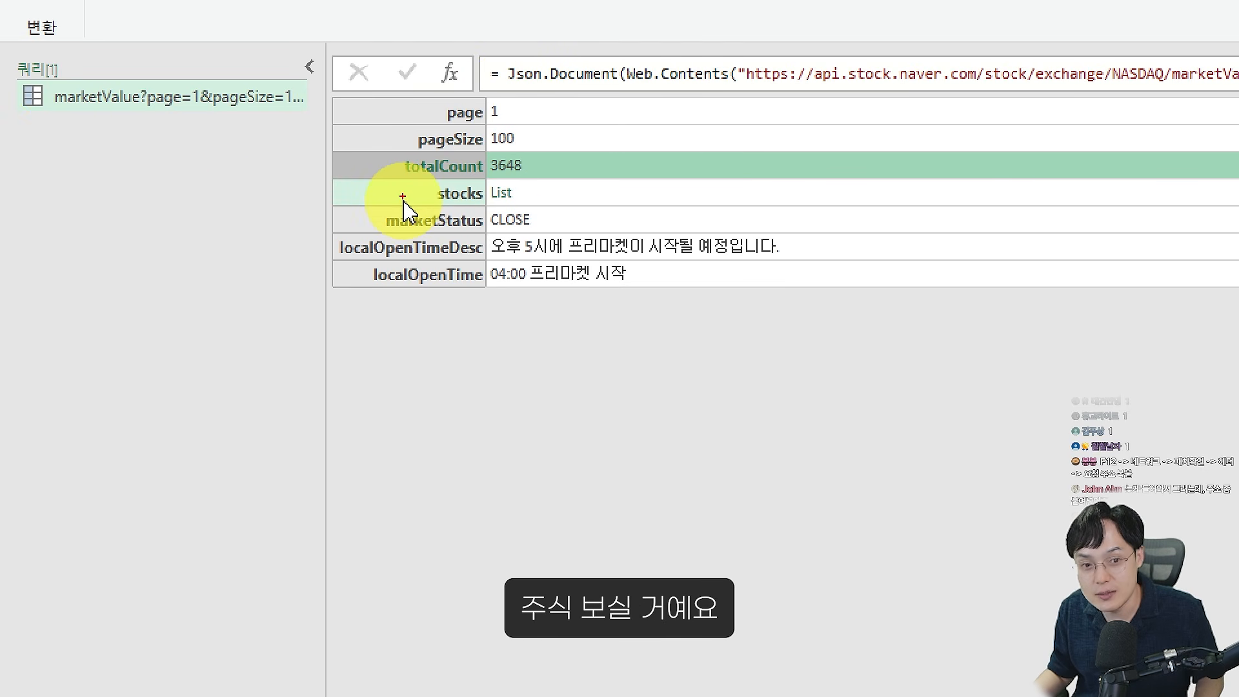
mouse_move(402, 187)
left_mouse_down()
mouse_move(607, 210)
mouse_move(545, 216)
left_mouse_up()
mouse_move(540, 214)
left_mouse_down()
mouse_move(485, 190)
mouse_move(535, 239)
mouse_move(510, 197)
left_mouse_up()
key("Escape")
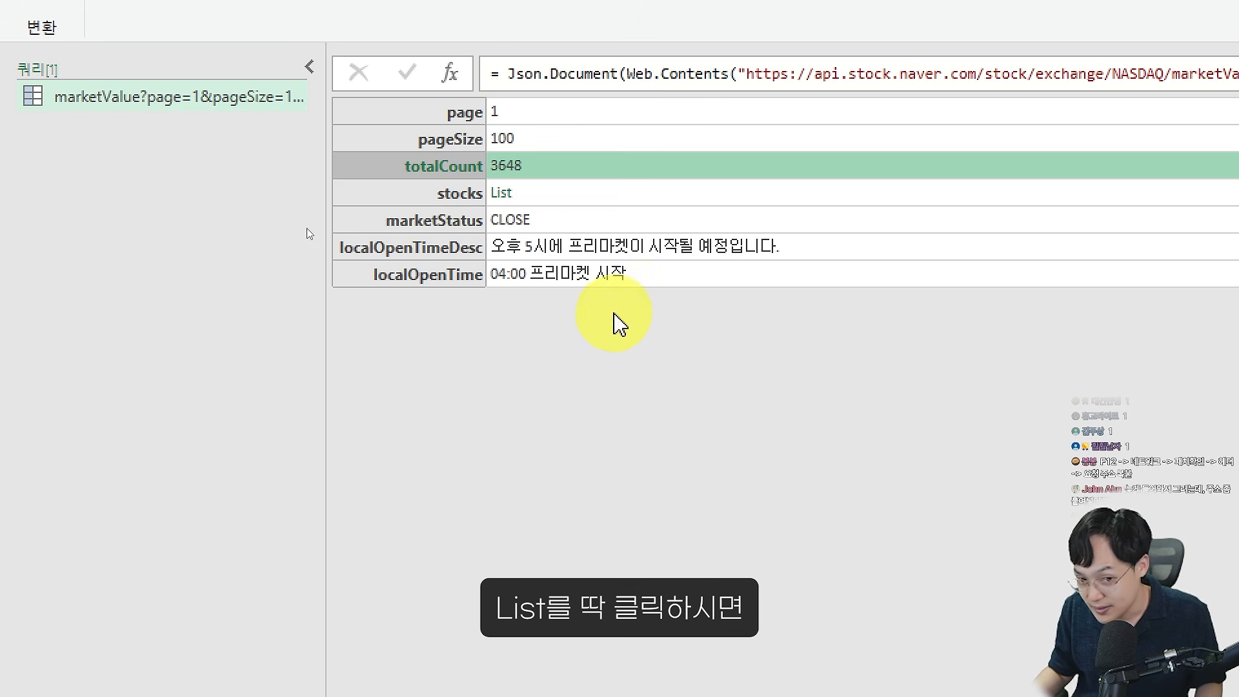
left_click(508, 193)
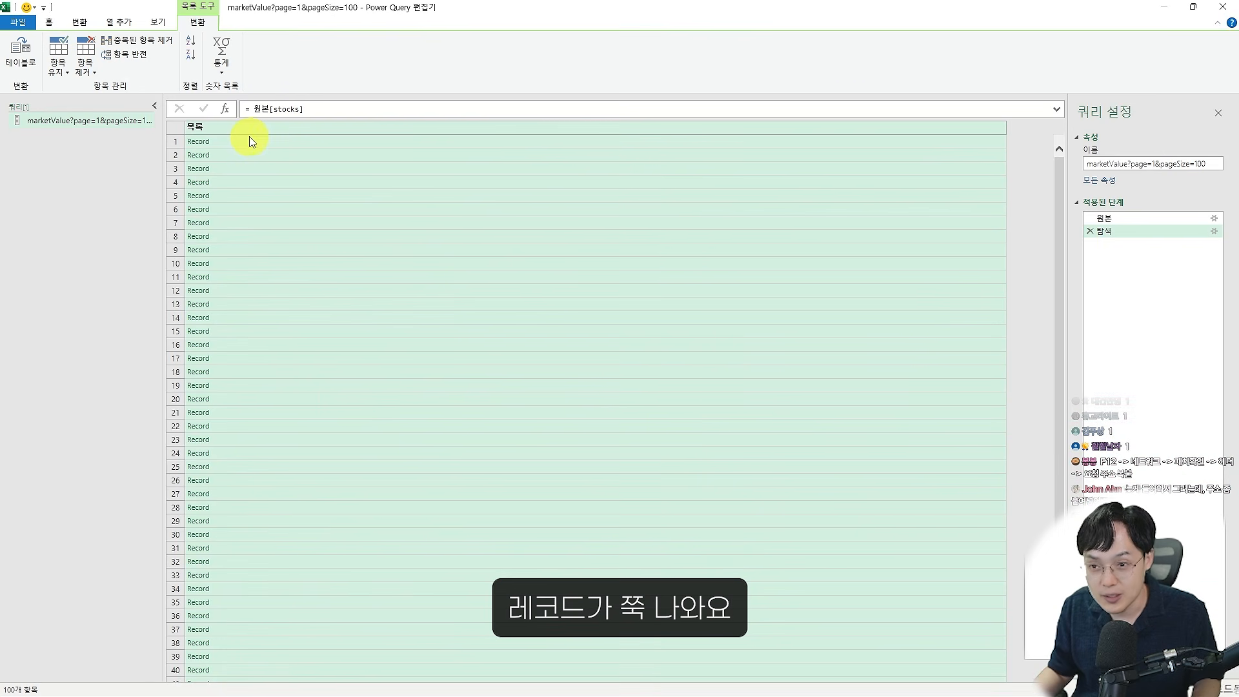
Preview individual stock records from the list and enlarge the preview area to read their fields
left_click(944, 140)
left_click(420, 171)
left_click(411, 209)
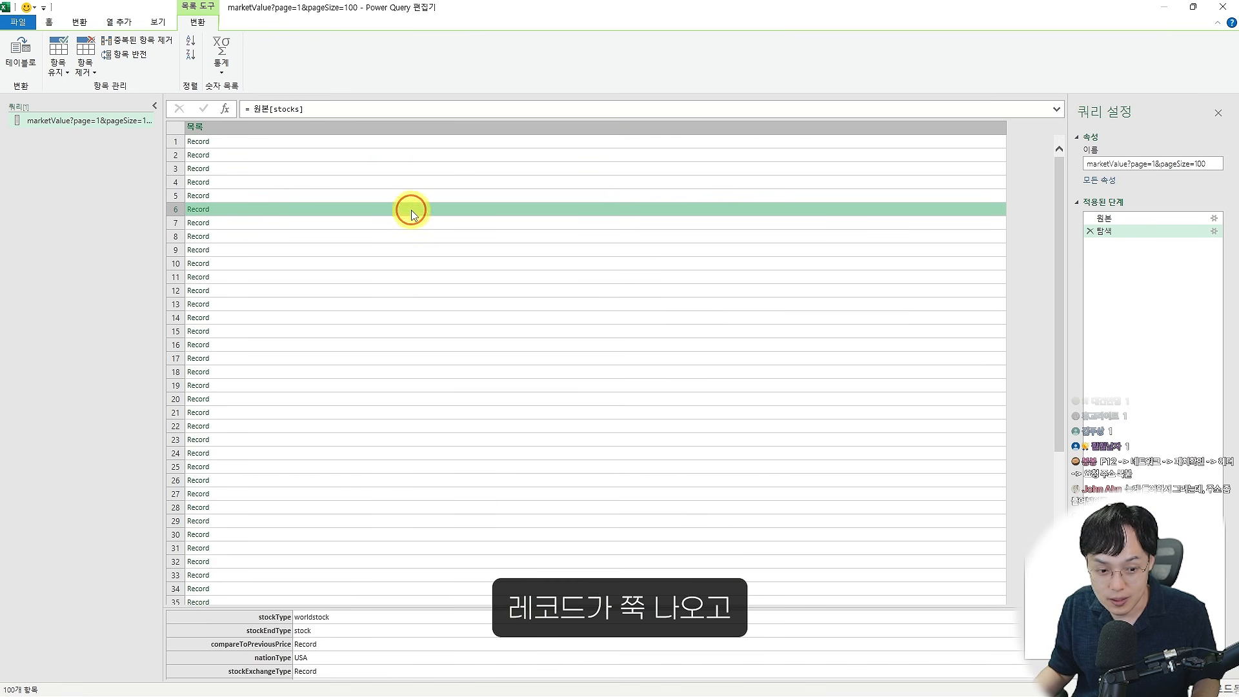
left_click_drag(465, 607, 465, 342)
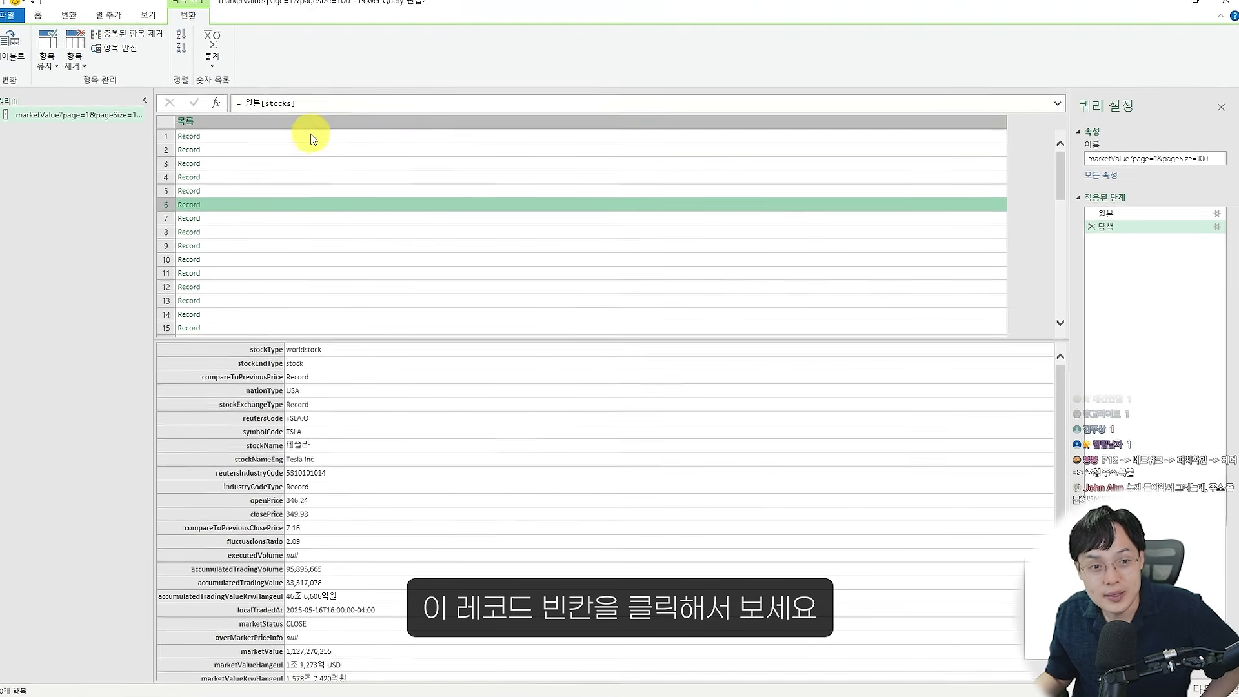
left_click(314, 143)
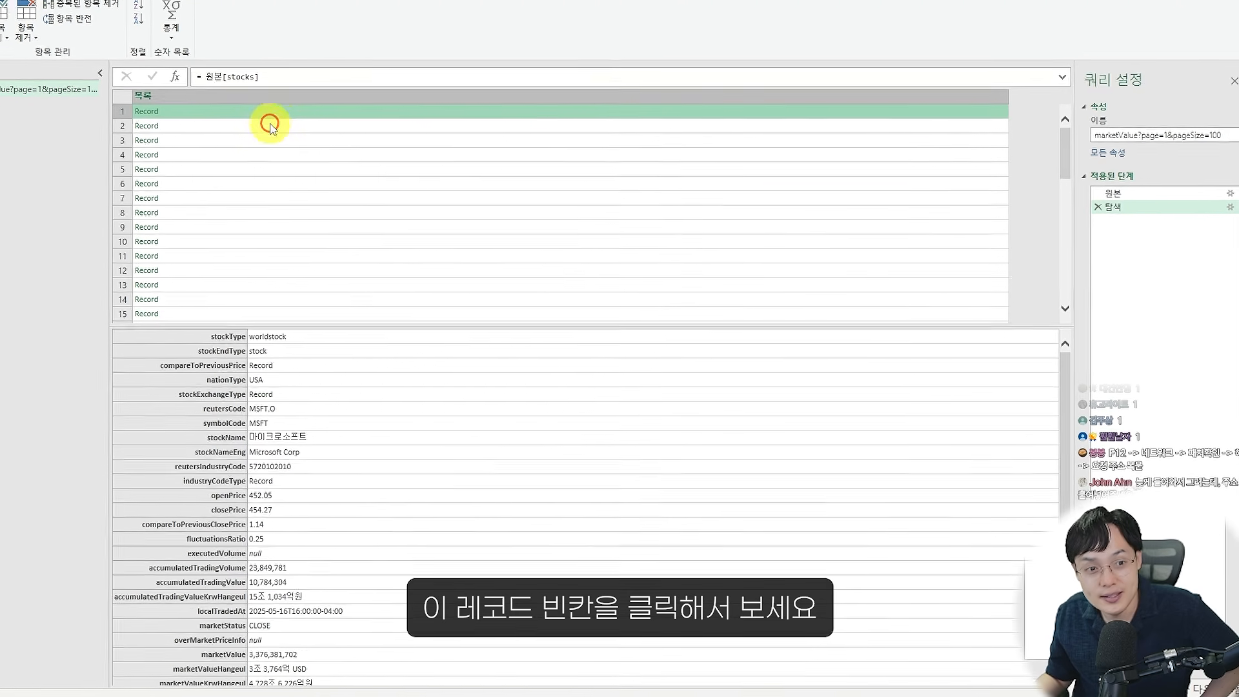
left_click(314, 157)
left_click(228, 130)
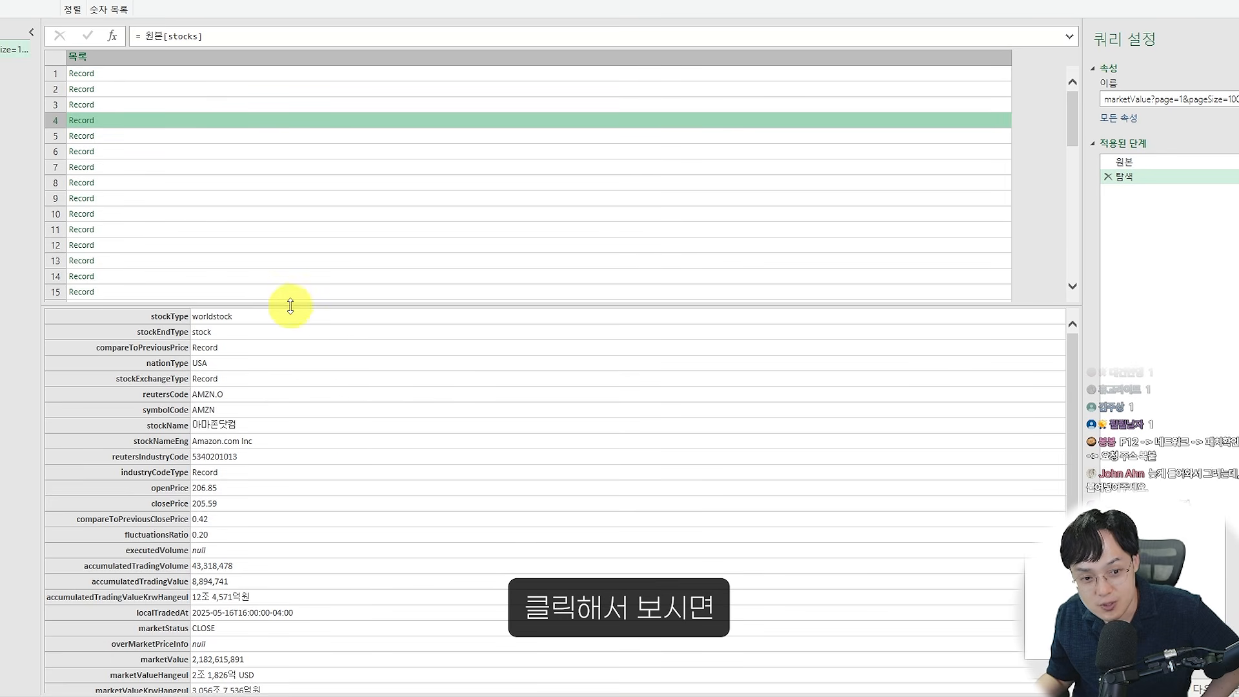
left_click_drag(291, 307, 337, 248)
Examine the stock names in records 1, 2, 3 and 5 of the list one by one
left_click(153, 73)
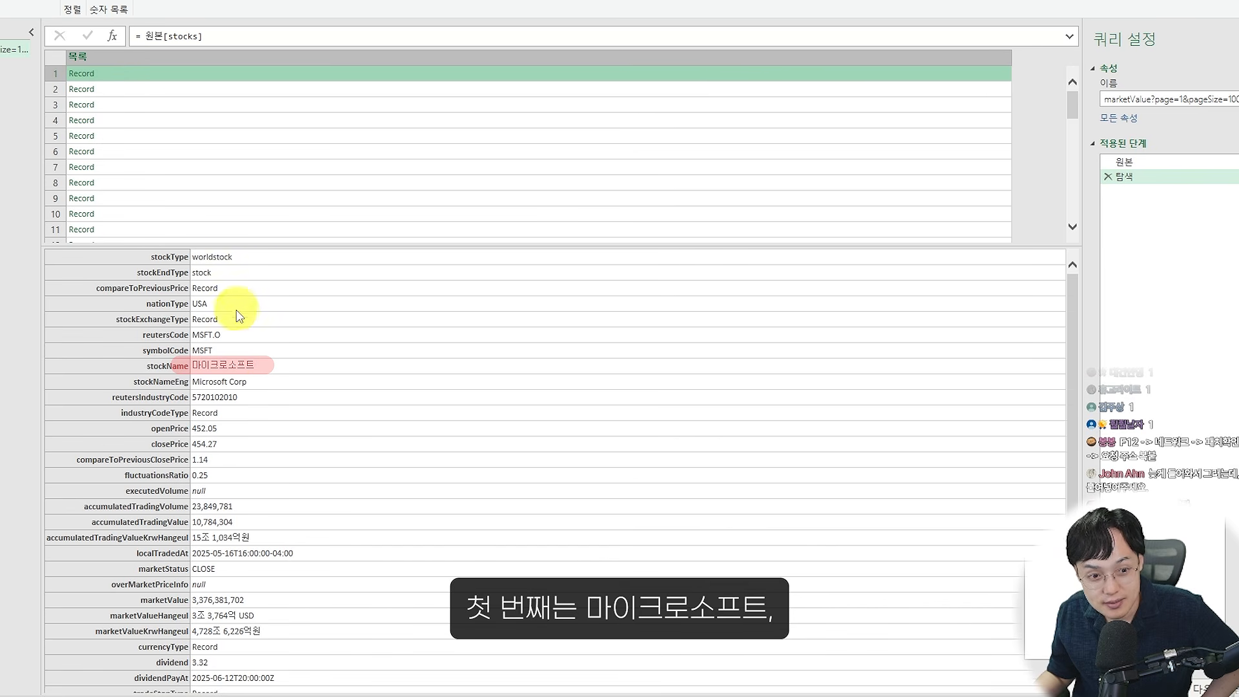
left_click(134, 93)
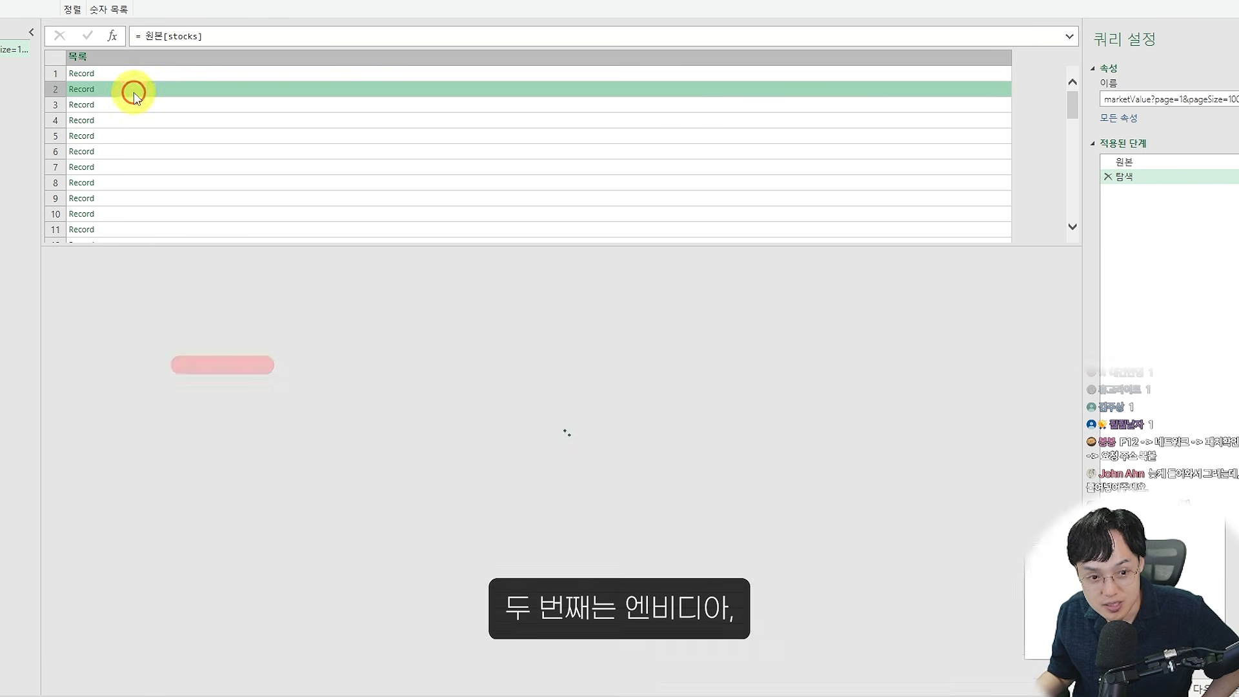
left_click(147, 105)
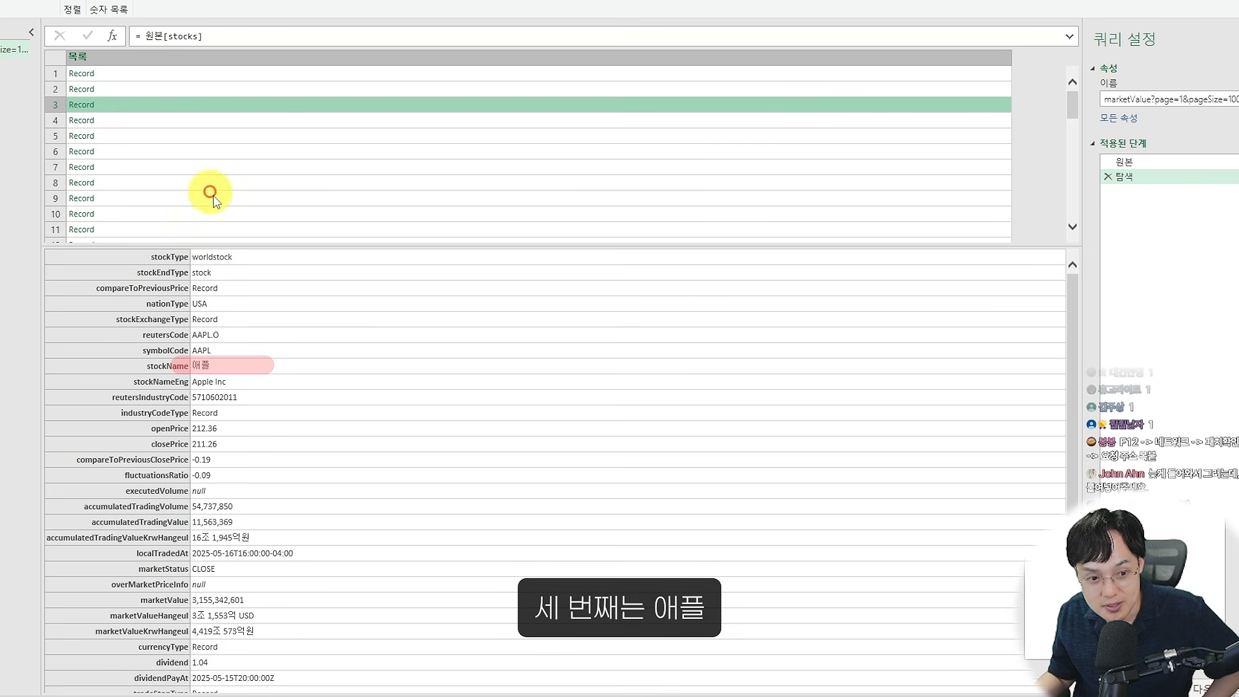
left_click(140, 137)
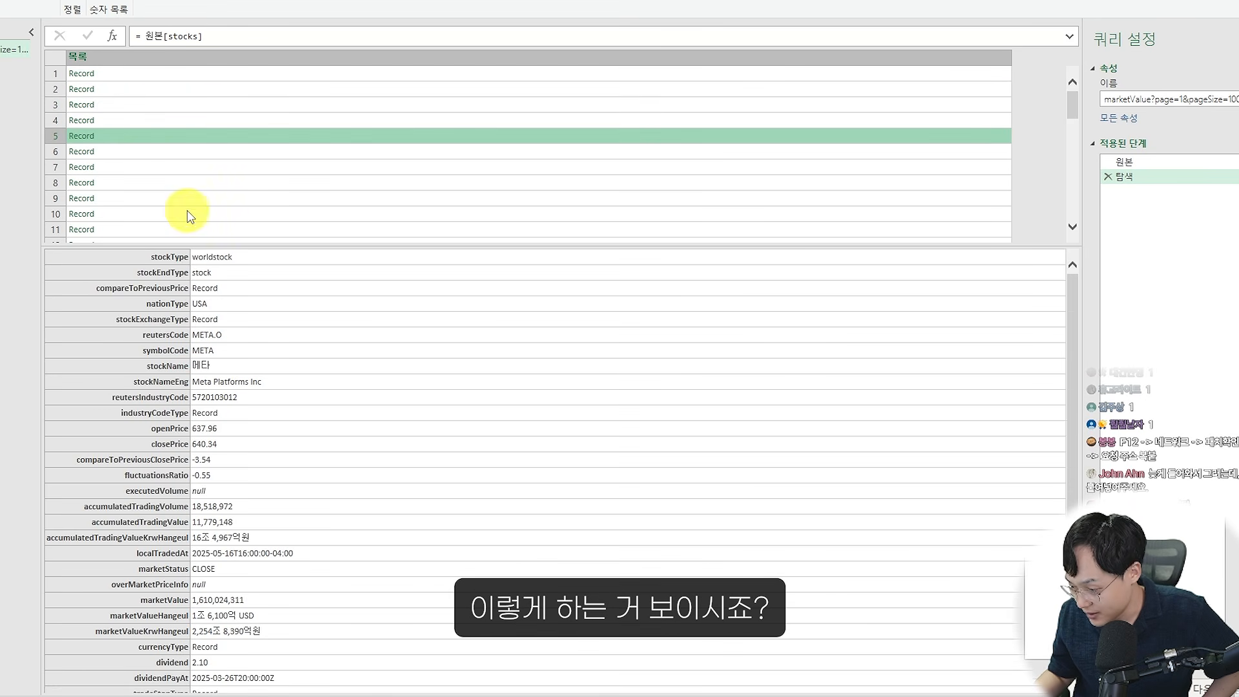
left_click(302, 92)
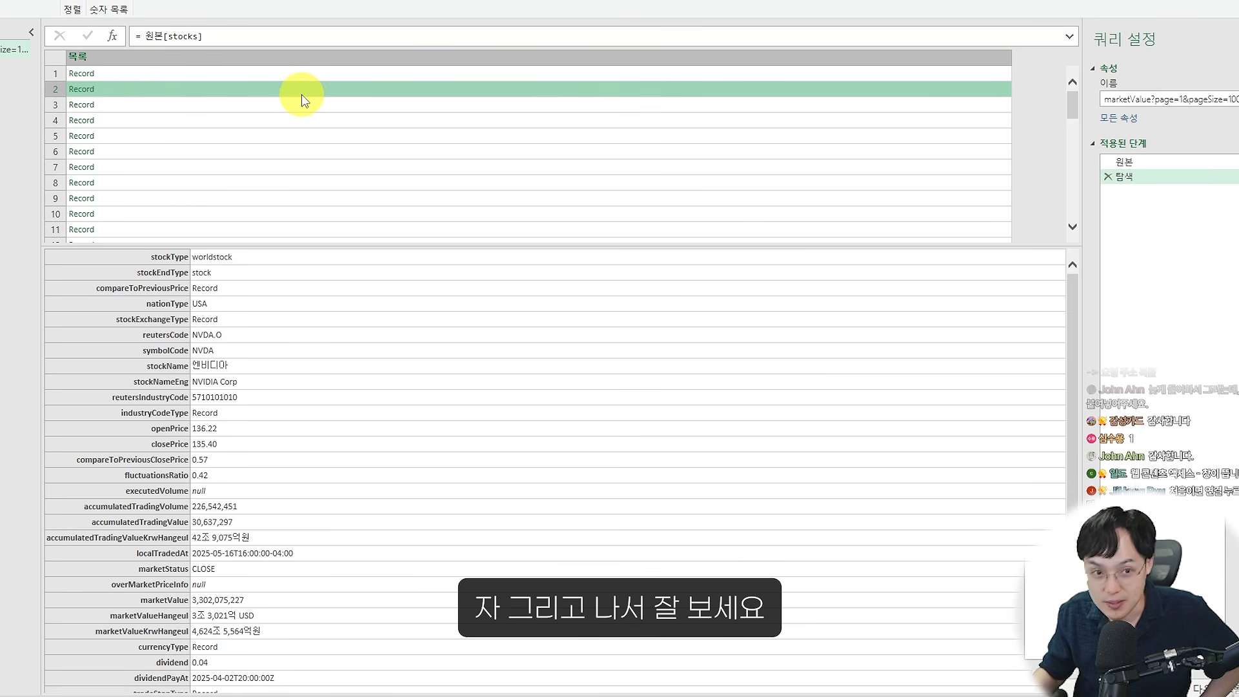
left_click(303, 68)
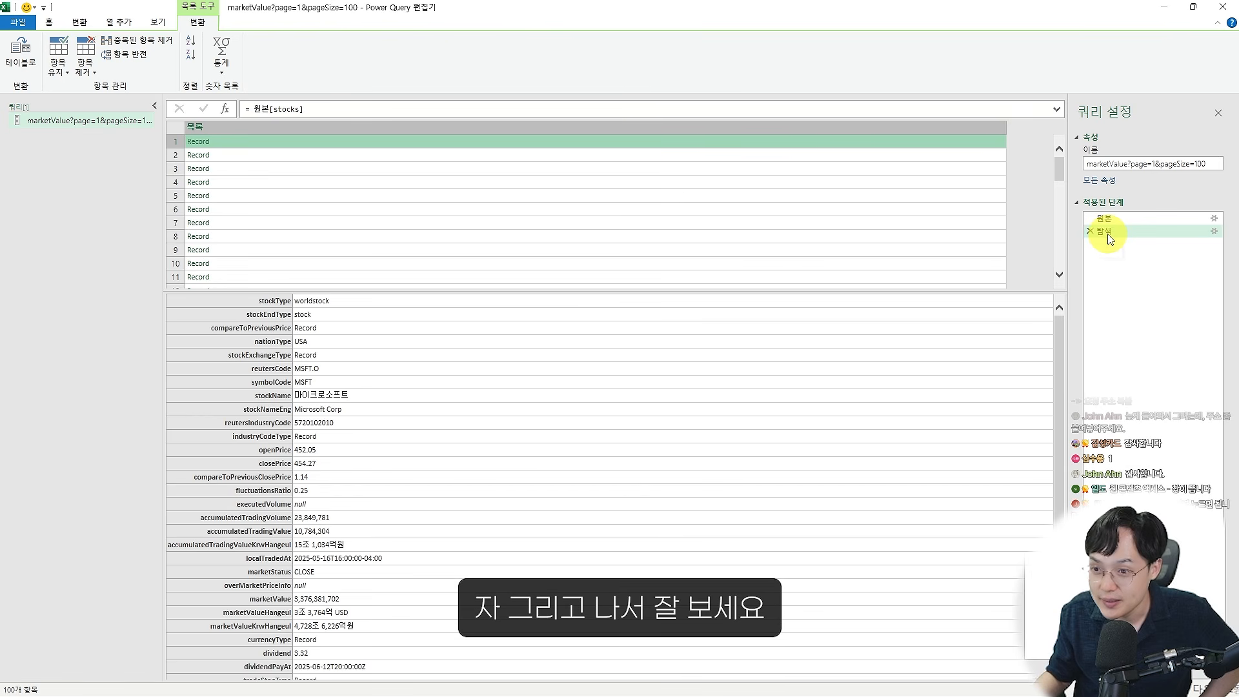
Return to the 원본 step and examine the API URL in its formula
left_click(1162, 164)
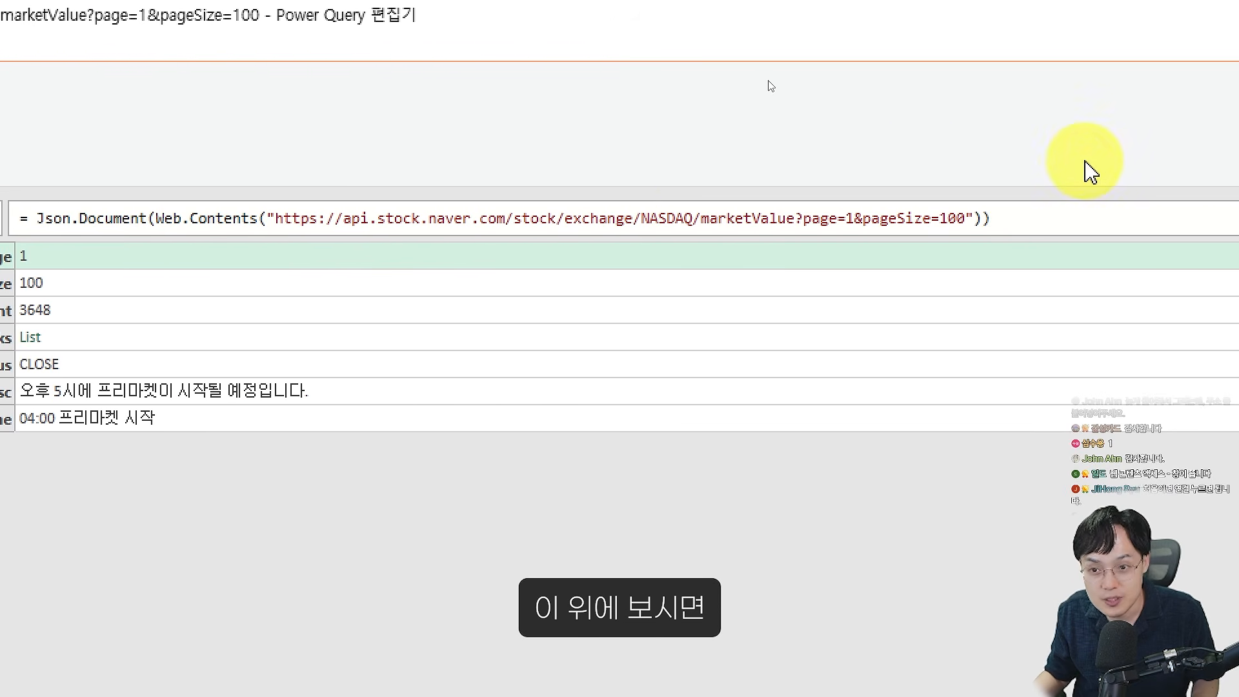
mouse_move(258, 205)
left_mouse_down()
mouse_move(544, 241)
mouse_move(981, 243)
left_mouse_up()
left_click_drag(260, 203, 990, 244)
key("Escape")
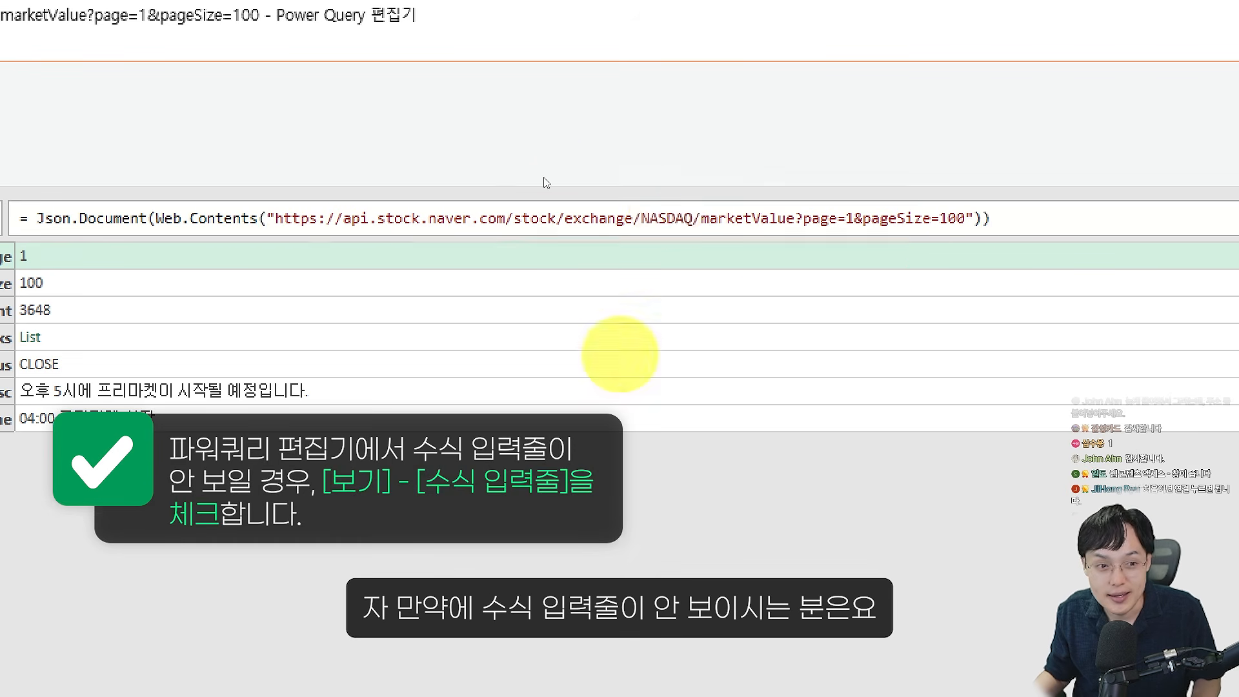
left_click_drag(236, 96, 819, 147)
key("Escape")
Check the display setting for the formula bar (수식 입력줄) and locate the API URL in the source formula
left_click(156, 23)
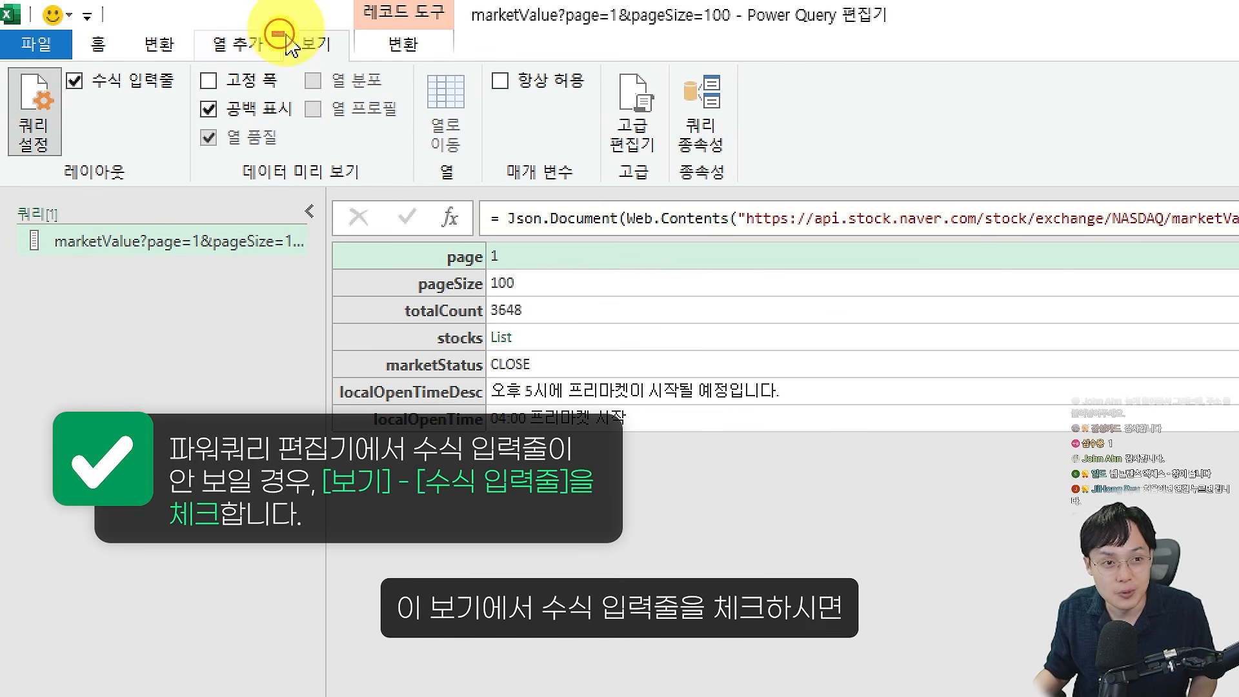
left_click_drag(136, 16, 178, 31)
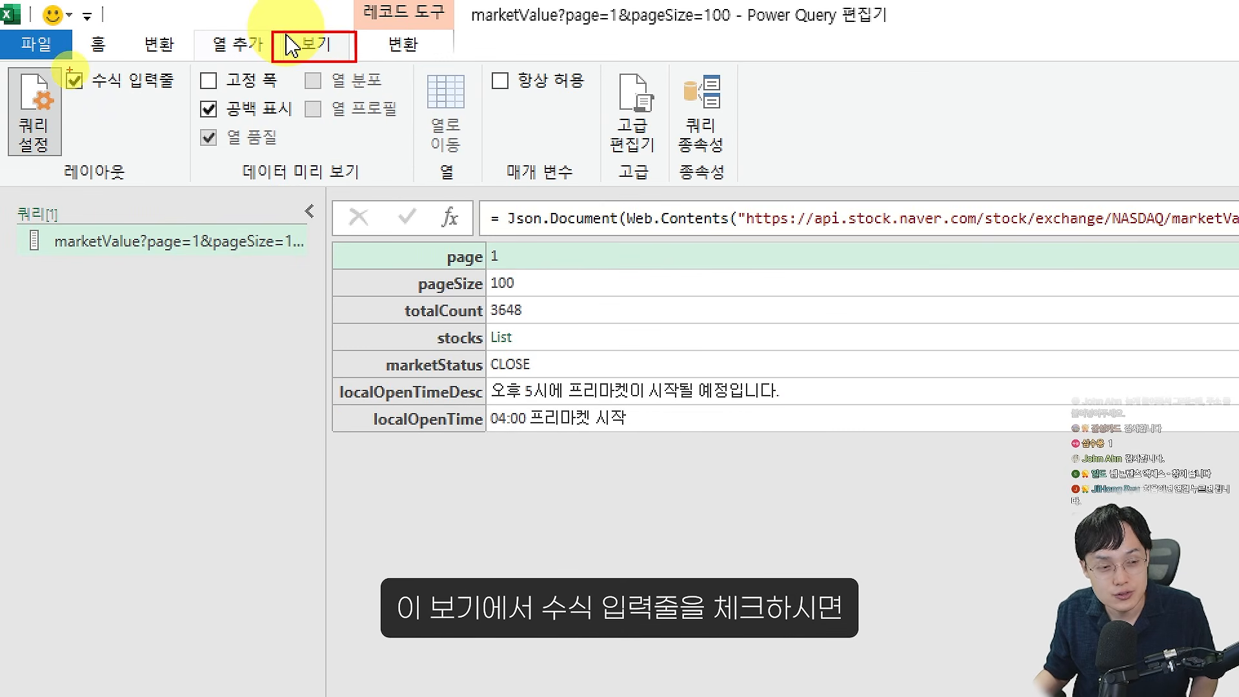
mouse_move(58, 67)
left_mouse_down()
mouse_move(204, 97)
mouse_move(69, 72)
mouse_move(252, 129)
left_mouse_up()
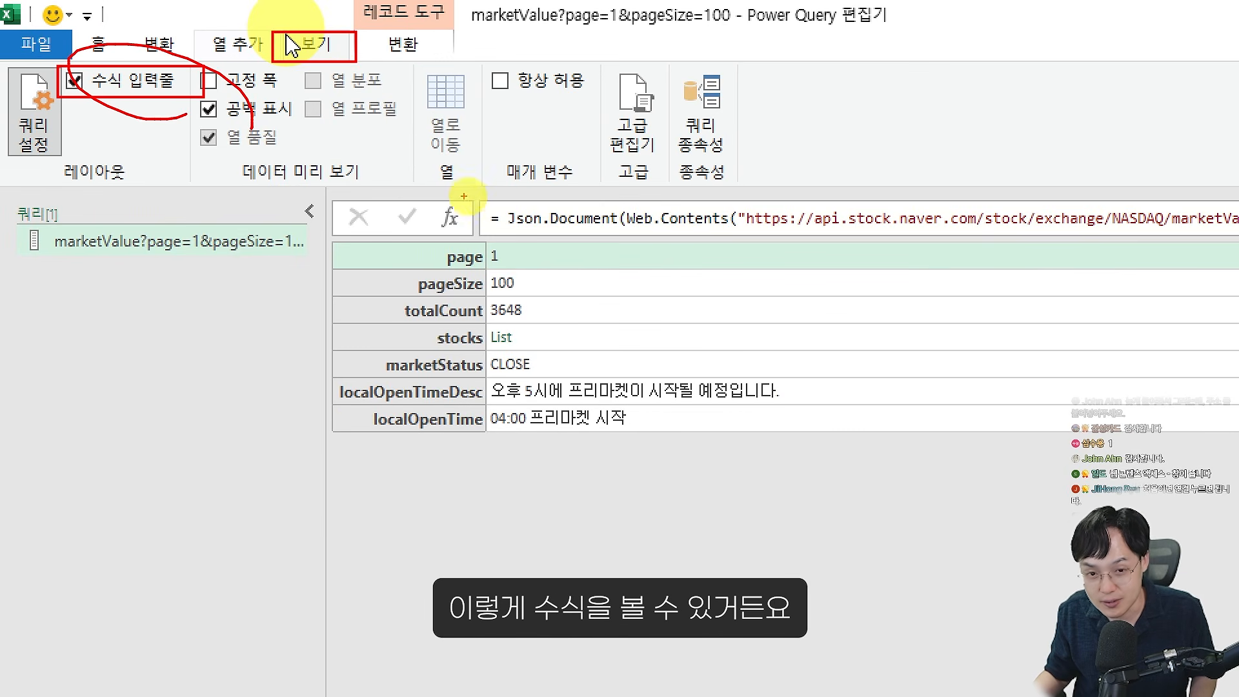
mouse_move(460, 194)
left_mouse_down()
mouse_move(516, 212)
mouse_move(1148, 253)
left_mouse_up()
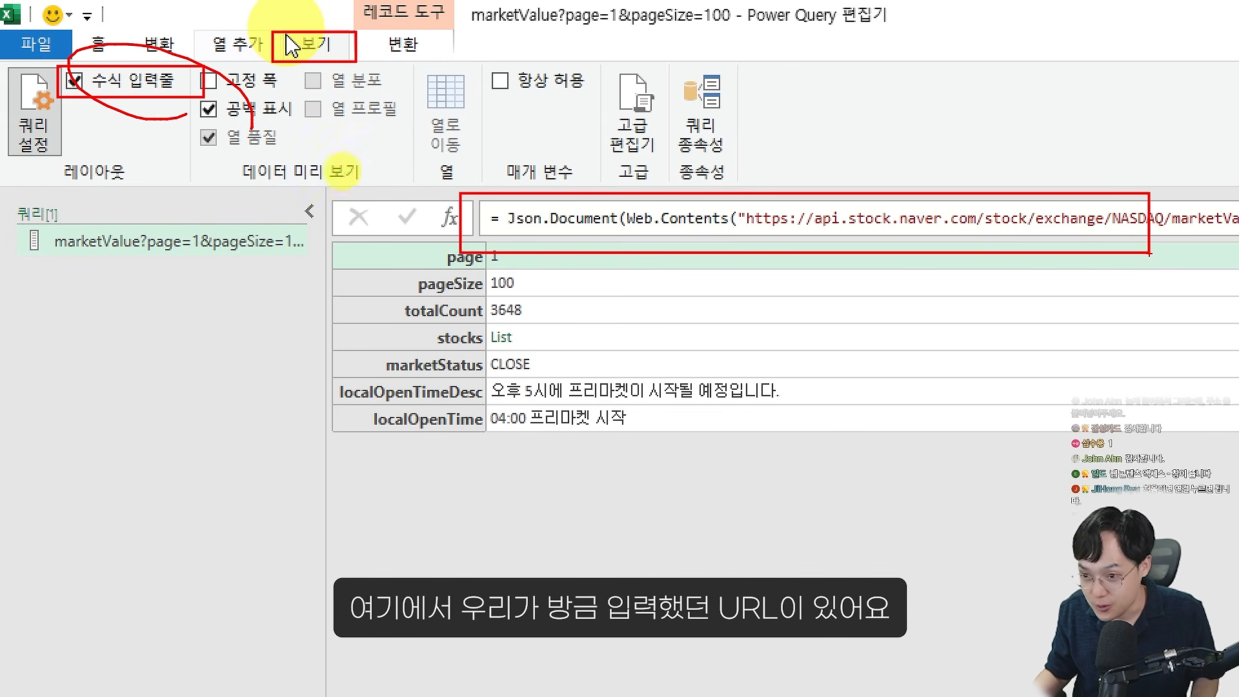
key("Escape")
key("ctrl+2")
mouse_move(158, 201)
left_mouse_down()
mouse_move(484, 240)
mouse_move(742, 245)
mouse_move(883, 233)
mouse_move(887, 244)
left_mouse_up()
key("Escape")
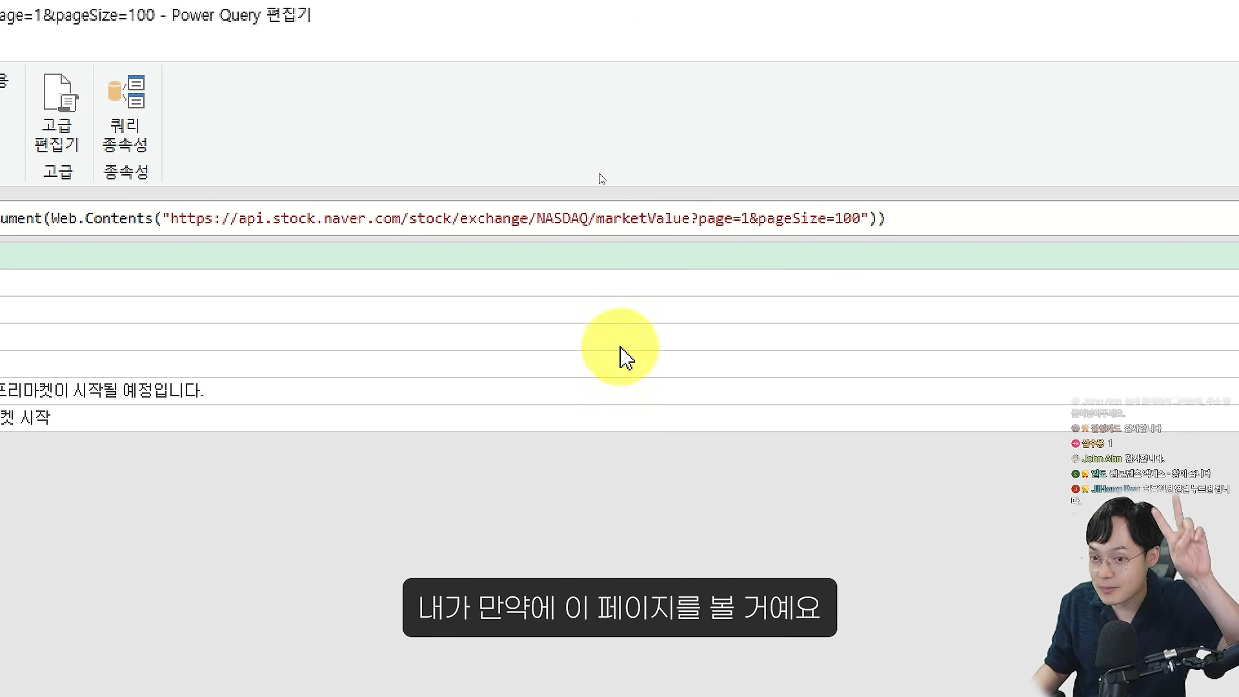
Set page to 2 in the source formula's URL and preview the first two stock records in the 탐색 step
left_click(750, 221)
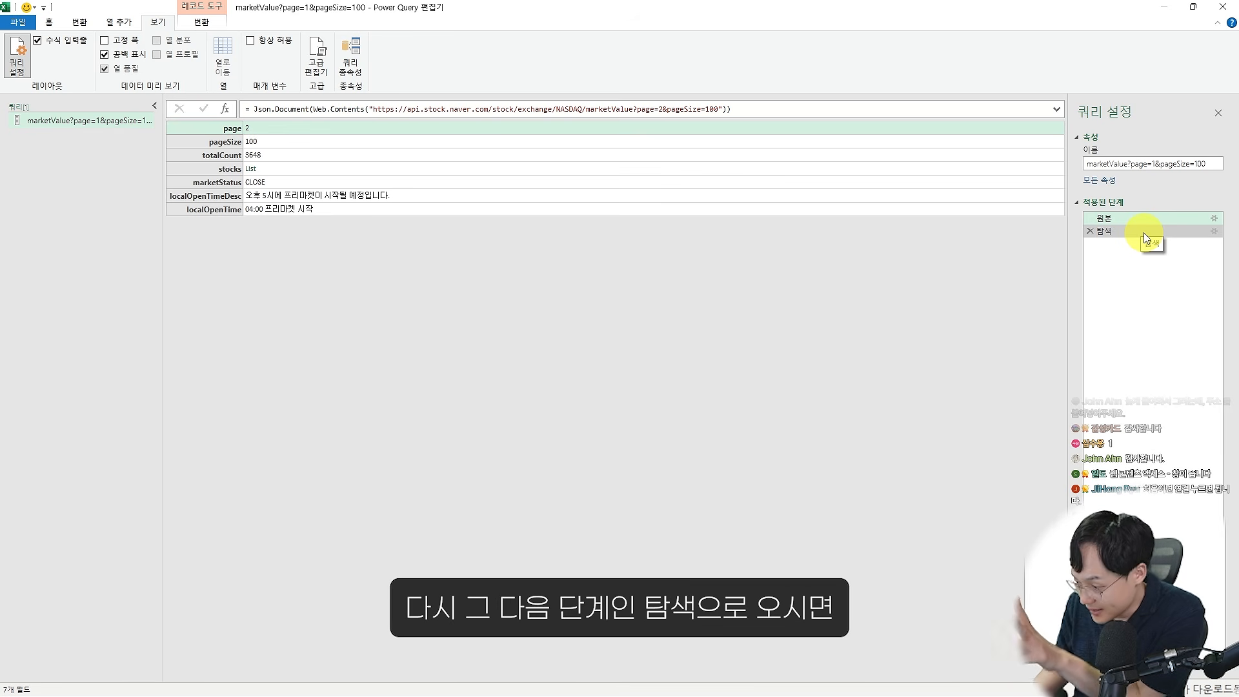
left_click(1143, 234)
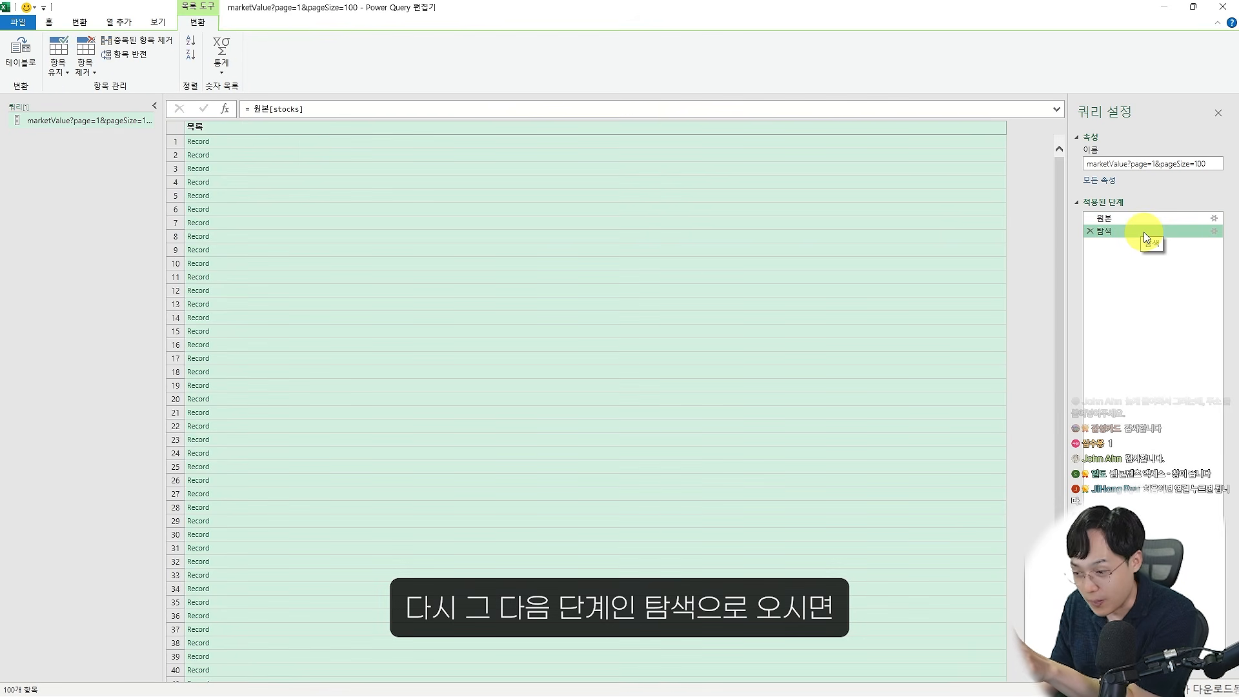
left_click(446, 154)
left_click(444, 141)
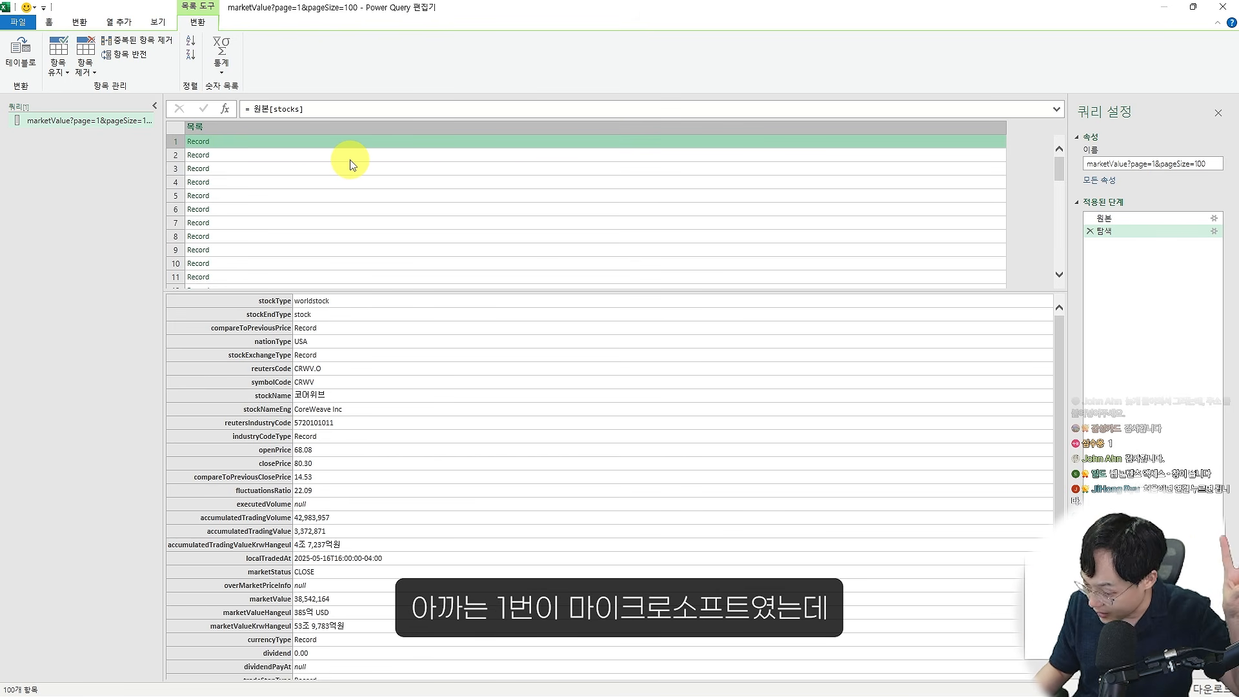
left_click(320, 157)
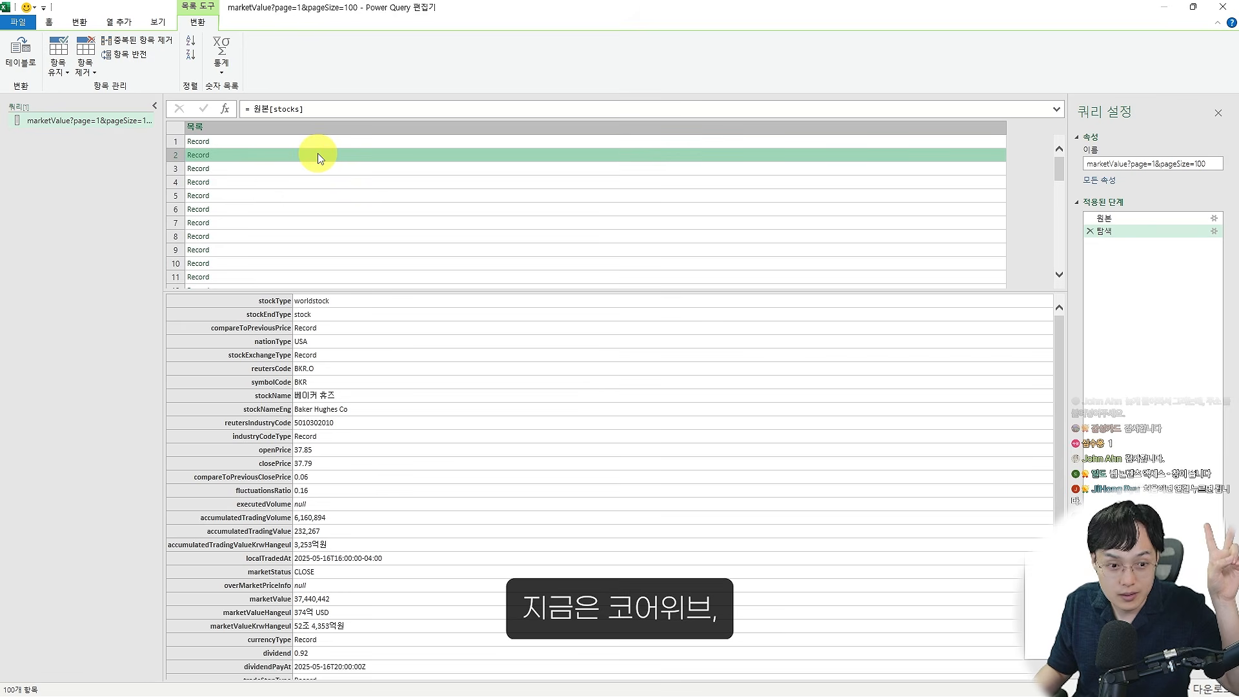
Preview the third and fourth stock records in the list
left_click(312, 170)
left_click(312, 183)
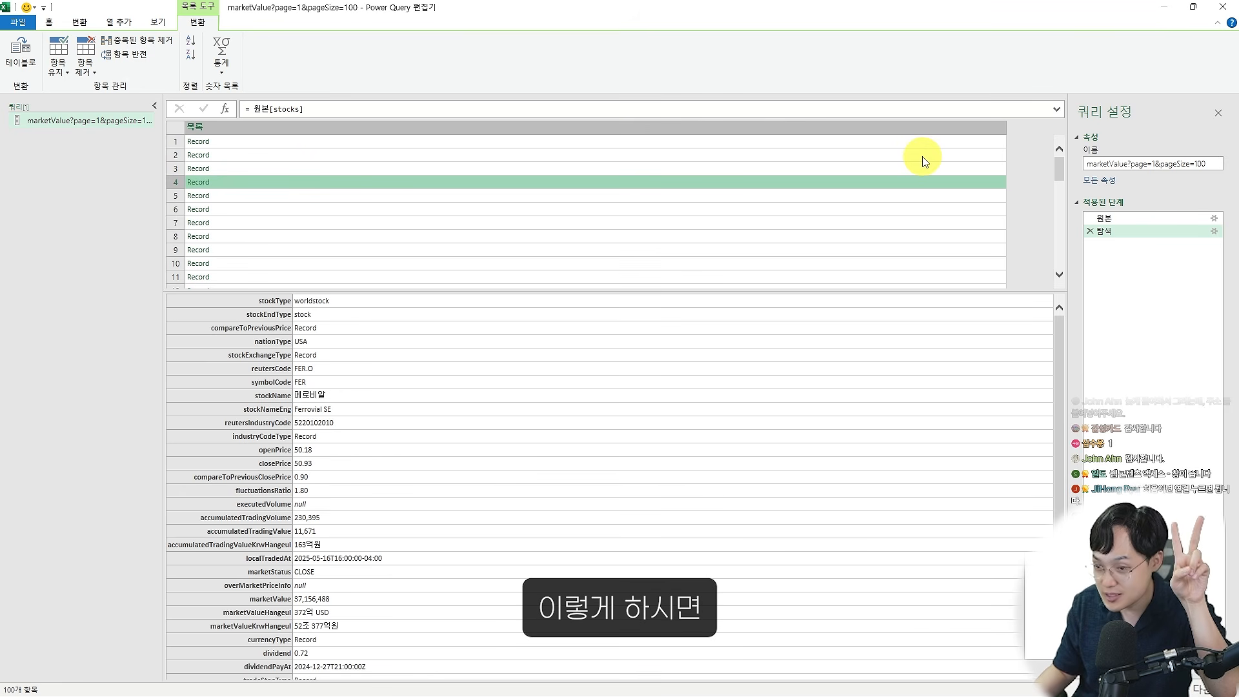
Set page back to 1 in the API URL of the 원본 step's formula and return to the 탐색 step
left_click(1108, 219)
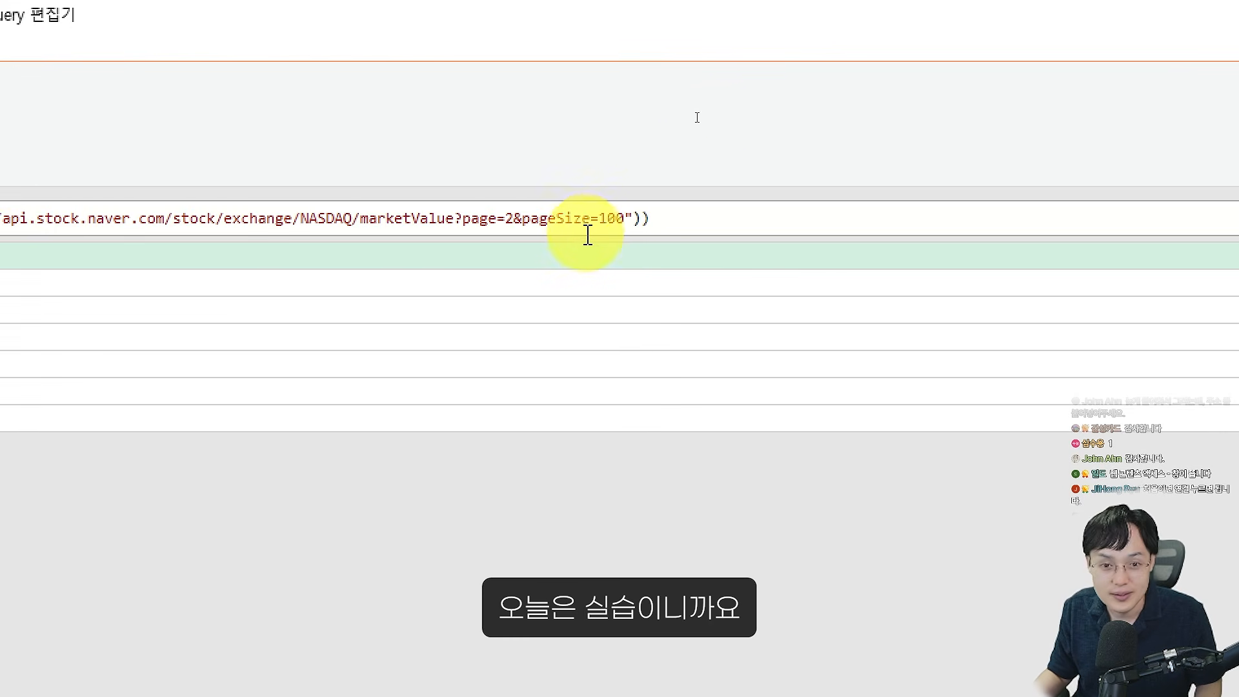
double_click(512, 222)
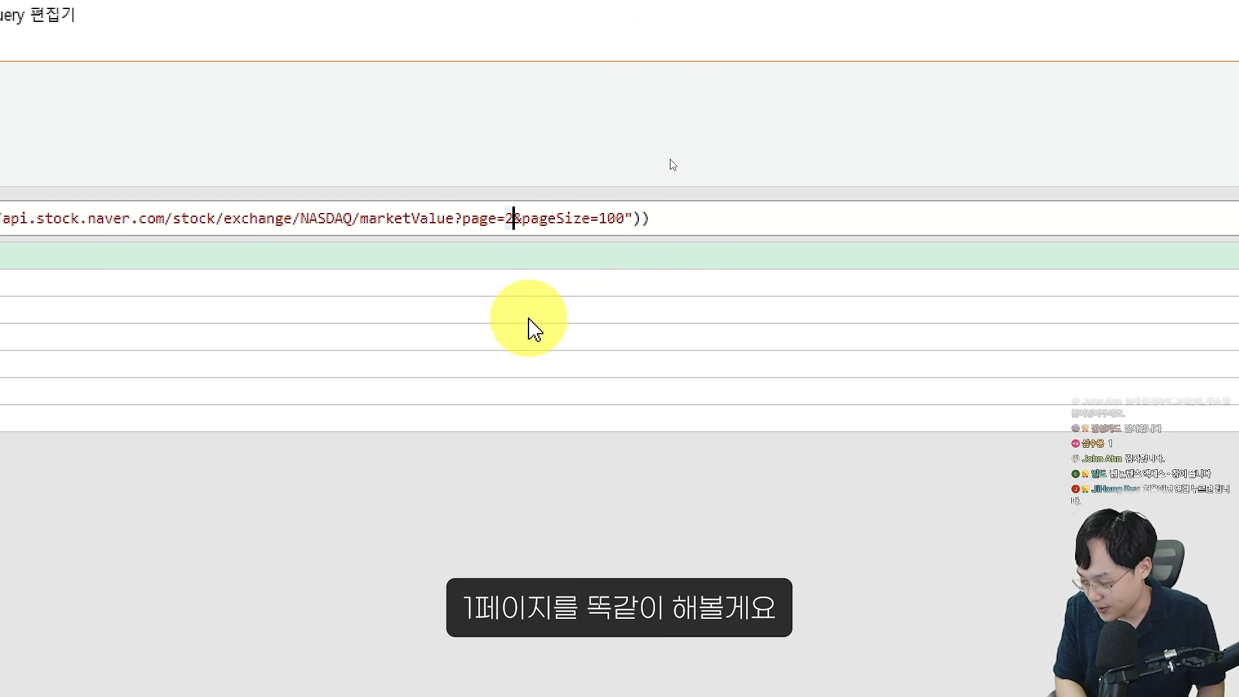
type("1")
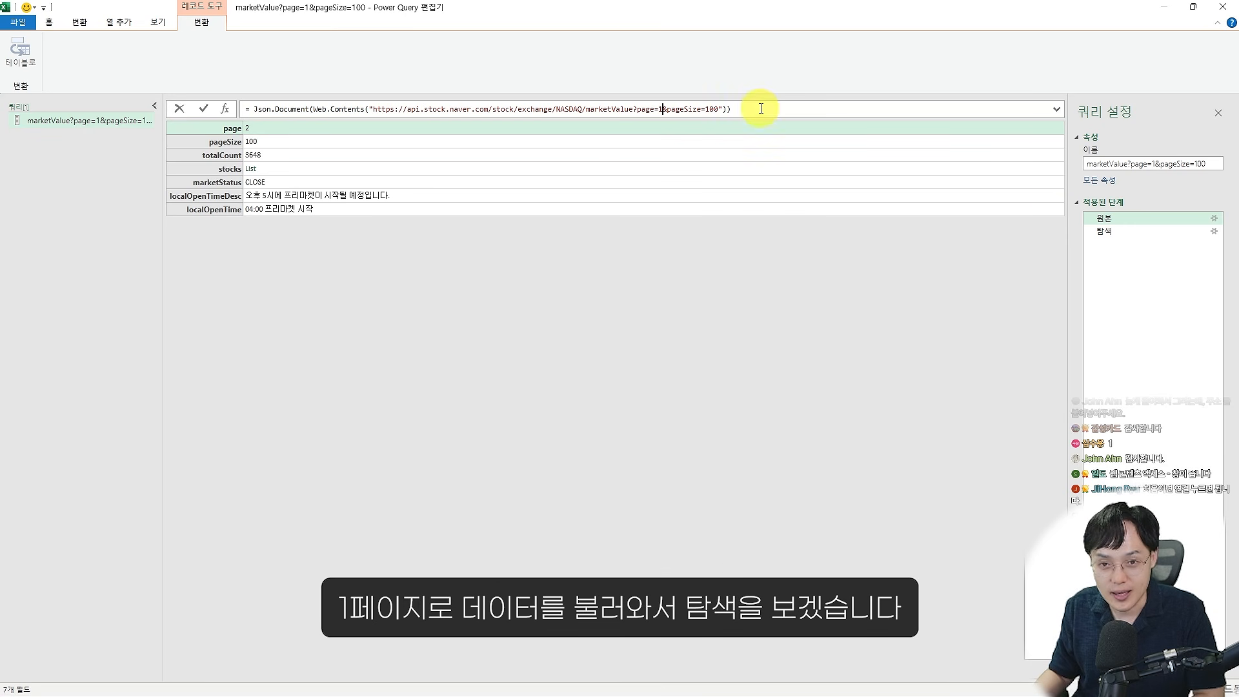
left_click(1125, 231)
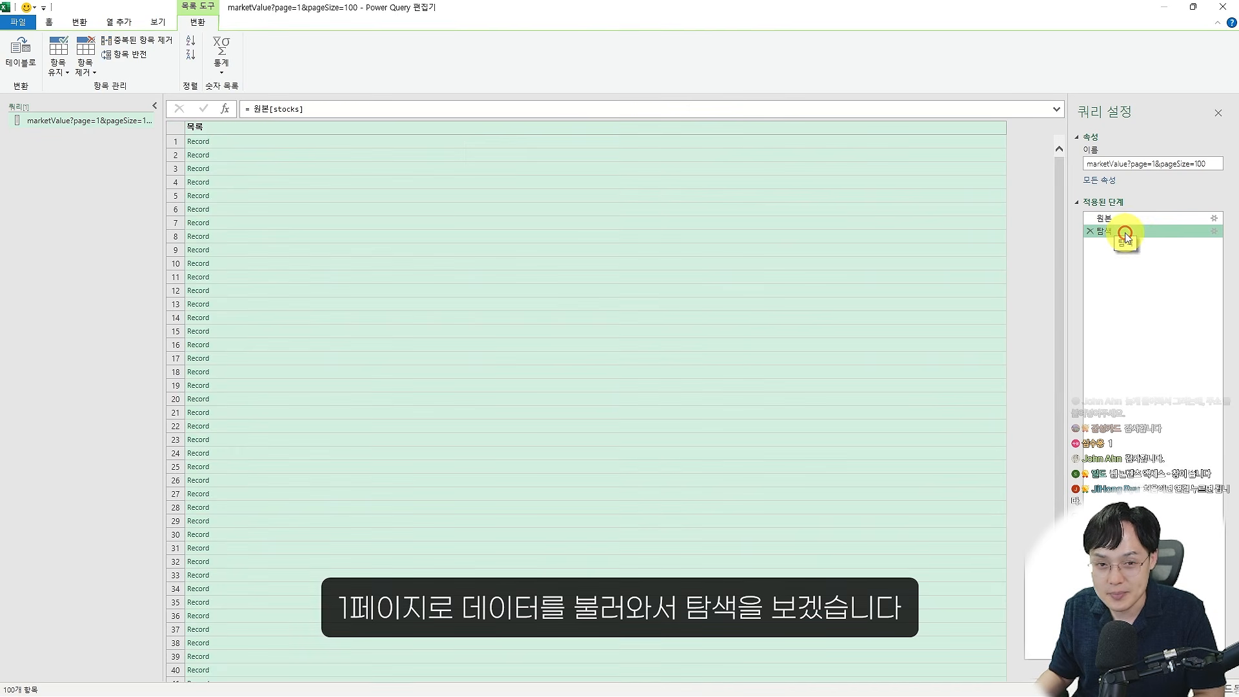
left_click(293, 146)
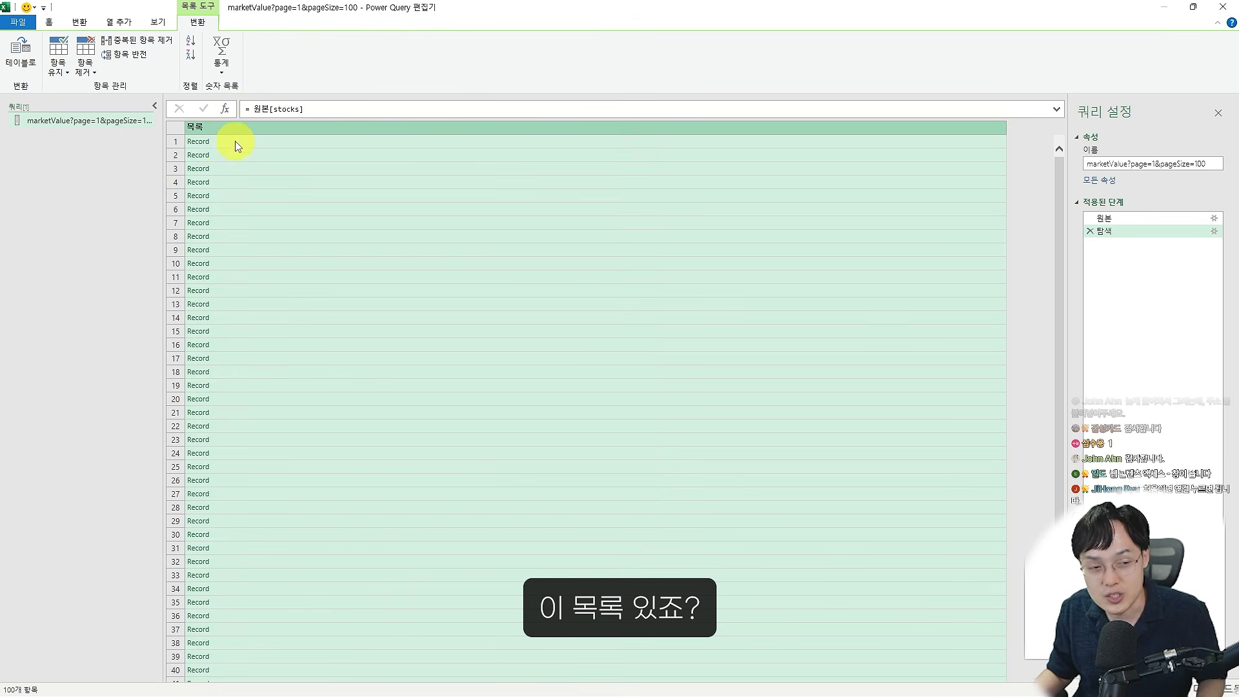
Convert the record list to a table with delimiter 없음 and extra columns handled as 오류로 표시
right_click(389, 129)
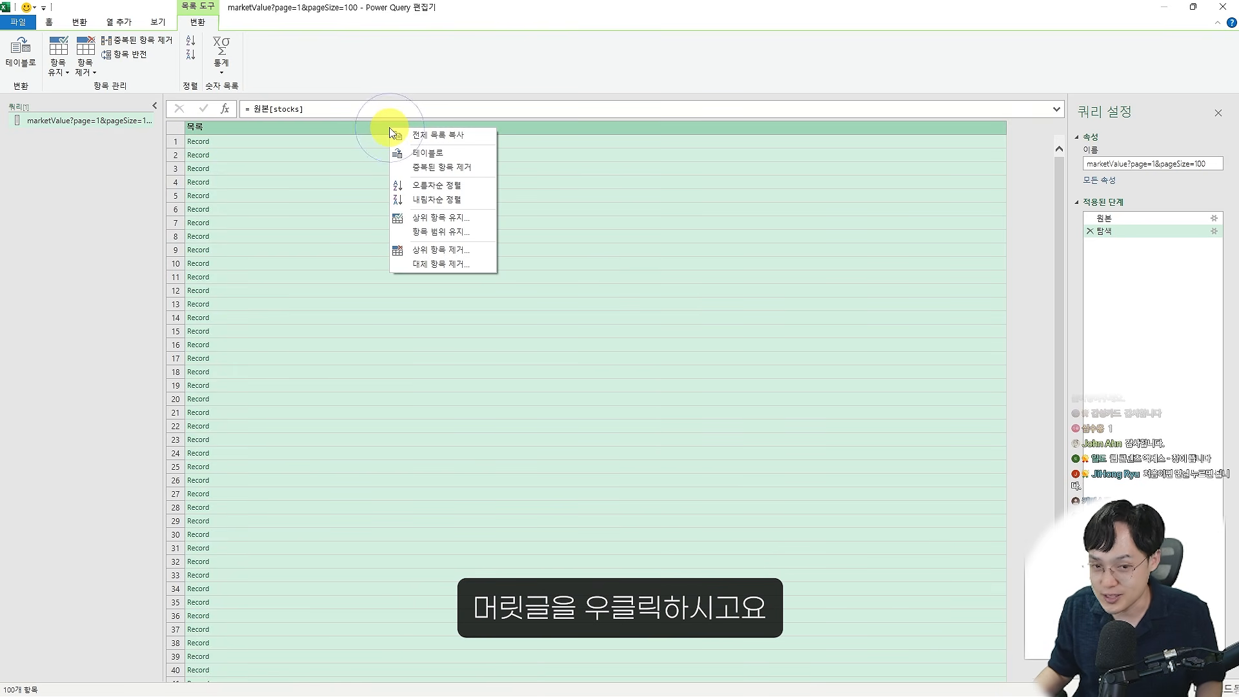
key("Escape")
right_click(473, 131)
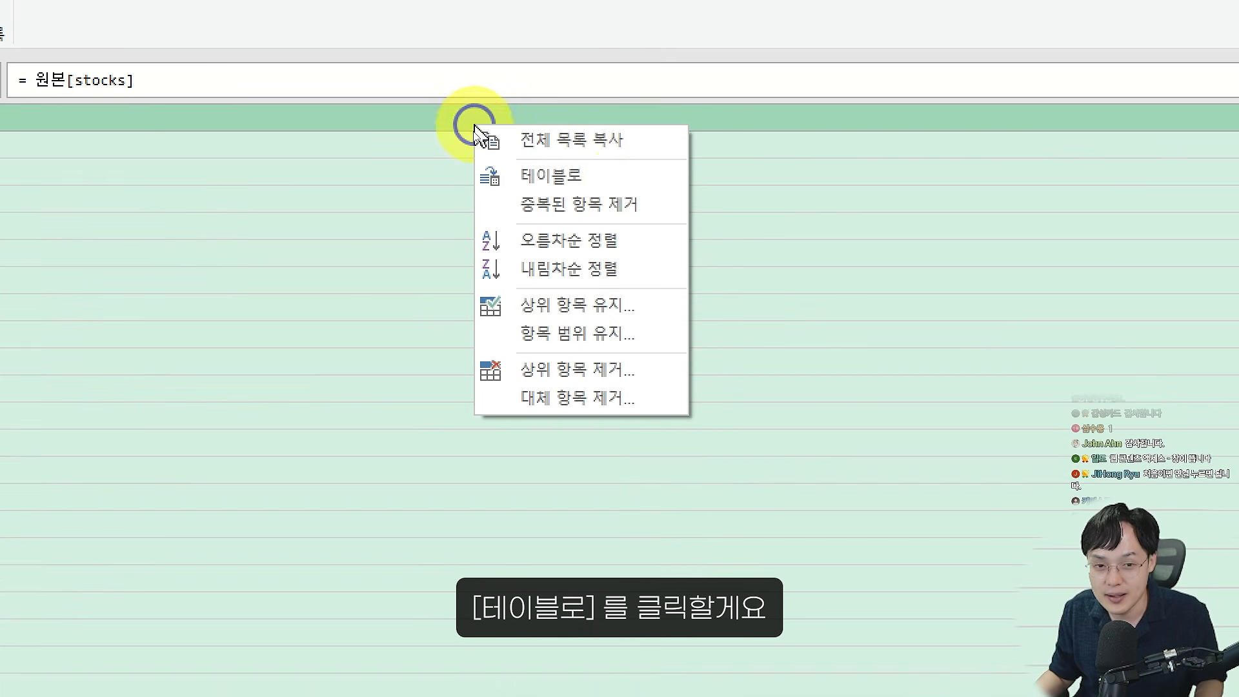
left_click(621, 188)
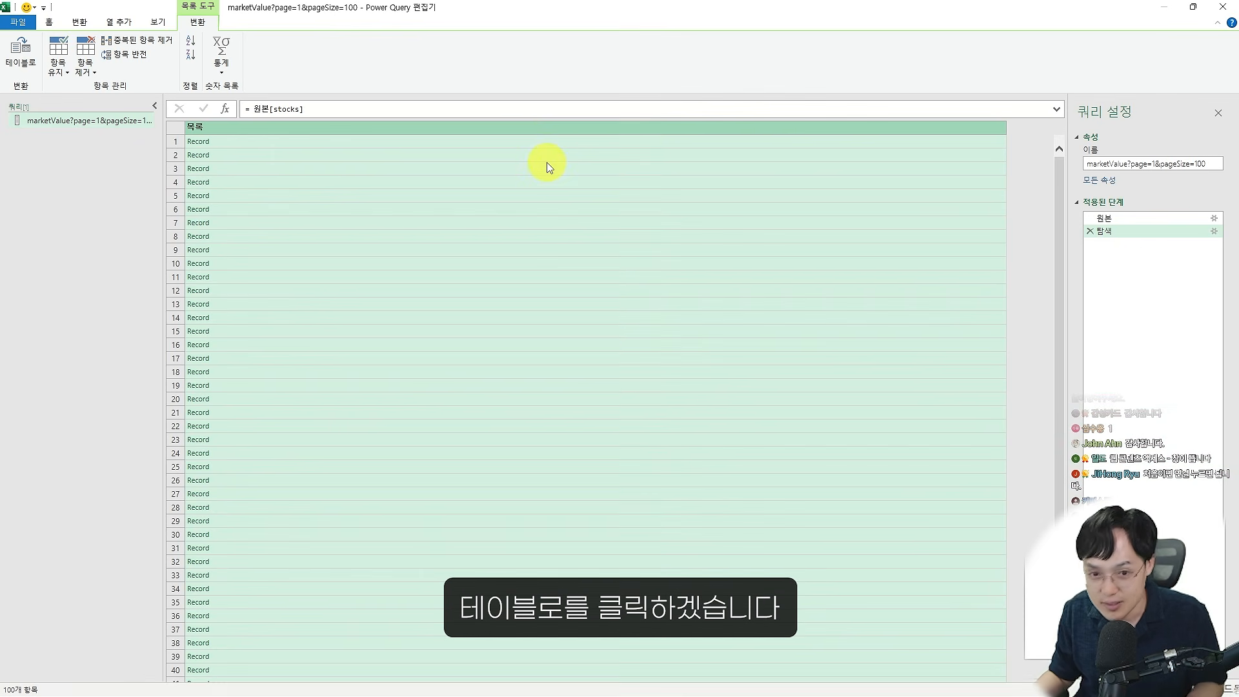
right_click(546, 129)
left_click(557, 155)
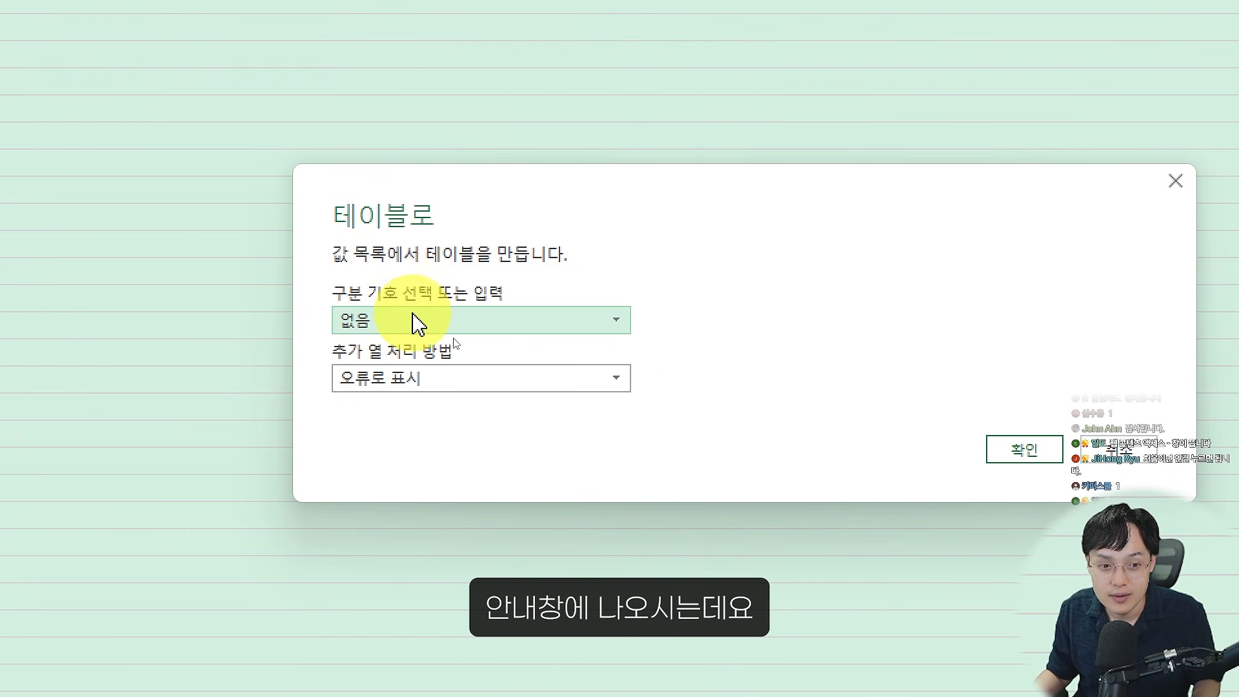
left_click(452, 327)
left_click(413, 421)
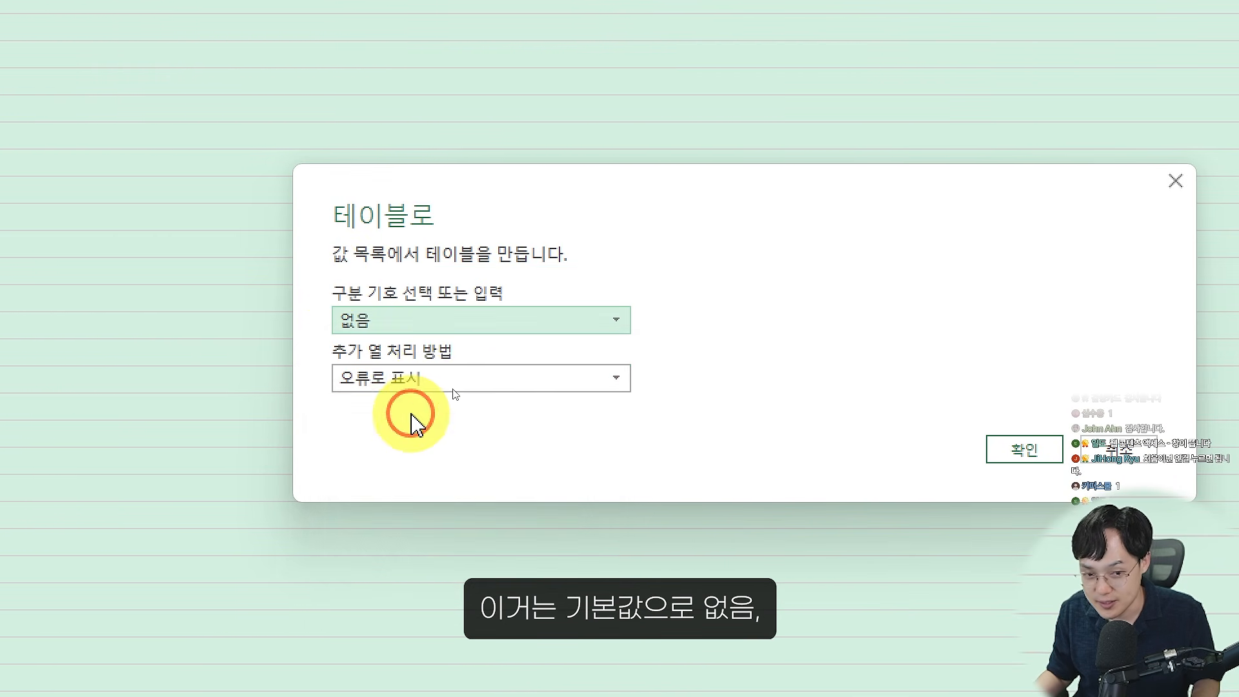
left_click(432, 386)
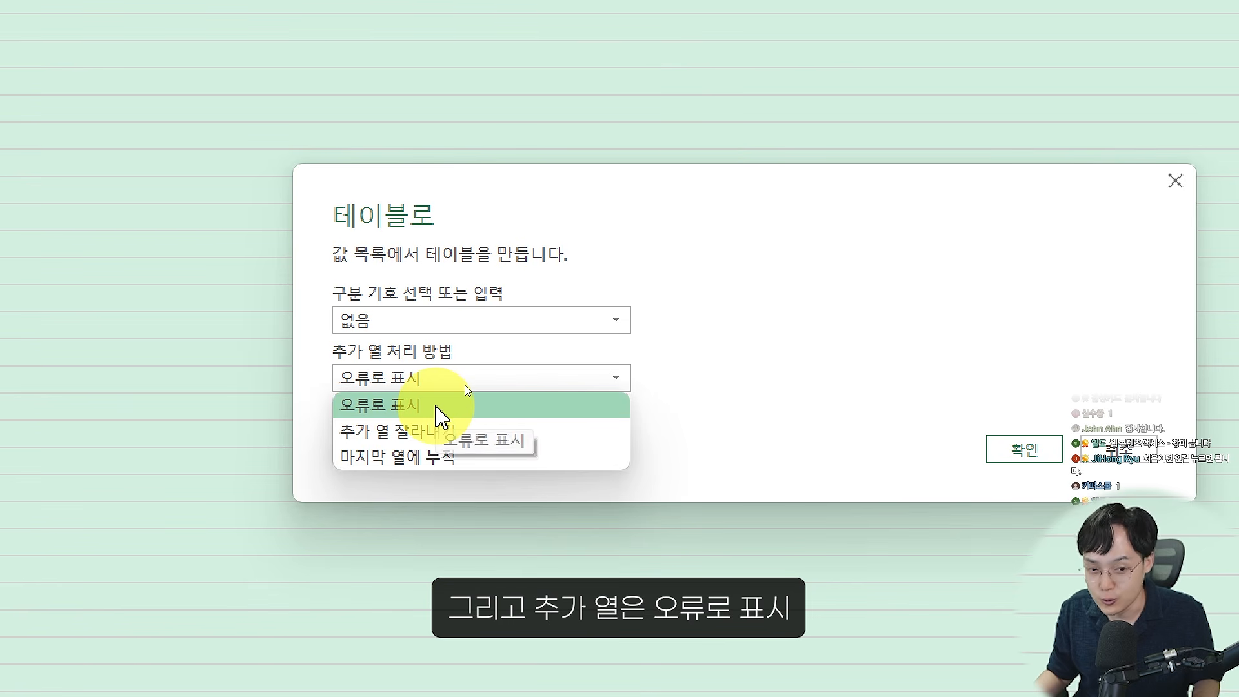
left_click(438, 410)
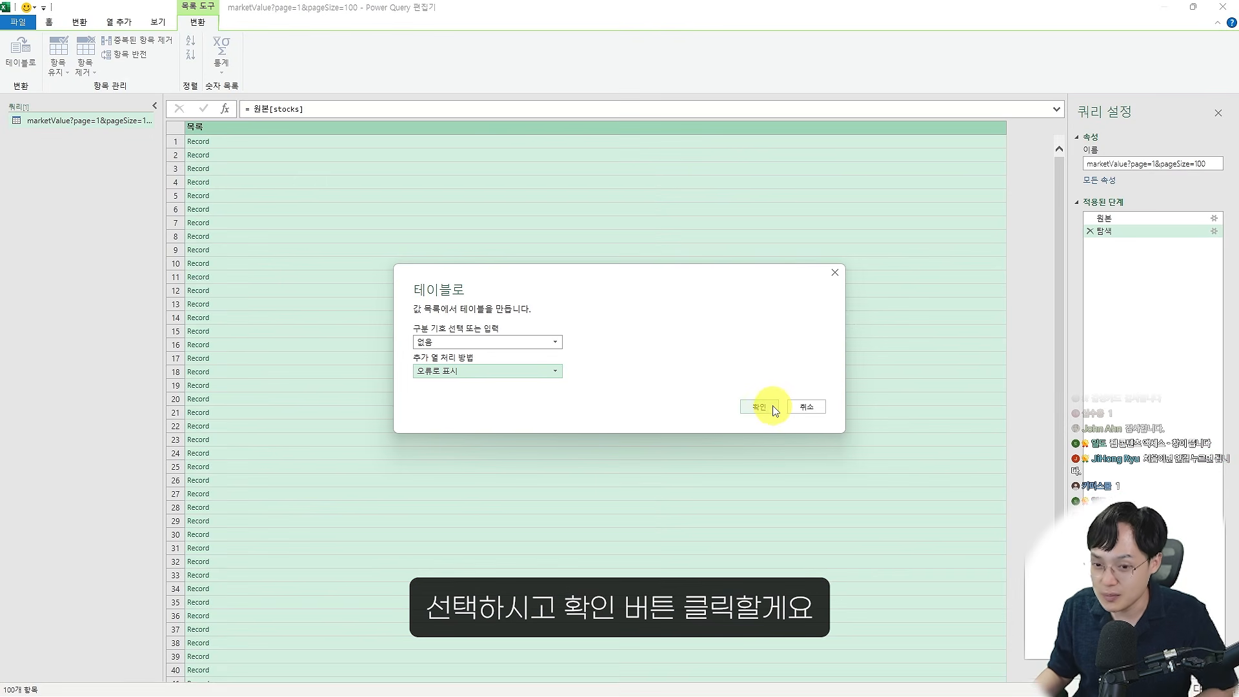
left_click(760, 407)
Preview the first few records of Column1 in the converted table and examine the first record's fields
left_click(257, 187)
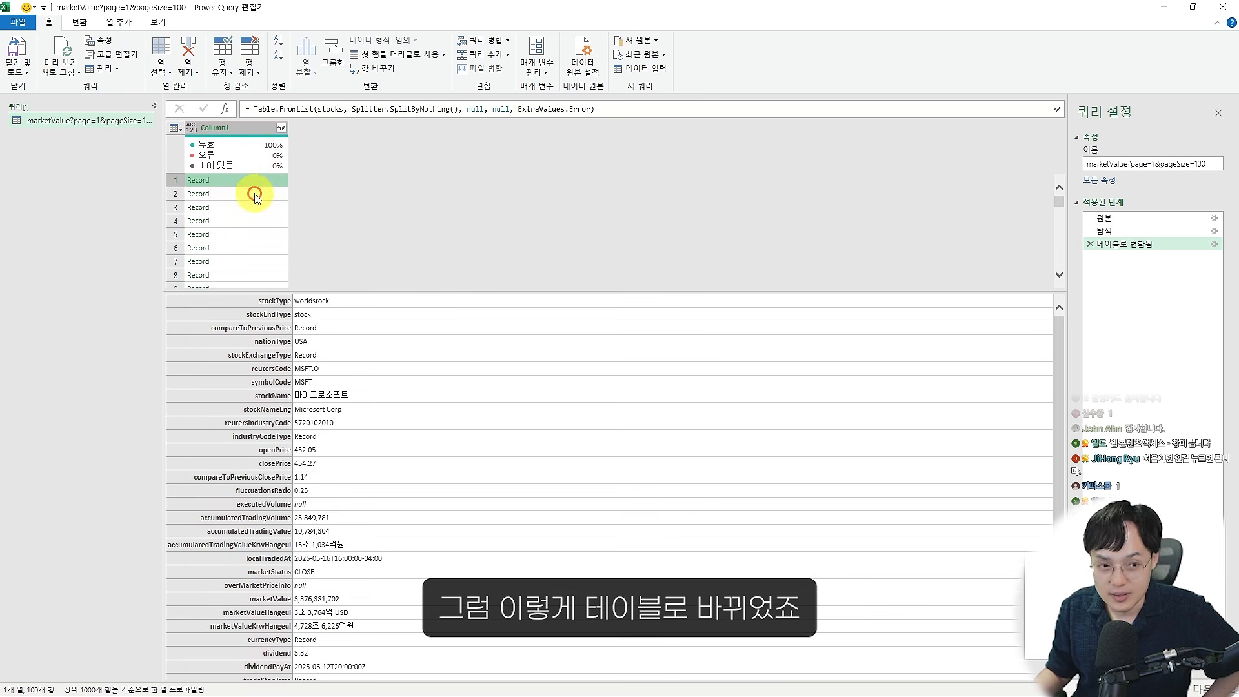
left_click(255, 208)
left_click(259, 185)
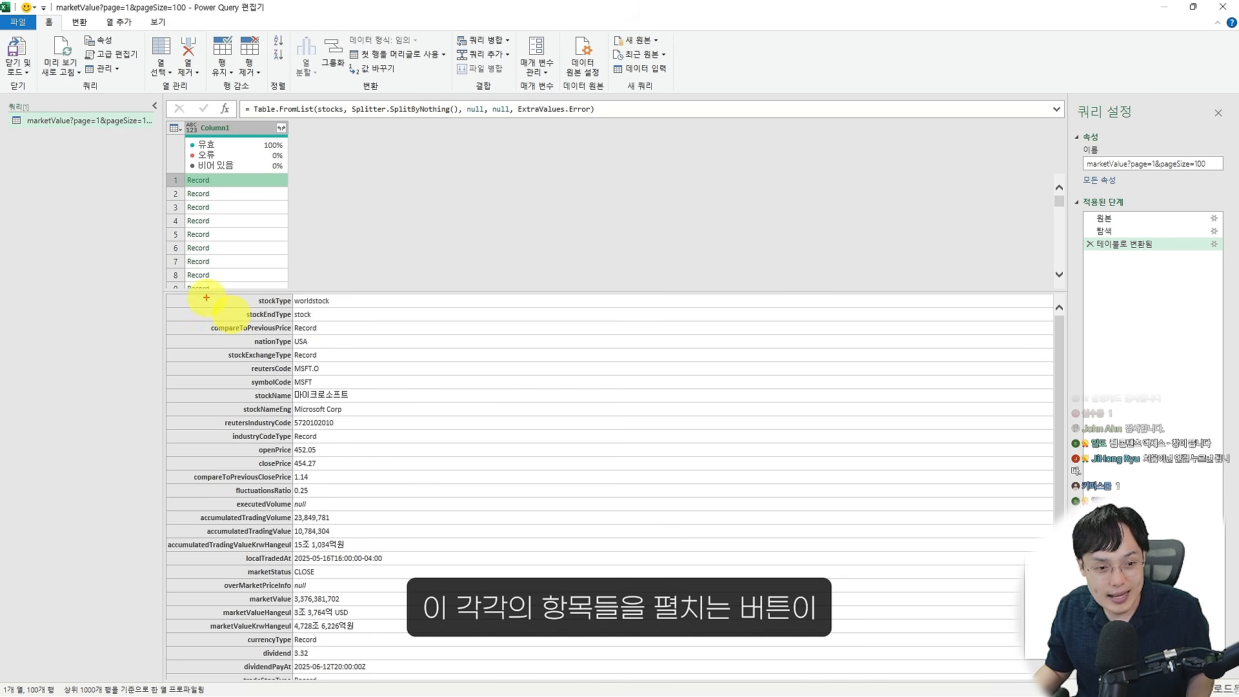
left_click_drag(203, 295, 505, 642)
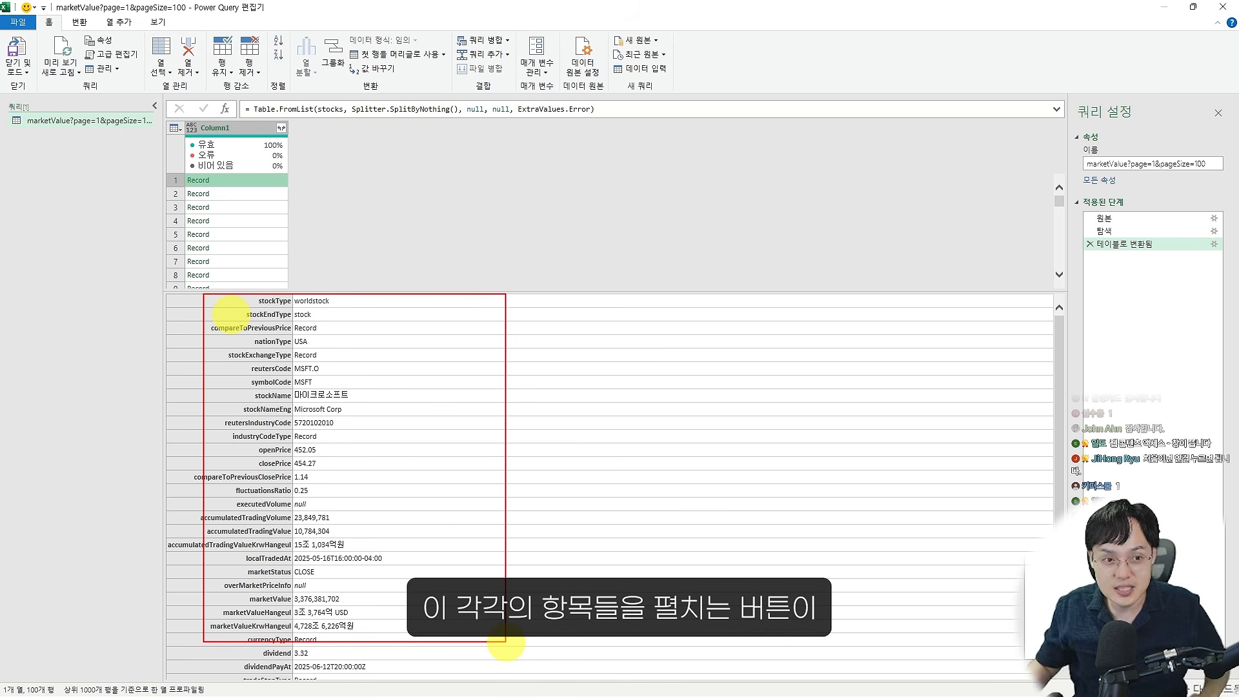
key("Escape")
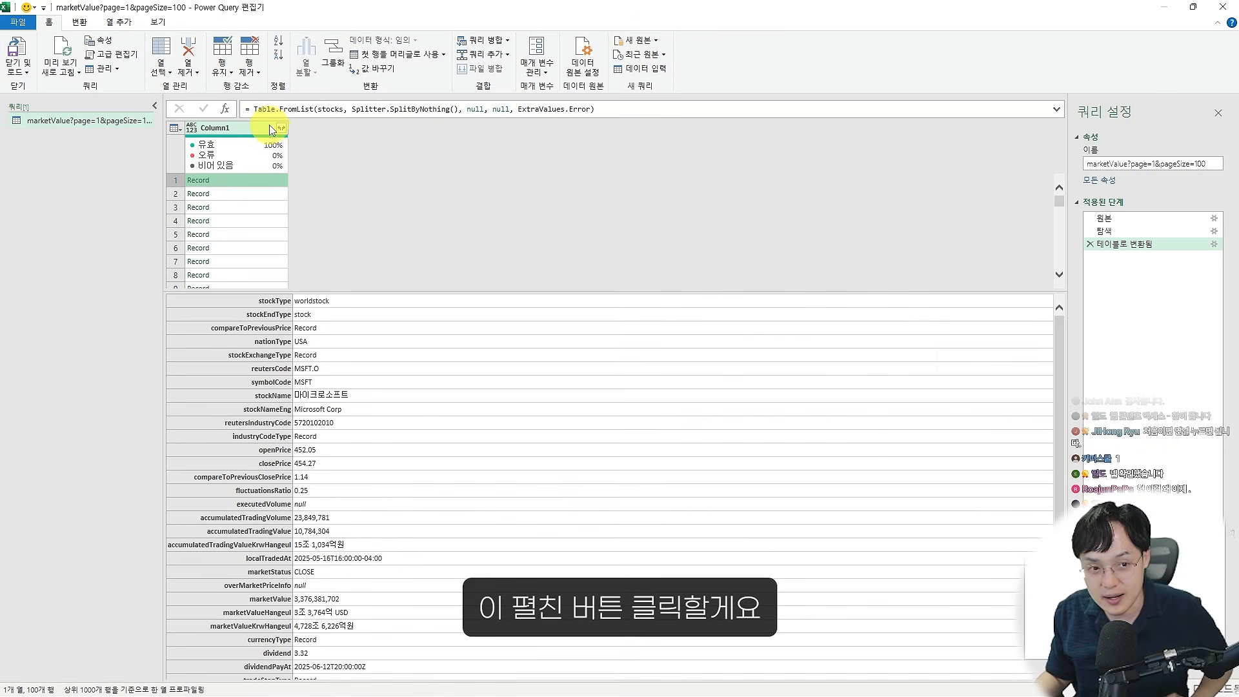
Expand Column1 into all of its fields without using the original column name as prefix
left_click(414, 219)
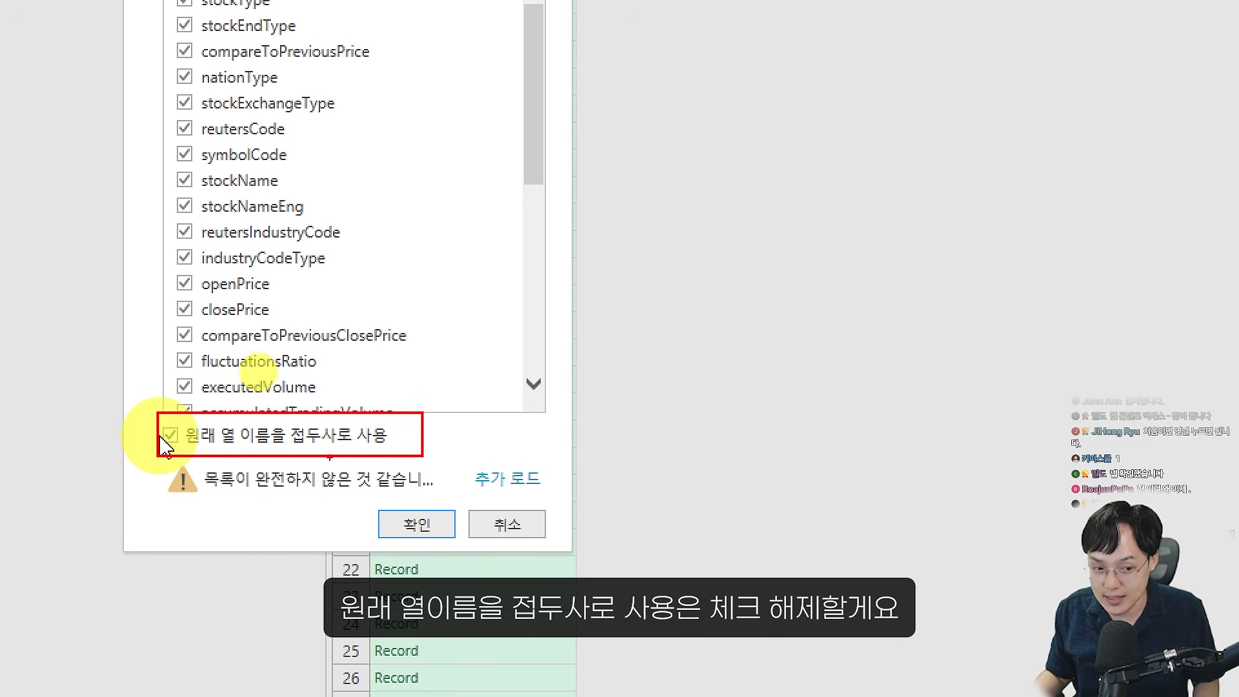
left_click(173, 436)
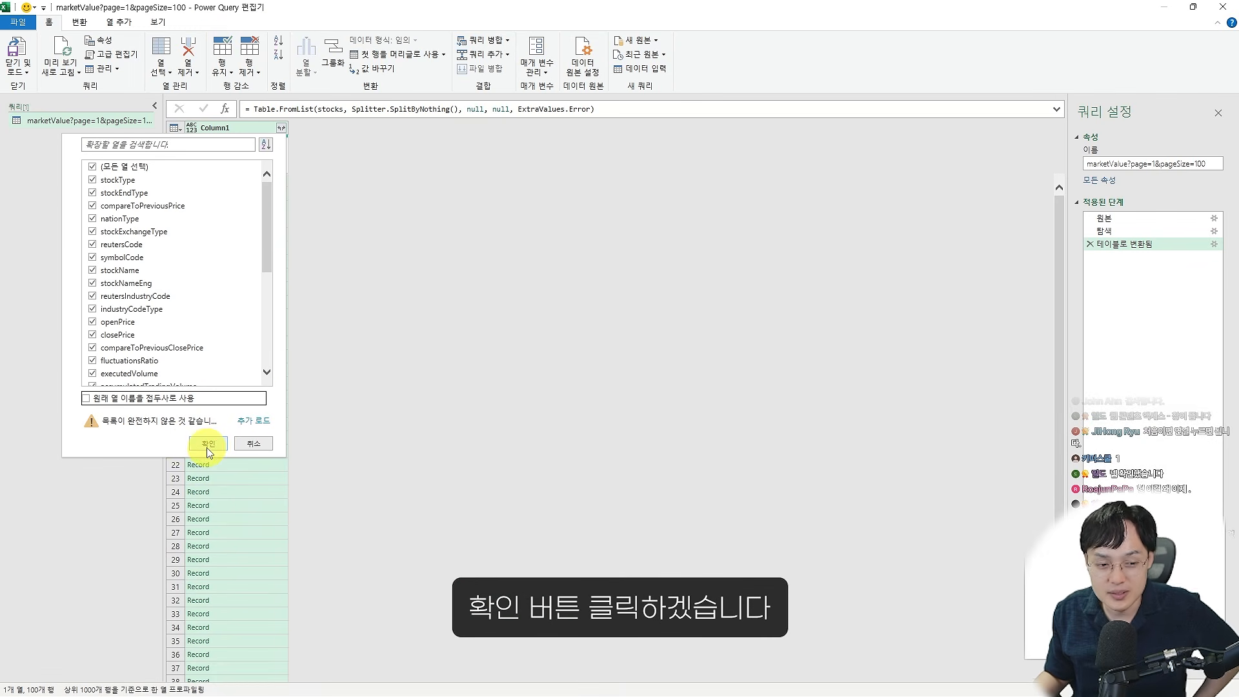
left_click(208, 446)
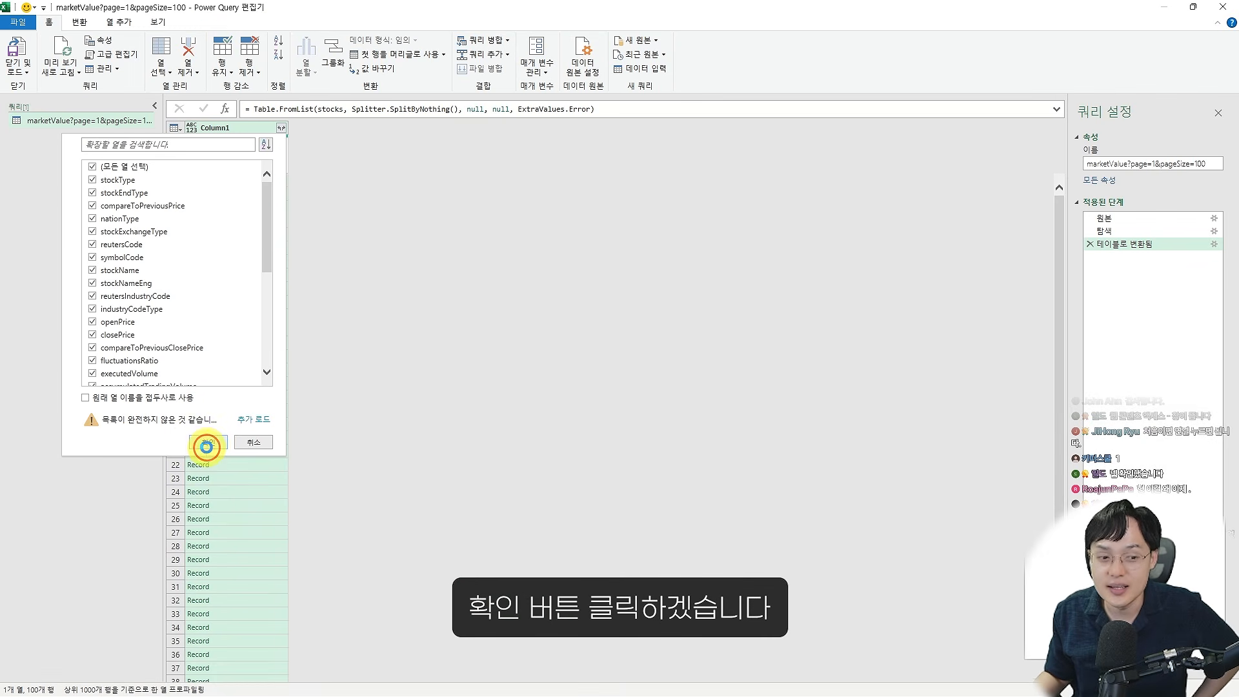
Enlarge the data preview grid and look through the rows and columns of the expanded stock table
left_click(333, 356)
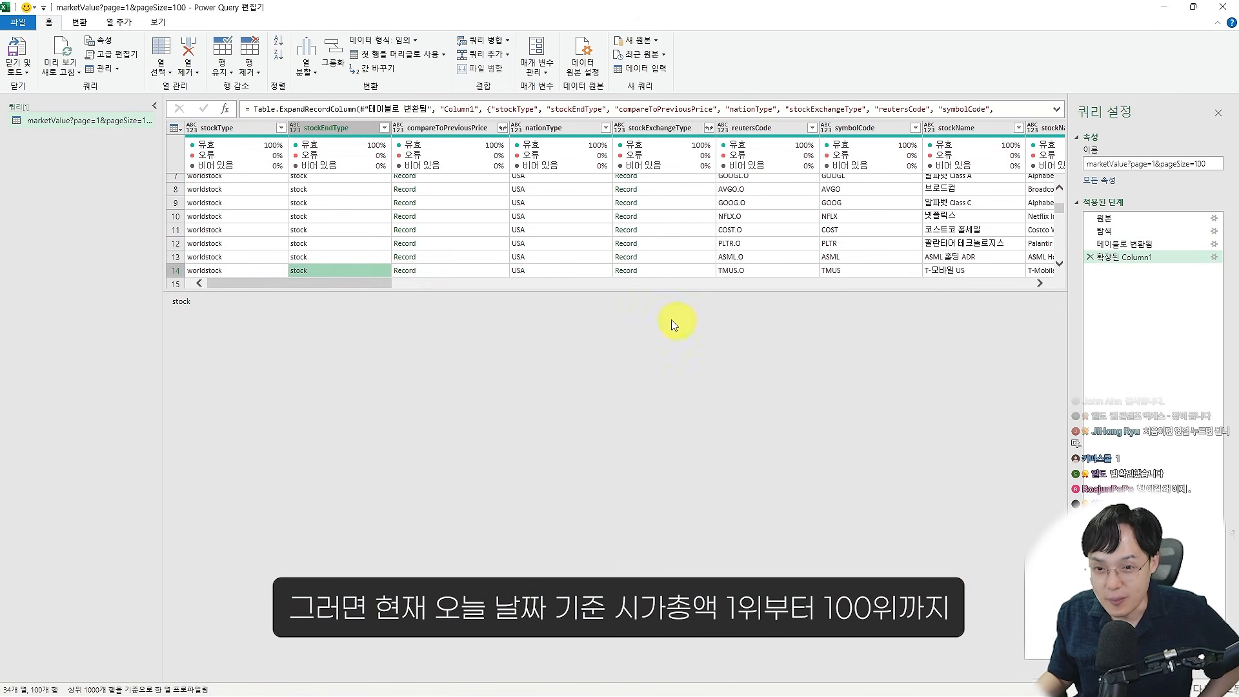
left_click_drag(649, 292, 637, 546)
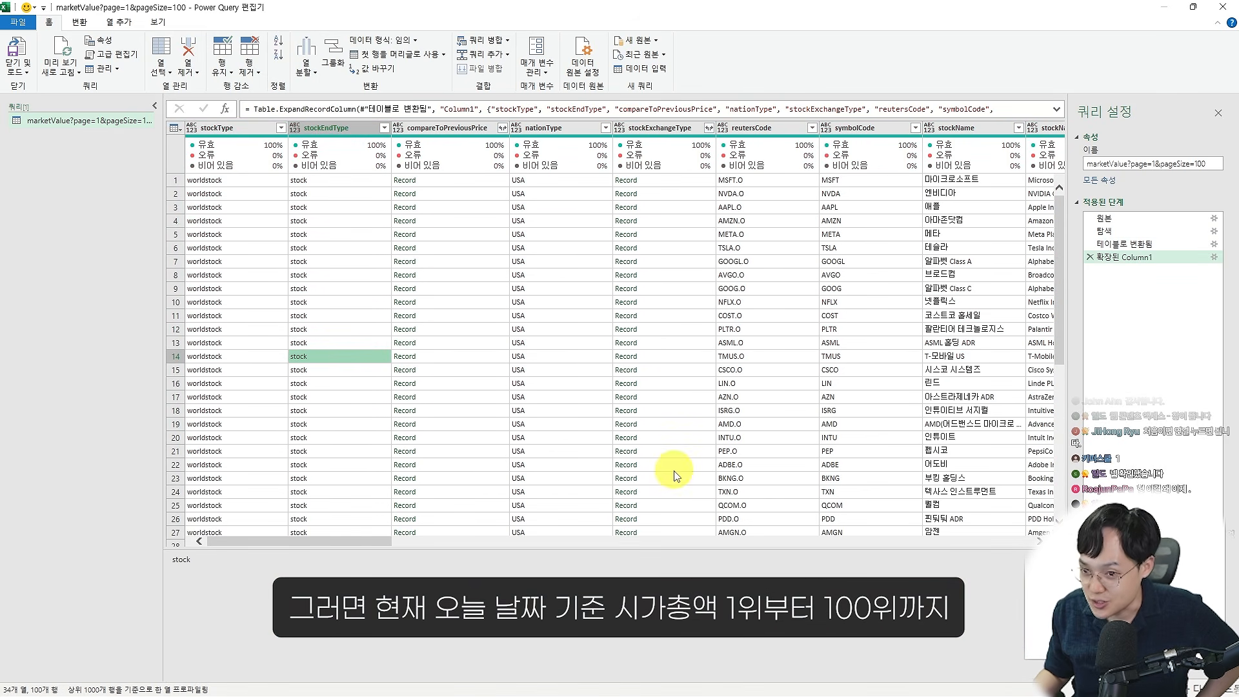
left_click(331, 181)
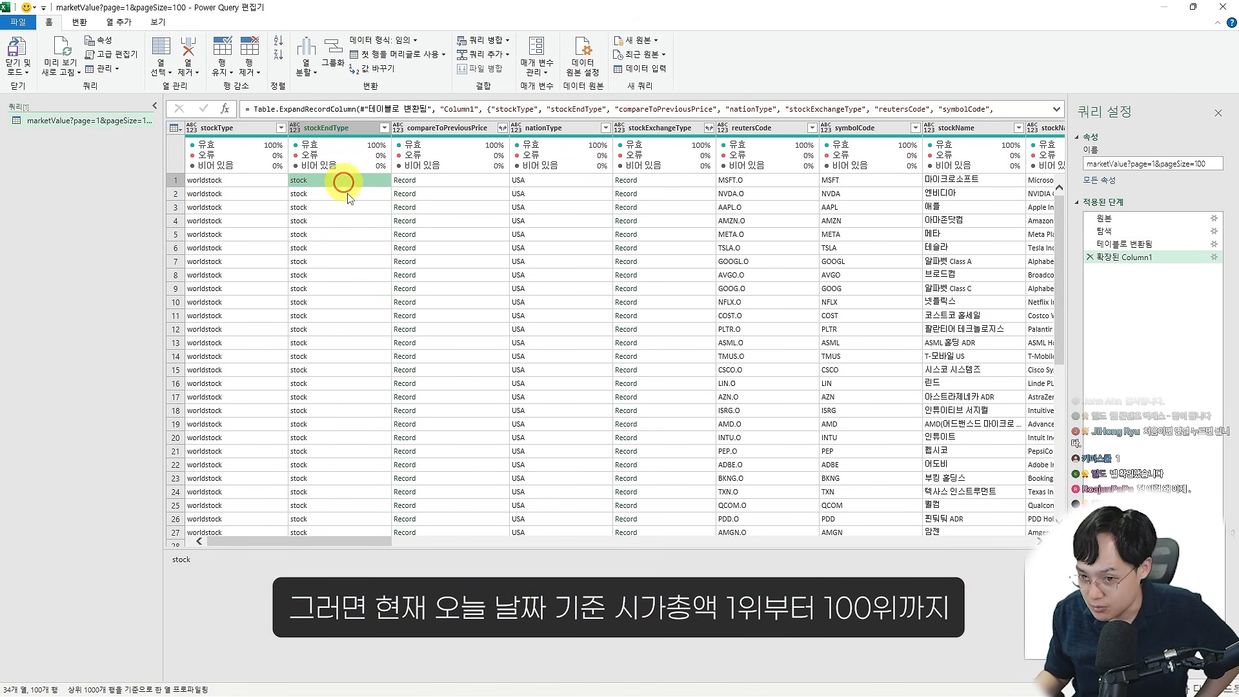
scroll(399, 328, "down", 10)
scroll(399, 348, "up", 10)
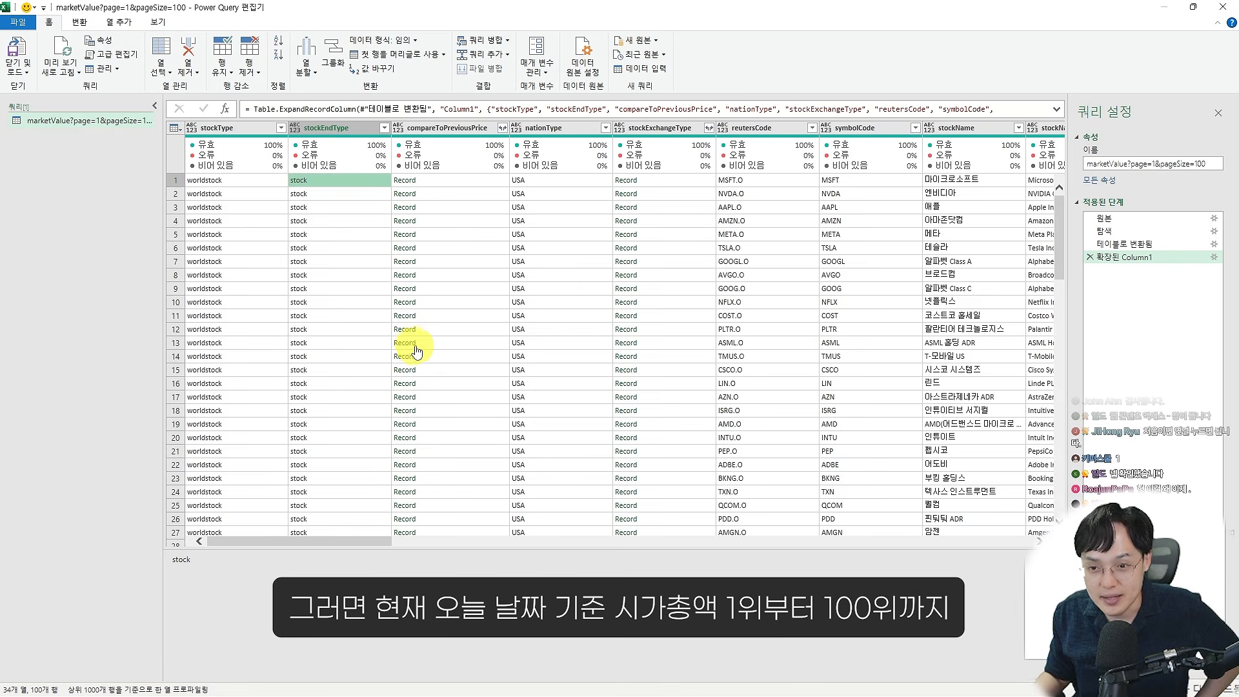
scroll(452, 342, "right", 15)
scroll(562, 332, "left", 10)
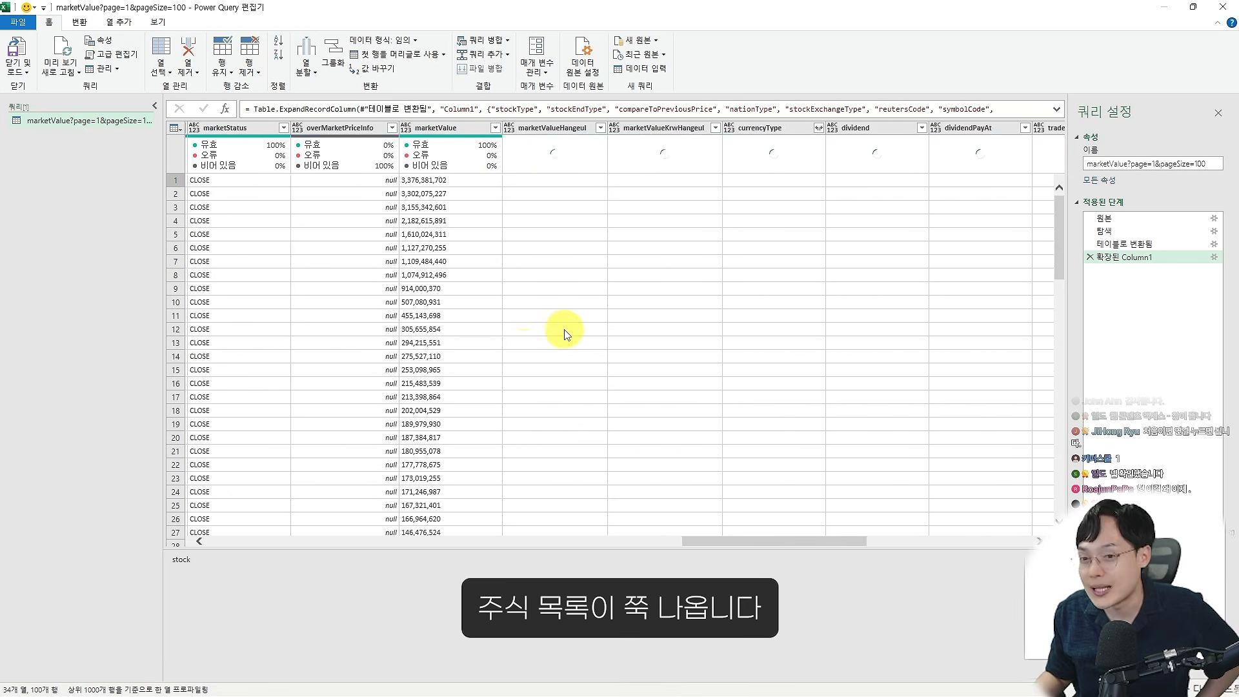
scroll(567, 335, "right", 12)
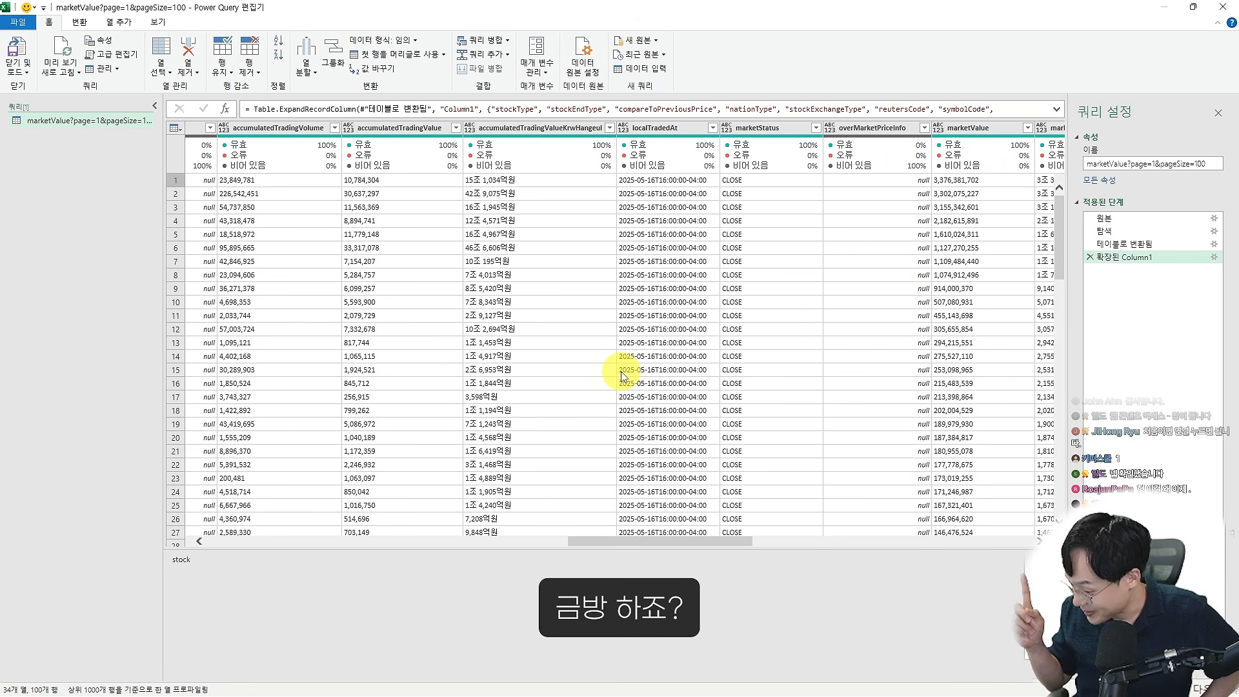
scroll(623, 375, "left", 10)
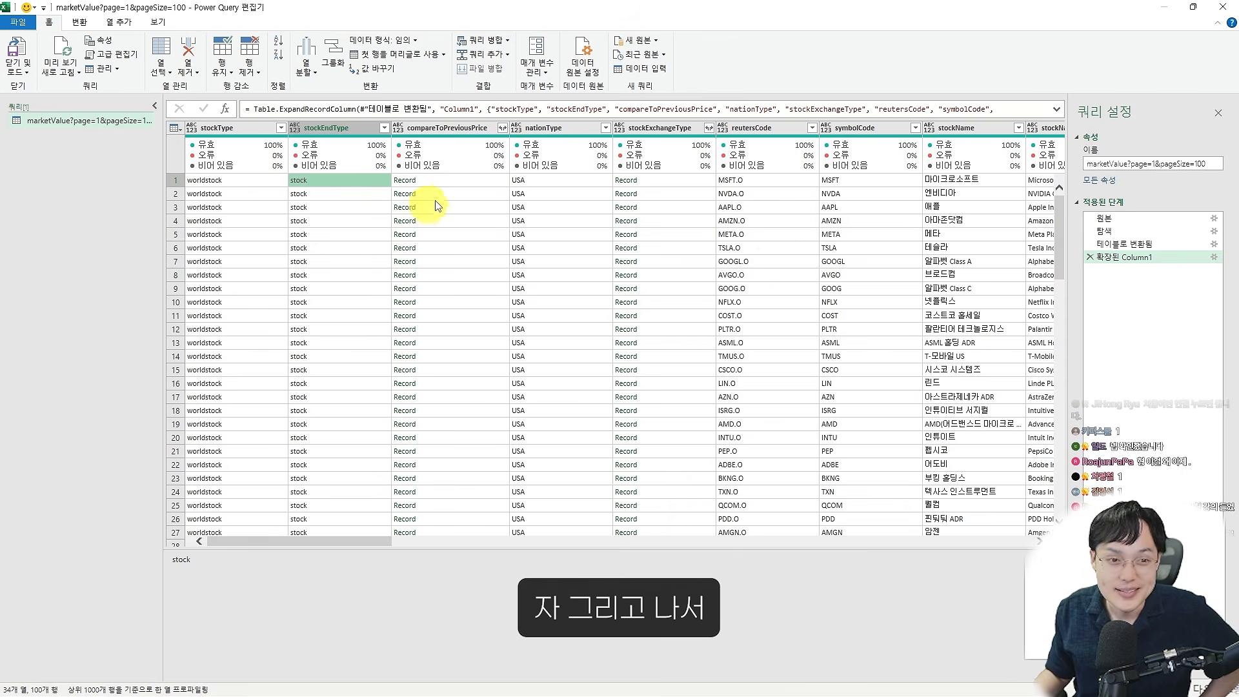
Examine which columns hold nested records, checking the contents of compareToPreviousPrice and stockExchangeType against the plain stockEndType value
left_click(450, 180)
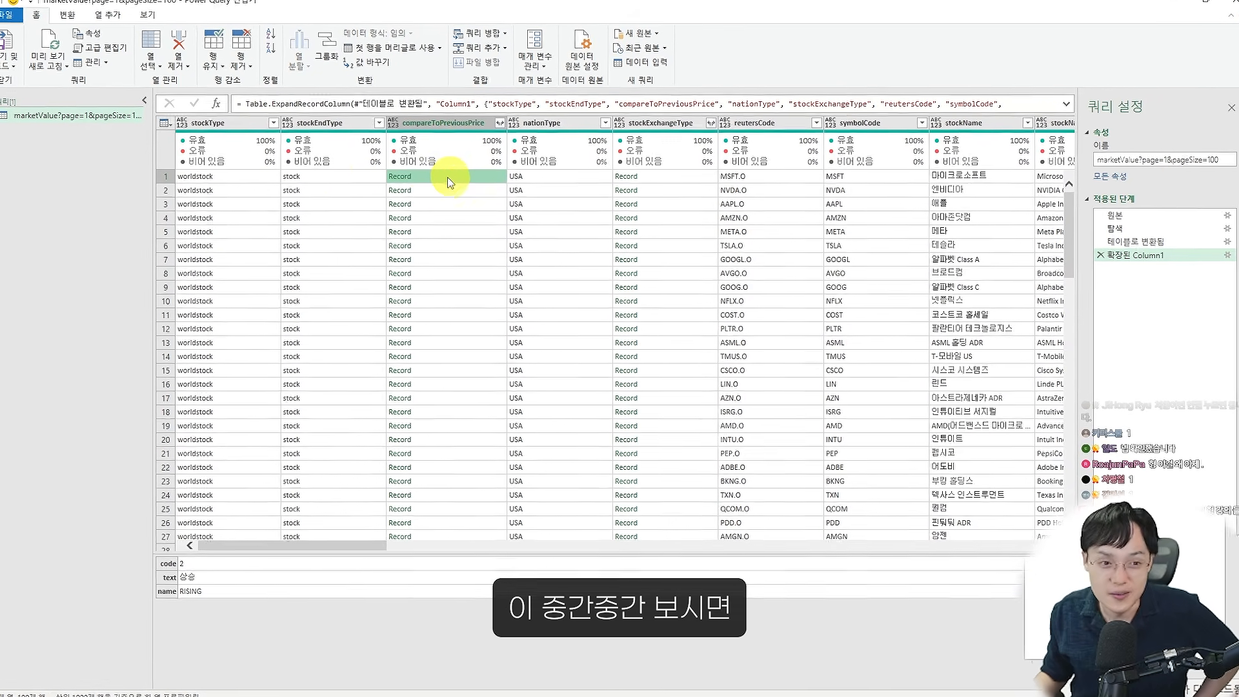
left_click(329, 180)
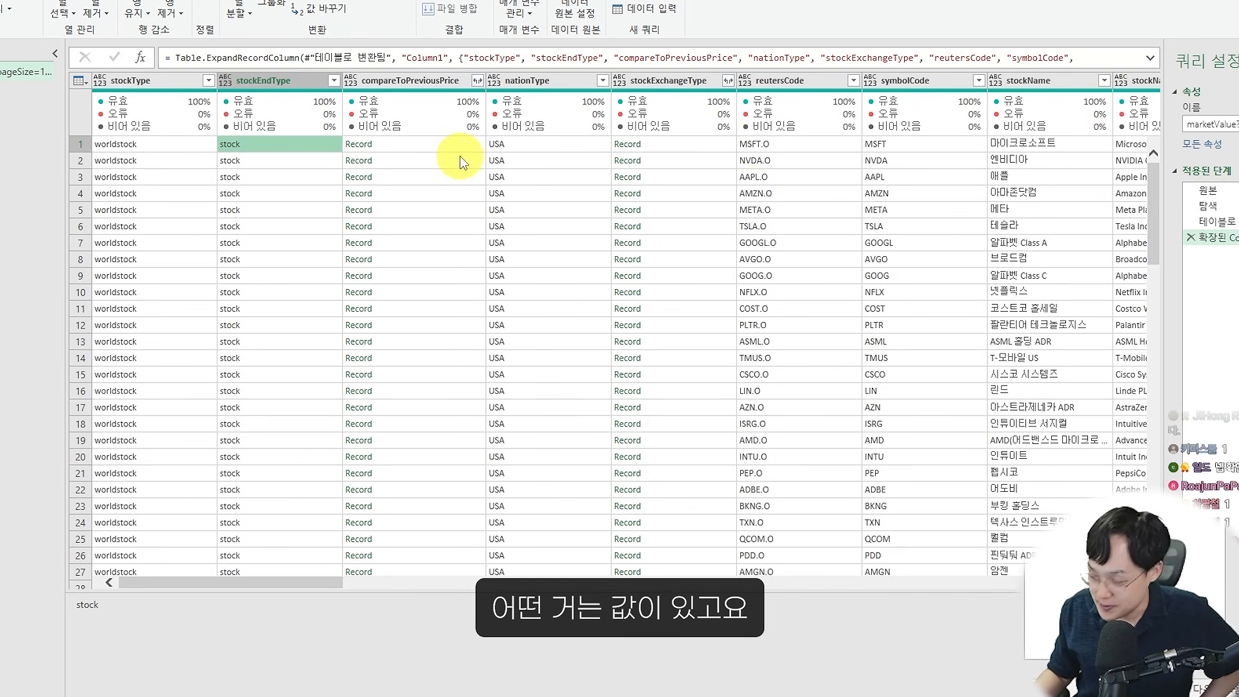
left_click(681, 144)
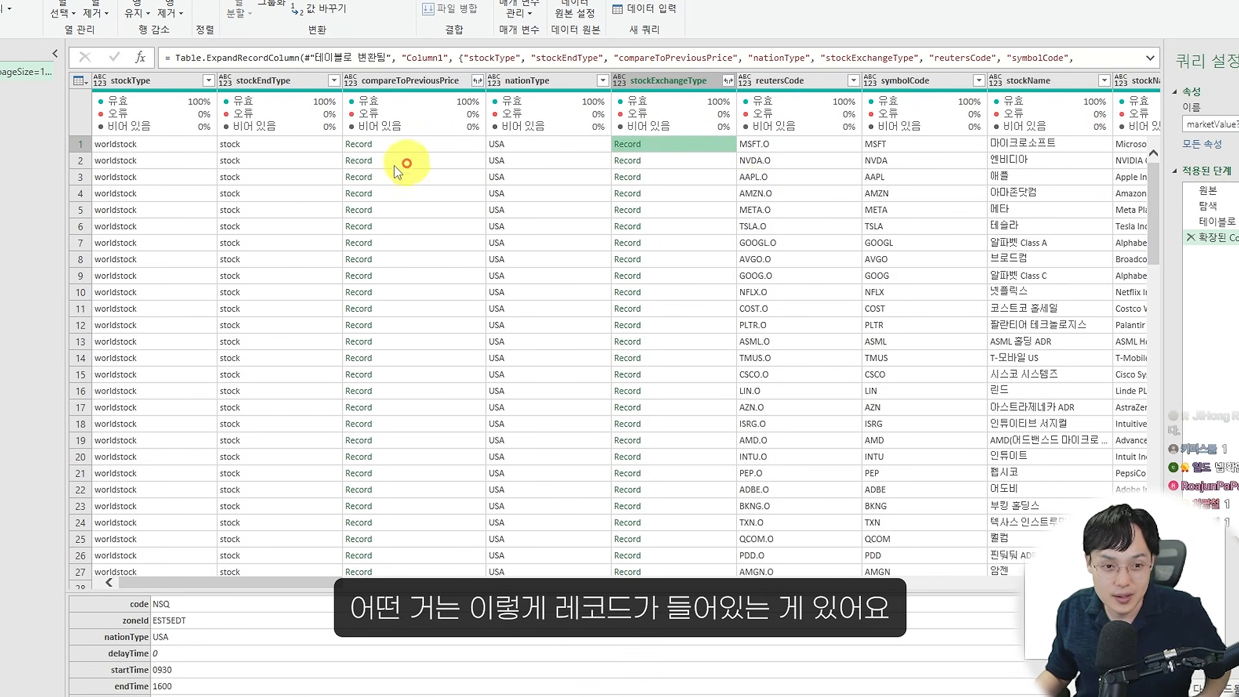
left_click(423, 146)
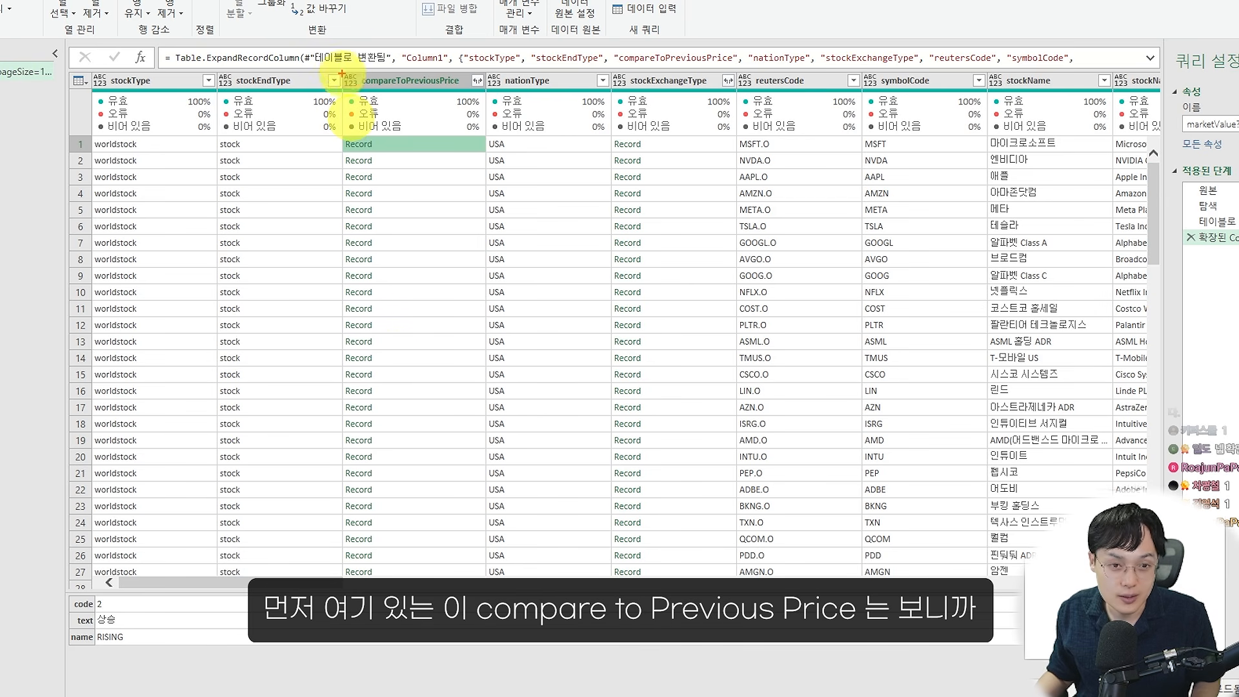
mouse_move(342, 63)
left_mouse_down()
mouse_move(401, 152)
mouse_move(502, 445)
left_mouse_up()
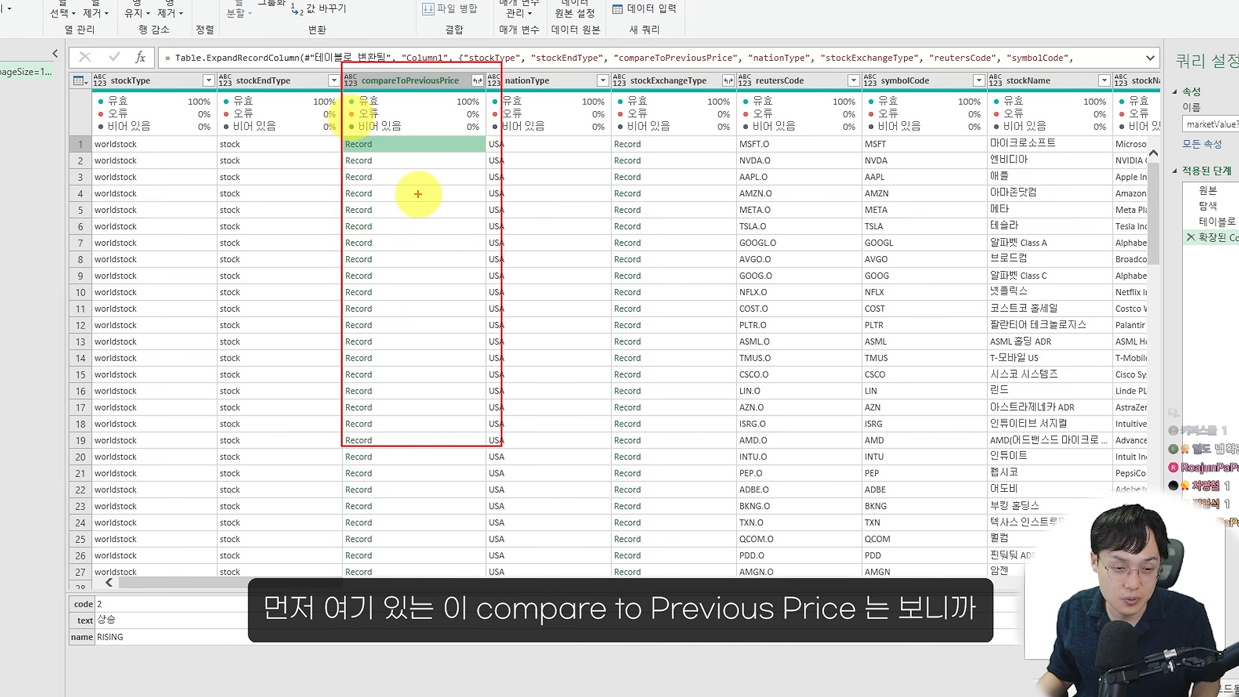
left_click(393, 146)
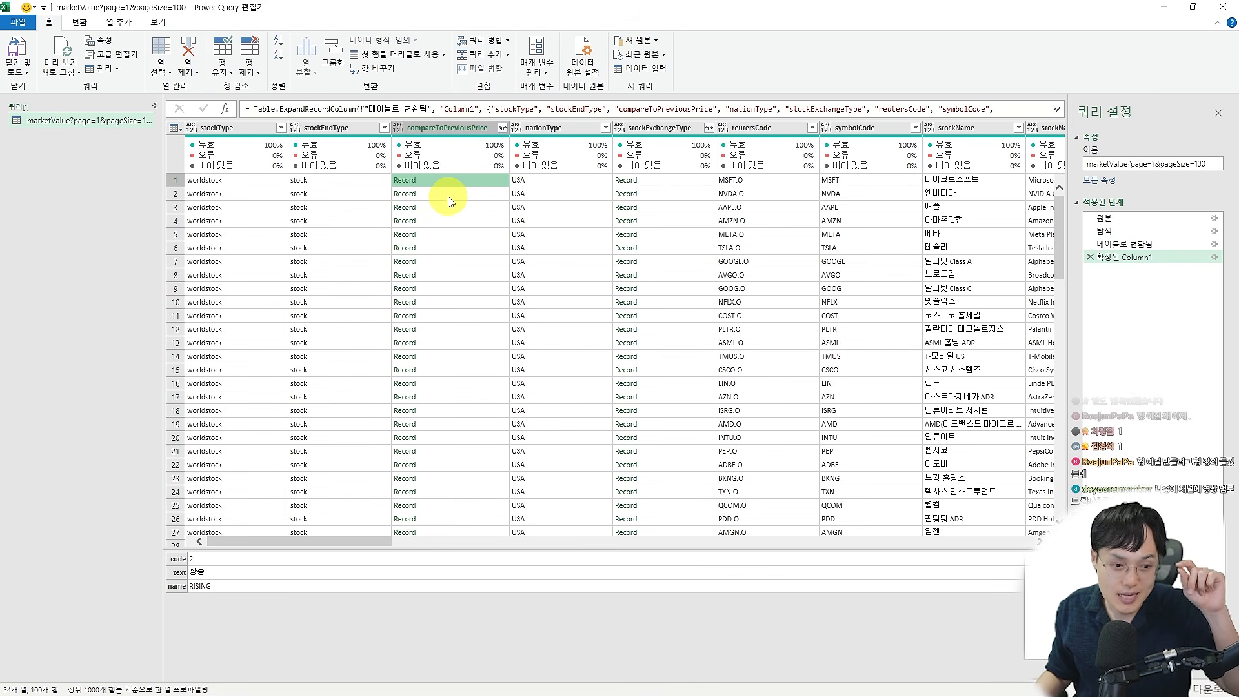
left_click_drag(448, 204, 453, 338)
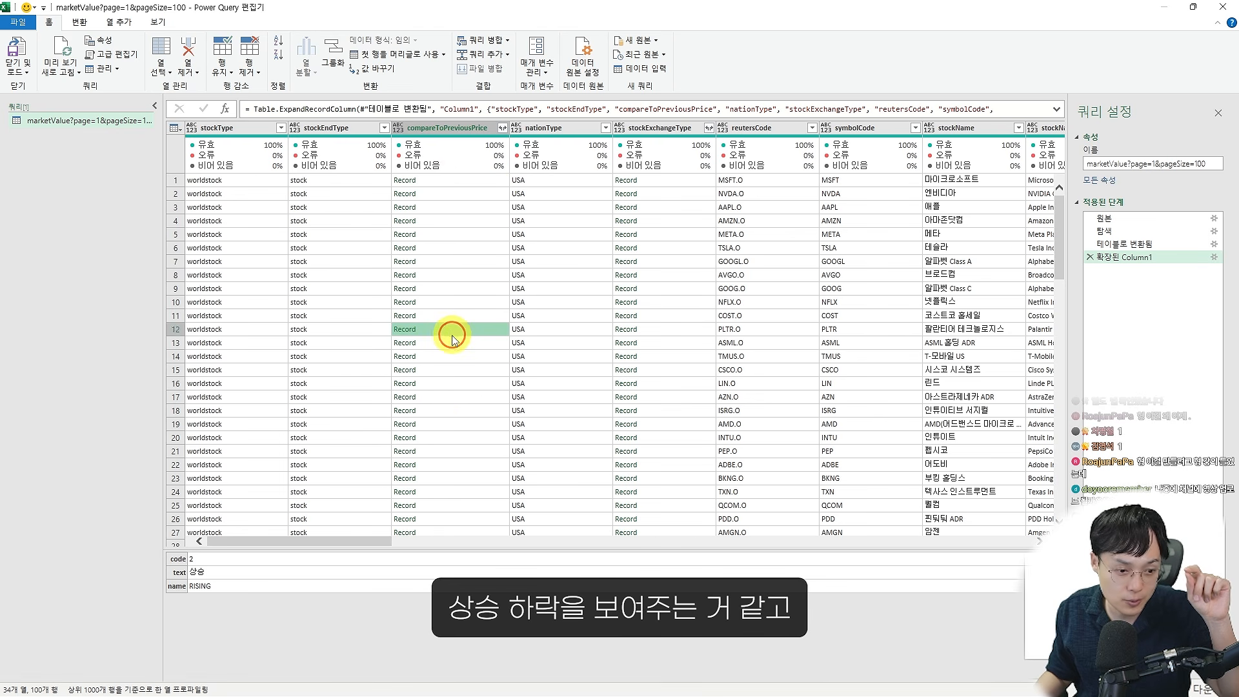
left_click(673, 183)
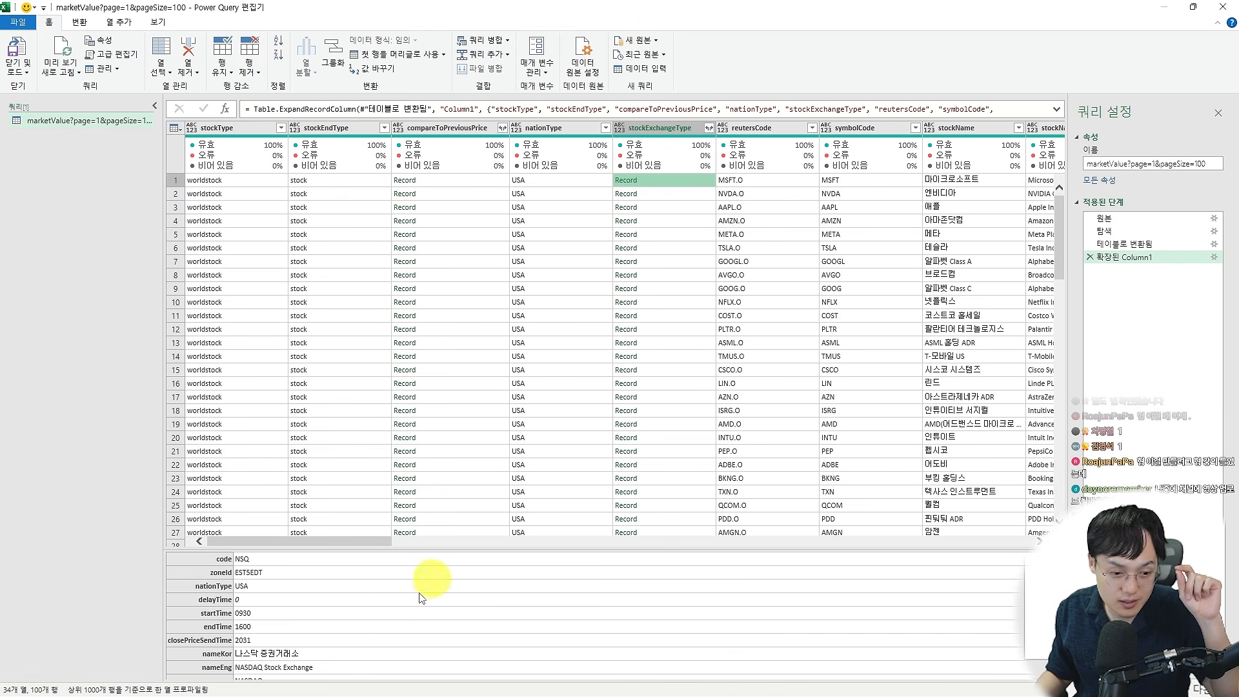
Enlarge the record preview to examine all stockExchangeType fields, and inspect the first row's industryCodeType record
left_click_drag(416, 550, 361, 399)
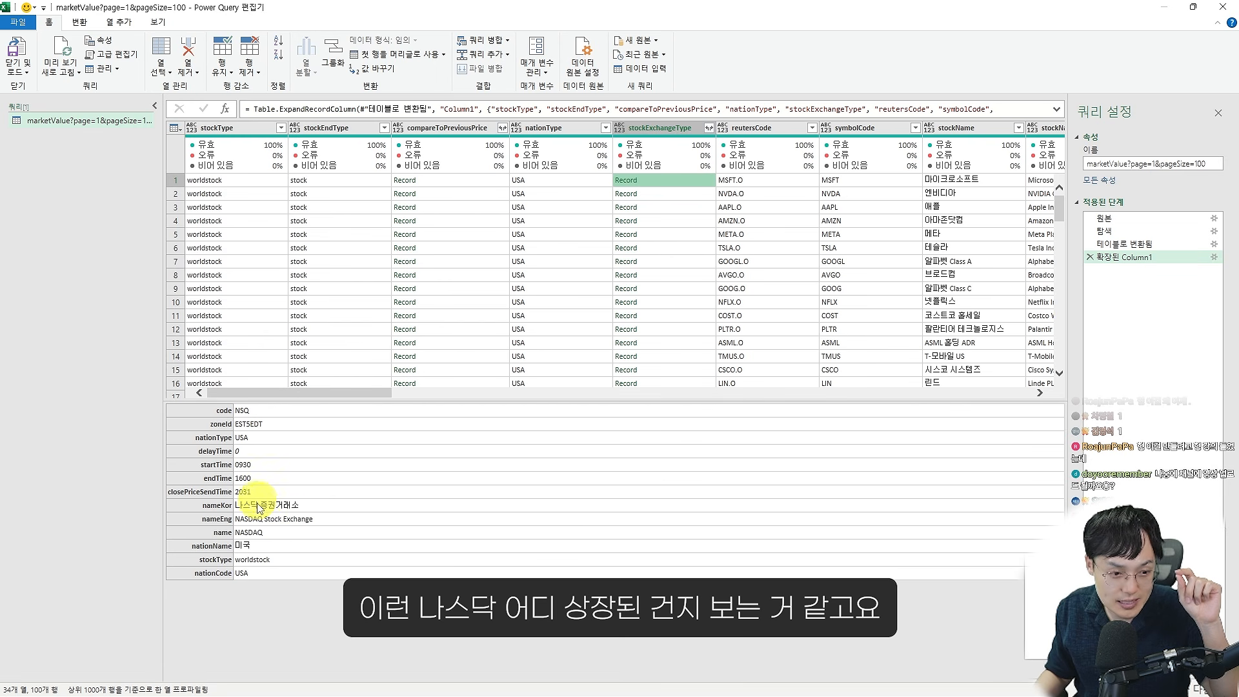
scroll(674, 238, "right", 5)
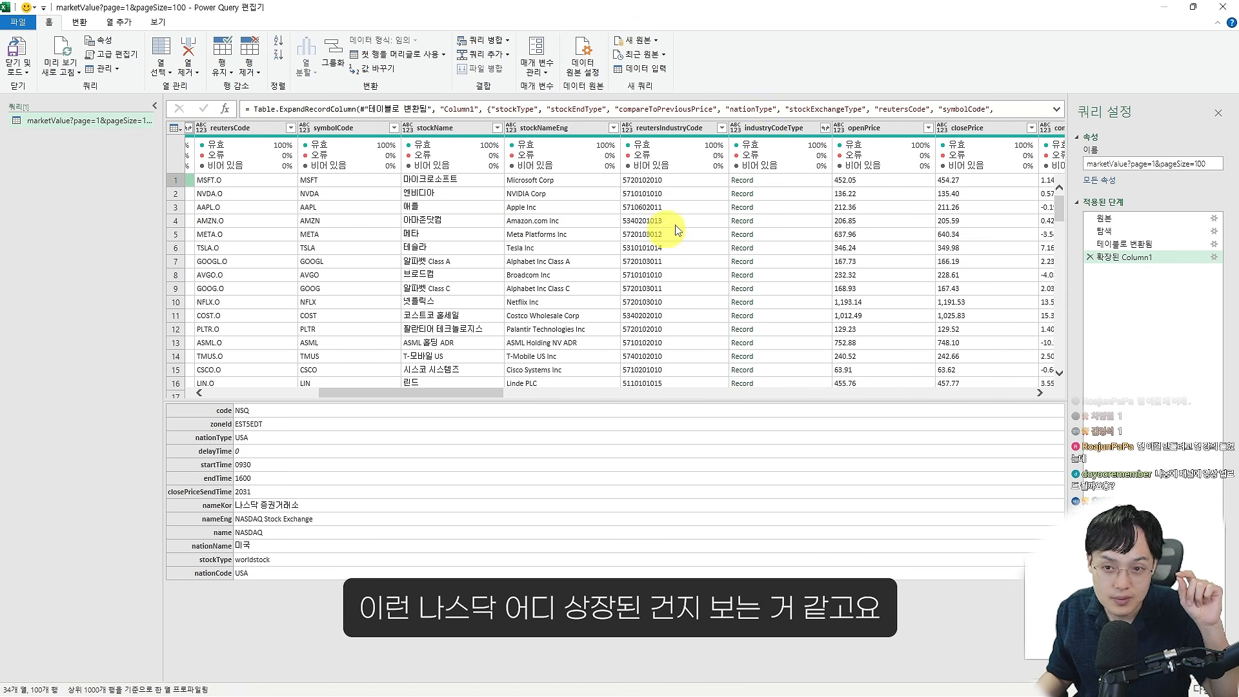
left_click(795, 180)
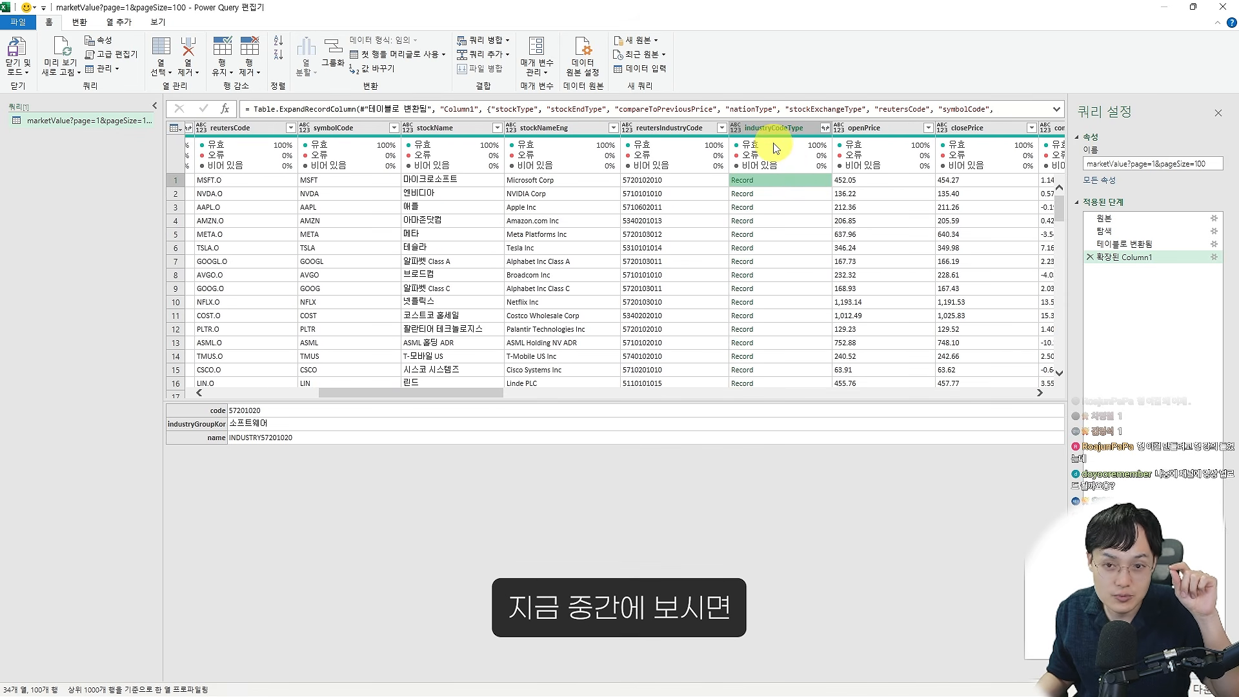
scroll(669, 180, "right", 2)
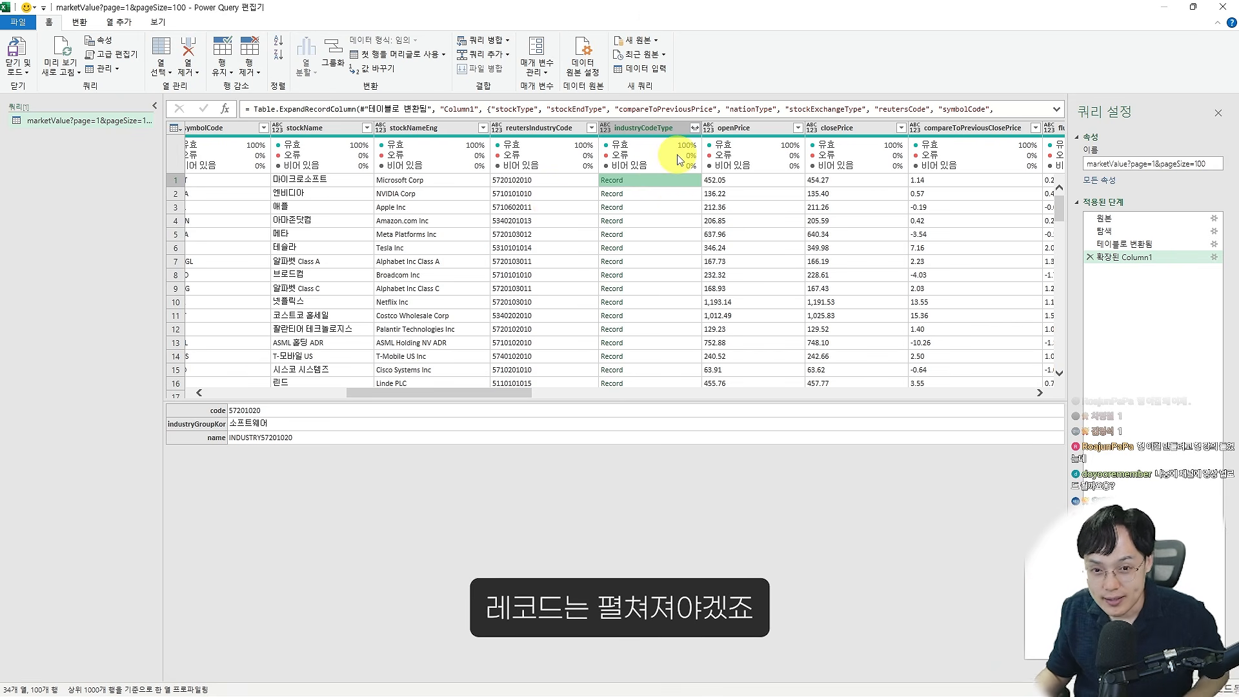
Expand the industryCodeType column into only its industryGroupKor field, without the original column name as prefix
mouse_move(679, 160)
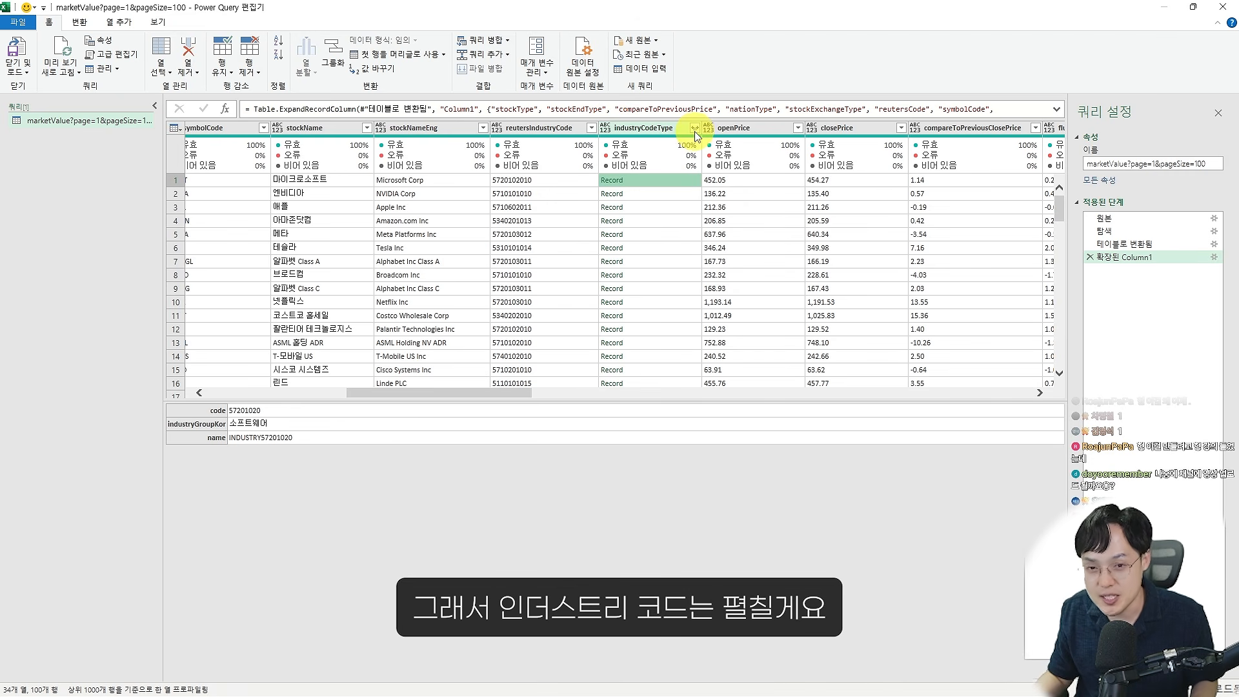
left_click(695, 129)
left_click(677, 131)
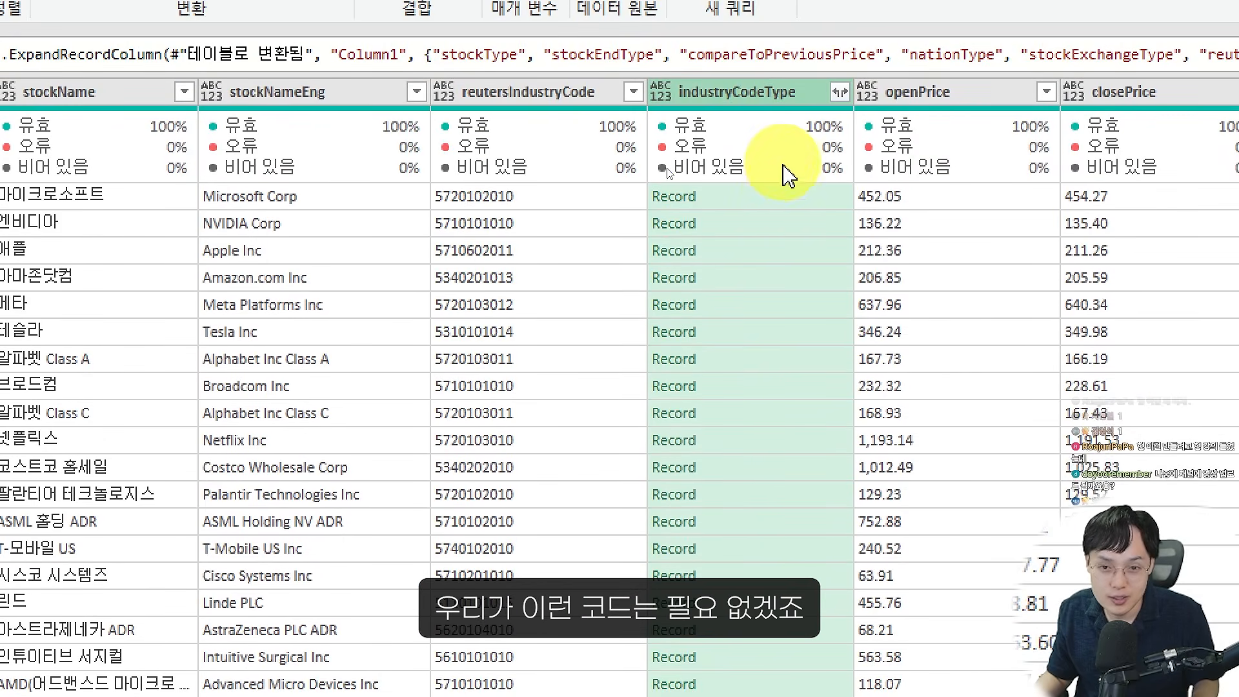
left_click(666, 176)
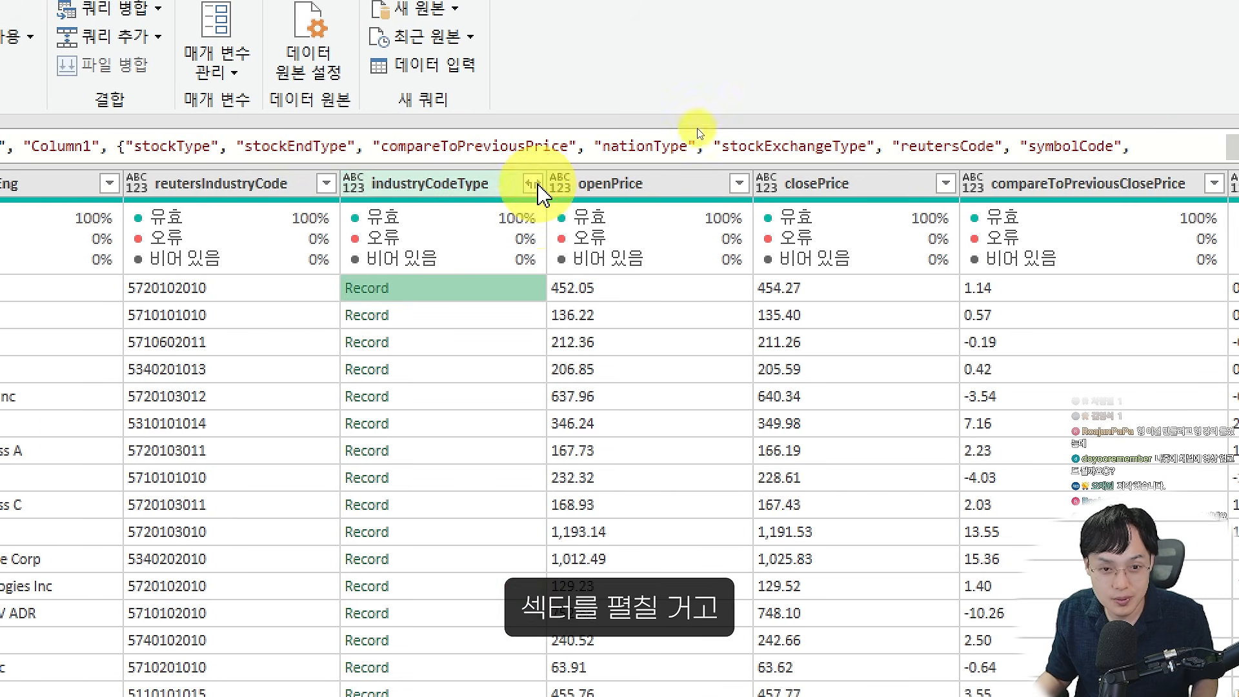
left_click(527, 180)
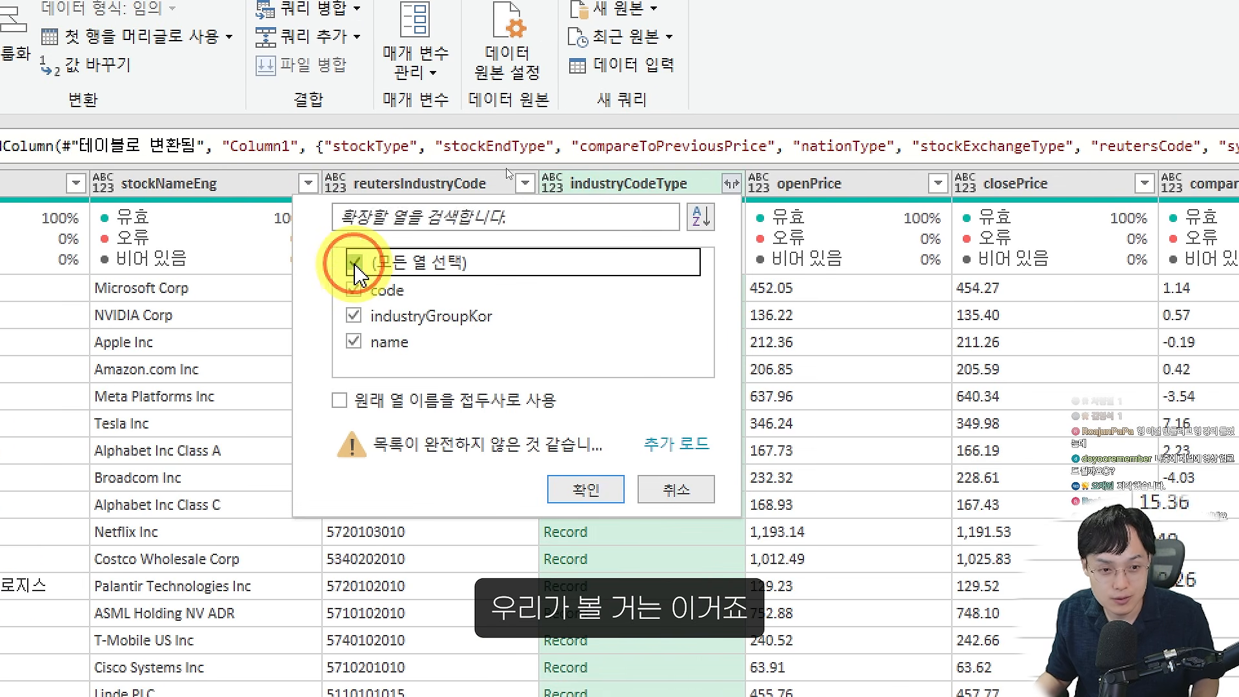
left_click(355, 263)
left_click(361, 318)
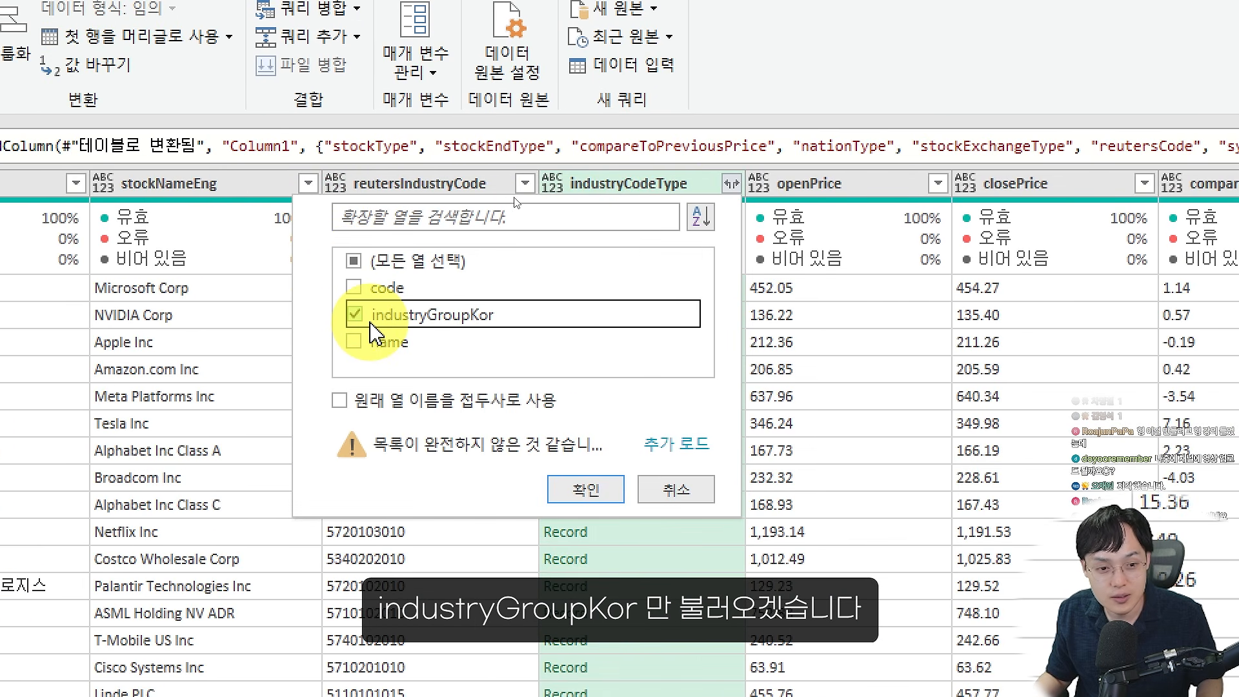
left_click_drag(346, 301, 490, 326)
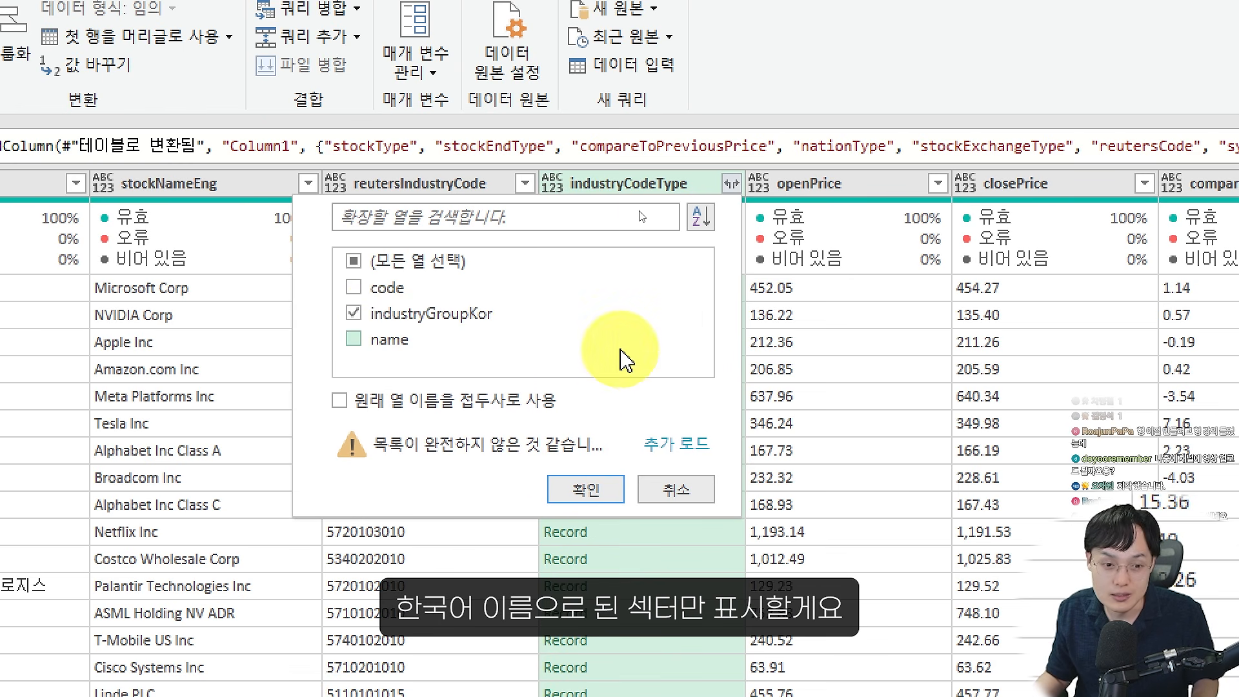
left_click(592, 490)
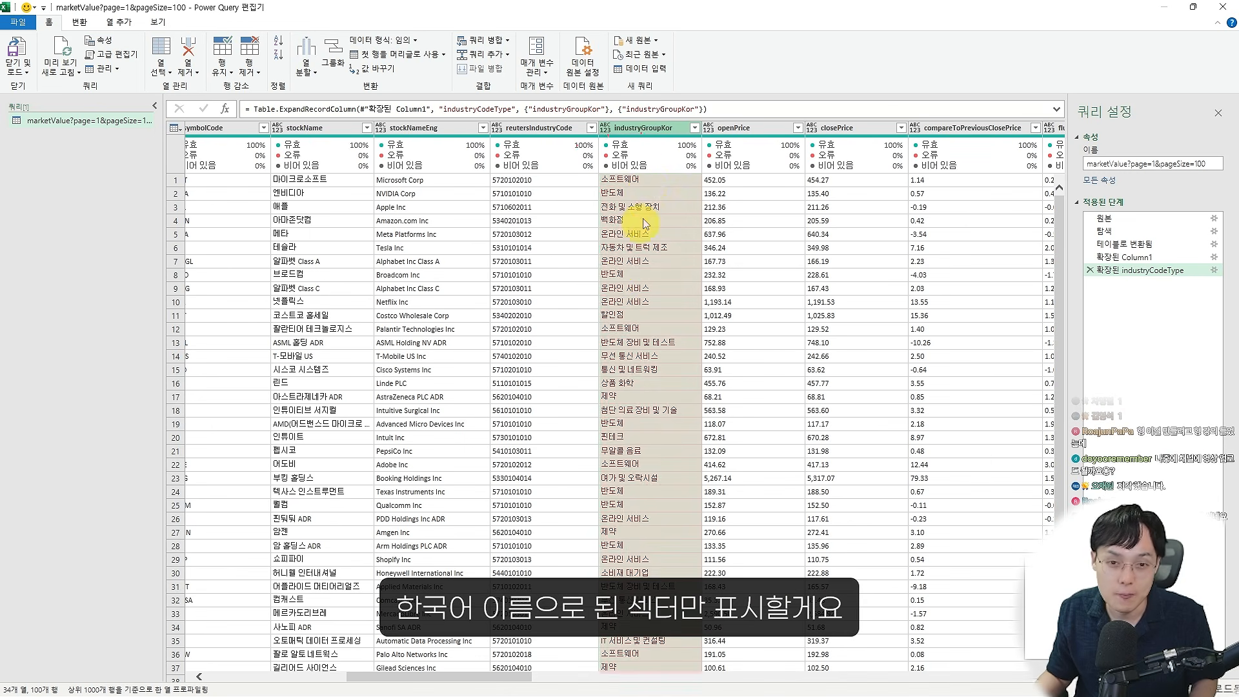
Check the remaining nested columns toward the end of the table, inspecting the tradeStopType and currencyType records in the first row
left_click(639, 207)
scroll(647, 213, "right", 10)
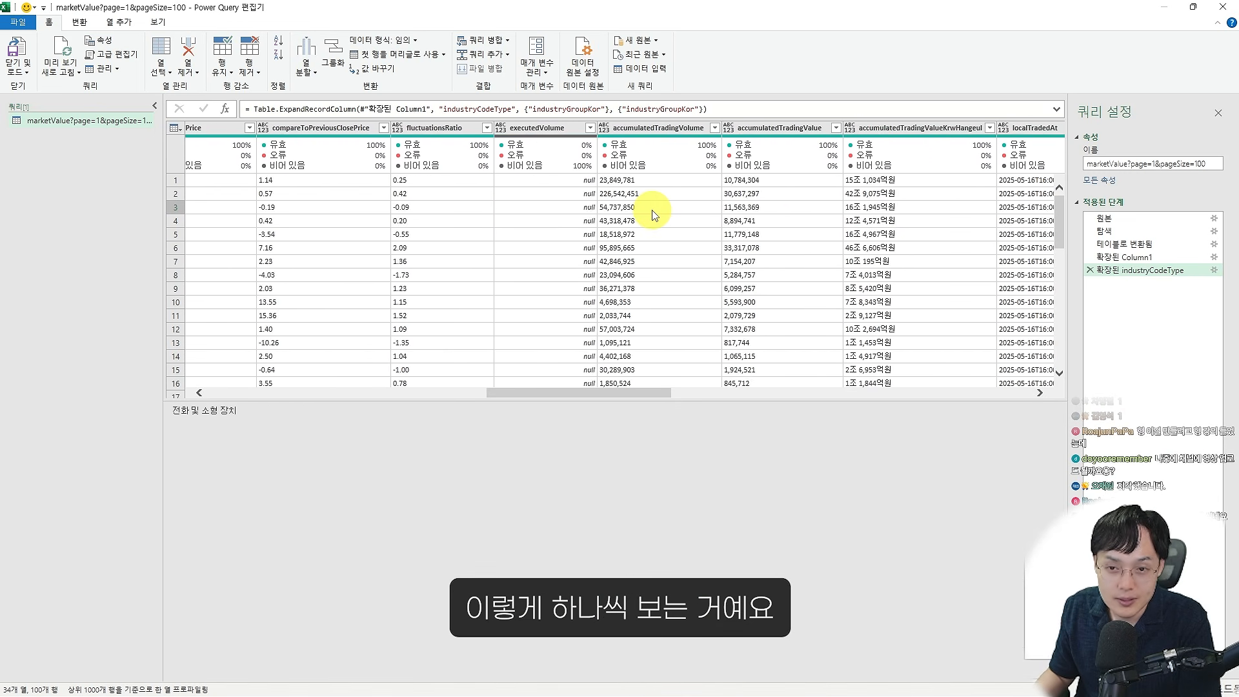
left_click(665, 184)
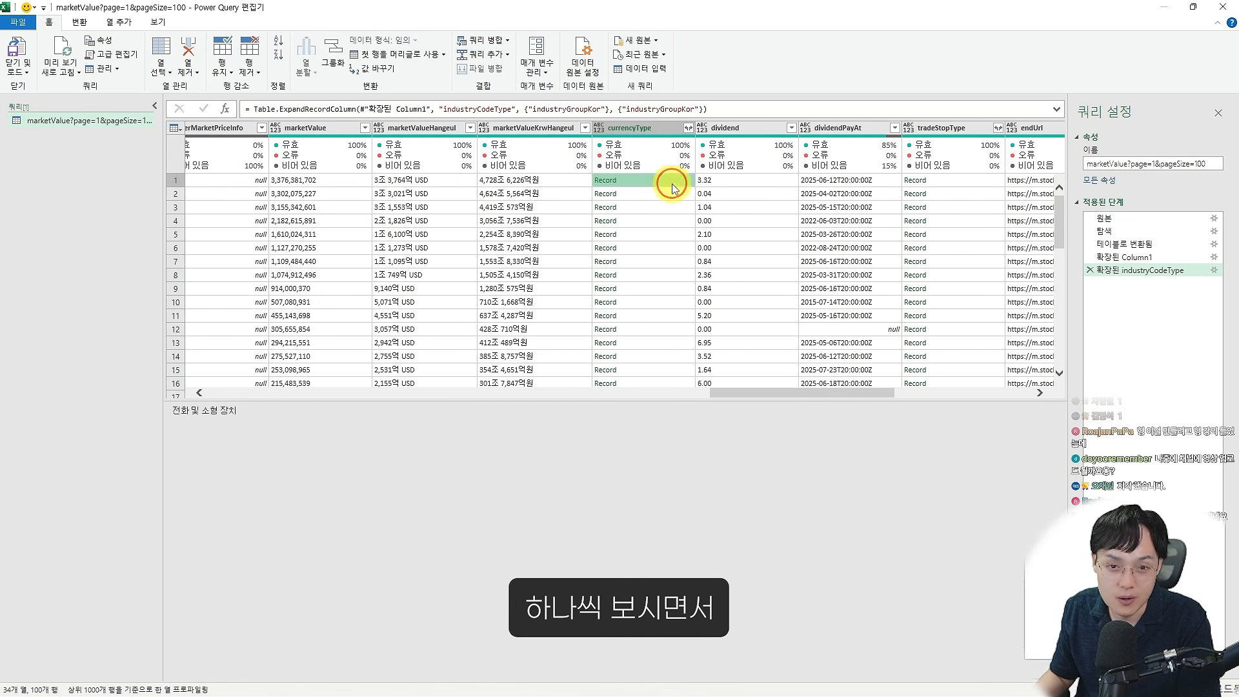
scroll(774, 213, "right", 5)
left_click(717, 191)
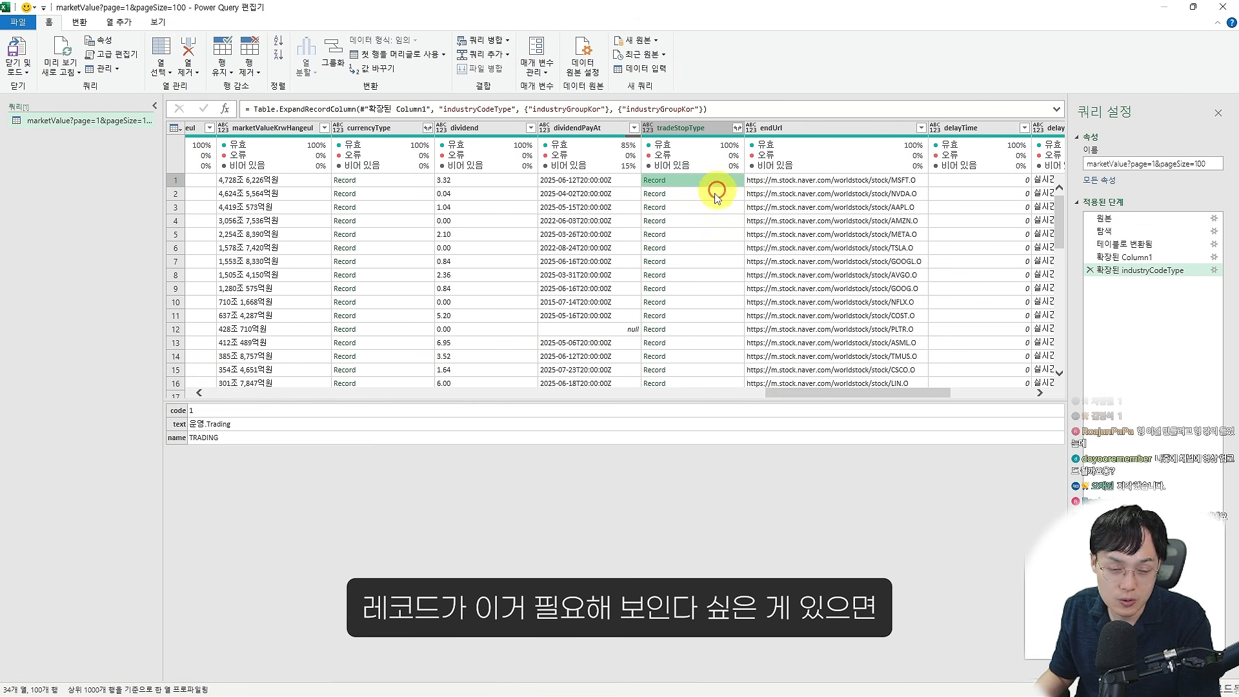
scroll(712, 213, "right", 7)
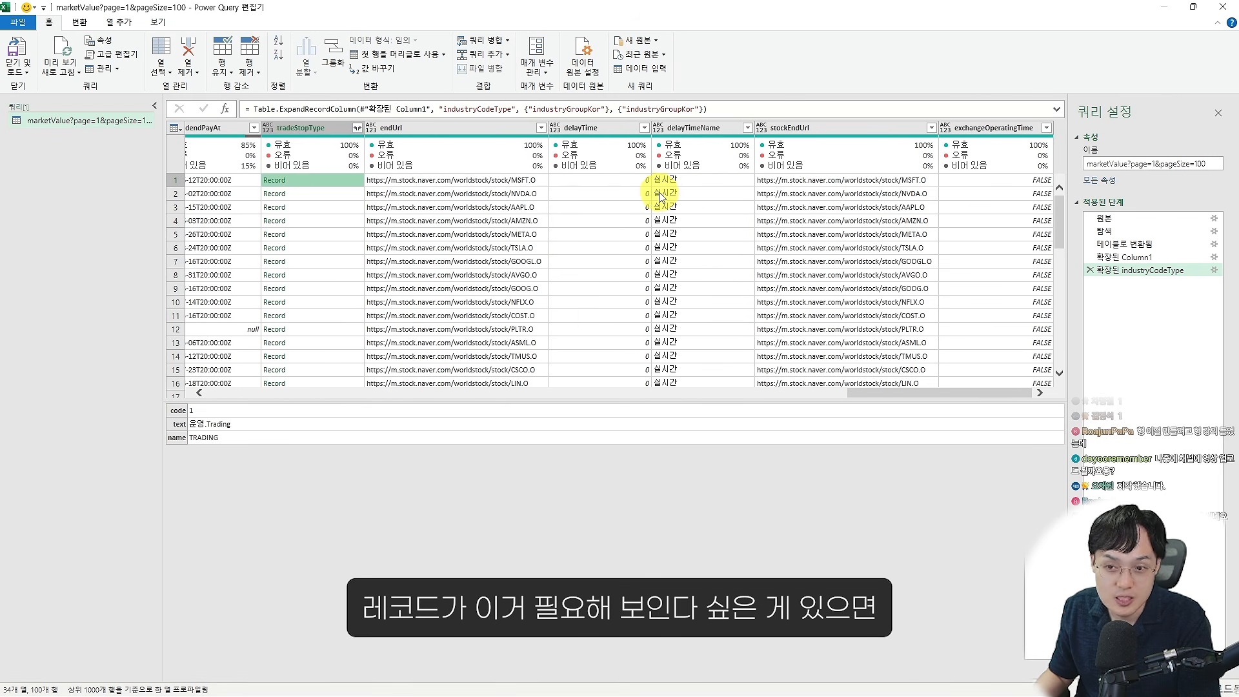
scroll(613, 239, "left", 10)
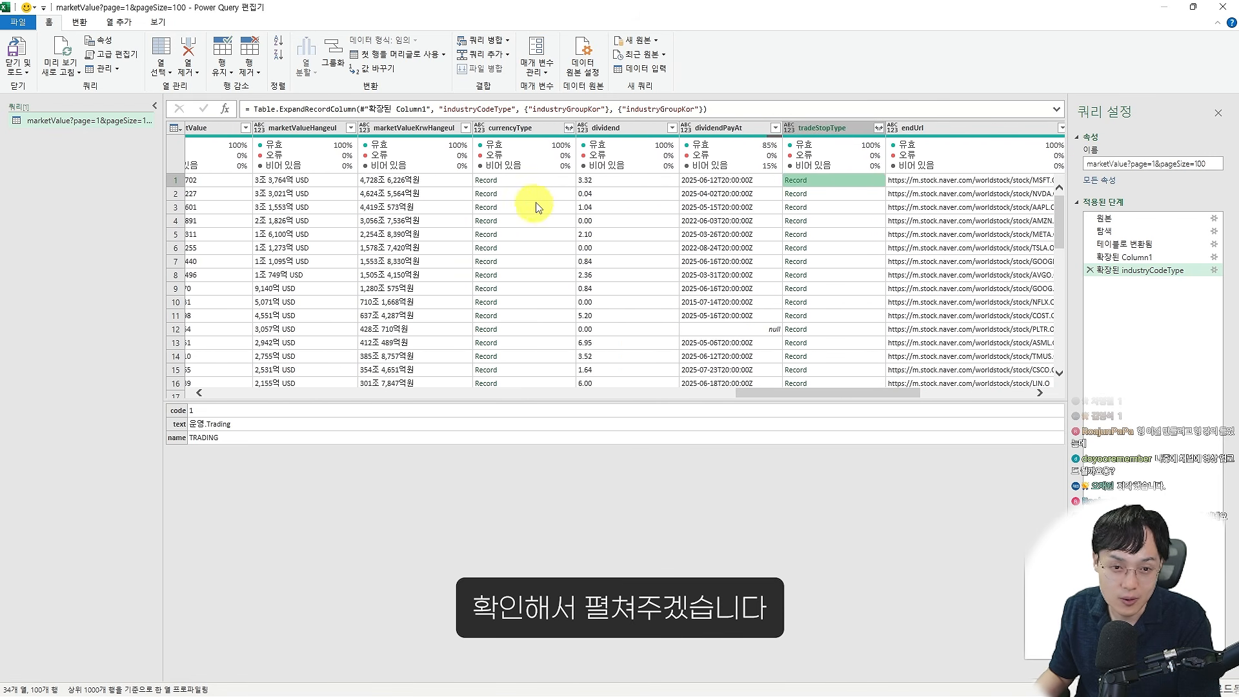
left_click(548, 187)
Review the table's columns from stockType through fluctuationsRatio to decide which stock fields to keep
scroll(566, 282, "left", 20)
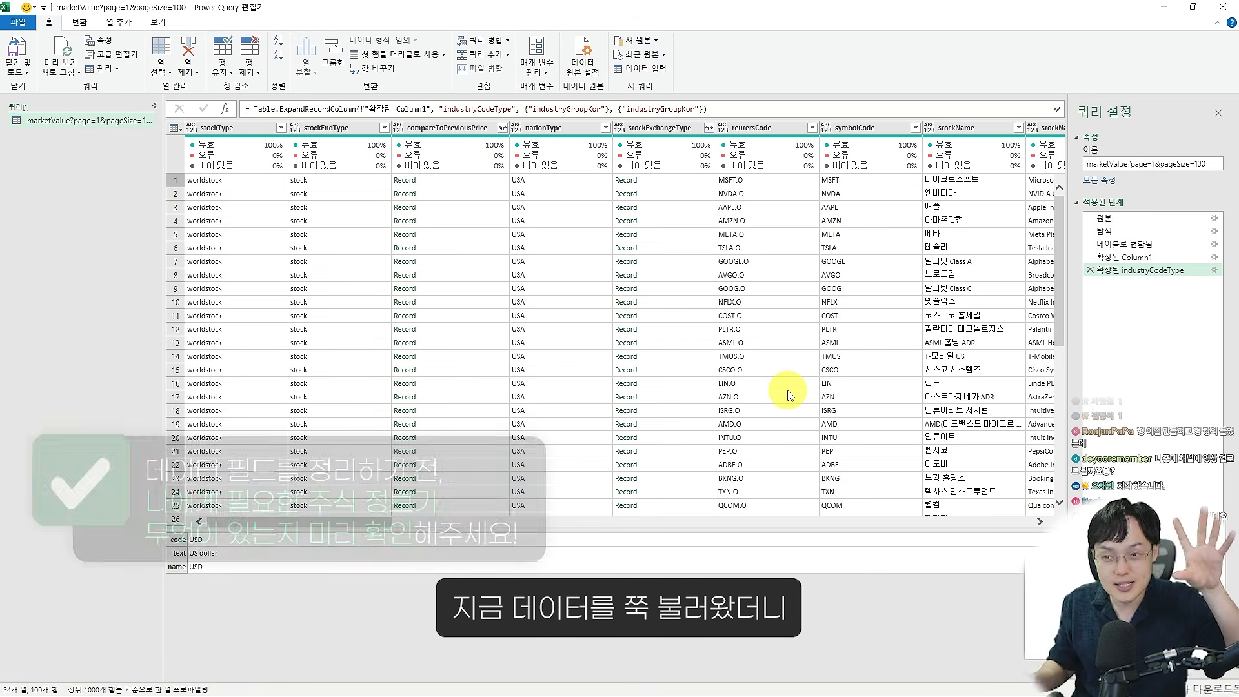
scroll(789, 393, "right", 20)
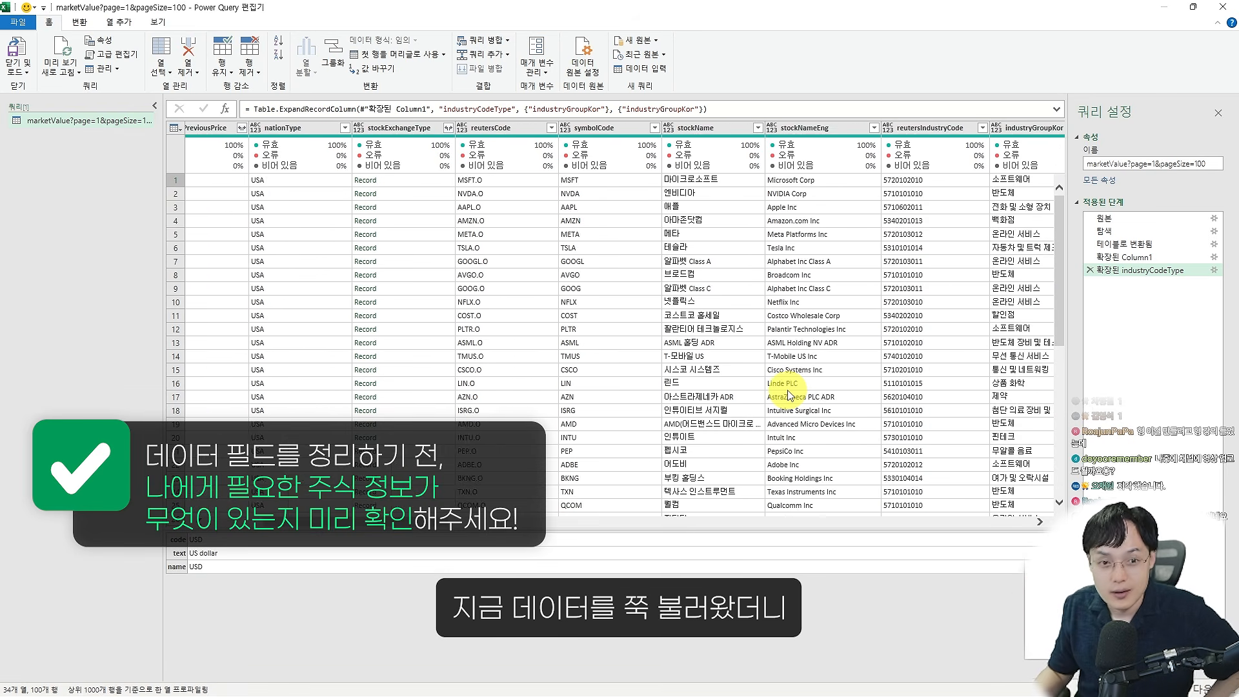
scroll(796, 401, "left", 20)
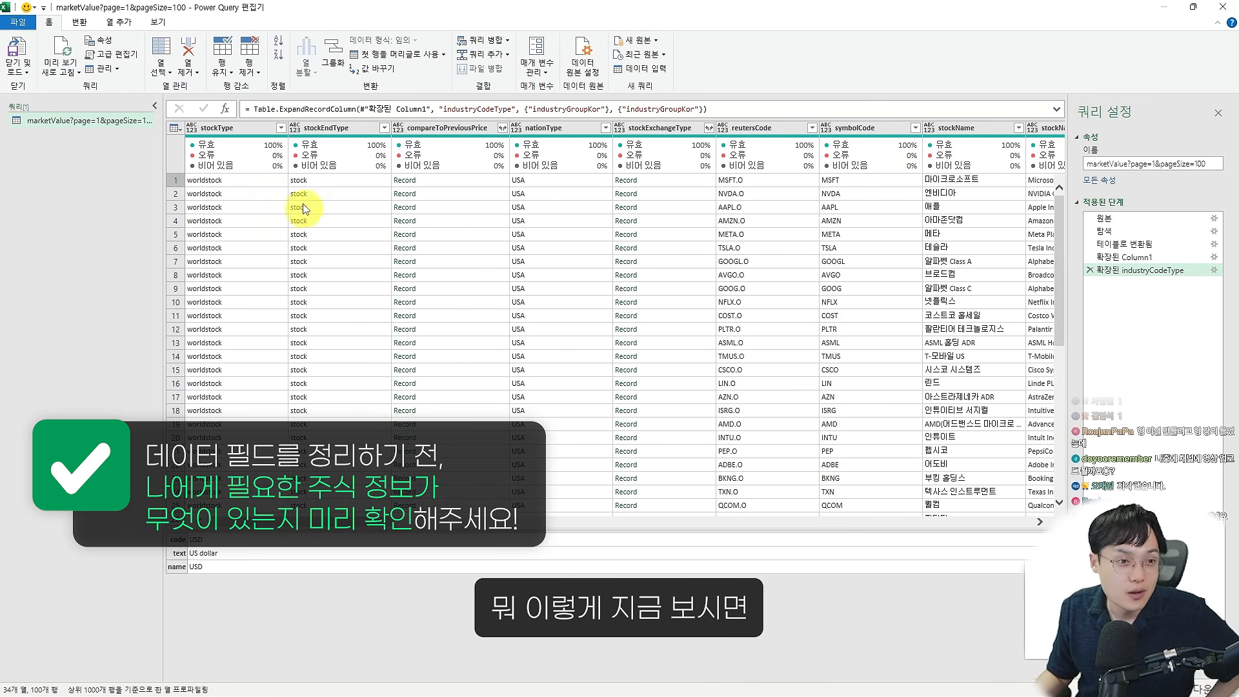
left_click(275, 182)
key("Right")
key("Right")
key("Right")
key("Right")
key("Right")
key("Right")
key("Right")
key("Right")
key("Right")
key("Right")
key("Right")
key("Right")
key("Right")
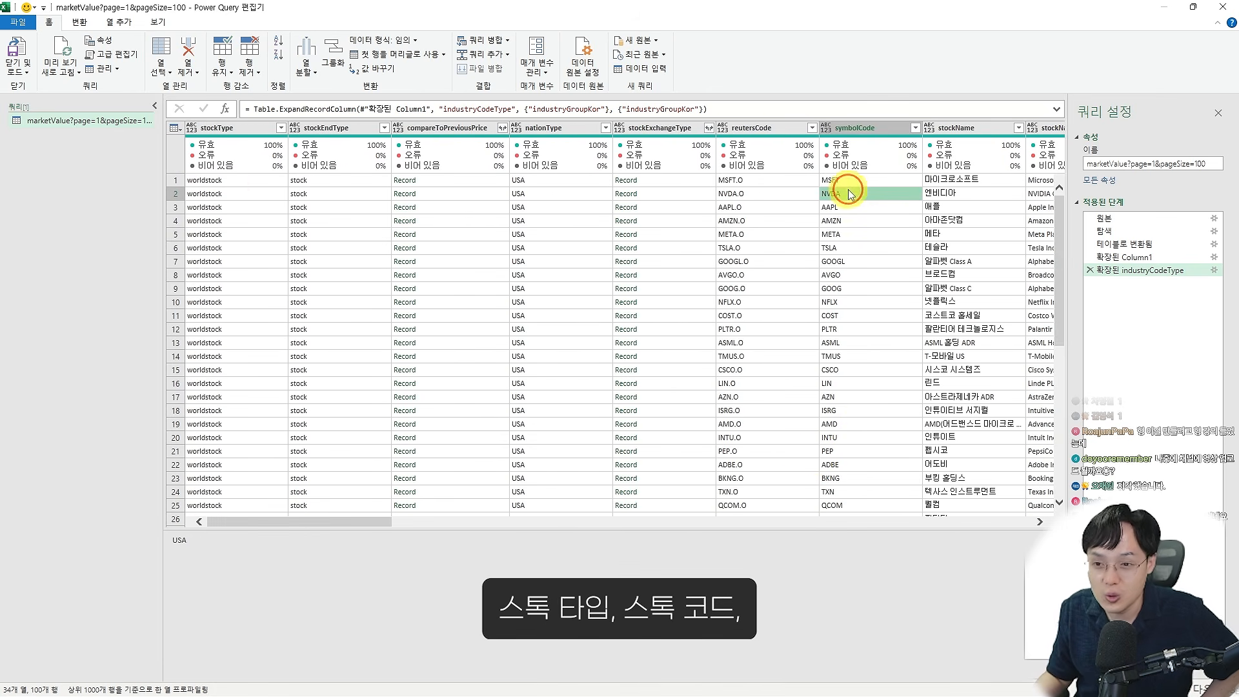
left_click(720, 210)
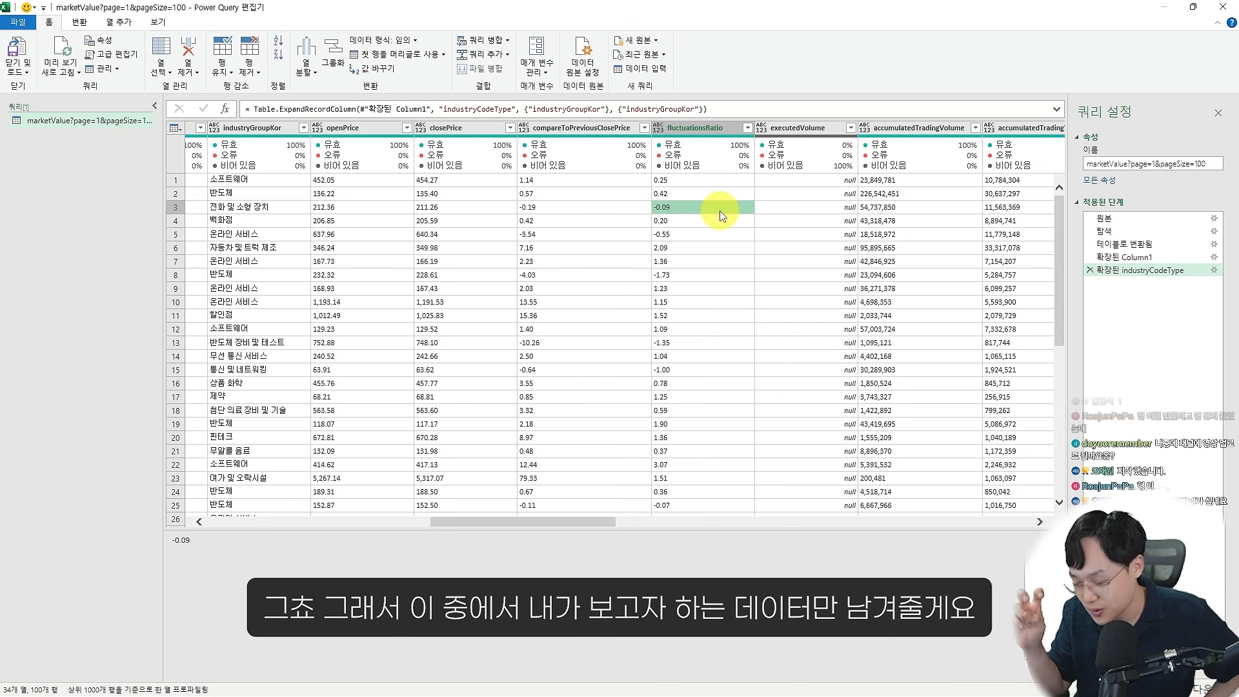
Select the reutersCode, symbolCode, stockName and stockNameEng columns together
scroll(606, 287, "left", 5)
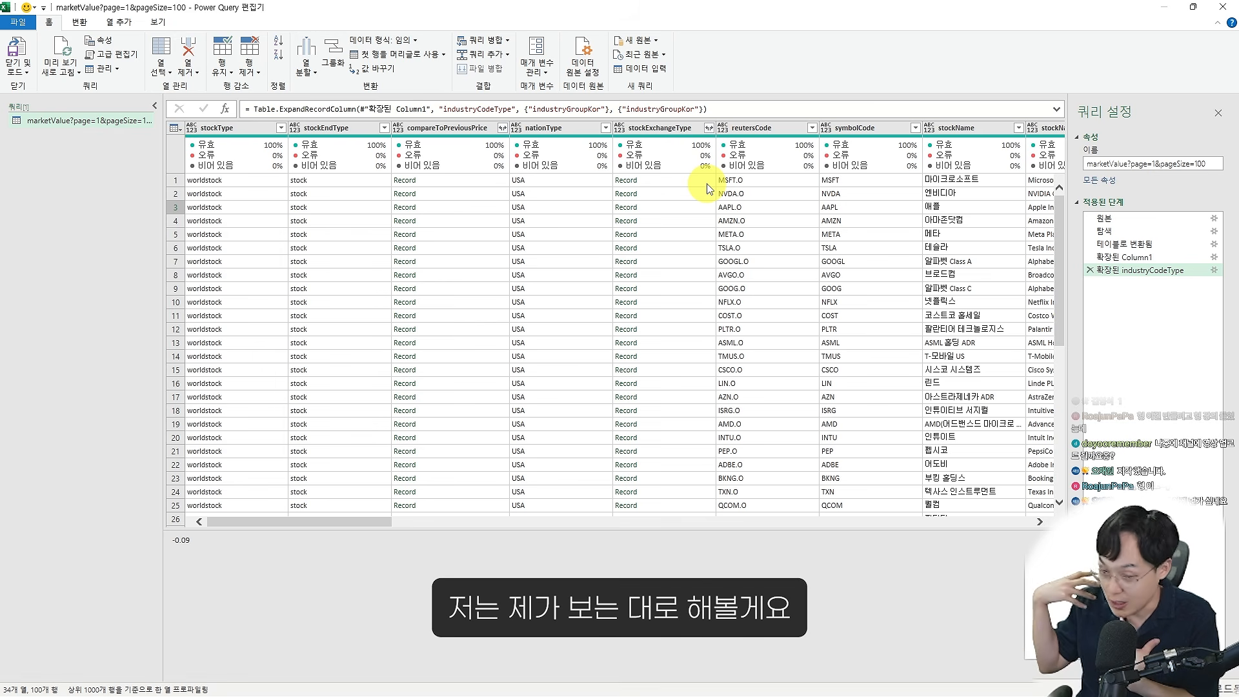
left_click(770, 133)
scroll(783, 238, "right", 3)
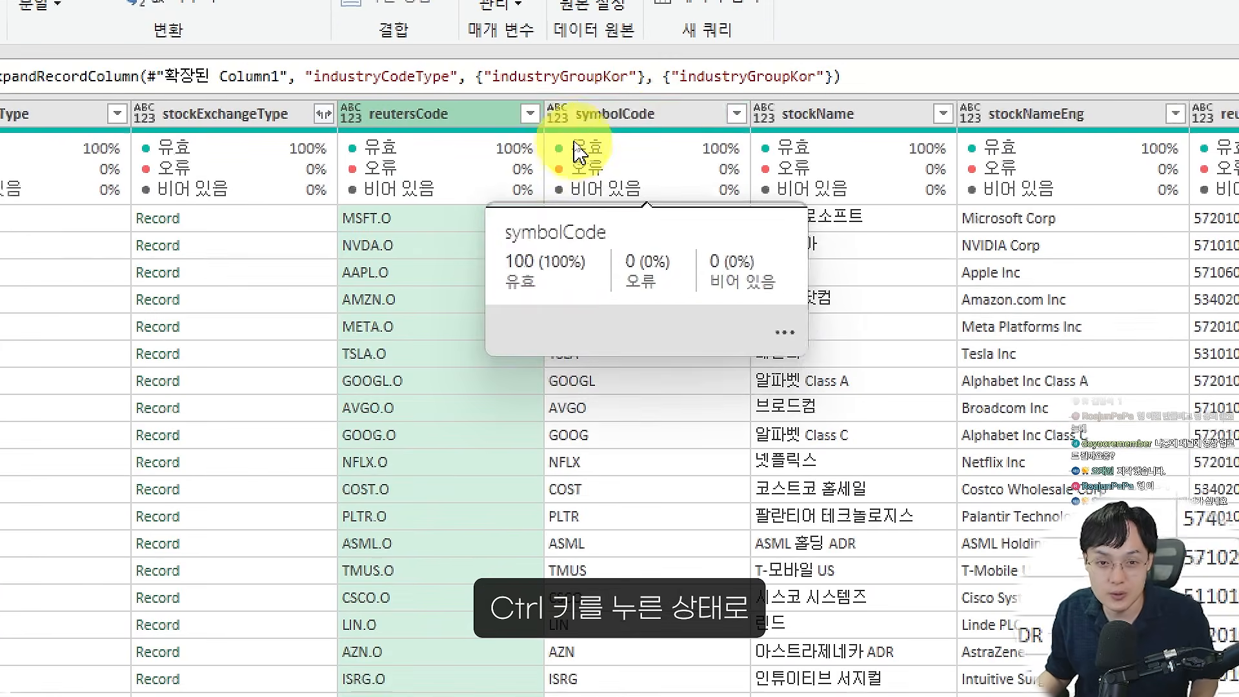
left_click(587, 129, "ctrl")
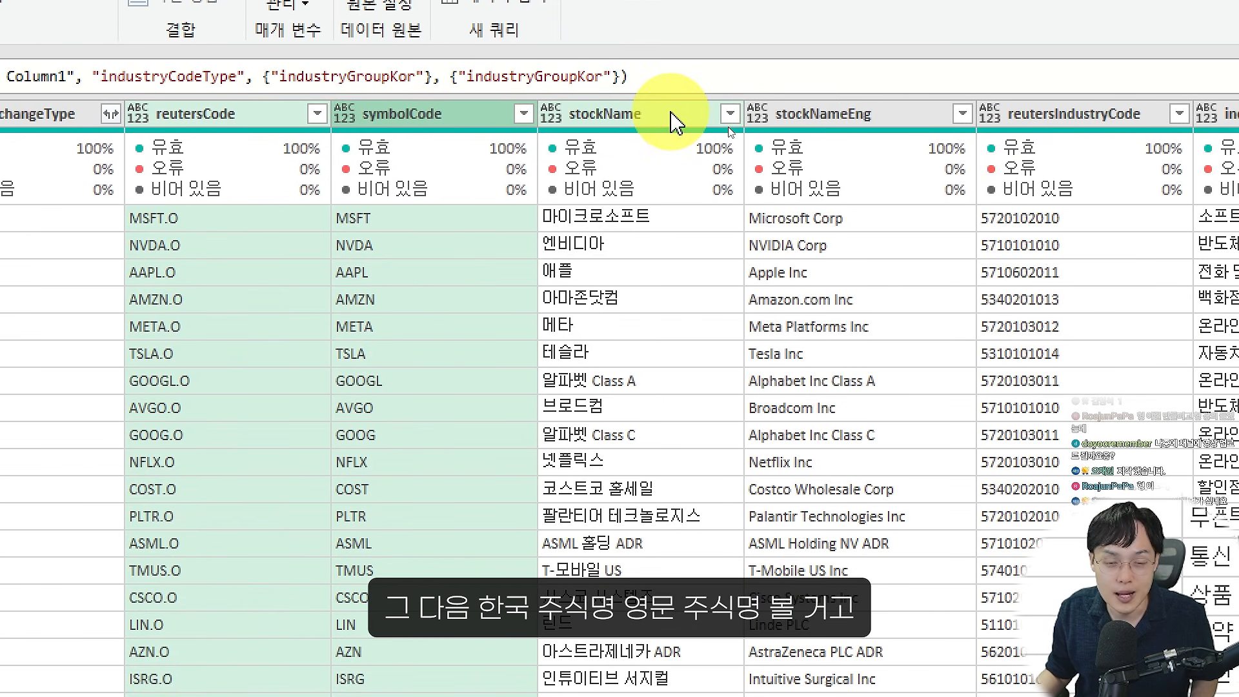
left_click(907, 119, "ctrl")
left_click(851, 122, "ctrl")
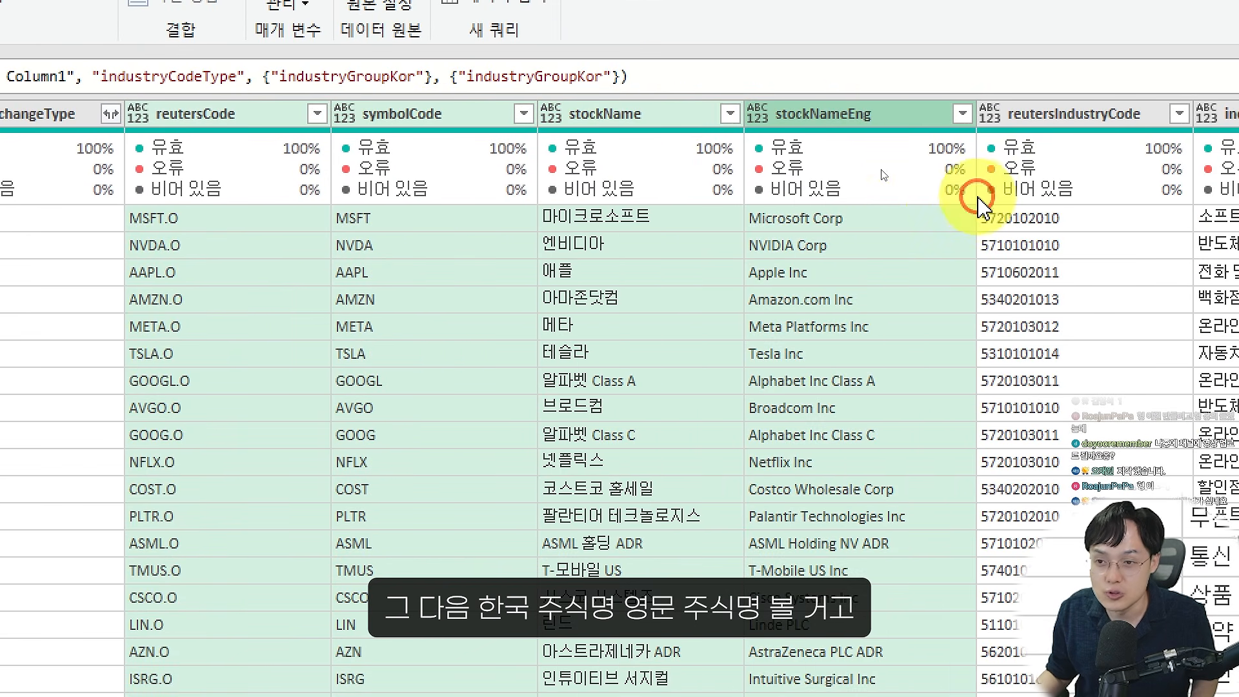
Add the industryGroupKor, openPrice, closePrice, compareToPreviousClosePrice and fluctuationsRatio columns to the selection
scroll(941, 250, "right", 2)
scroll(940, 245, "right", 6)
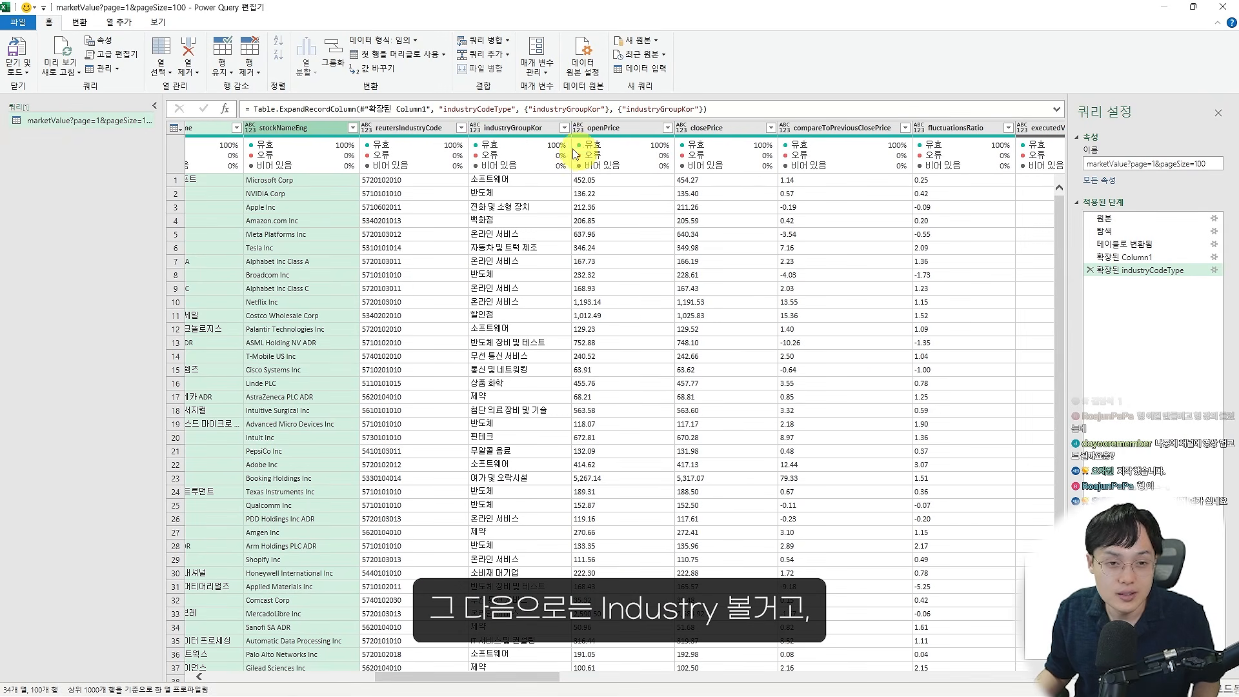
left_click(543, 130, "ctrl")
left_click(629, 128, "ctrl")
left_click(709, 128, "ctrl")
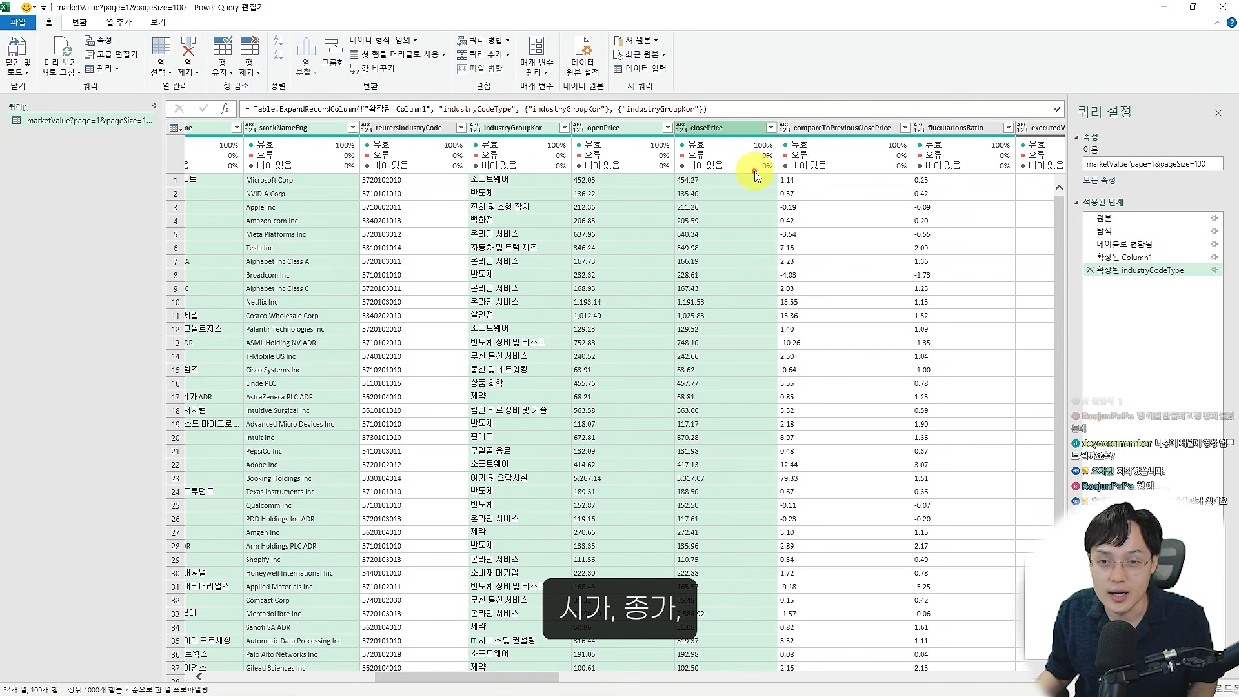
scroll(742, 168, "right", 3)
left_click(697, 128, "ctrl")
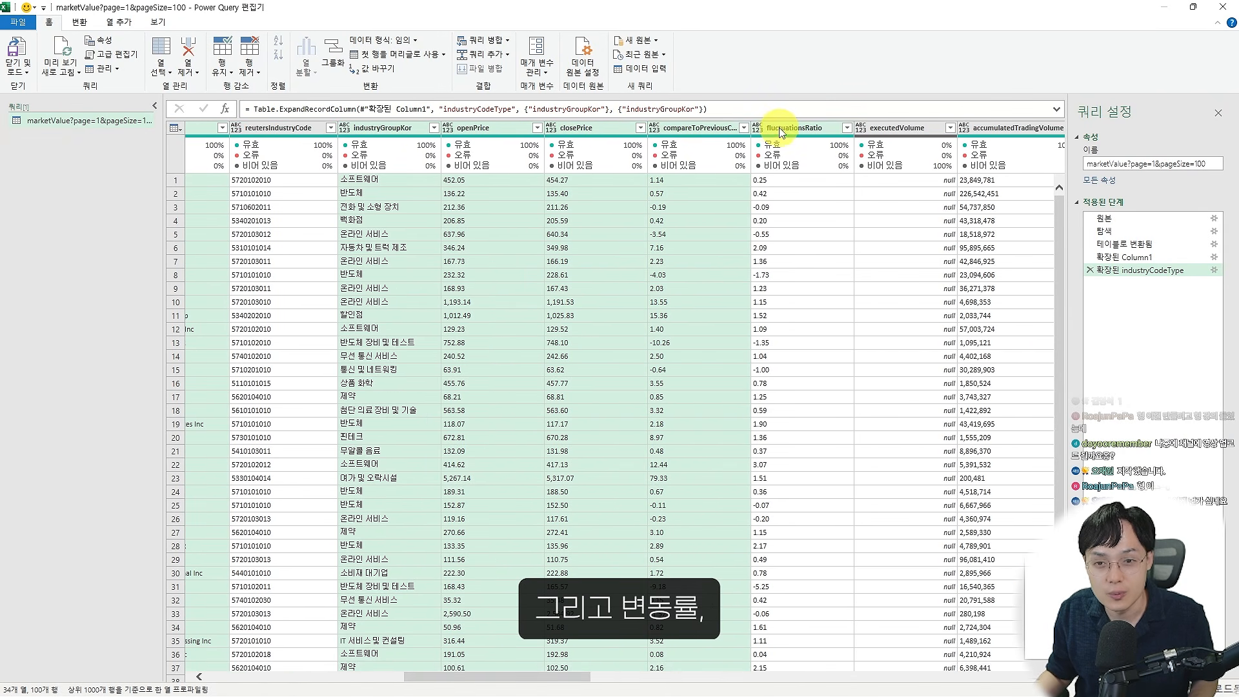
left_click(787, 127, "ctrl")
Extend the column selection with accumulatedTradingVolume, marketValue, dividend and endUrl
scroll(740, 206, "right", 6)
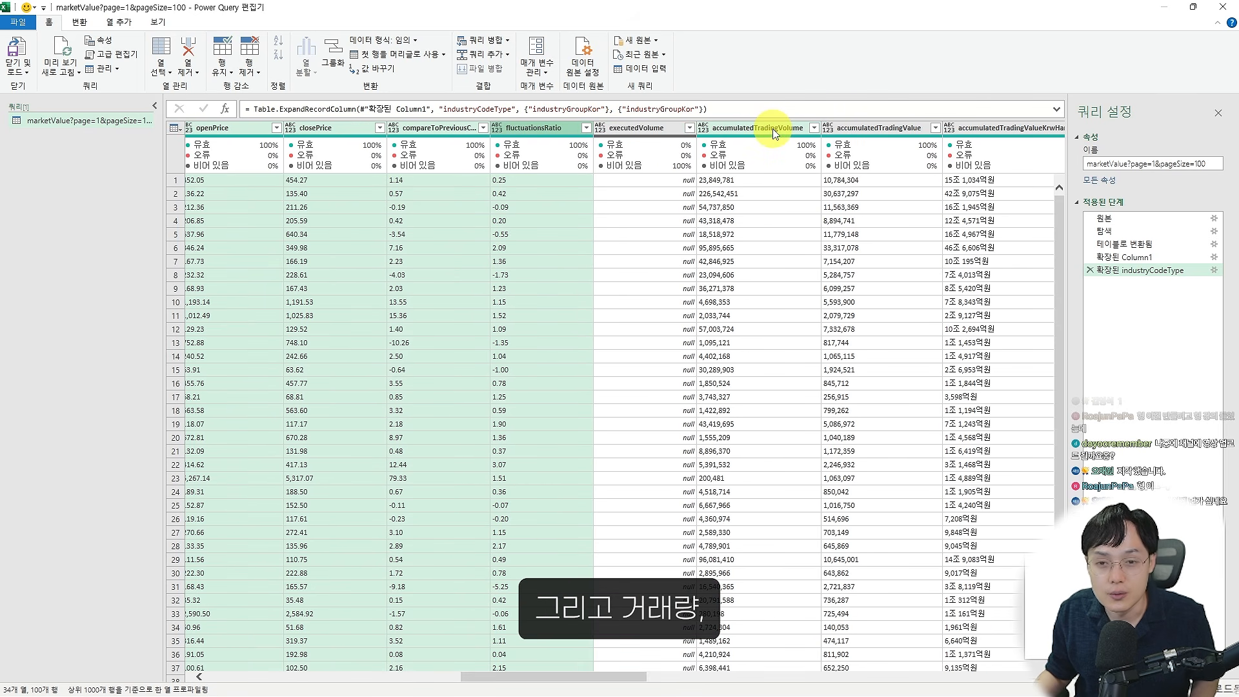
left_click(774, 129, "ctrl")
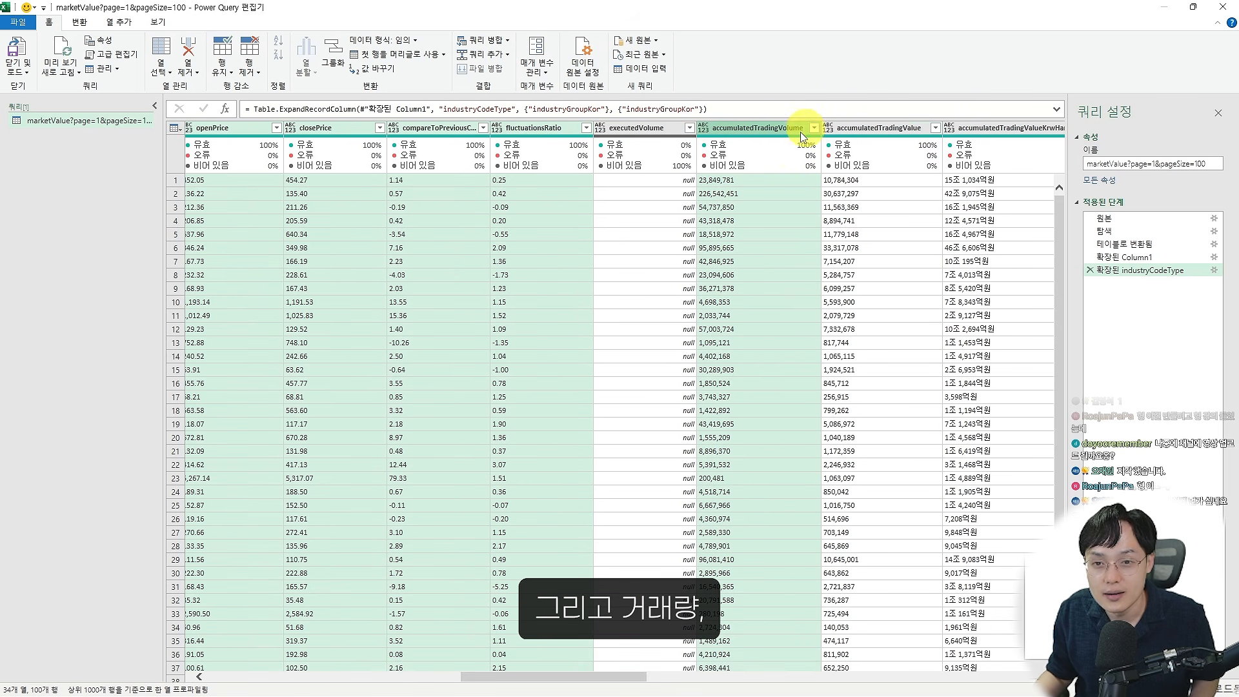
scroll(691, 136, "right", 15)
left_click(689, 127, "ctrl")
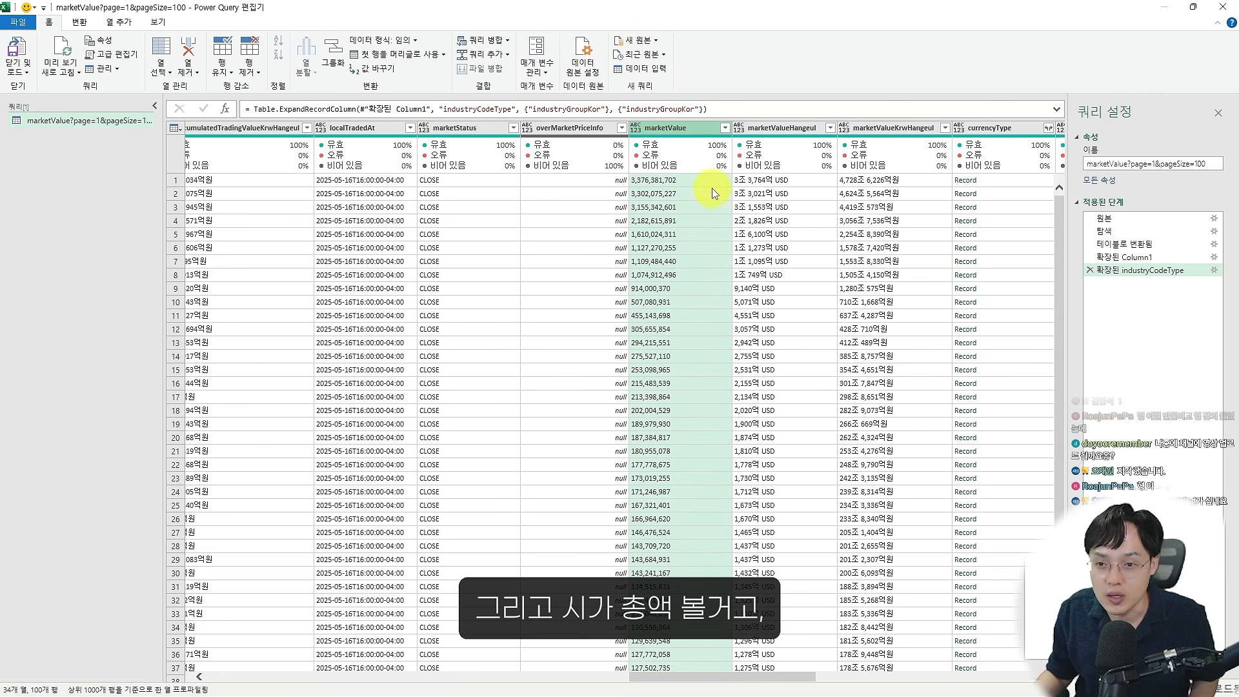
scroll(715, 197, "right", 6)
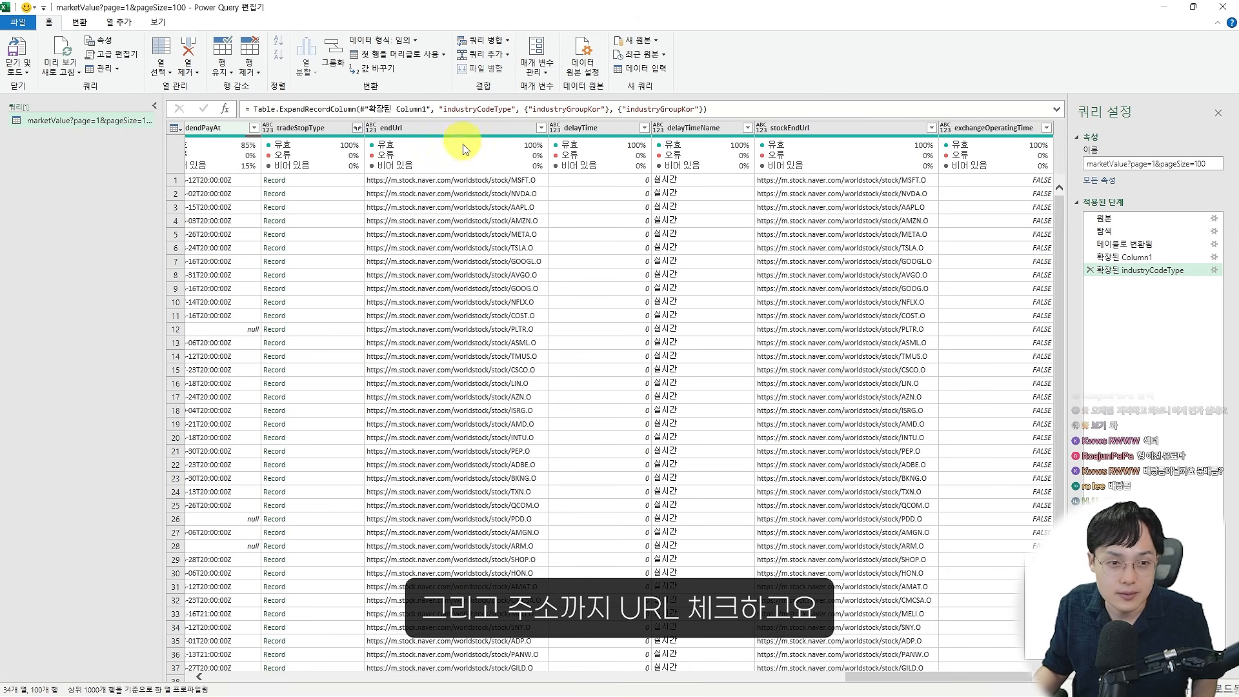
scroll(486, 193, "left", 3)
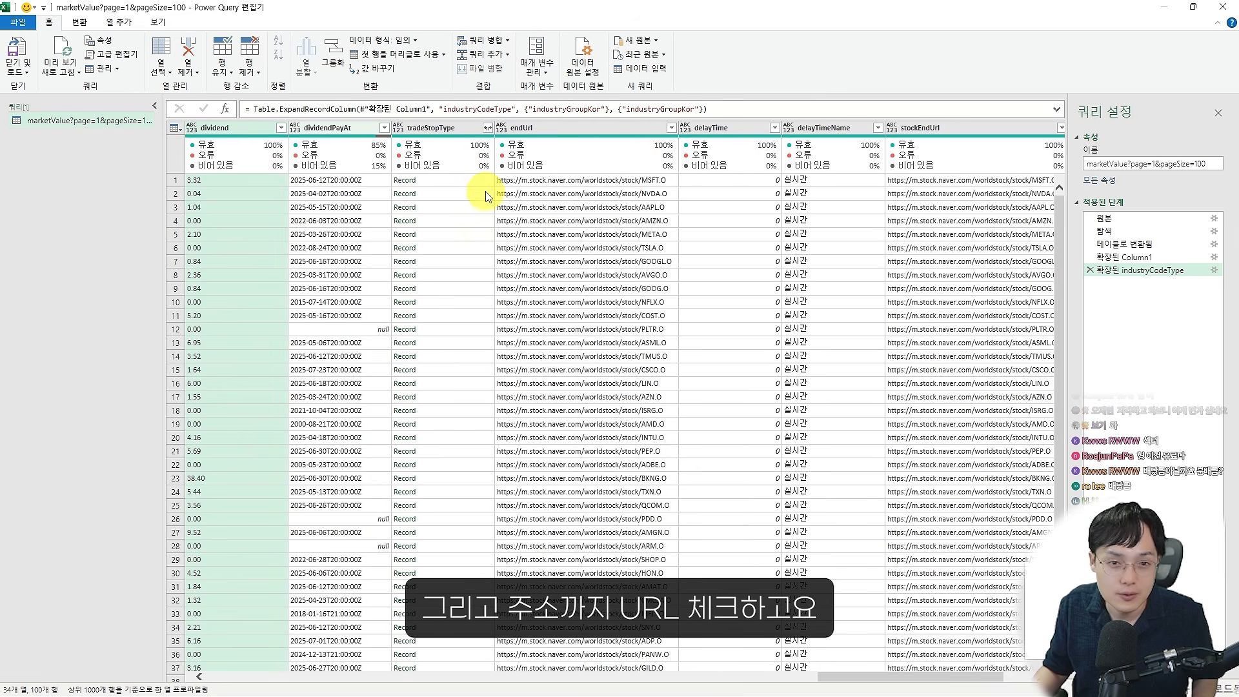
left_click(622, 128, "ctrl")
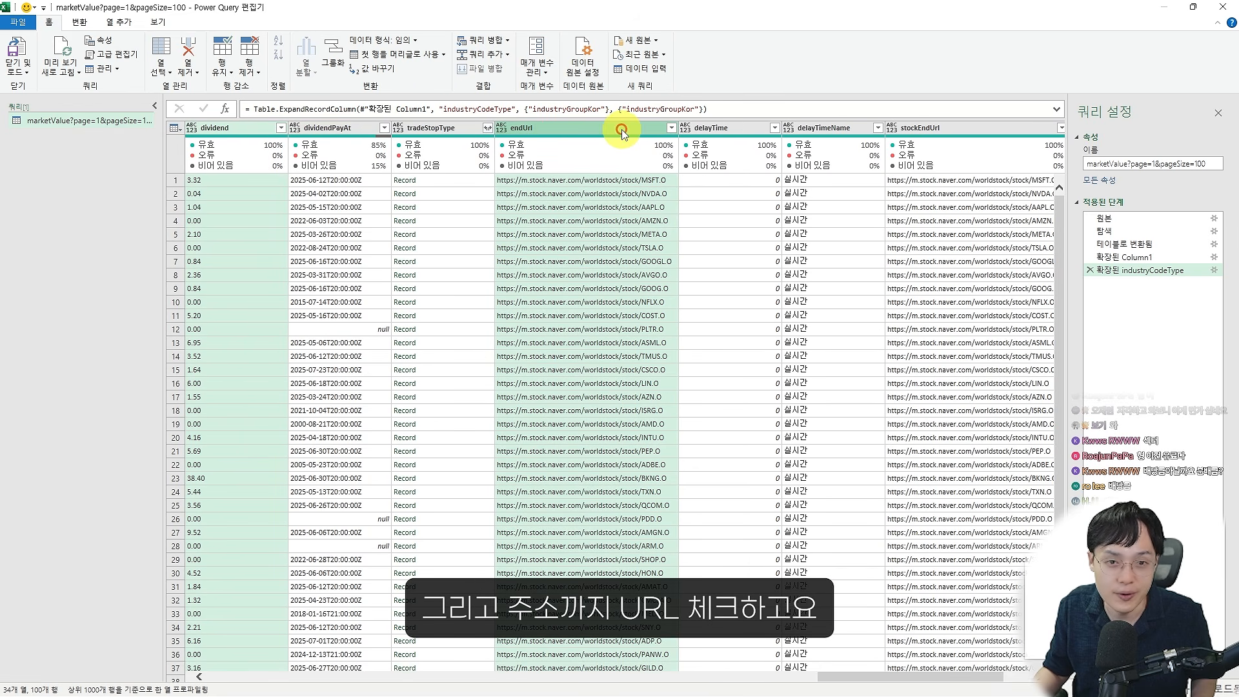
scroll(589, 277, "left", 6)
scroll(559, 378, "left", 9)
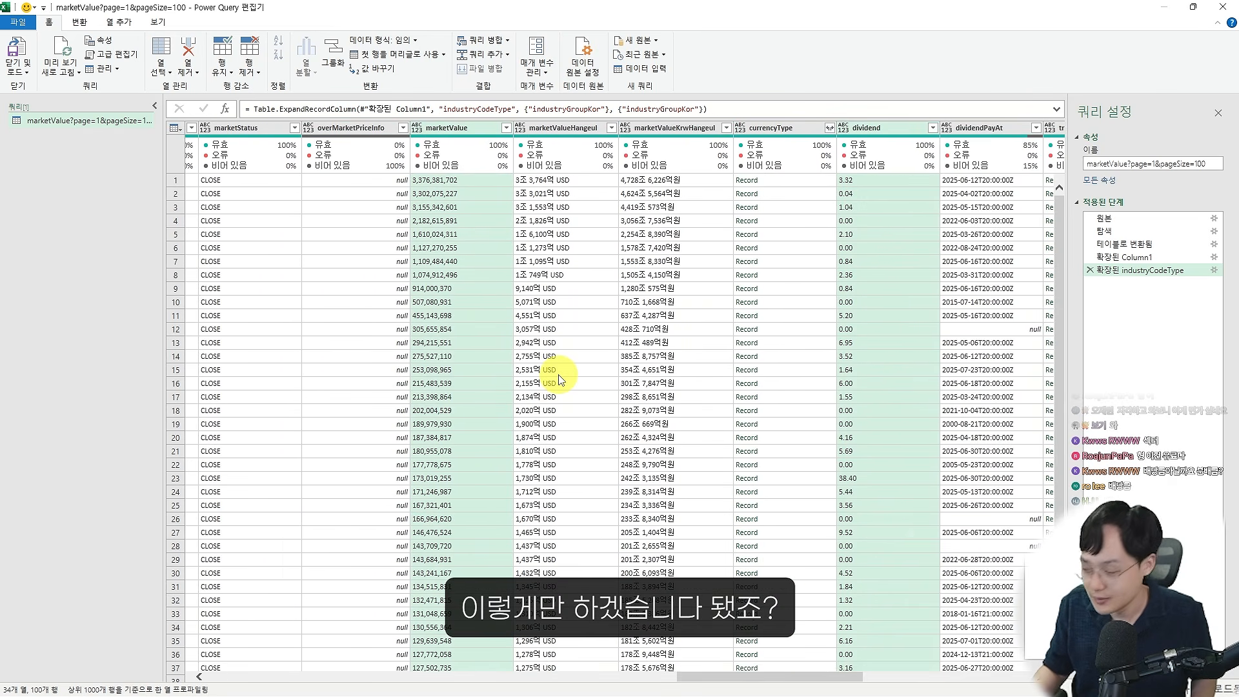
Remove all columns other than the selected ones, keeping the fields from reutersCode to endUrl
scroll(559, 379, "right", 11)
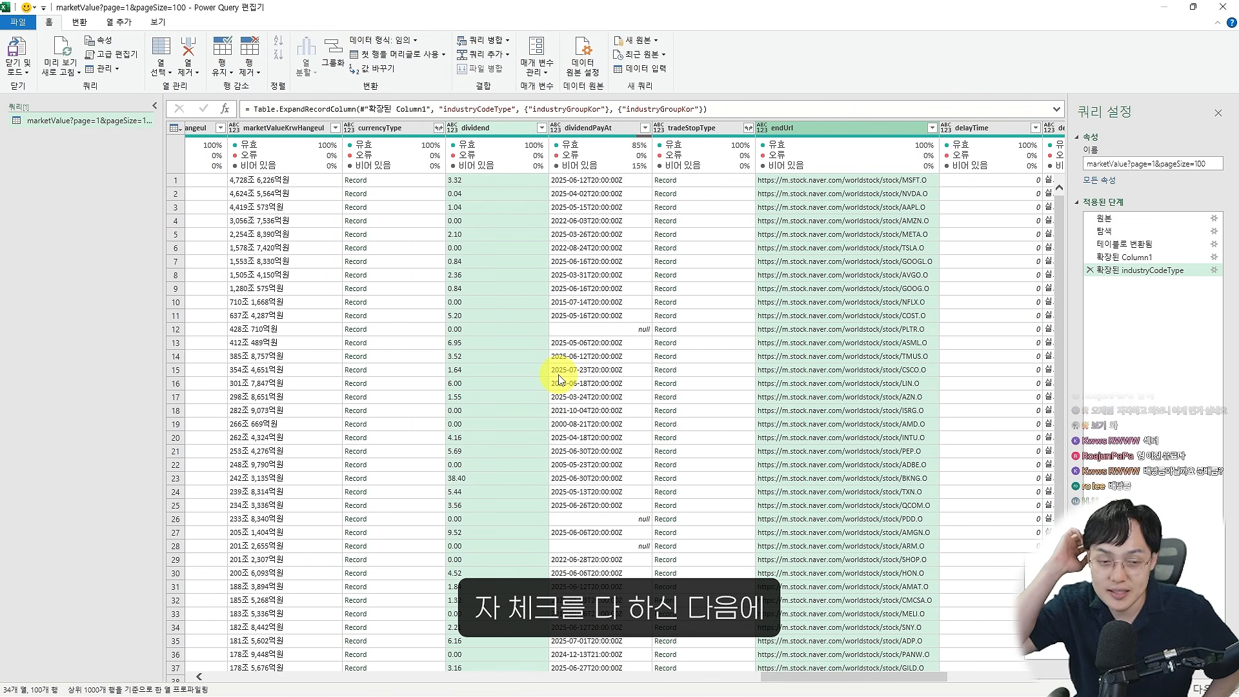
right_click(903, 129)
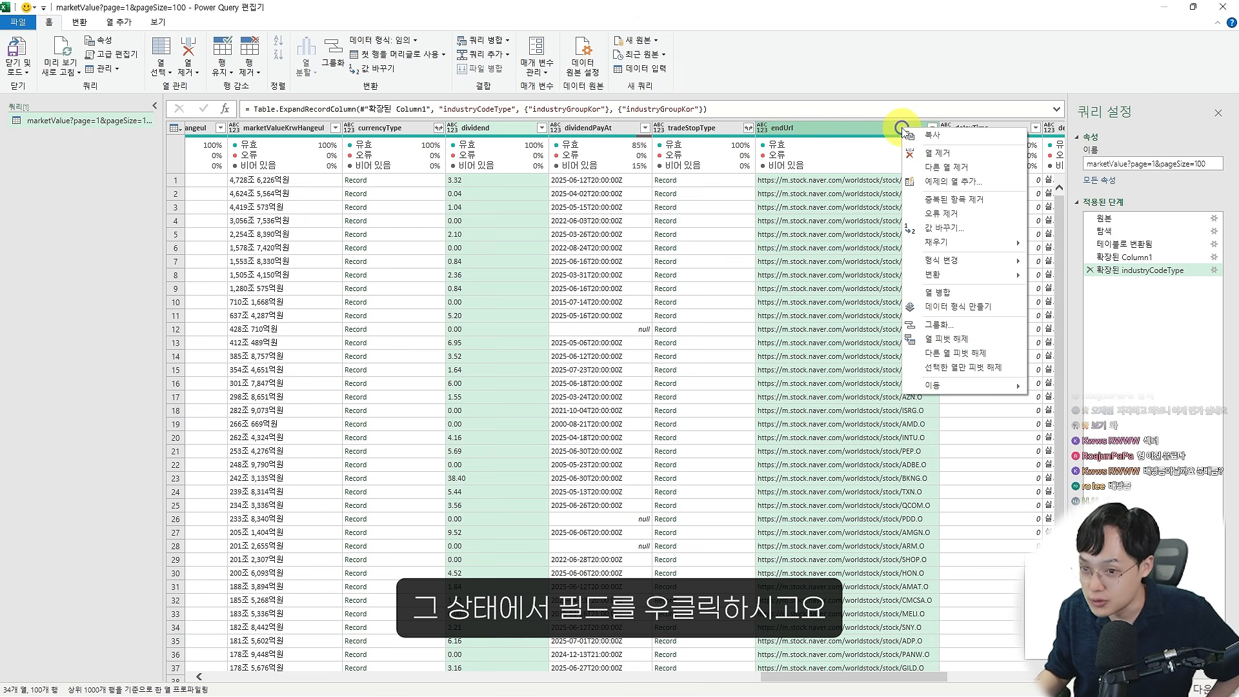
left_click(940, 170)
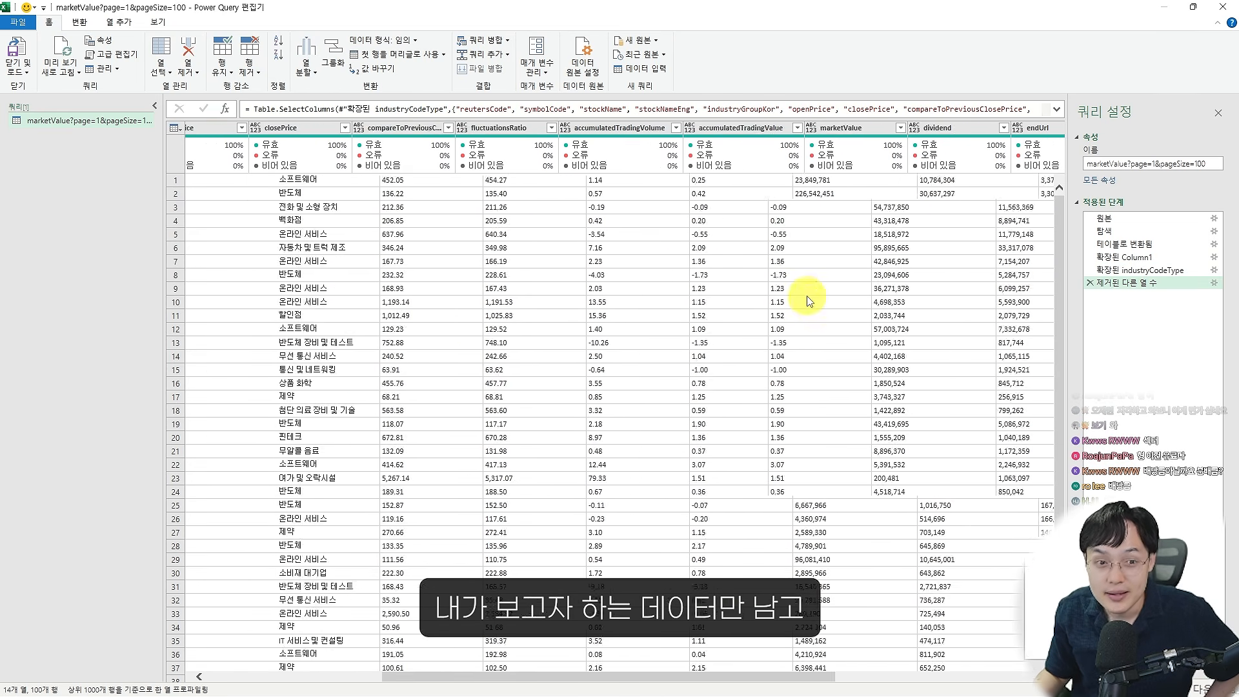
left_click(434, 220)
scroll(415, 278, "right", 10)
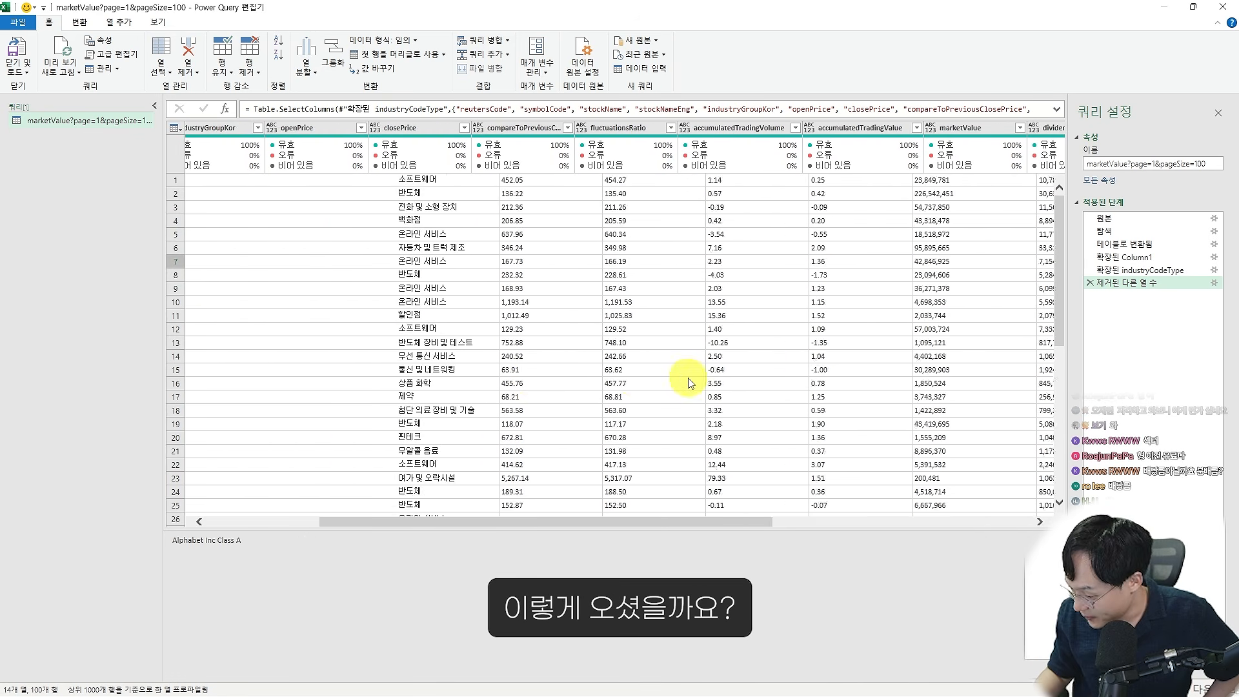
scroll(688, 378, "left", 4)
Review the query's applied steps one by one, from the source through the removal of other columns
left_click(1140, 221)
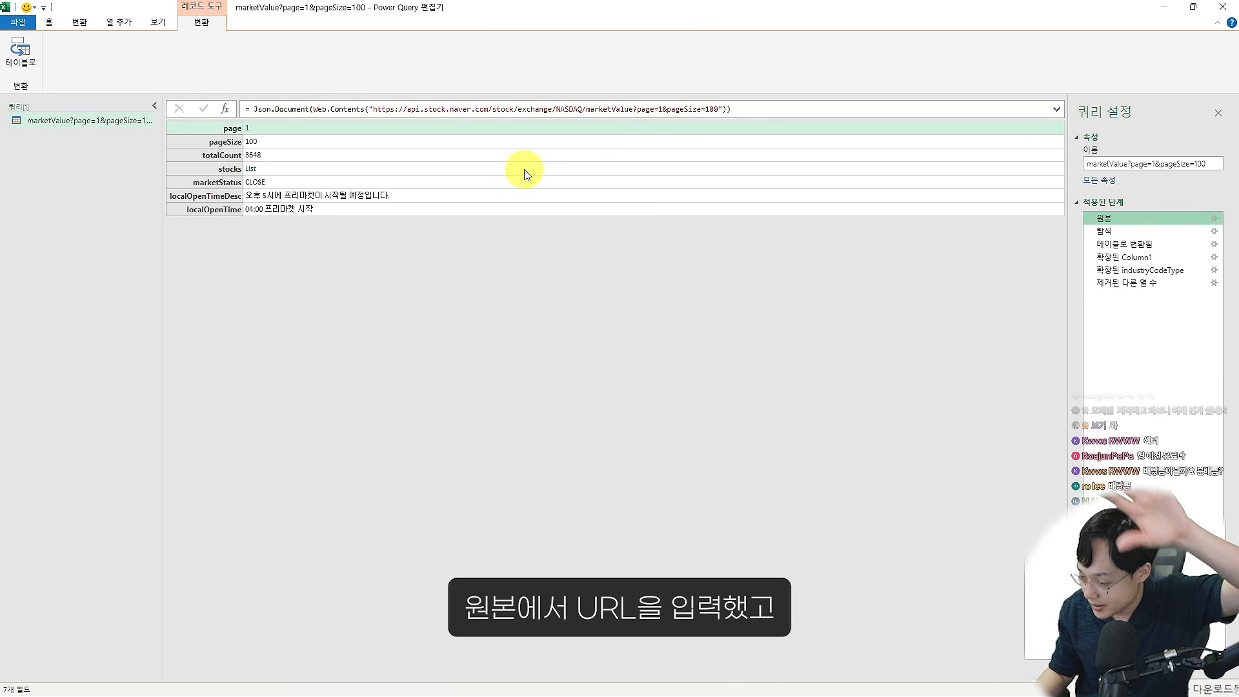
left_click(1133, 244)
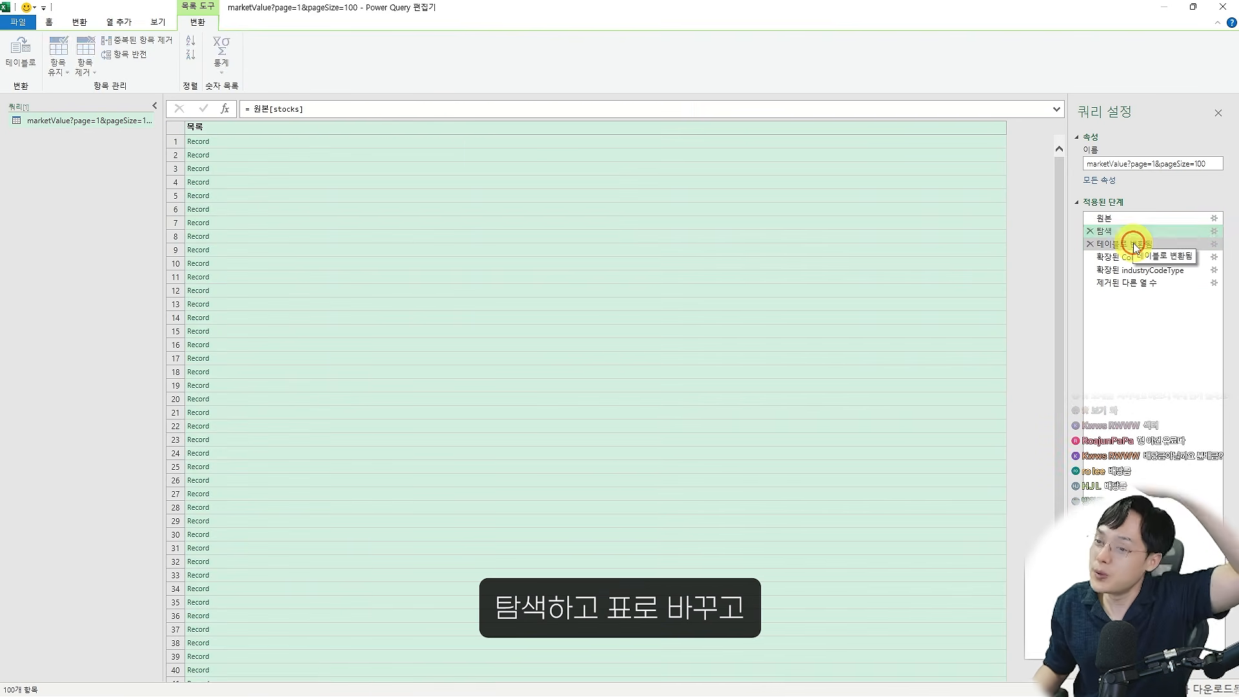
left_click(1129, 257)
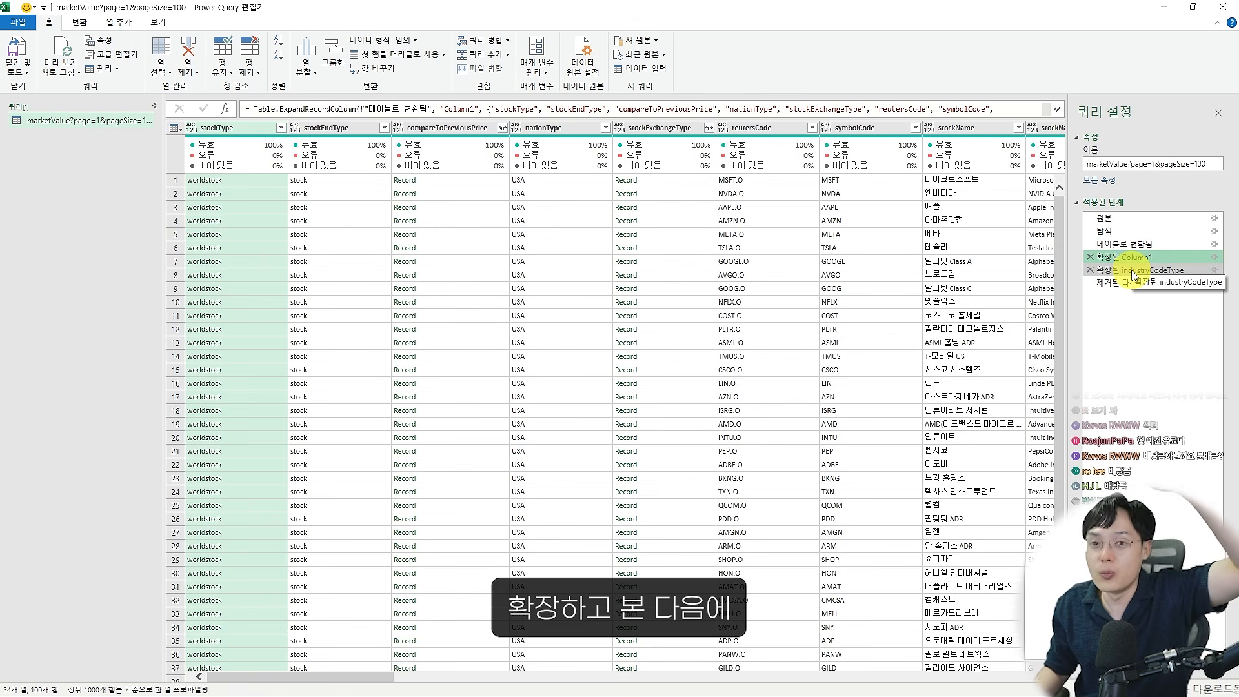
left_click(1133, 270)
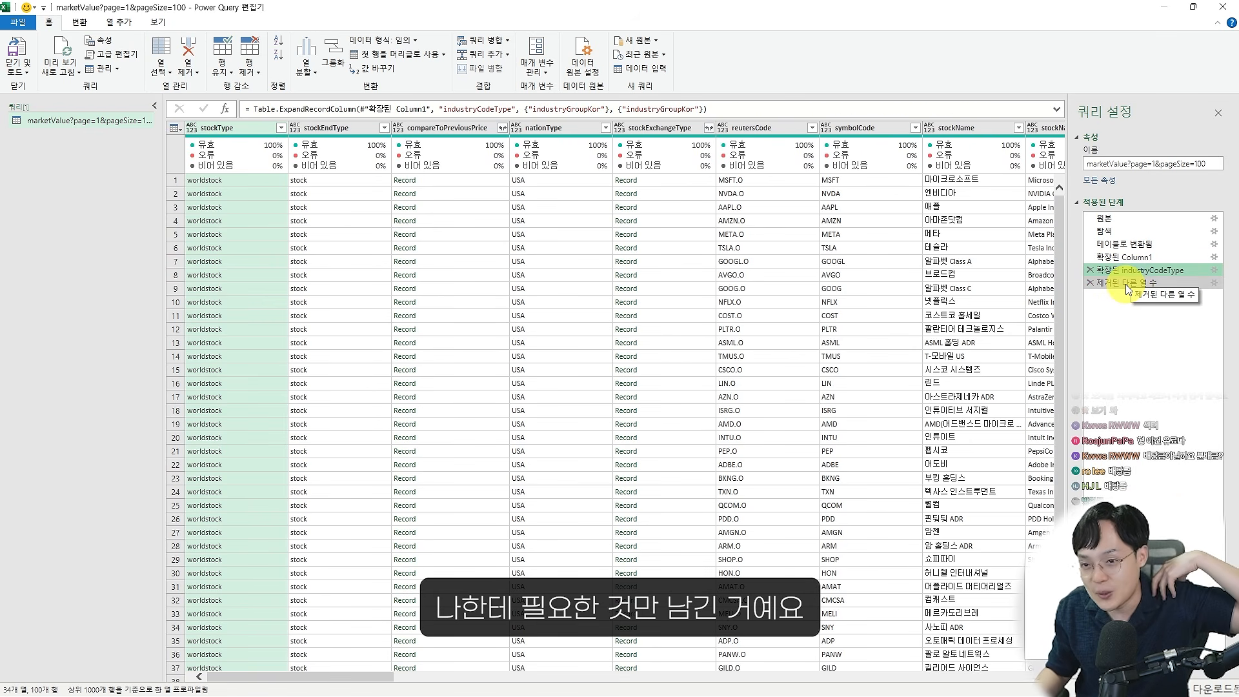
left_click(1111, 283)
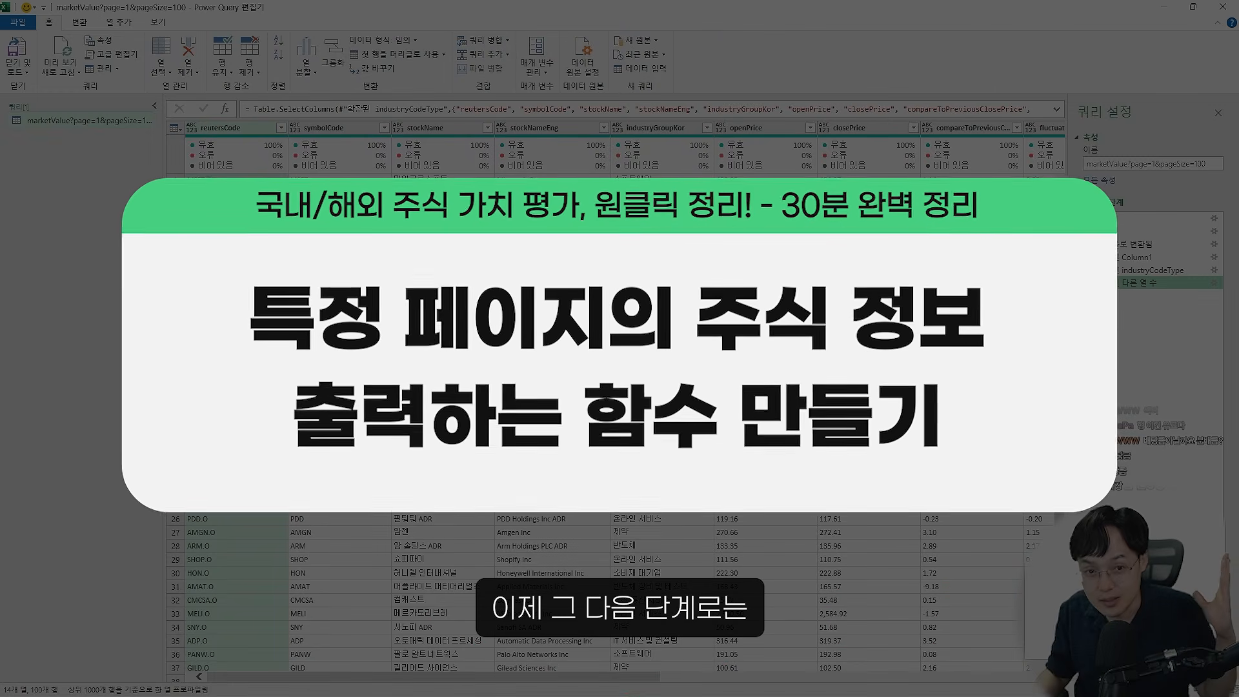
Switch to the browser and Notepad to examine the page parameter of the stock API address, and return to Power Query
key("alt+Tab")
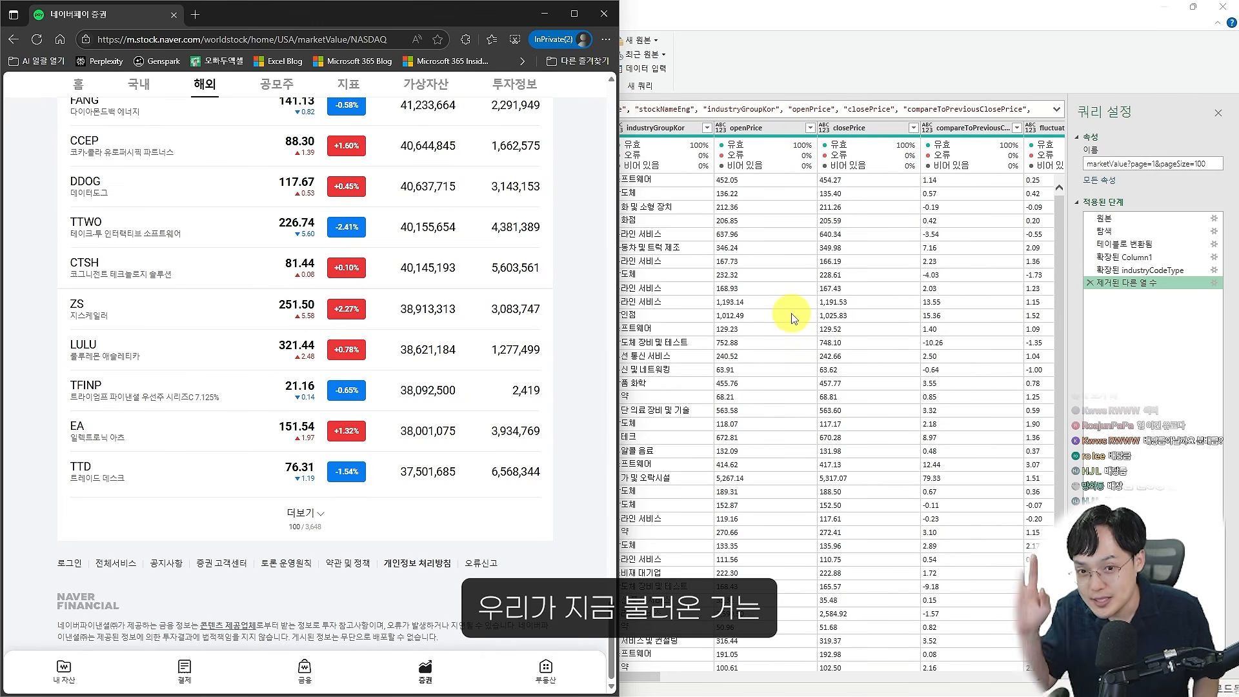
key("alt+Tab")
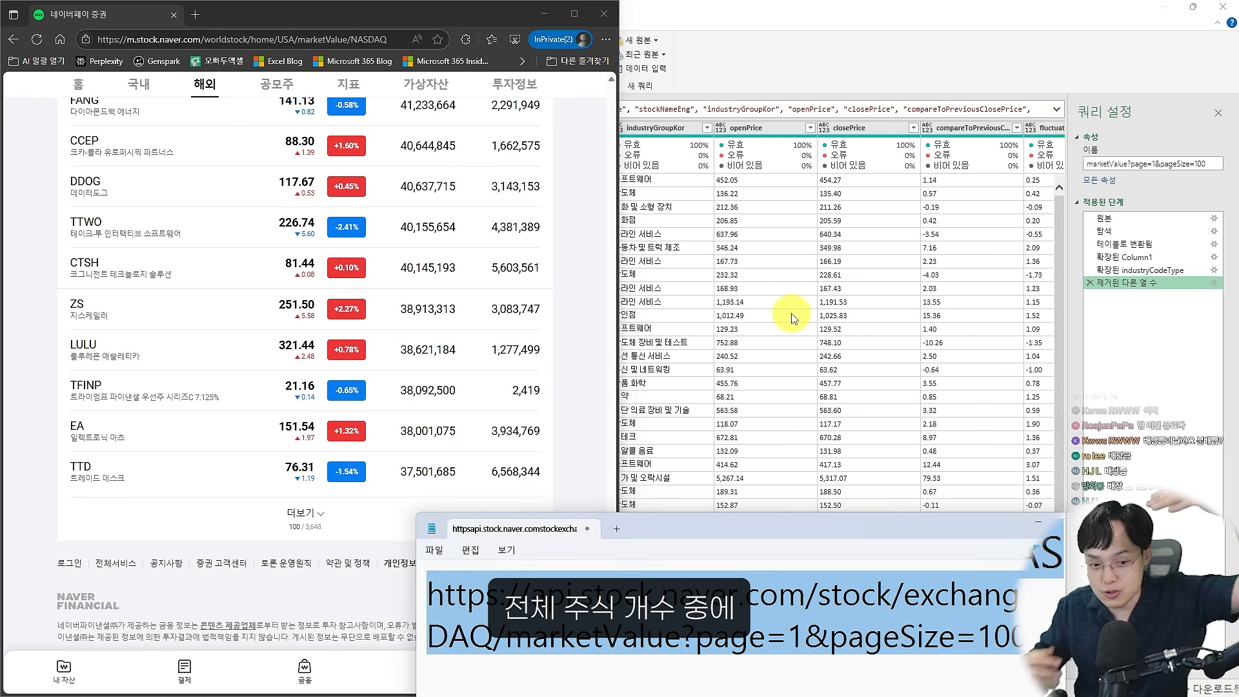
left_click_drag(885, 519, 885, 280)
left_click(809, 399)
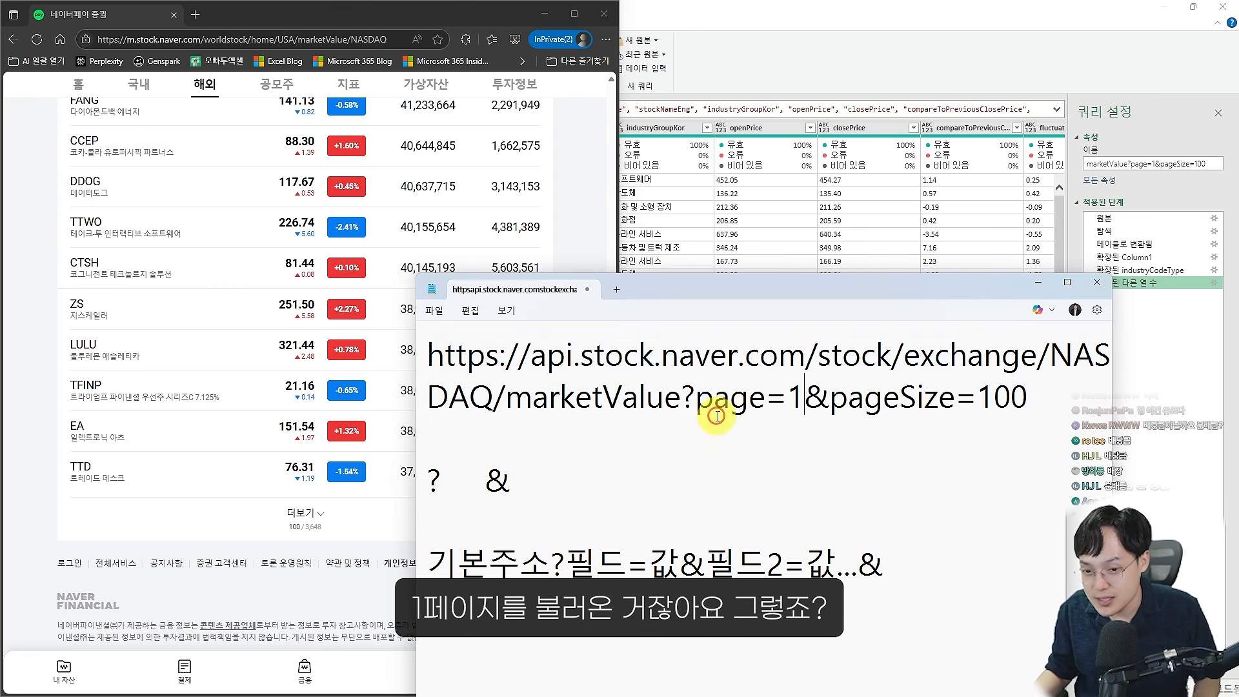
key("ctrl+2")
left_click_drag(690, 370, 891, 439)
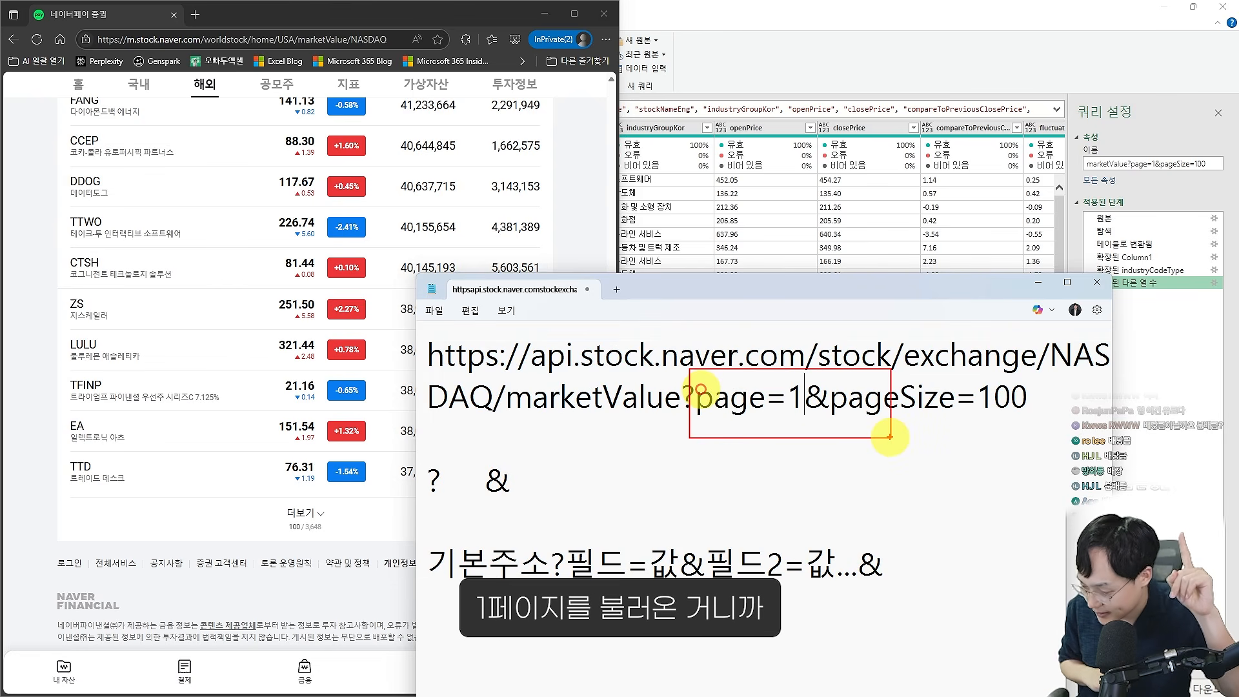
key("Escape")
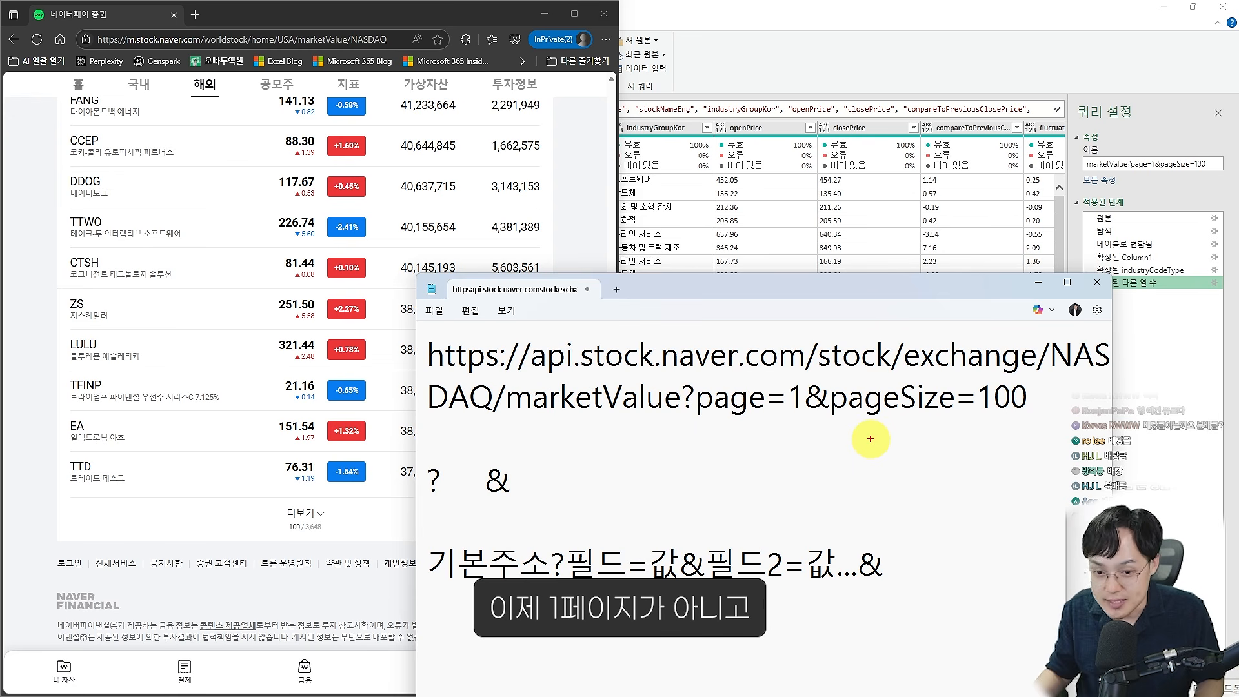
left_click_drag(698, 362, 889, 429)
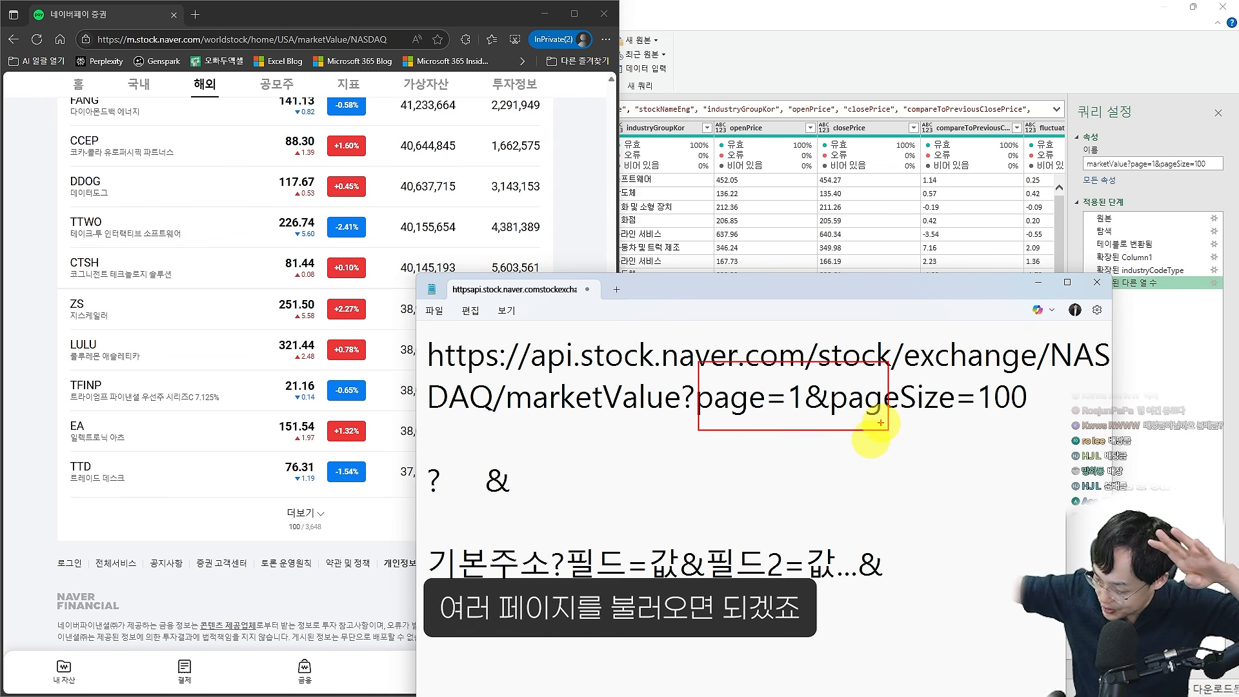
key("Escape")
left_click(742, 5)
key("ctrl+2")
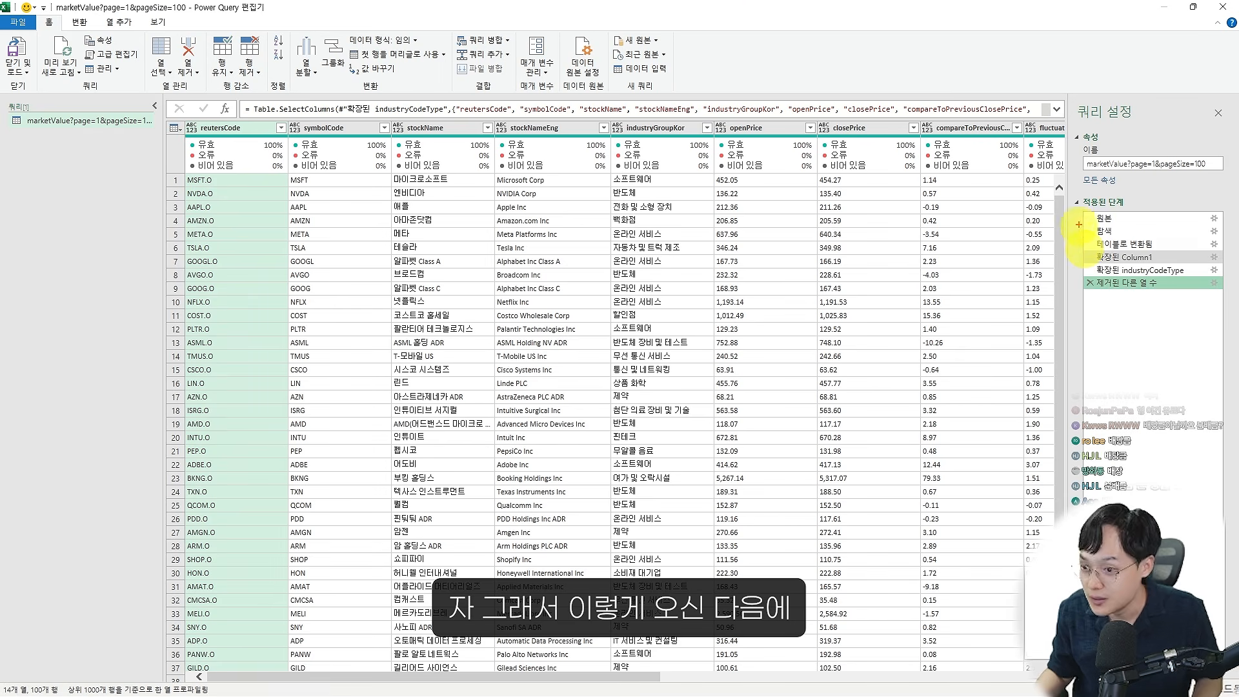
left_click_drag(1081, 203, 1237, 335)
key("Escape")
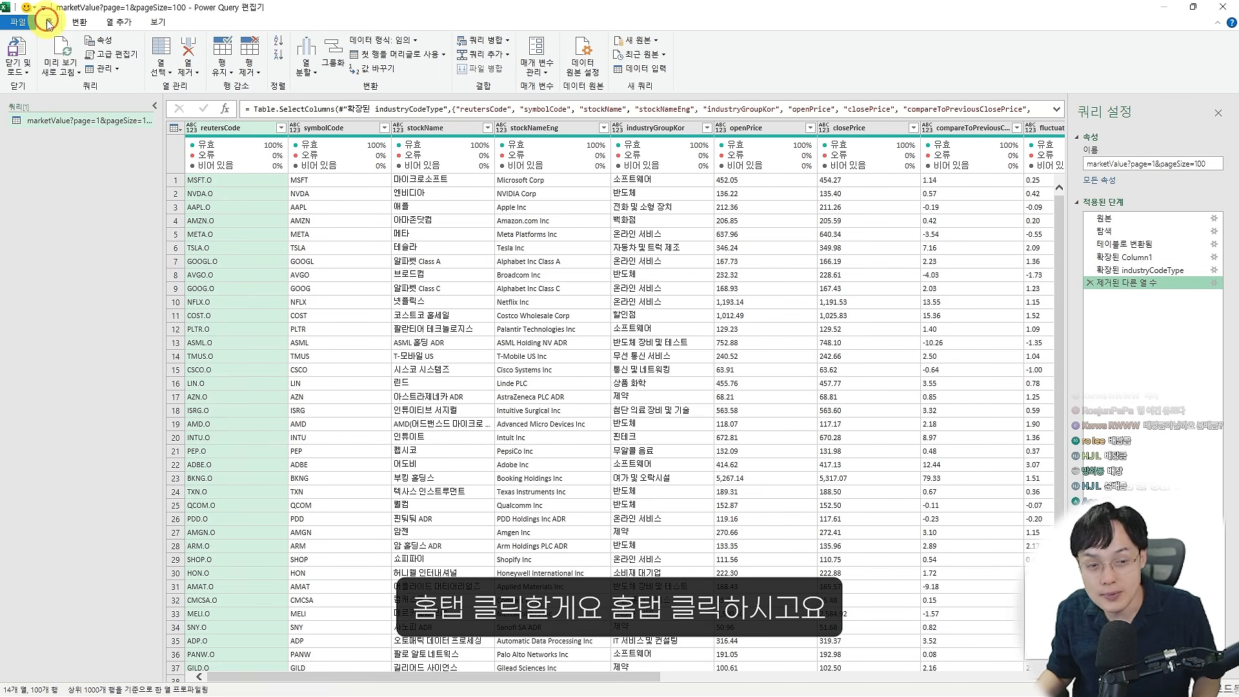
key("ctrl+1")
mouse_move(45, 13)
left_mouse_down()
mouse_move(124, 64)
mouse_move(288, 129)
left_mouse_up()
key("Escape")
key("ctrl+2")
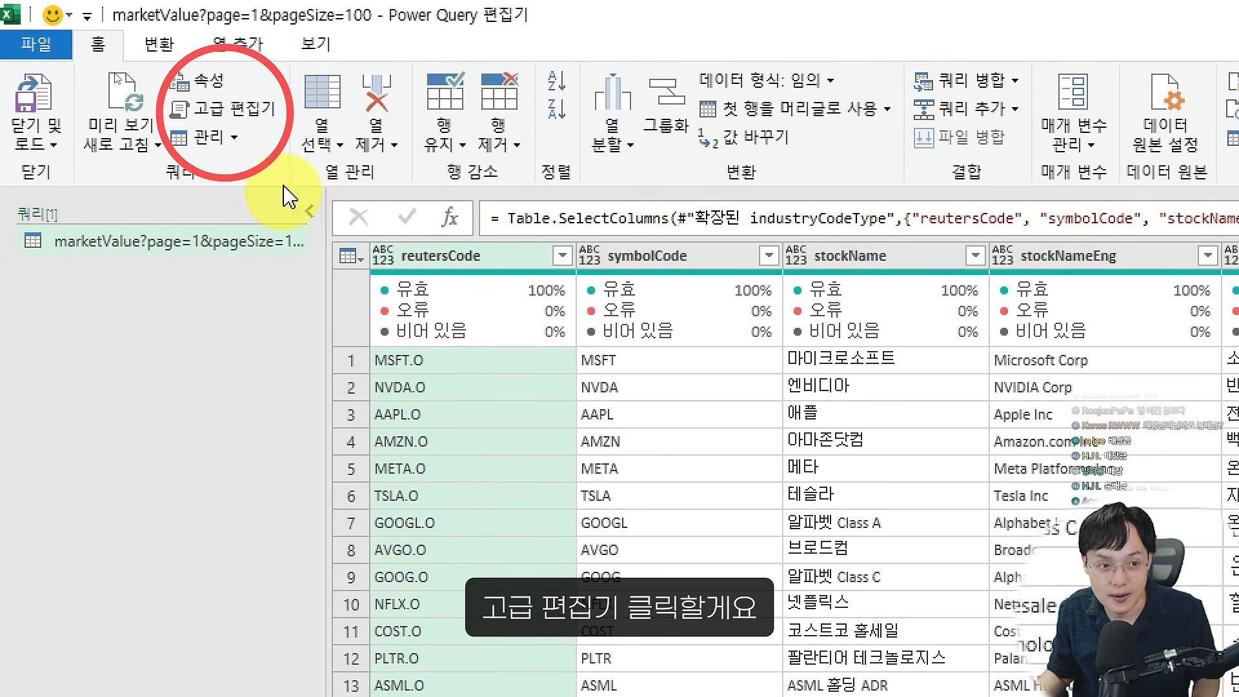
Open the query's code in the Advanced Editor and insert the function header () => on a new line above let
left_click(210, 108)
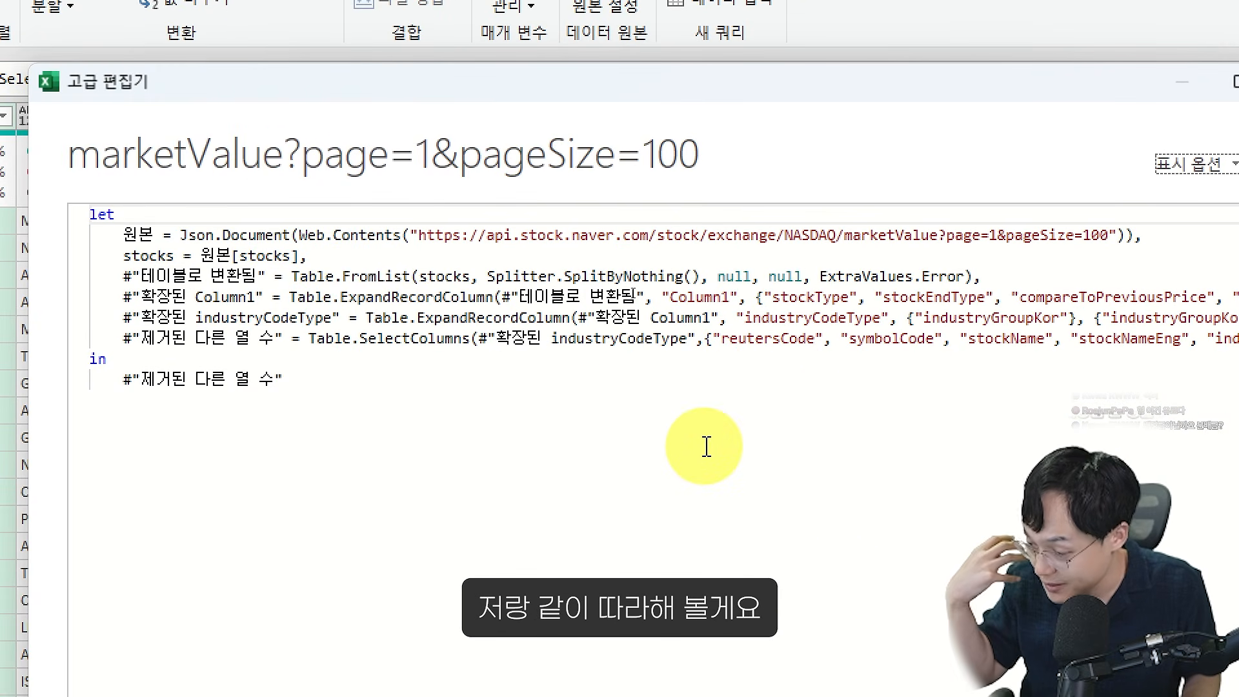
left_click(158, 218)
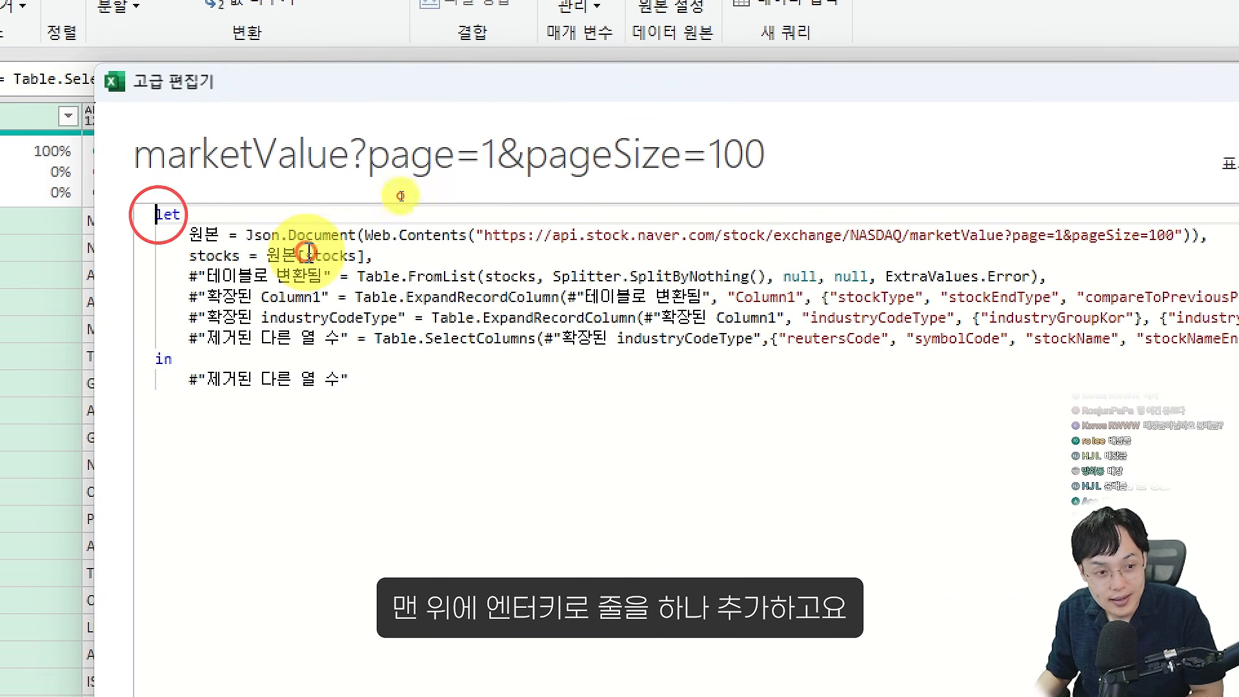
key("Return")
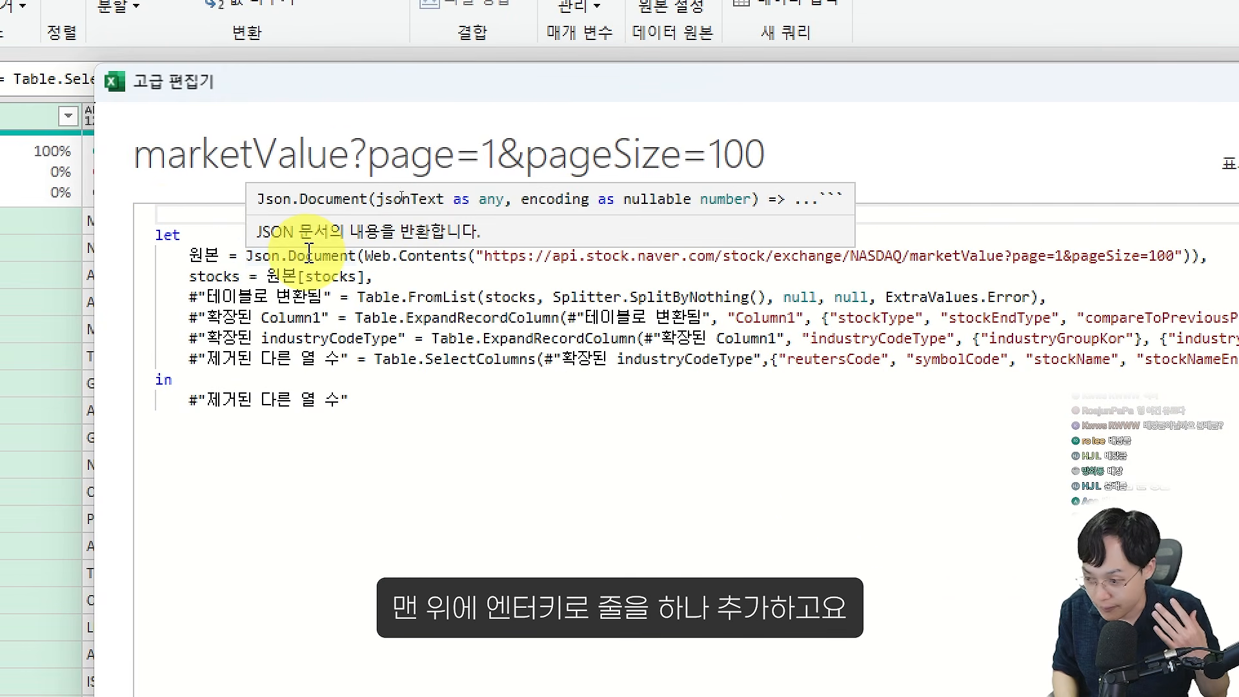
type("() ")
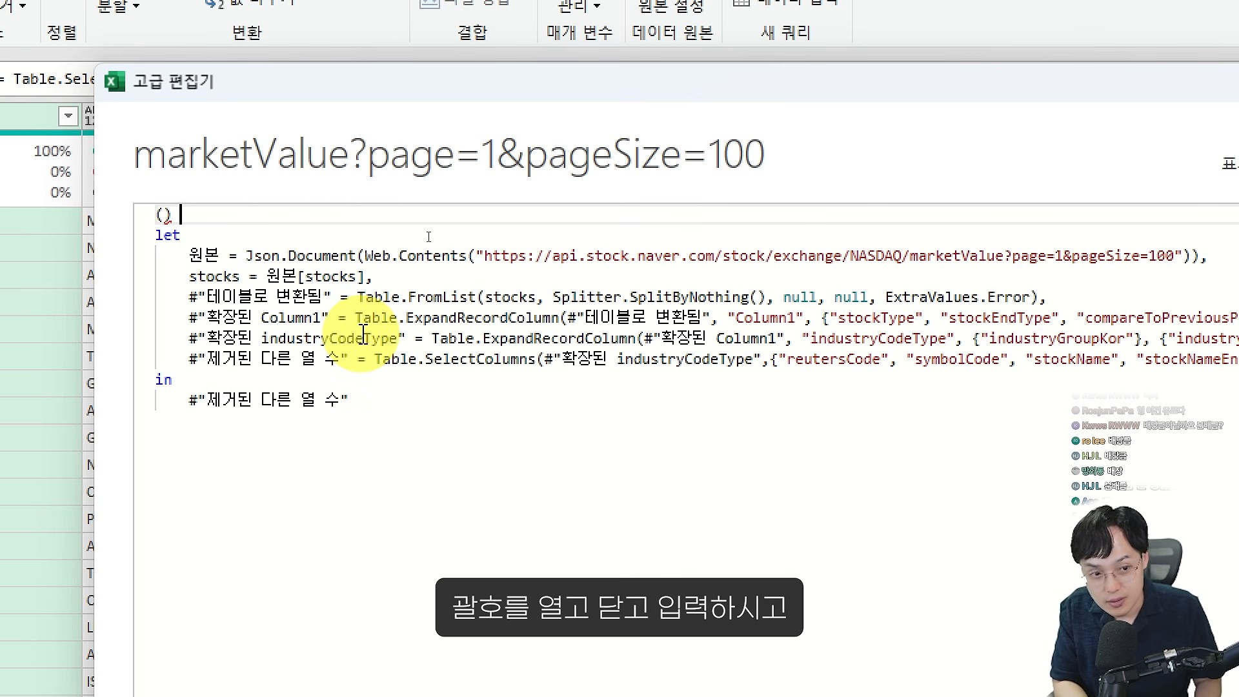
type("=>")
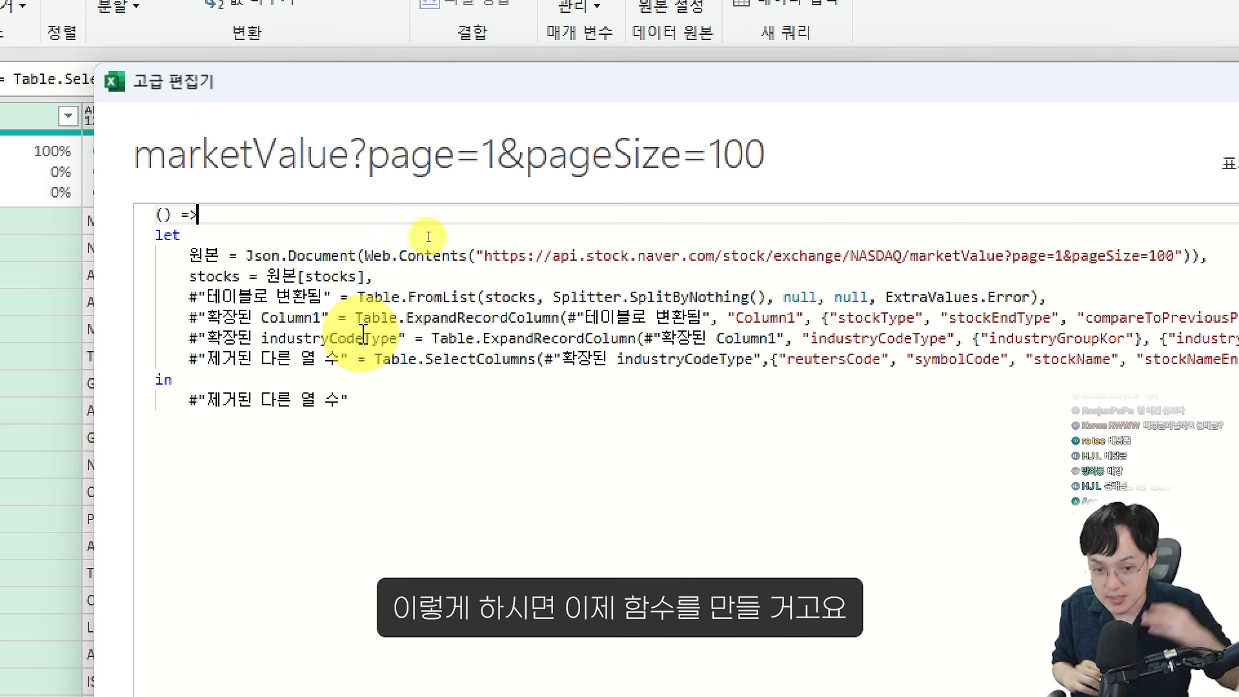
key("Left")
key("Left")
key("Left")
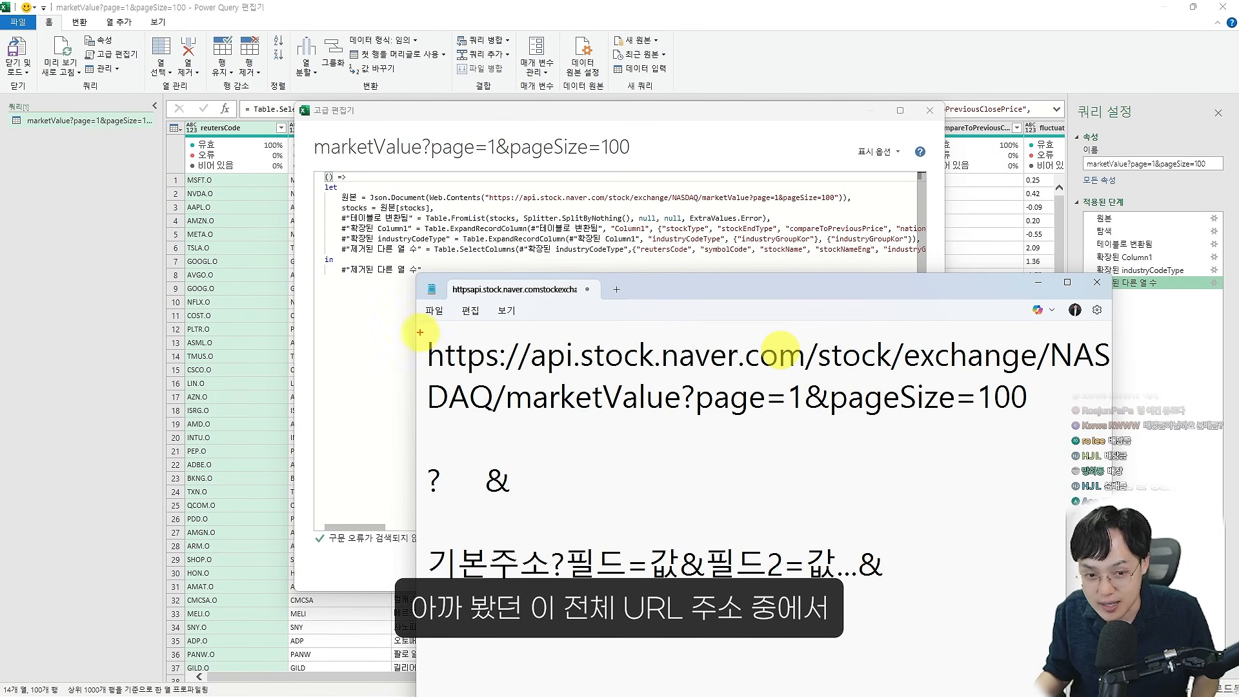
left_click_drag(421, 328, 1114, 424)
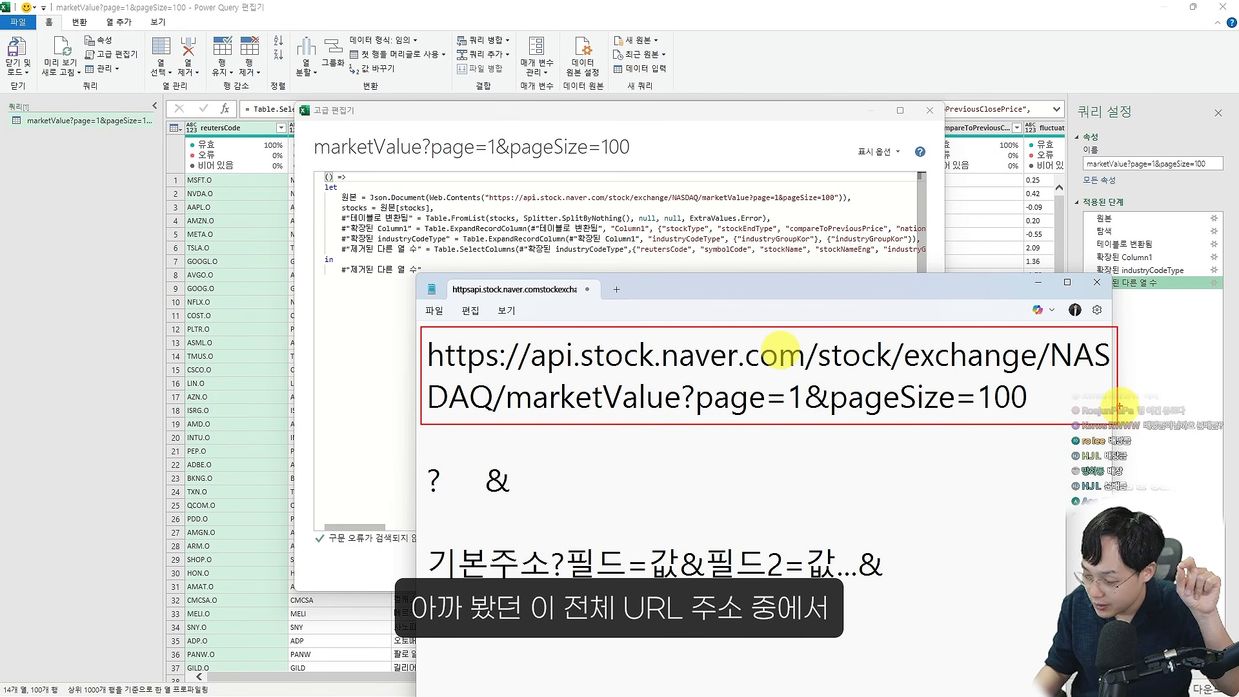
left_click_drag(764, 377, 801, 422)
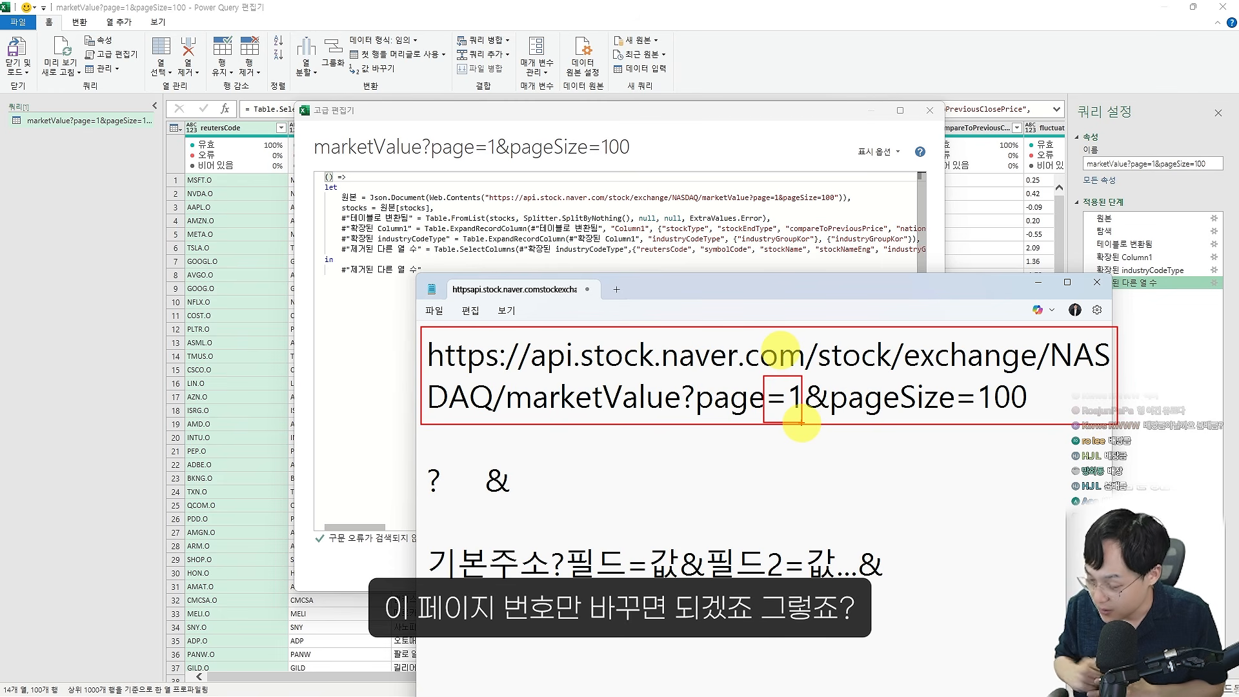
key("Escape")
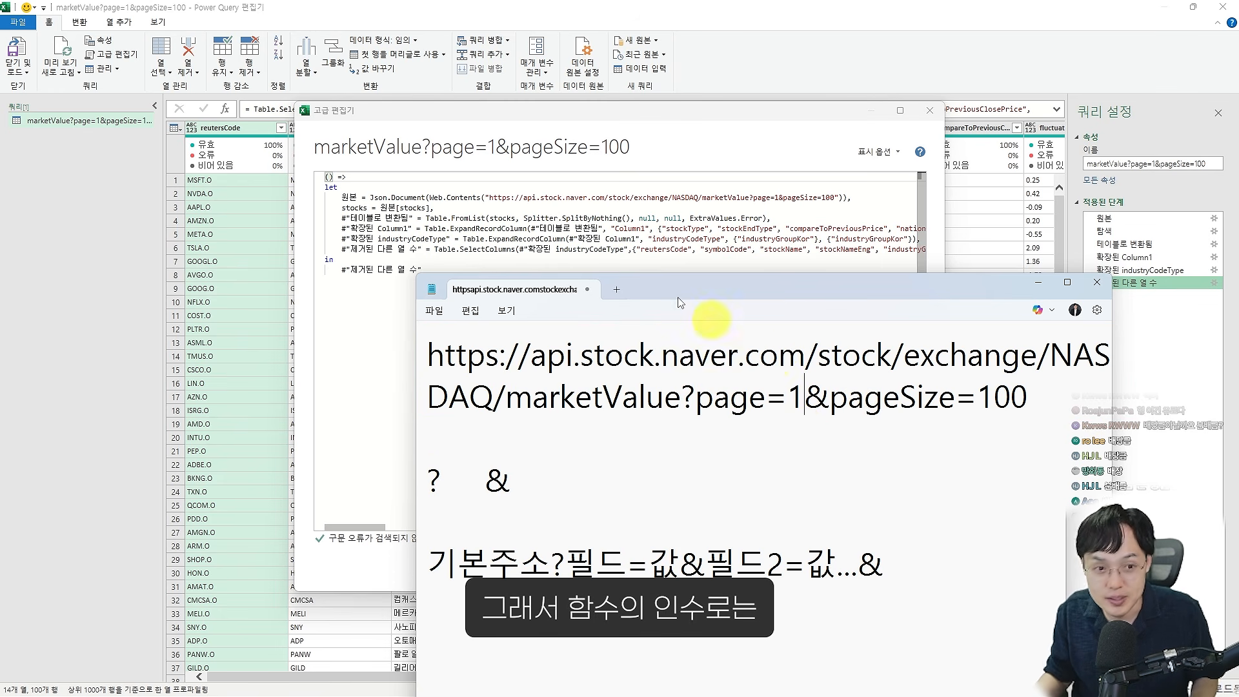
Add the argument pageno as number inside the parentheses of the function header
left_click(538, 210)
left_click(544, 188)
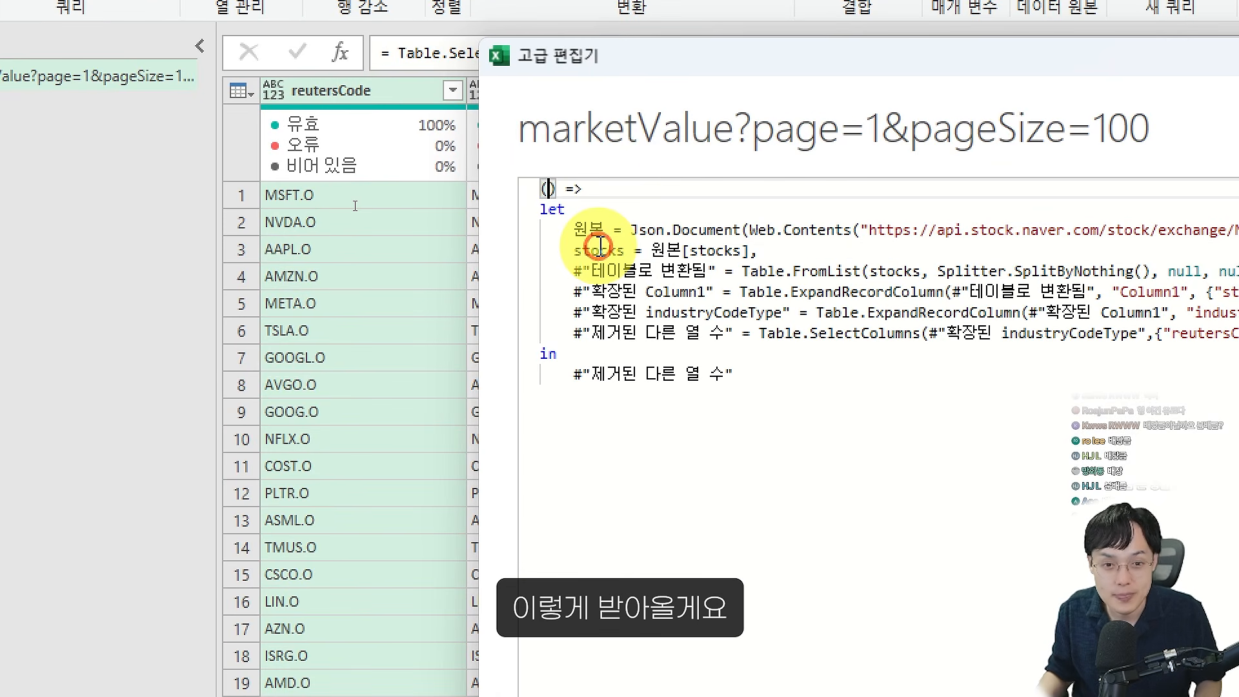
type("ㅔ")
type("ag")
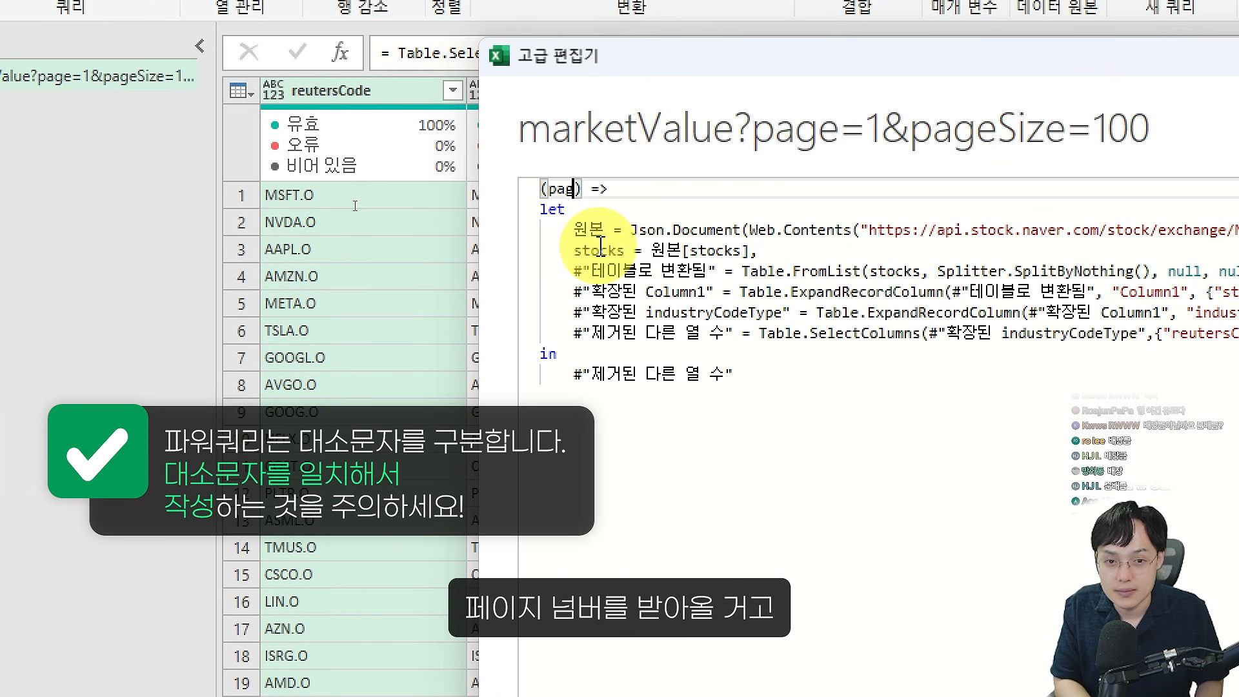
type("er")
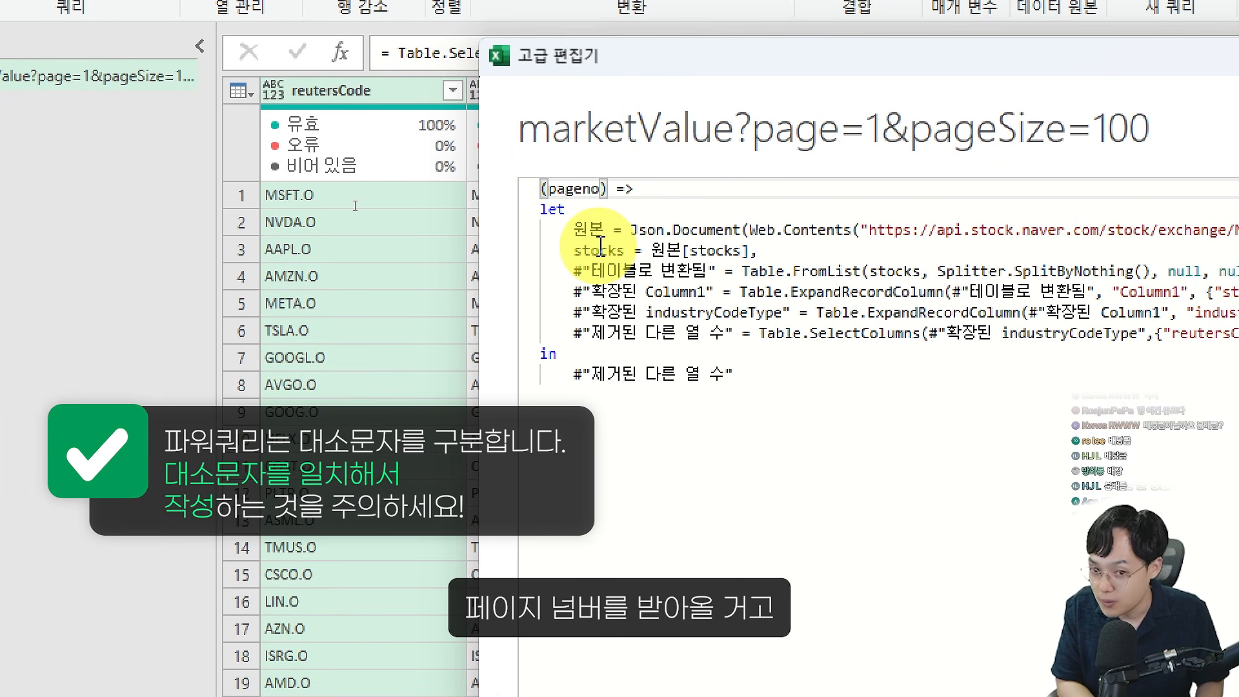
type(" ㅁ")
key("BackSpace")
type("as ")
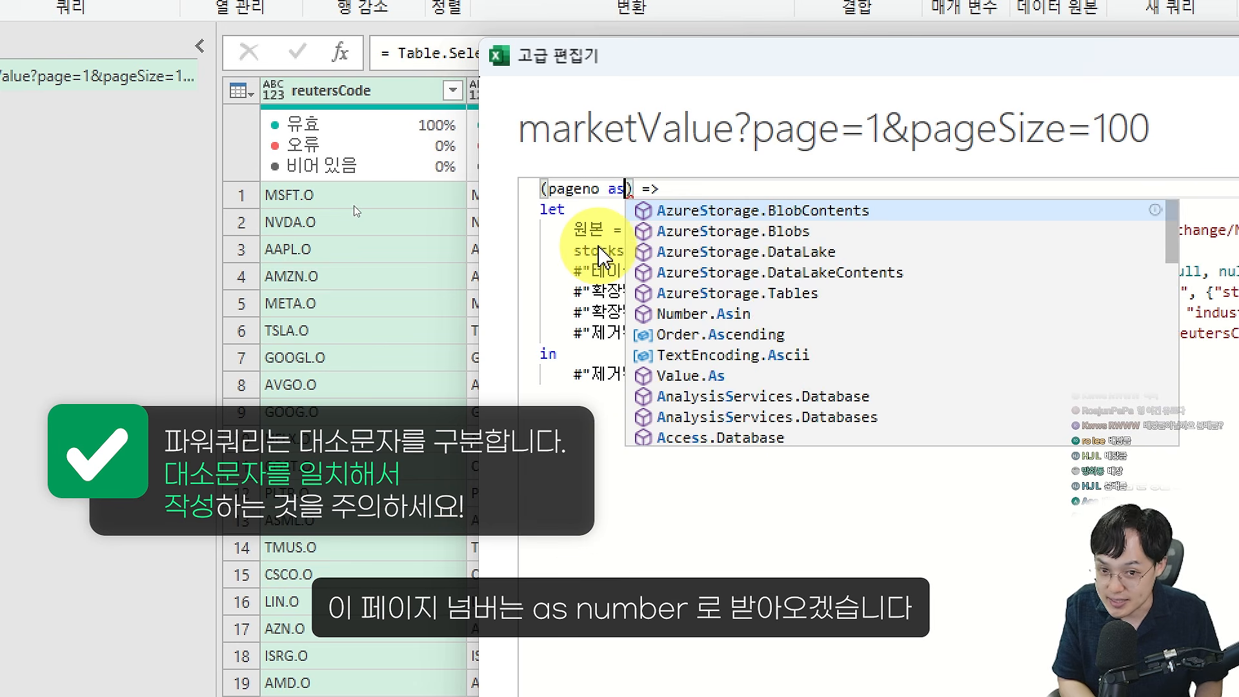
type("number")
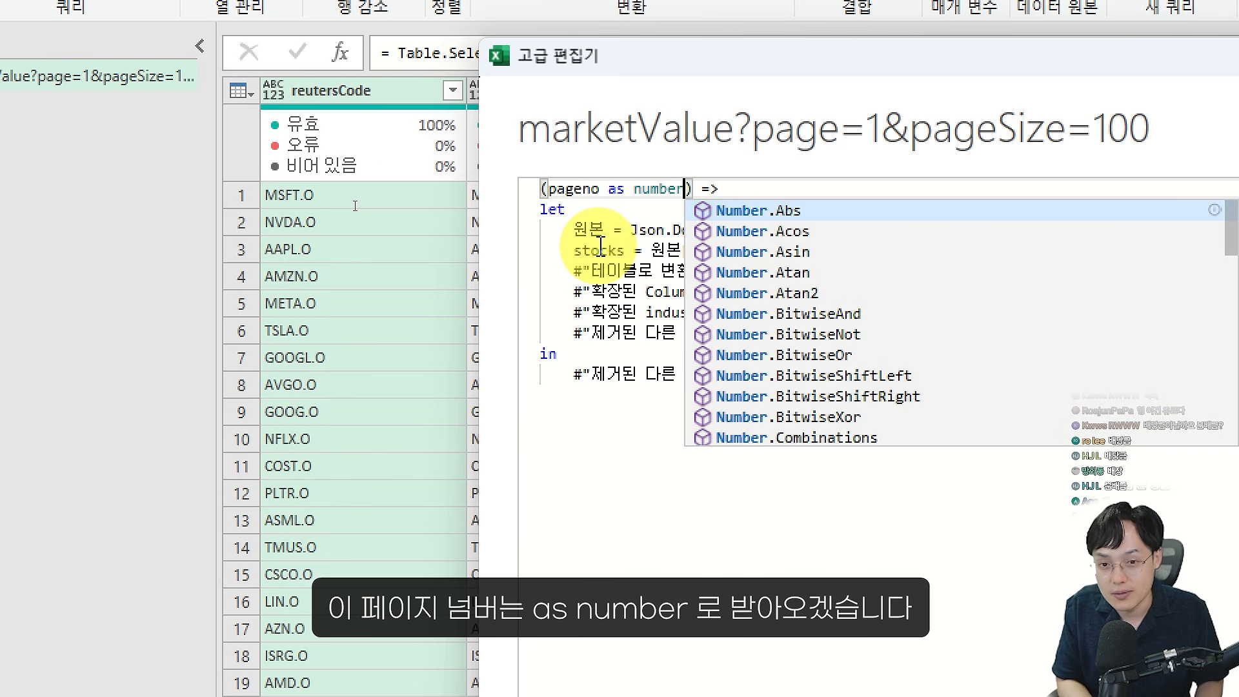
key("Escape")
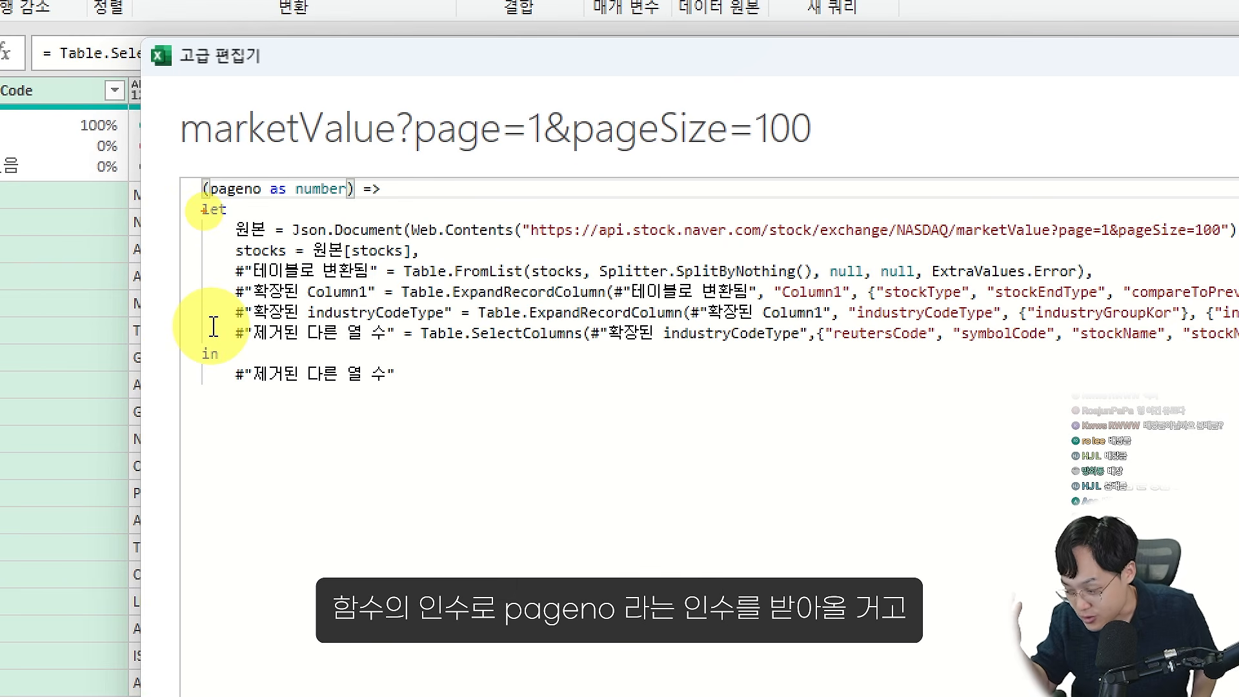
left_click_drag(193, 170, 278, 206)
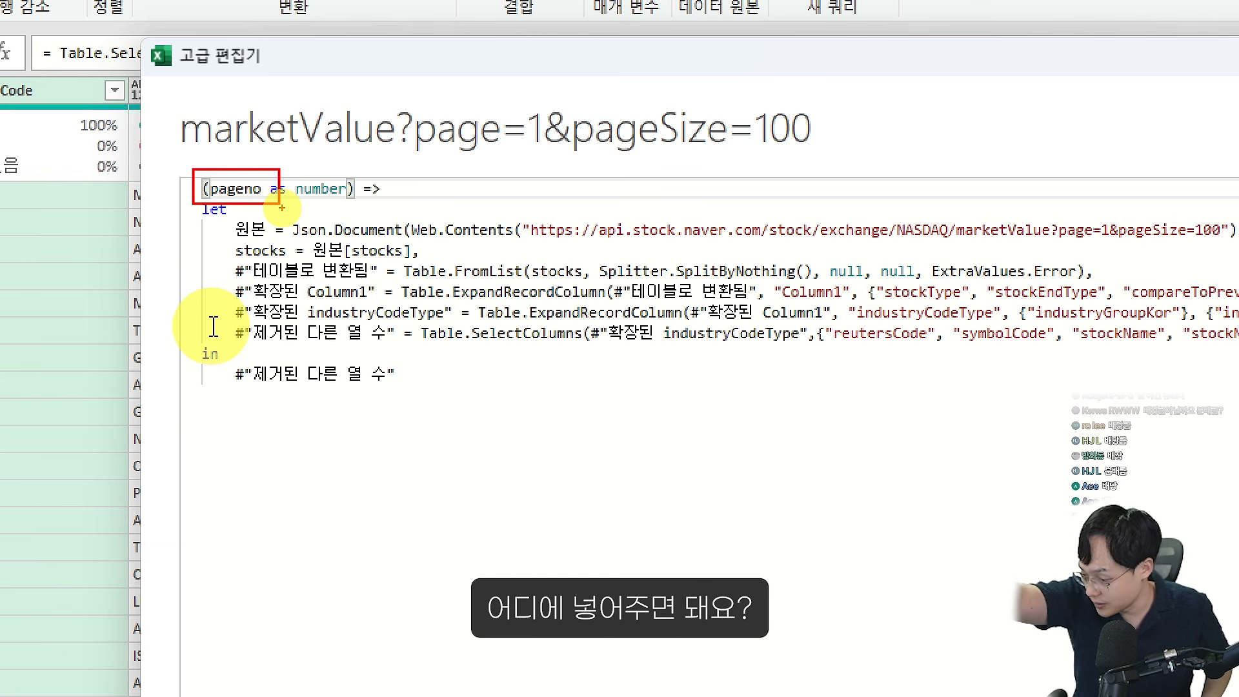
left_click_drag(526, 247, 1226, 245)
mouse_move(289, 199)
left_mouse_down()
mouse_move(277, 196)
mouse_move(506, 89)
mouse_move(979, 168)
mouse_move(959, 183)
left_mouse_up()
left_click_drag(1112, 224, 1115, 237)
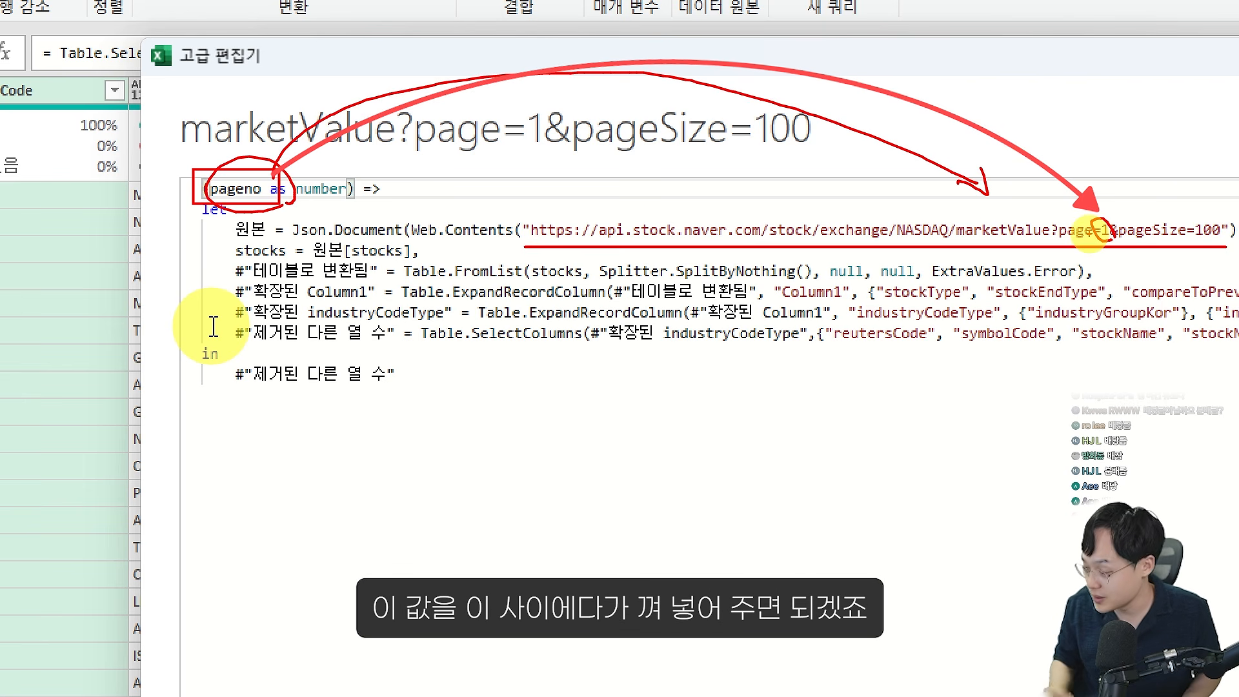
Replace the page number 1 in the source URL with the concatenated argument, so that it reads page="&pageno&"&pageSize=100
key("Escape")
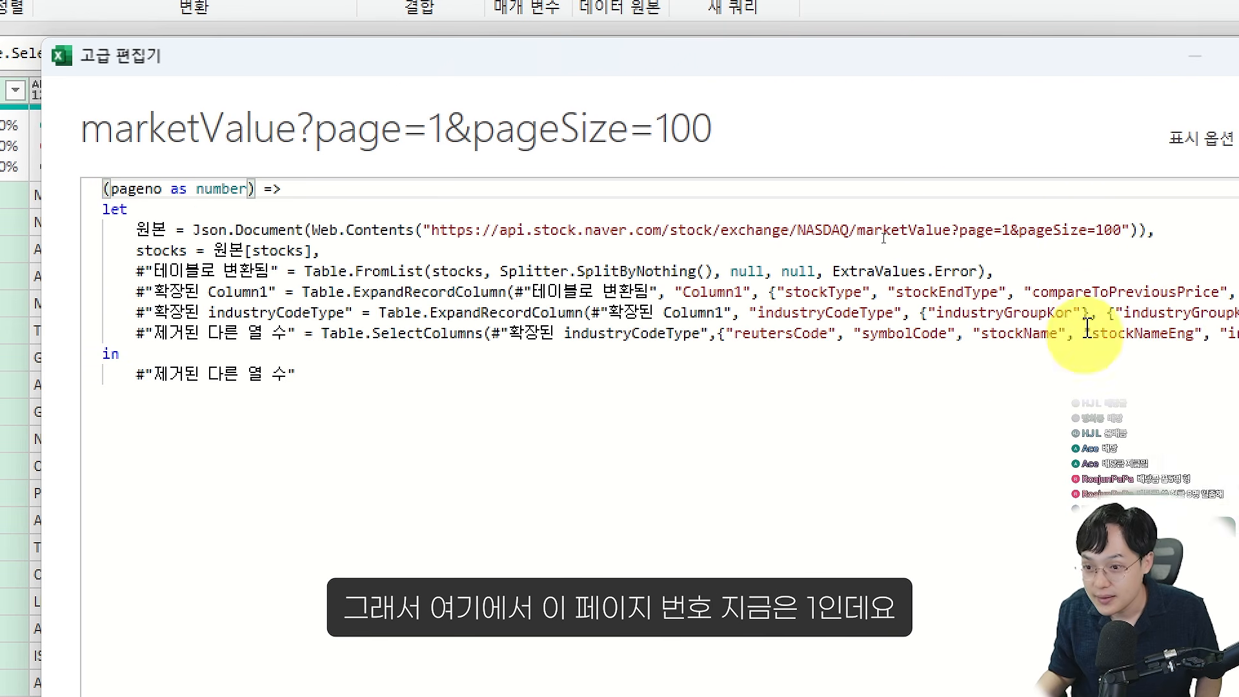
left_click(870, 233)
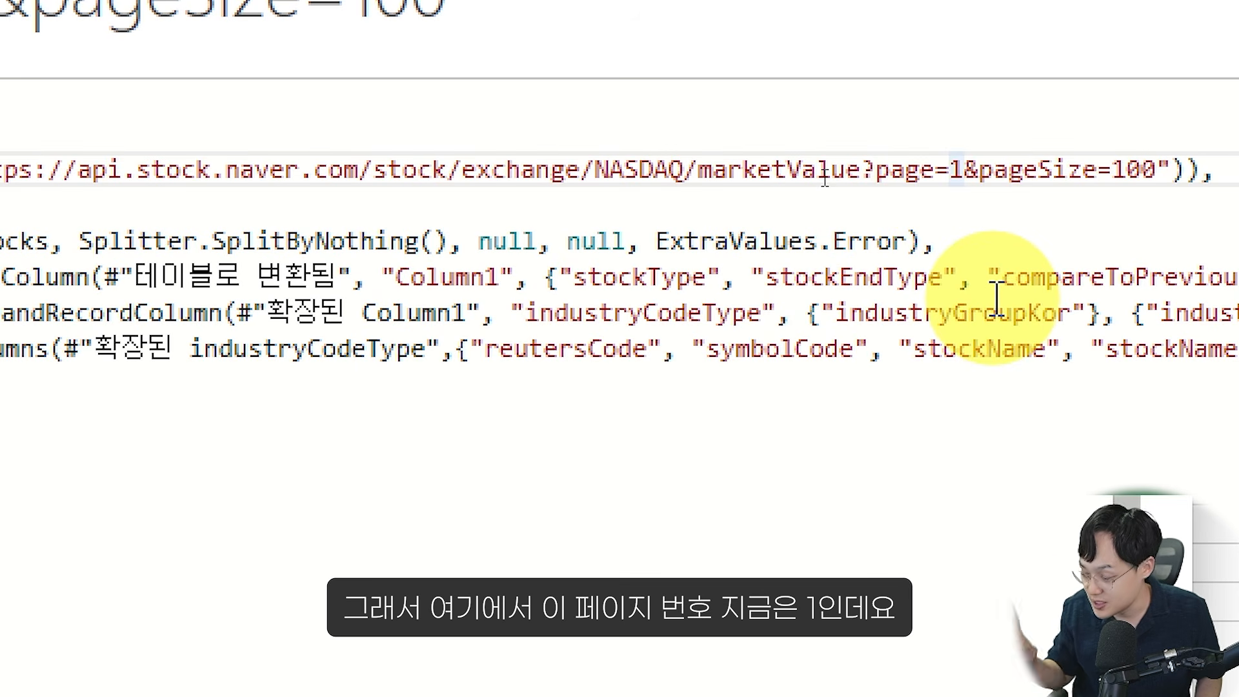
key("BackSpace")
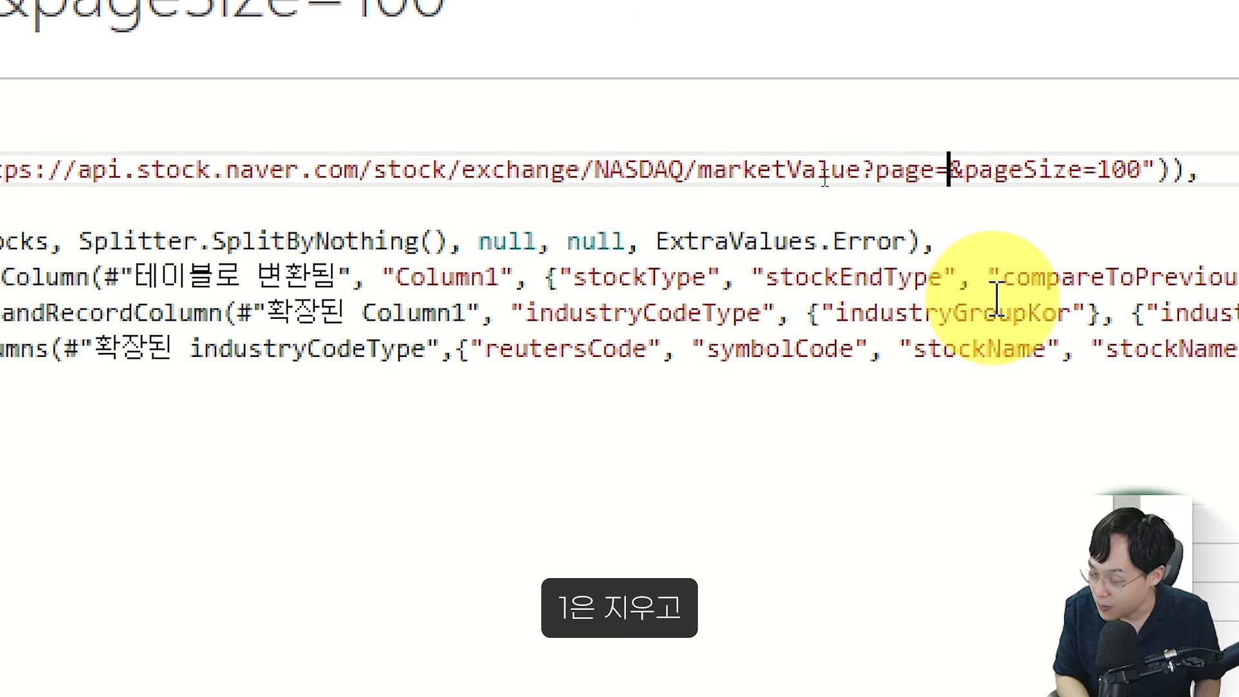
type("\"\"")
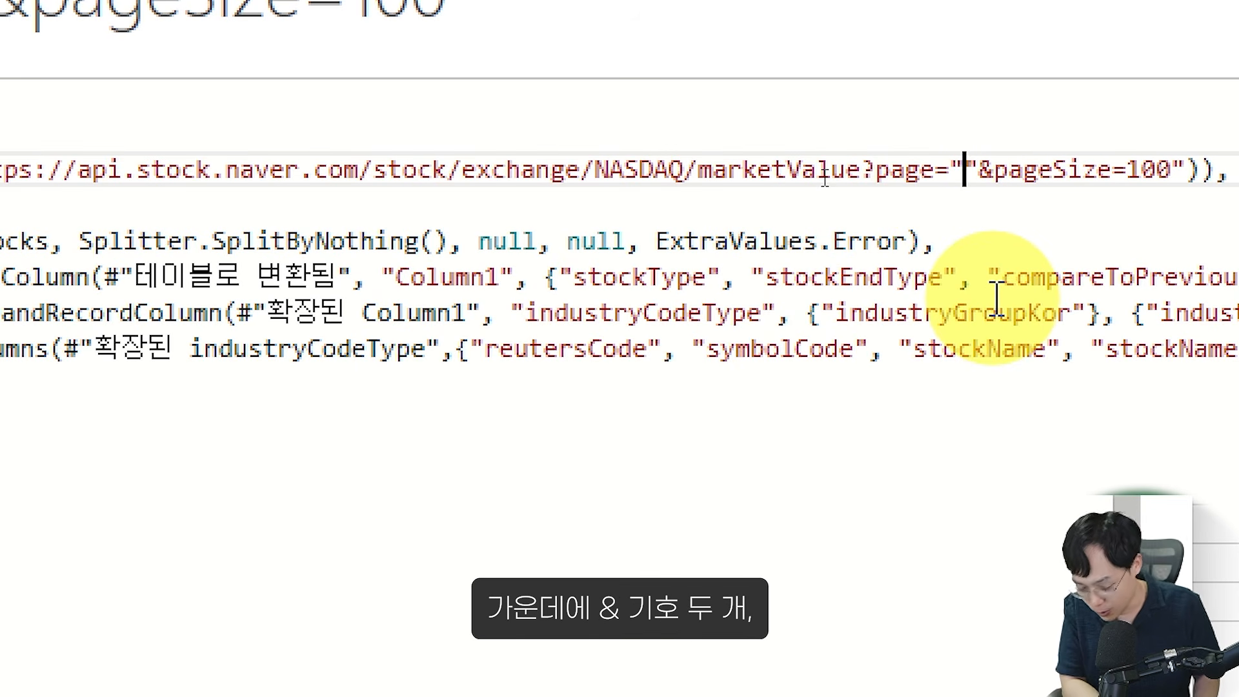
type("&&")
key("Left")
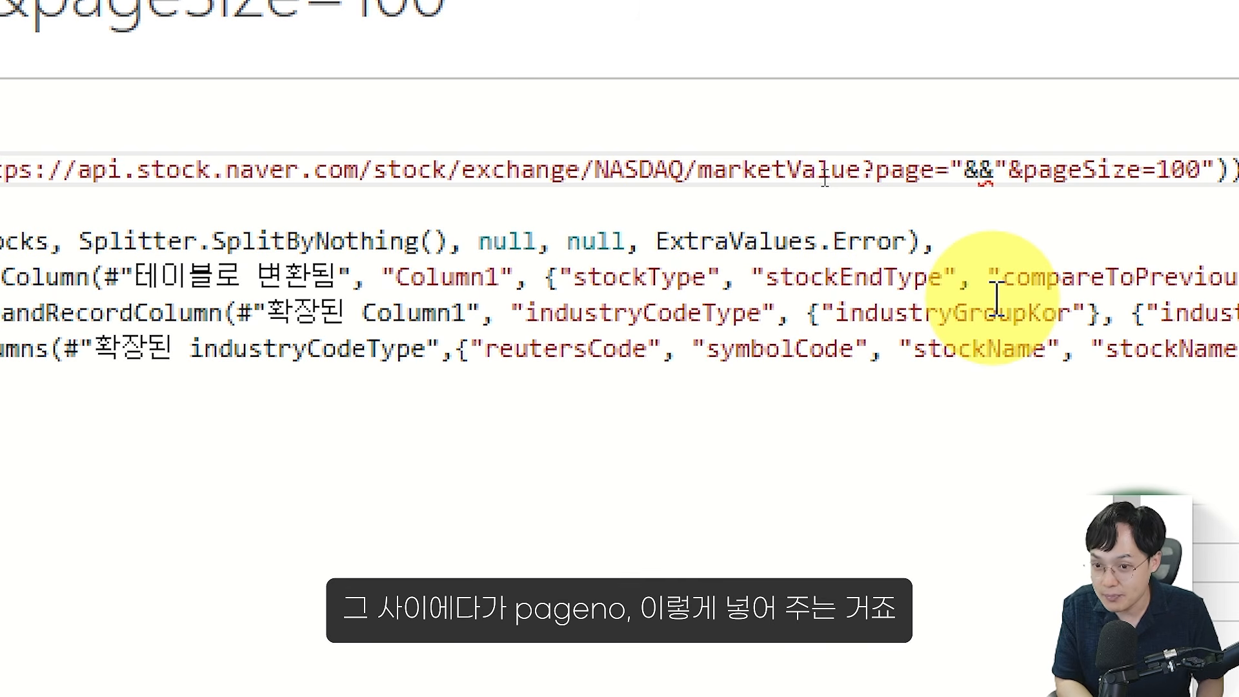
type("pageno")
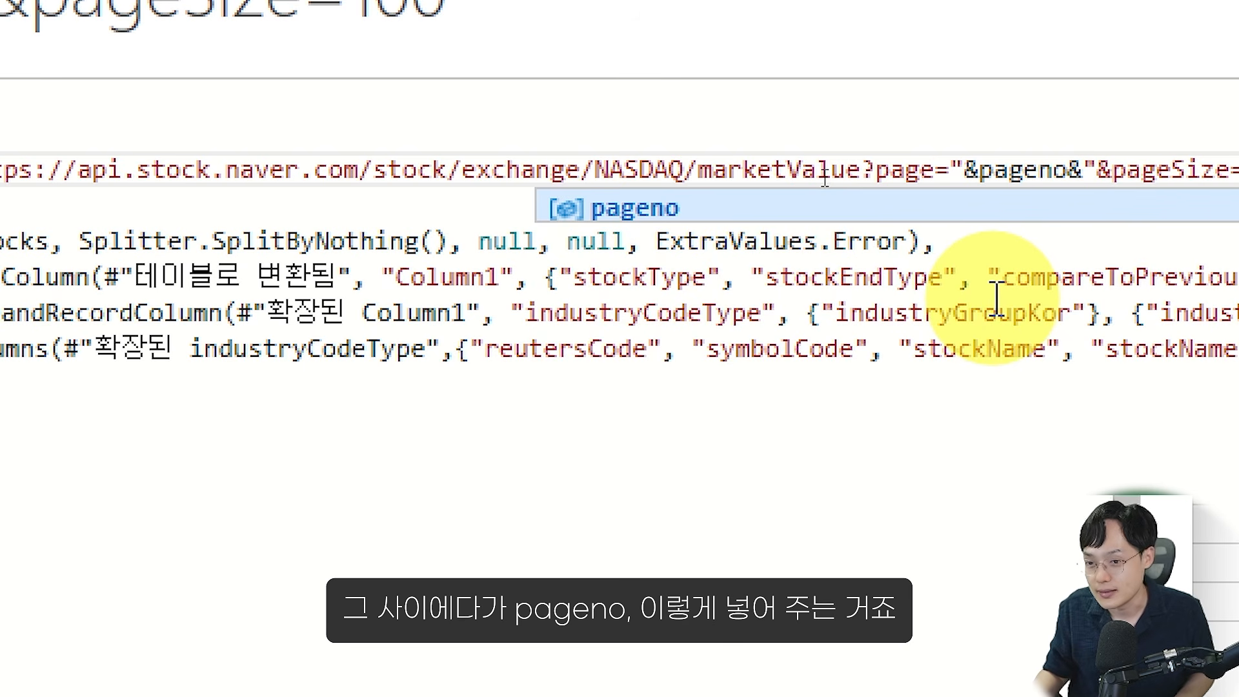
left_click(997, 302)
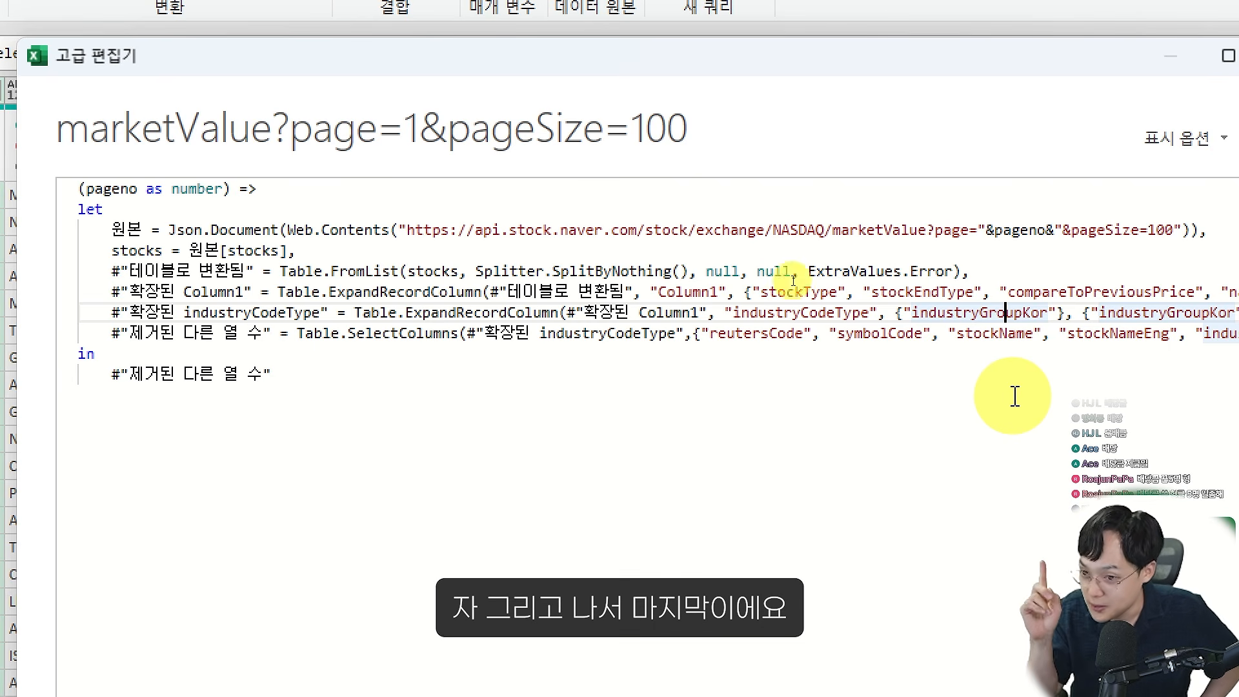
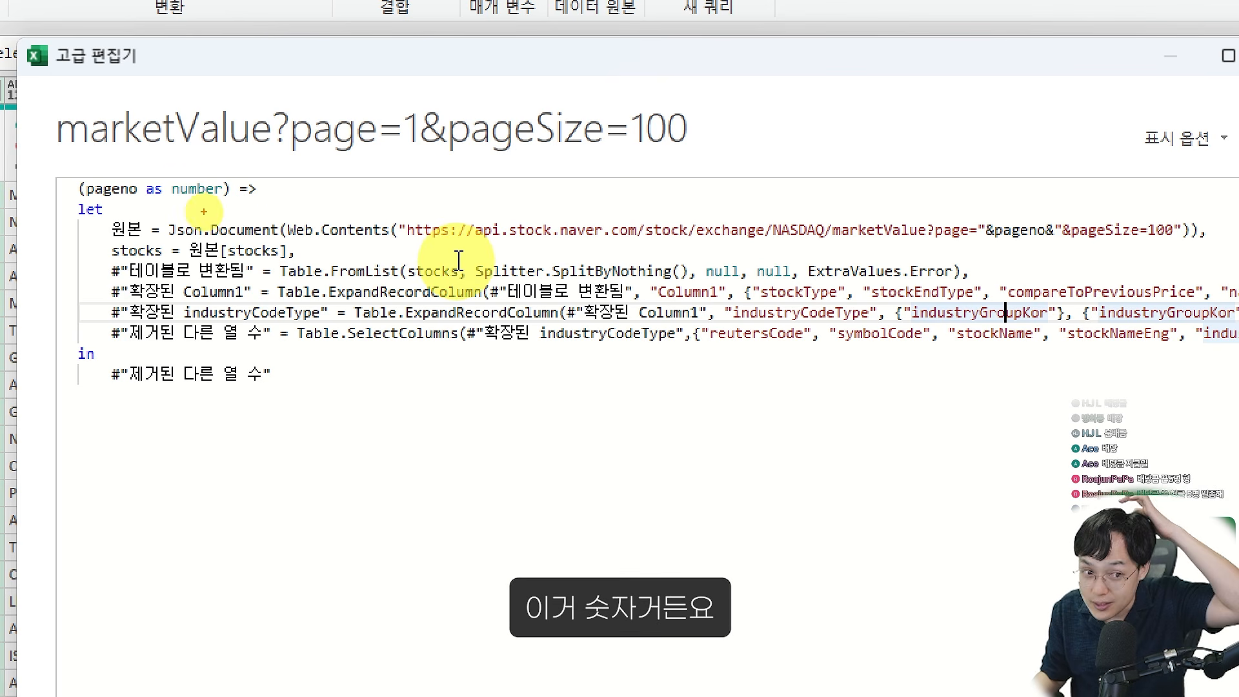
left_click_drag(181, 203, 215, 202)
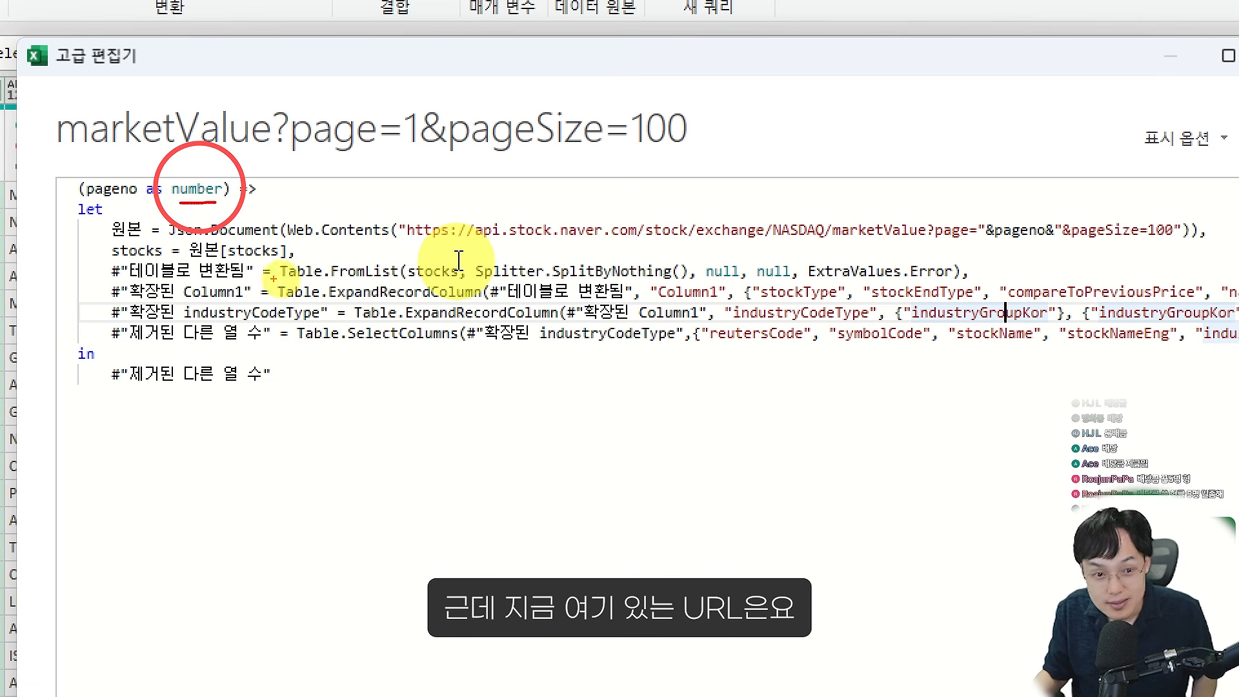
left_click_drag(396, 250, 1191, 247)
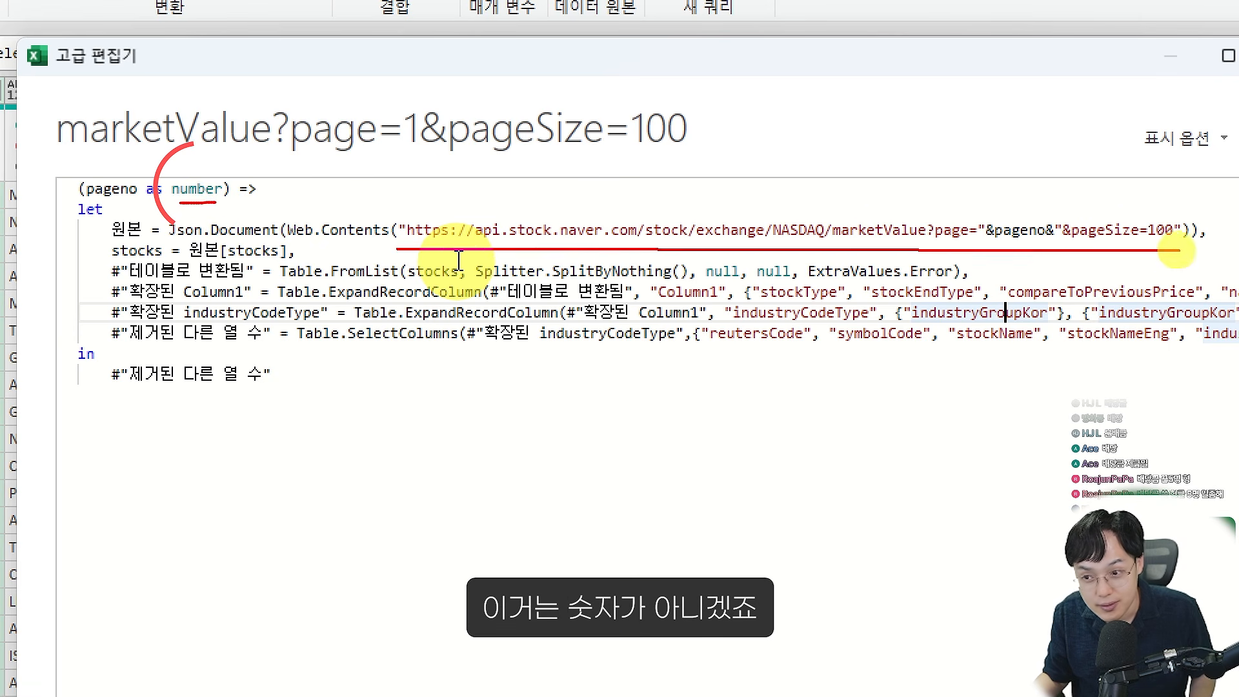
mouse_move(1045, 223)
left_mouse_down()
mouse_move(1044, 241)
mouse_move(975, 213)
mouse_move(1010, 253)
left_mouse_up()
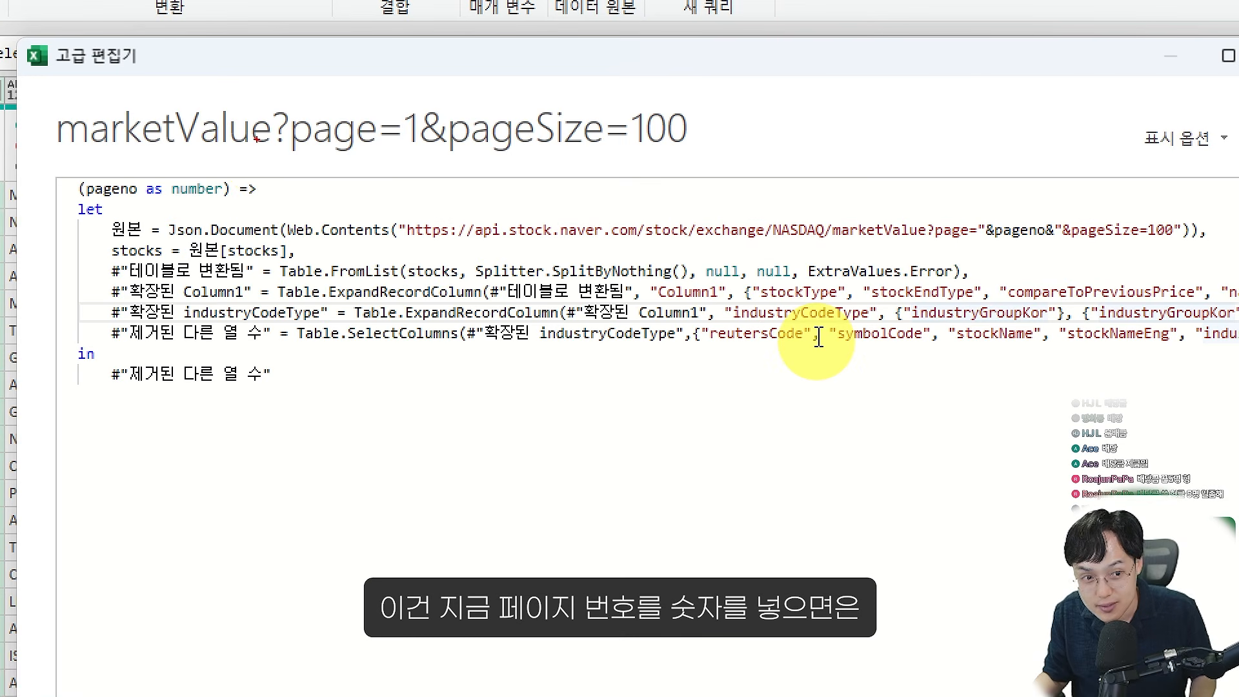
mouse_move(224, 178)
left_mouse_down()
mouse_move(227, 144)
mouse_move(947, 205)
left_mouse_up()
left_click_drag(1049, 239, 1053, 242)
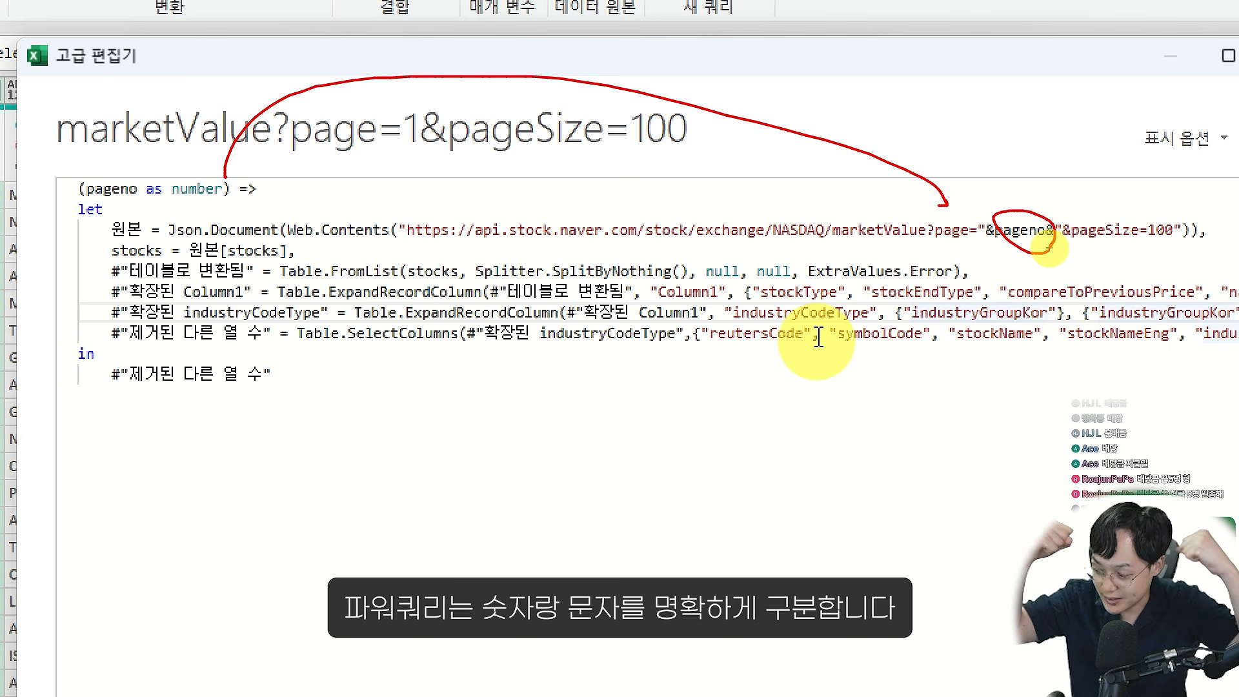
key("Escape")
key("ctrl+2")
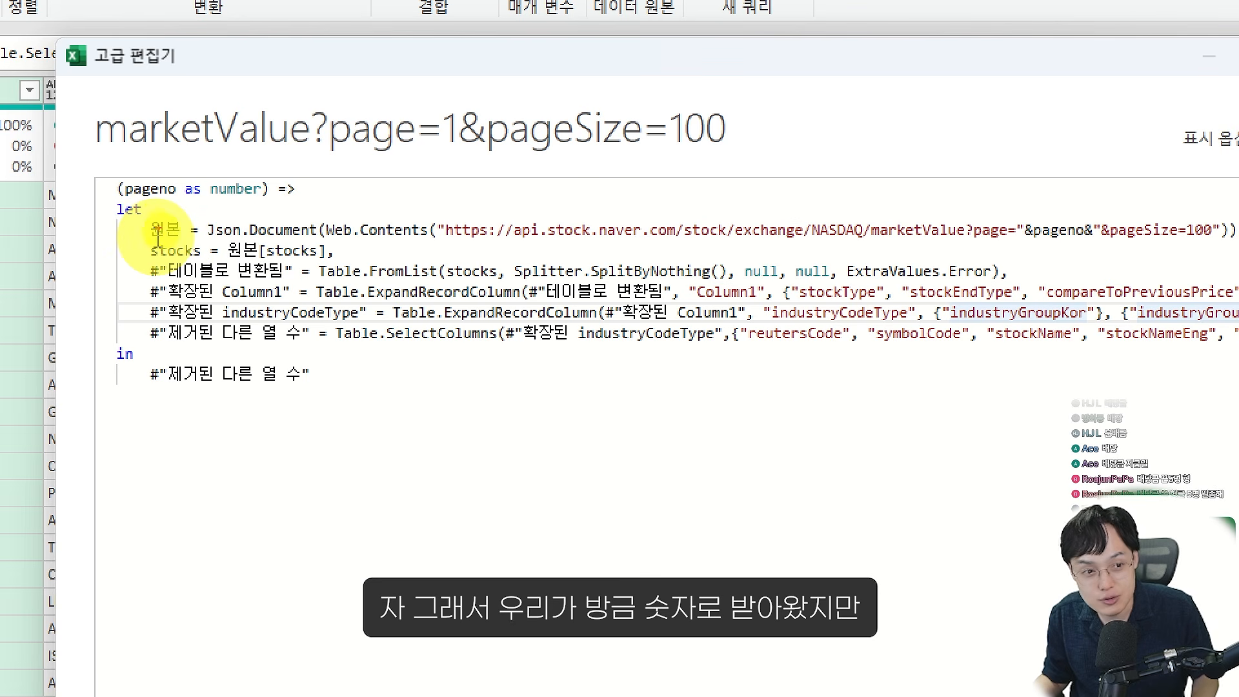
mouse_move(147, 205)
left_mouse_down()
mouse_move(245, 207)
mouse_move(274, 129)
mouse_move(981, 119)
mouse_move(1048, 196)
mouse_move(1023, 182)
left_mouse_up()
left_click_drag(1024, 255, 1107, 255)
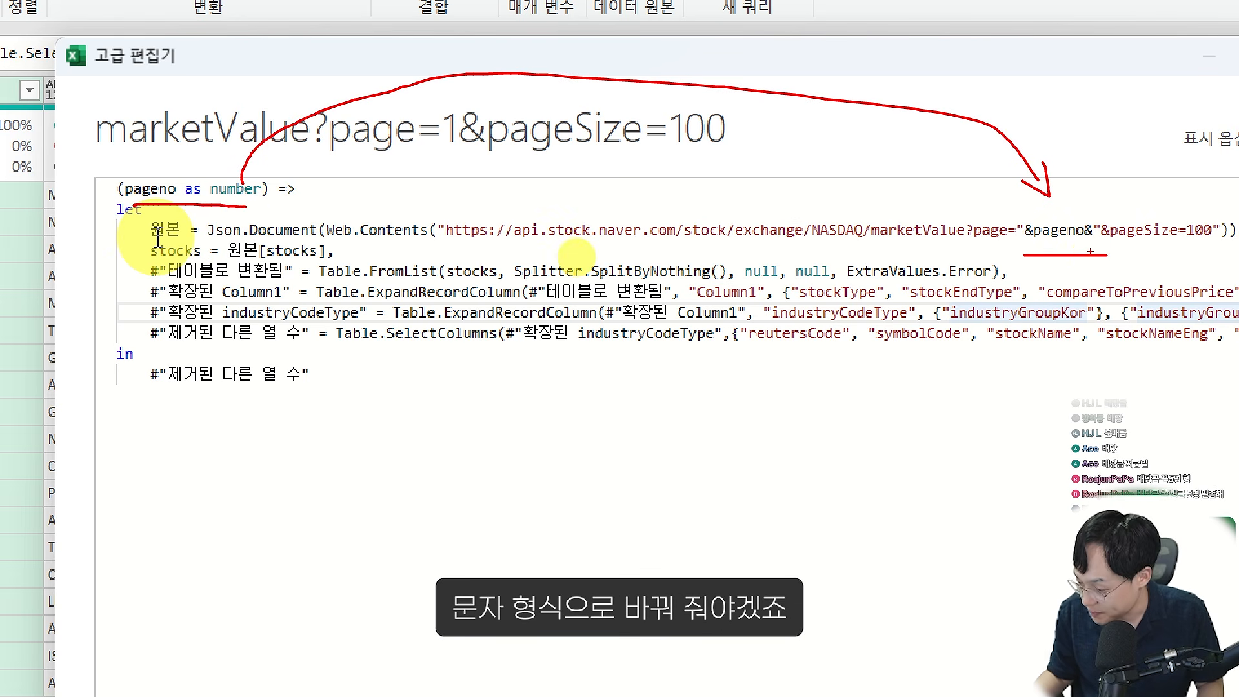
key("Escape")
Convert the page argument in the source URL to text by wrapping it as Text.From(pageno)
left_click(929, 230)
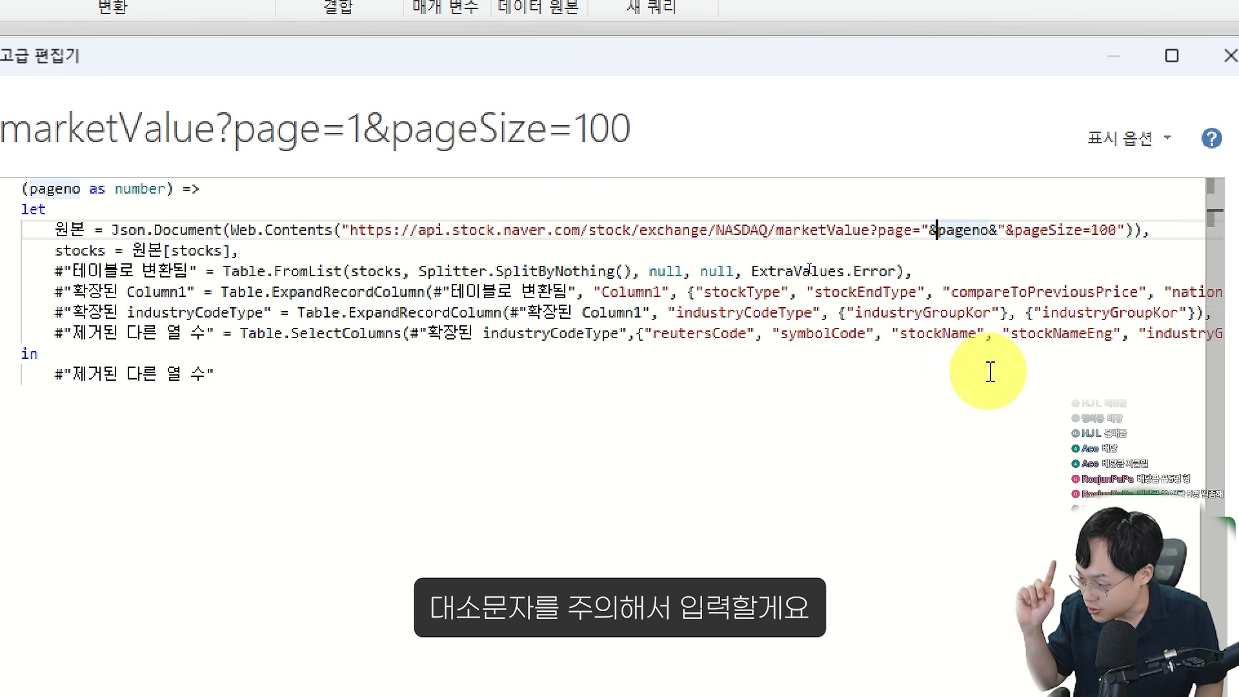
type("Te")
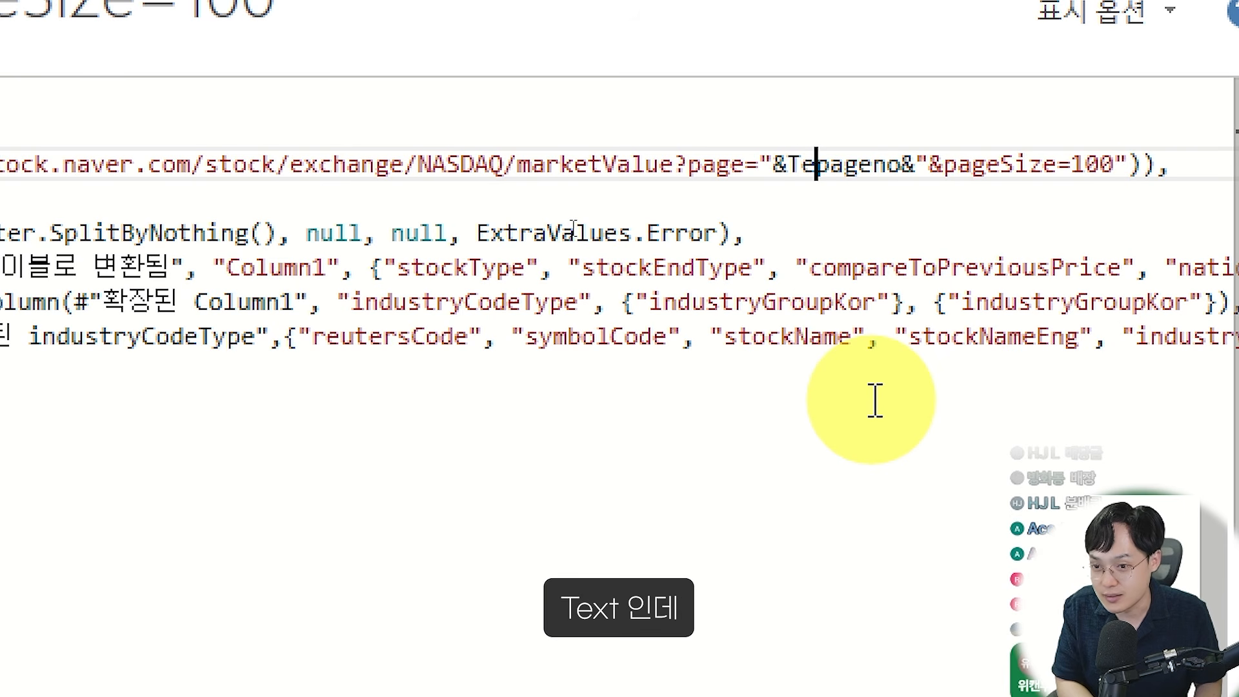
type("xt.Fr")
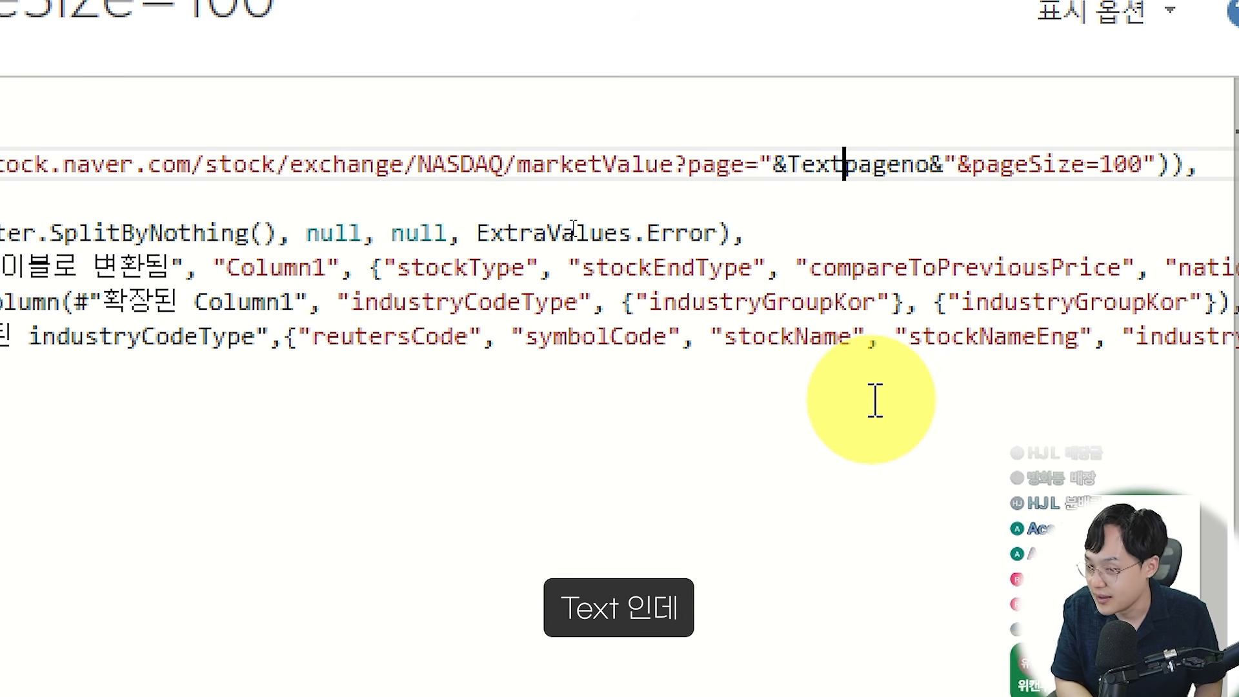
type("om(pageno")
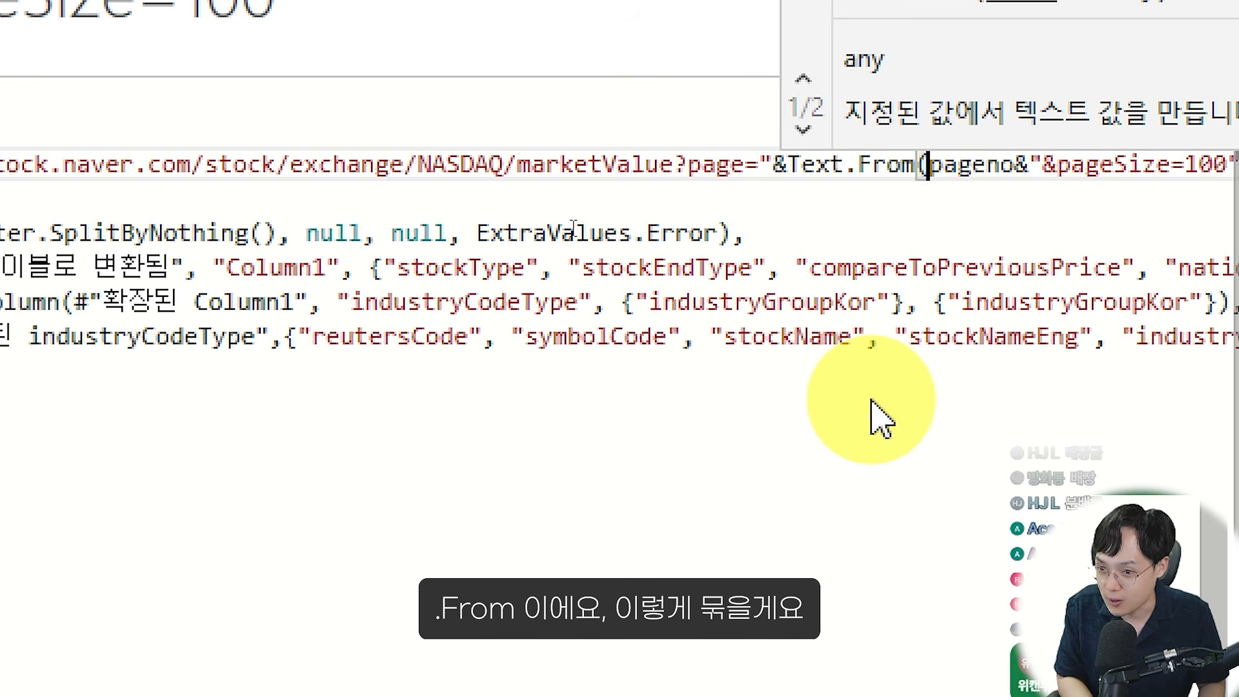
type(")")
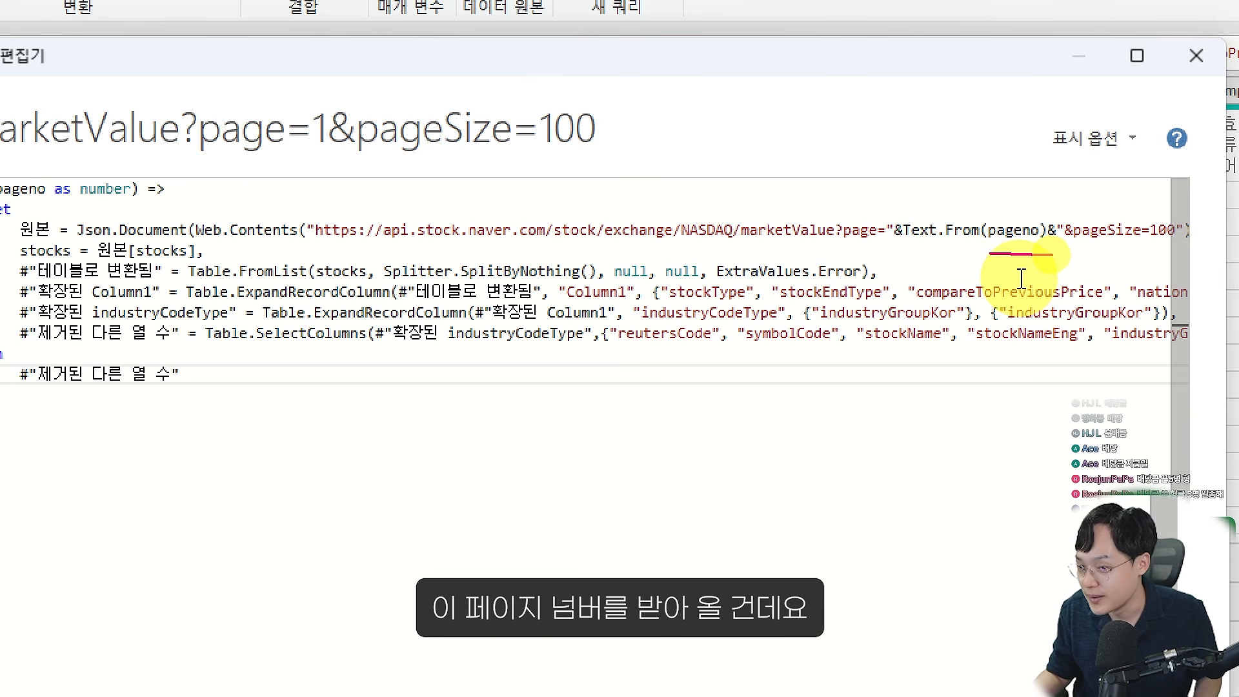
mouse_move(194, 230)
left_mouse_down()
mouse_move(157, 110)
mouse_move(794, 47)
mouse_move(1010, 172)
mouse_move(1000, 187)
left_mouse_up()
left_click_drag(915, 246, 1097, 246)
left_click_drag(284, 249, 754, 248)
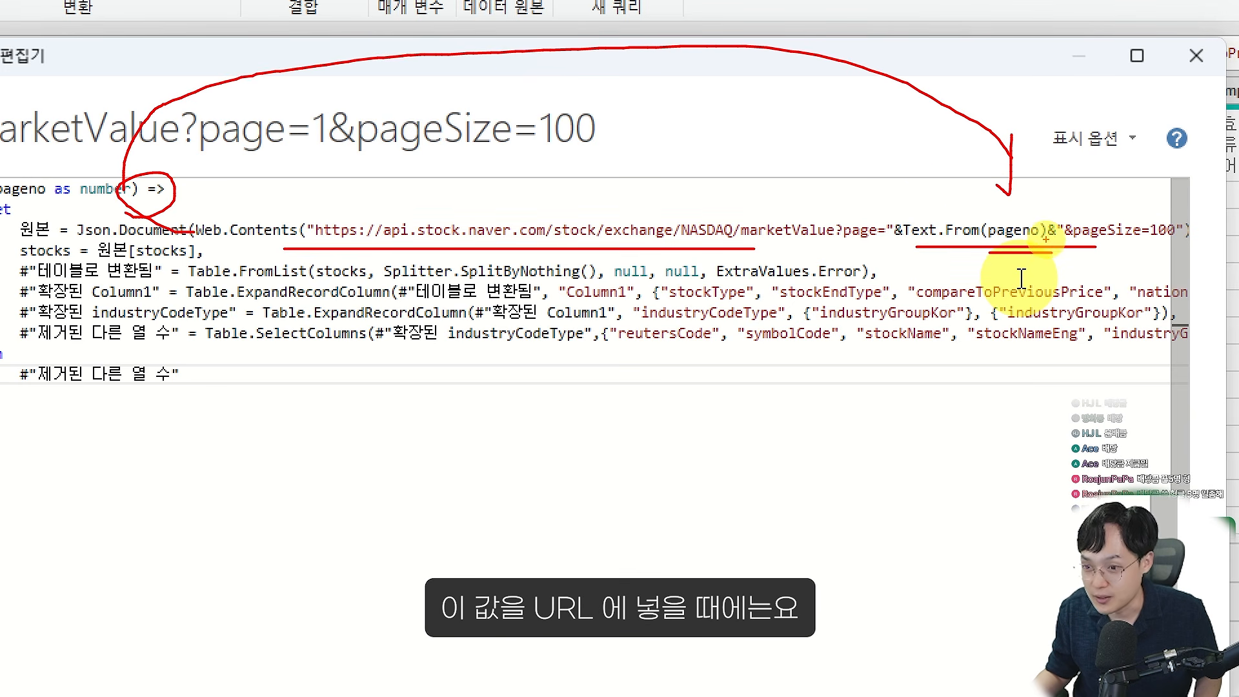
left_click_drag(1066, 244, 1145, 244)
left_click_drag(1021, 260, 1032, 254)
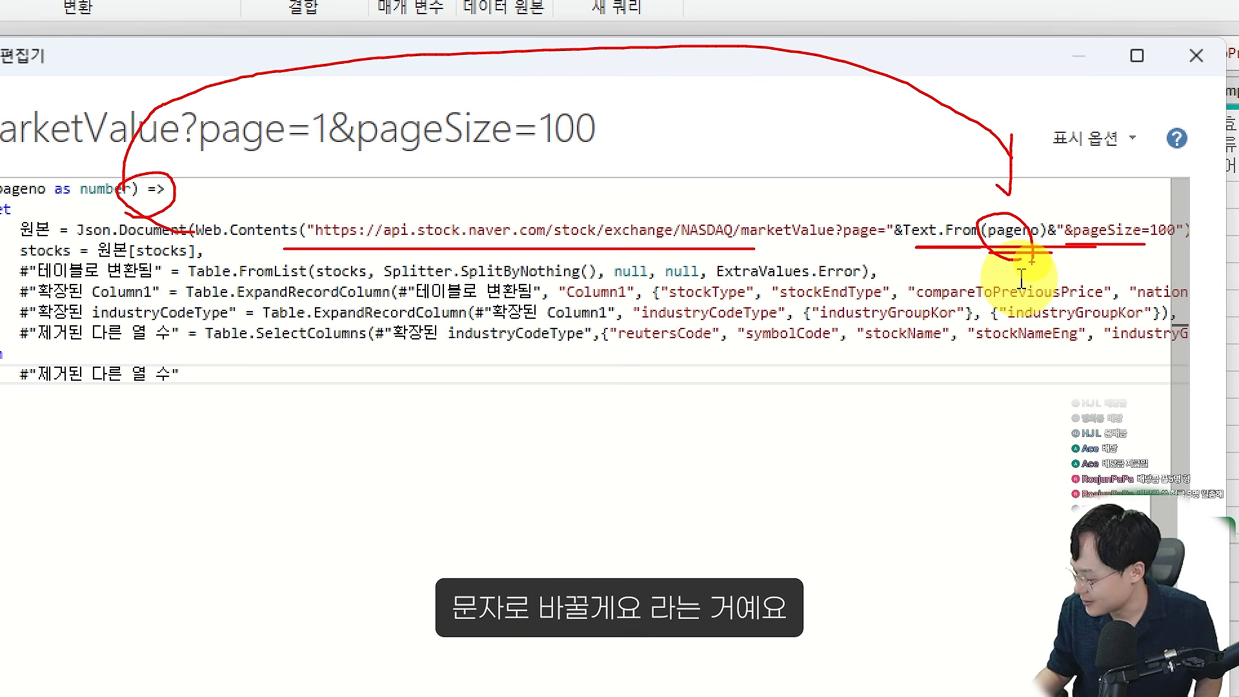
key("Escape")
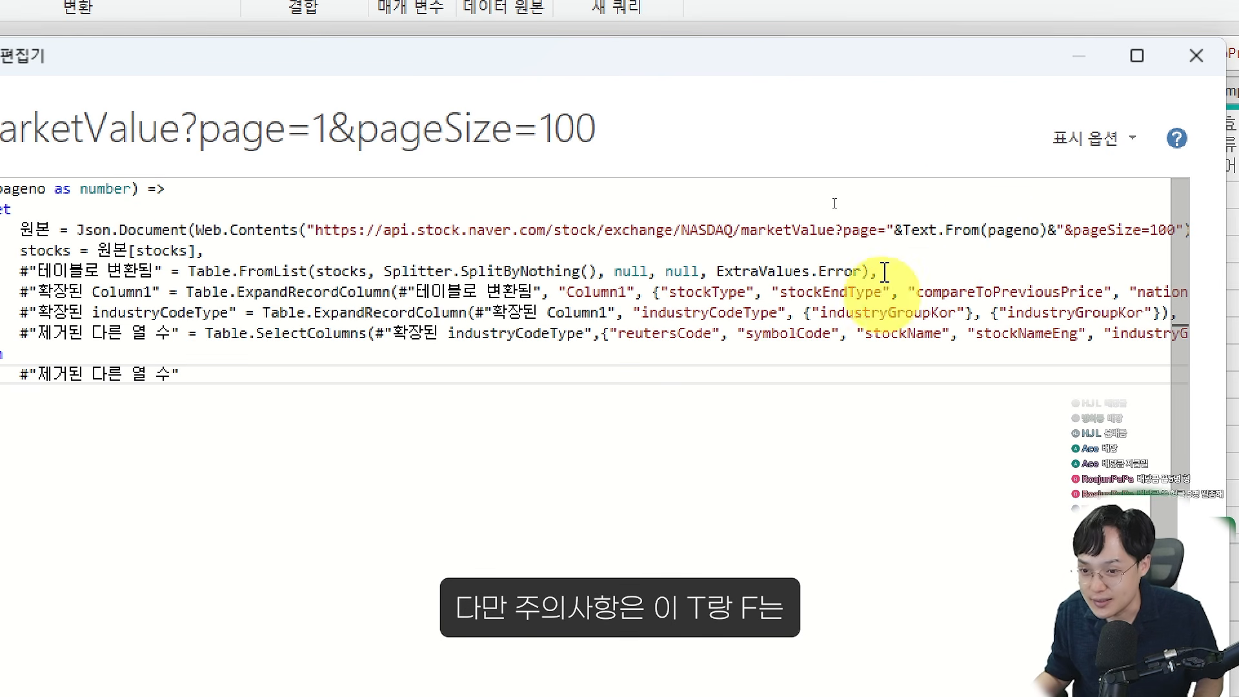
left_click_drag(893, 218, 915, 241)
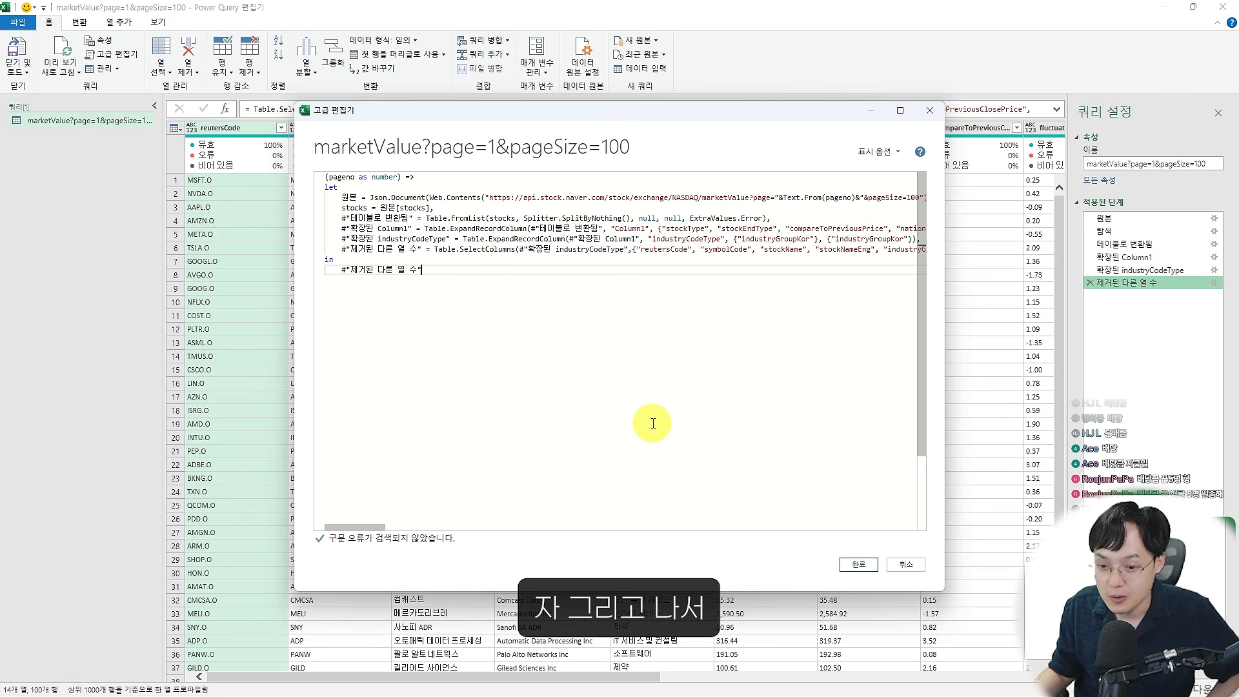
Apply the edited query code and rename the function query as getNASDAQ
left_click(858, 566)
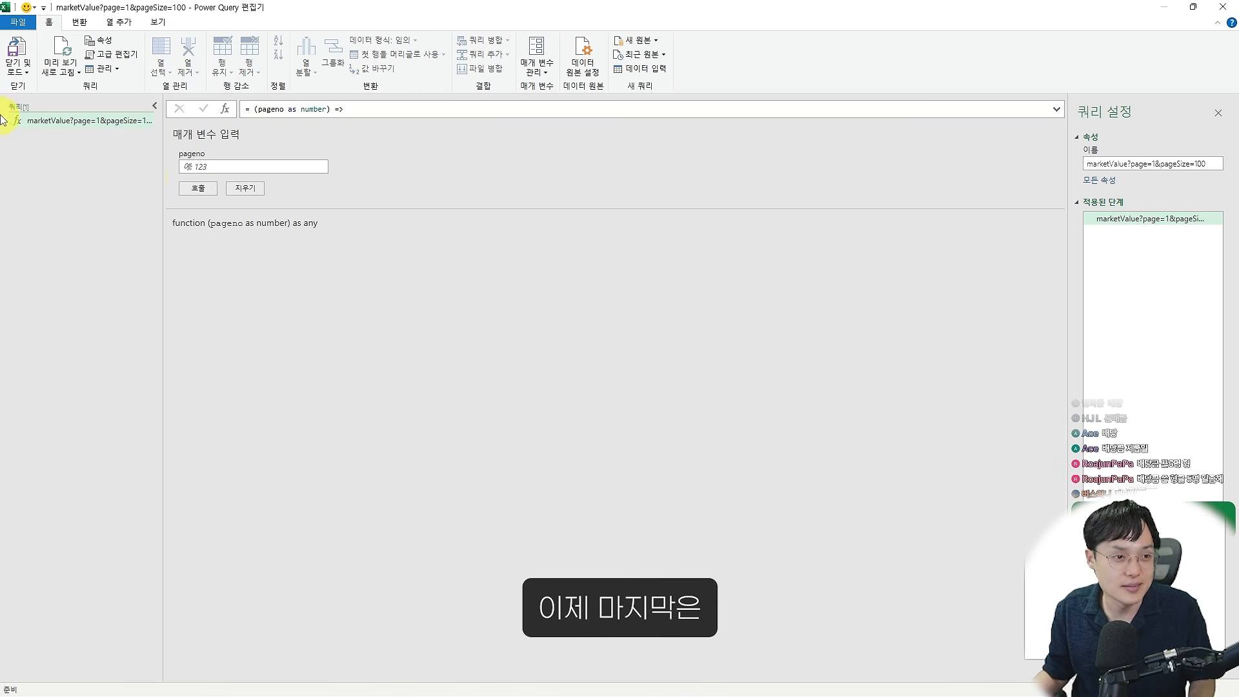
double_click(41, 122)
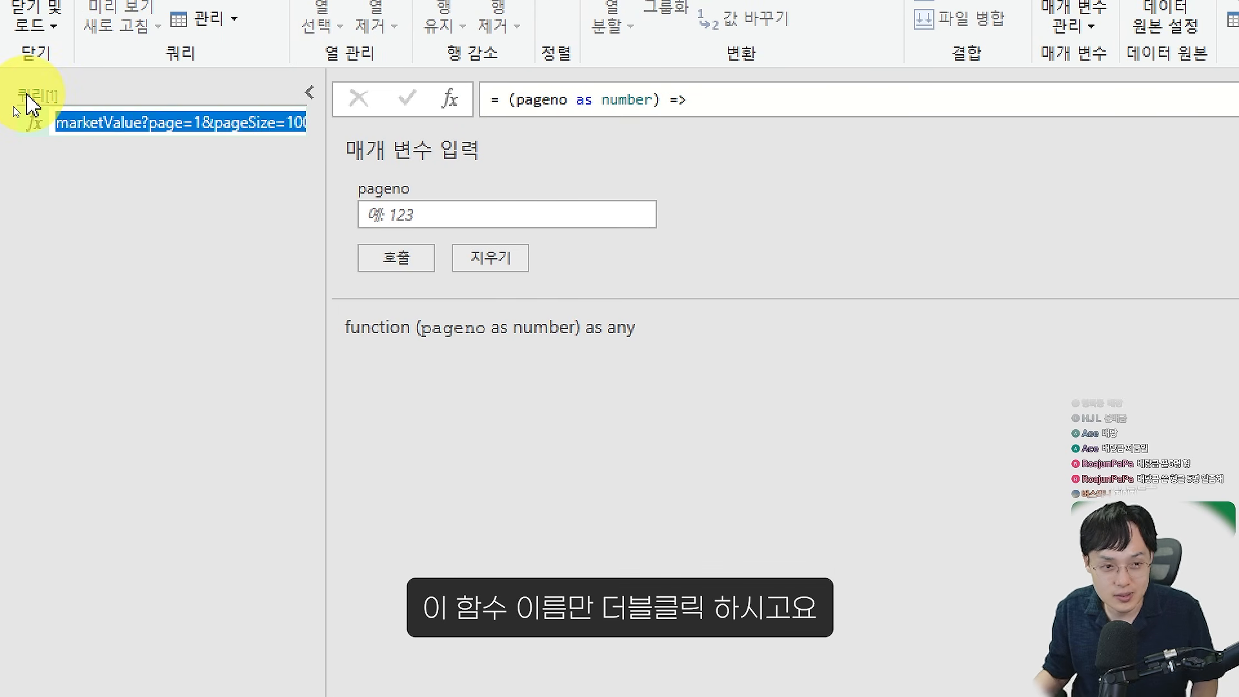
key("BackSpace")
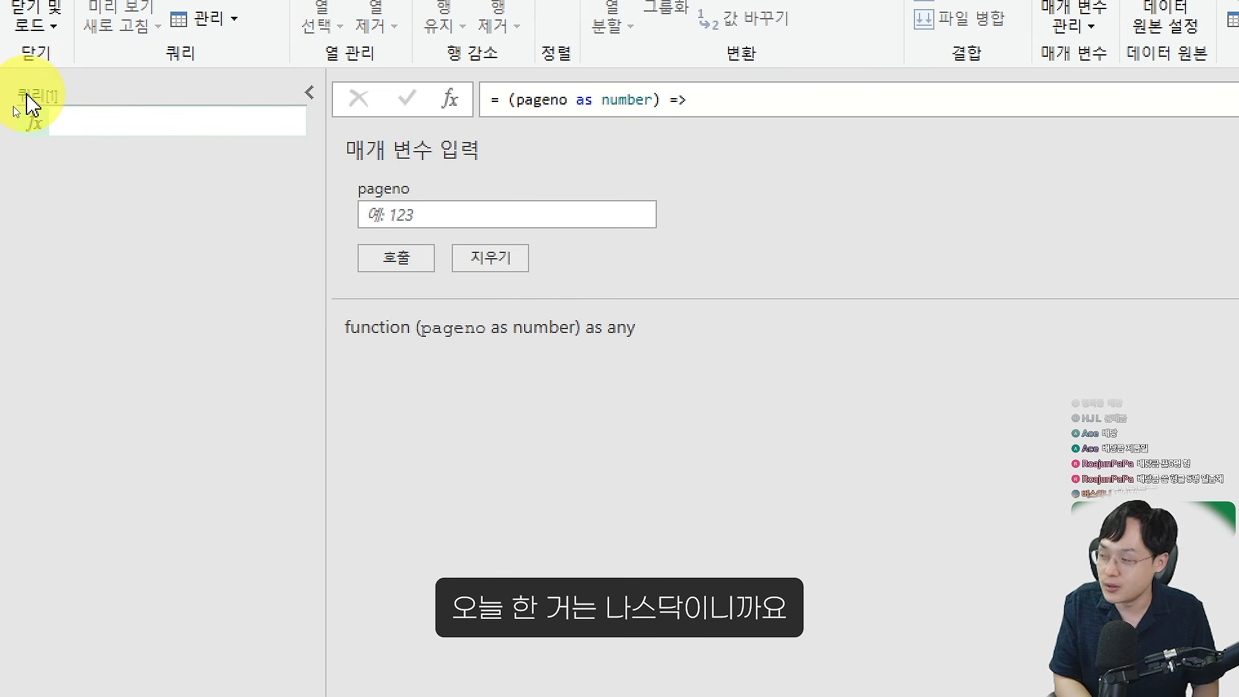
type("getNASQ")
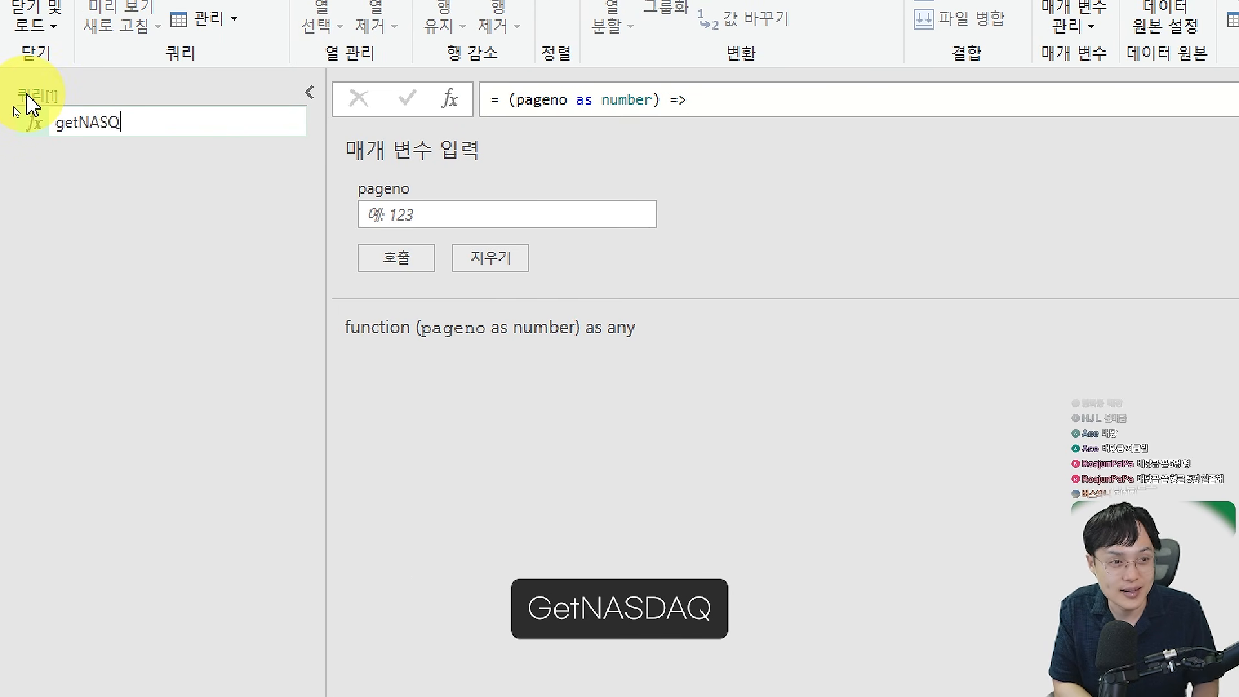
key("BackSpace")
key("Return")
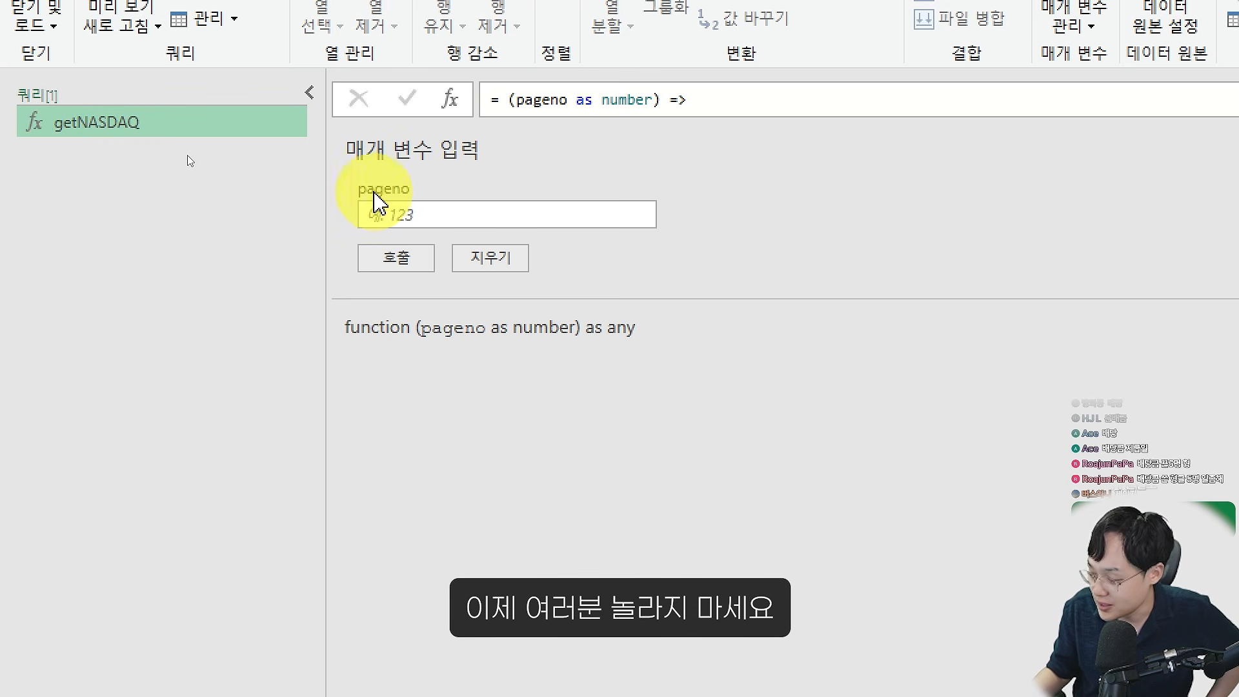
Invoke the getNASDAQ function three times, with pageno set to 1, 2 and 3
left_click(382, 215)
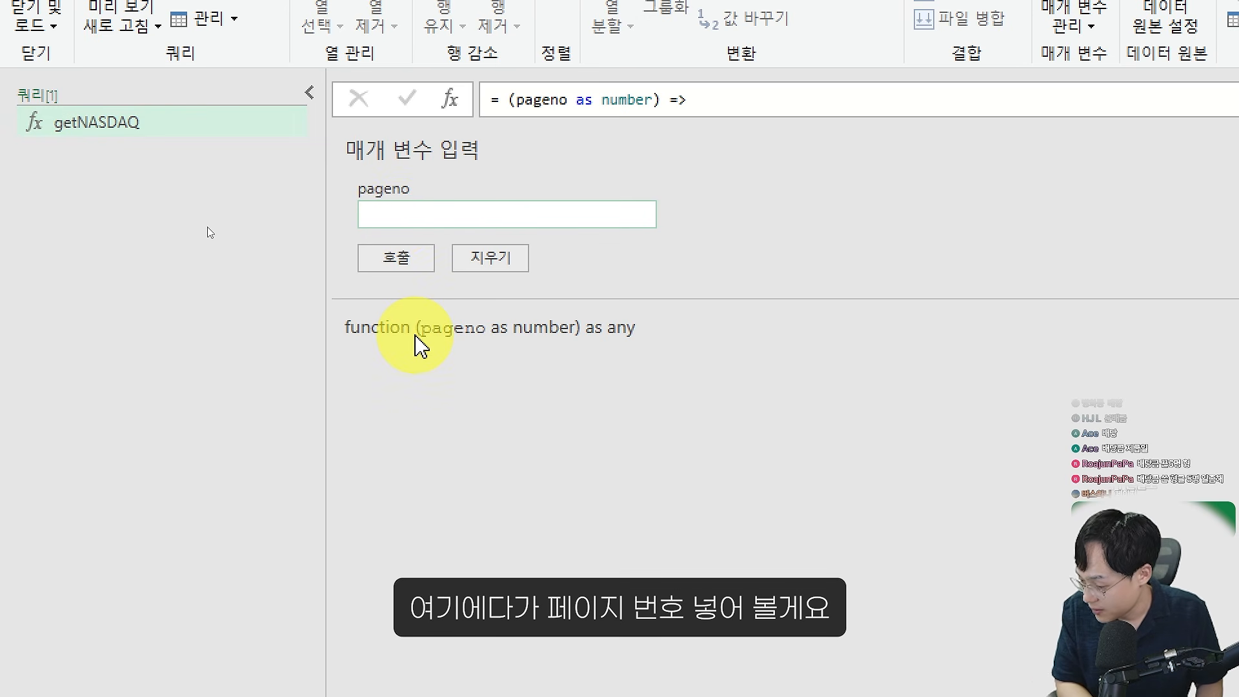
type("1")
left_click(401, 255)
left_click(135, 130)
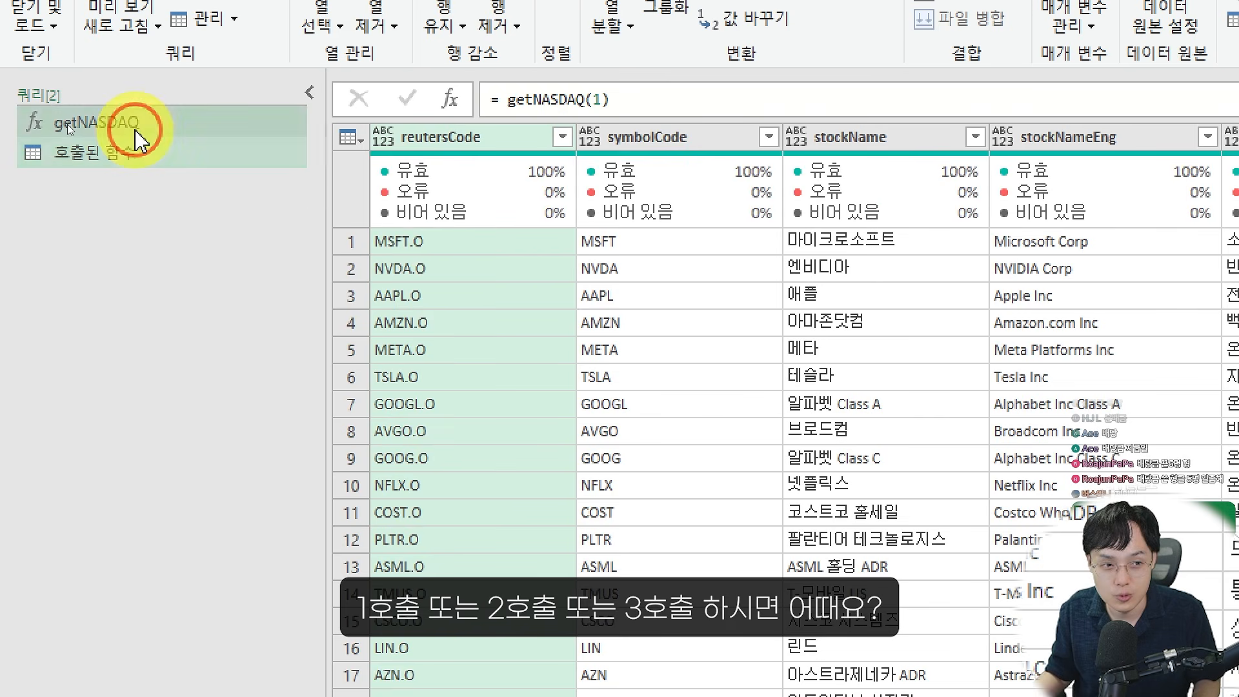
left_click(451, 207)
type("2")
left_click(405, 257)
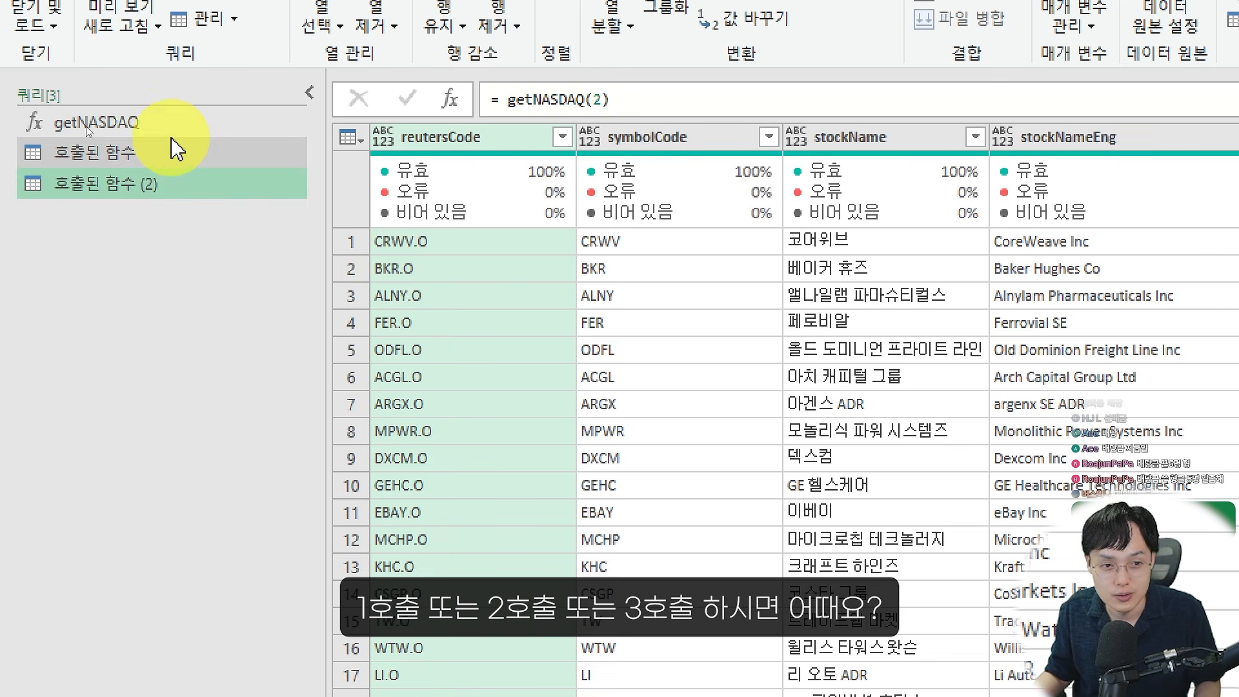
left_click(172, 132)
left_click(465, 212)
type("3")
left_click(415, 258)
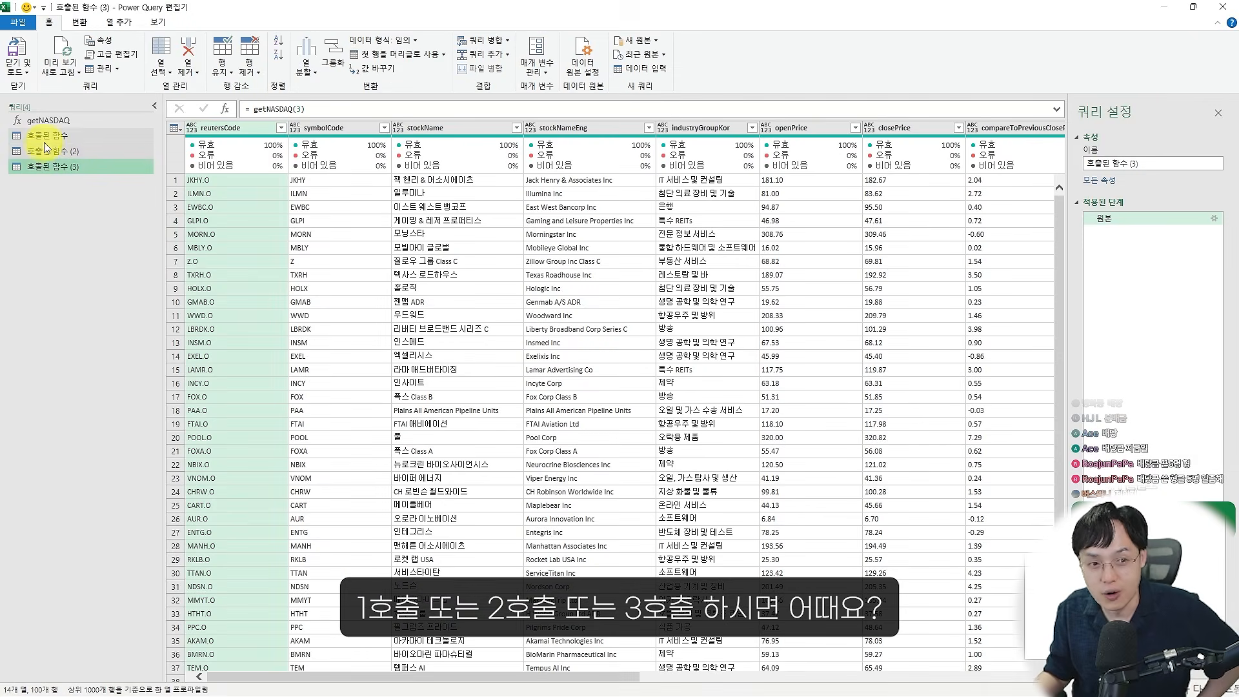
Compare the tables of the three invoked-function queries to check the stocks on each page
left_click(71, 156)
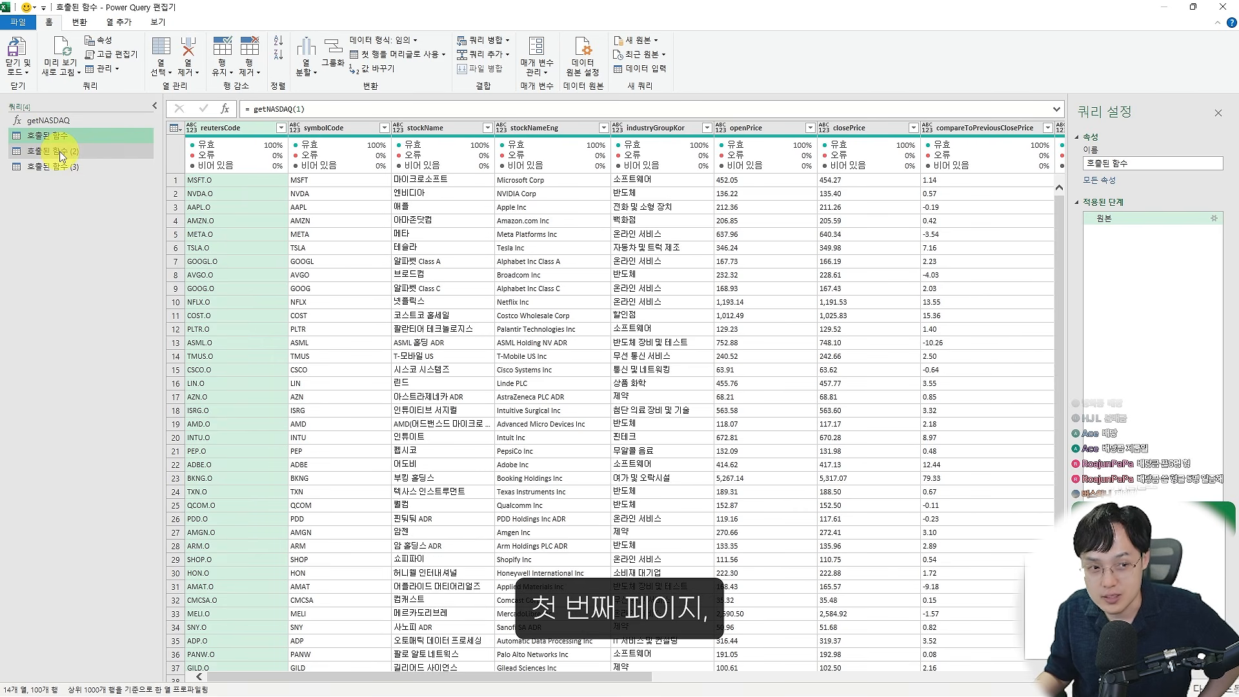
left_click(63, 154)
left_click(74, 167)
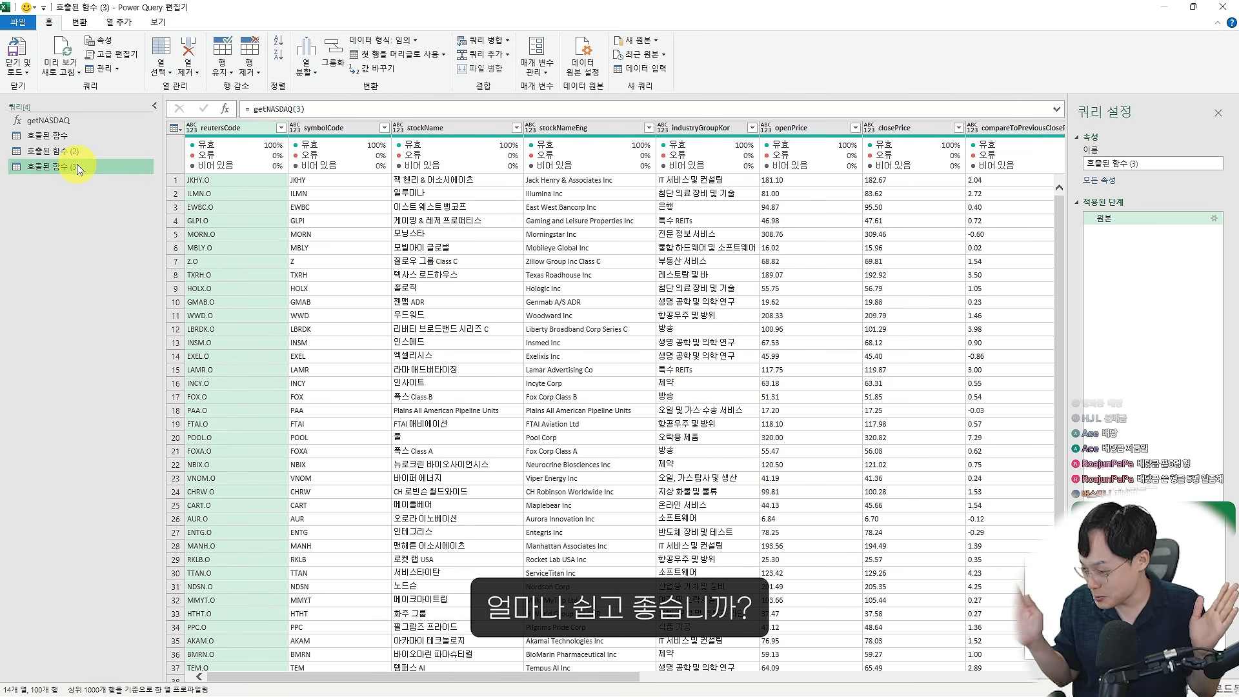
left_click(76, 135)
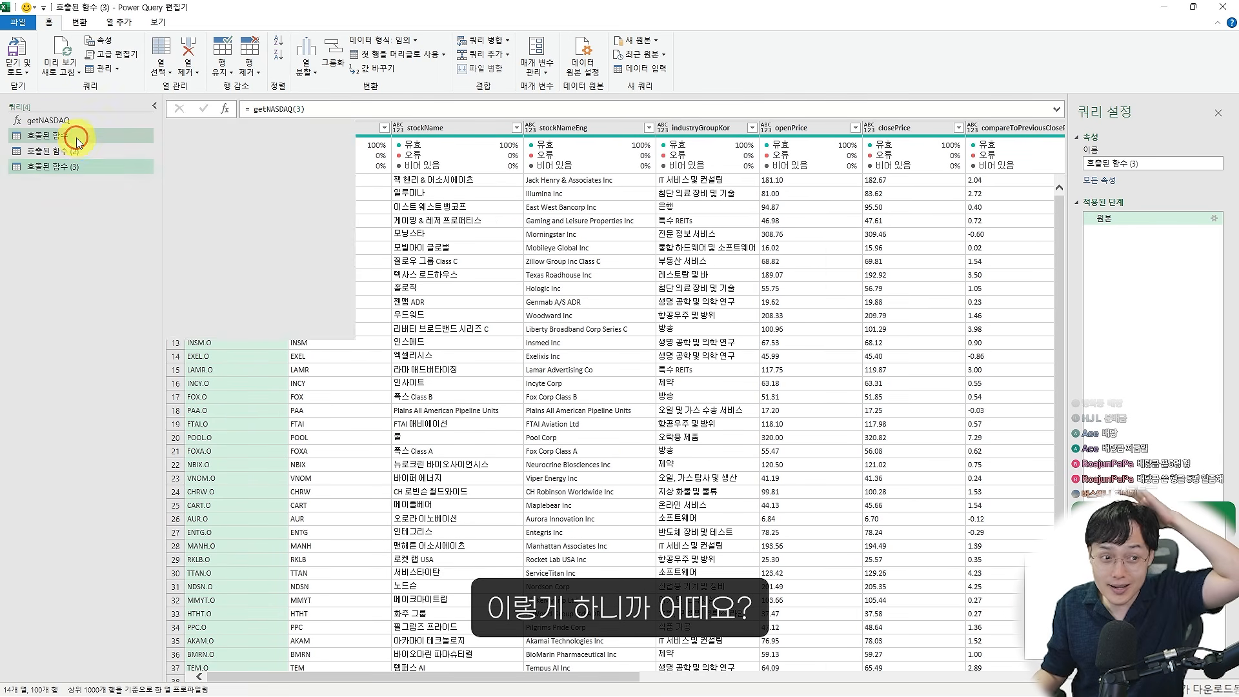
Delete the three invoked-function test queries, keeping only the getNASDAQ function
left_click(77, 125)
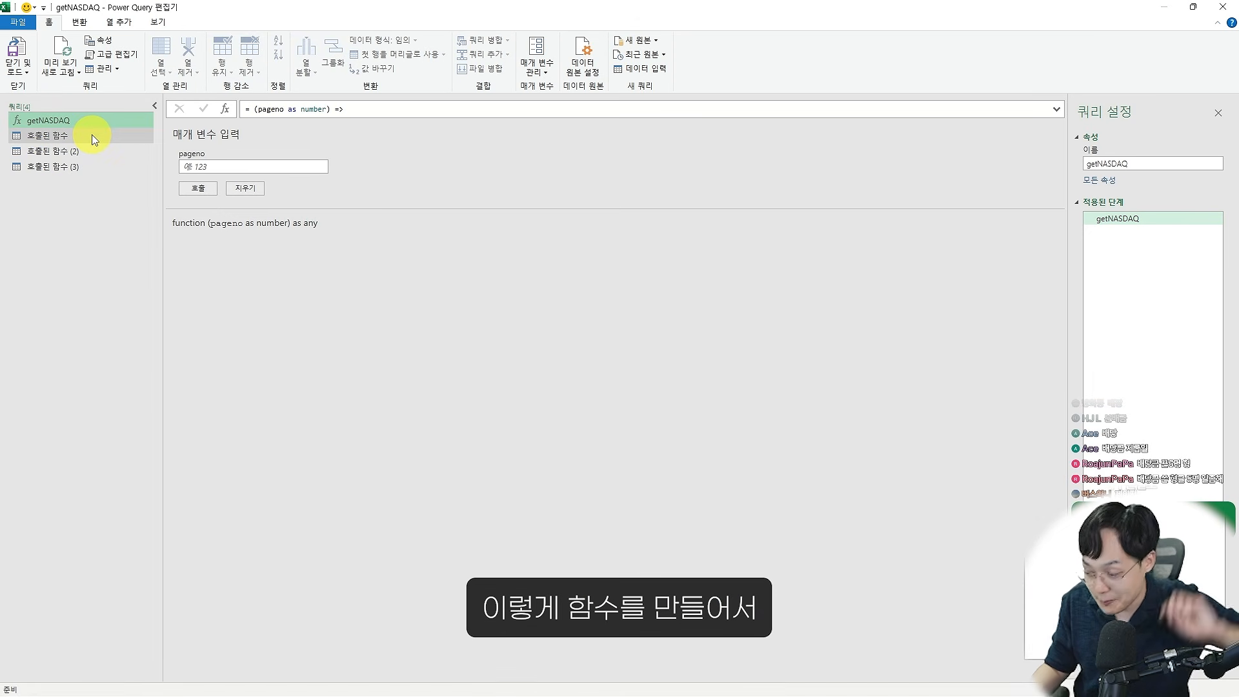
left_click_drag(162, 95, 437, 229)
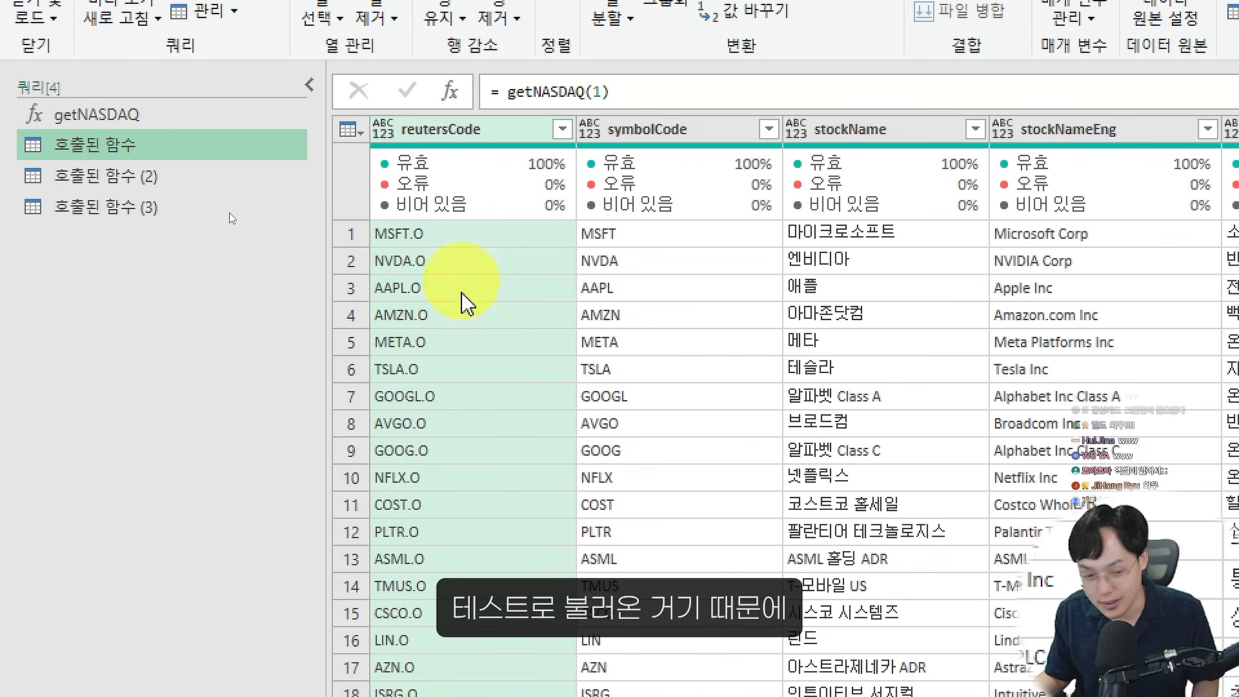
left_click(127, 205)
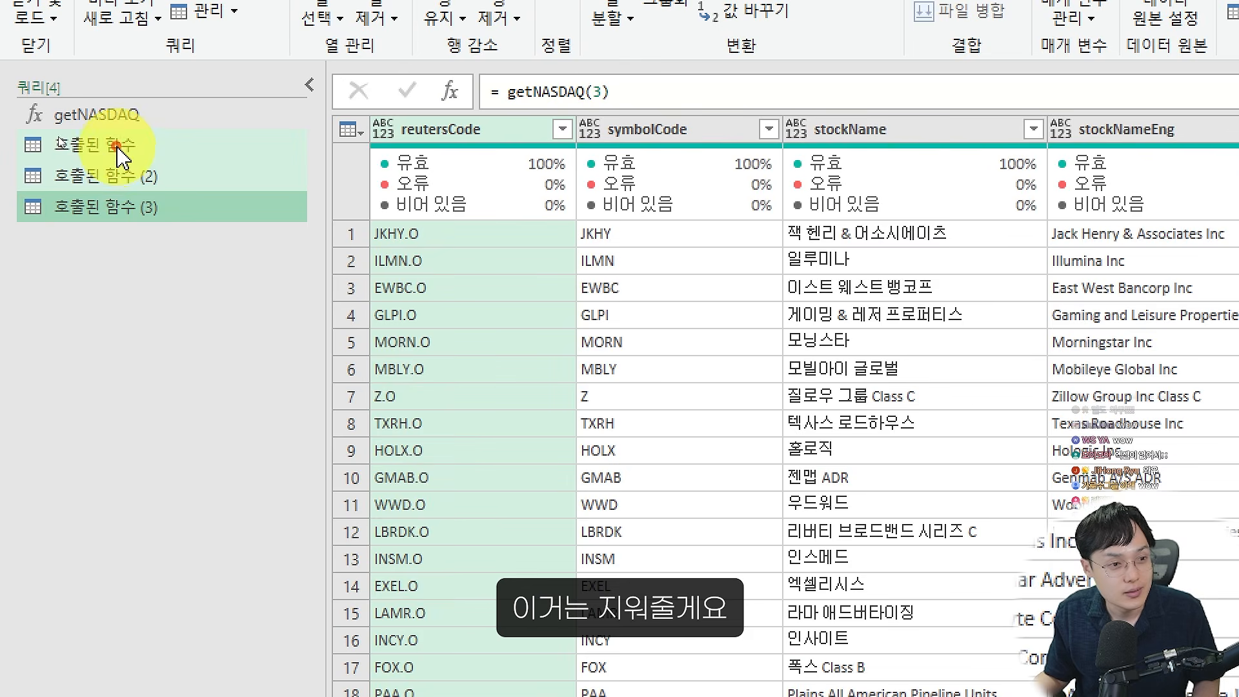
left_click(118, 148)
left_click(126, 205, "shift")
right_click(130, 183)
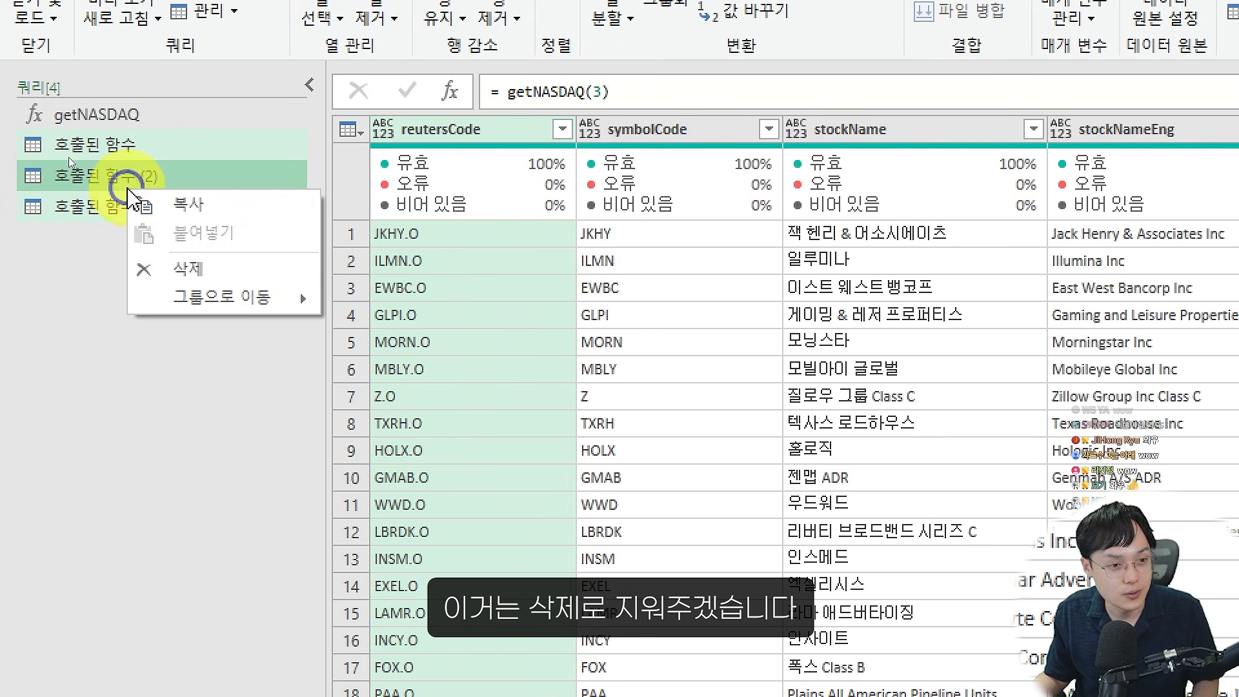
left_click(249, 271)
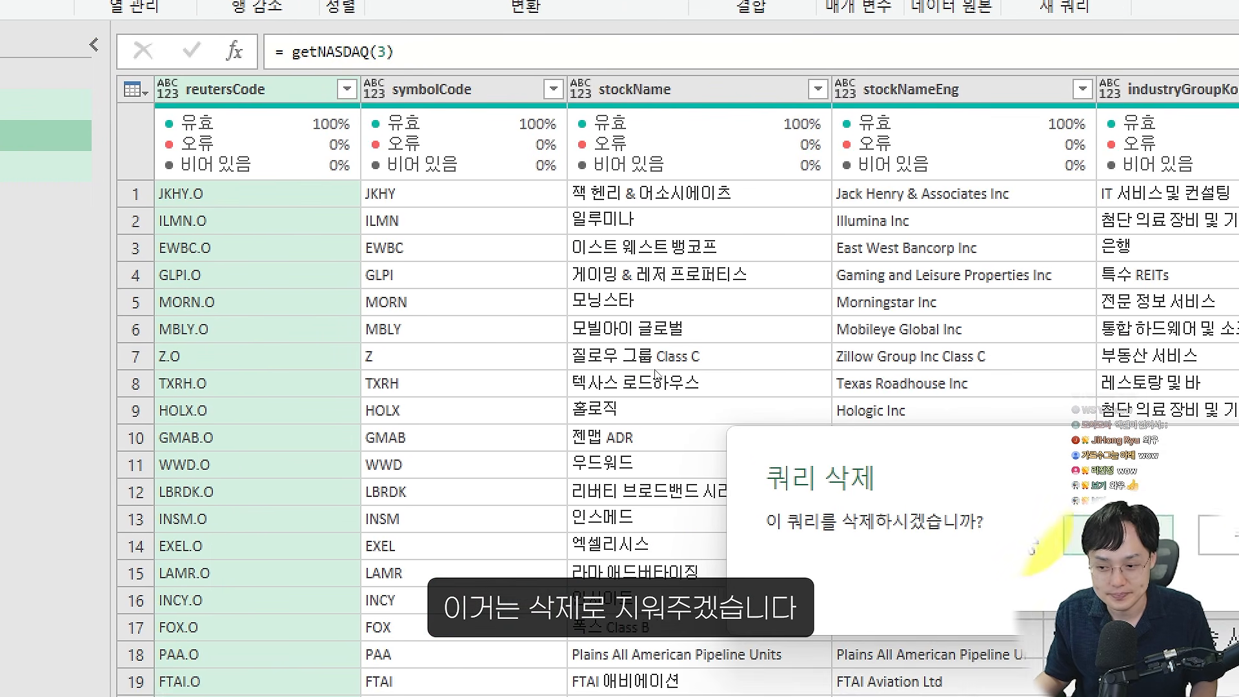
left_click(1062, 575)
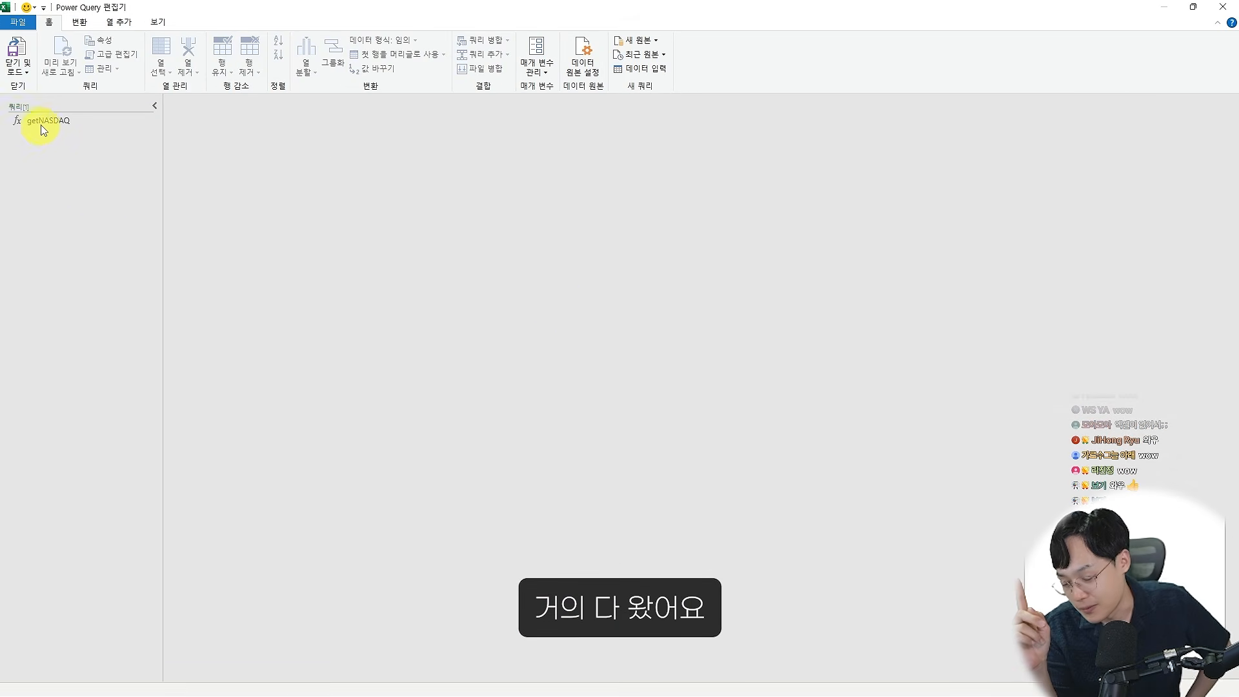
left_click_drag(518, 194, 573, 190)
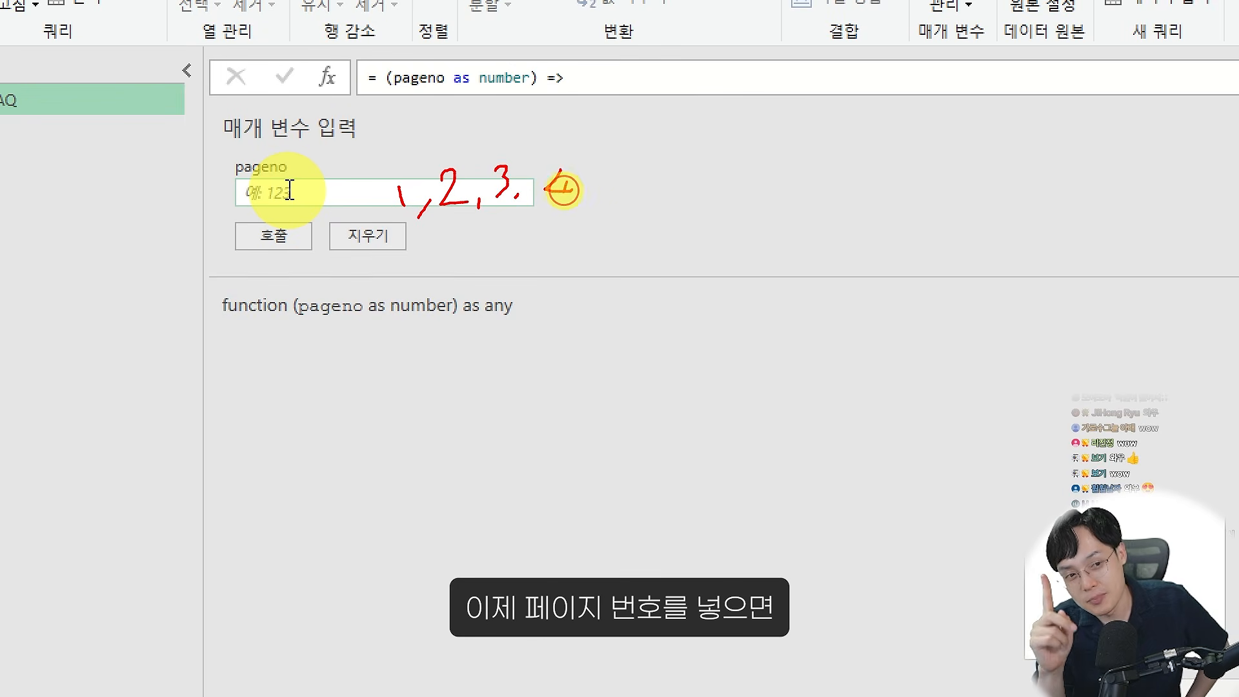
left_click_drag(568, 179, 564, 209)
left_click(577, 203)
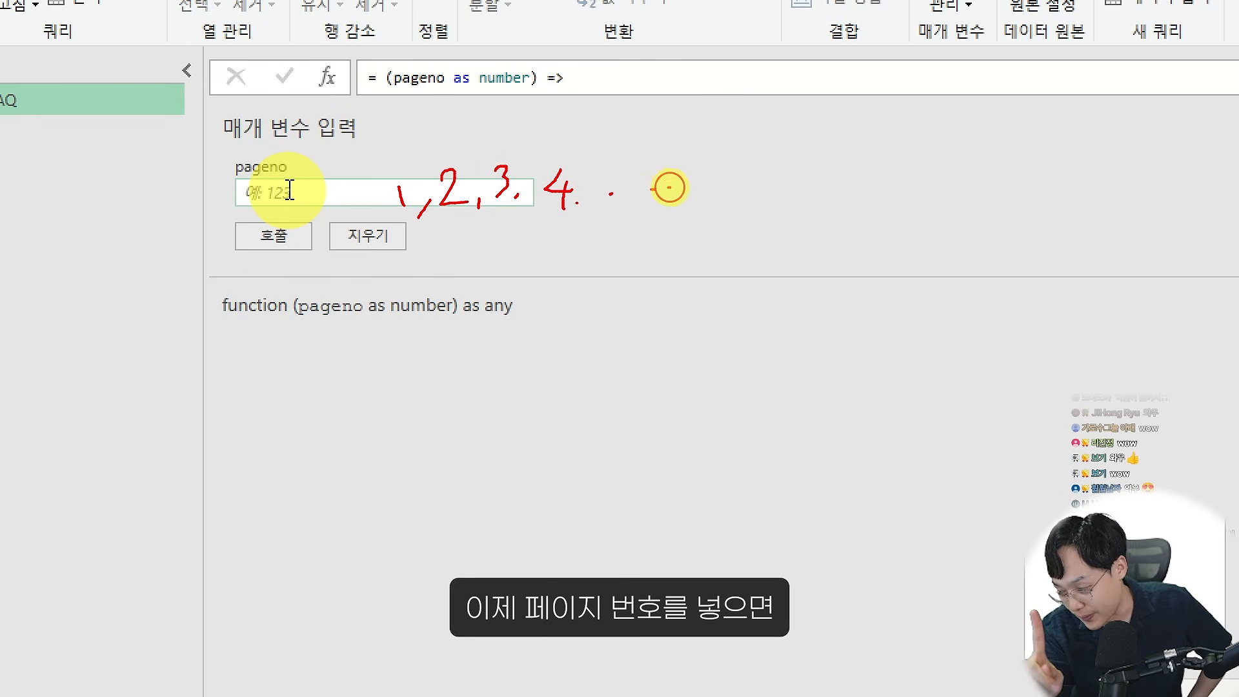
left_click(670, 188)
left_click_drag(371, 245, 690, 214)
left_click_drag(561, 173, 353, 126)
mouse_move(332, 97)
left_mouse_down()
mouse_move(292, 161)
mouse_move(423, 162)
left_mouse_up()
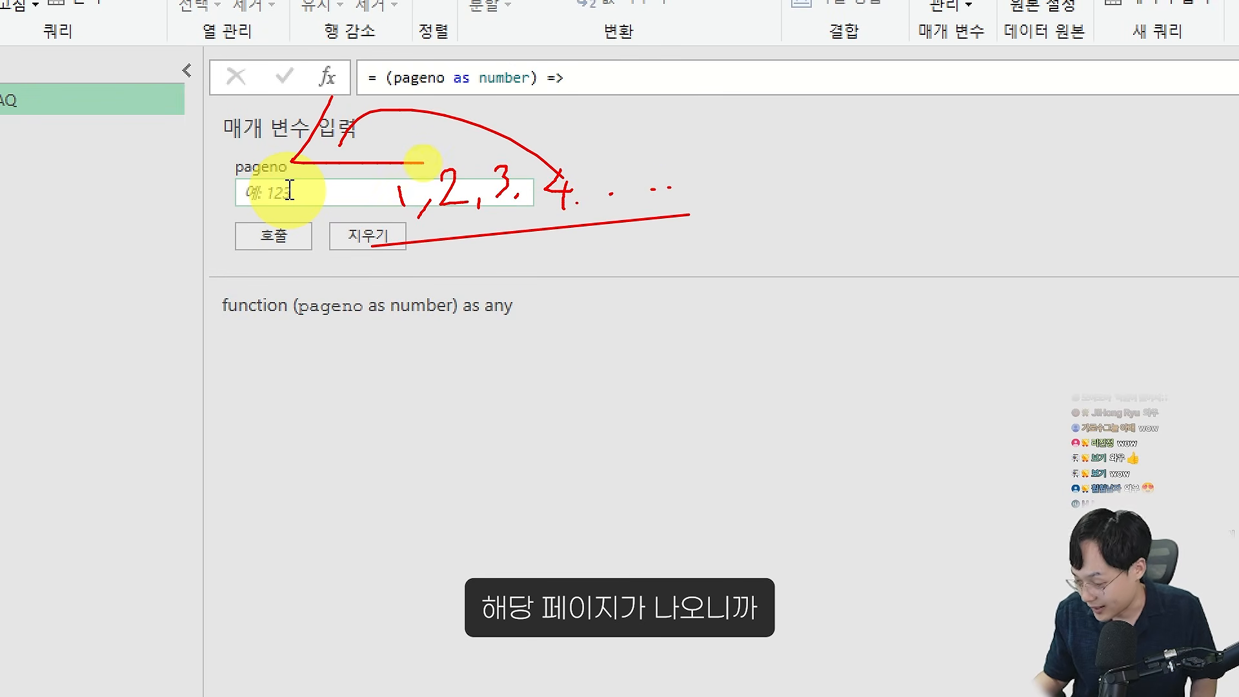
left_click_drag(492, 364, 477, 457)
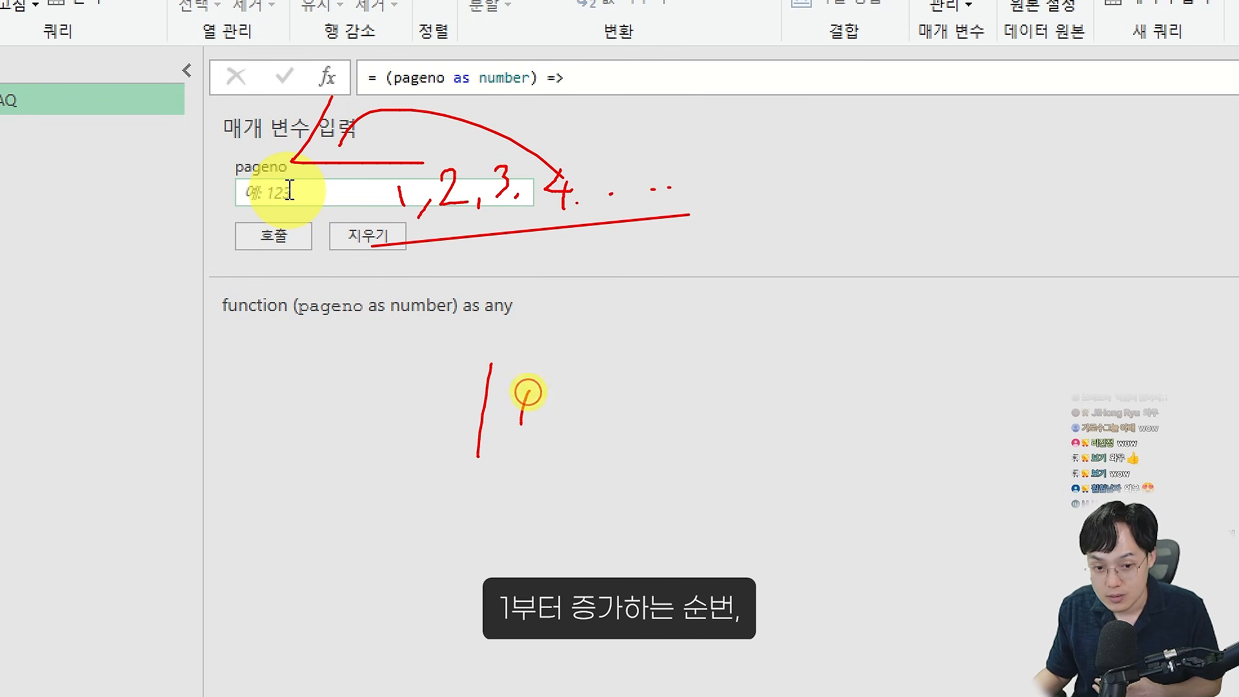
left_click_drag(528, 393, 571, 395)
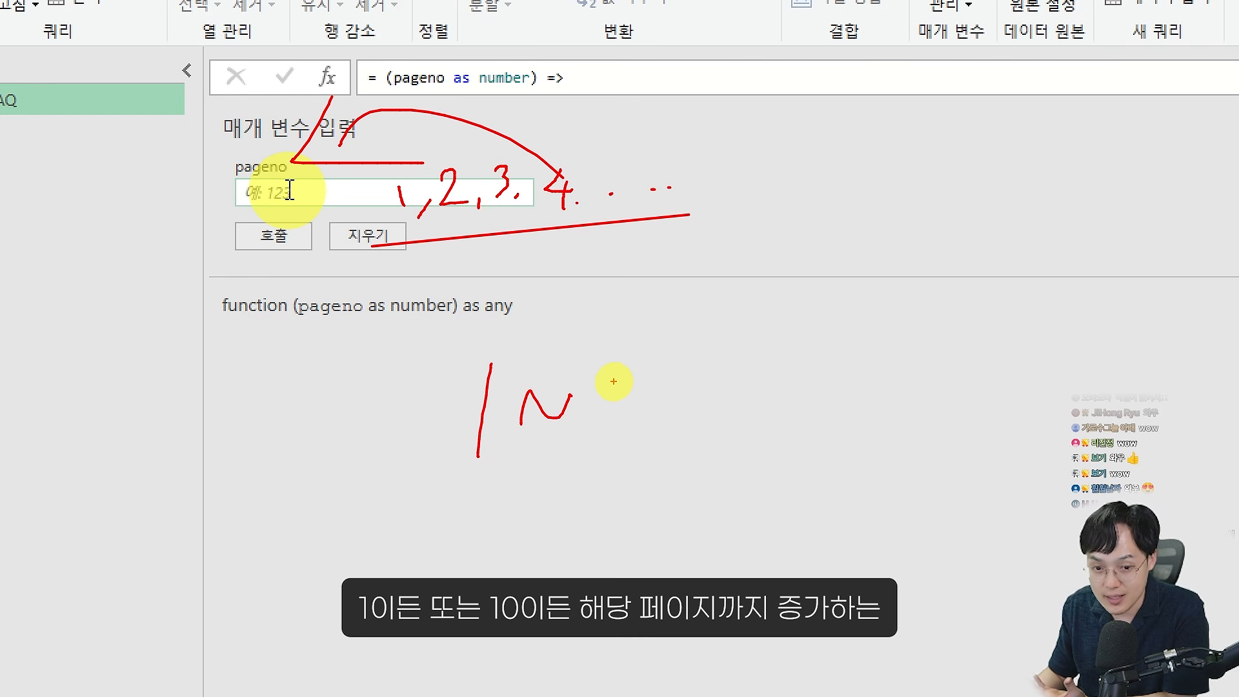
left_click_drag(637, 363, 640, 416)
mouse_move(684, 378)
left_mouse_down()
mouse_move(678, 401)
mouse_move(686, 387)
left_mouse_up()
mouse_move(673, 474)
left_mouse_down()
mouse_move(568, 497)
mouse_move(706, 417)
left_mouse_up()
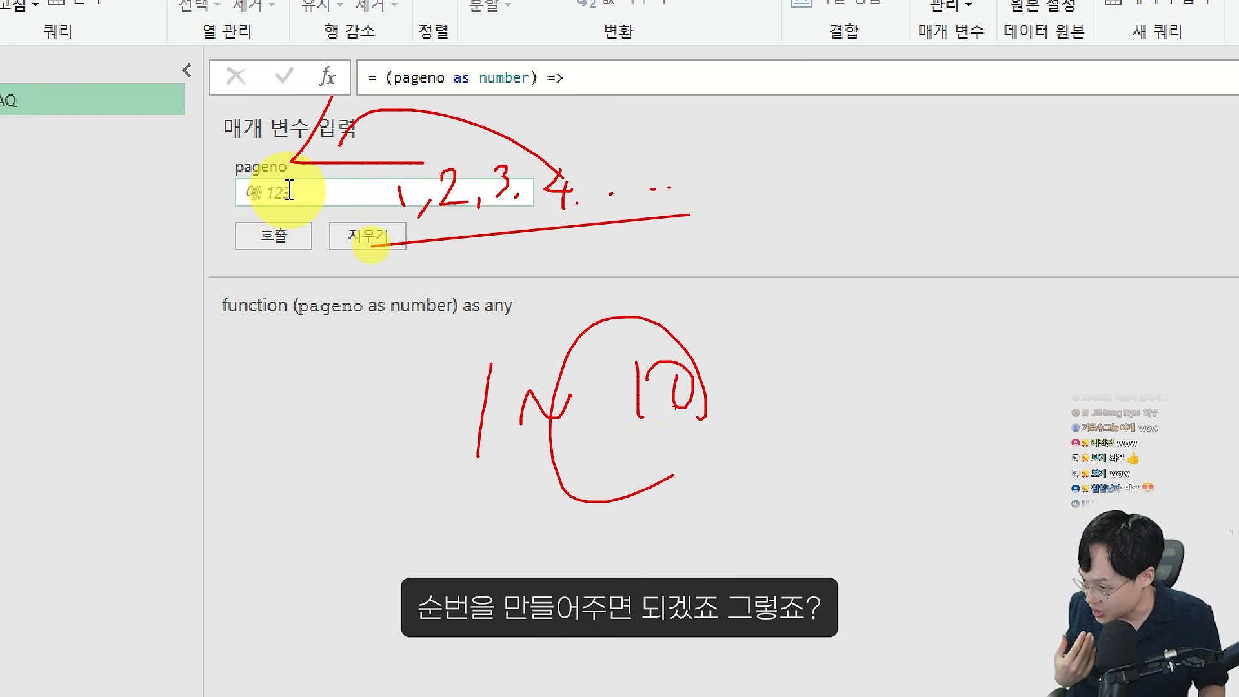
key("Escape")
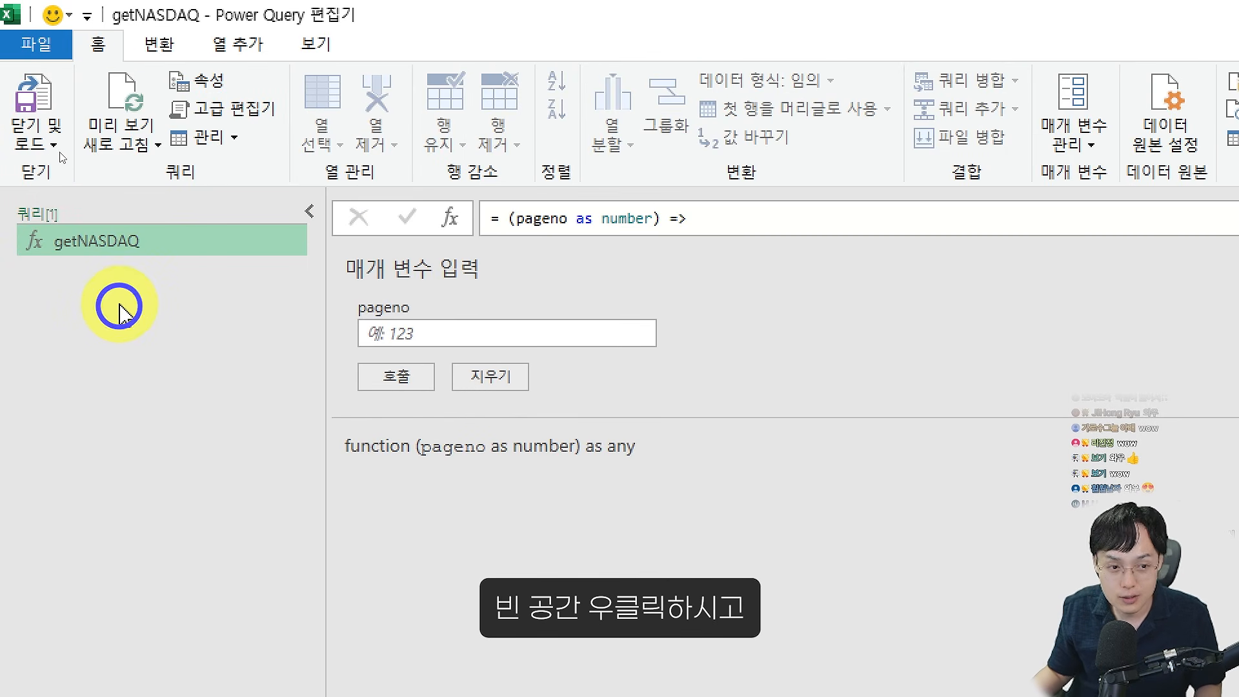
Create a new blank query alongside the getNASDAQ function
right_click(120, 301)
left_click(174, 355)
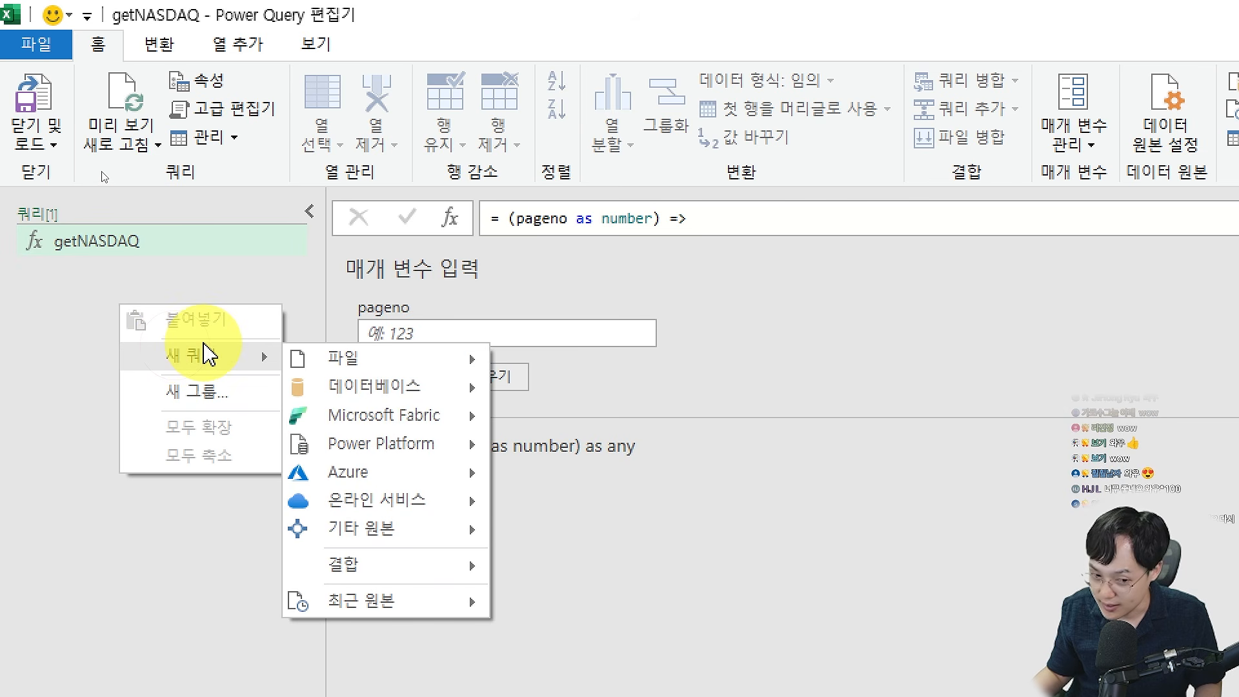
left_click(378, 539)
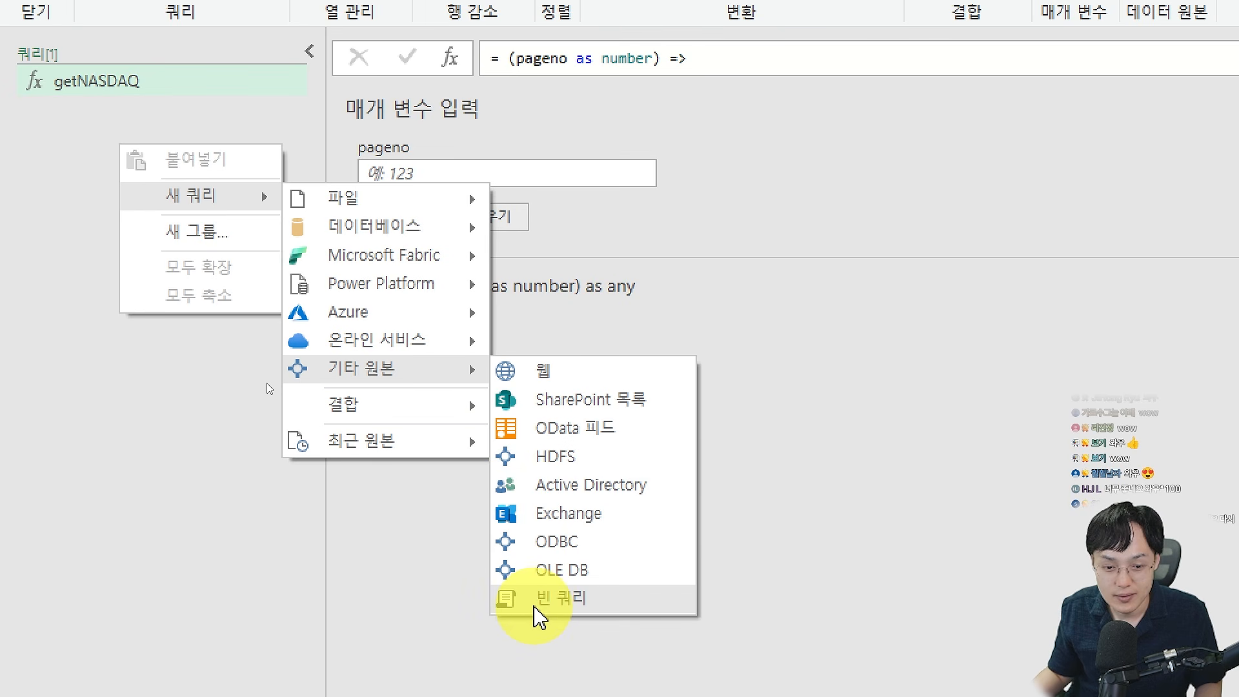
left_click(538, 616)
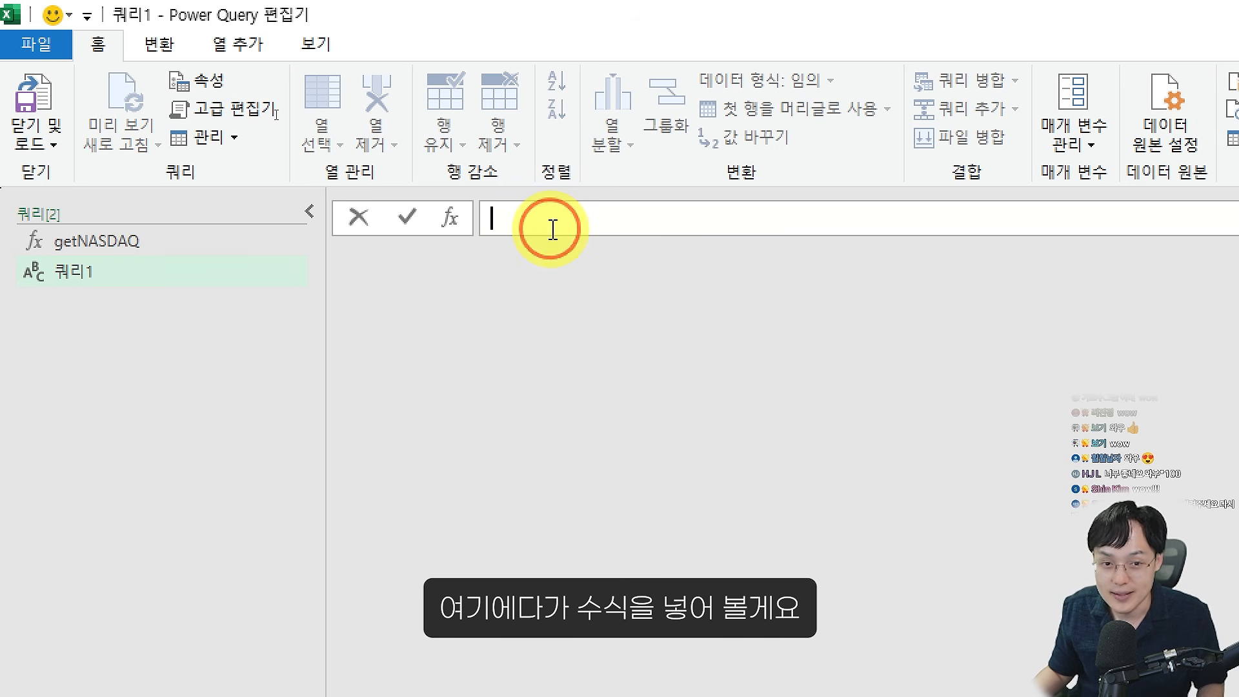
Enter =List.Numbers as the formula of the blank query
left_click(552, 229)
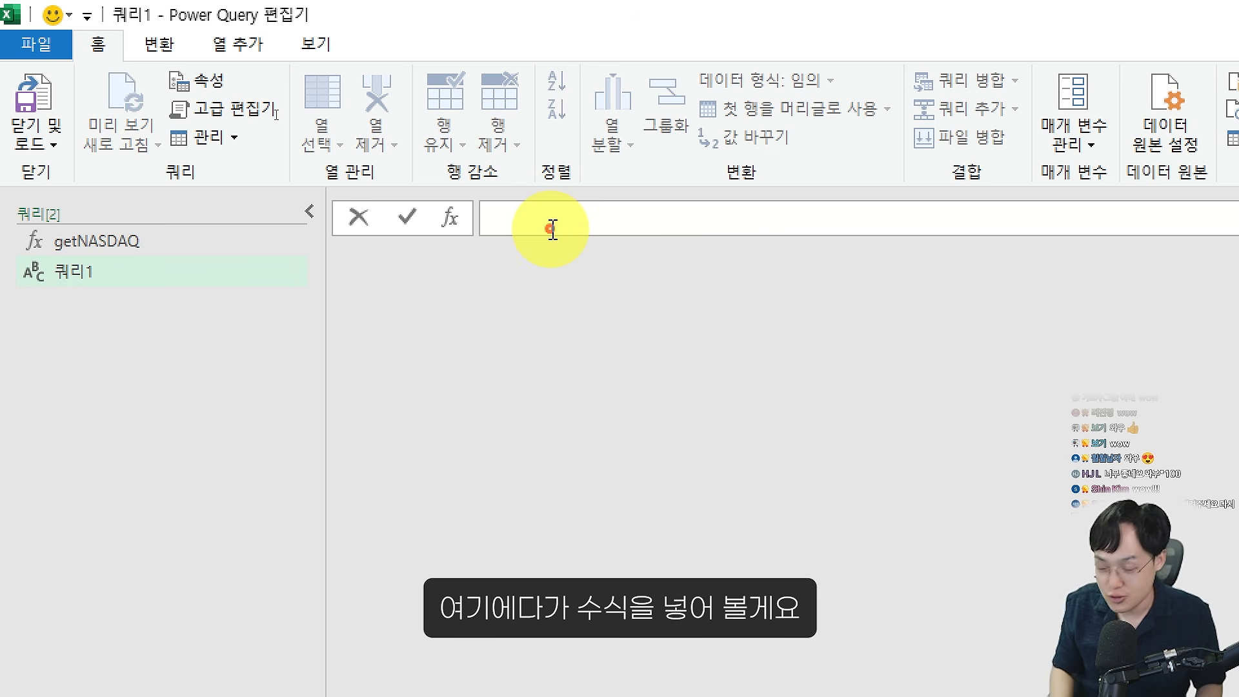
type("=")
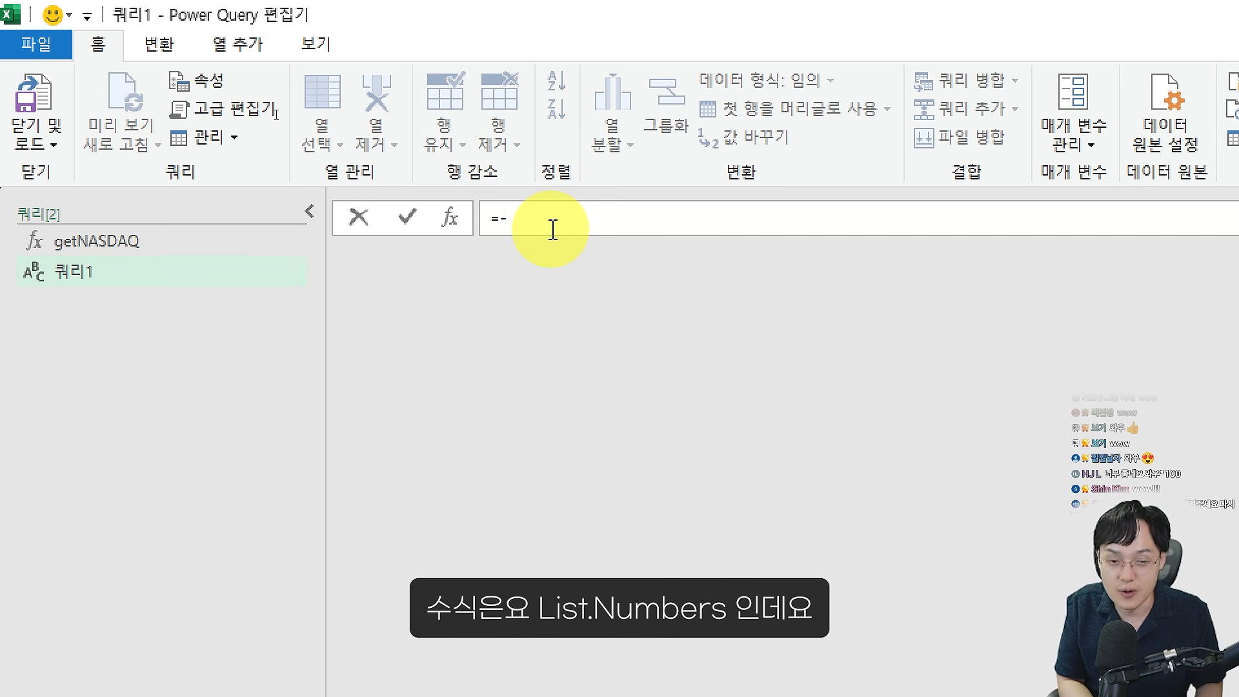
type("List")
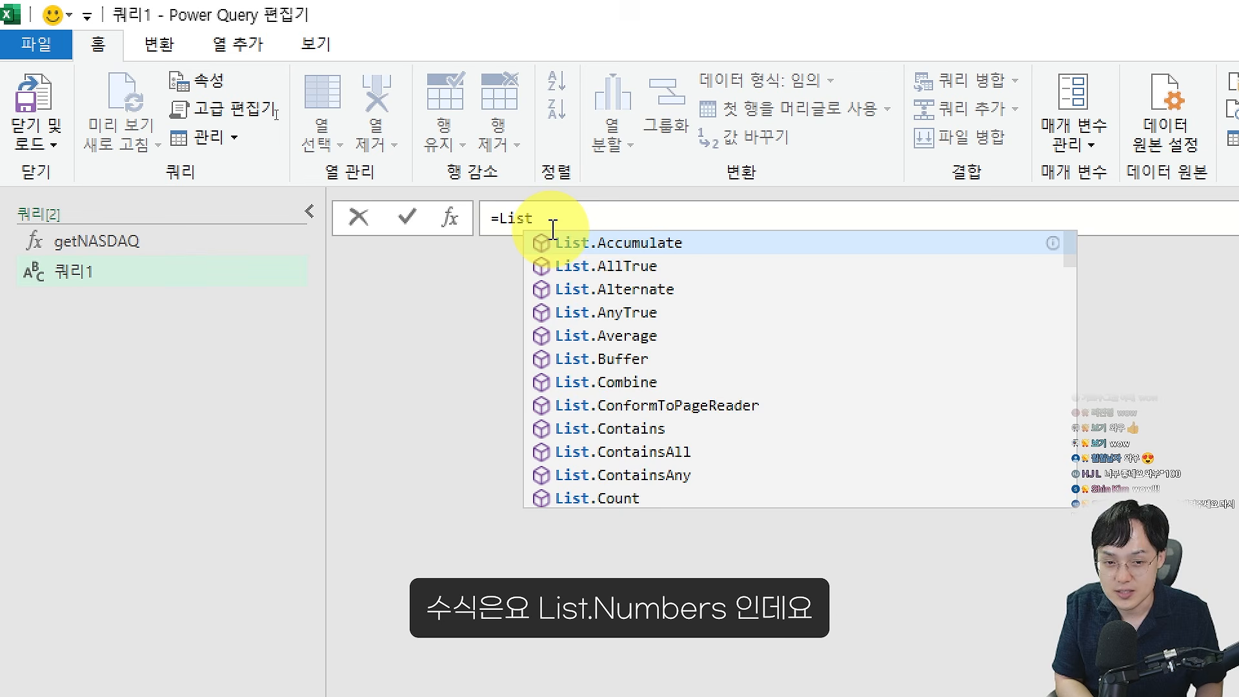
type(".Number")
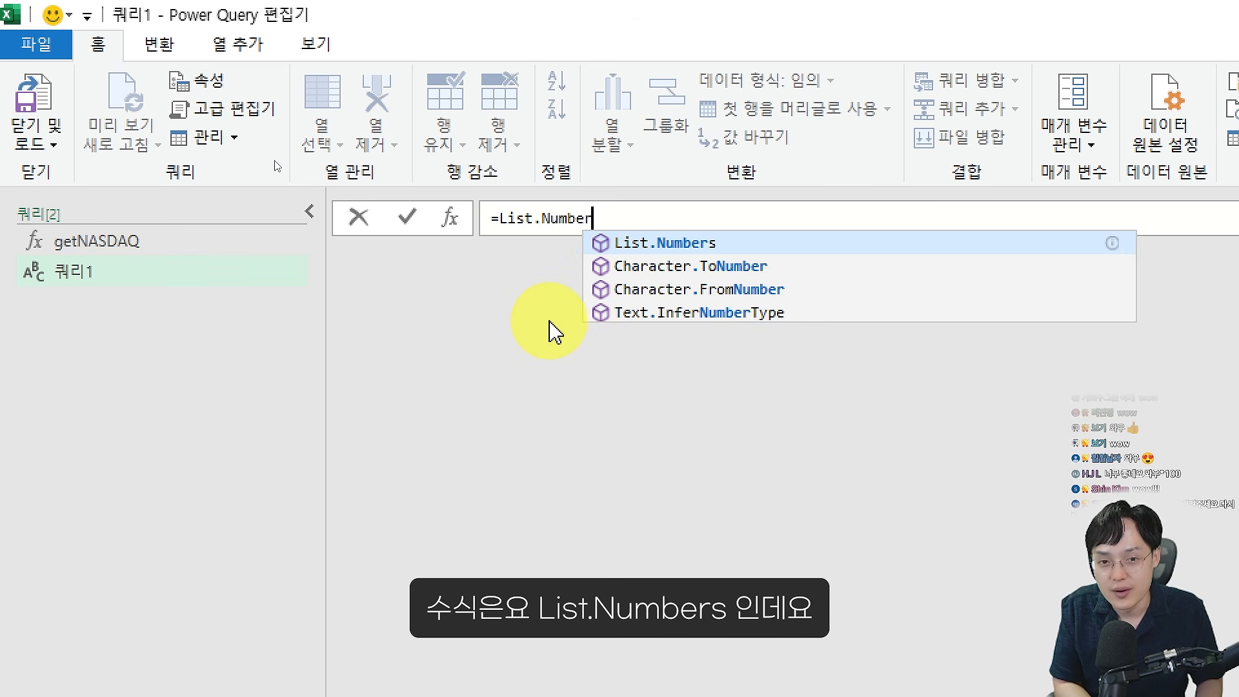
type("s")
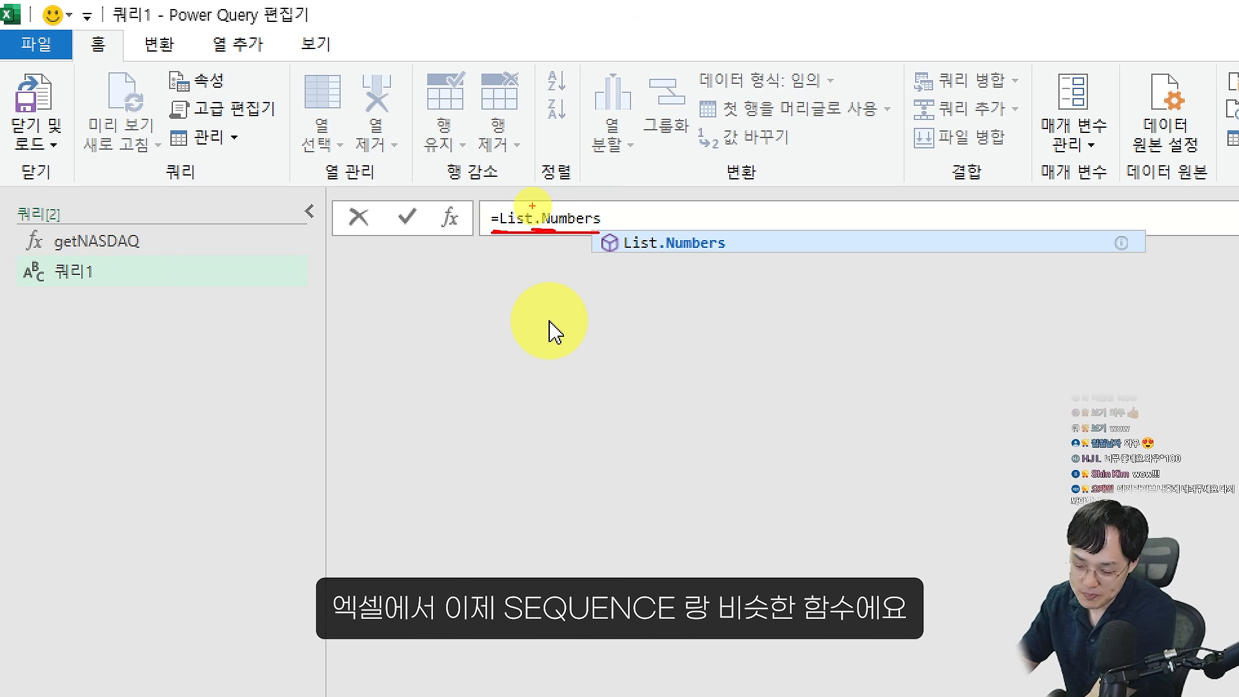
key("Return")
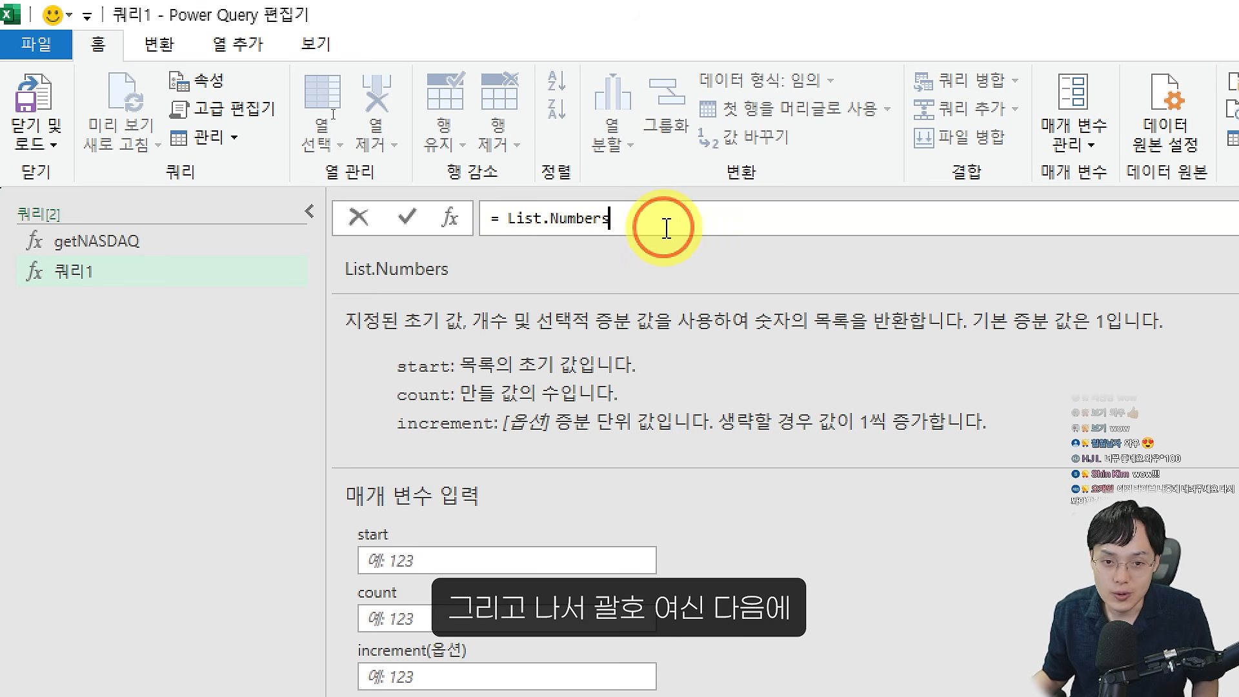
Complete the formula as List.Numbers(1,3) to generate a list starting at 1 with three numbers
left_click(663, 227)
type("(1")
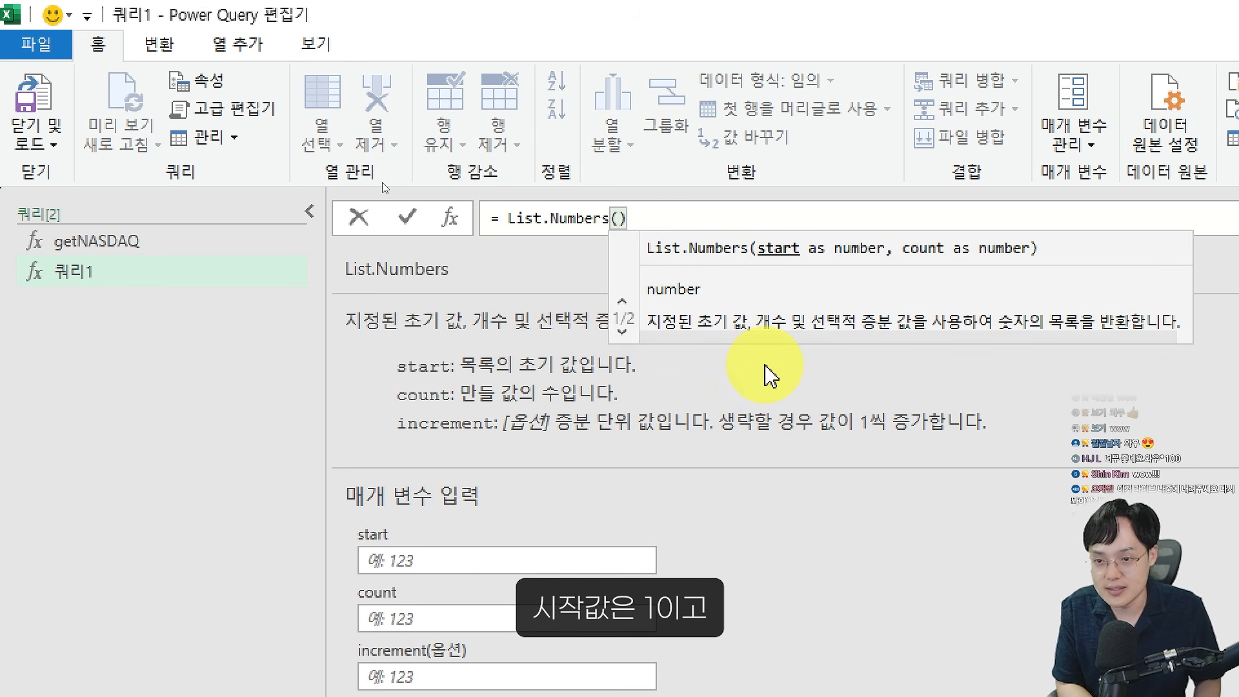
type(",")
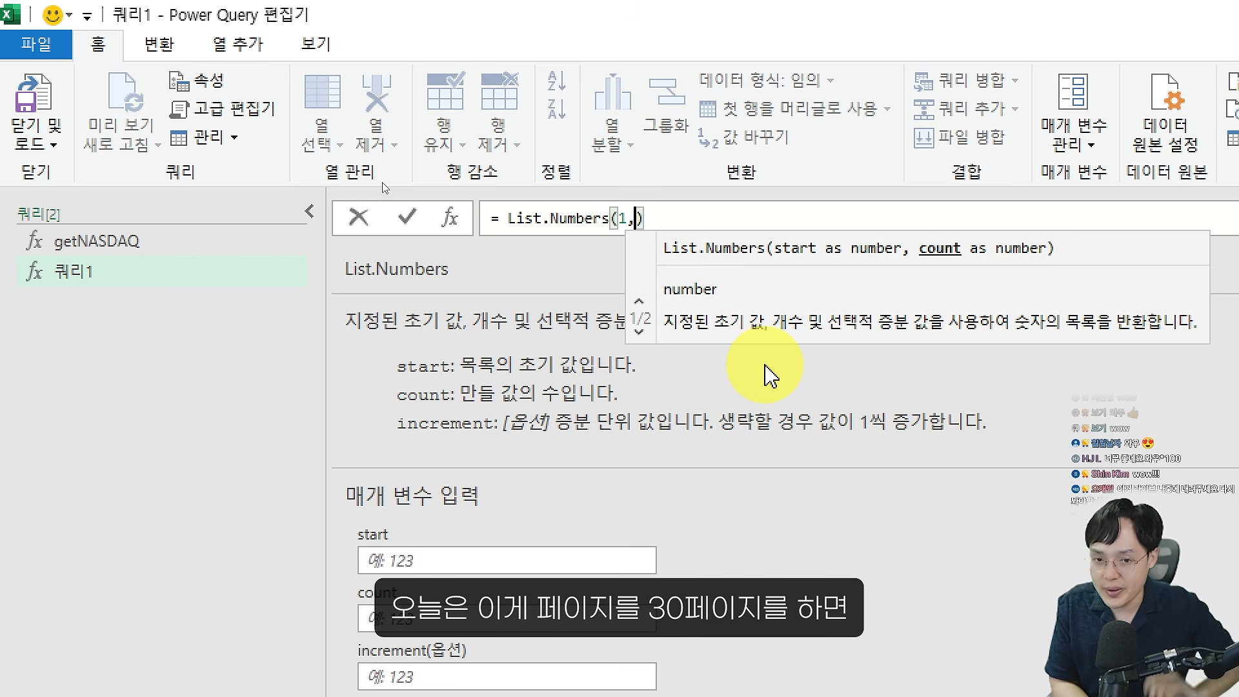
type("30")
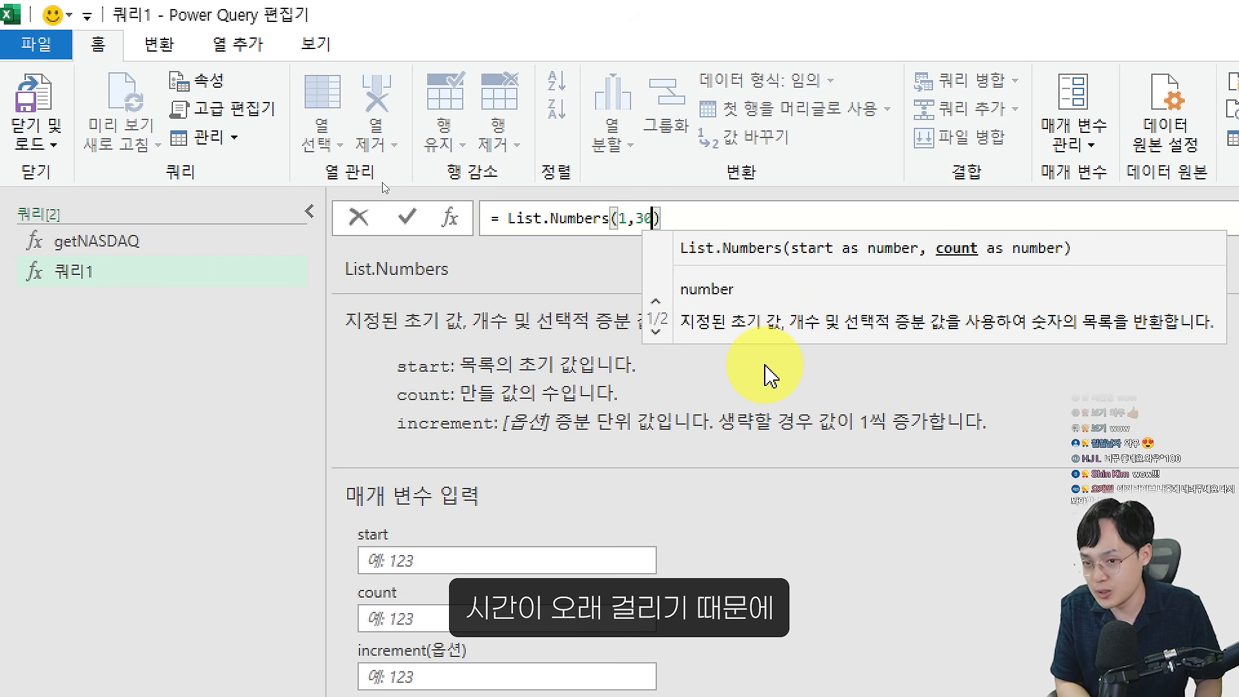
key("BackSpace")
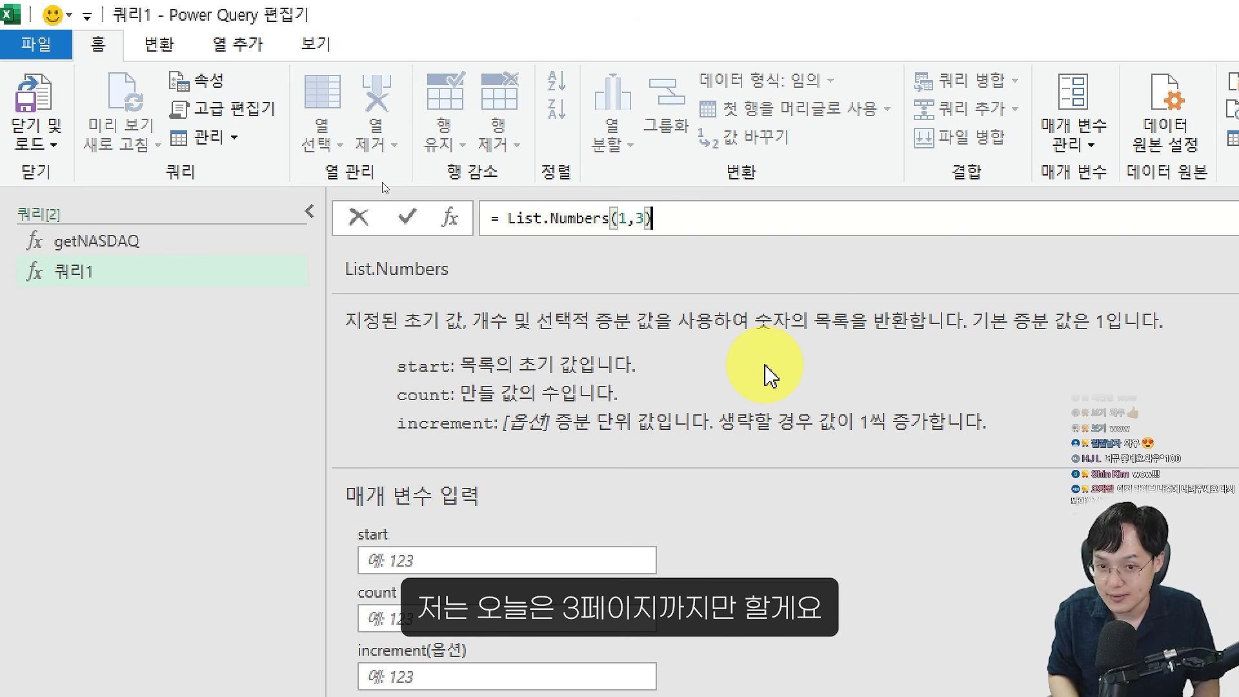
key("Escape")
key("Return")
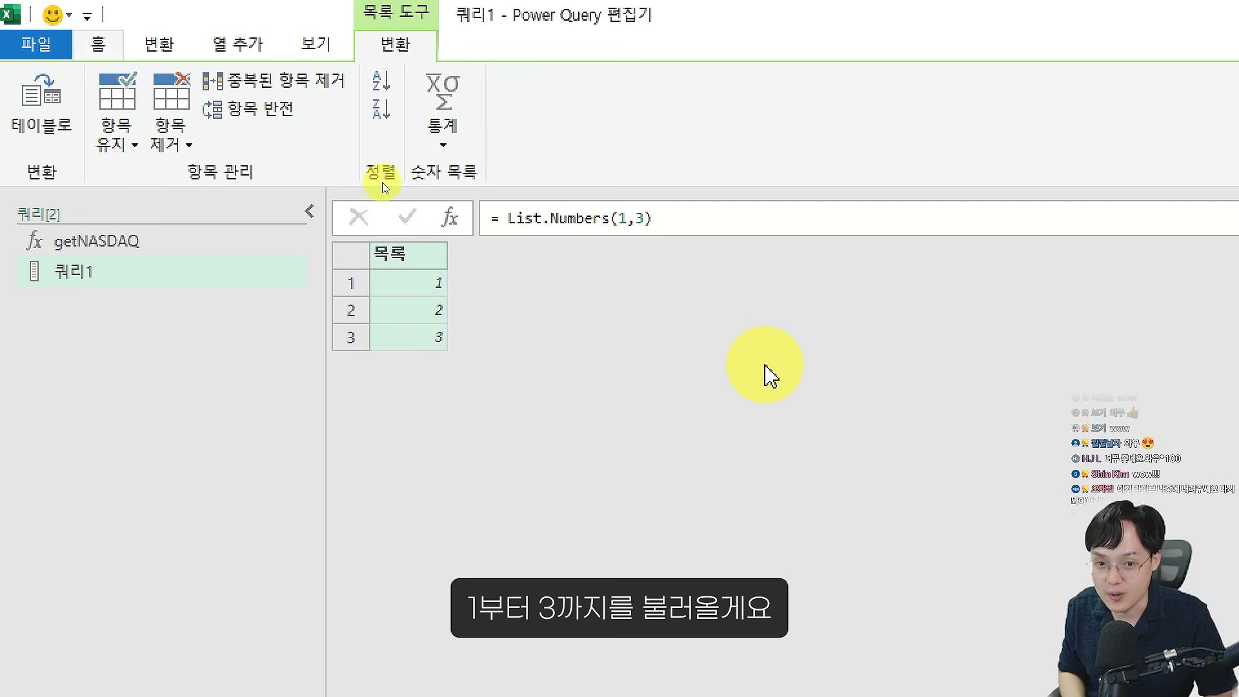
Change the formula to List.Numbers(1,5) so the list covers five page numbers
left_click(650, 220)
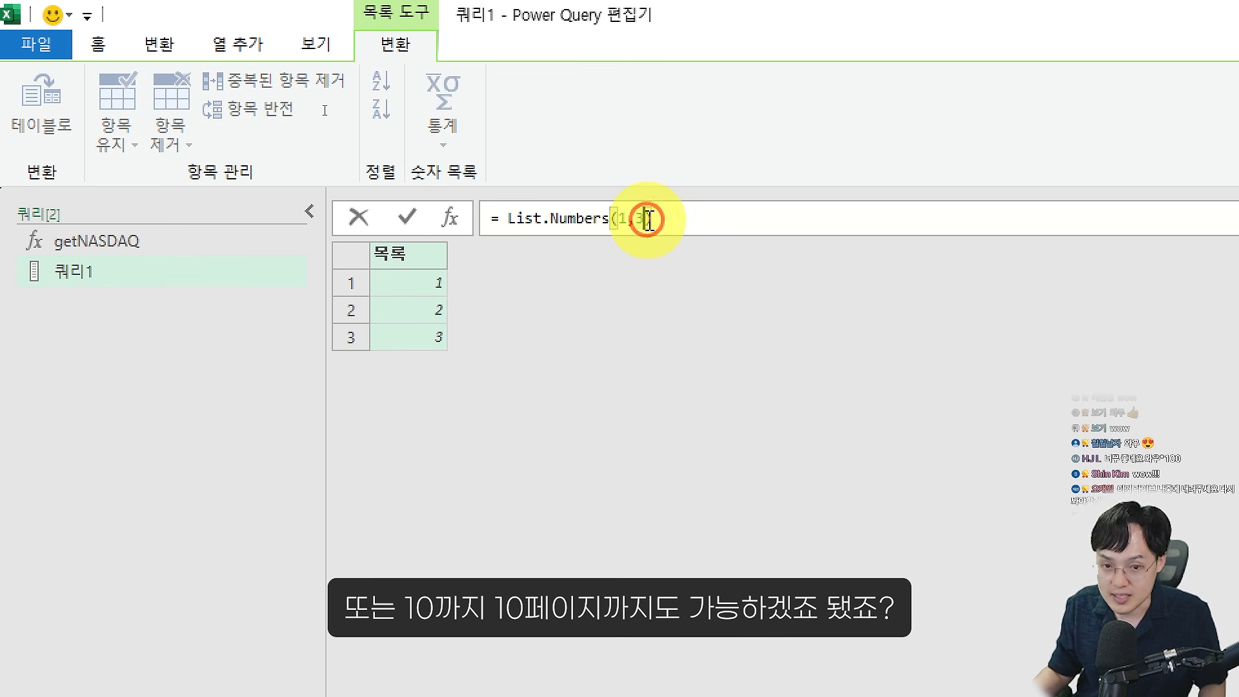
type("10")
key("Return")
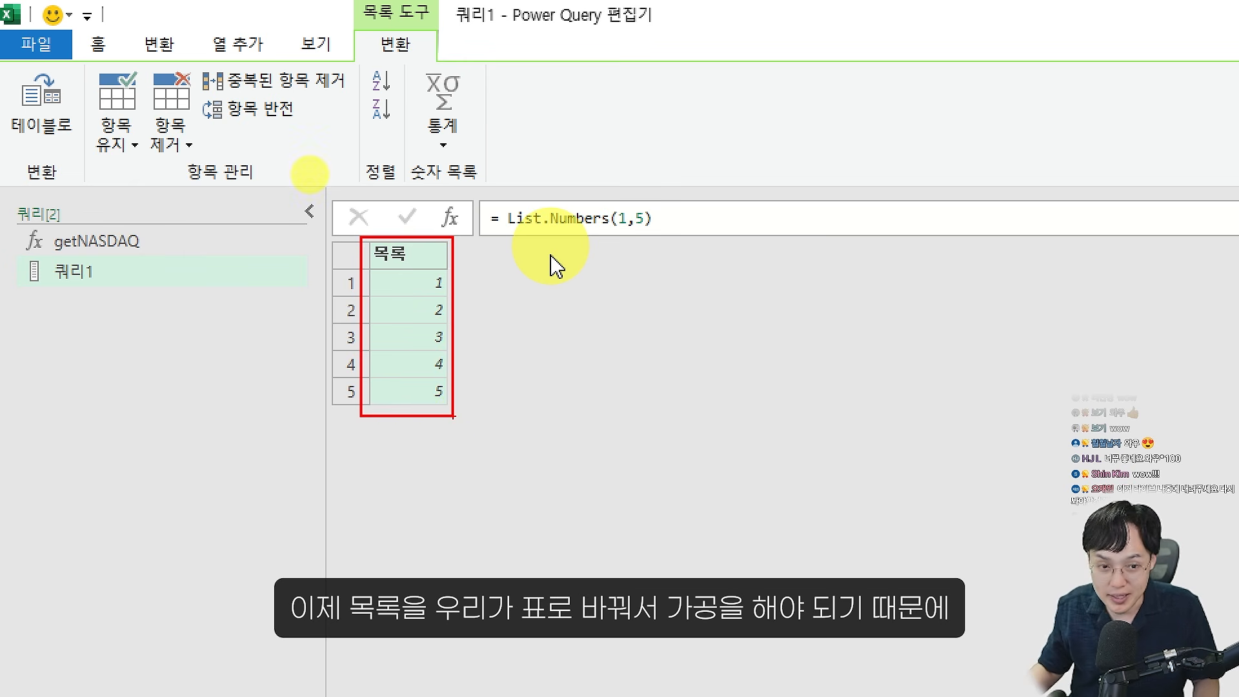
Convert the number list to a table, keeping the default delimiter and extra-column settings
right_click(416, 255)
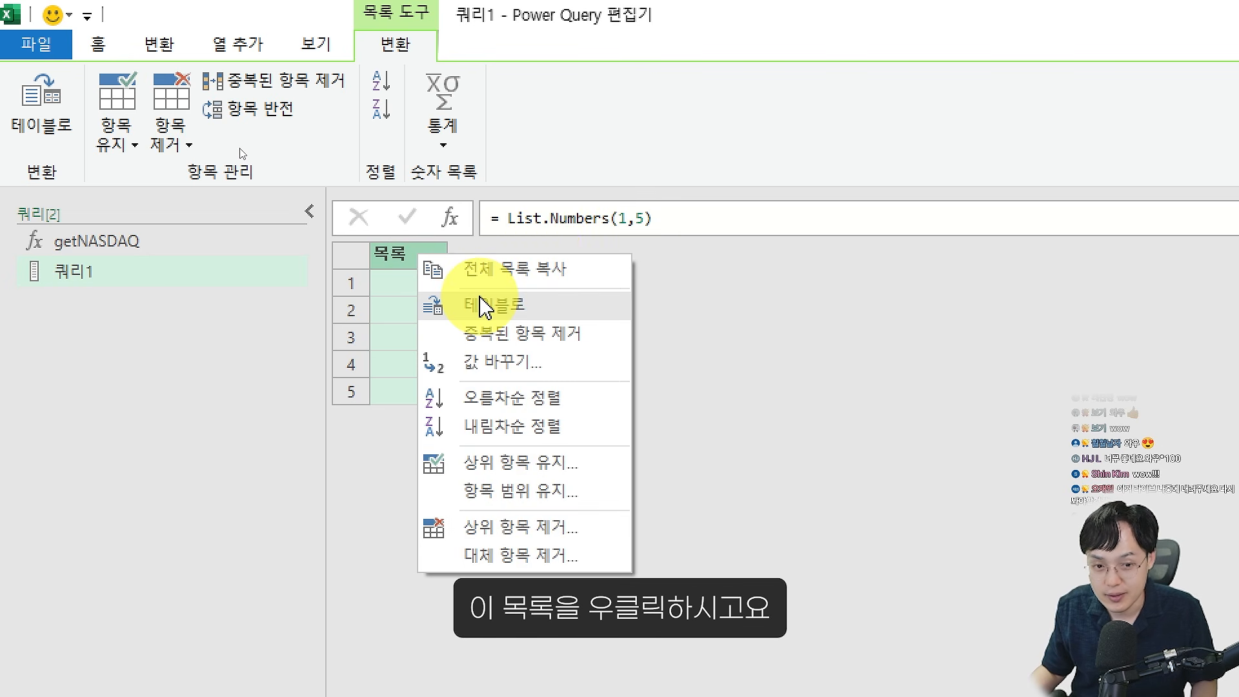
left_click(483, 307)
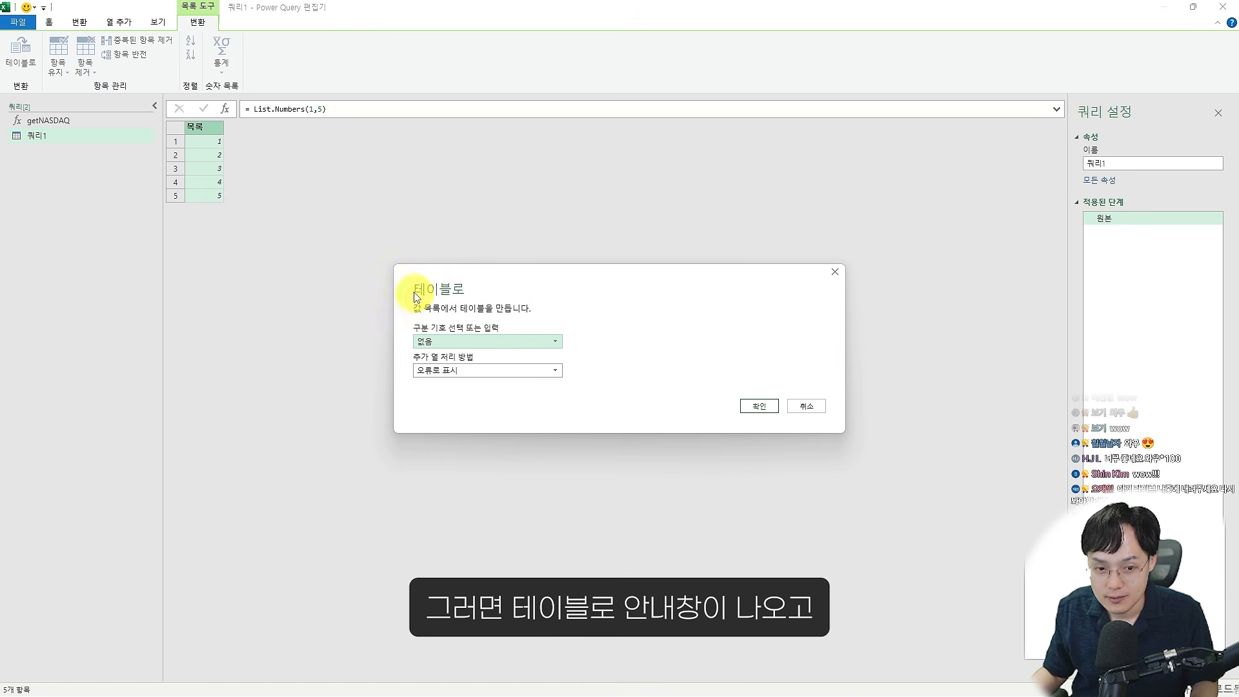
left_click_drag(390, 262, 842, 425)
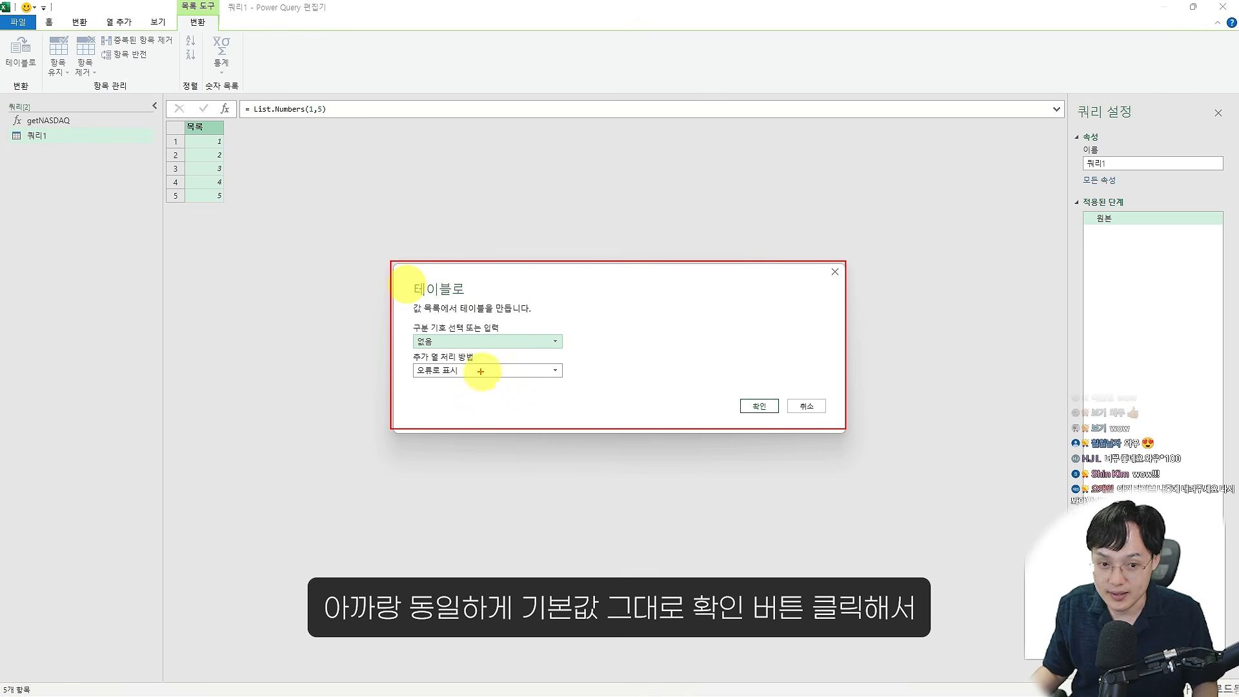
left_click_drag(535, 409, 595, 408)
key("Escape")
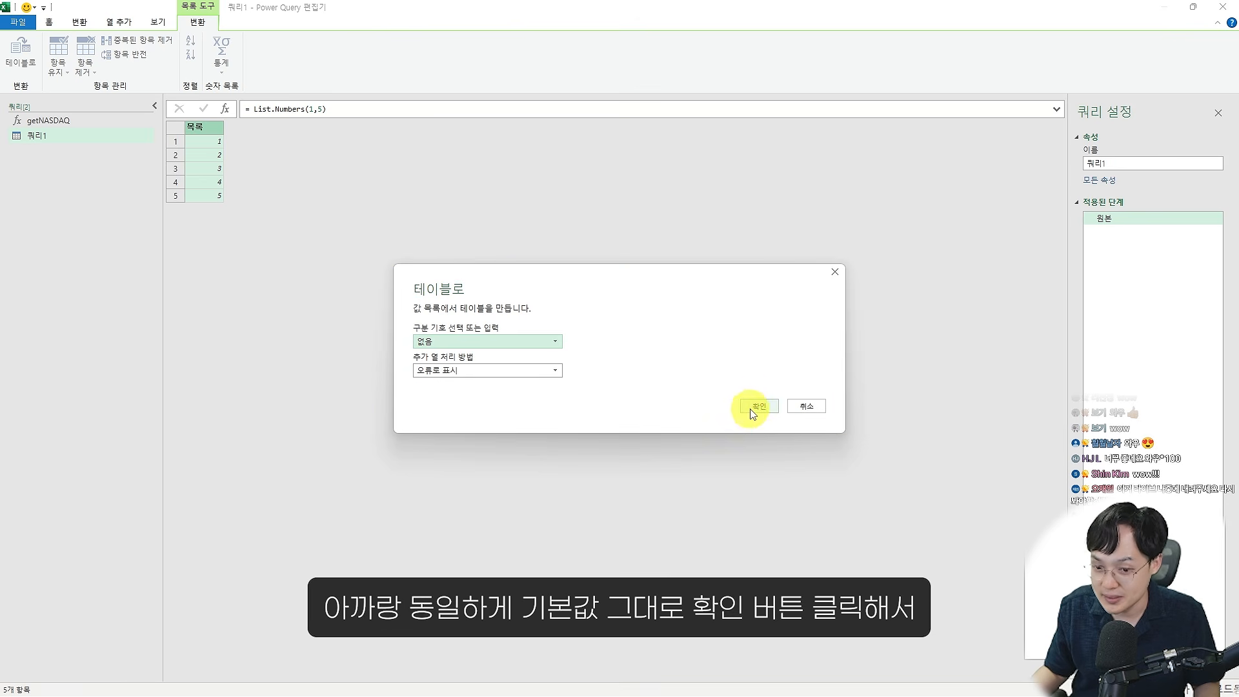
Convert the number list into a table with no delimiter and extra columns shown as errors
left_click(756, 408)
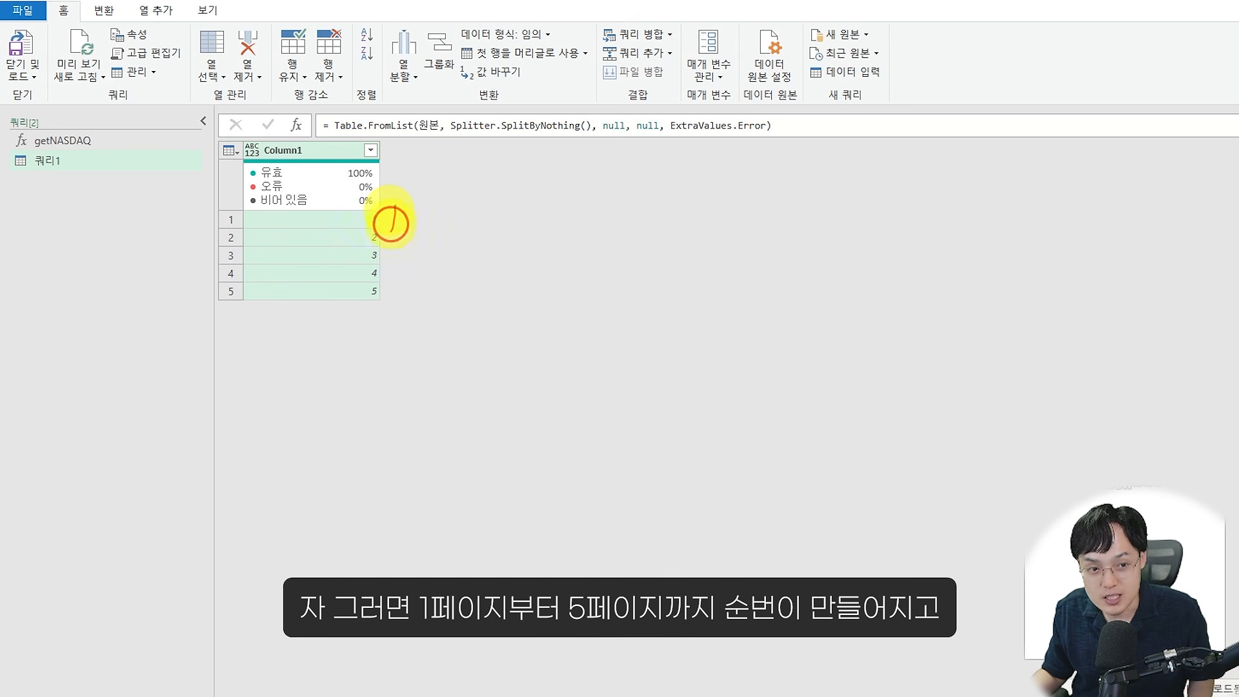
mouse_move(391, 224)
left_mouse_down()
mouse_move(407, 287)
mouse_move(415, 215)
mouse_move(387, 210)
mouse_move(518, 350)
left_mouse_up()
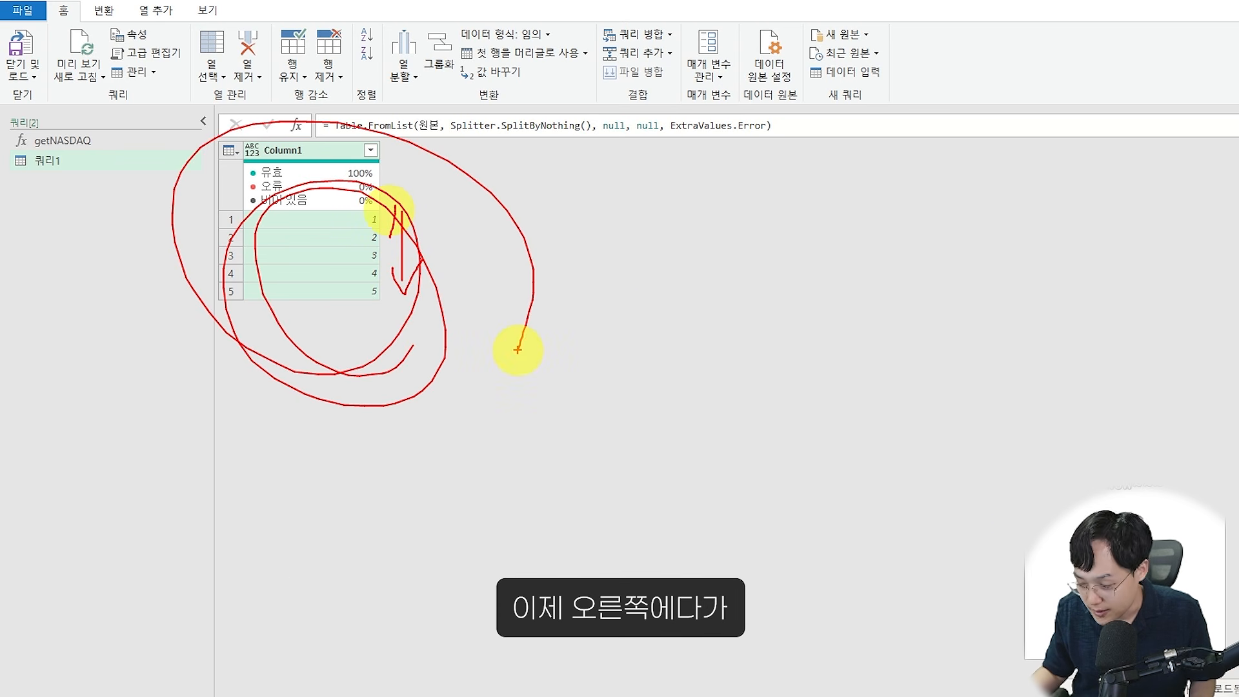
key("Escape")
key("ctrl+2")
left_click_drag(379, 141, 546, 298)
mouse_move(386, 315)
left_mouse_down()
mouse_move(243, 253)
mouse_move(411, 251)
mouse_move(453, 310)
left_mouse_up()
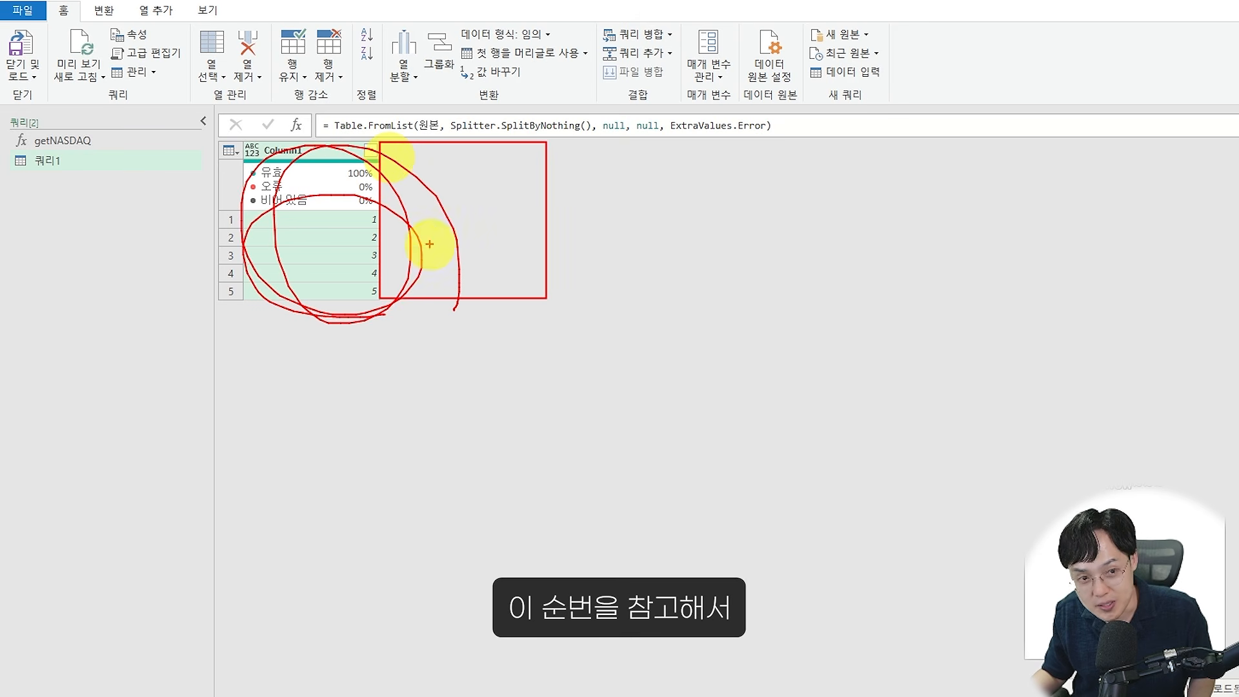
left_click_drag(382, 139, 505, 298)
key("Escape")
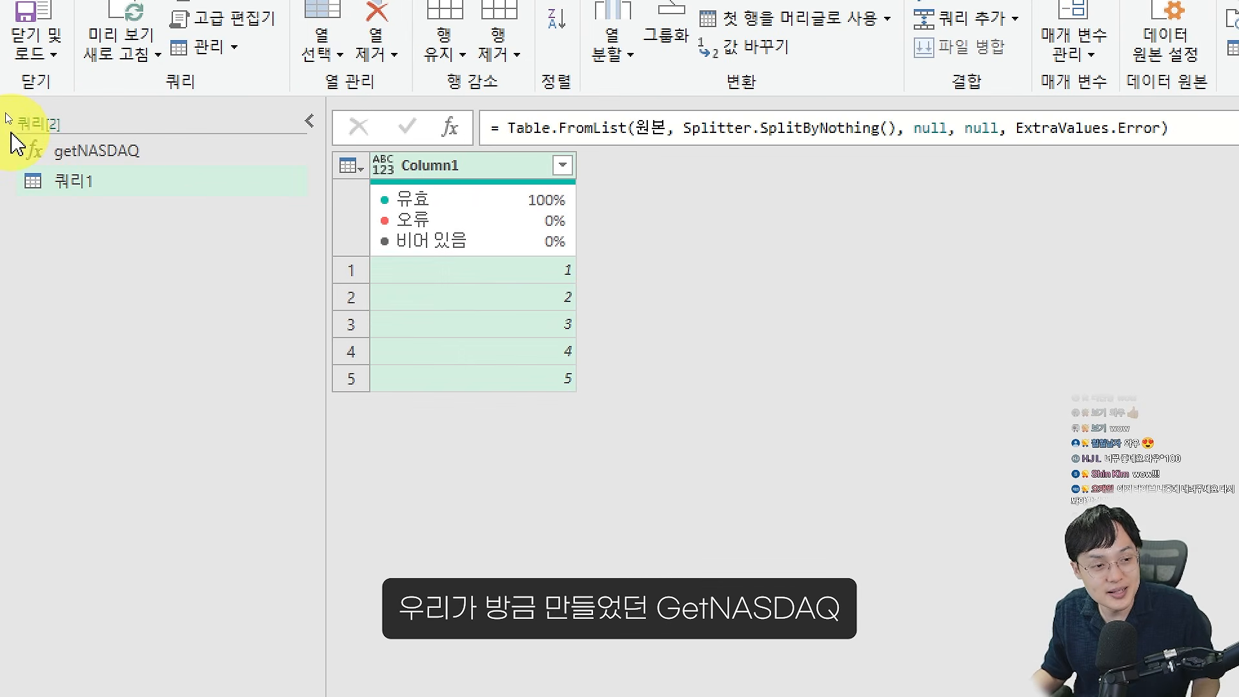
mouse_move(21, 127)
left_mouse_down()
mouse_move(149, 164)
mouse_move(132, 133)
mouse_move(429, 135)
mouse_move(502, 190)
left_mouse_up()
left_click_drag(496, 156, 502, 190)
left_click_drag(575, 143, 765, 356)
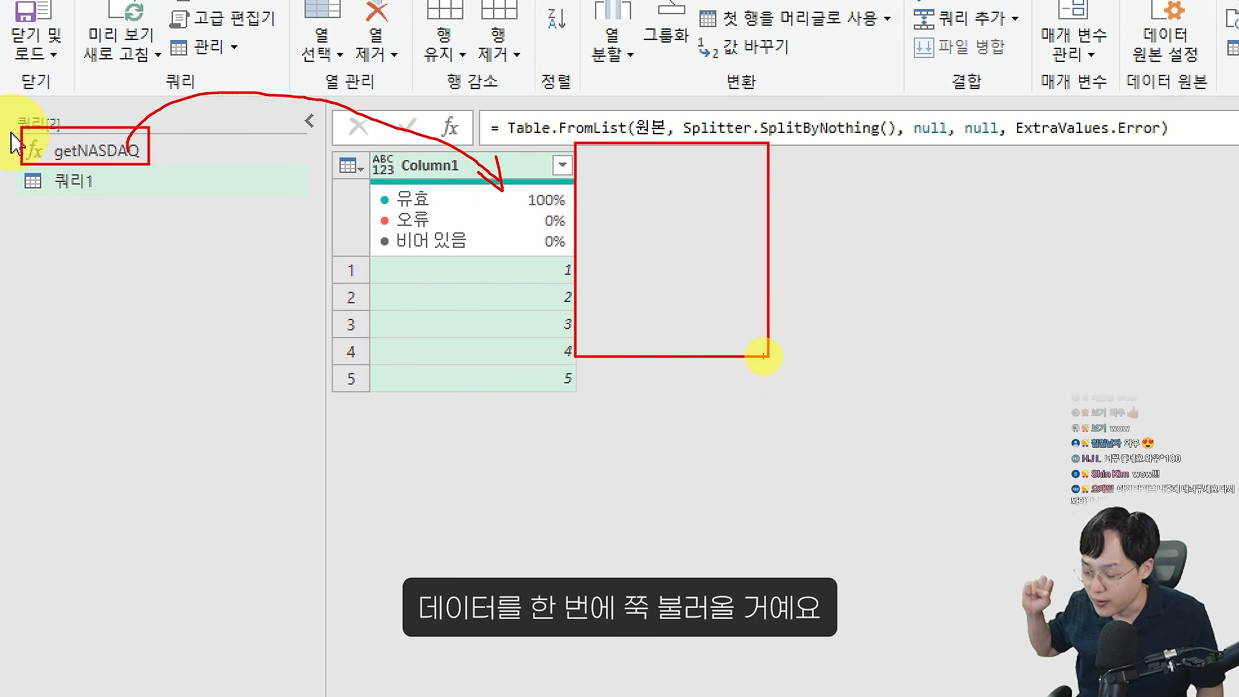
key("Escape")
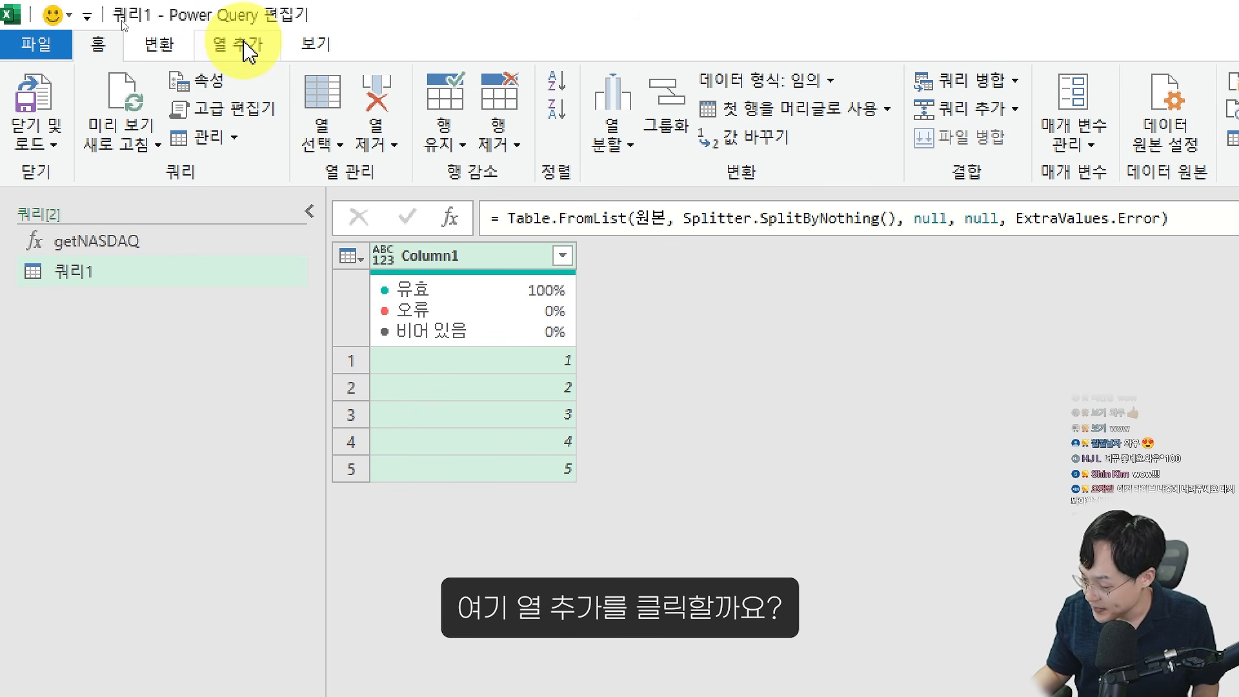
Start adding a column that invokes a custom function and choose getNASDAQ as the function query
left_click(245, 51)
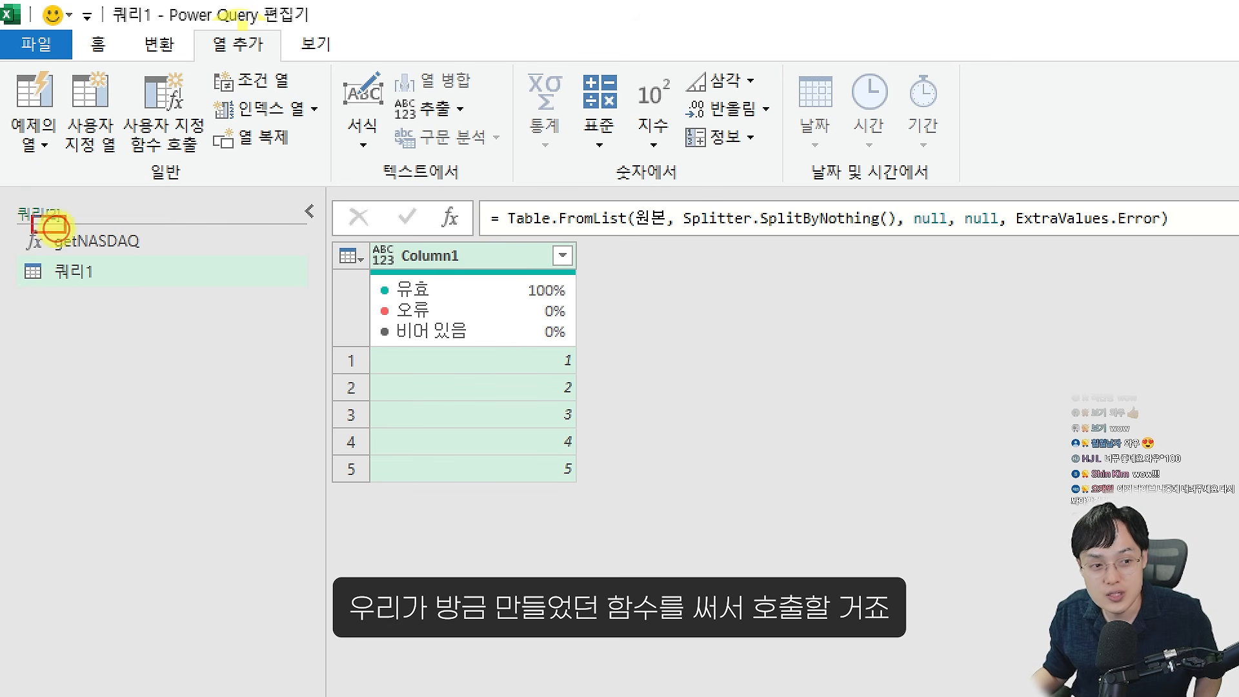
mouse_move(31, 216)
left_mouse_down()
mouse_move(173, 285)
mouse_move(397, 162)
mouse_move(530, 223)
mouse_move(484, 227)
left_mouse_up()
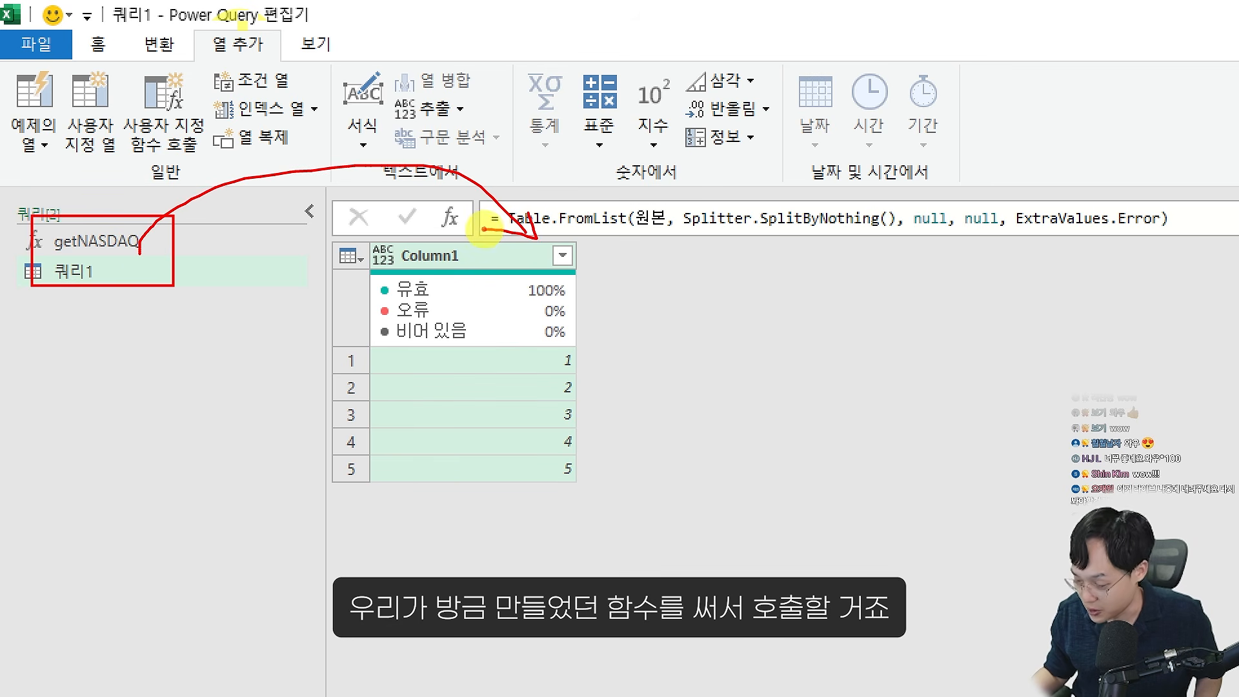
left_click_drag(198, 29, 289, 65)
mouse_move(181, 53)
left_mouse_down()
mouse_move(123, 155)
mouse_move(169, 52)
mouse_move(154, 108)
left_mouse_up()
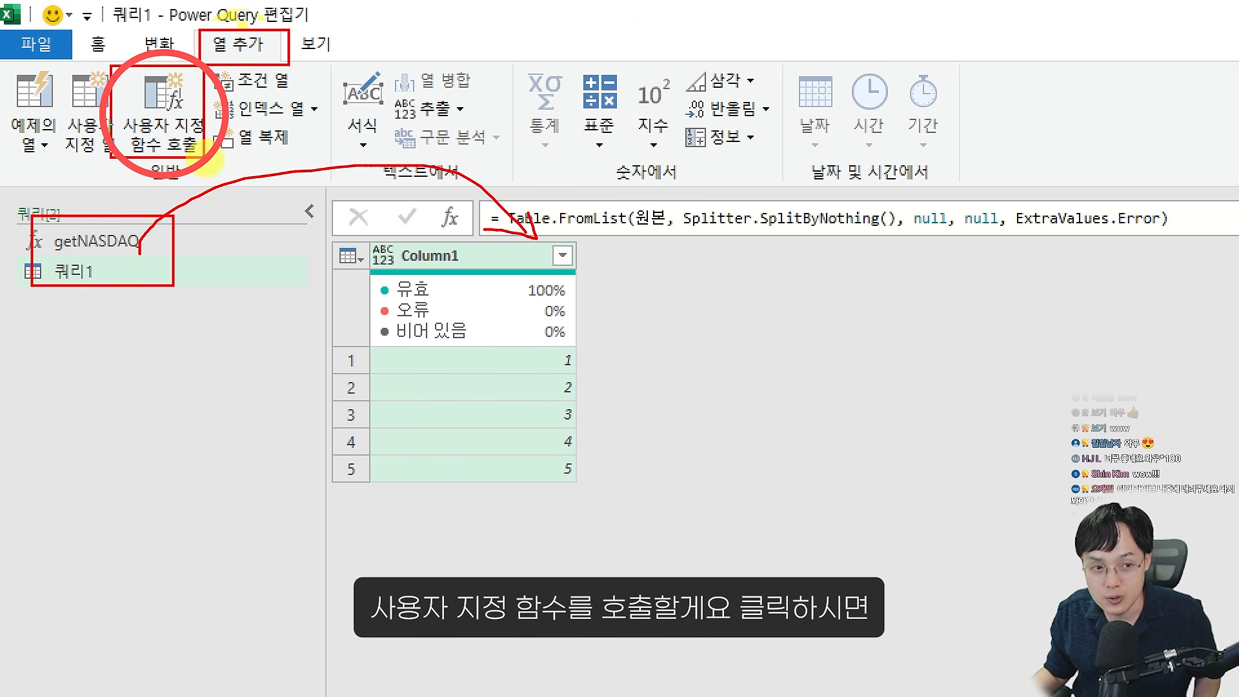
left_click(154, 108)
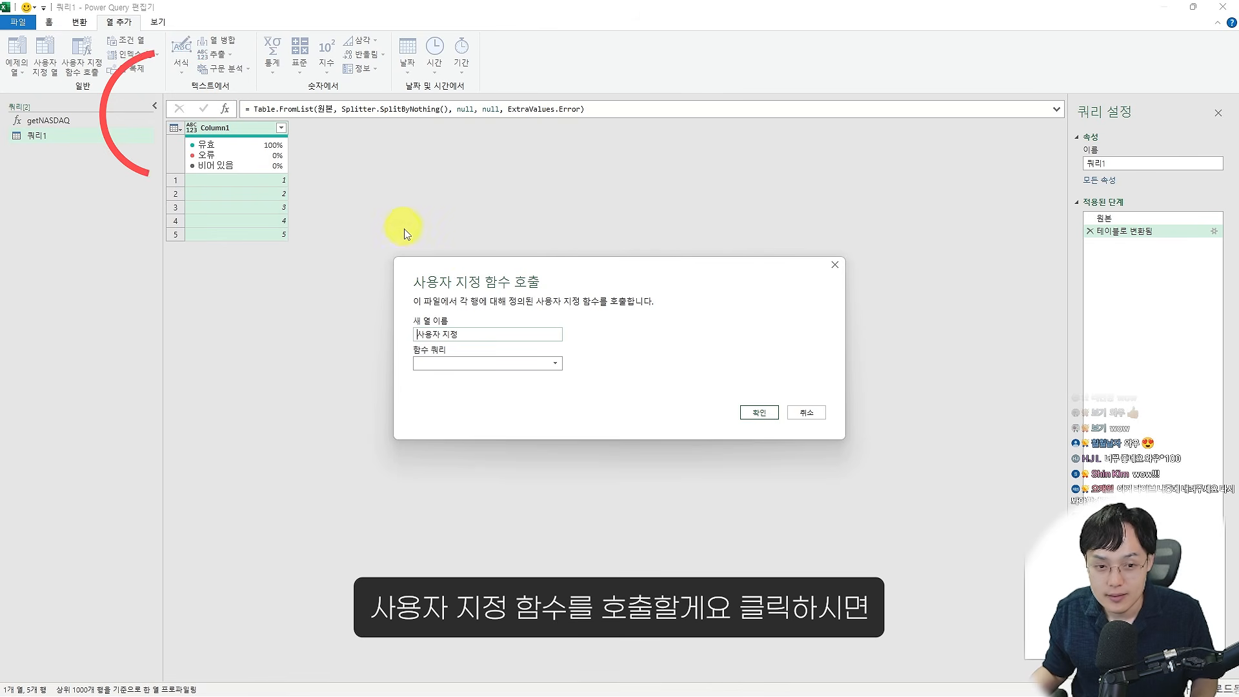
left_click_drag(440, 267, 343, 133)
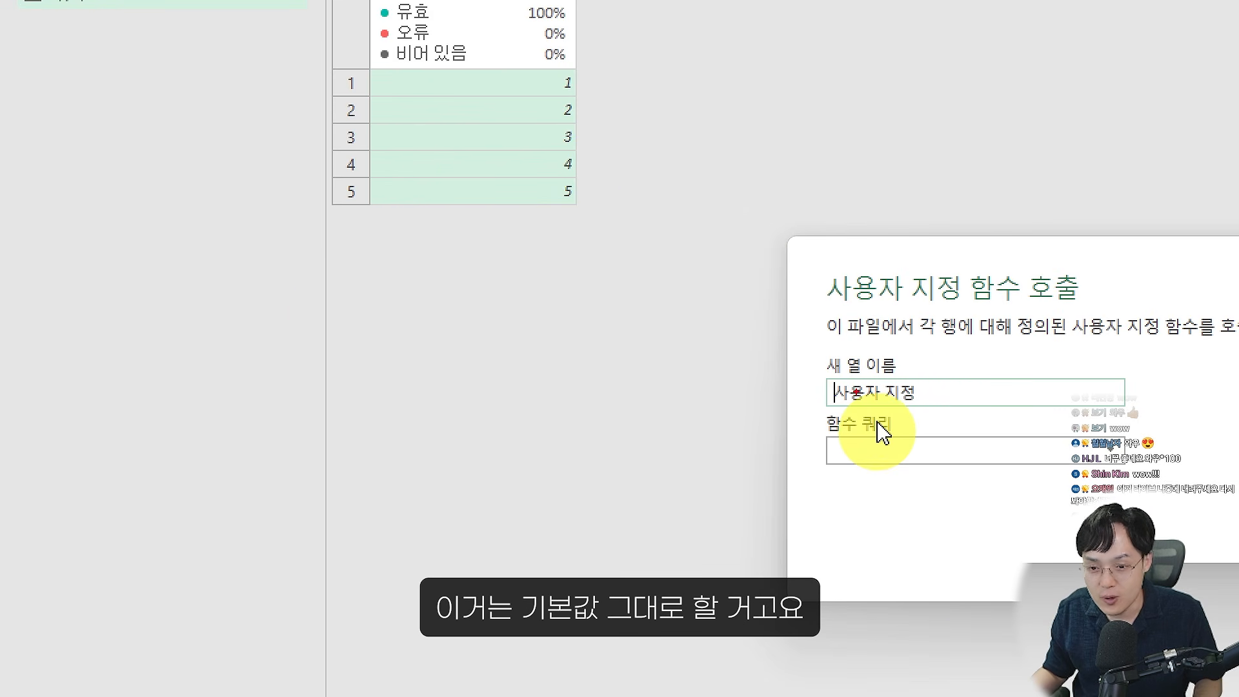
left_click_drag(833, 351, 924, 392)
key("Escape")
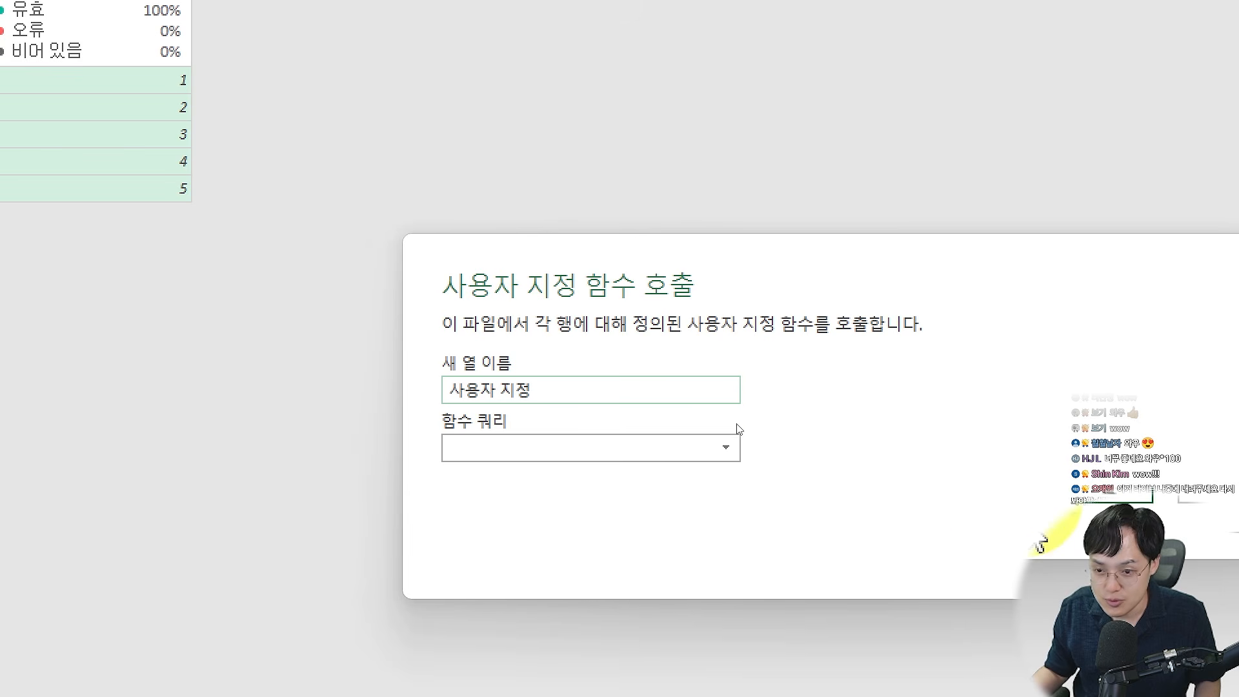
left_click(705, 450)
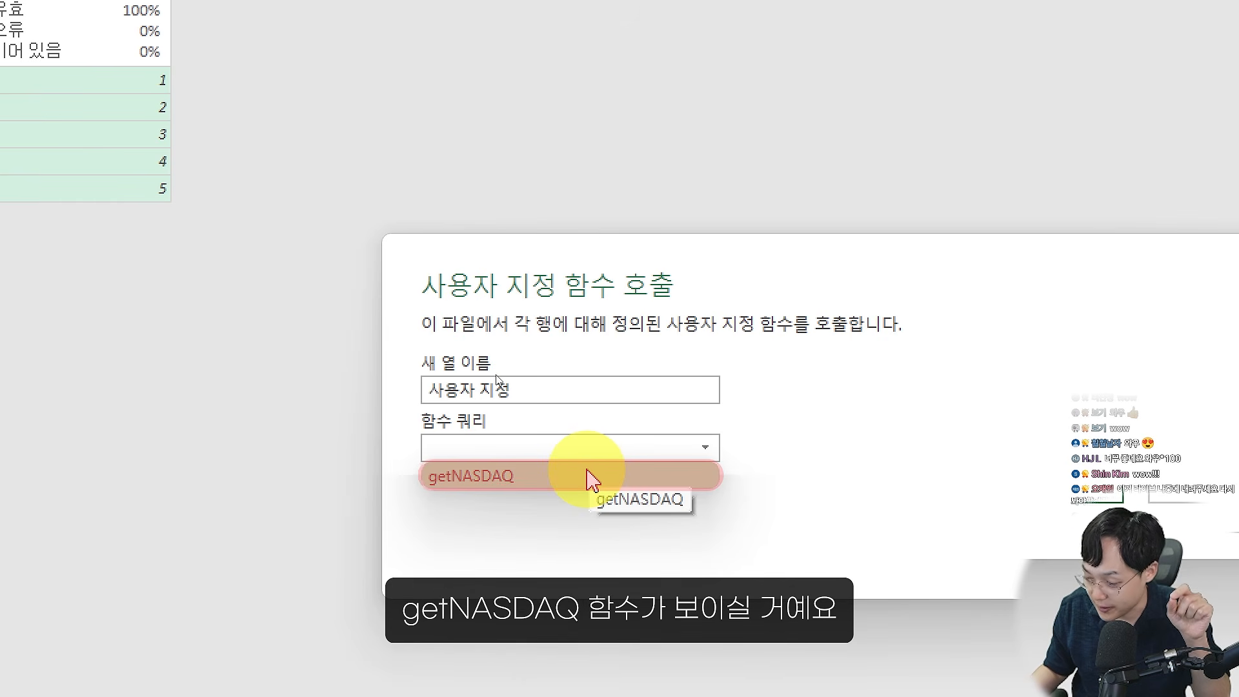
left_click(592, 478)
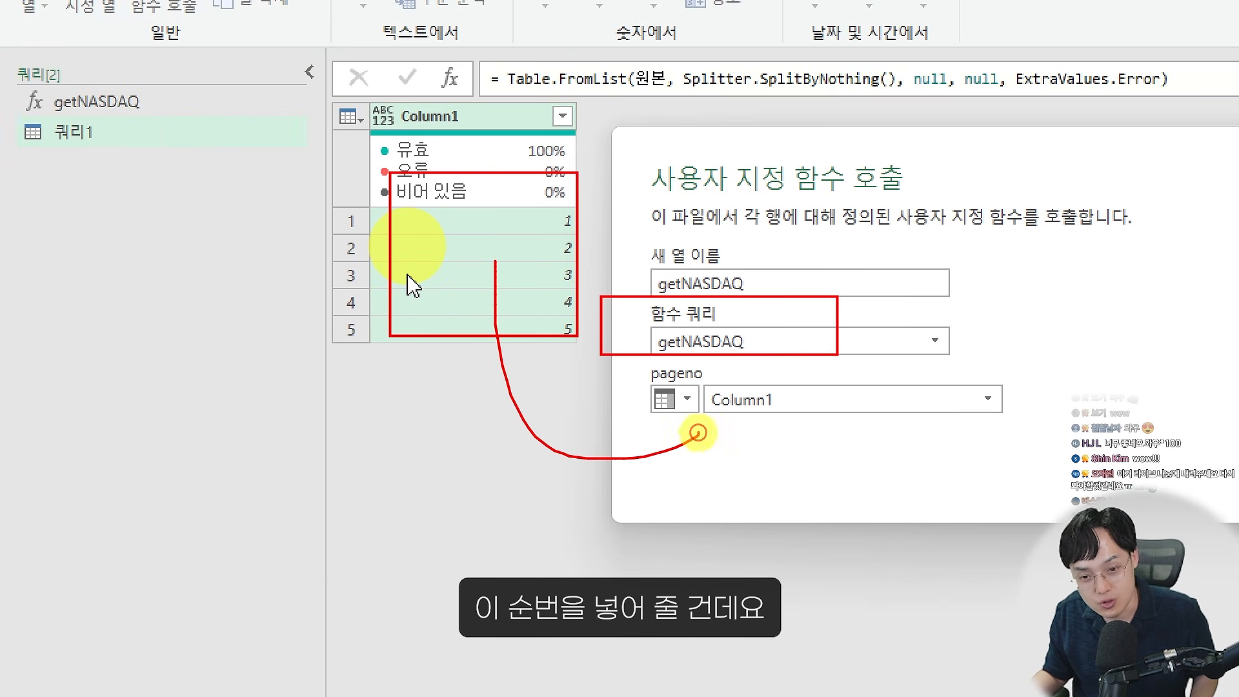
Supply the pageno argument from Column1 and create the getNASDAQ column
left_click(688, 400)
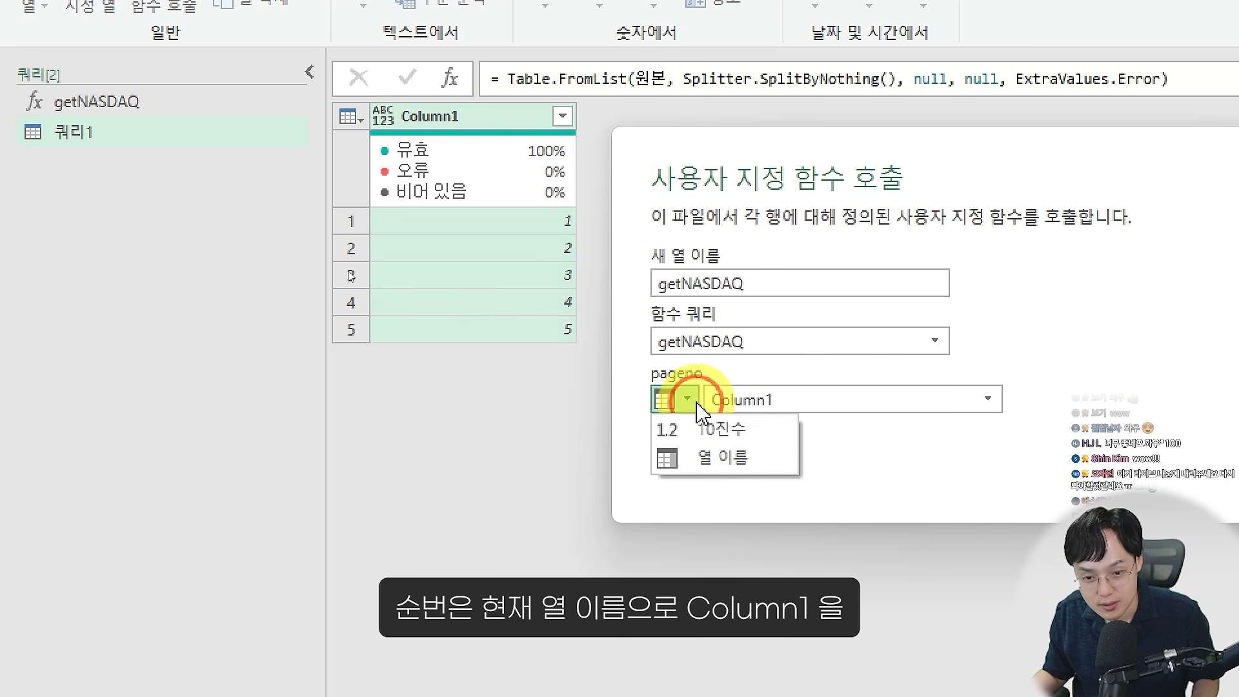
left_click(812, 425)
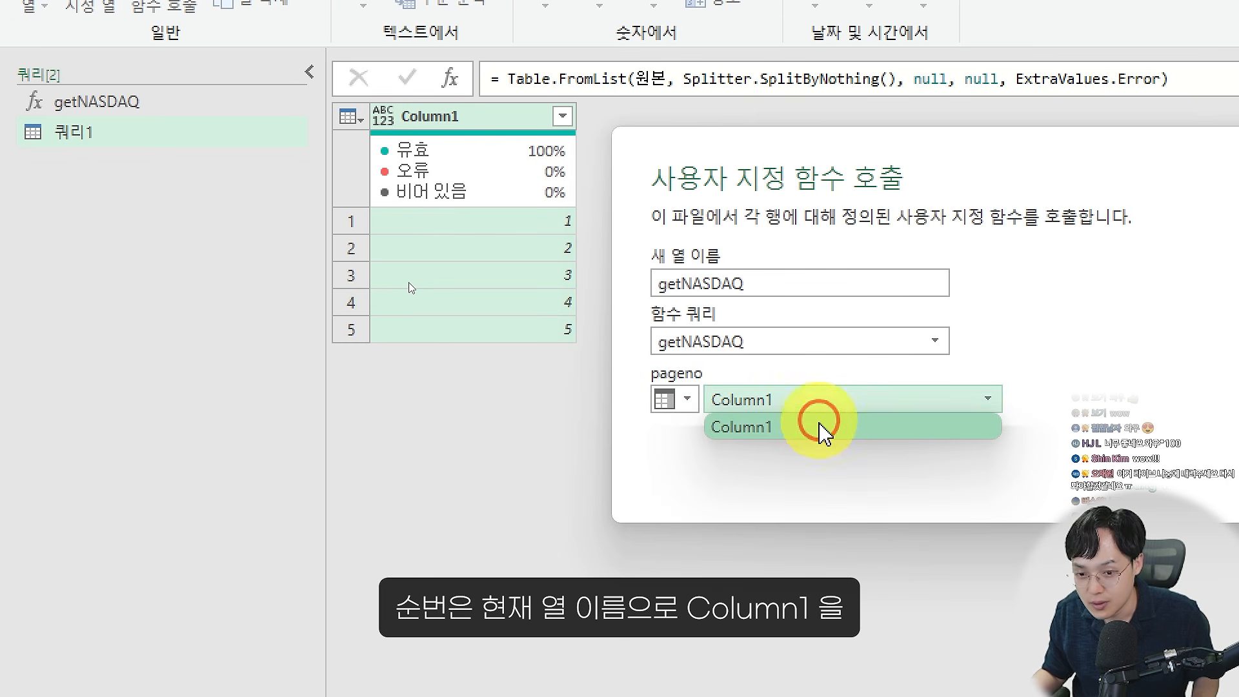
left_click(819, 423)
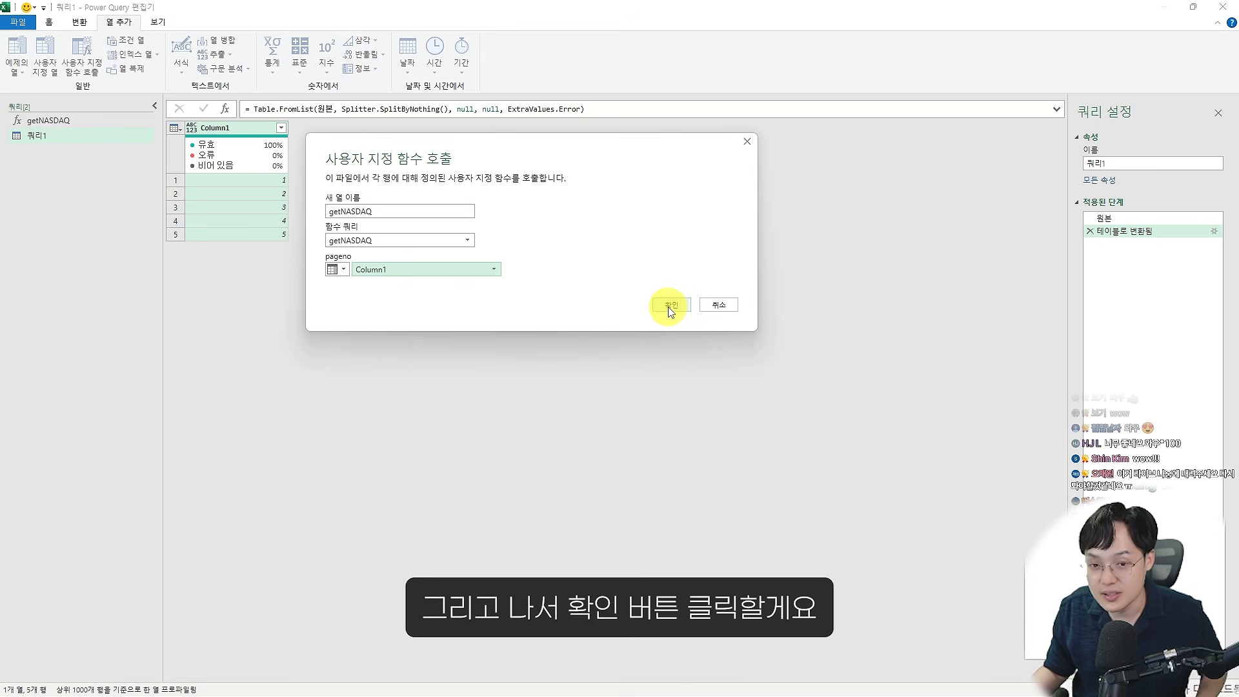
left_click(670, 309)
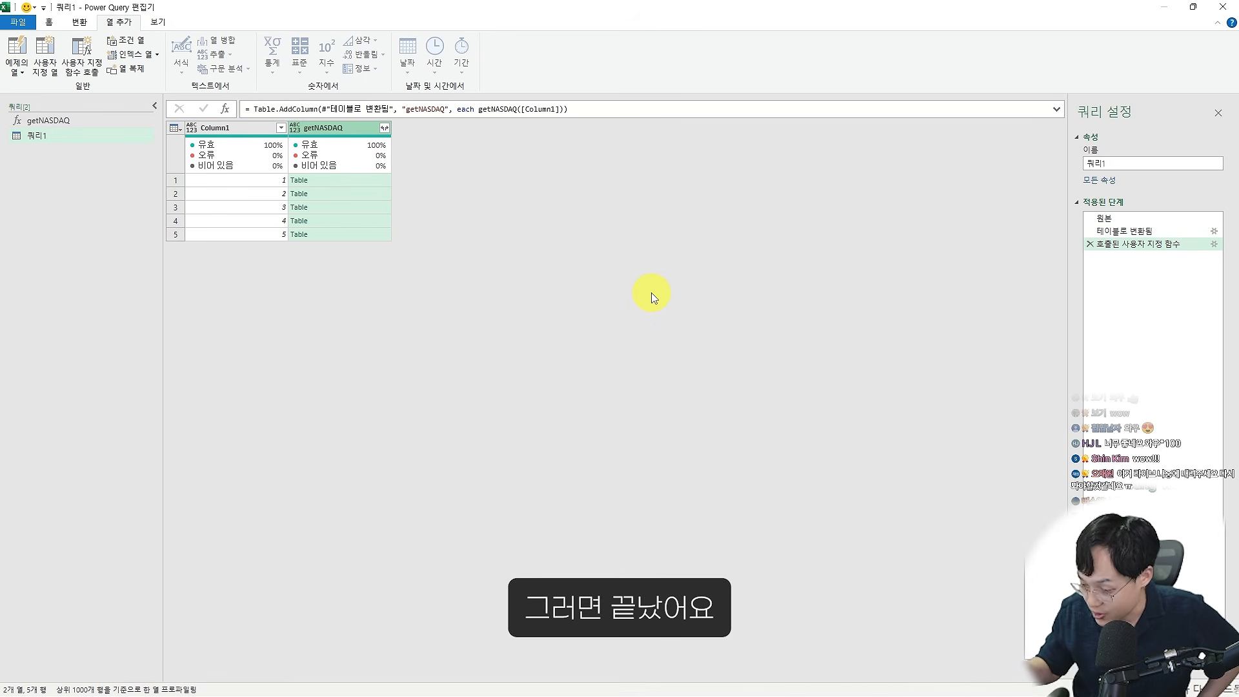
Preview the nested tables in rows 1 to 5 of the getNASDAQ column to examine each page's stock data
left_click(335, 183)
left_click(335, 193)
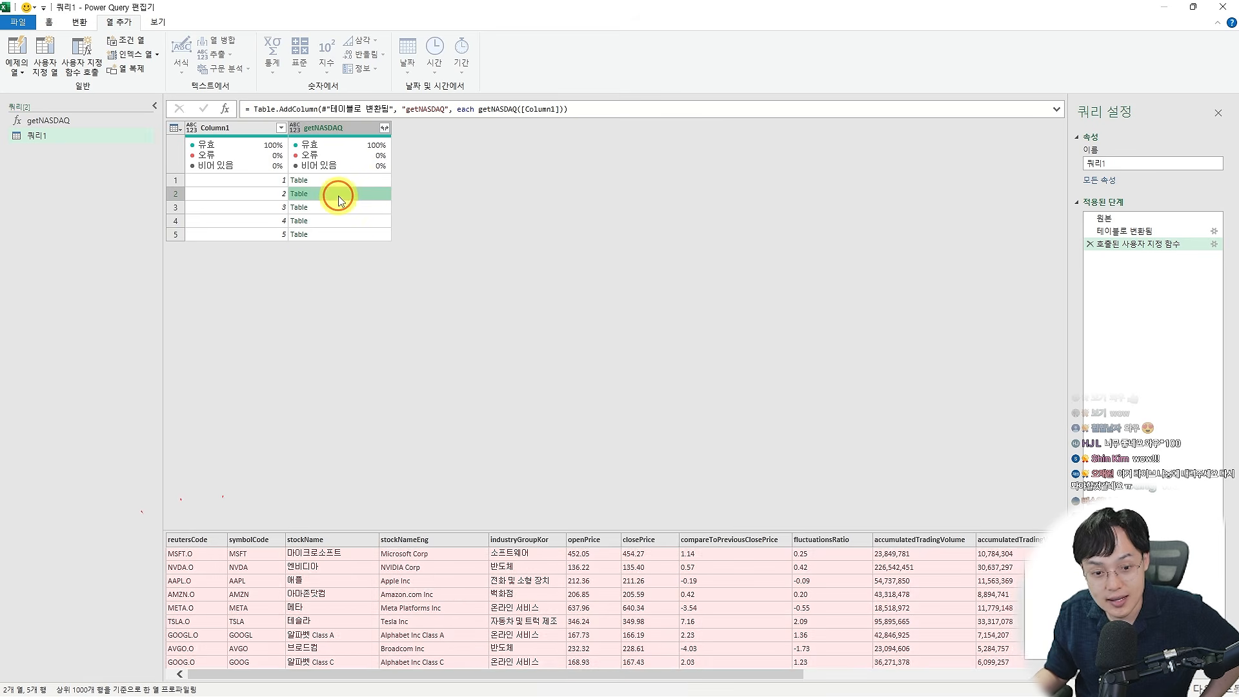
left_click(336, 207)
left_click(342, 222)
left_click(343, 193)
left_click(340, 207)
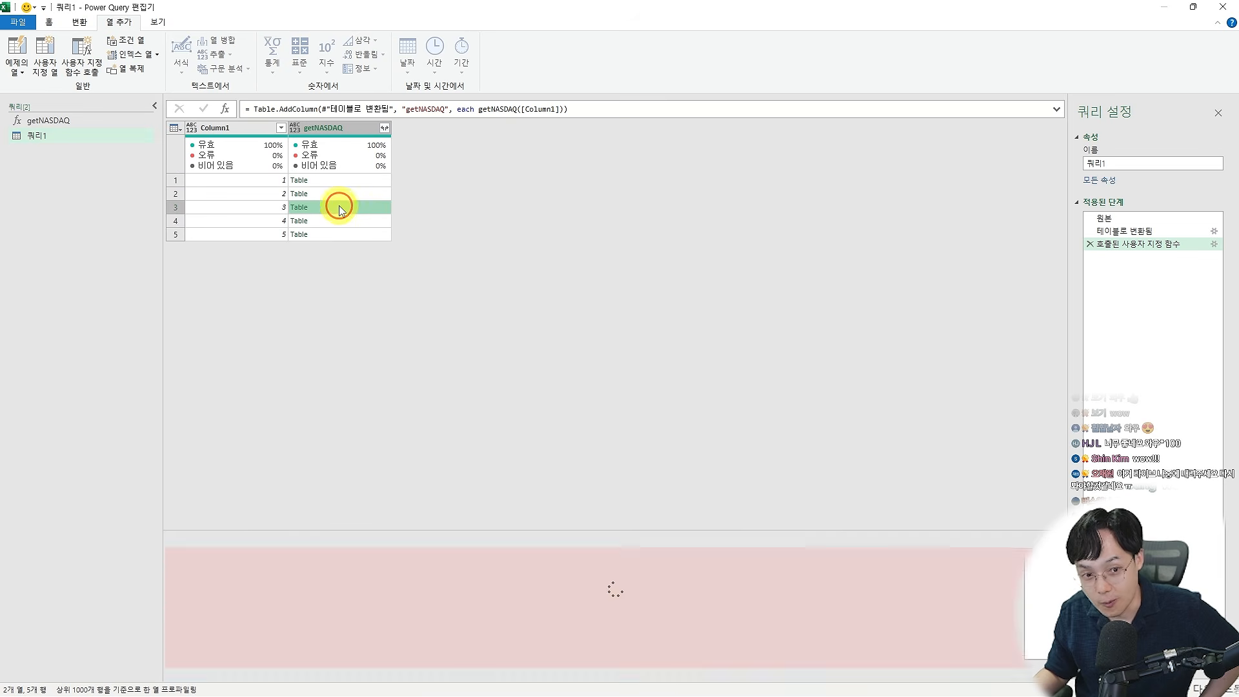
left_click(338, 221)
left_click(342, 233)
left_click(348, 221)
left_click(347, 207)
left_click(347, 193)
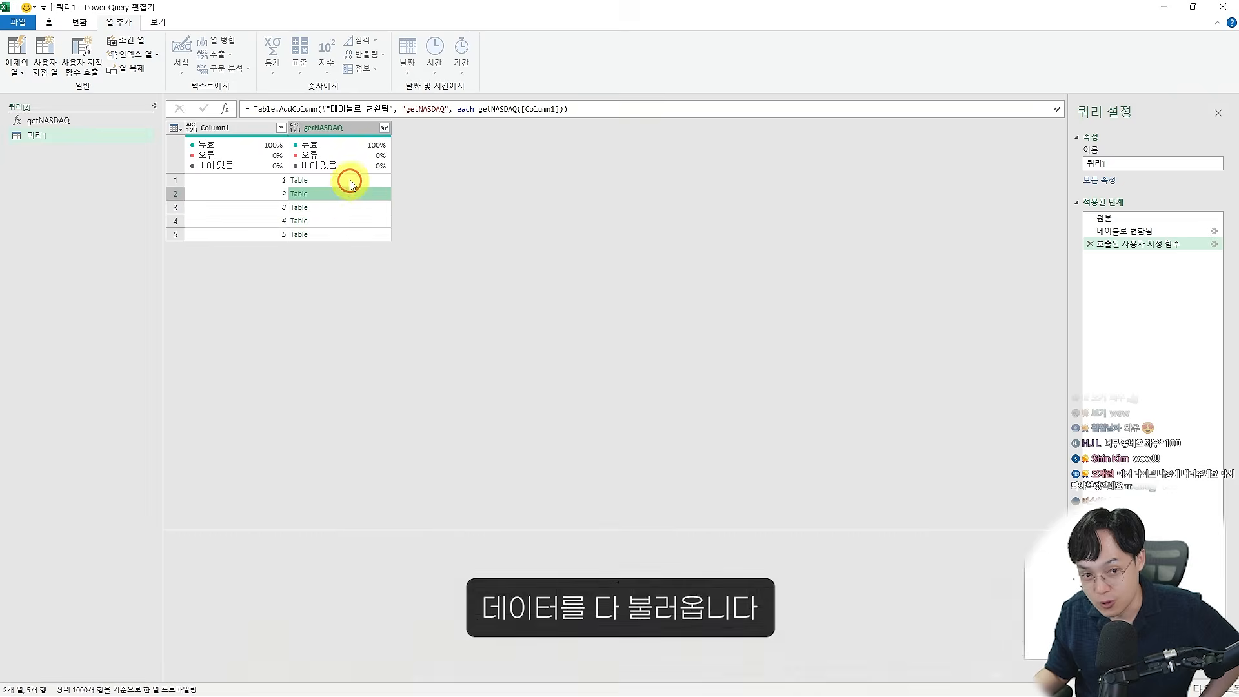
left_click(351, 181)
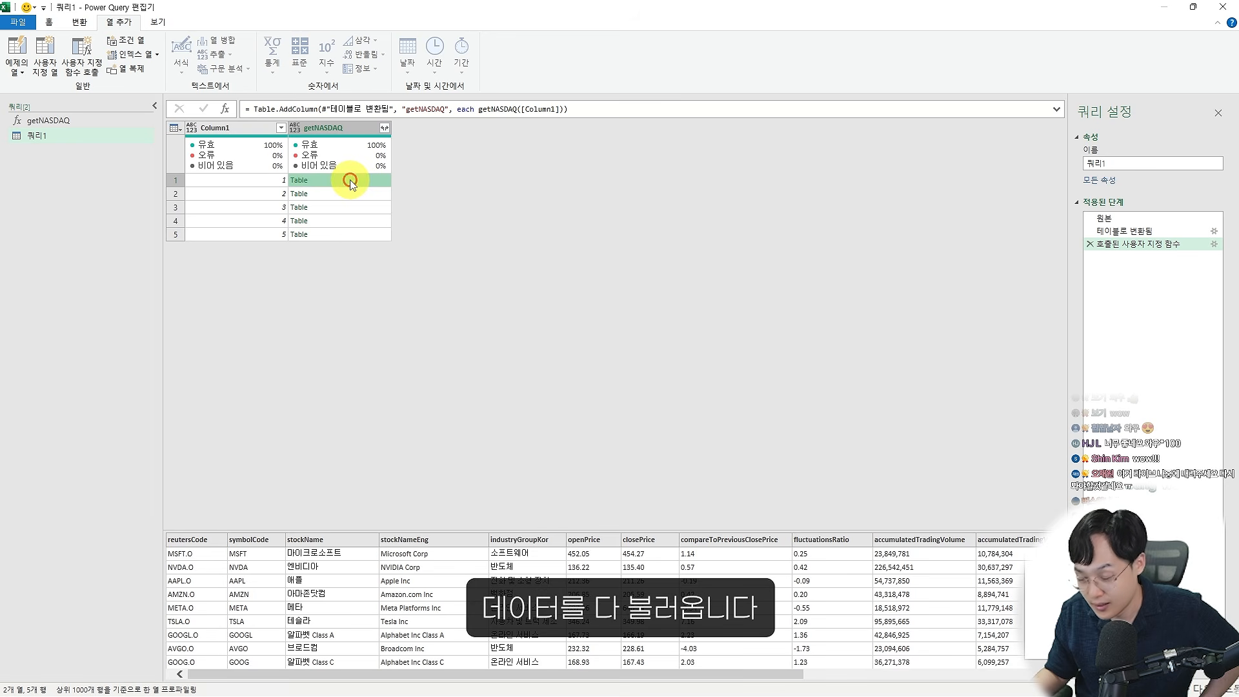
Change the formula of the source step (원본) to List.Numbers(1,10)
left_click(1127, 219)
left_click(321, 108)
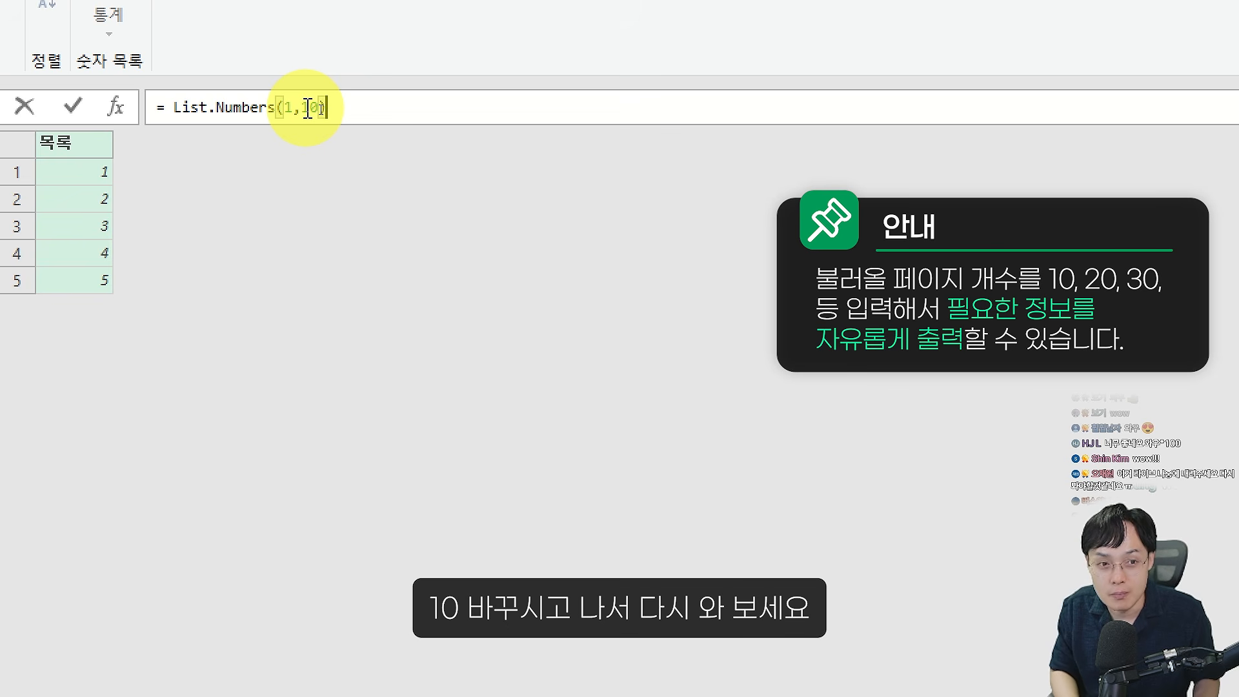
key("Return")
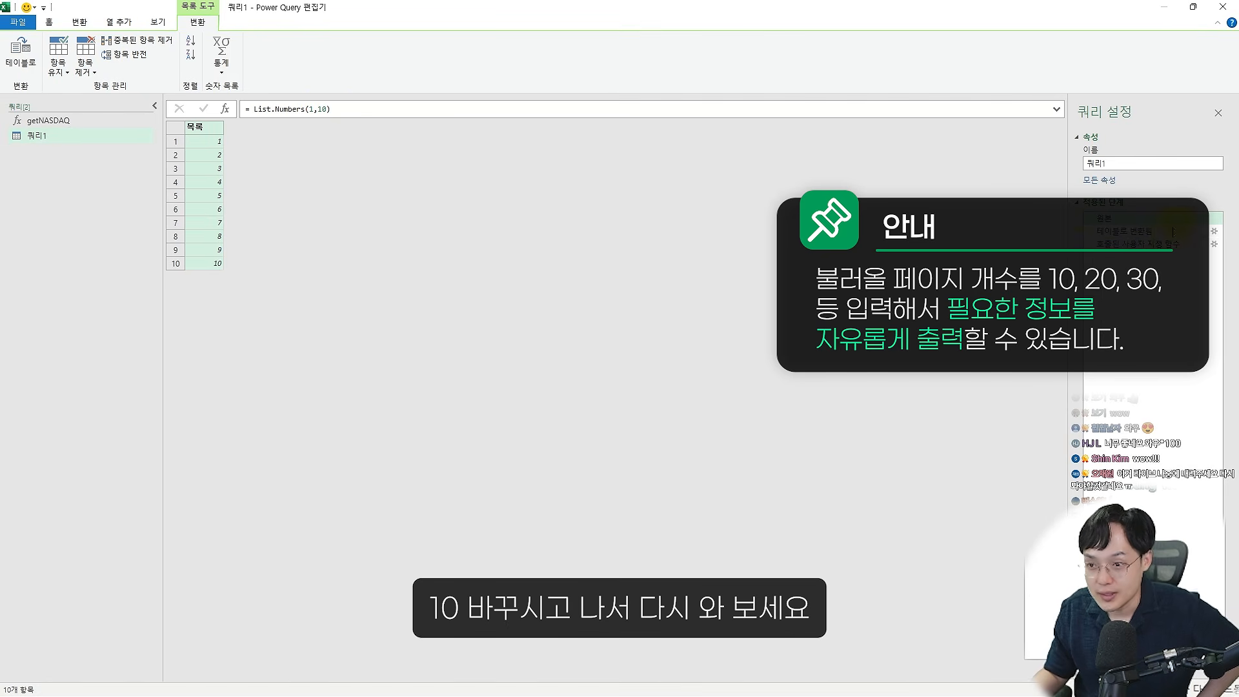
Return to the invoked custom function step and preview several getNASDAQ tables, including those in rows 10, 7, 2 and 1
left_click(1167, 244)
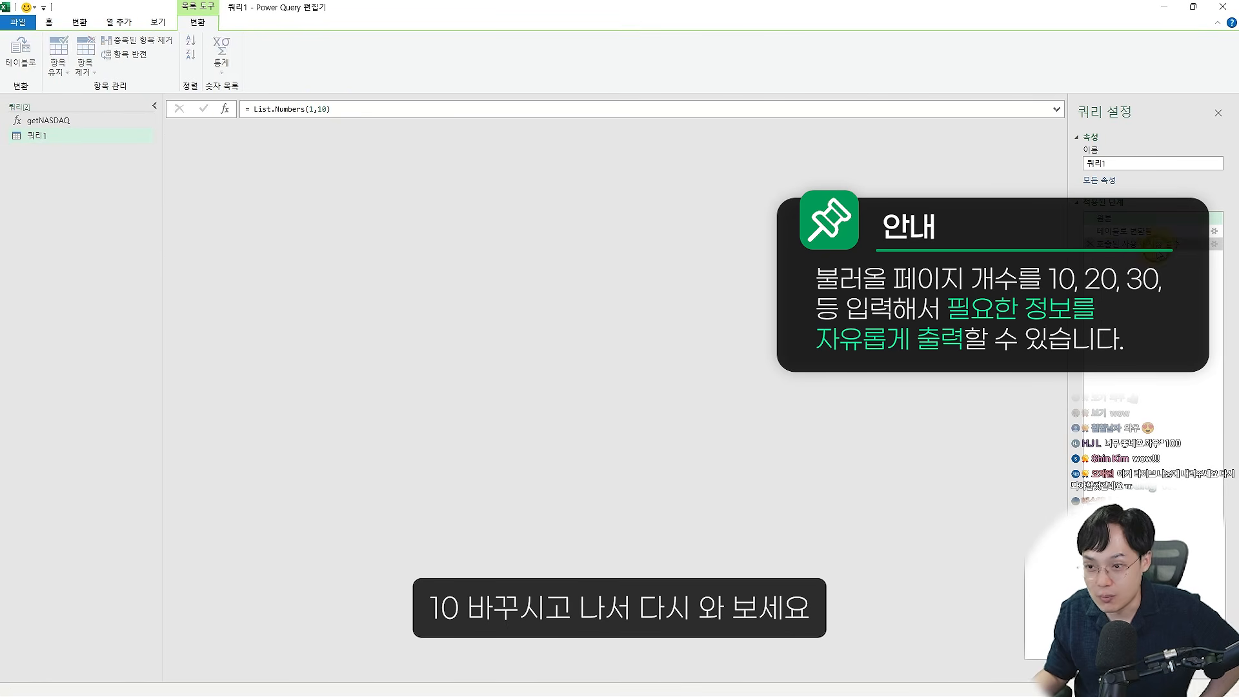
left_click(335, 263)
left_click(342, 302)
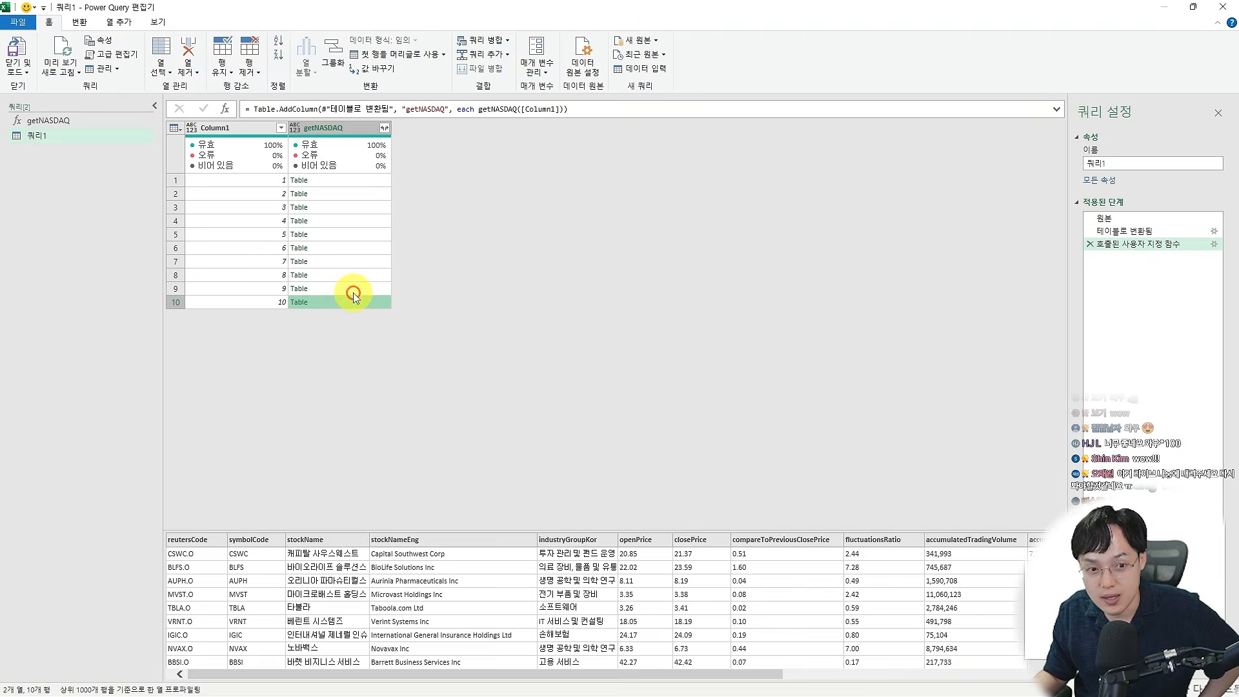
left_click(354, 275)
left_click(354, 262)
left_click(349, 194)
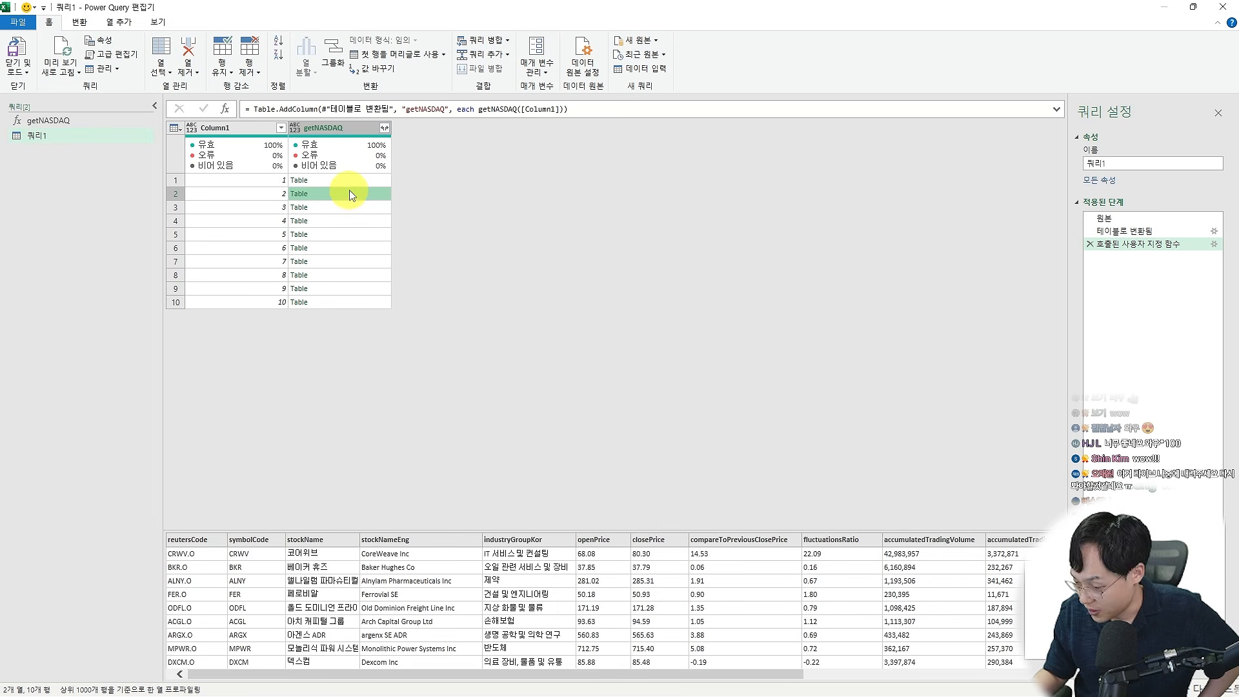
left_click(351, 180)
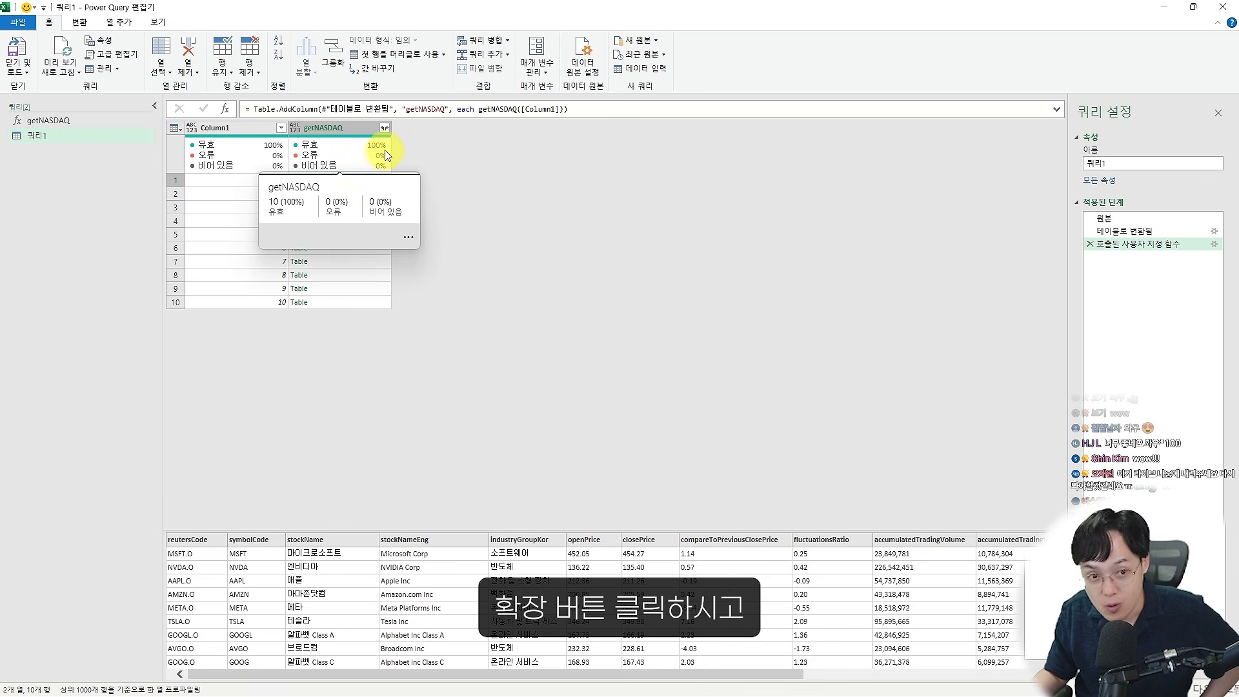
Expand the getNASDAQ column into all of its fields without the original column name as prefix, and look through the rows
left_click(385, 128)
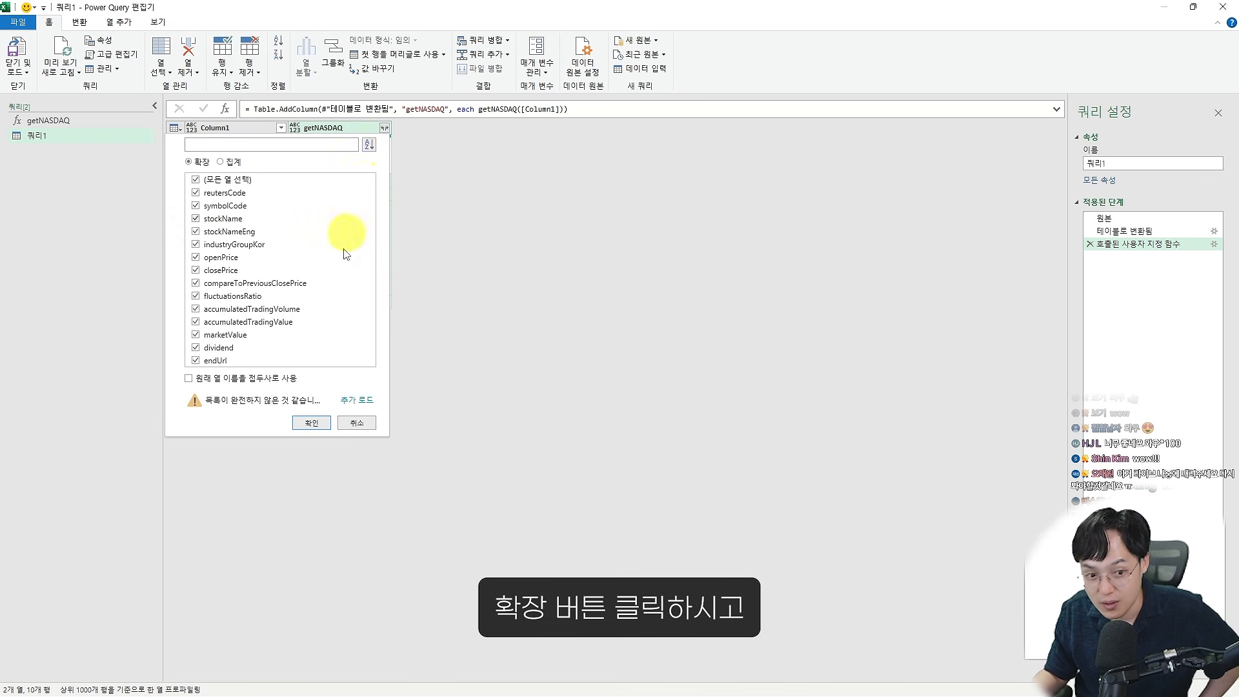
left_click(311, 422)
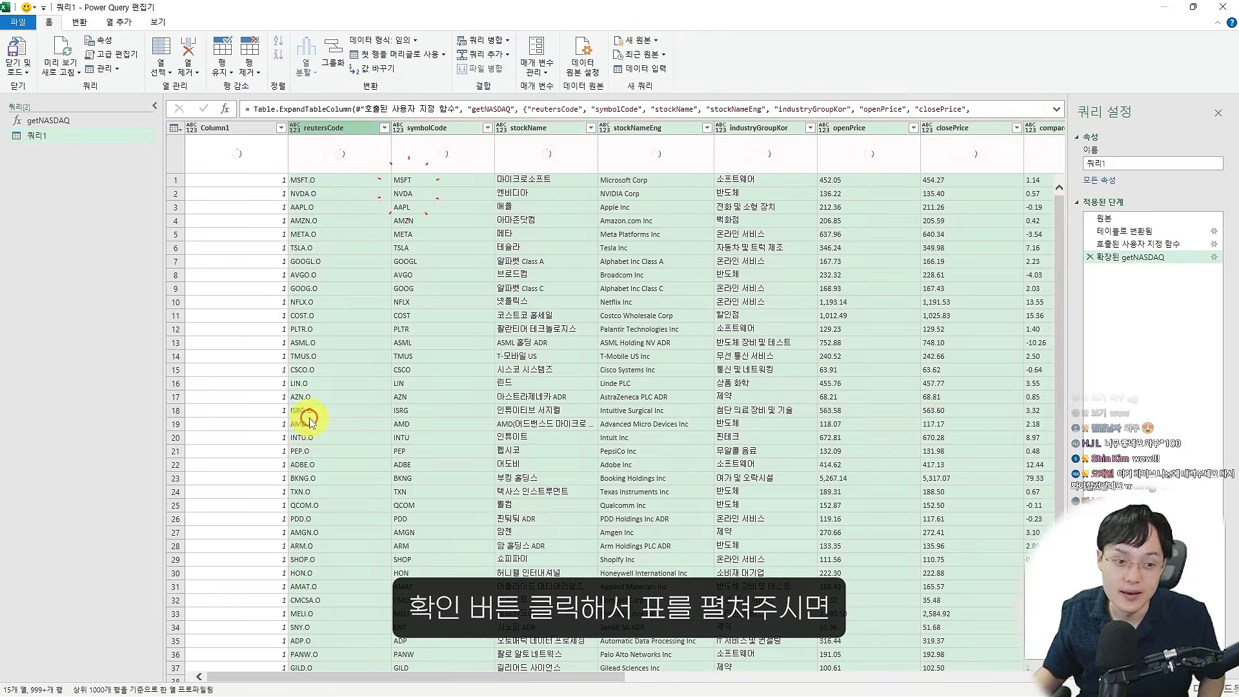
scroll(349, 412, "down", 20)
scroll(347, 416, "down", 20)
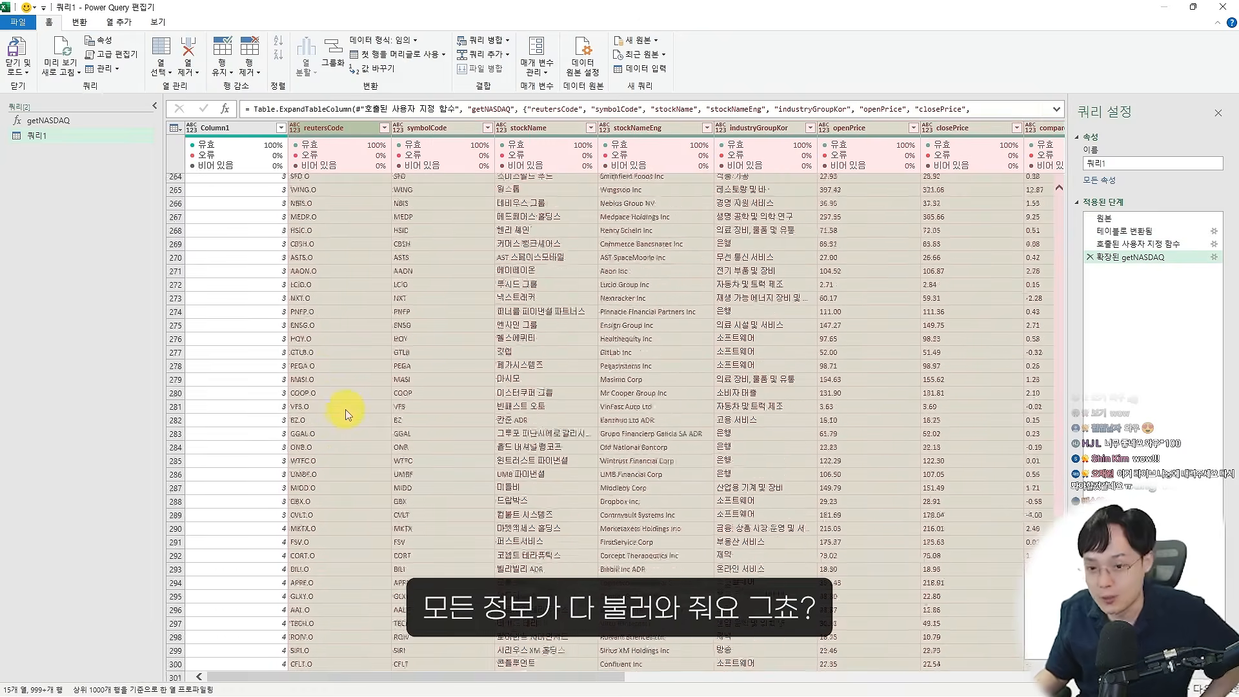
scroll(348, 418, "down", 20)
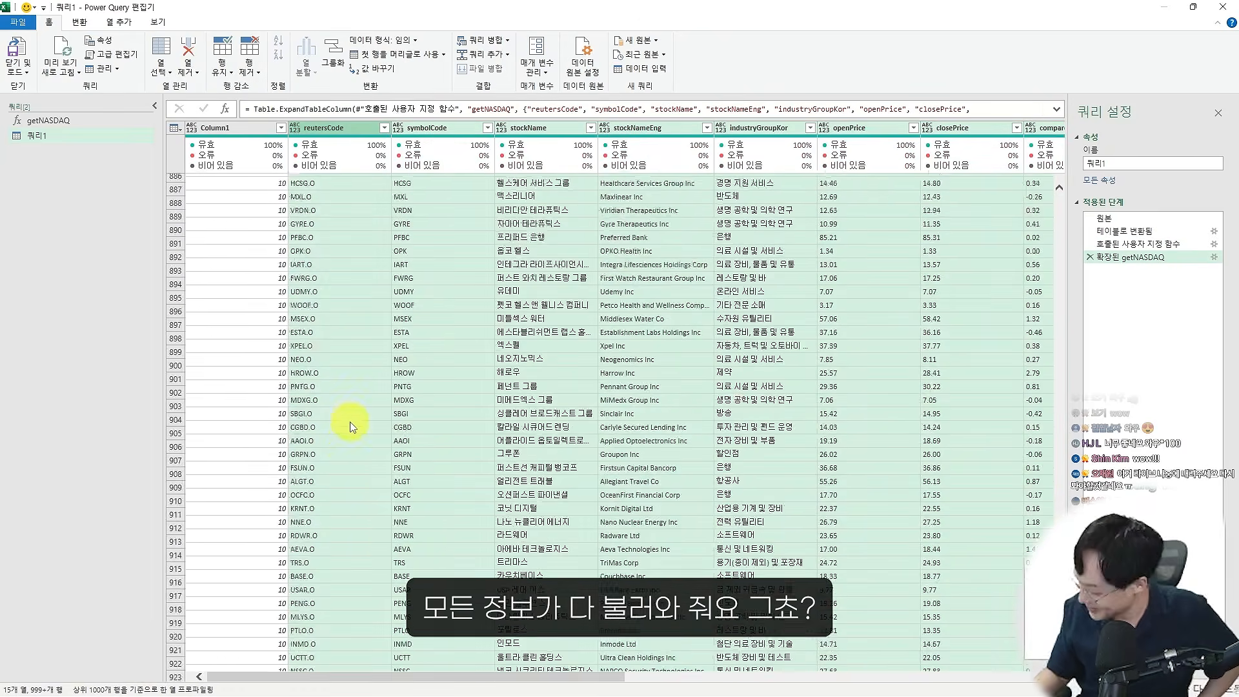
scroll(341, 413, "up", 20)
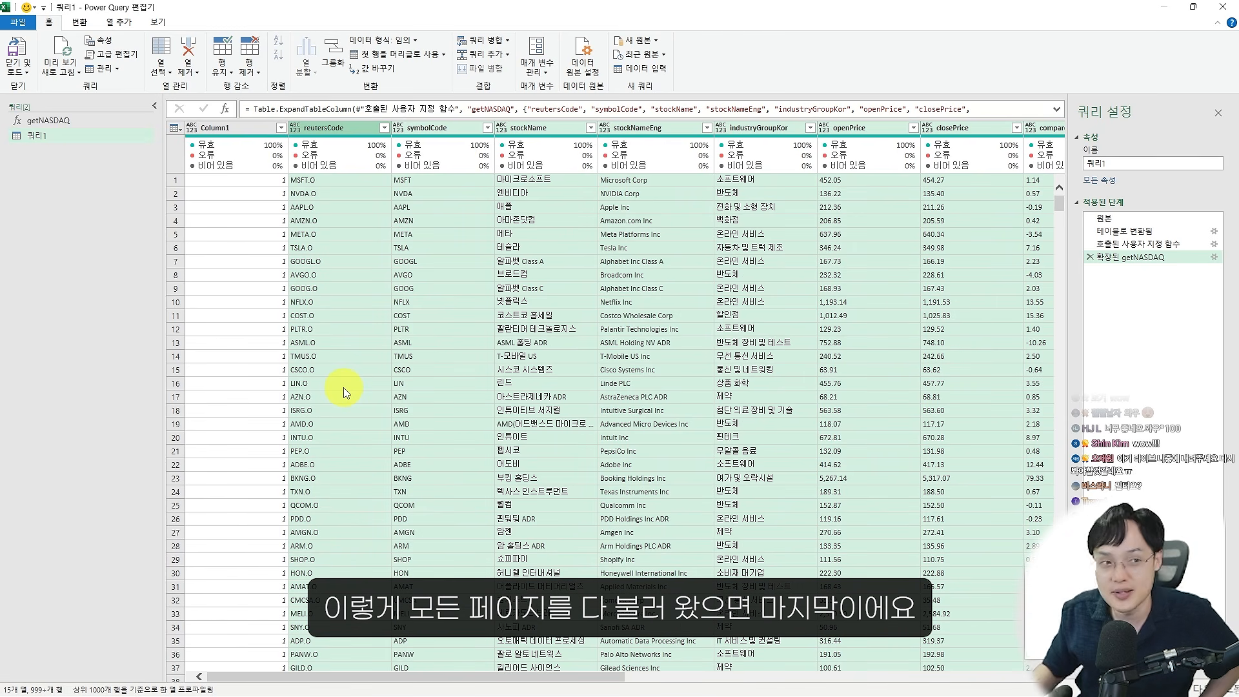
Close the query editor and load the expanded query into an Excel worksheet
left_click(18, 22)
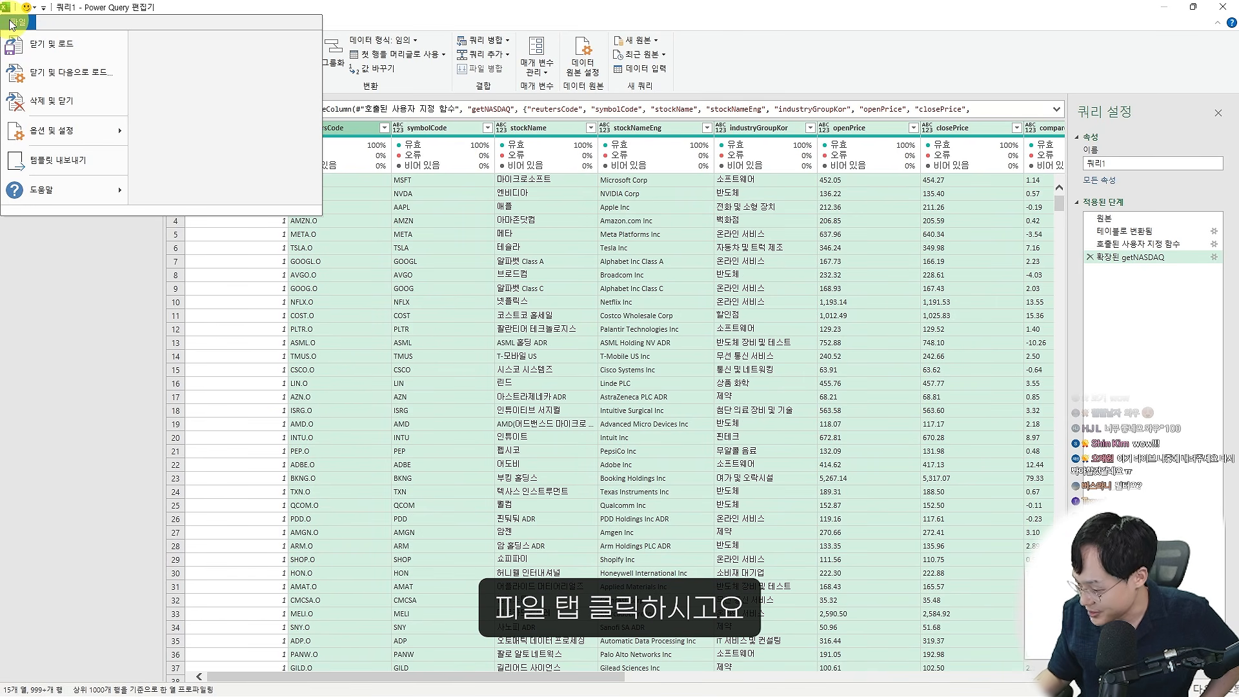
left_click(76, 50)
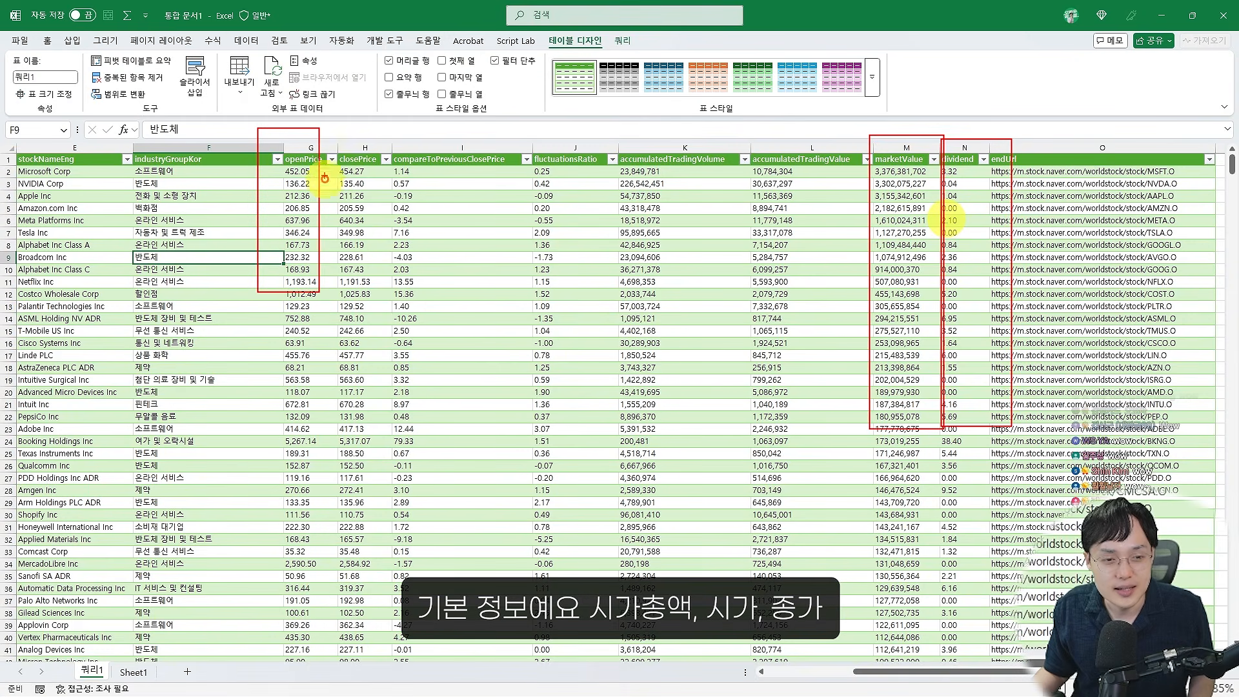
Review the loaded price, change and volume columns, and check the per, eps, pbr and bps columns in the 완성예제.xlsx workbook
left_click_drag(391, 148, 487, 368)
left_click_drag(517, 152, 604, 374)
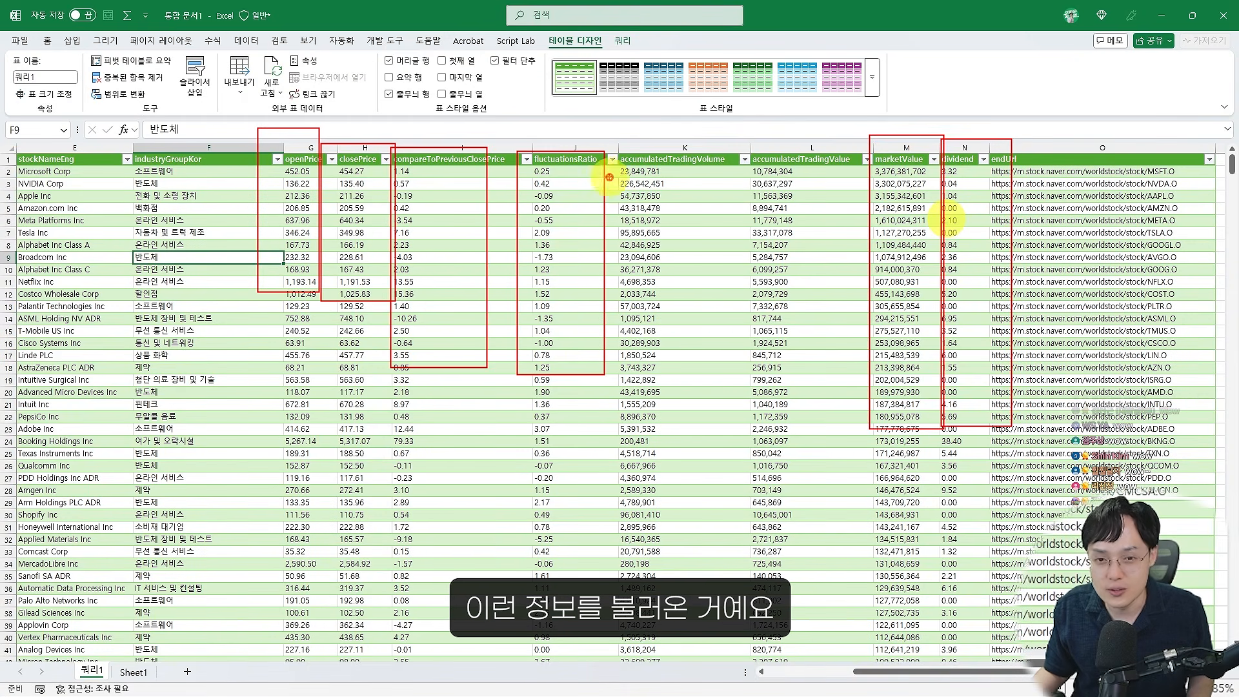
left_click_drag(609, 166, 698, 361)
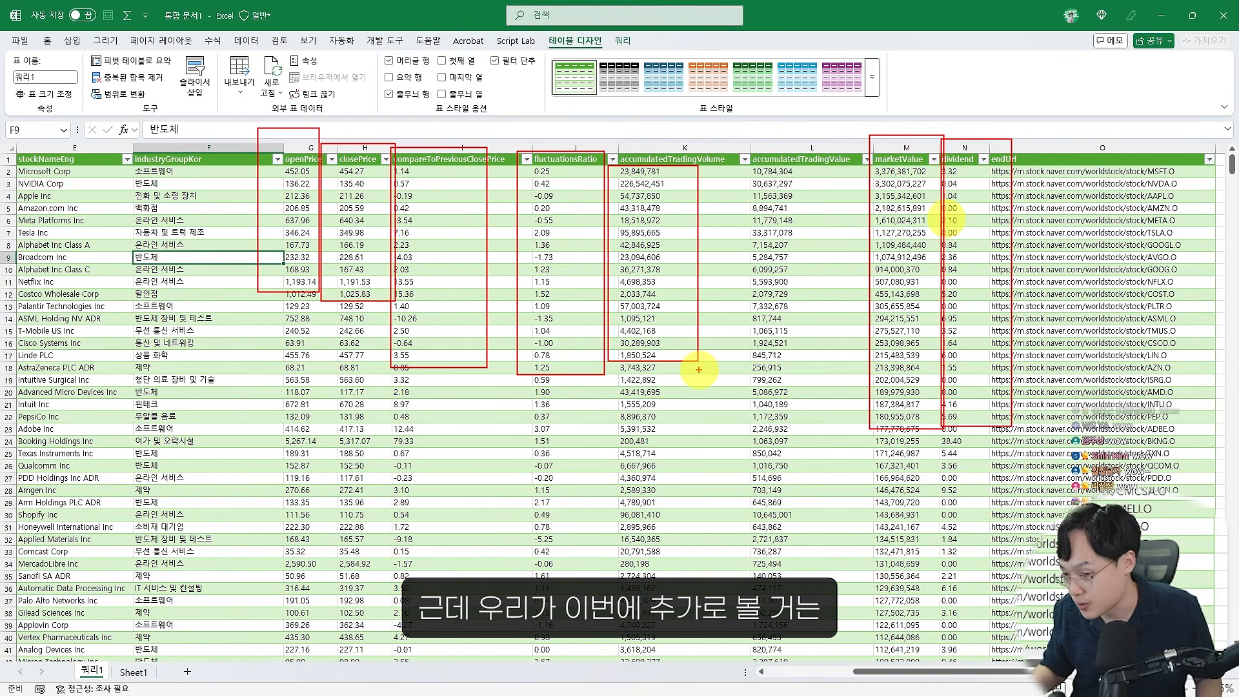
key("Escape")
key("alt+Tab")
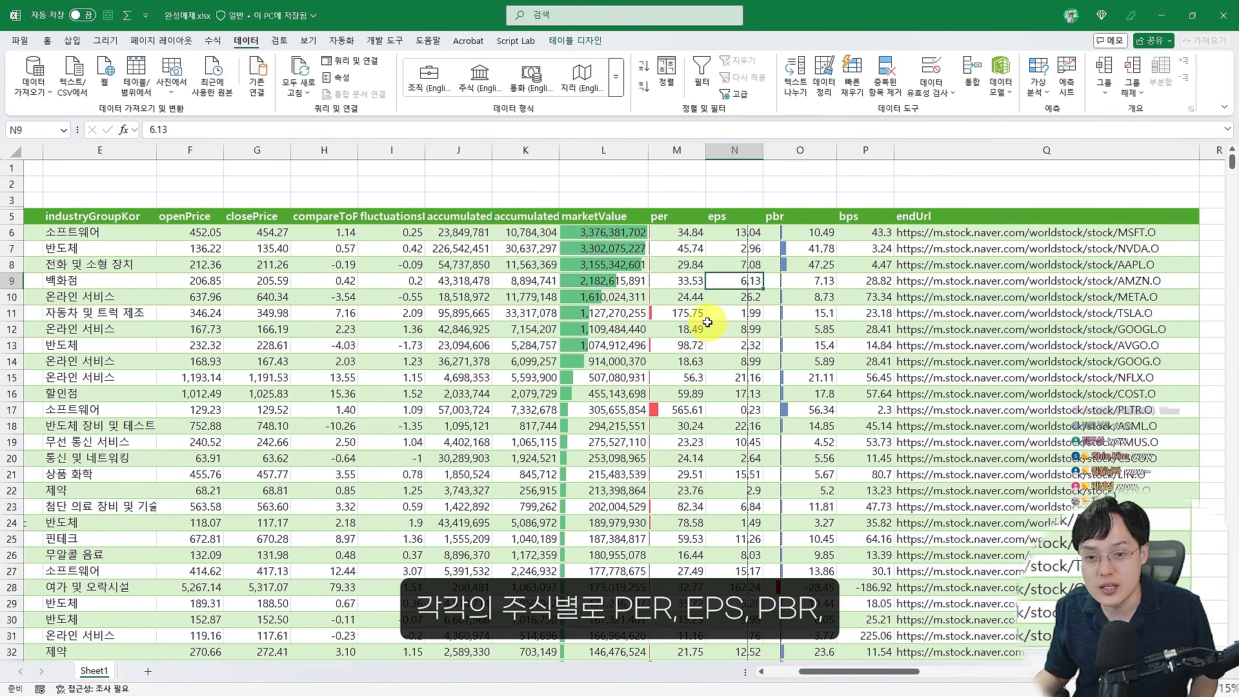
scroll(708, 325, "left", 2)
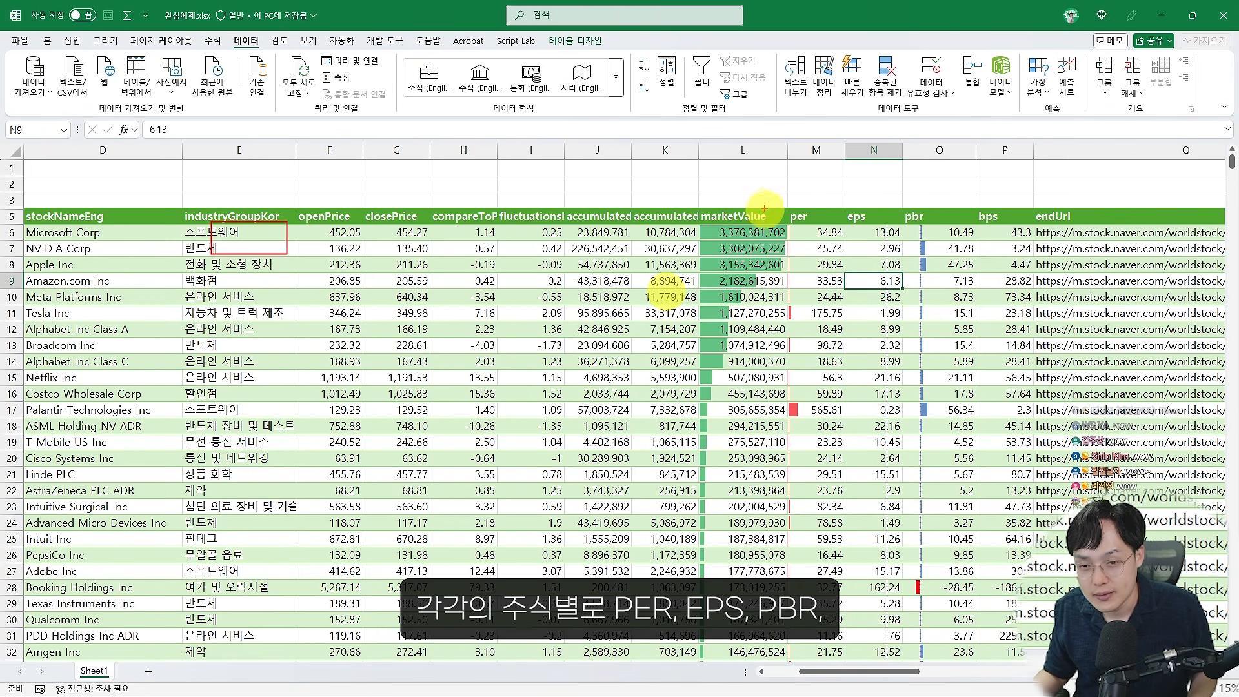
left_click_drag(766, 204, 827, 240)
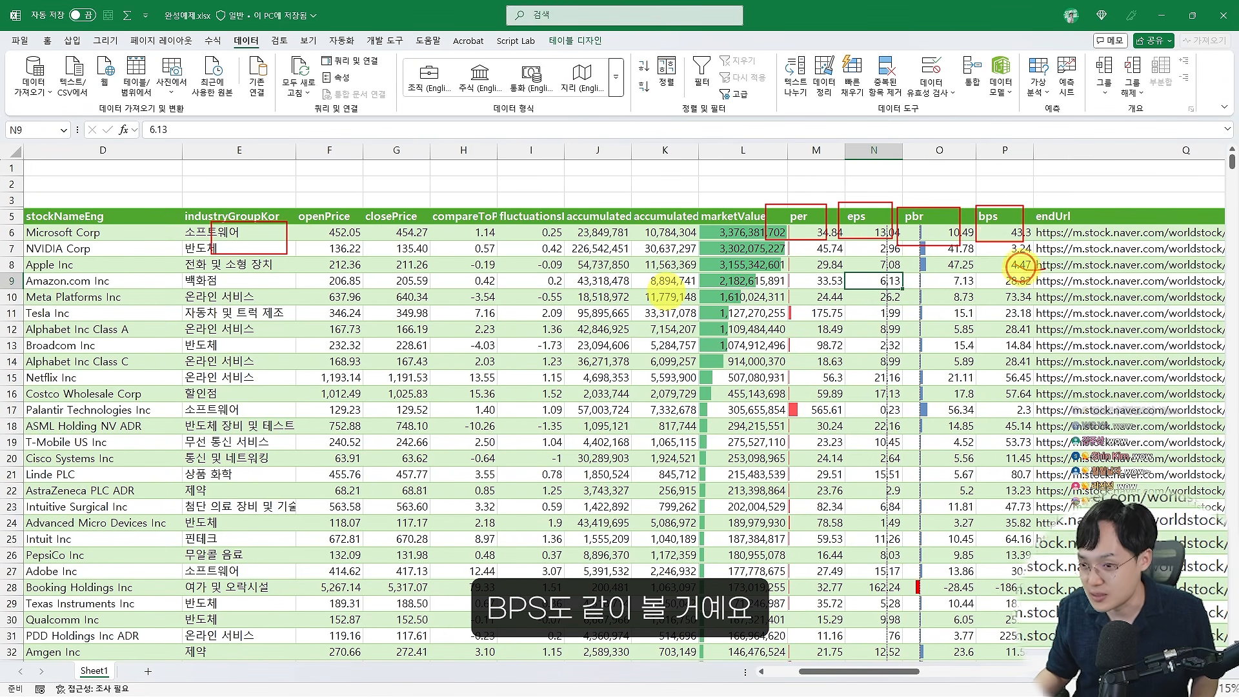
key("Escape")
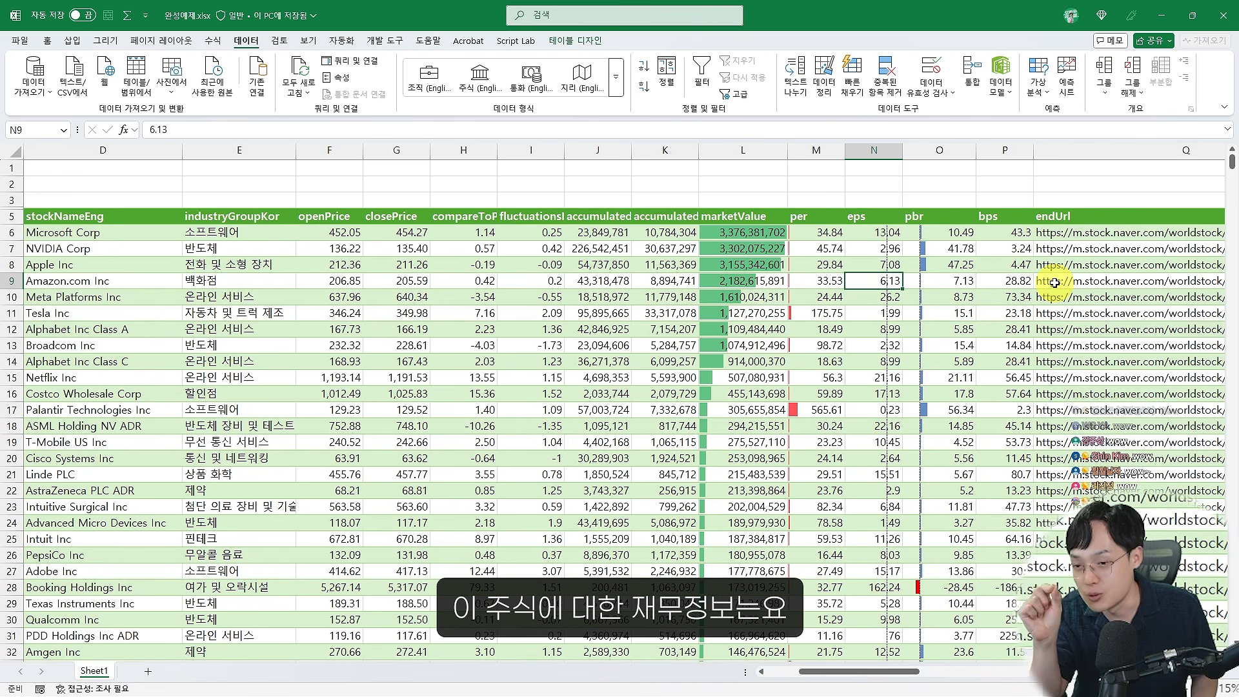
Switch to the browser, go back to the start of the NASDAQ market-cap list and maximize the window
key("alt+Tab")
key("alt+Tab")
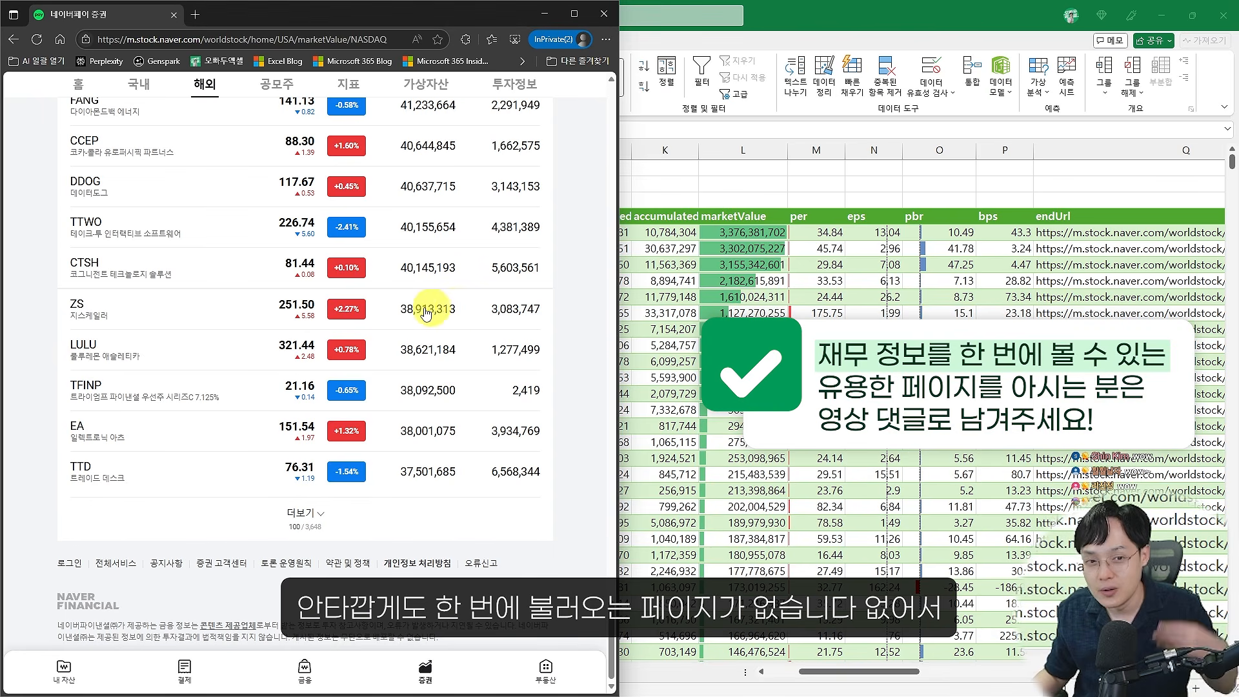
scroll(413, 323, "up", 15)
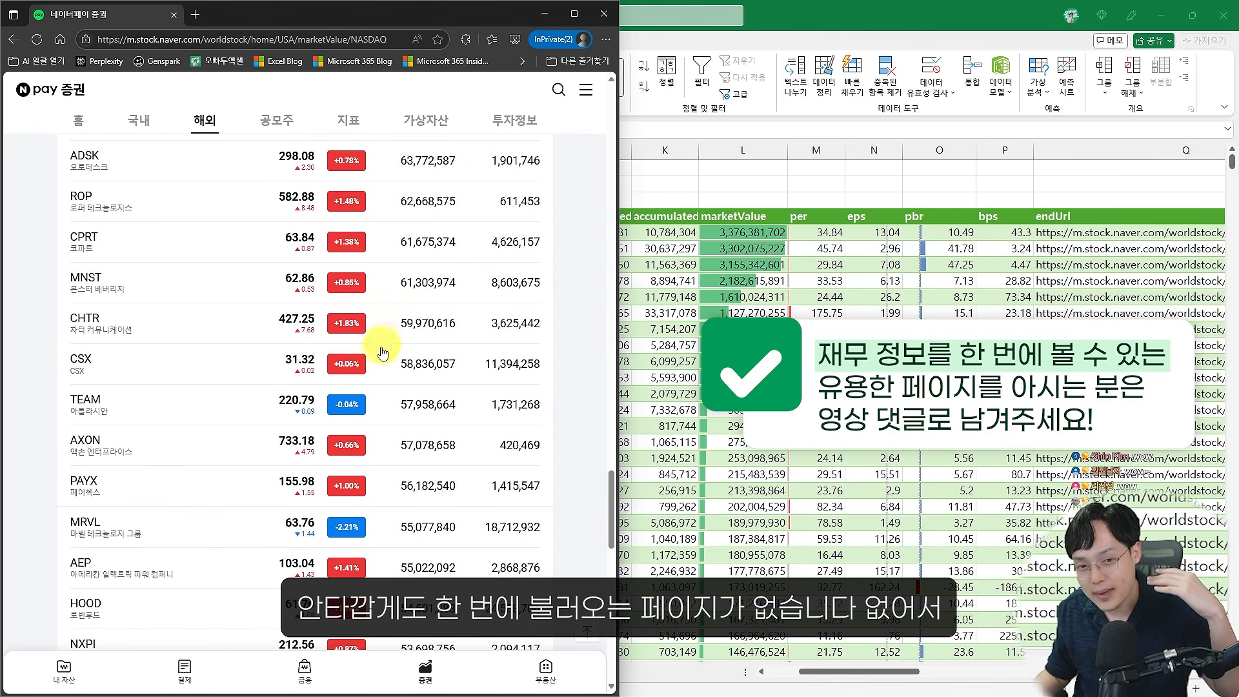
scroll(384, 354, "up", 15)
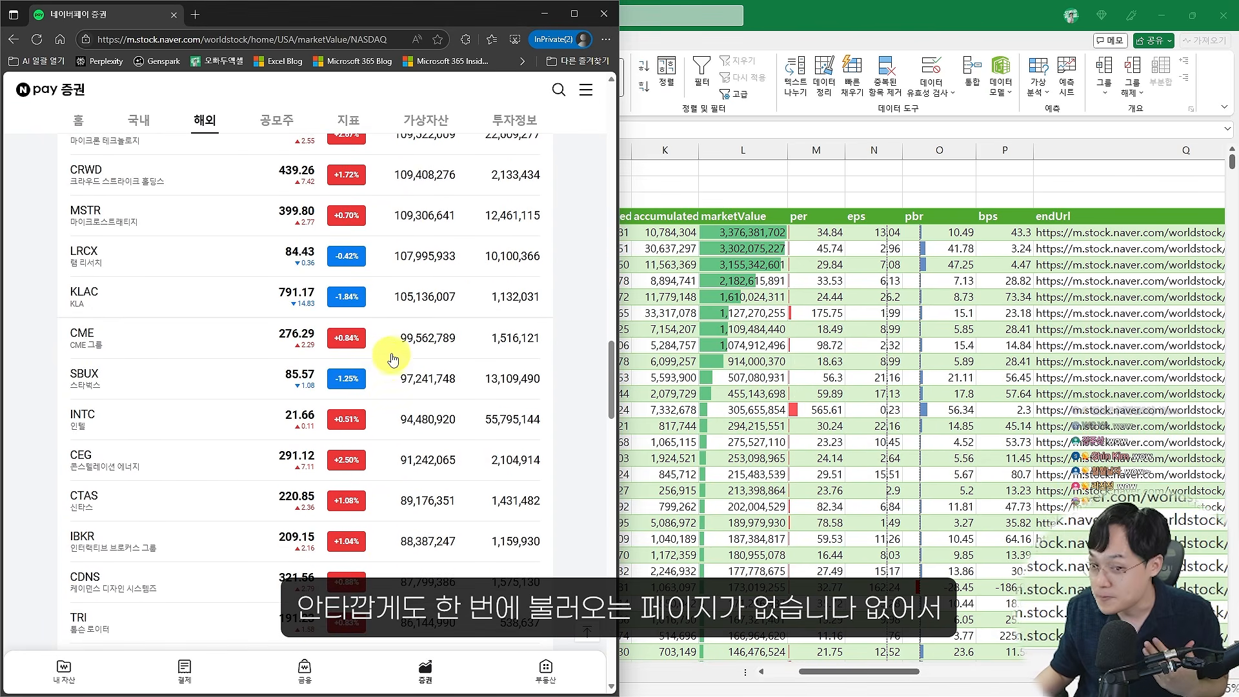
scroll(391, 358, "up", 10)
left_click(568, 23)
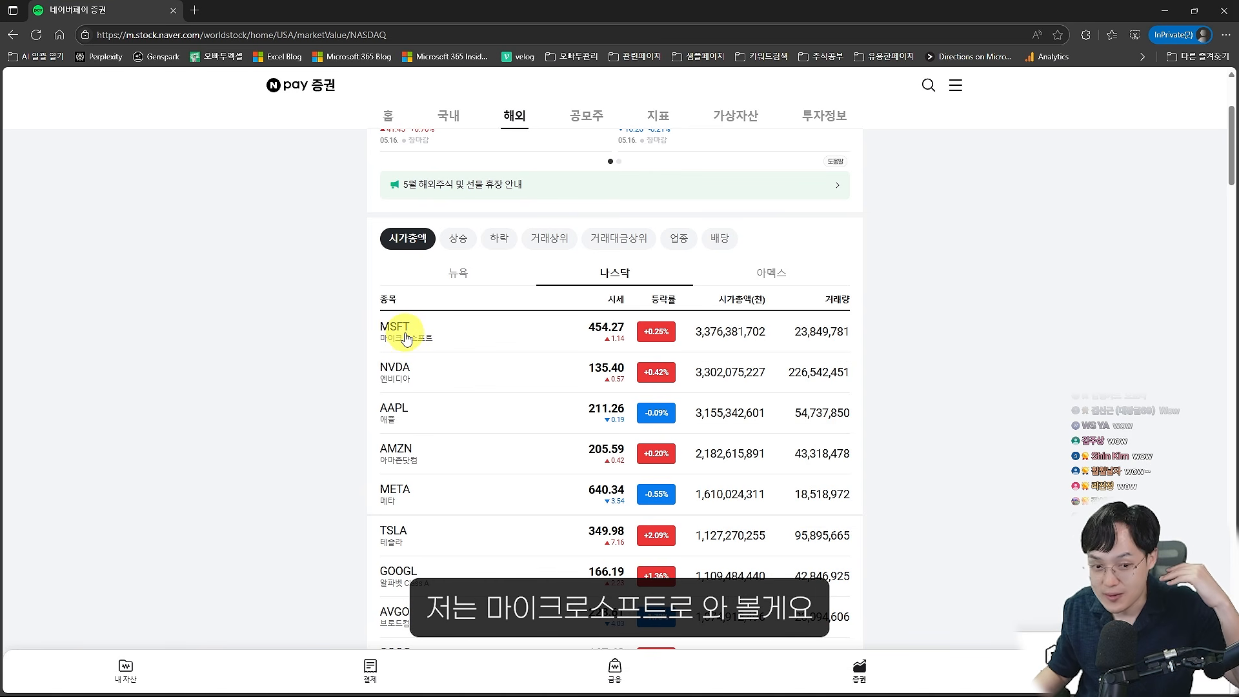
Open the MSFT stock page and expand its additional stock information (종목 정보 더보기)
left_click(405, 338)
scroll(436, 323, "down", 10)
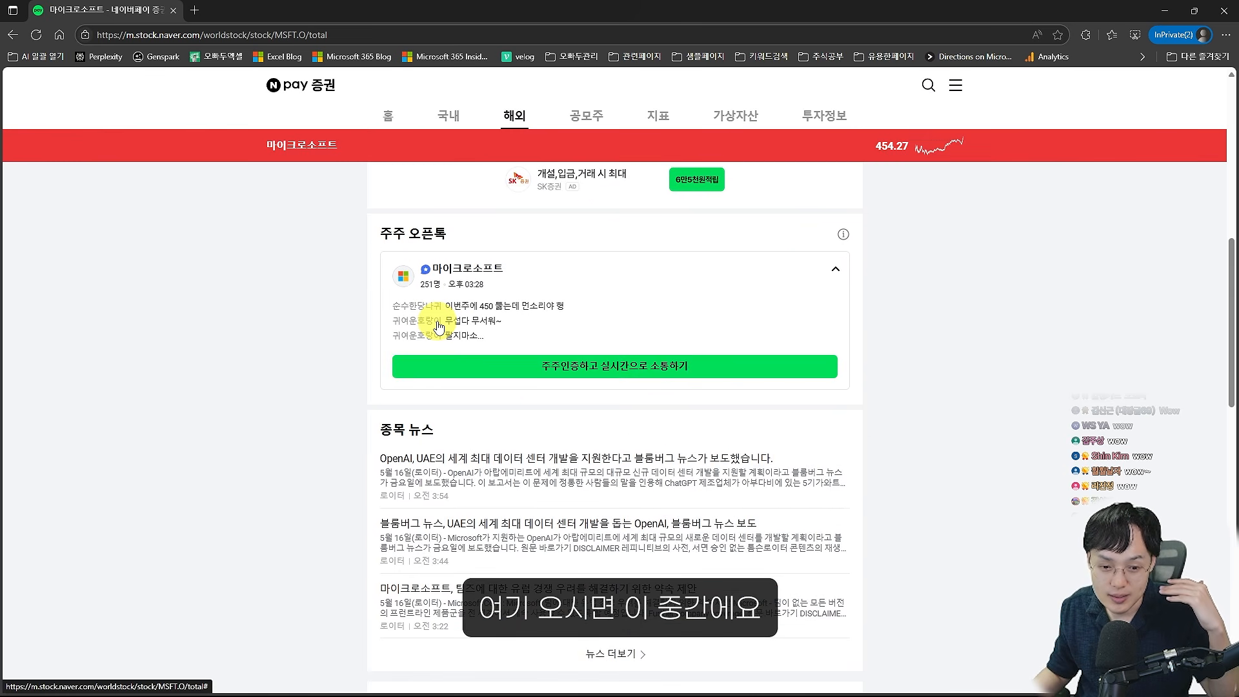
scroll(438, 325, "up", 10)
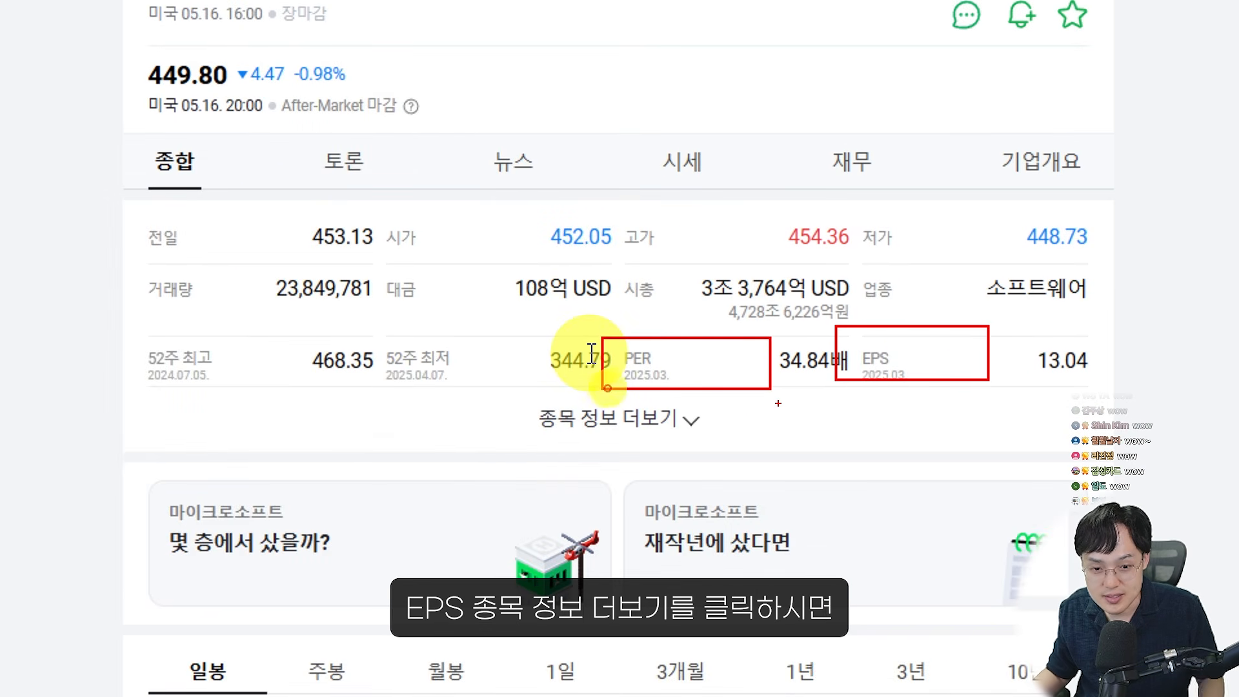
left_click(665, 429)
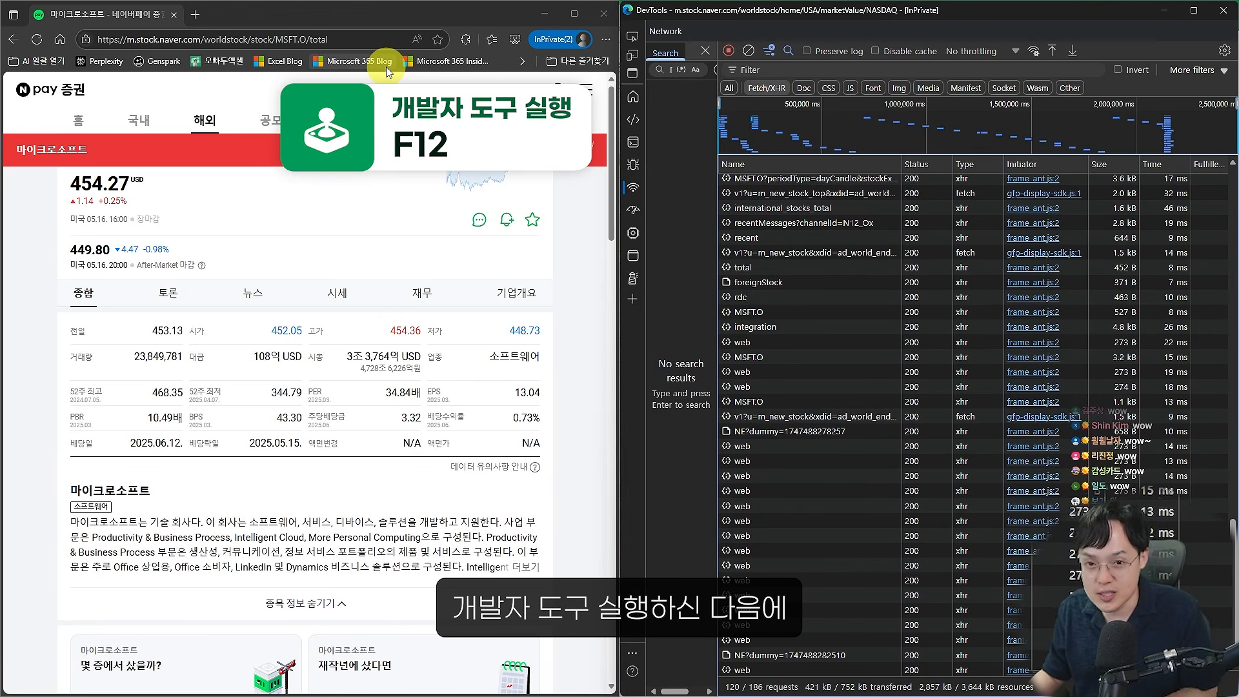
Open the developer tools' network monitor for the Microsoft stock page and reload the page to capture its requests
key("F12")
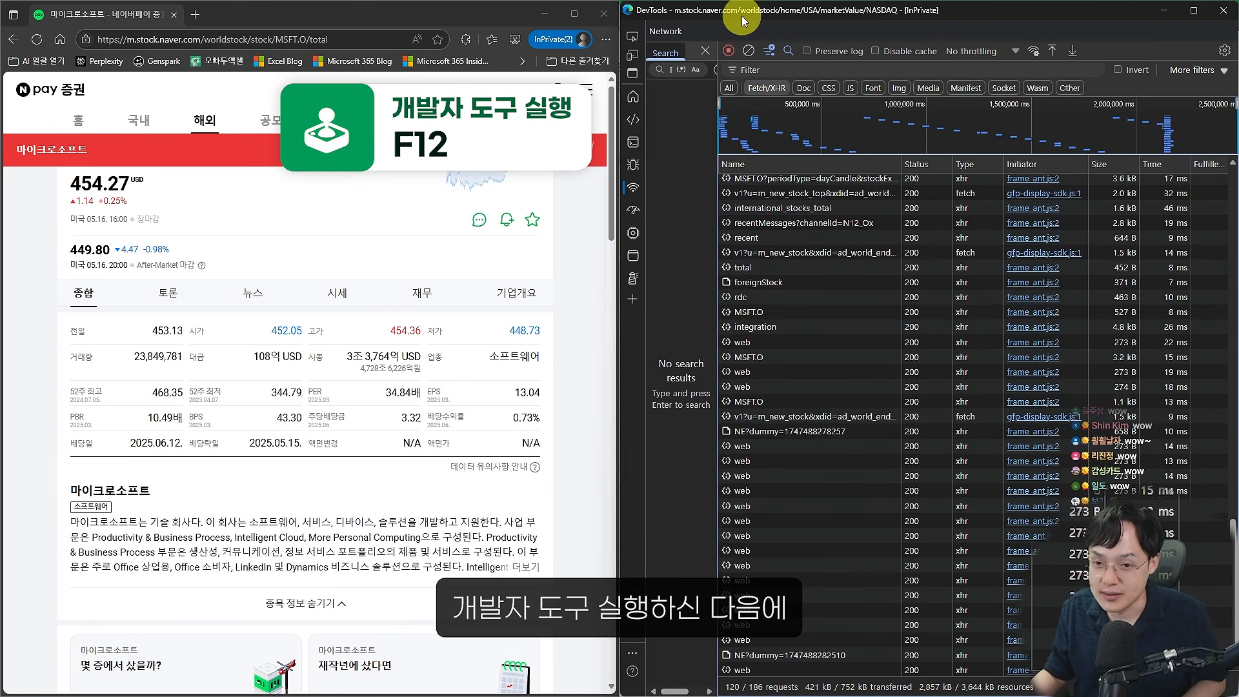
left_click(633, 188)
left_click(574, 261)
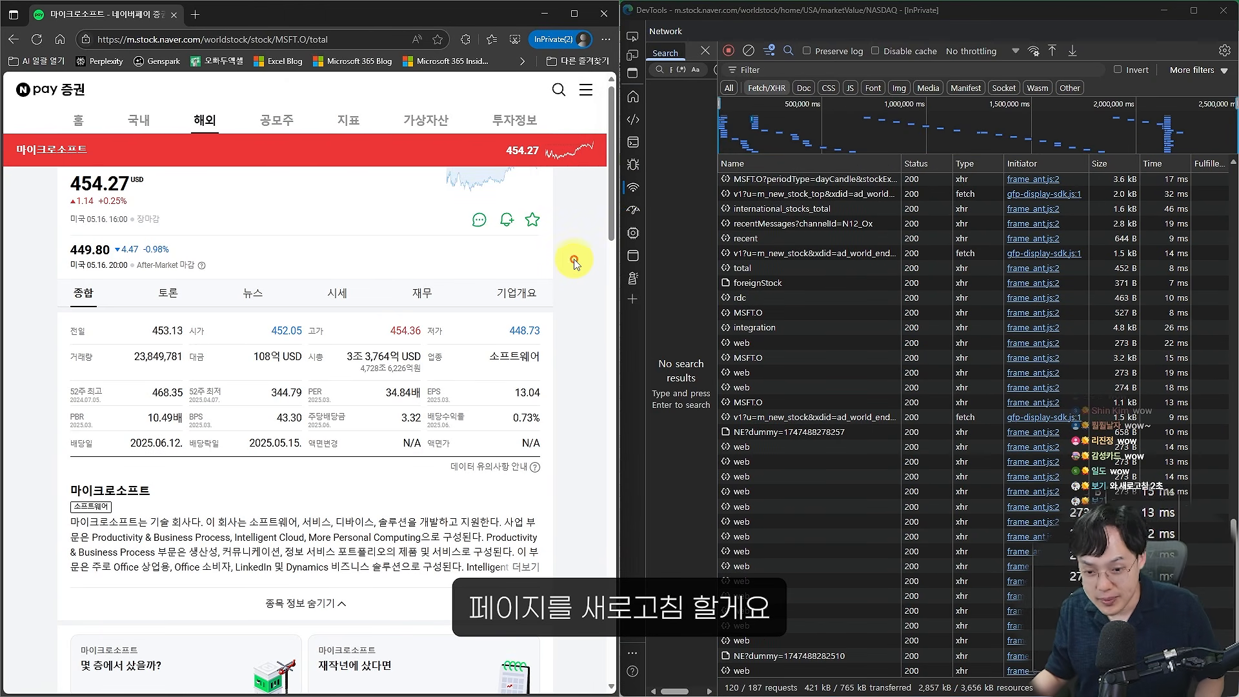
left_click(43, 44)
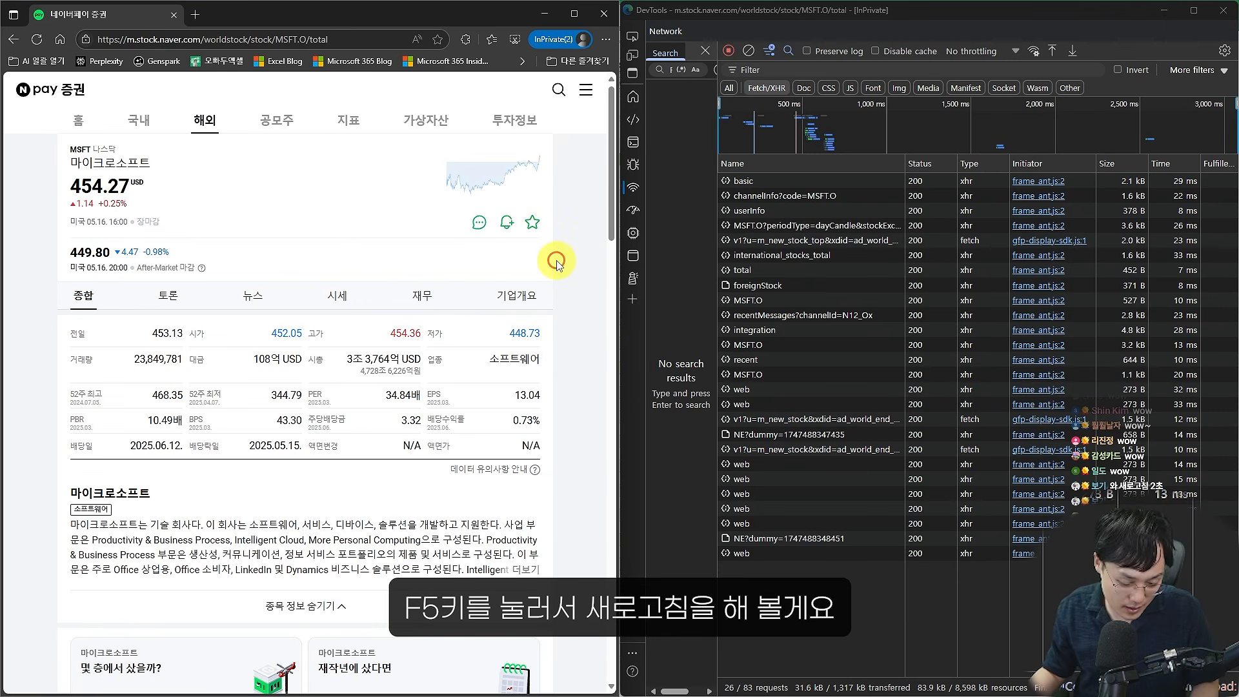
key("F5")
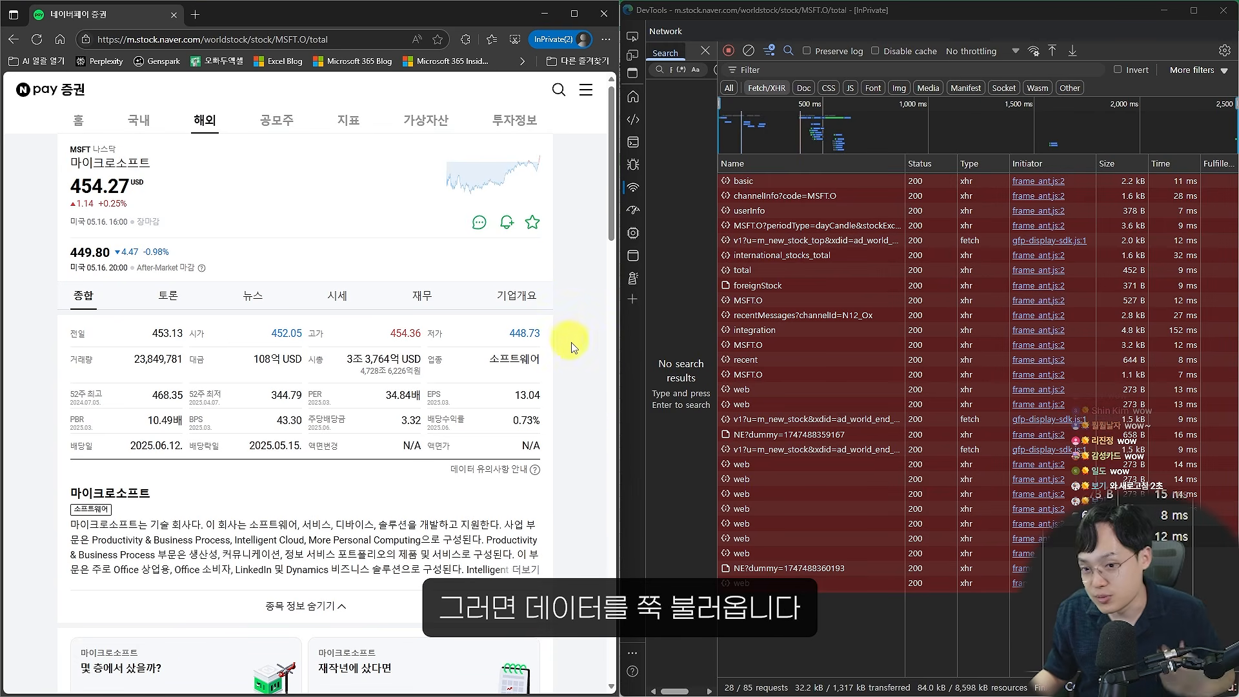
Open the raw response of the basic request and find its financial indicator entries
left_click(773, 184)
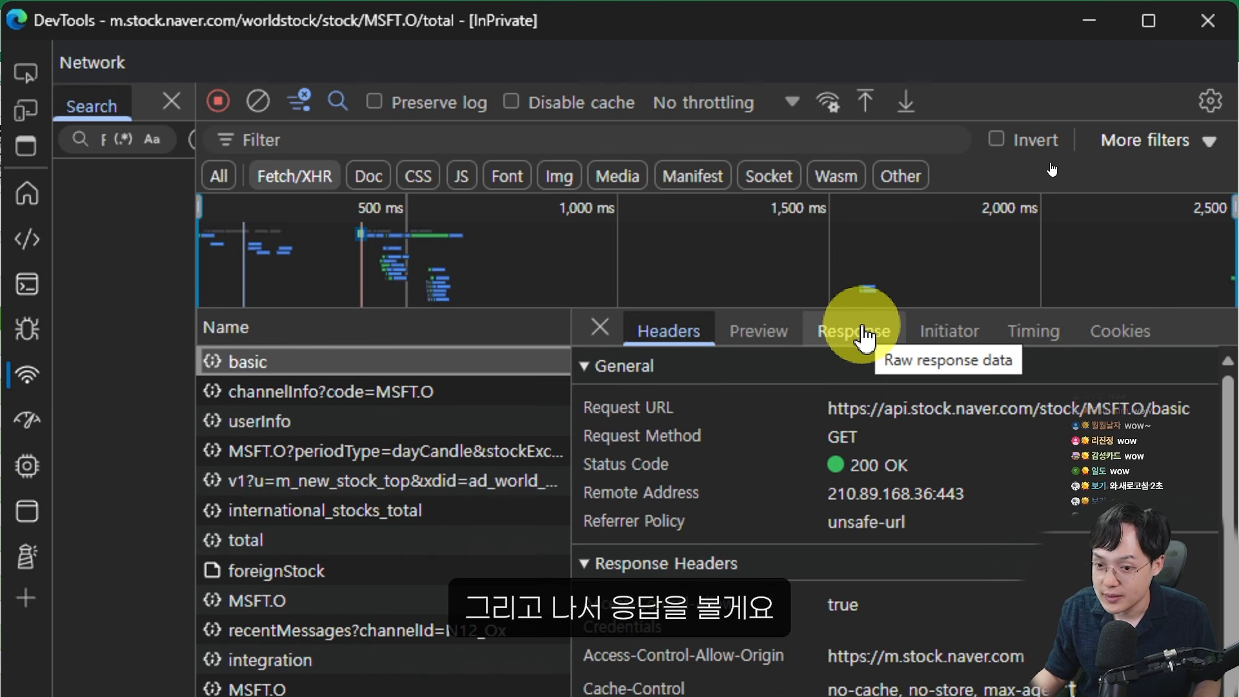
left_click(863, 332)
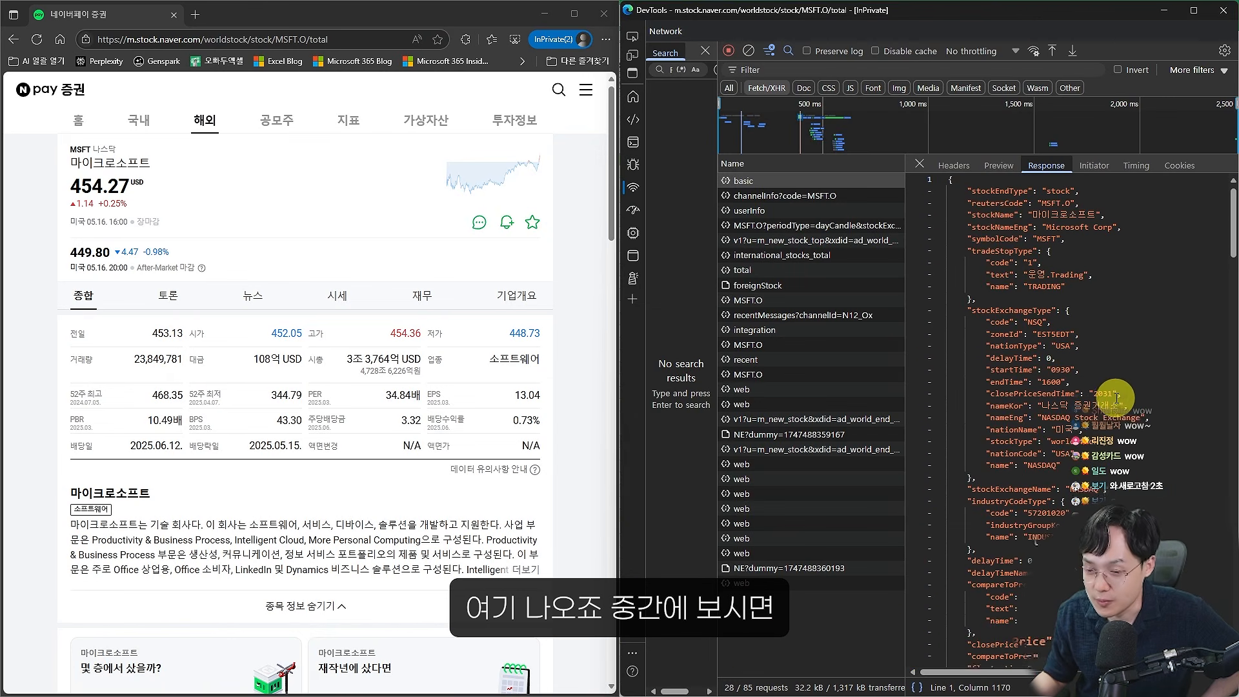
scroll(1117, 397, "down", 15)
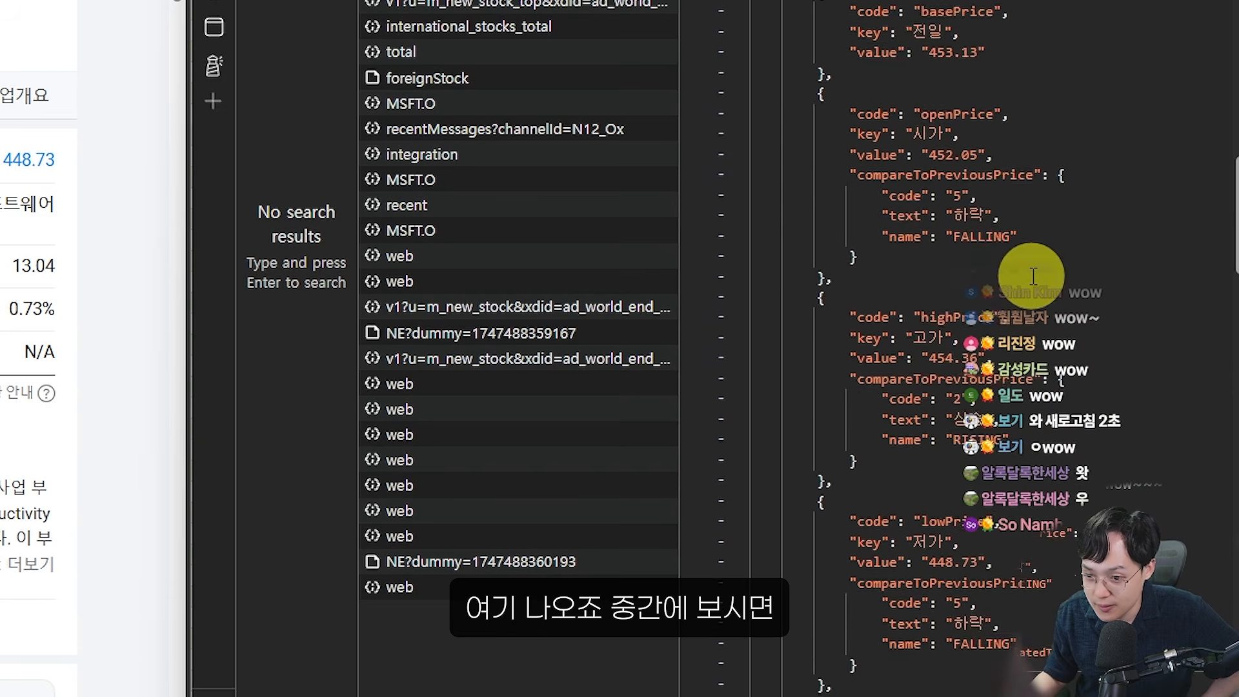
scroll(1033, 276, "down", 20)
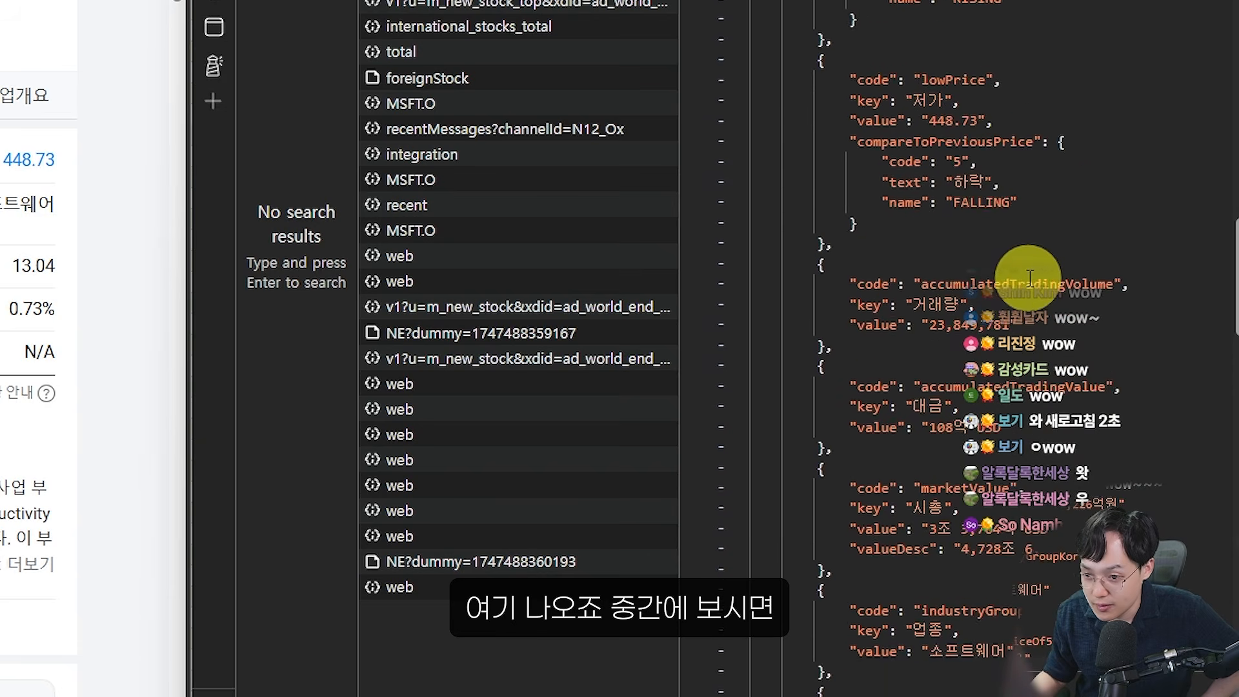
scroll(1028, 279, "down", 3)
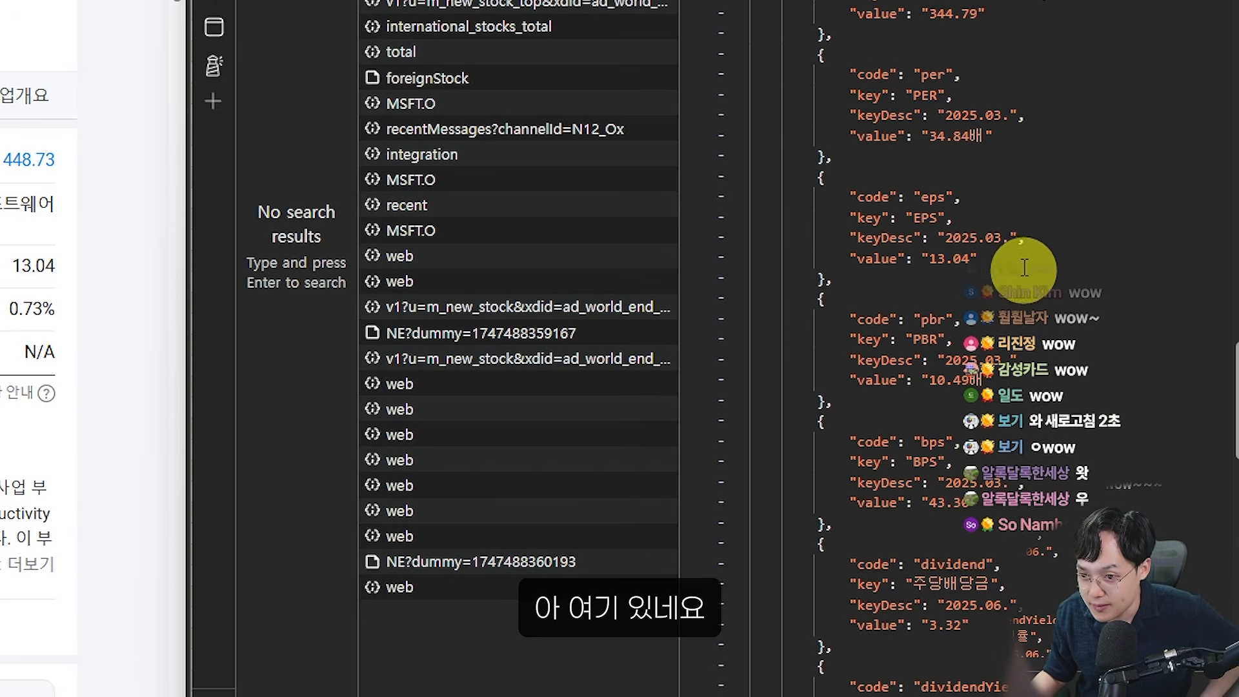
Examine the per, eps, pbr, bps, dividend yield, dividend date and ex-dividend date entries in the response
left_click_drag(806, 40, 1014, 169)
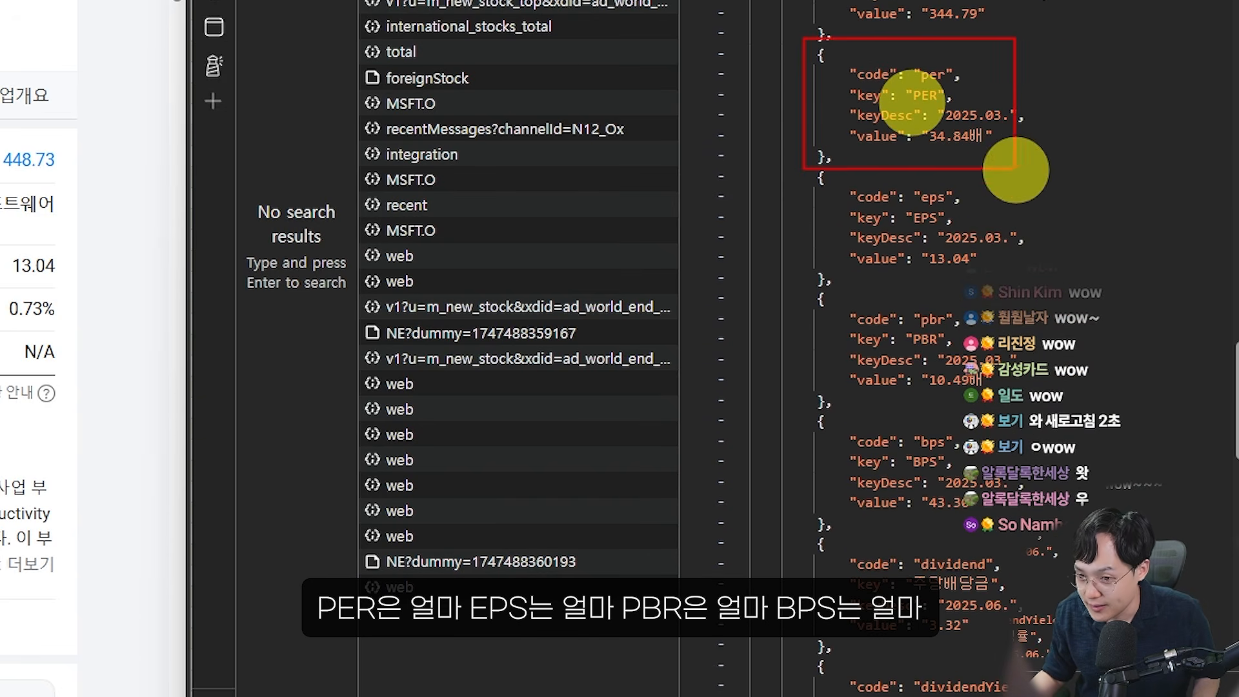
left_click_drag(824, 168, 1048, 280)
mouse_move(843, 301)
left_mouse_down()
mouse_move(1001, 362)
mouse_move(1020, 424)
left_mouse_up()
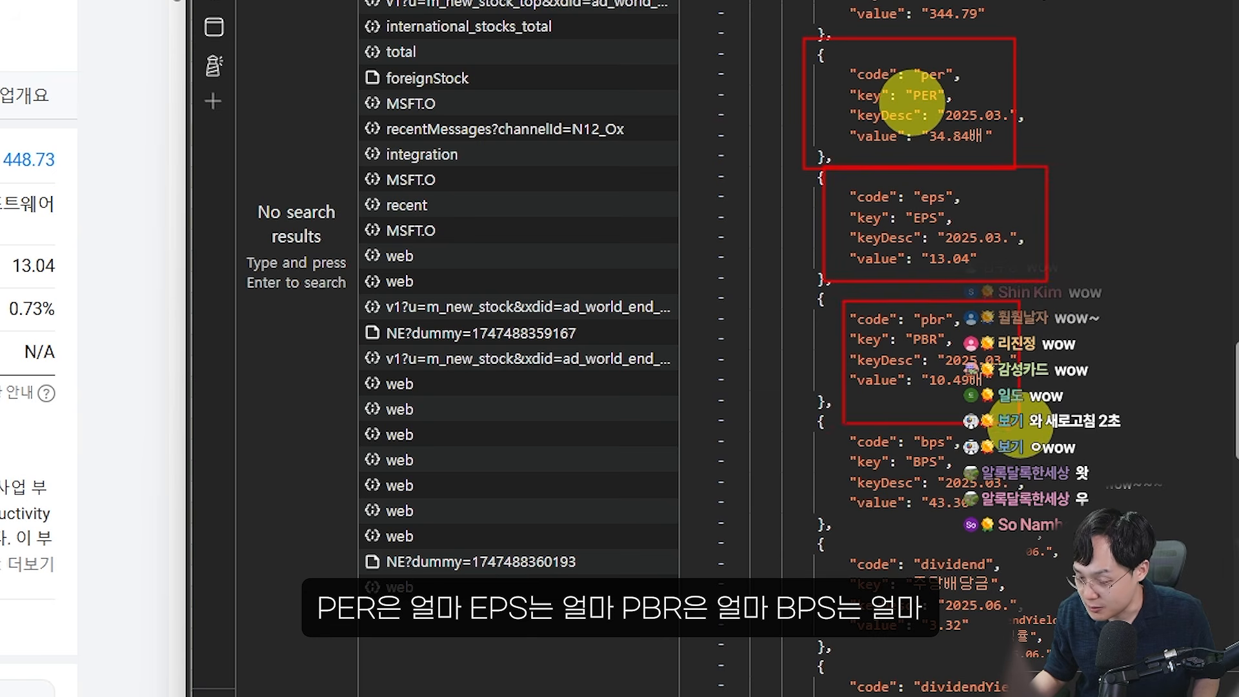
left_click_drag(844, 409, 1085, 529)
key("Escape")
scroll(1084, 486, "down", 3)
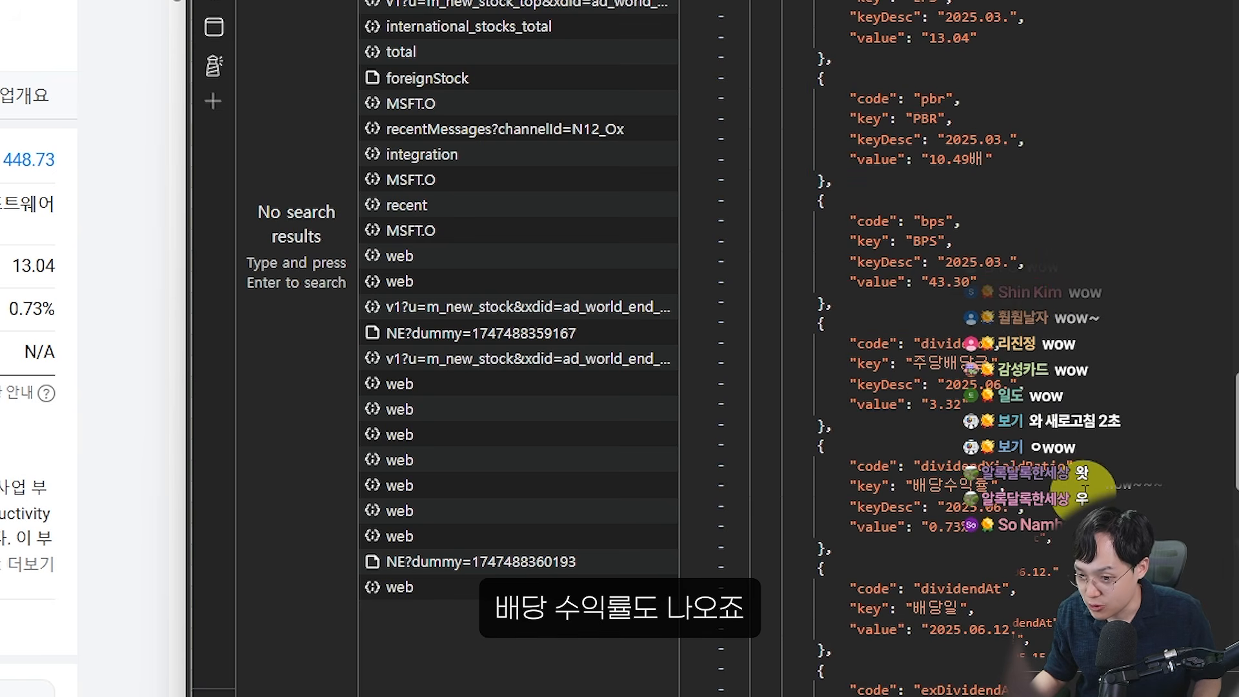
scroll(1084, 471, "down", 3)
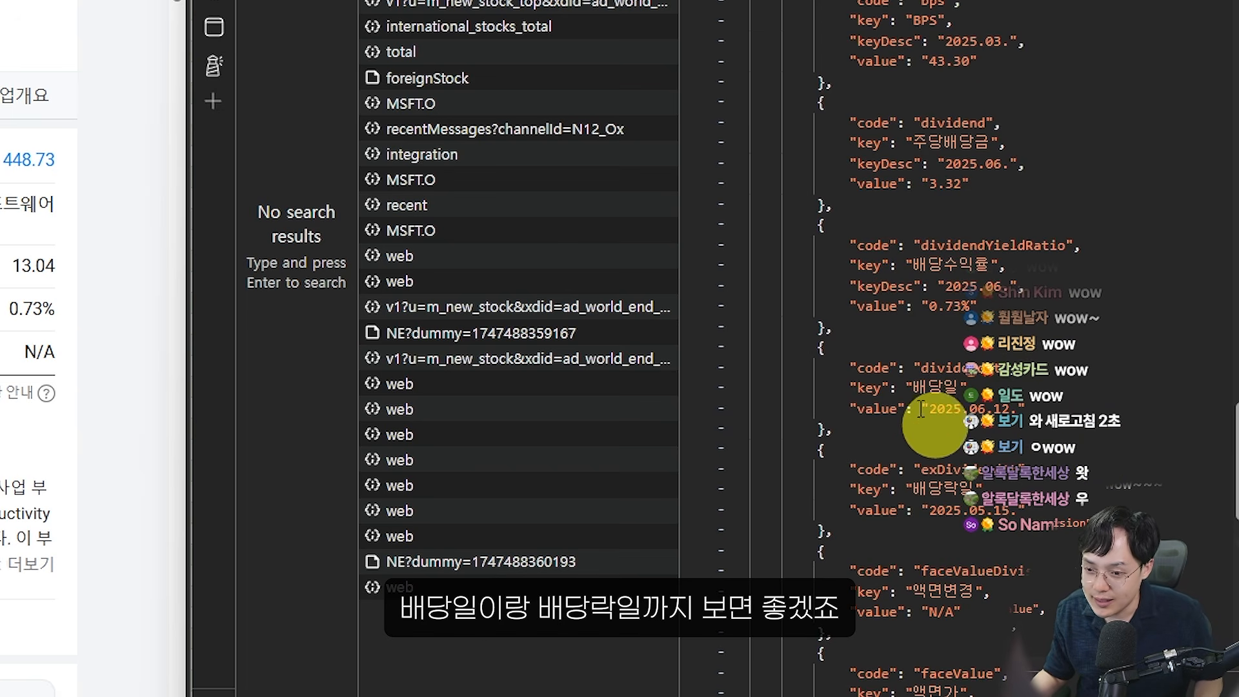
left_click_drag(819, 331, 992, 437)
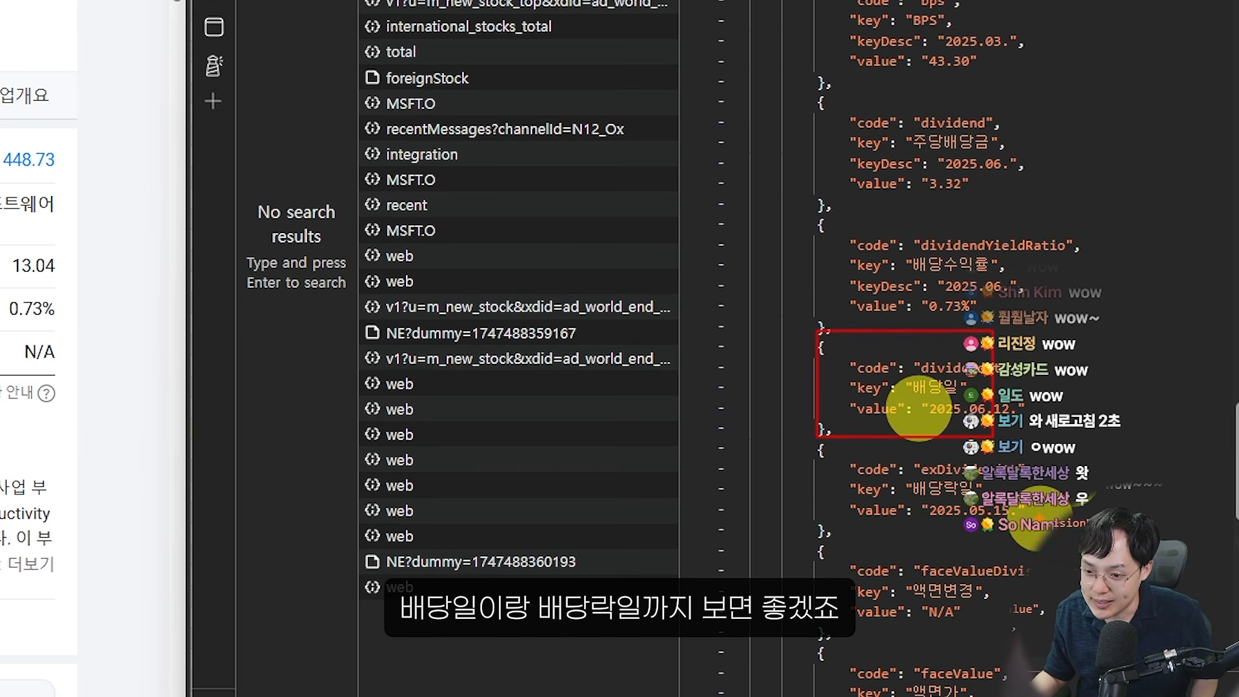
left_click_drag(840, 451, 1092, 532)
key("Escape")
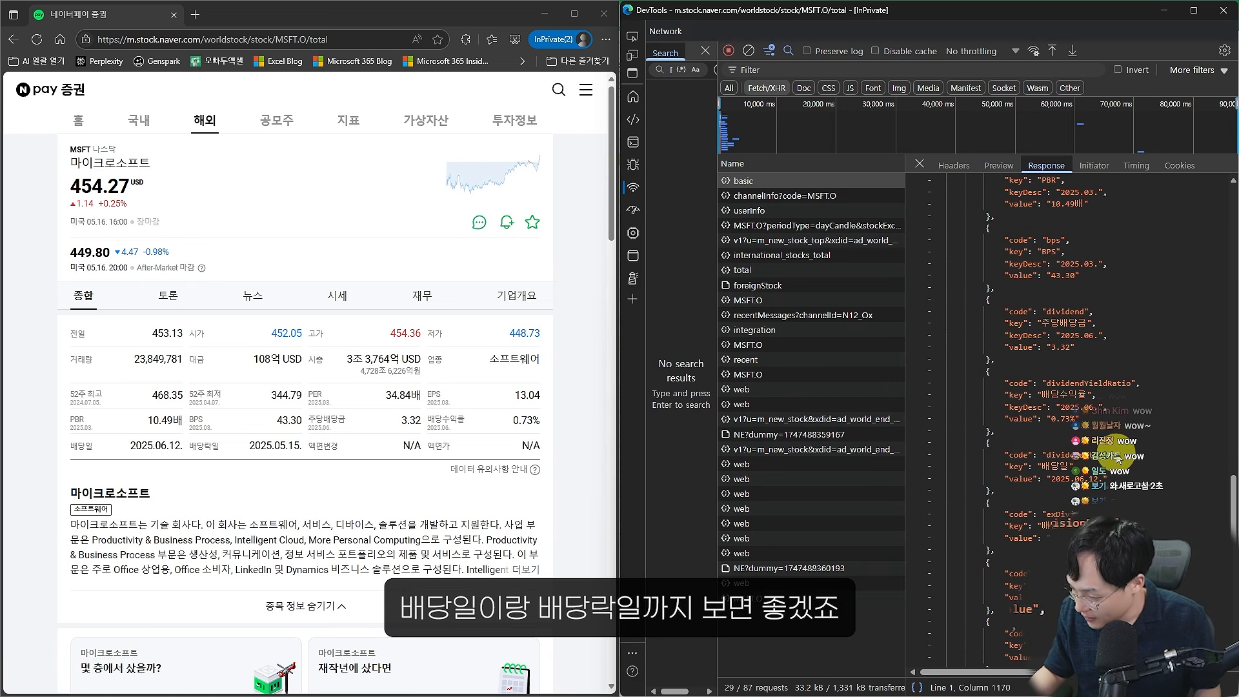
Check the basic request's headers for its URL, and compare its response with the figures on the Microsoft page
left_click(956, 166)
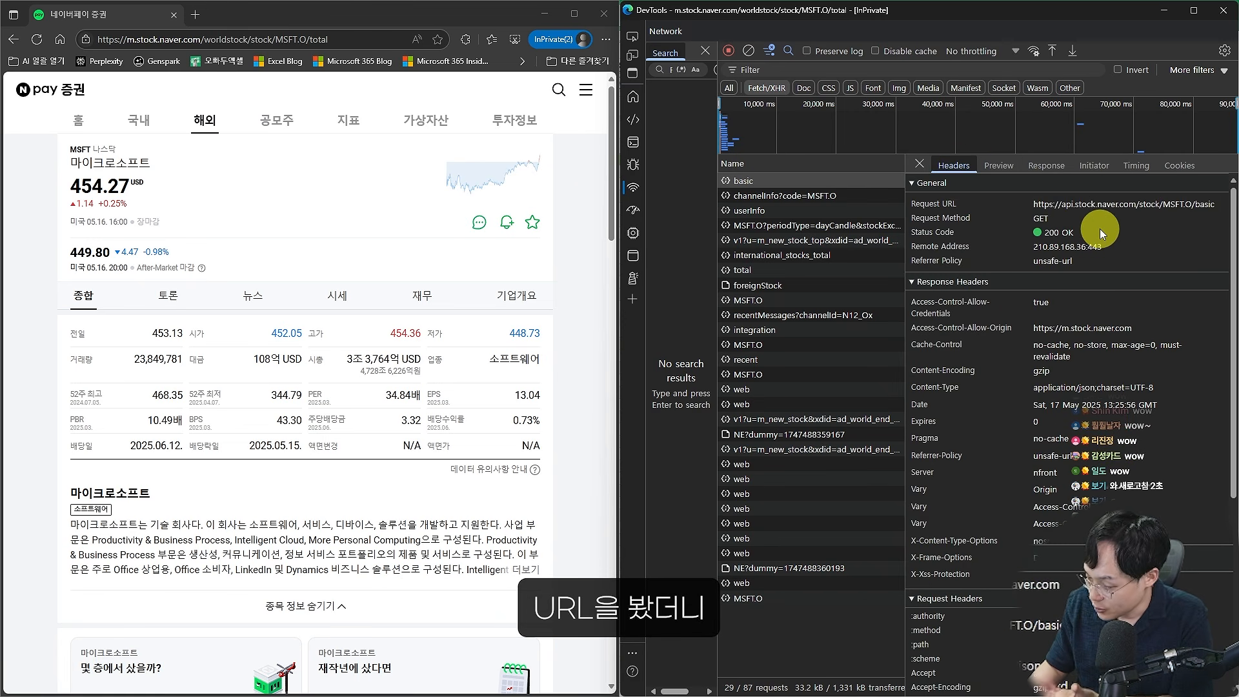
left_click(1047, 169)
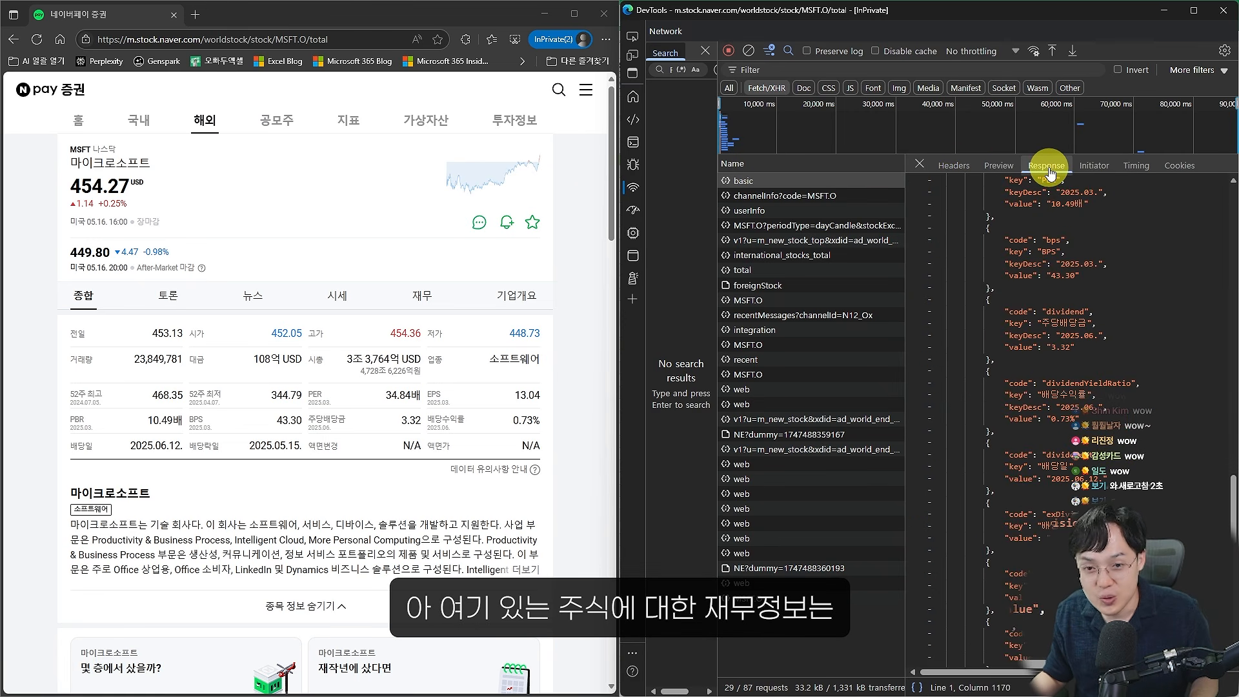
left_click_drag(70, 150, 452, 406)
left_click_drag(347, 394, 999, 377)
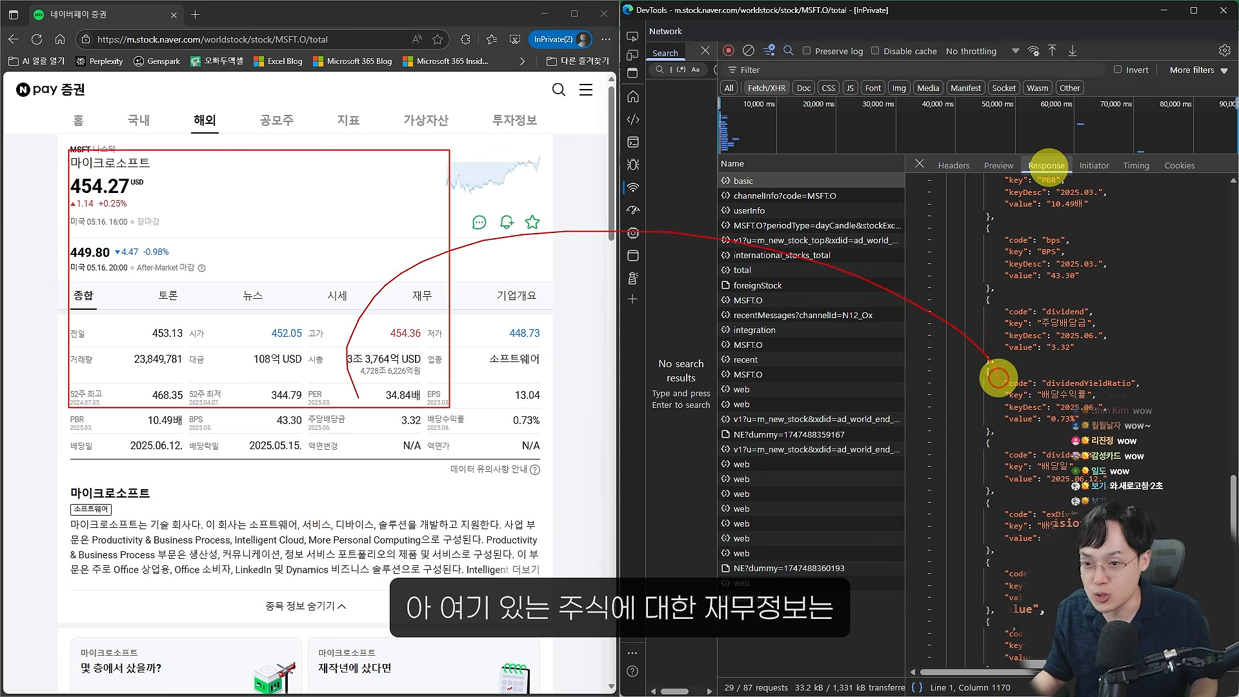
key("Escape")
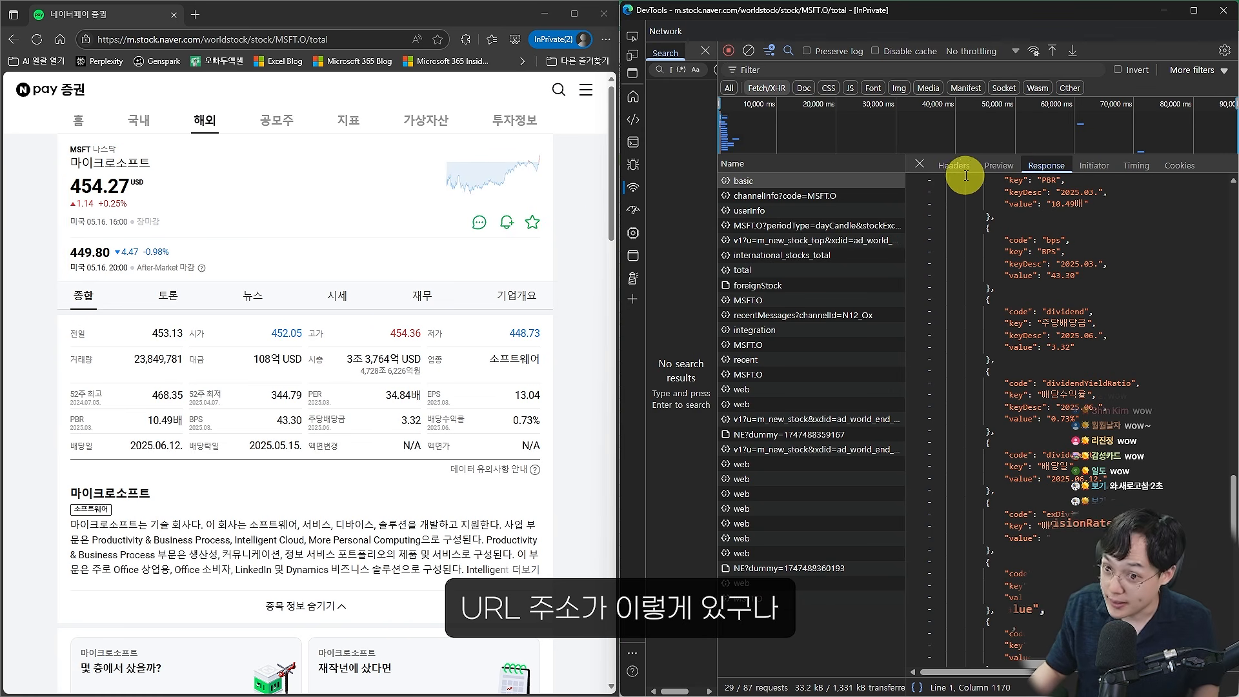
left_click(961, 169)
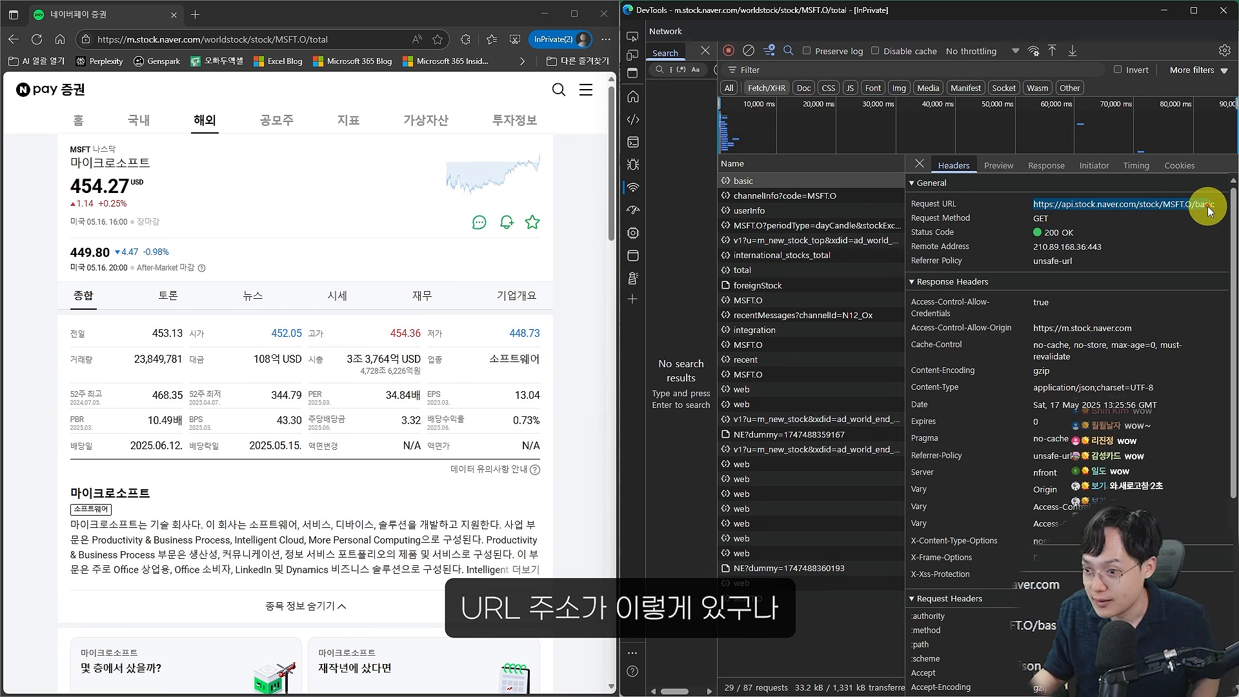
left_click_drag(1207, 206, 1043, 206)
key("ctrl+c")
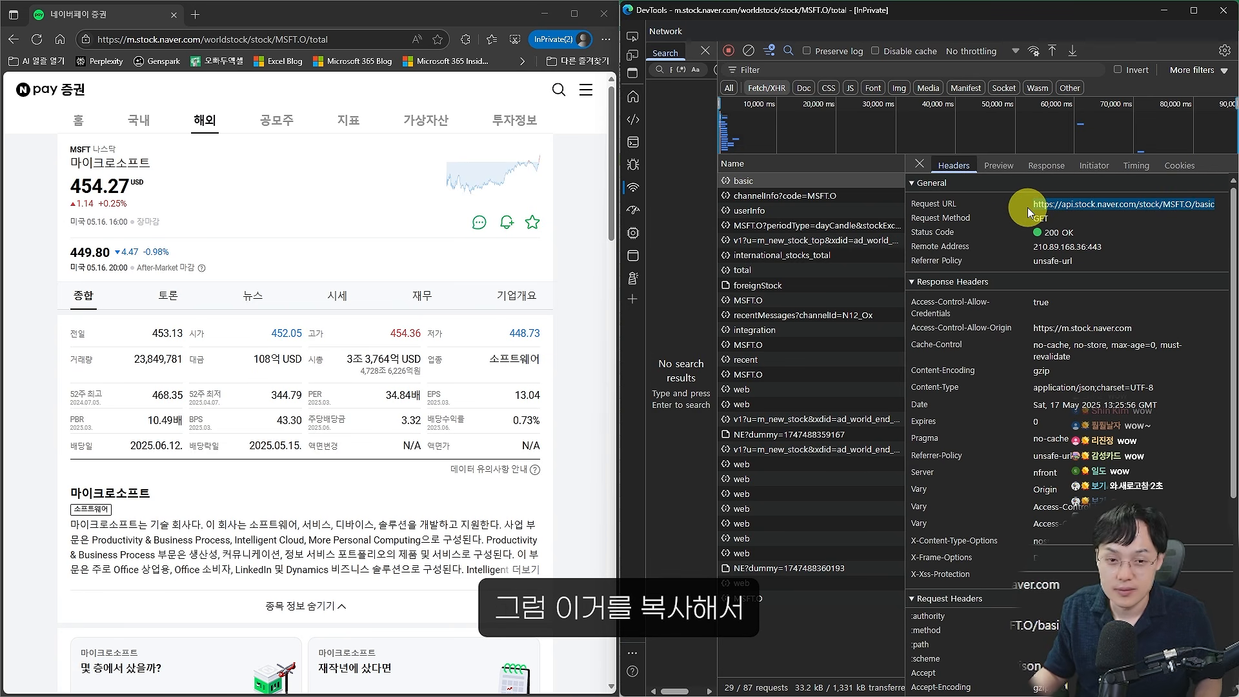
key("alt+Tab")
key("alt+Tab")
key("alt+Tab")
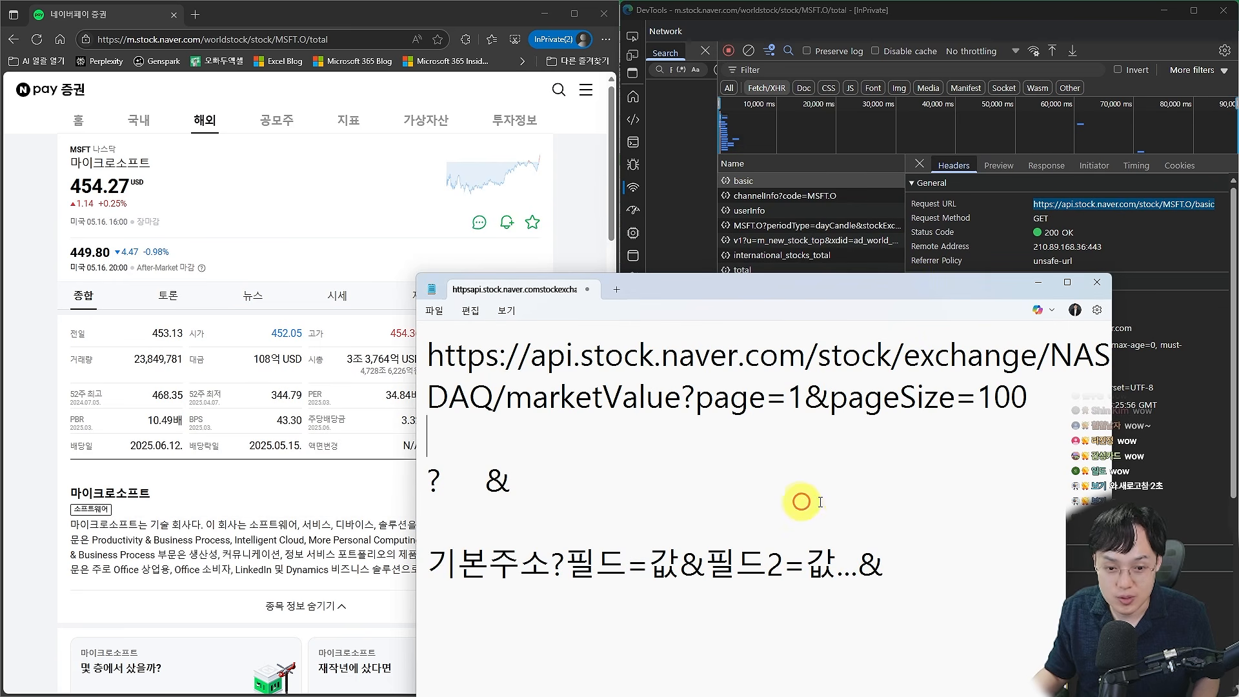
Paste the copied basic request URL into the notes below the NASDAQ marketValue address, set apart by blank lines
left_click(874, 457)
key("Return")
key("Return")
key("ctrl+v")
key("Return")
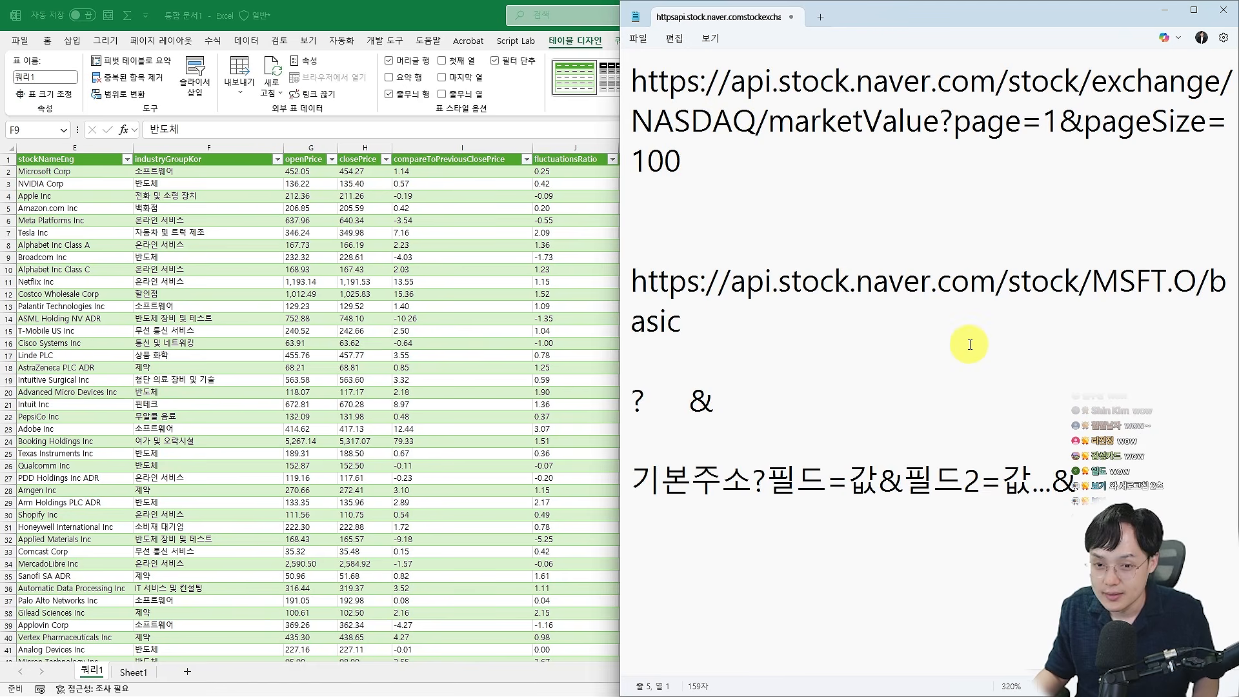
scroll(970, 344, "down", 2)
scroll(969, 344, "down", 1)
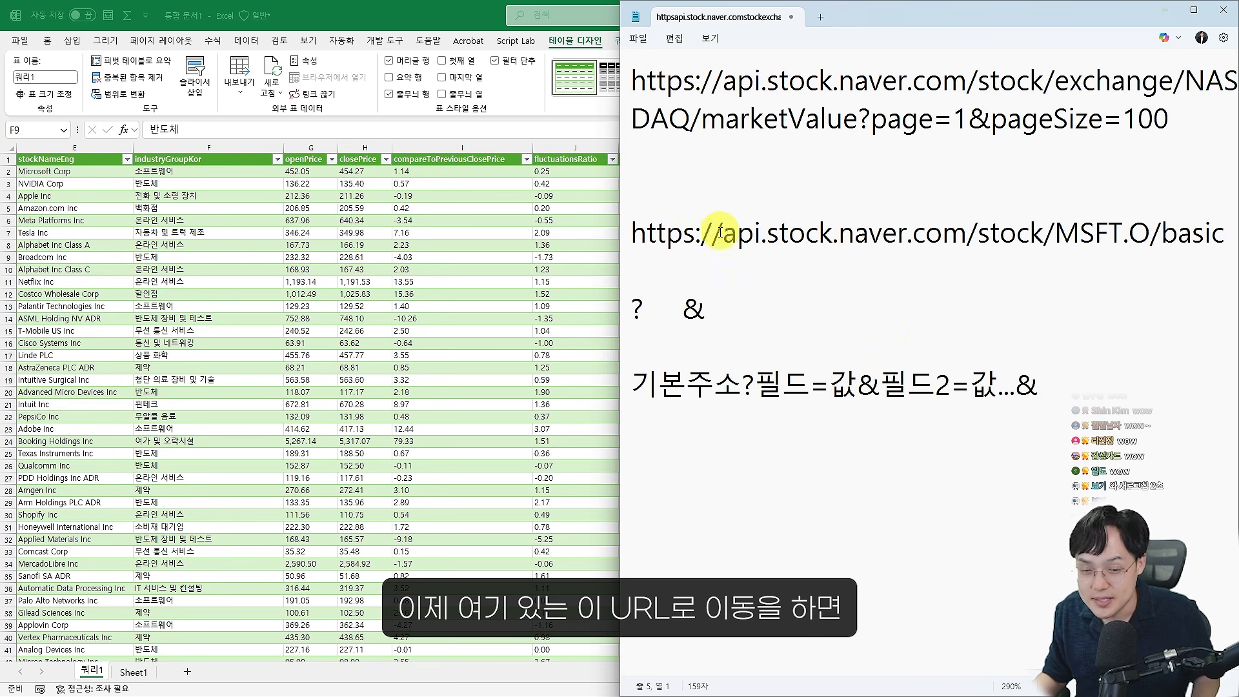
mouse_move(622, 209)
left_mouse_down()
mouse_move(851, 265)
mouse_move(1229, 258)
left_mouse_up()
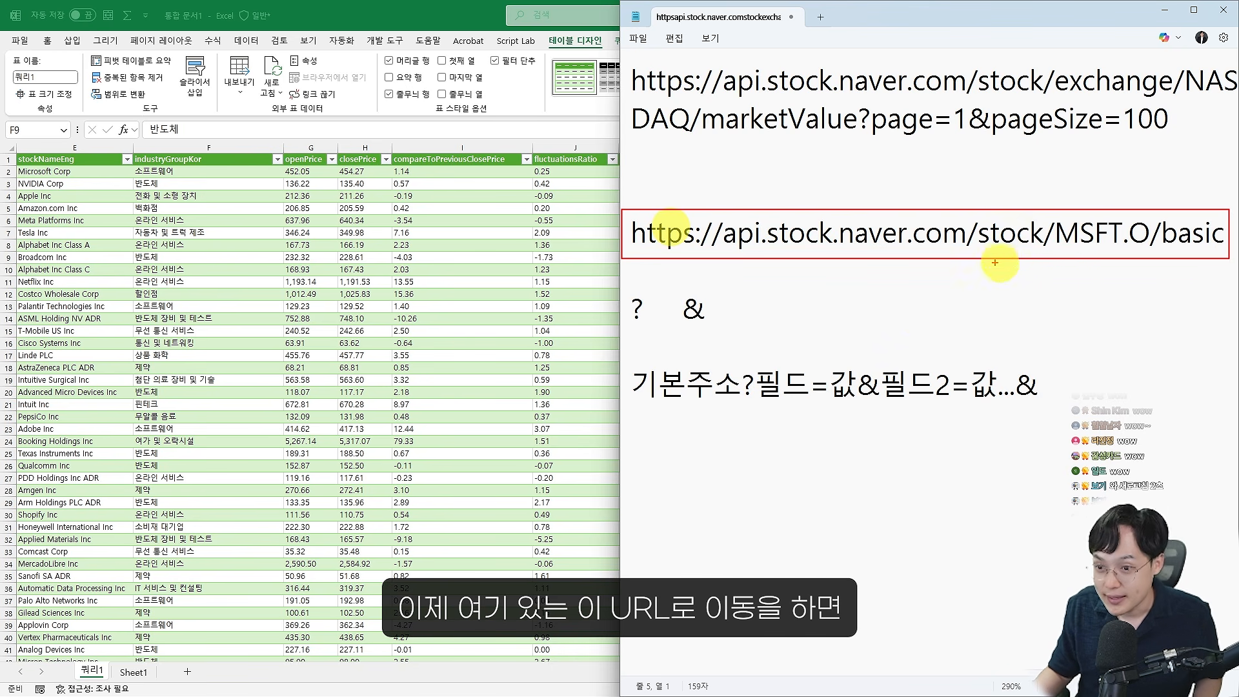
left_click_drag(1068, 267, 1032, 206)
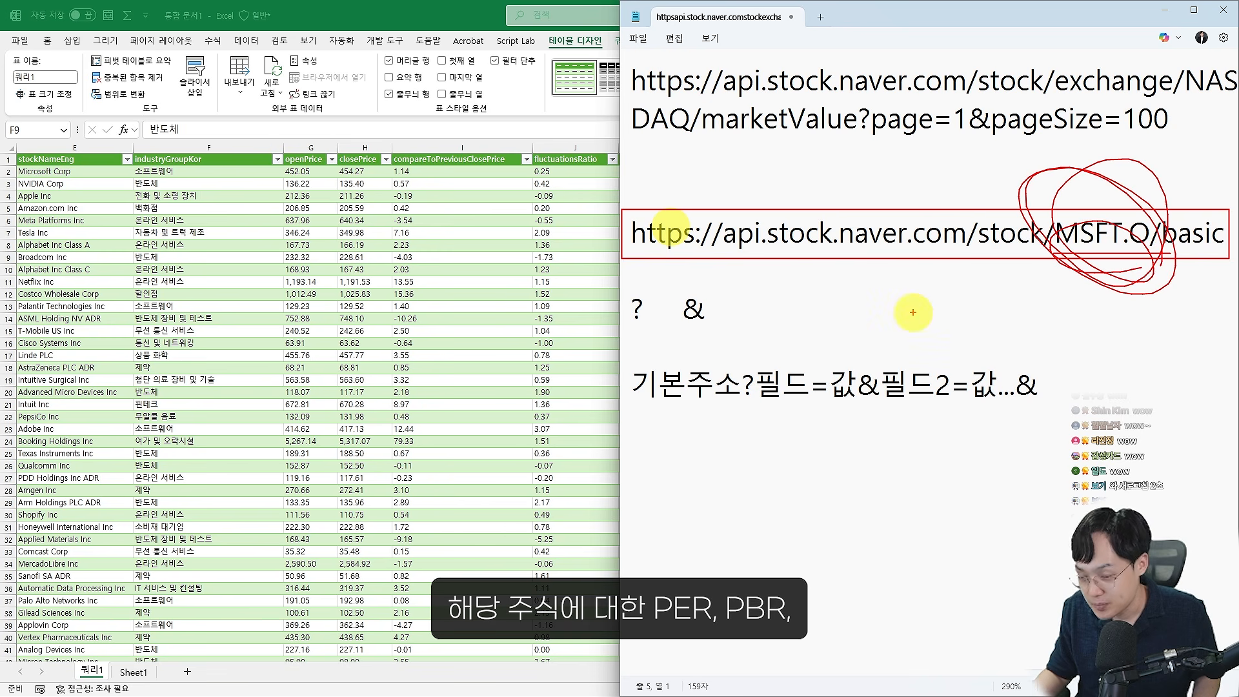
Add the note line "per, pbr, eps, 배당수익률..." beneath the MSFT.O basic URL
key("Escape")
key("Return")
type("per, pbr,")
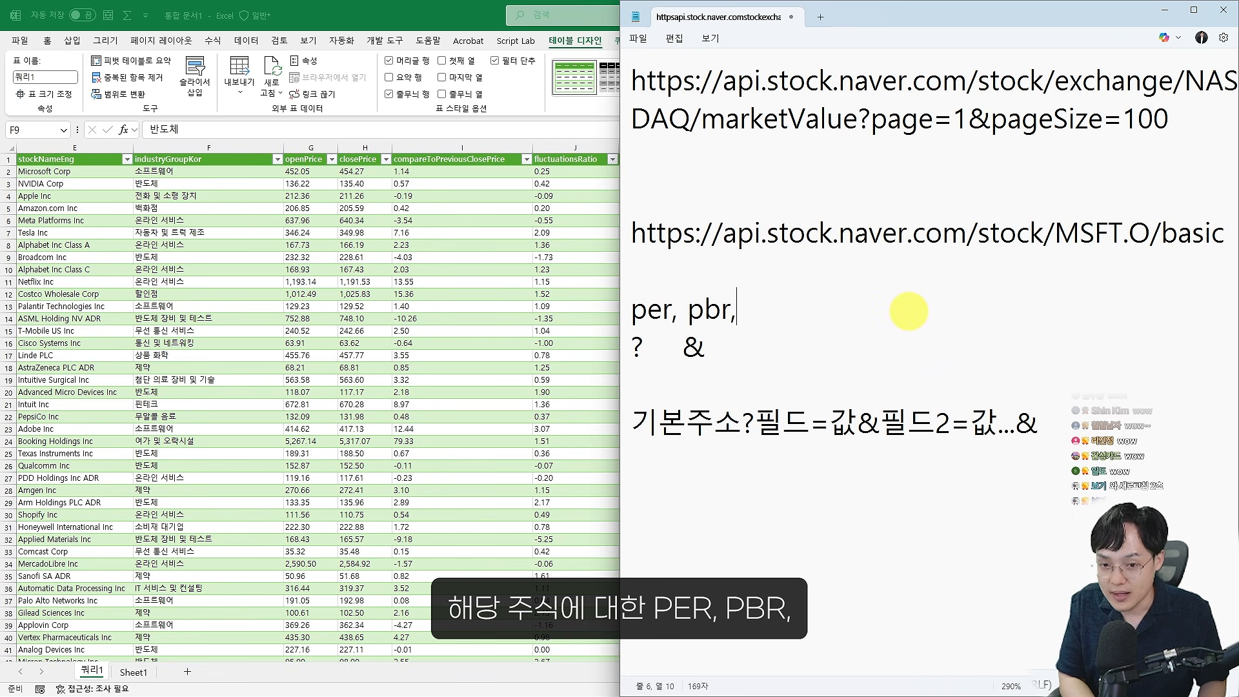
type(" eps, 배당수익률...")
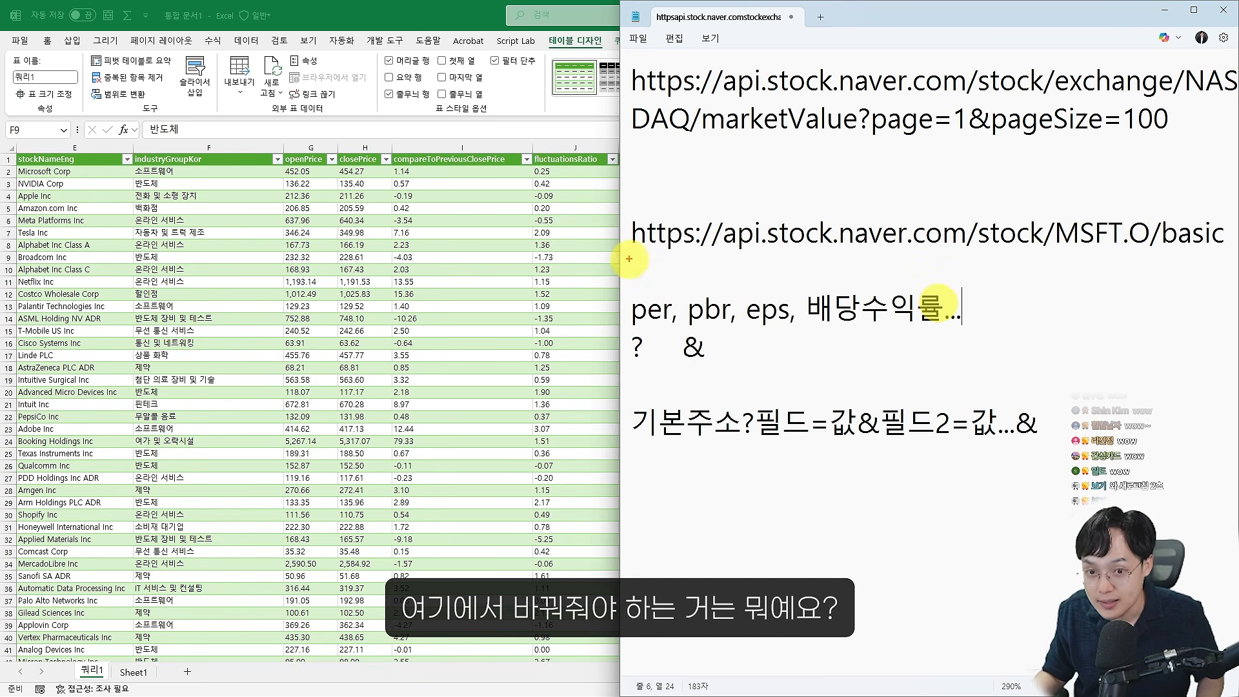
left_click_drag(629, 256, 1028, 257)
left_click_drag(1149, 252, 1208, 252)
mouse_move(1110, 173)
left_mouse_down()
mouse_move(1043, 239)
mouse_move(1143, 271)
mouse_move(1157, 258)
left_mouse_up()
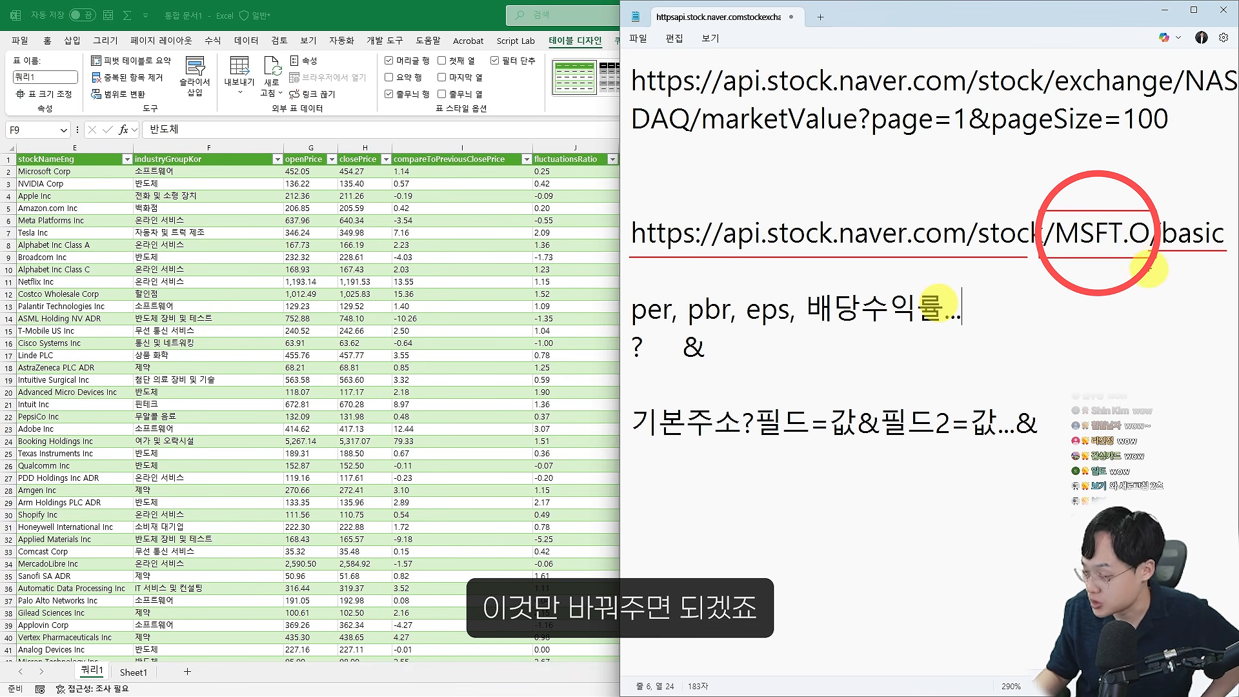
left_click_drag(1224, 233, 630, 240)
key("ctrl+c")
key("alt+Tab")
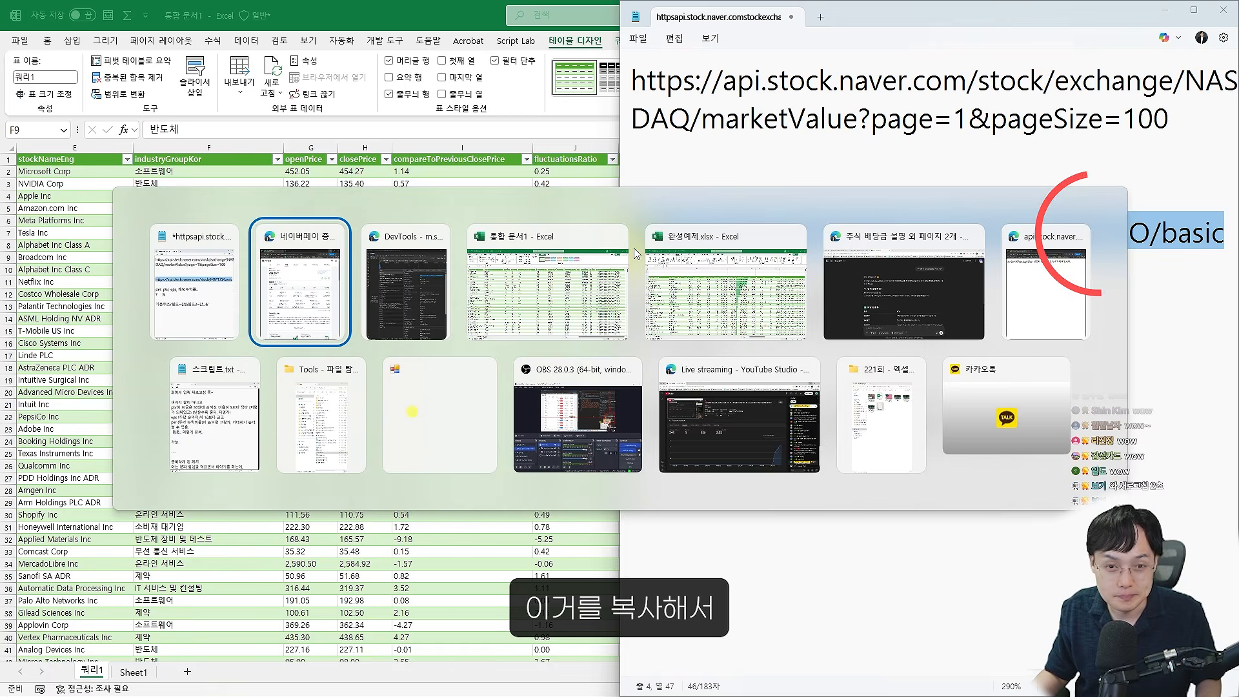
left_click(194, 14)
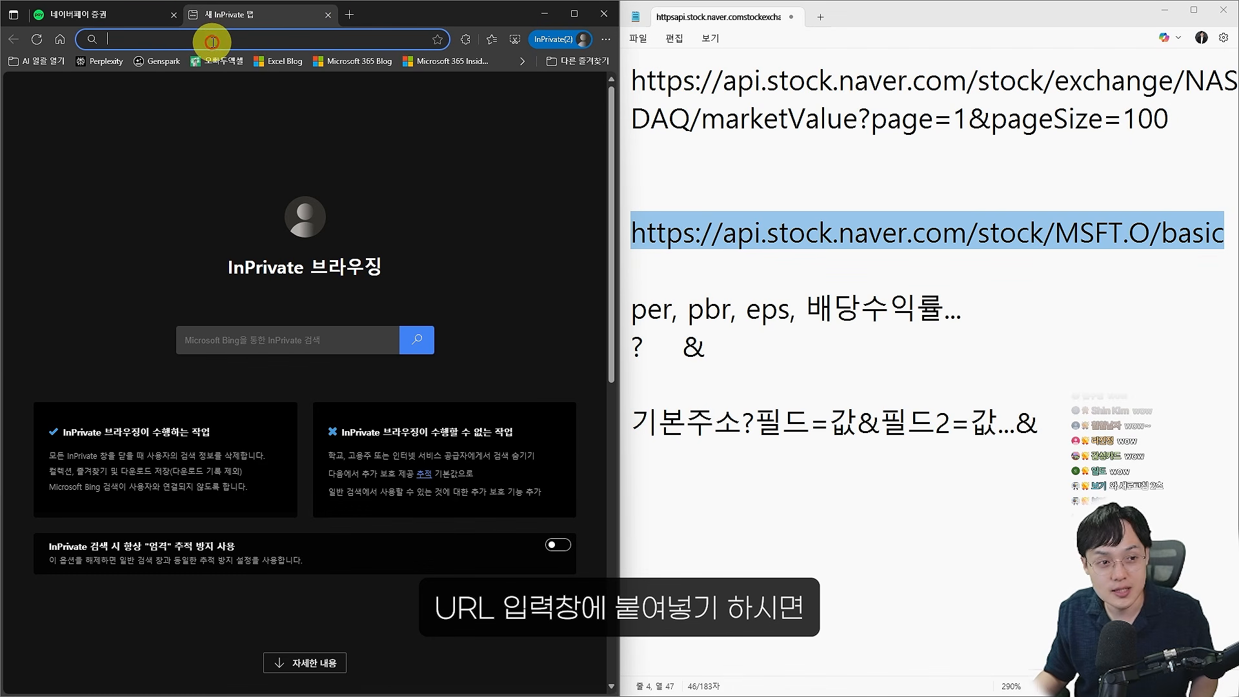
key("ctrl+v")
key("Return")
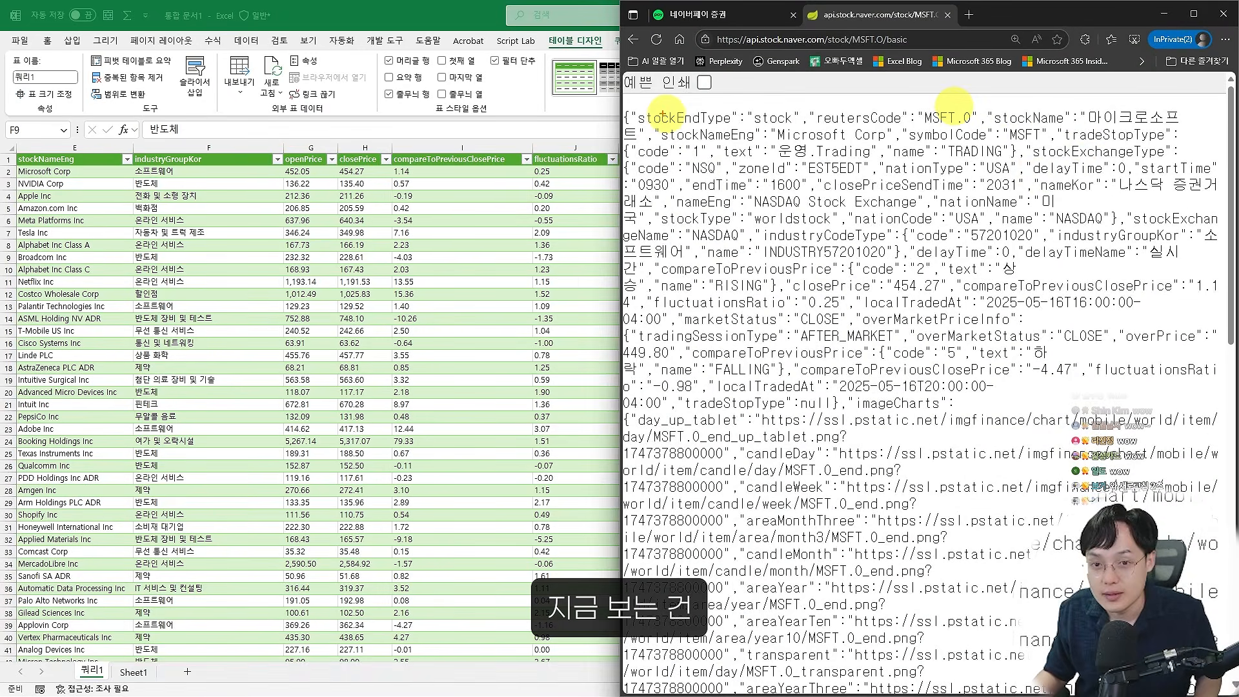
mouse_move(652, 98)
left_mouse_down()
mouse_move(788, 146)
mouse_move(1229, 380)
left_mouse_up()
mouse_move(1060, 450)
left_mouse_down()
mouse_move(885, 161)
mouse_move(852, 413)
left_mouse_up()
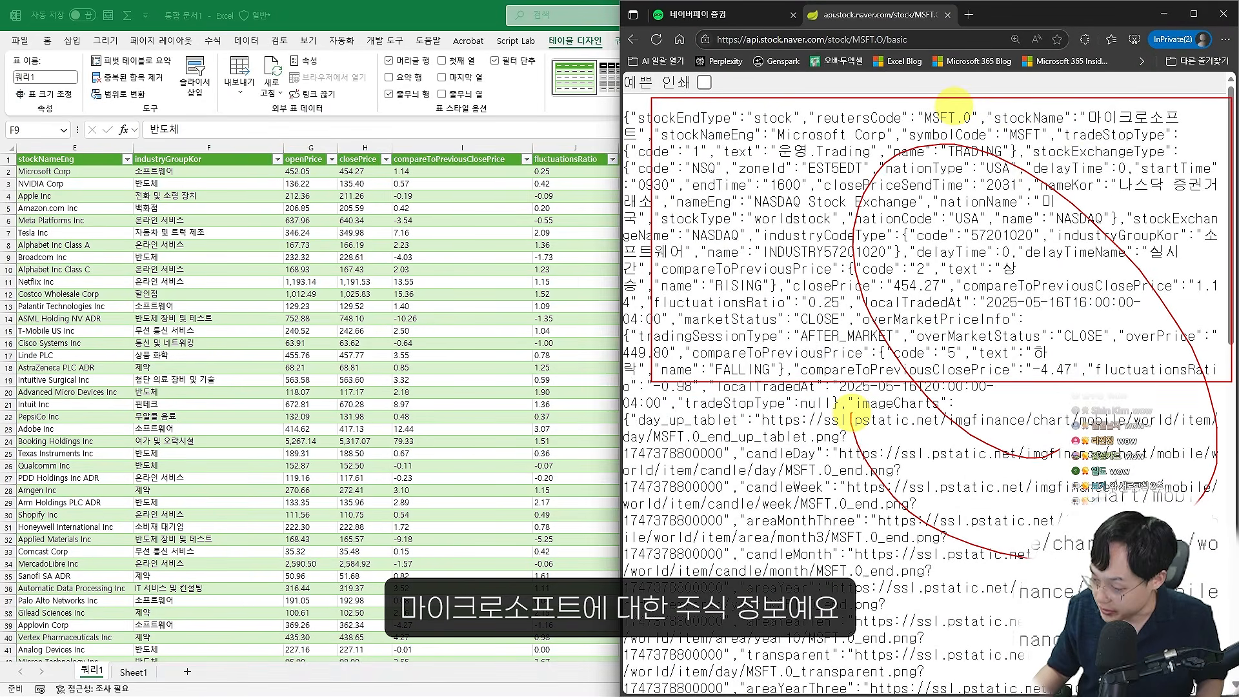
key("Escape")
left_click(874, 39)
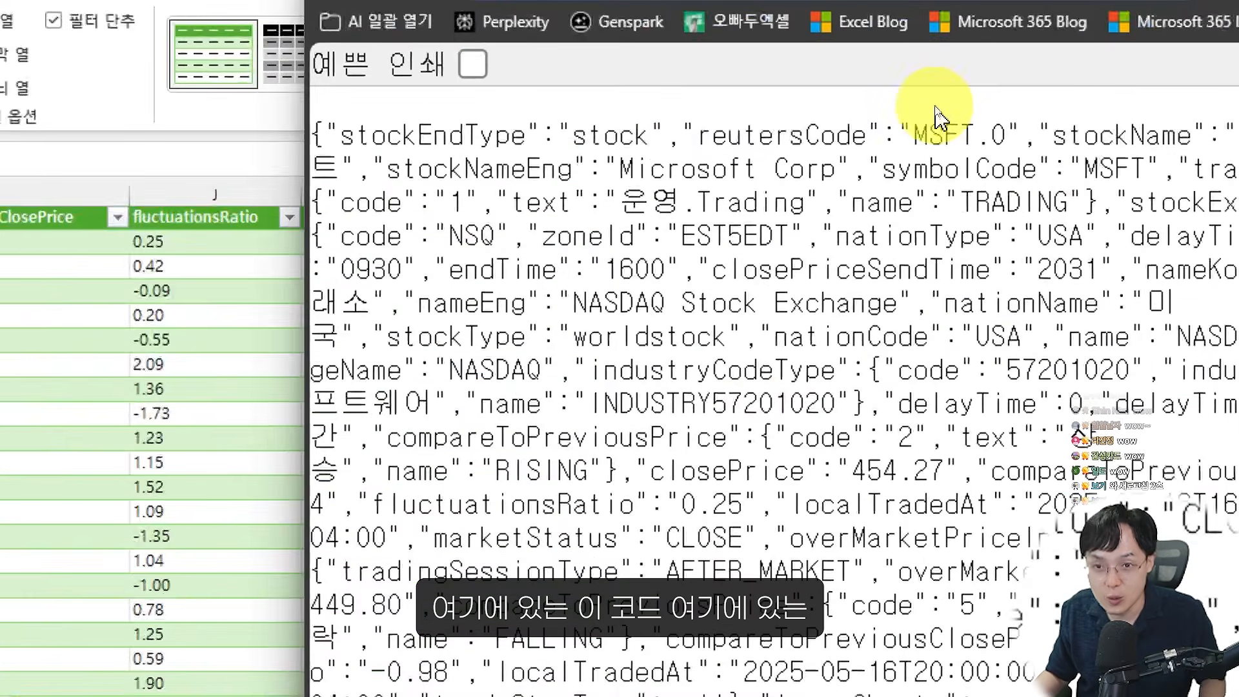
Compare the MSFT.O part of the URL in the notes with the reutersCode column of the Excel stock table
key("alt+Tab")
left_click_drag(1045, 248, 1170, 211)
left_click_drag(1159, 258, 1143, 265)
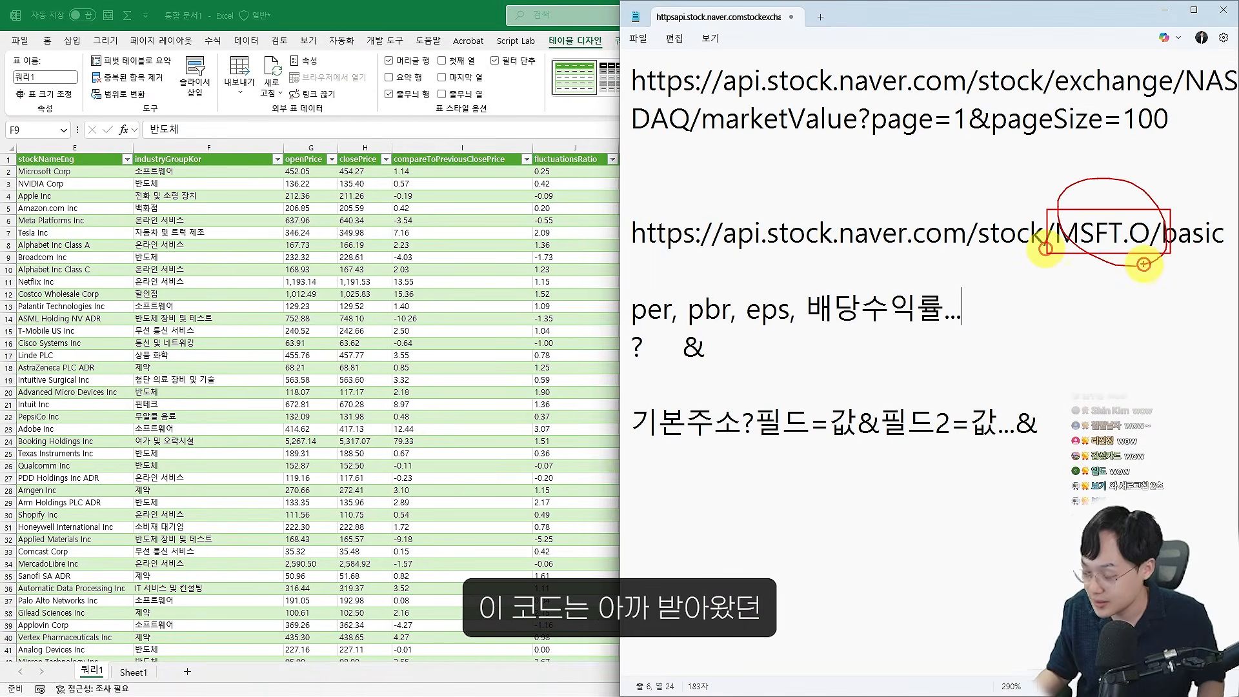
key("Escape")
left_click(353, 235)
scroll(341, 258, "left", 4)
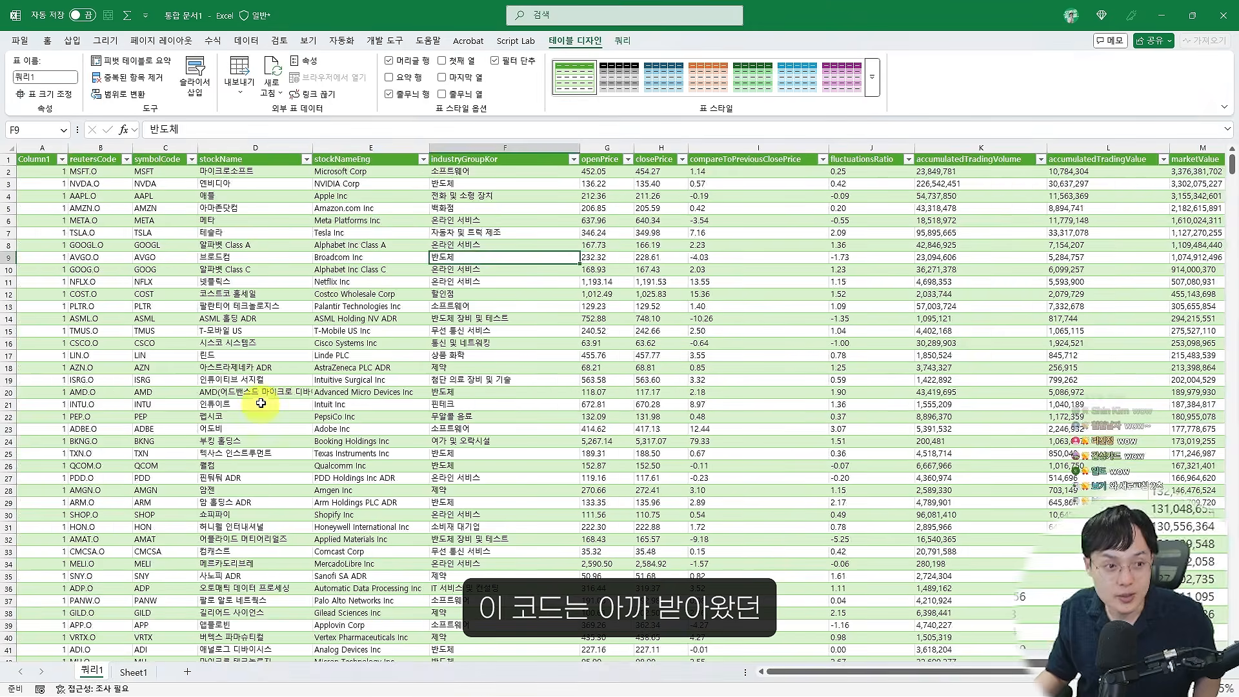
scroll(219, 313, "up", 5)
scroll(205, 318, "left", 5)
scroll(202, 324, "up", 3)
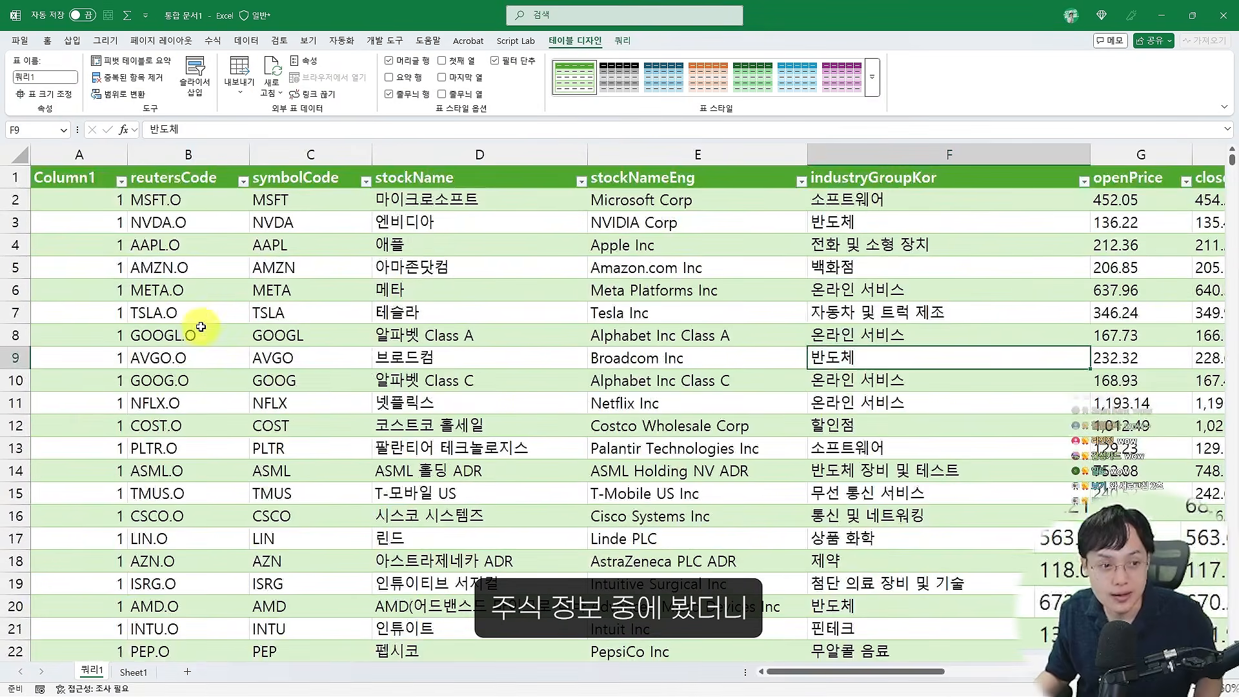
key("ctrl+2")
mouse_move(131, 142)
left_mouse_down()
mouse_move(267, 408)
mouse_move(240, 469)
left_mouse_up()
key("Escape")
Select Broadcom's reutersCode AVGO.O in the stock table, then copy the MSFT.O basic URL from the notes into the browser's address
key("alt+Tab")
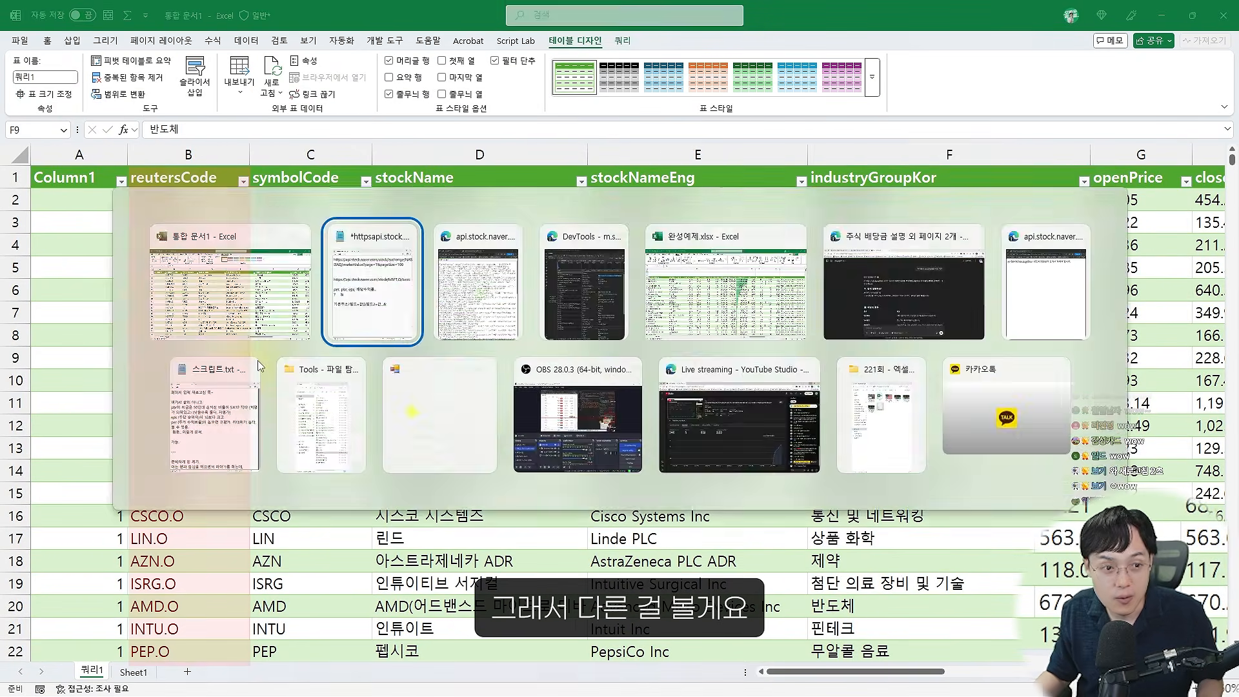
key("alt+Tab")
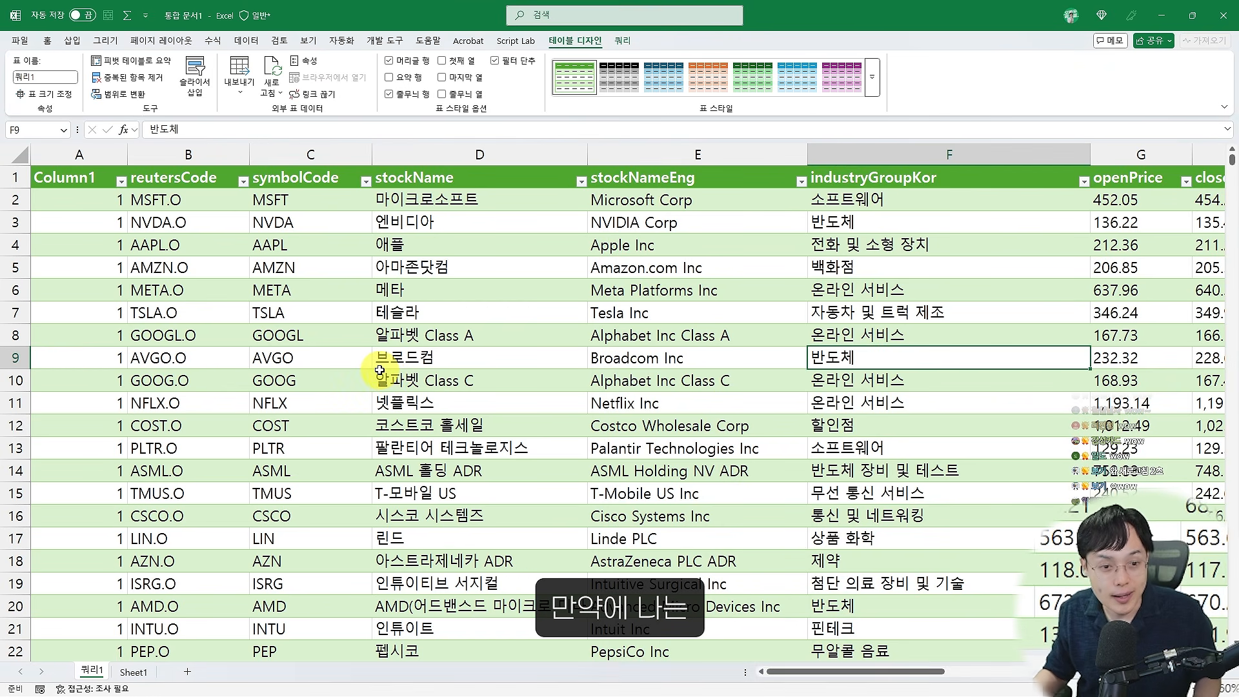
left_click(189, 340)
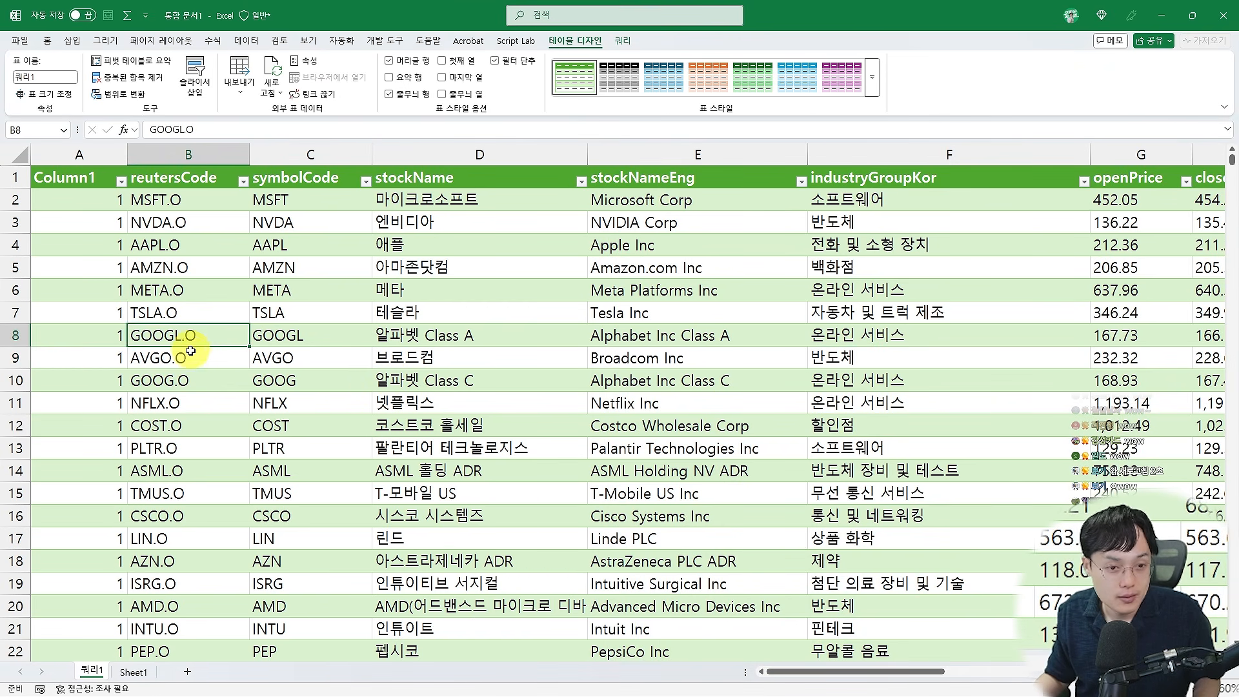
left_click(190, 358)
key("alt+Tab")
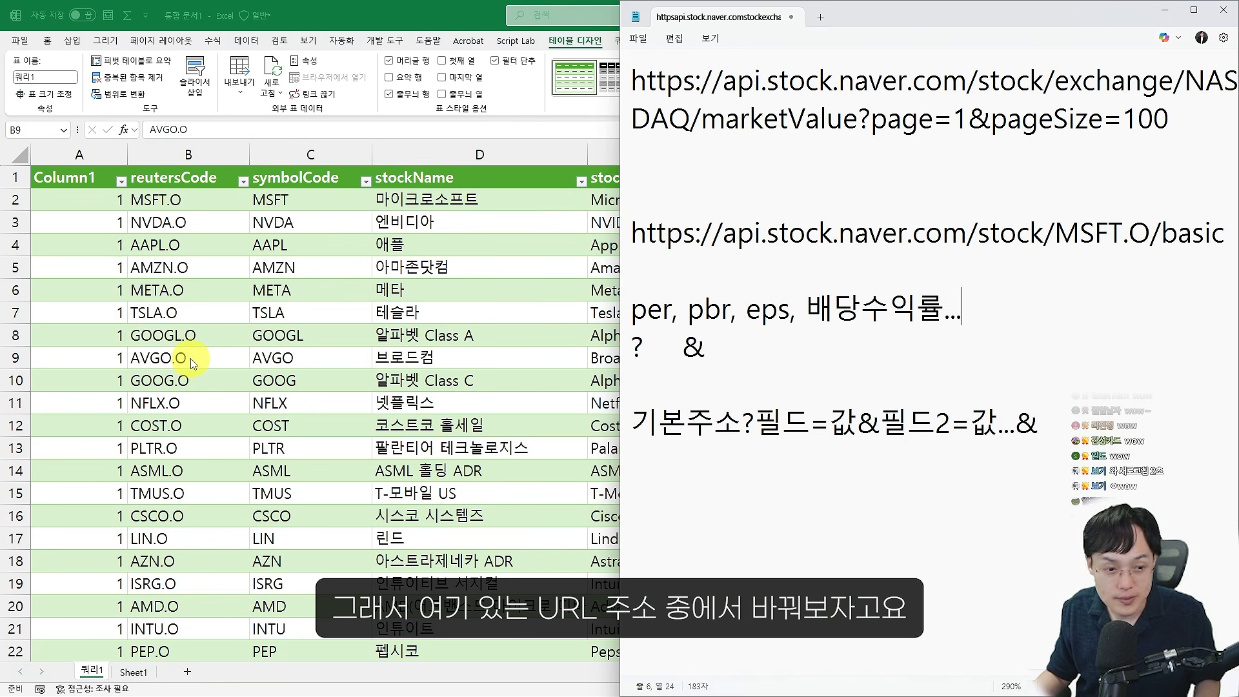
left_click_drag(1223, 244, 631, 243)
key("ctrl+c")
key("alt+Tab")
left_click(985, 45)
key("ctrl+v")
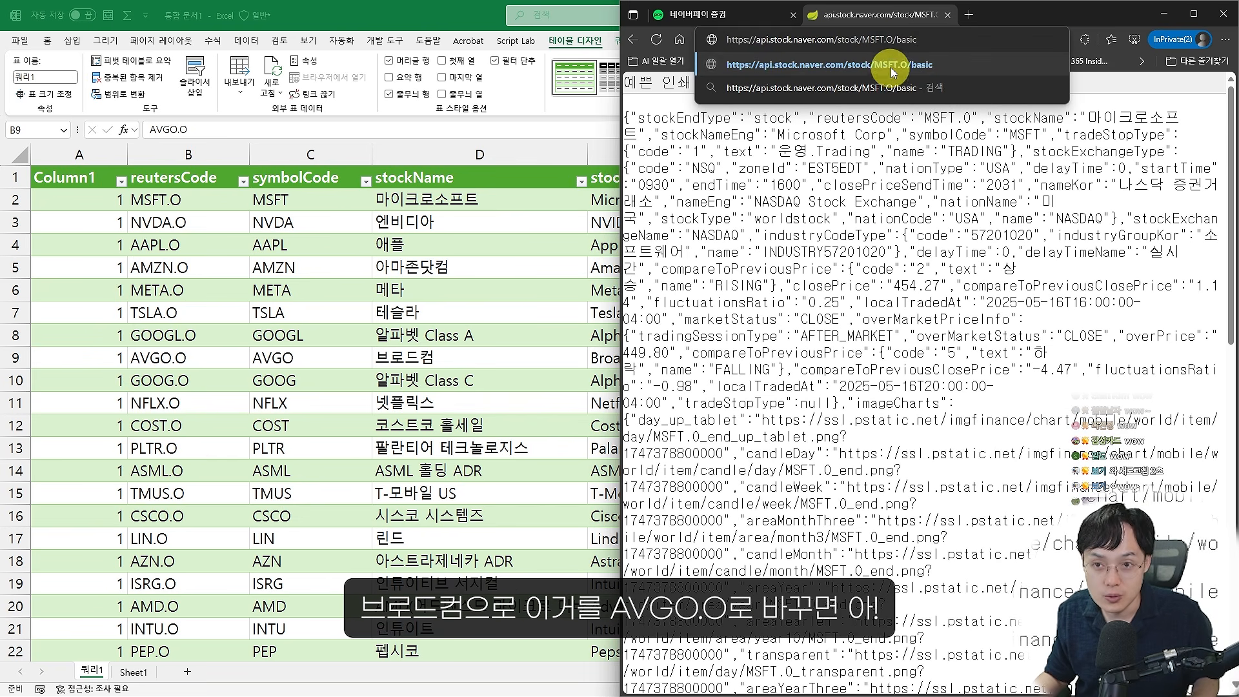
Replace MSFT.O with AVGO.O in the URL and load the Broadcom basic data
left_click(894, 41)
key("BackSpace")
key("BackSpace")
key("BackSpace")
key("BackSpace")
key("BackSpace")
type("A")
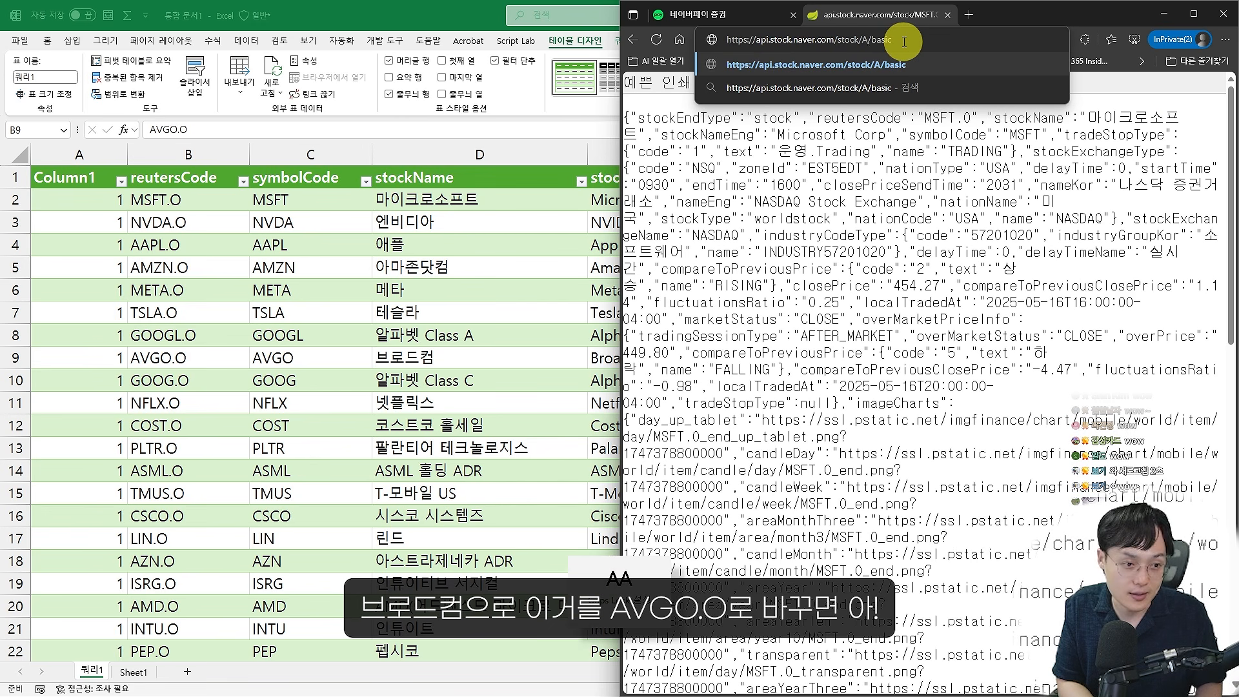
type("VGO")
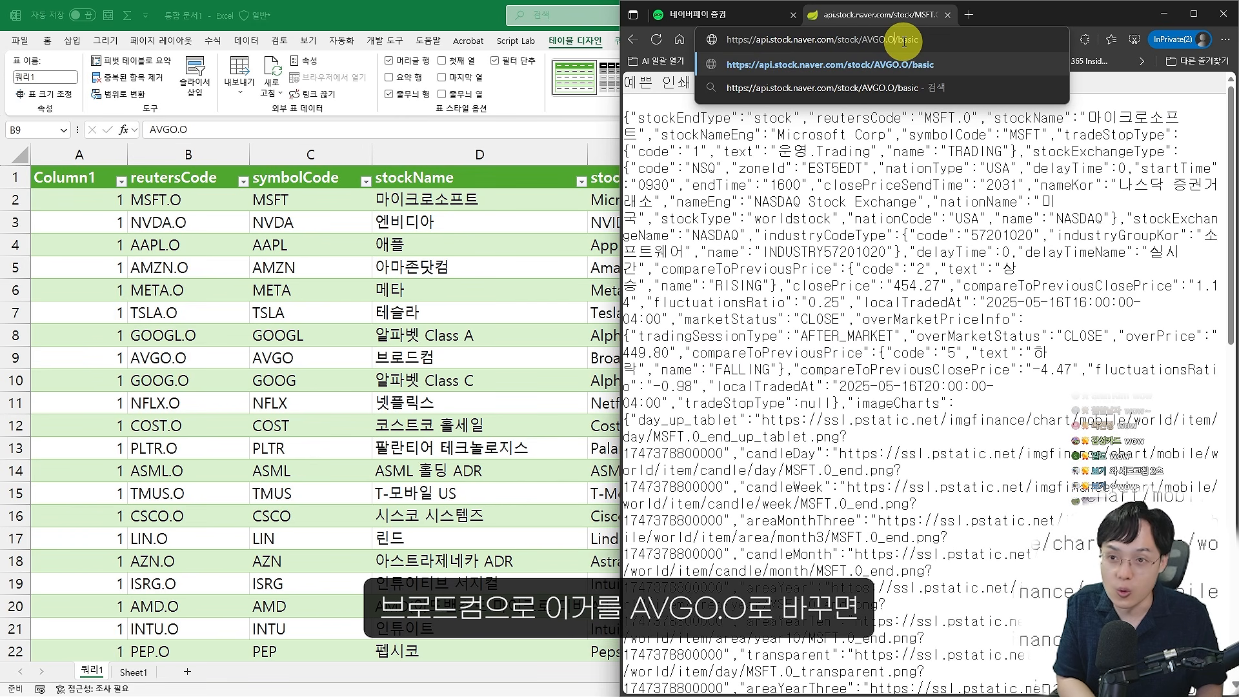
type(".O")
key("Return")
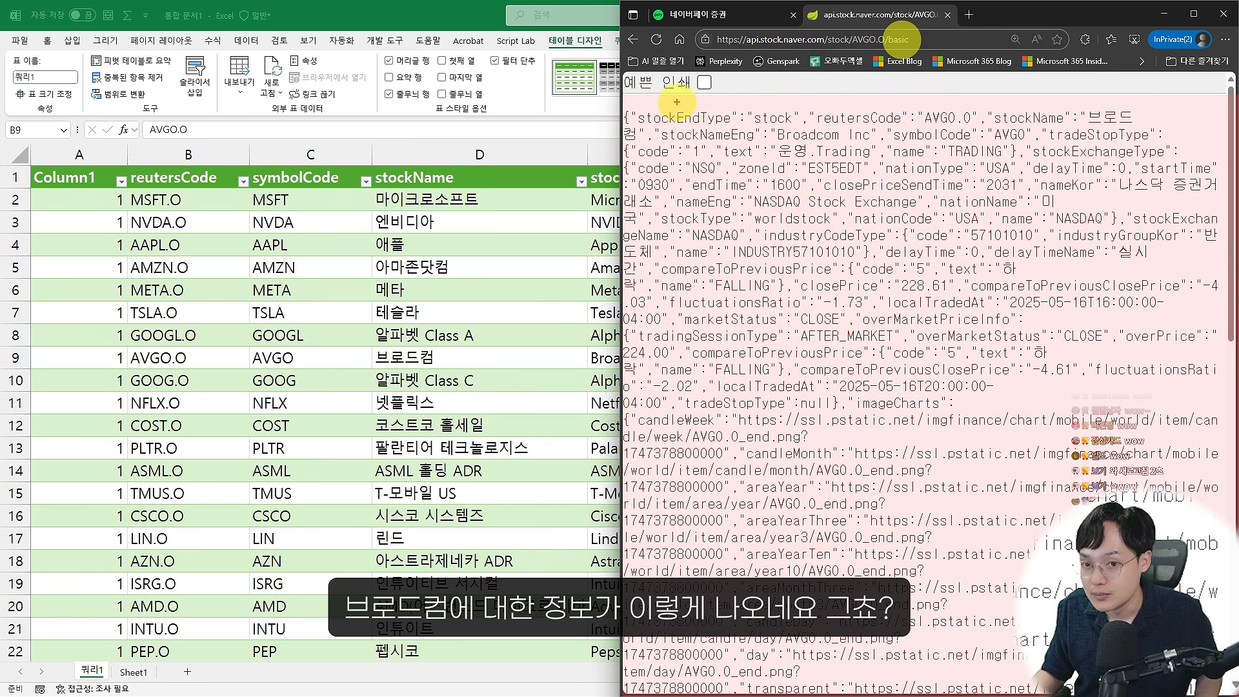
Examine the Broadcom response, including its per, eps, pbr, bps and dividend entries
mouse_move(629, 96)
left_mouse_down()
mouse_move(1137, 187)
mouse_move(1184, 182)
left_mouse_up()
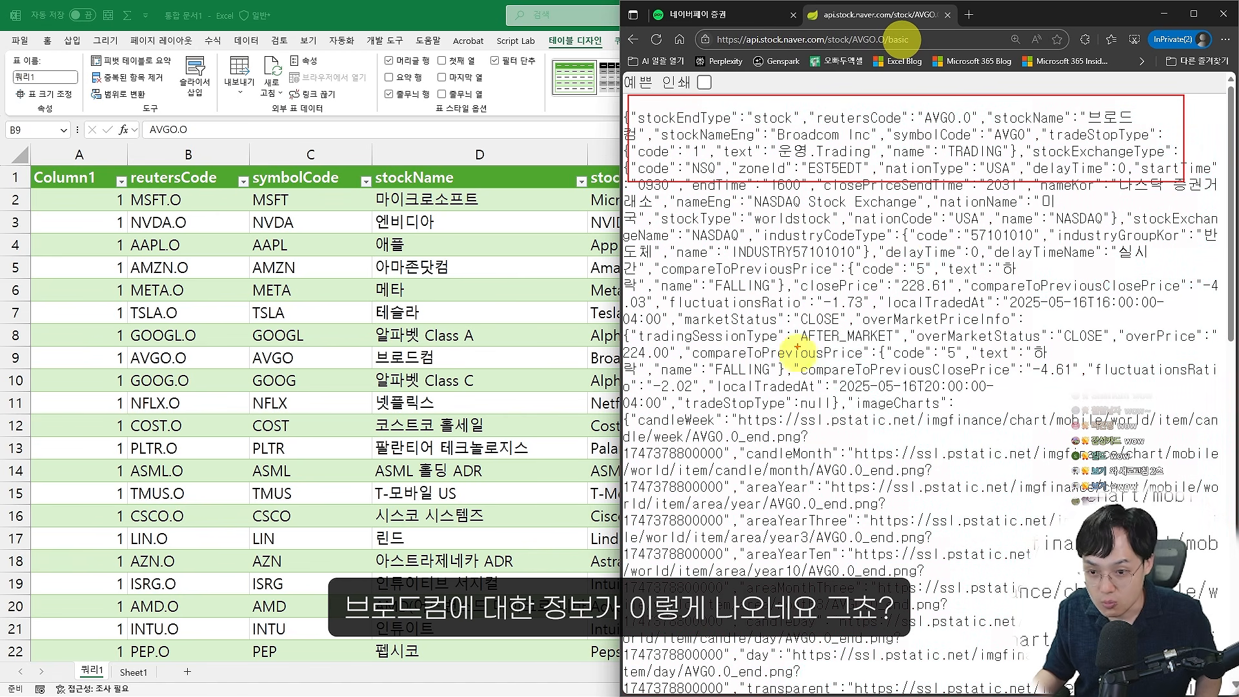
left_click_drag(809, 199, 1136, 386)
mouse_move(923, 246)
left_mouse_down()
mouse_move(1068, 411)
mouse_move(923, 248)
left_mouse_up()
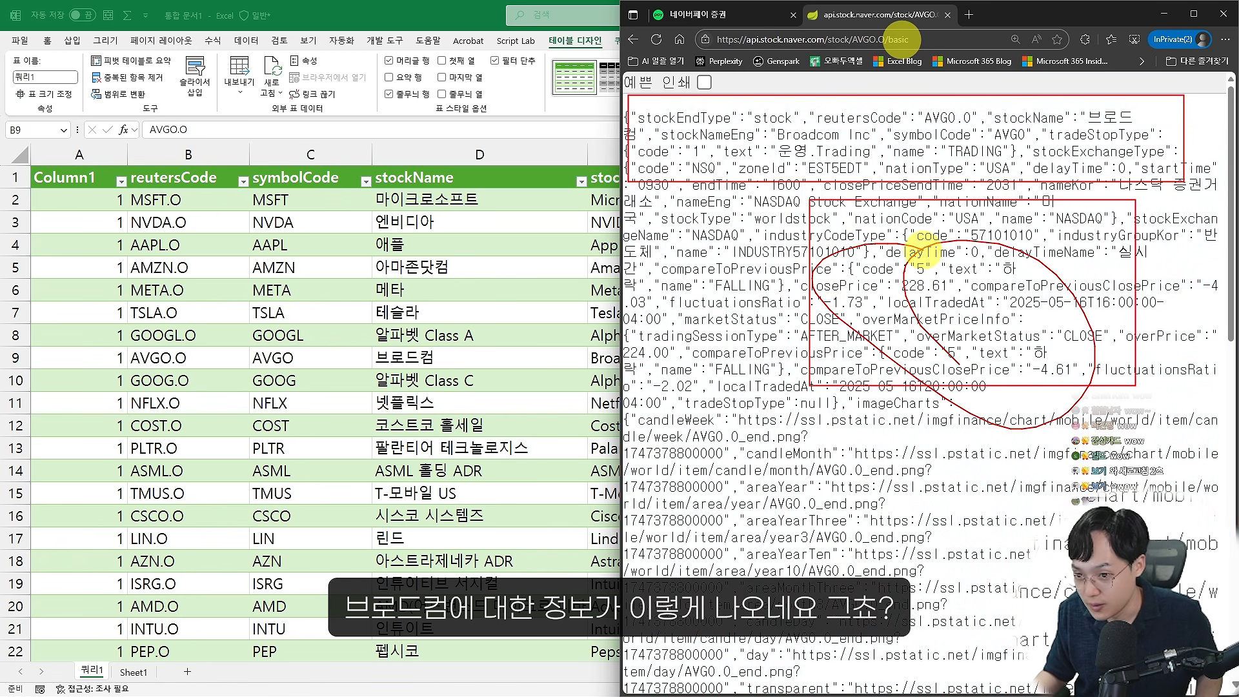
key("Escape")
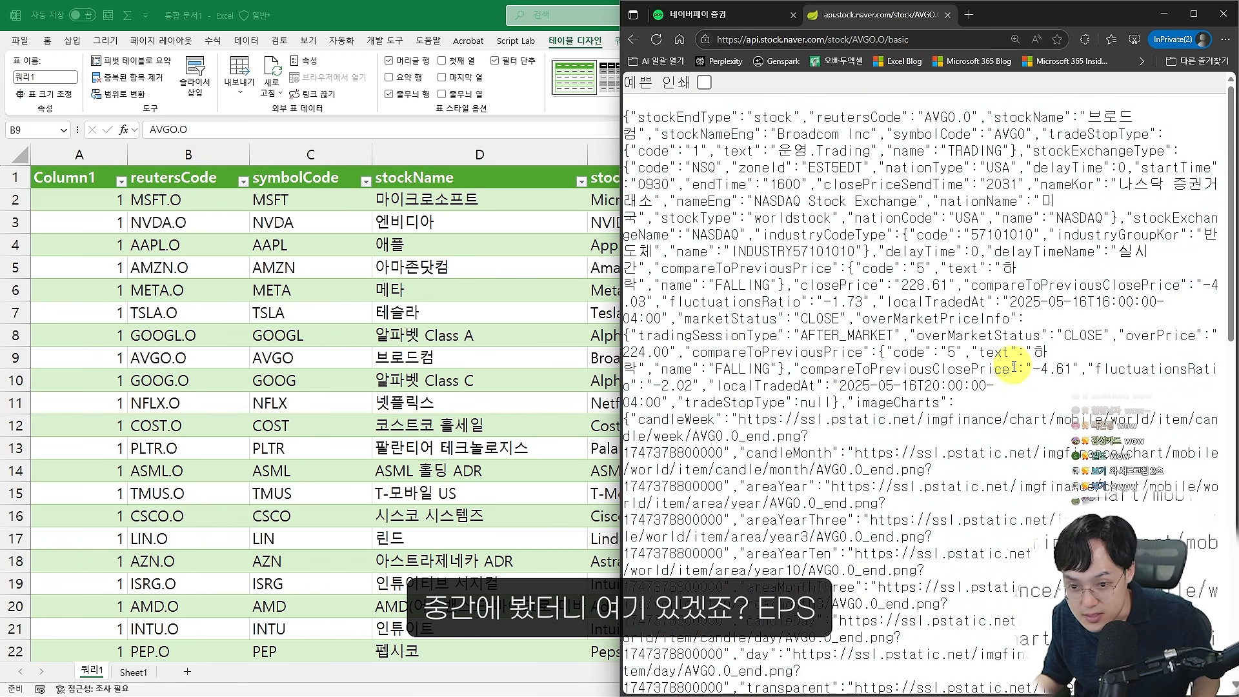
scroll(981, 361, "down", 15)
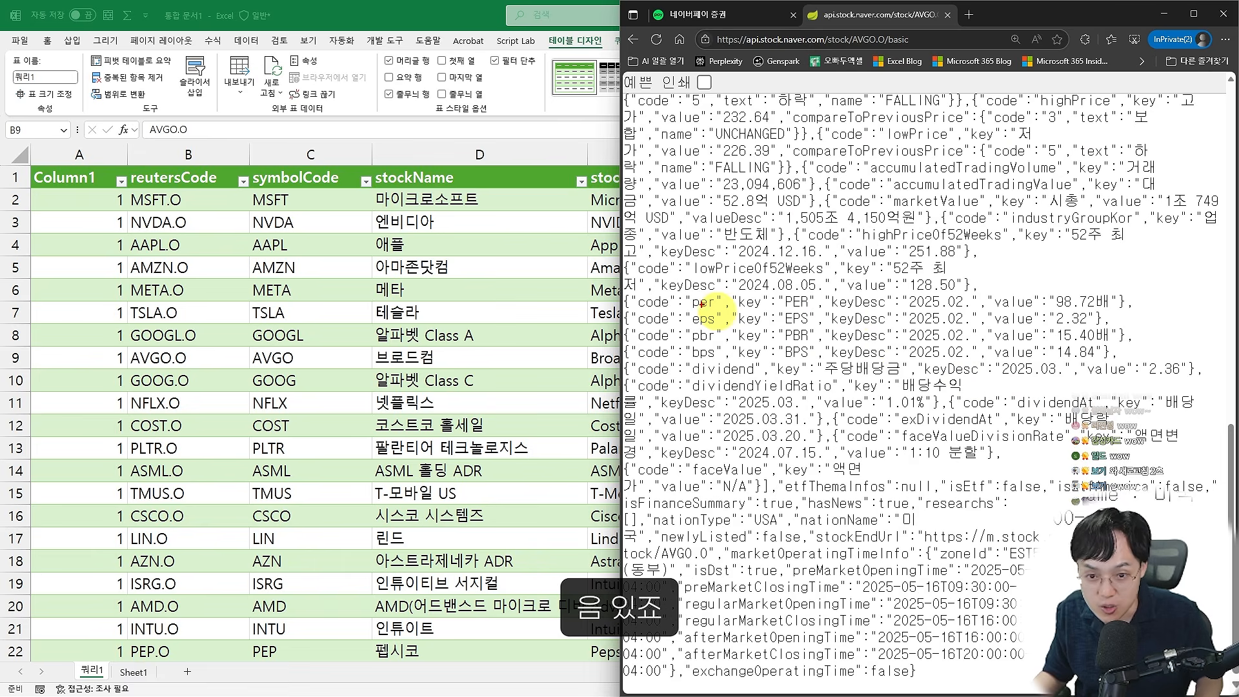
key("ctrl+2")
mouse_move(685, 287)
left_mouse_down()
mouse_move(707, 297)
mouse_move(727, 358)
left_mouse_up()
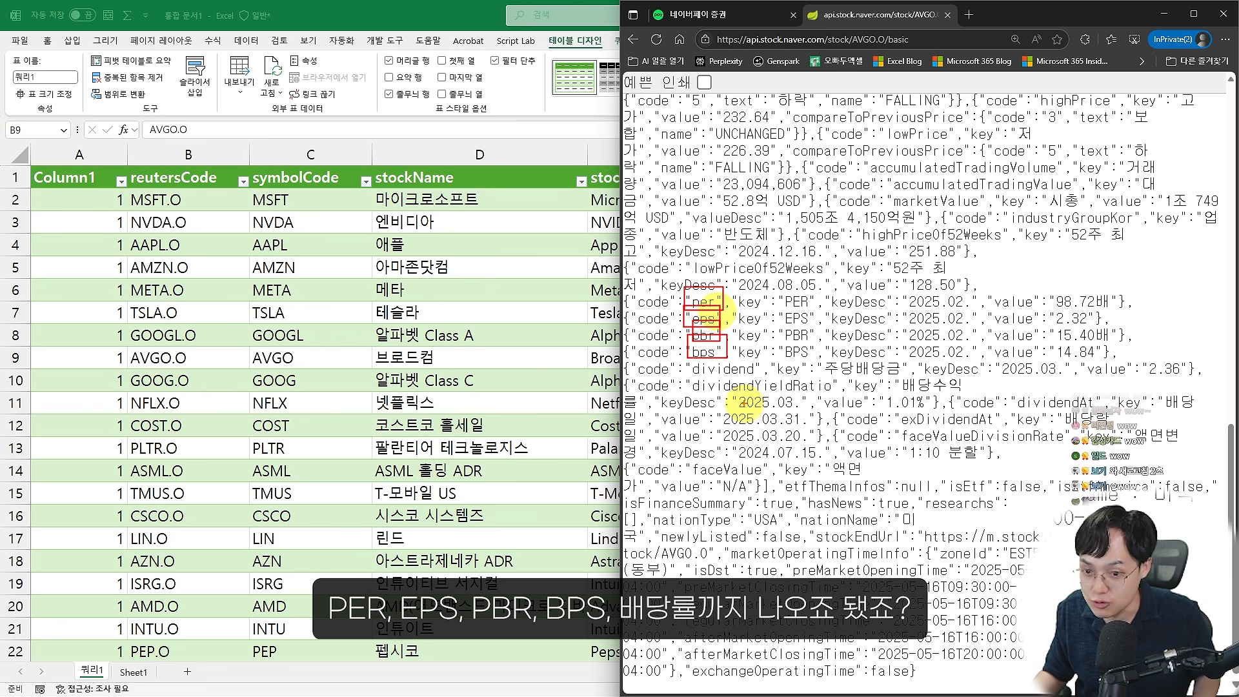
left_click_drag(872, 388, 932, 388)
left_click_drag(688, 421, 959, 431)
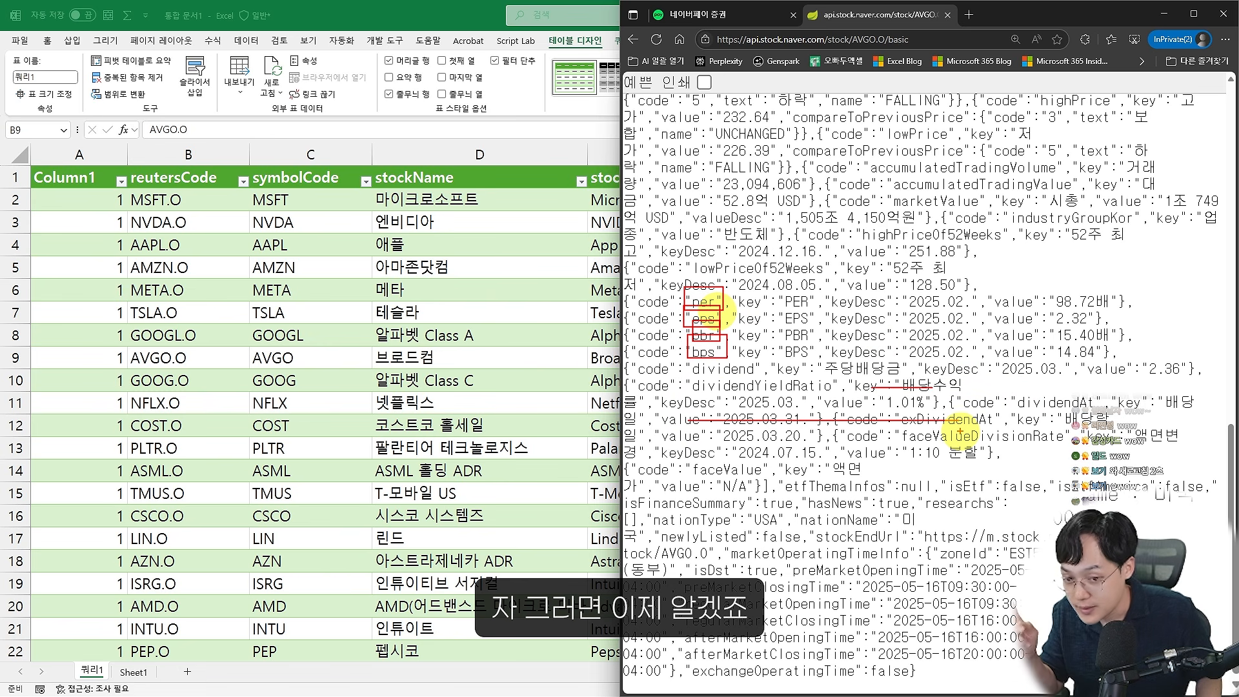
key("Escape")
Review how the table's reutersCode values fit into the stock code part of the basic URL in the notes
key("alt+Tab")
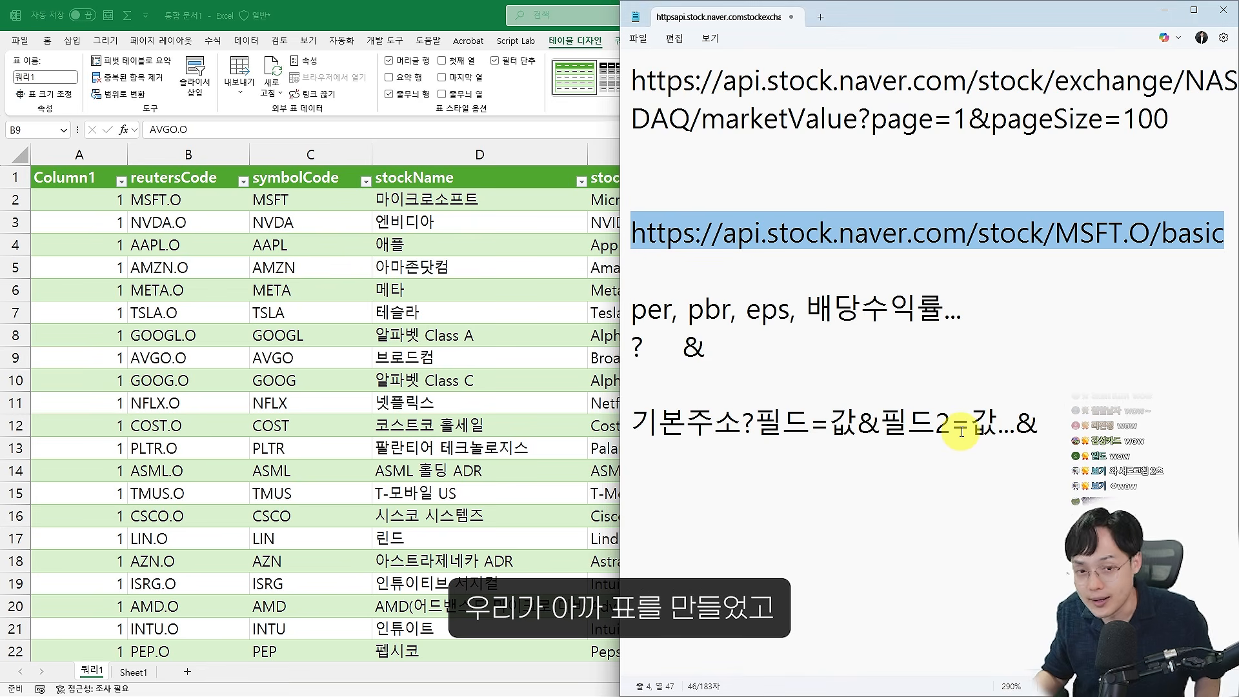
key("alt+Tab")
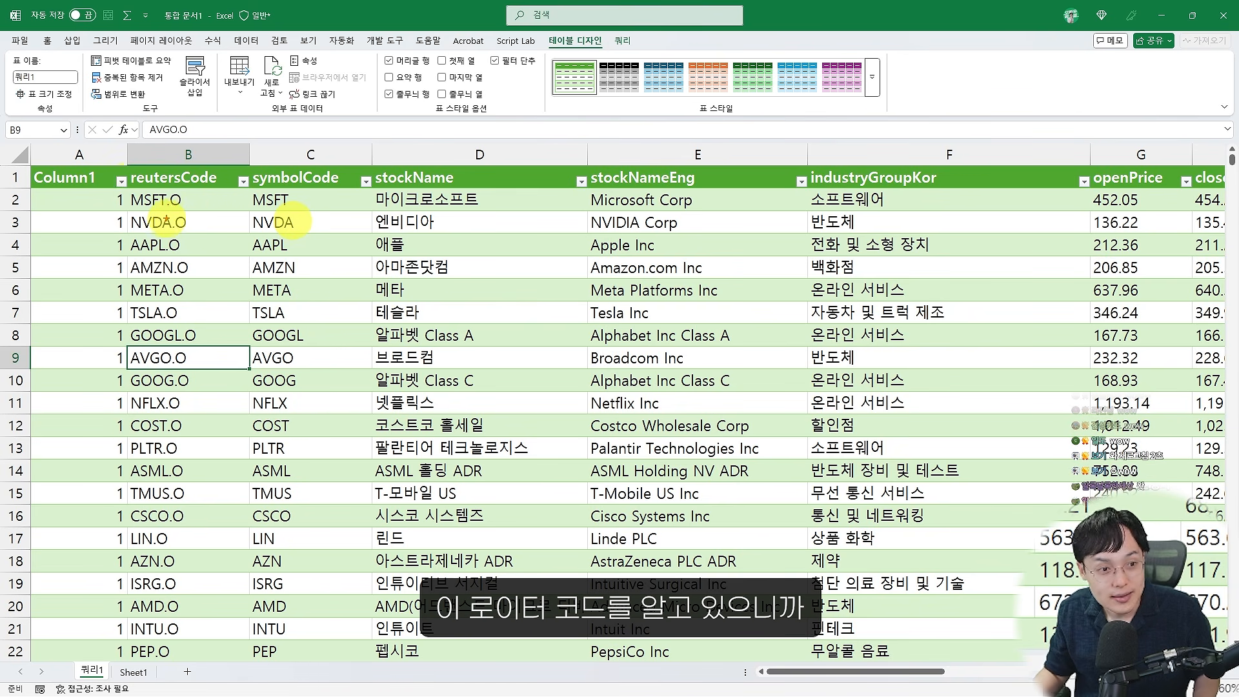
mouse_move(117, 153)
left_mouse_down()
mouse_move(185, 247)
mouse_move(255, 518)
left_mouse_up()
mouse_move(231, 472)
left_mouse_down()
mouse_move(106, 402)
mouse_move(263, 515)
left_mouse_up()
key("alt+Tab")
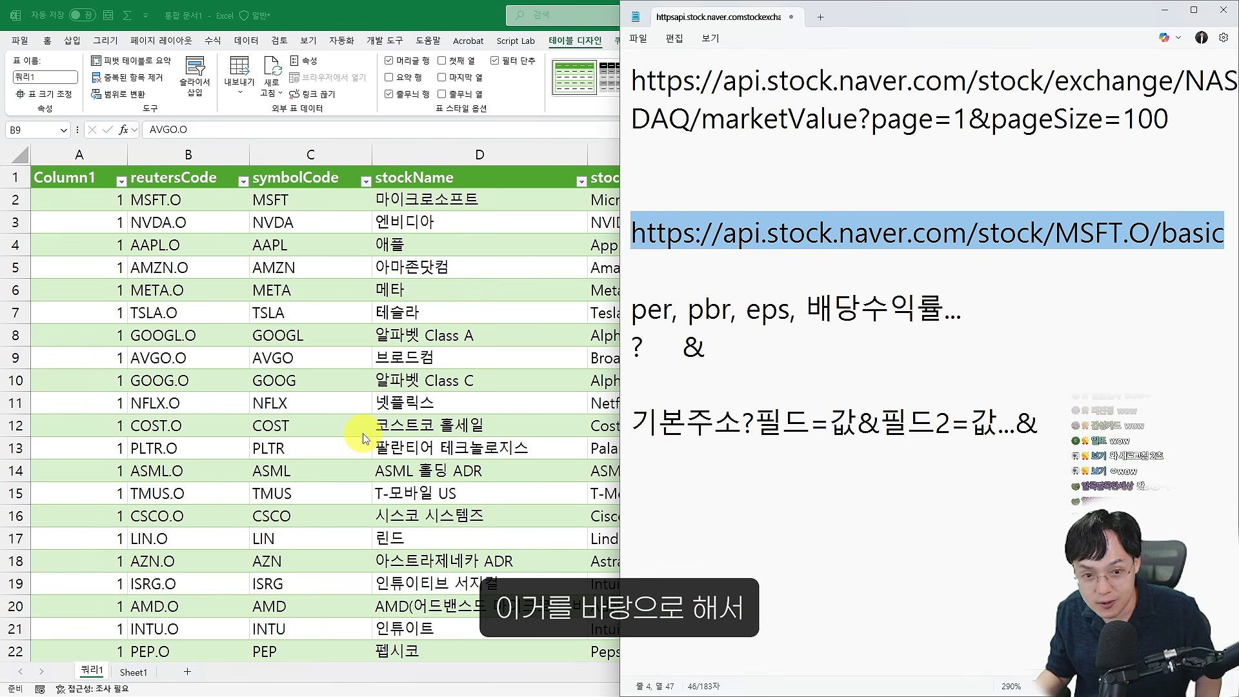
mouse_move(187, 183)
left_mouse_down()
mouse_move(1037, 202)
mouse_move(1136, 266)
left_mouse_up()
mouse_move(169, 251)
left_mouse_down()
mouse_move(786, 91)
mouse_move(925, 174)
left_mouse_up()
left_click_drag(925, 166, 922, 200)
left_click_drag(1117, 300, 1062, 267)
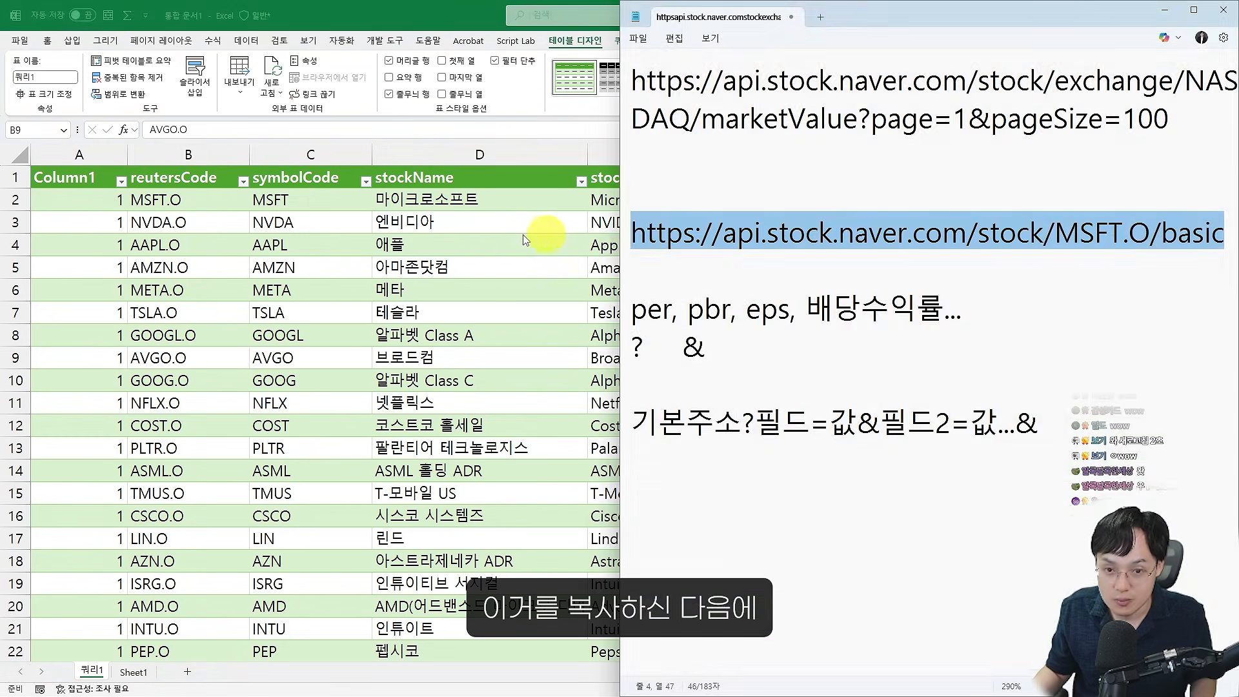
left_click(508, 234)
left_click(245, 40)
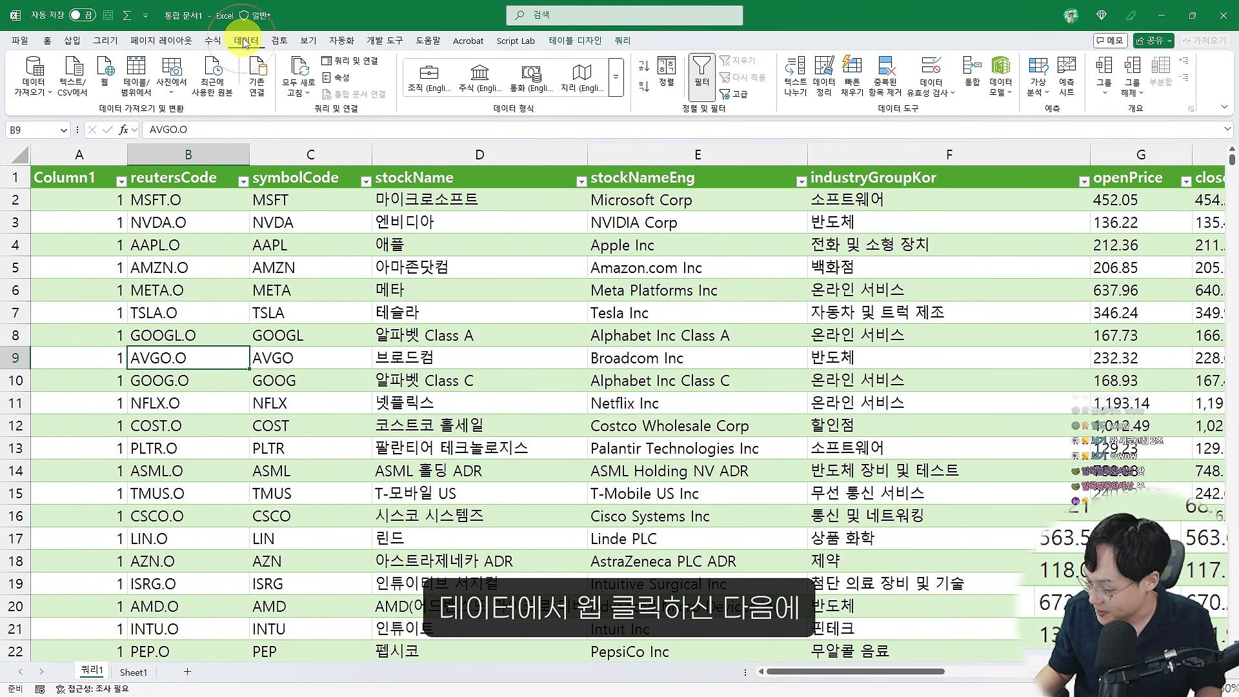
left_click(113, 73)
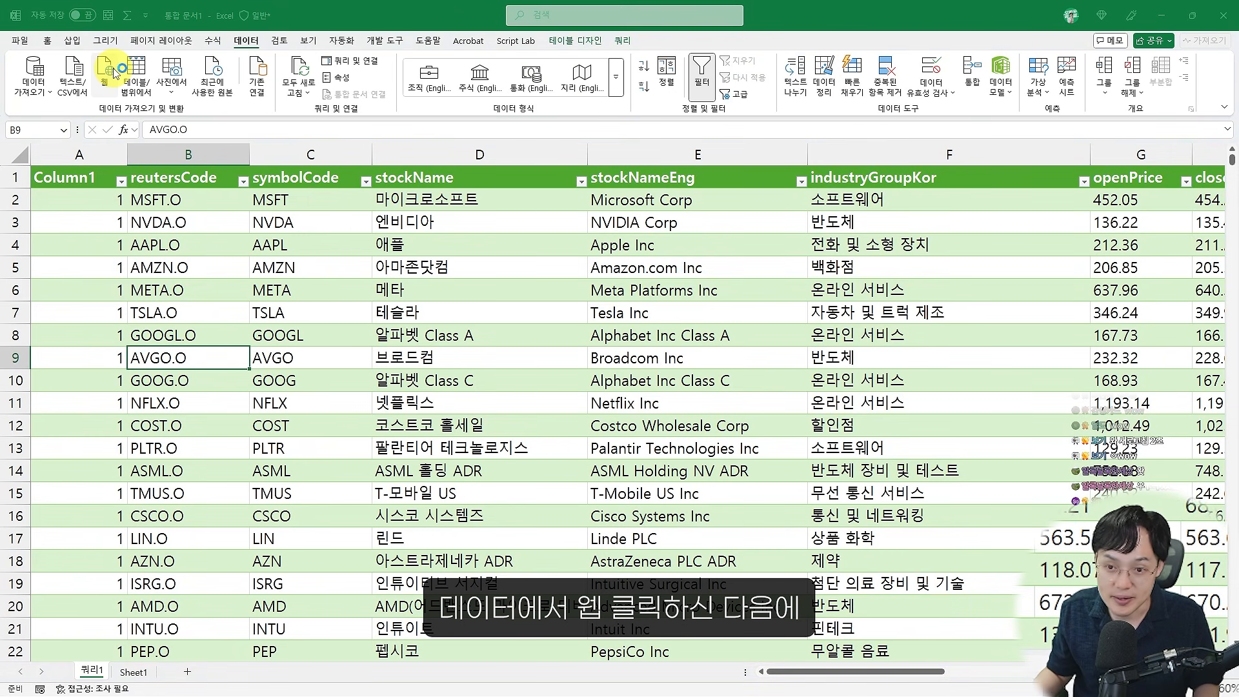
key("alt+Tab")
left_click(1156, 300)
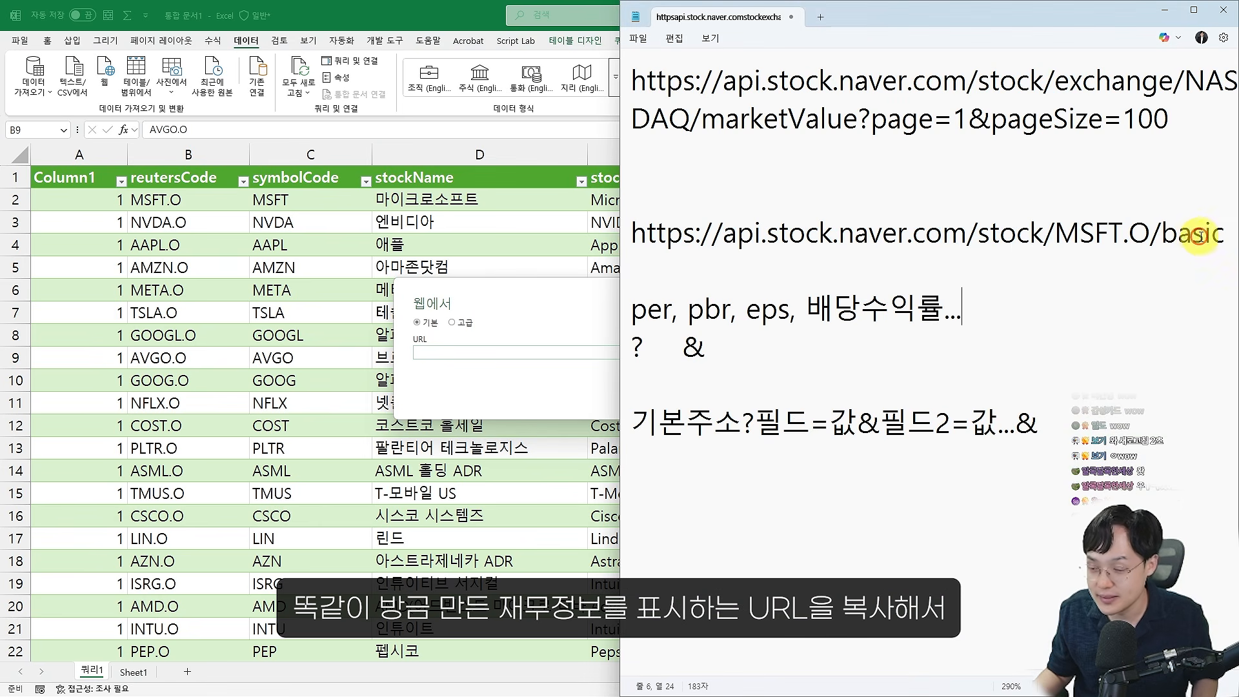
left_click_drag(1230, 229, 609, 262)
key("ctrl+c")
left_click(544, 352)
key("ctrl+v")
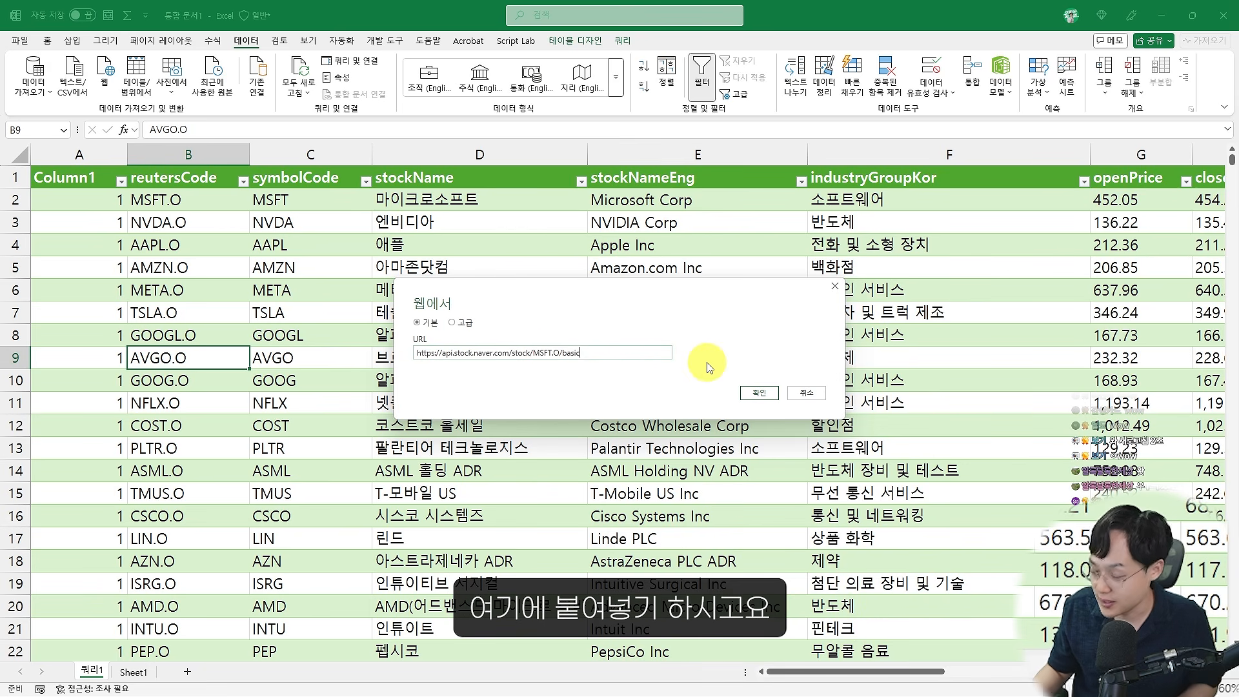
left_click(758, 395)
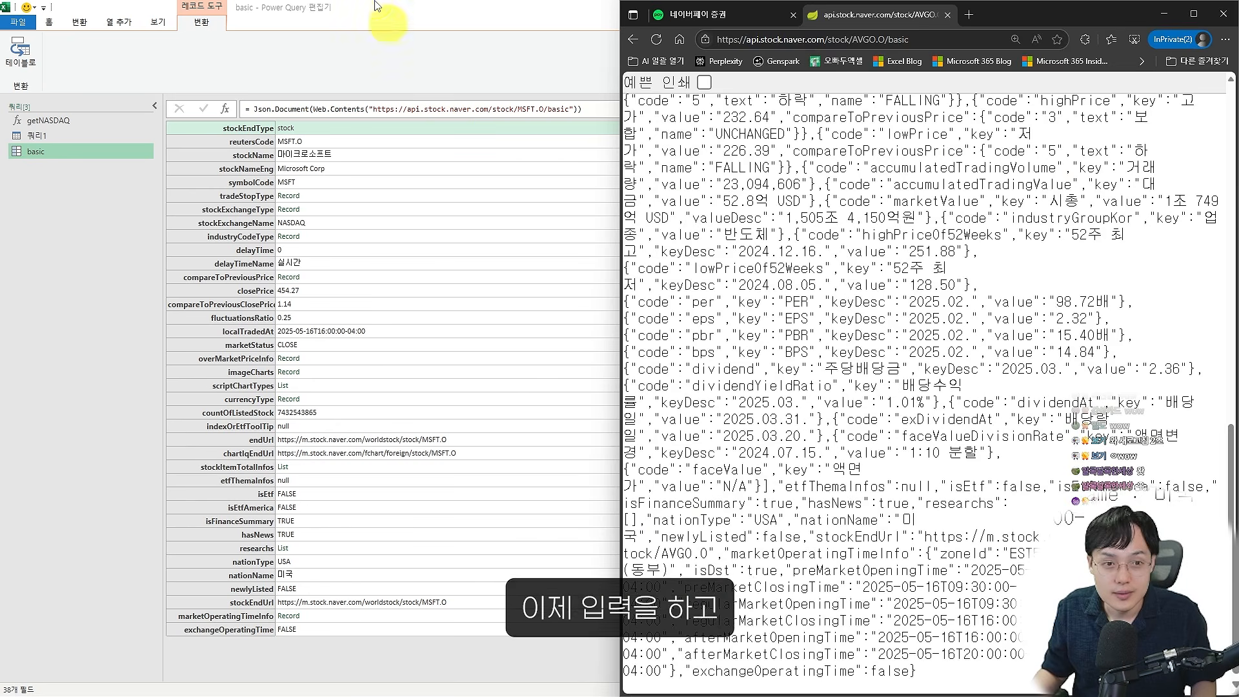
Maximize the query editor, inspect the imported record's fields and drill into the stockItemTotalInfos list
double_click(374, 13)
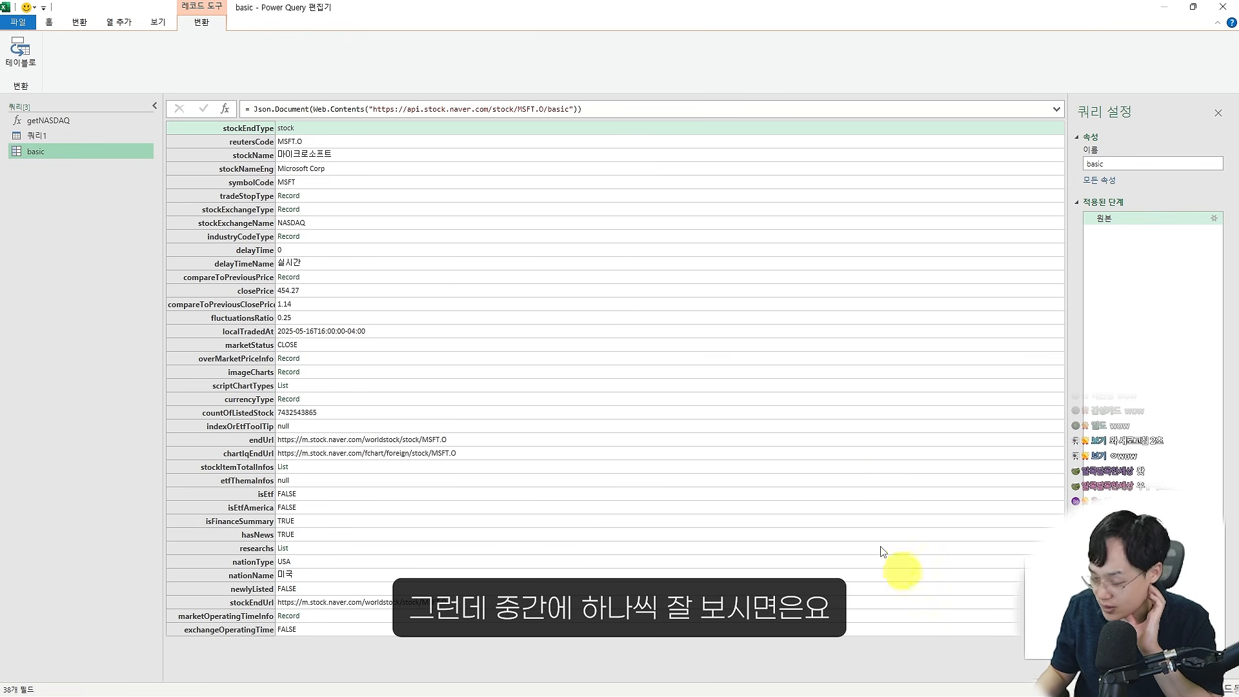
left_click(400, 277)
left_click(387, 412)
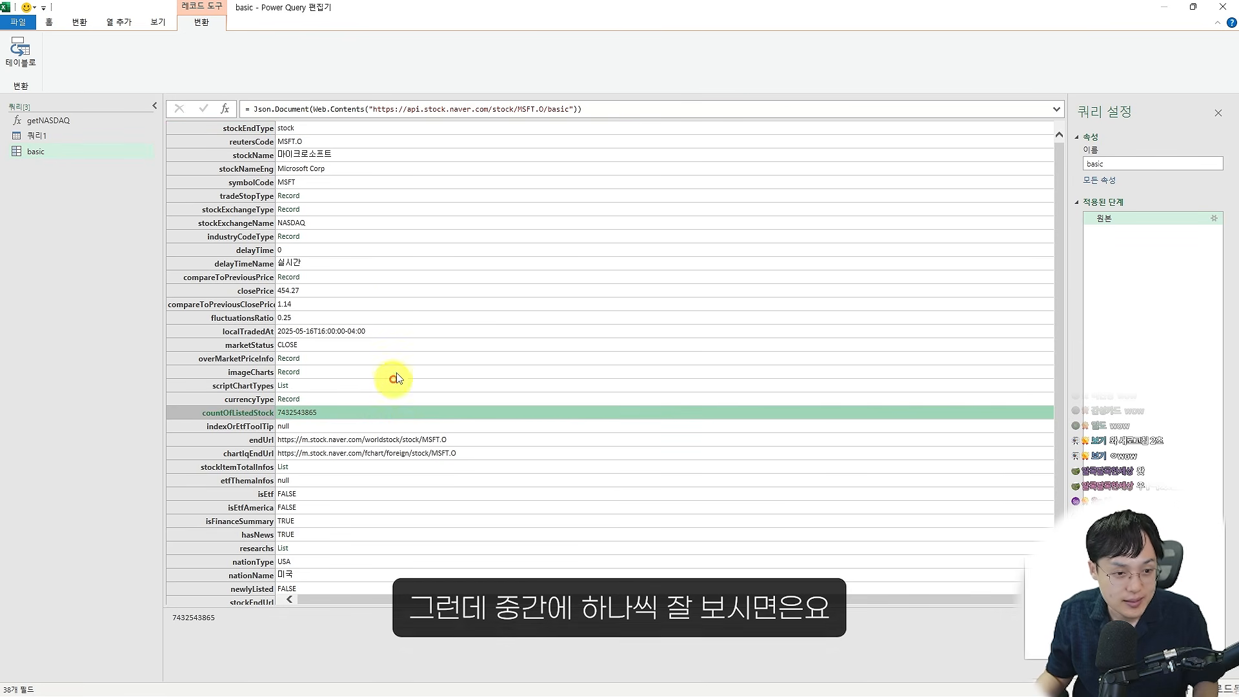
left_click(401, 369)
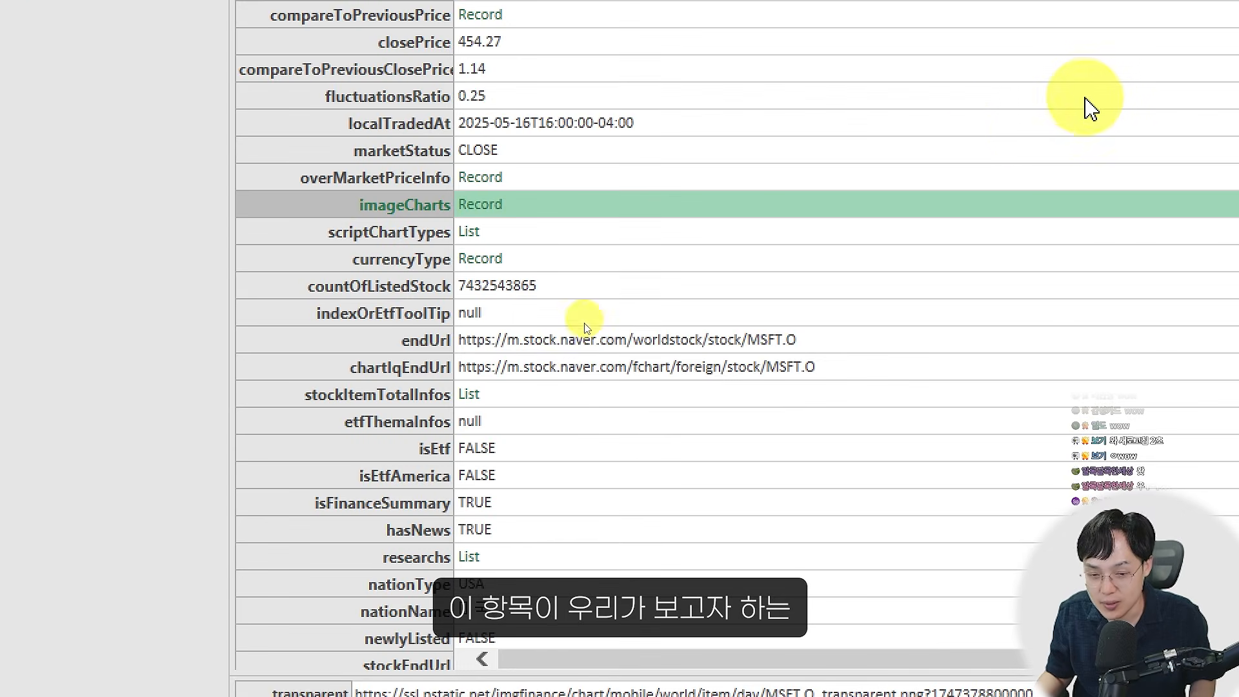
left_click(377, 314)
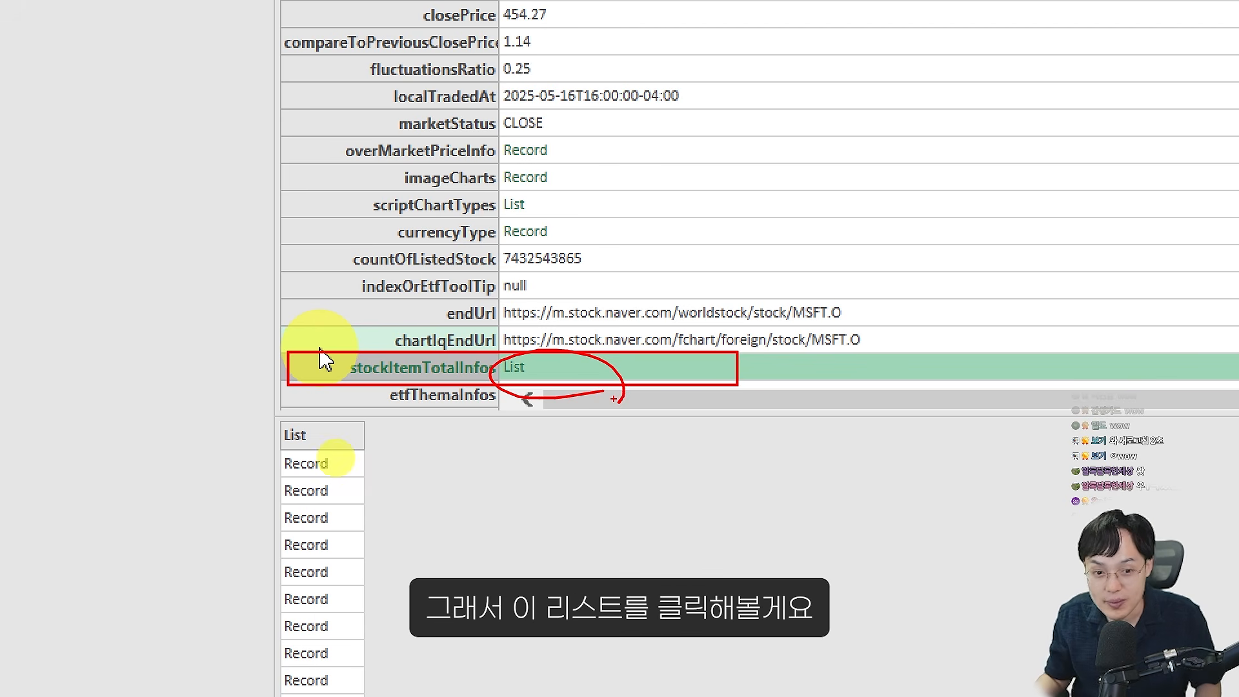
left_click(513, 367)
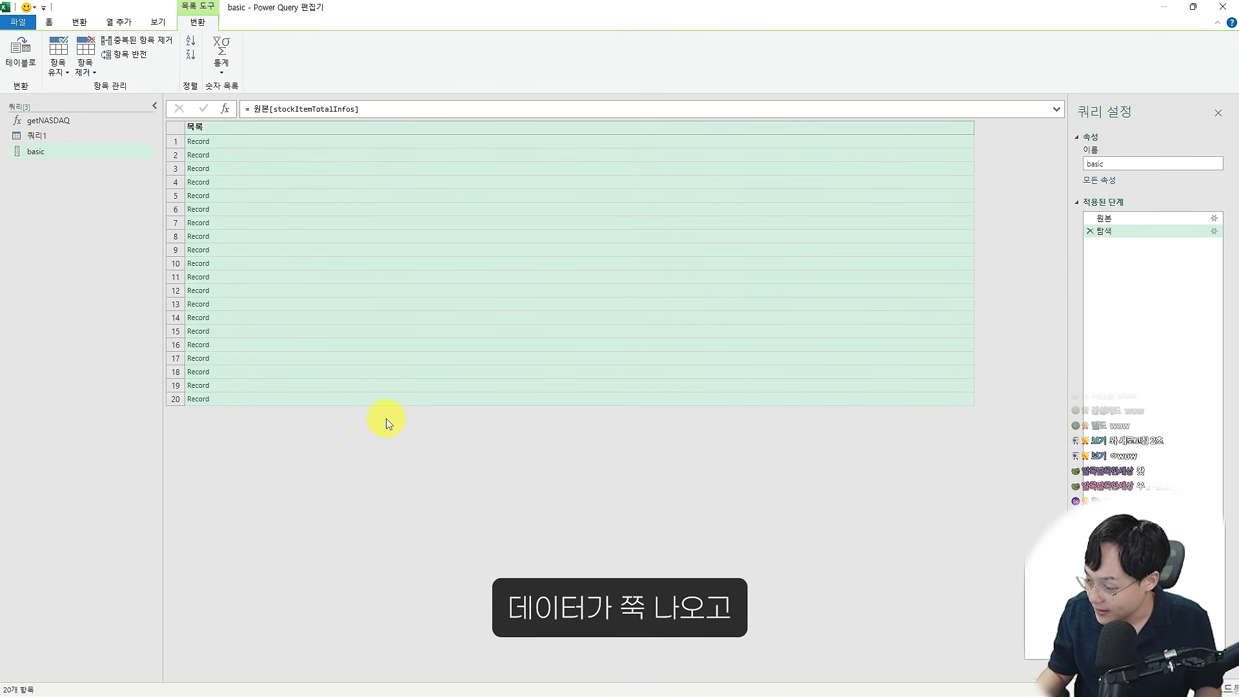
Convert the list of records to a table with no delimiter and extra columns shown as errors
right_click(271, 129)
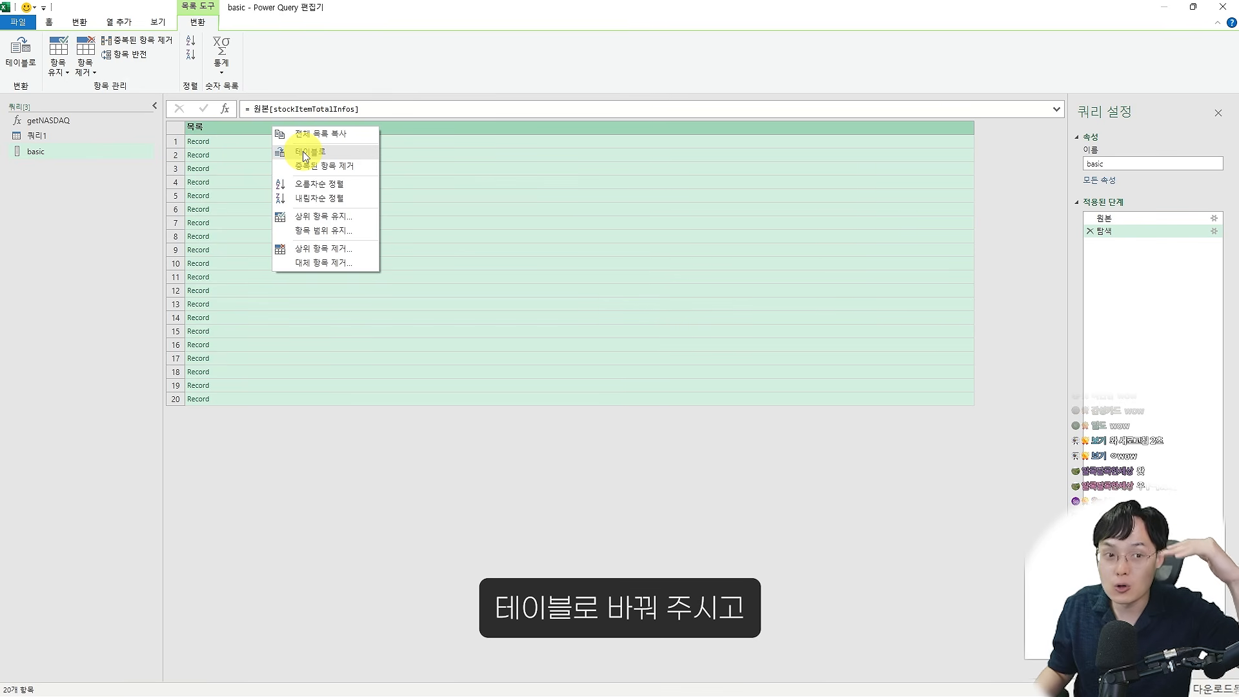
left_click(304, 153)
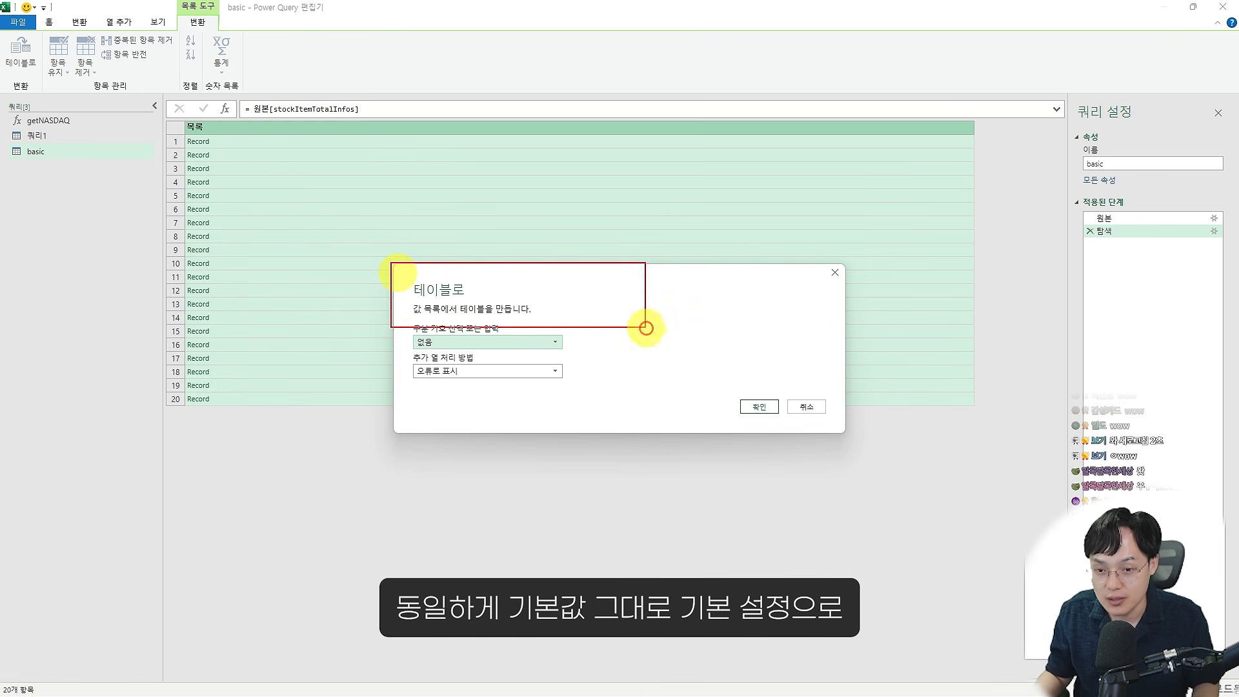
left_click(759, 408)
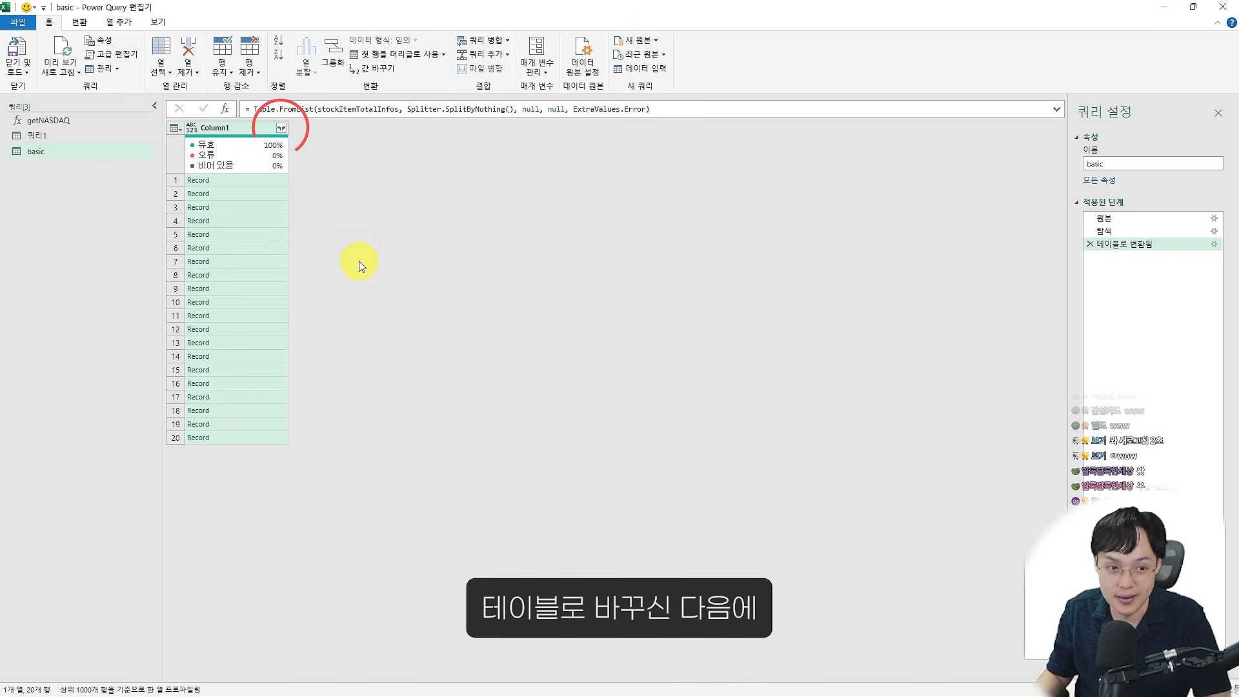
Expand Column1 into code, key, value and compareToPreviousPrice without using the original column name as prefix
left_click(281, 130)
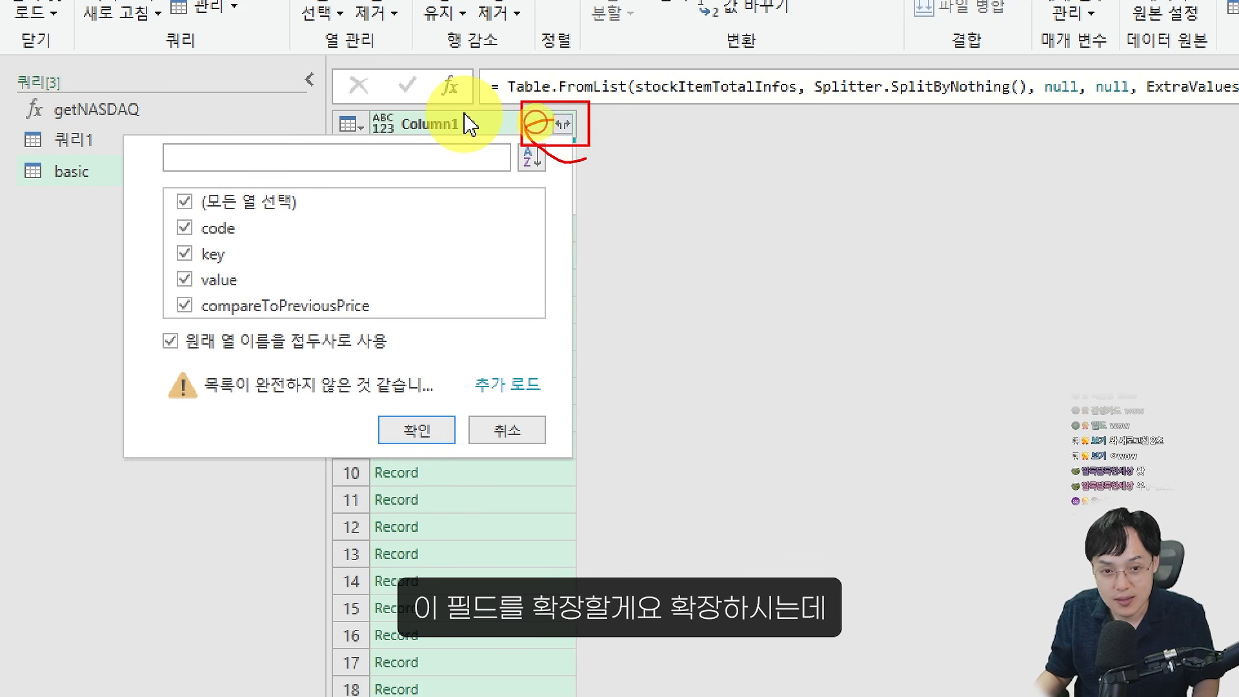
left_click_drag(544, 122, 579, 130)
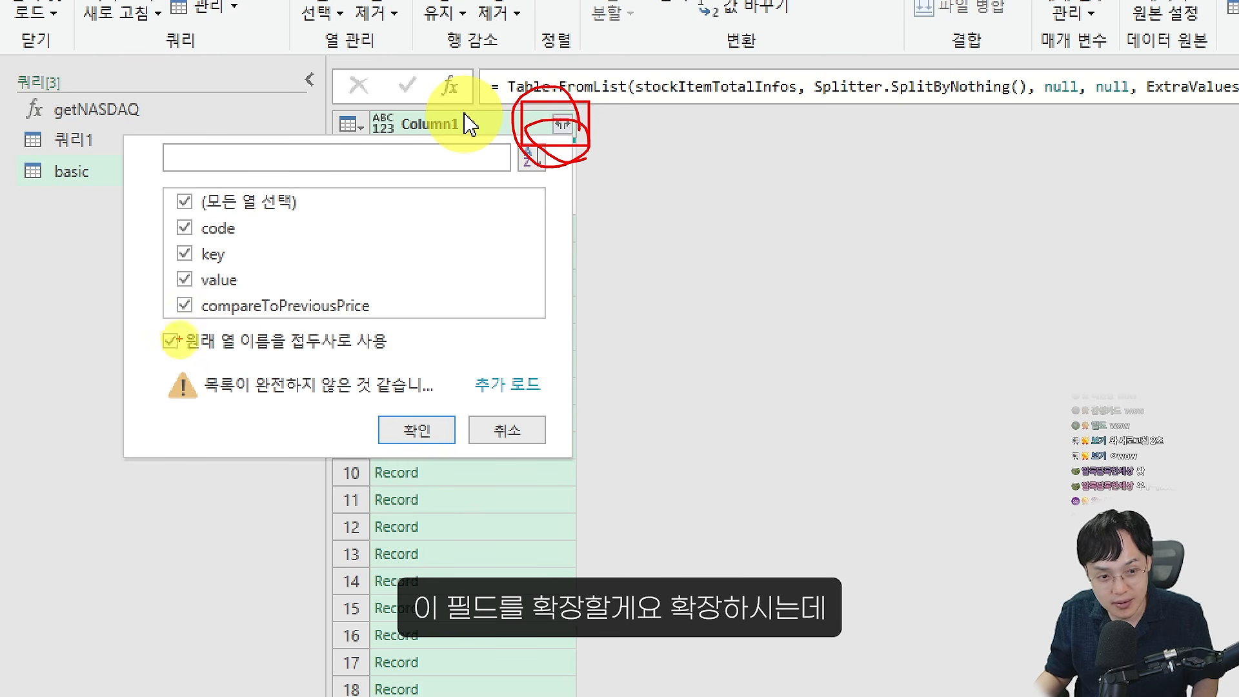
left_click_drag(153, 320, 404, 365)
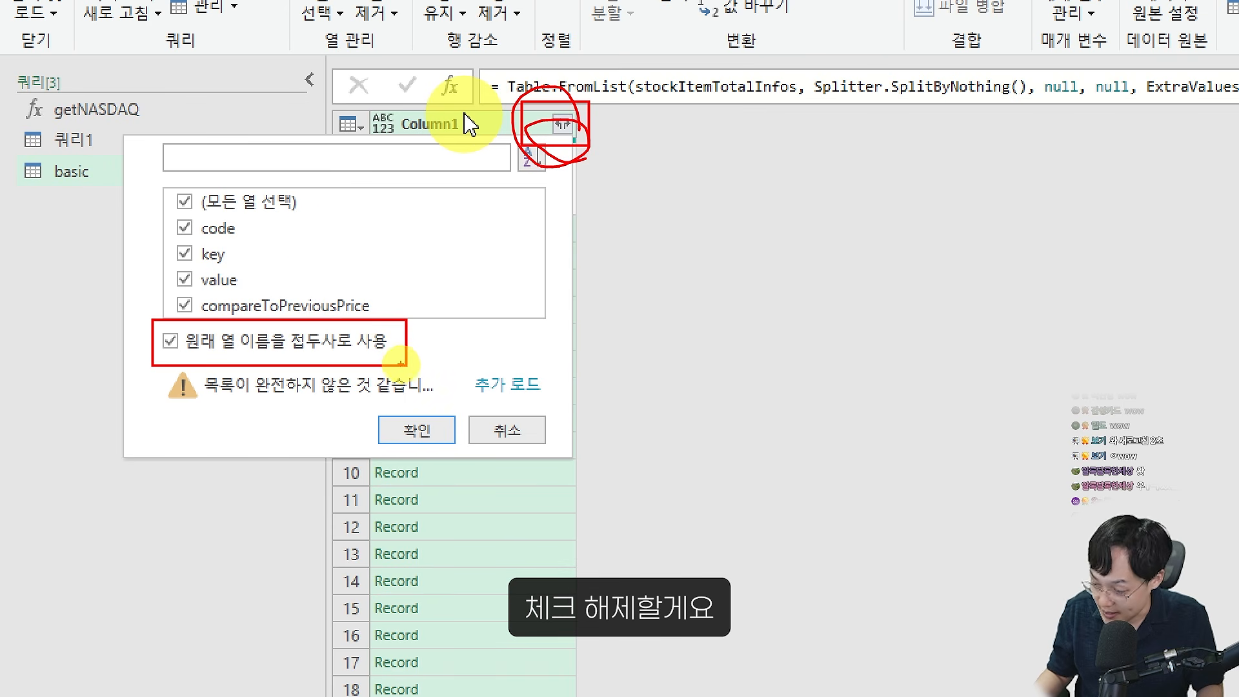
key("Escape")
left_click(172, 342)
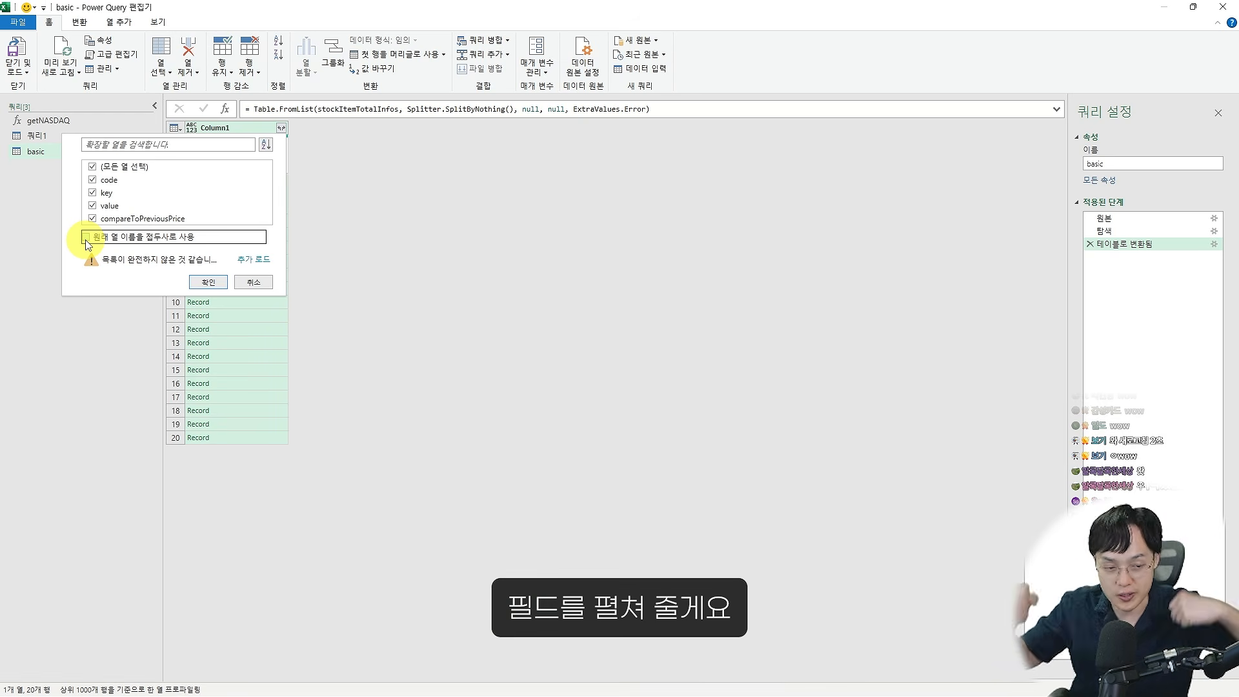
left_click(206, 281)
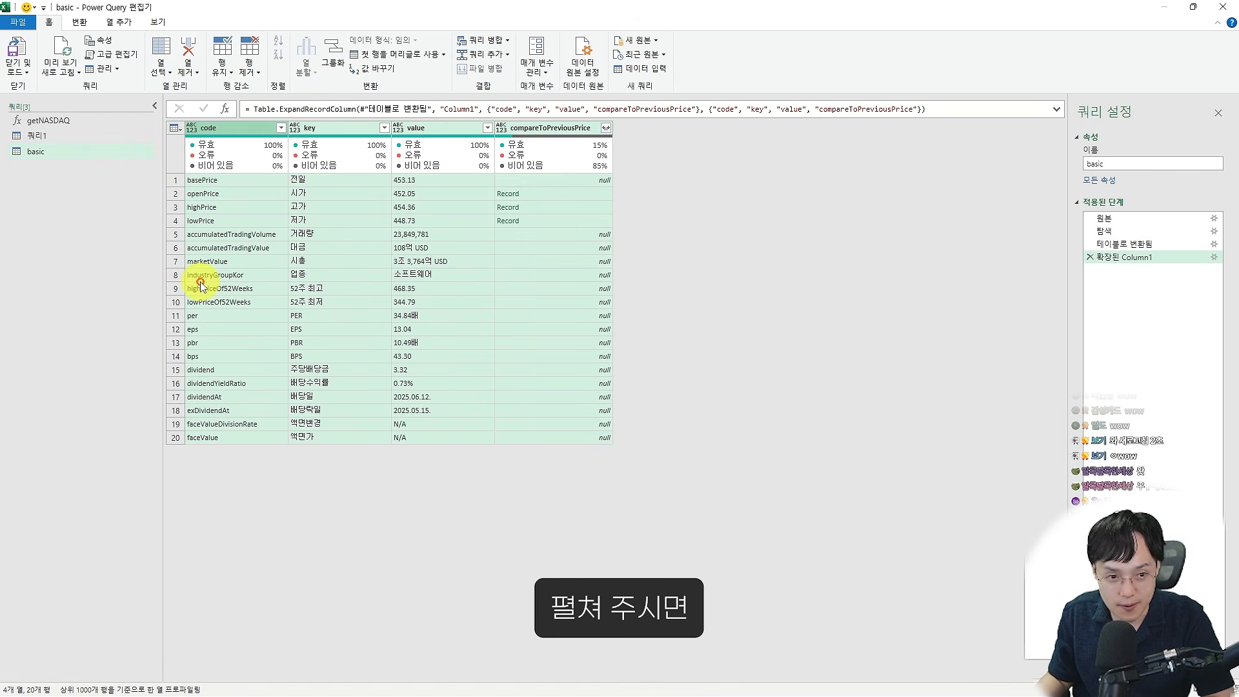
Examine the expanded rows, especially PER, EPS, PBR, BPS and the dividend yield
left_click(363, 236)
left_click_drag(234, 186, 617, 443)
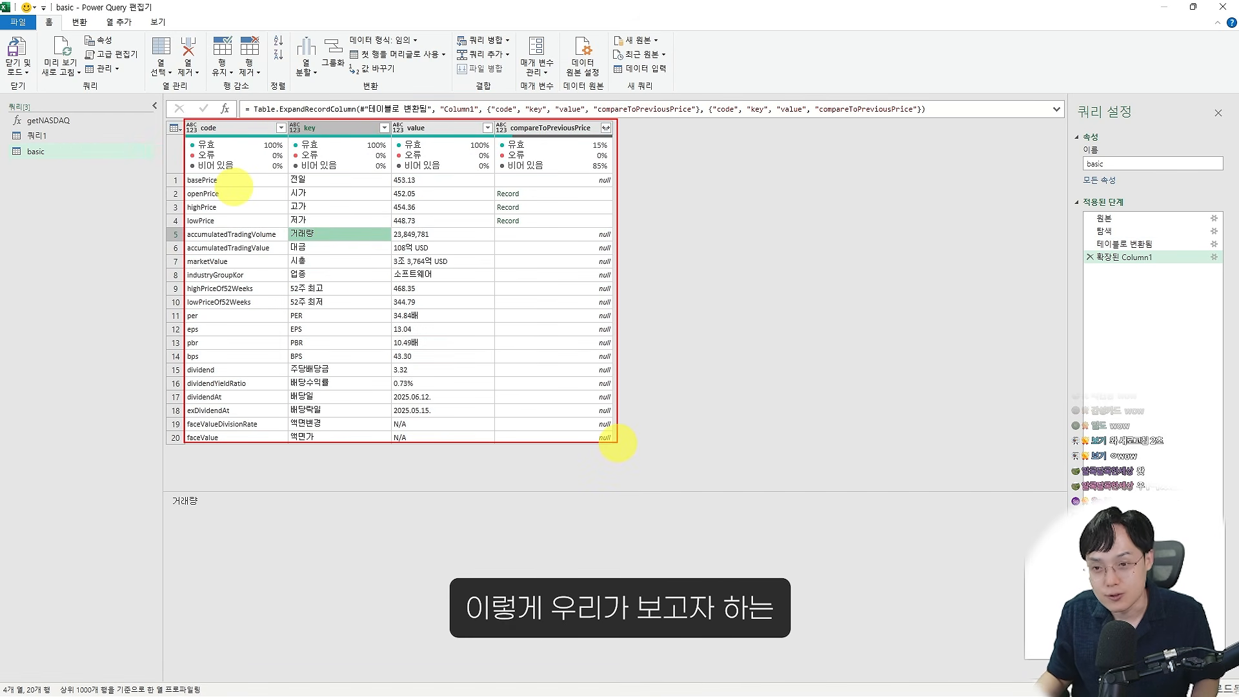
key("Escape")
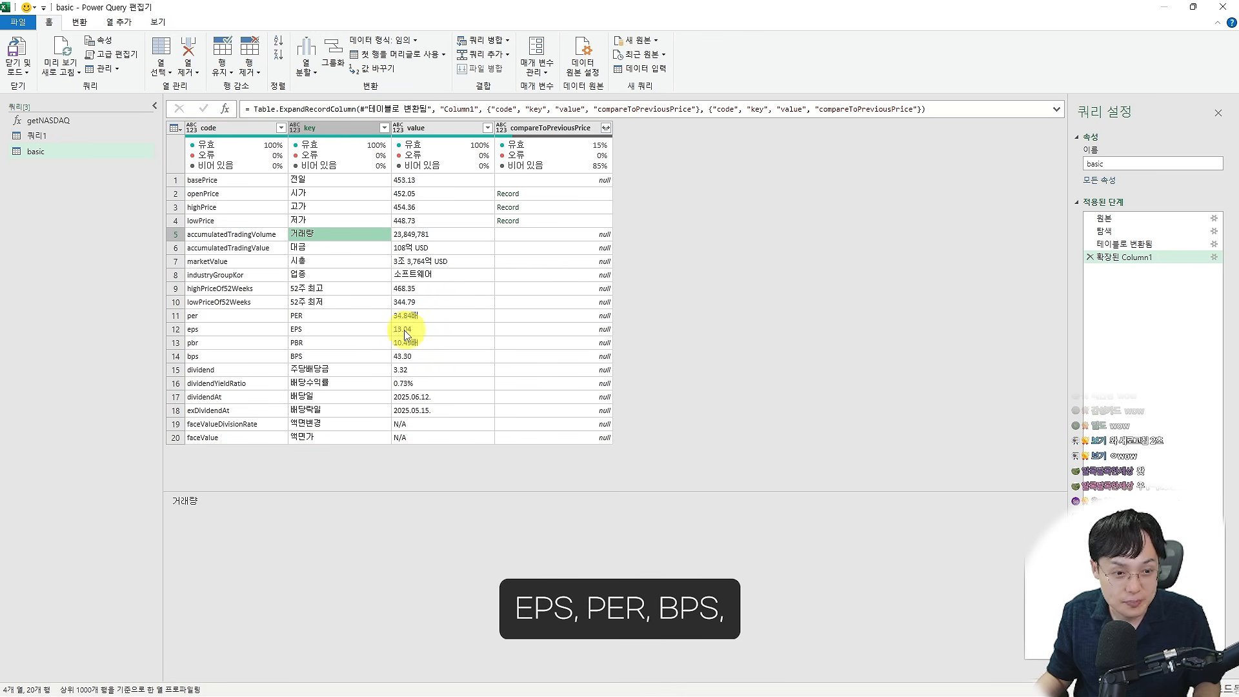
key("ctrl+2")
mouse_move(314, 330)
left_mouse_down()
mouse_move(387, 376)
mouse_move(418, 377)
mouse_move(405, 365)
left_mouse_up()
left_click_drag(286, 380, 492, 394)
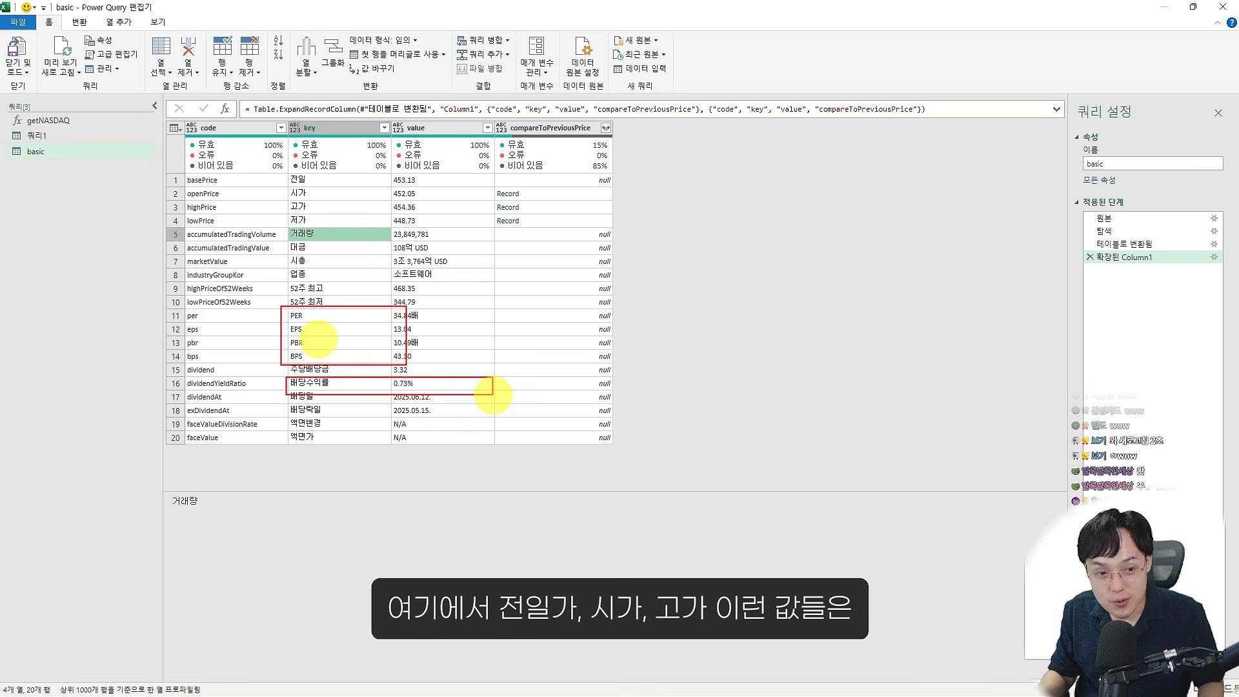
key("Escape")
Compare the price rows of the basic query with the columns already loaded in 쿼리1, and return to the basic query
key("ctrl+2")
mouse_move(293, 163)
left_mouse_down()
mouse_move(415, 227)
mouse_move(394, 194)
mouse_move(419, 206)
mouse_move(374, 239)
left_mouse_up()
key("Escape")
left_click(93, 135)
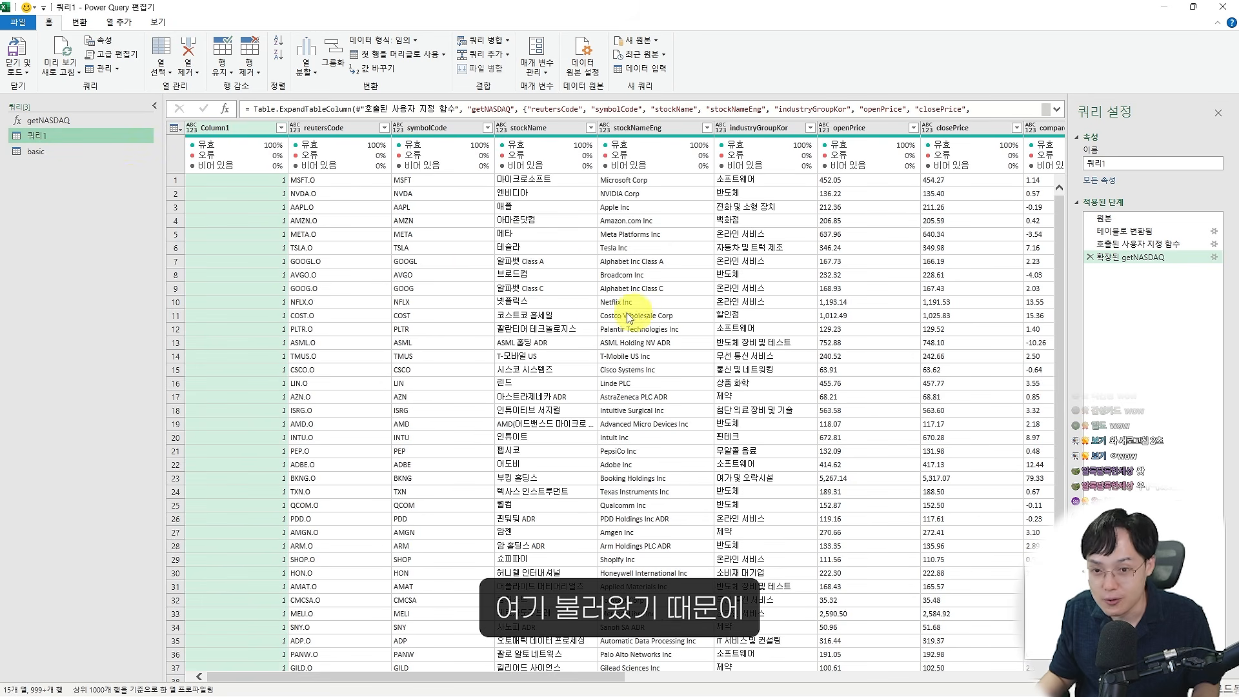
left_click(111, 152)
key("ctrl+2")
left_click_drag(249, 157, 605, 263)
left_click_drag(530, 139, 231, 277)
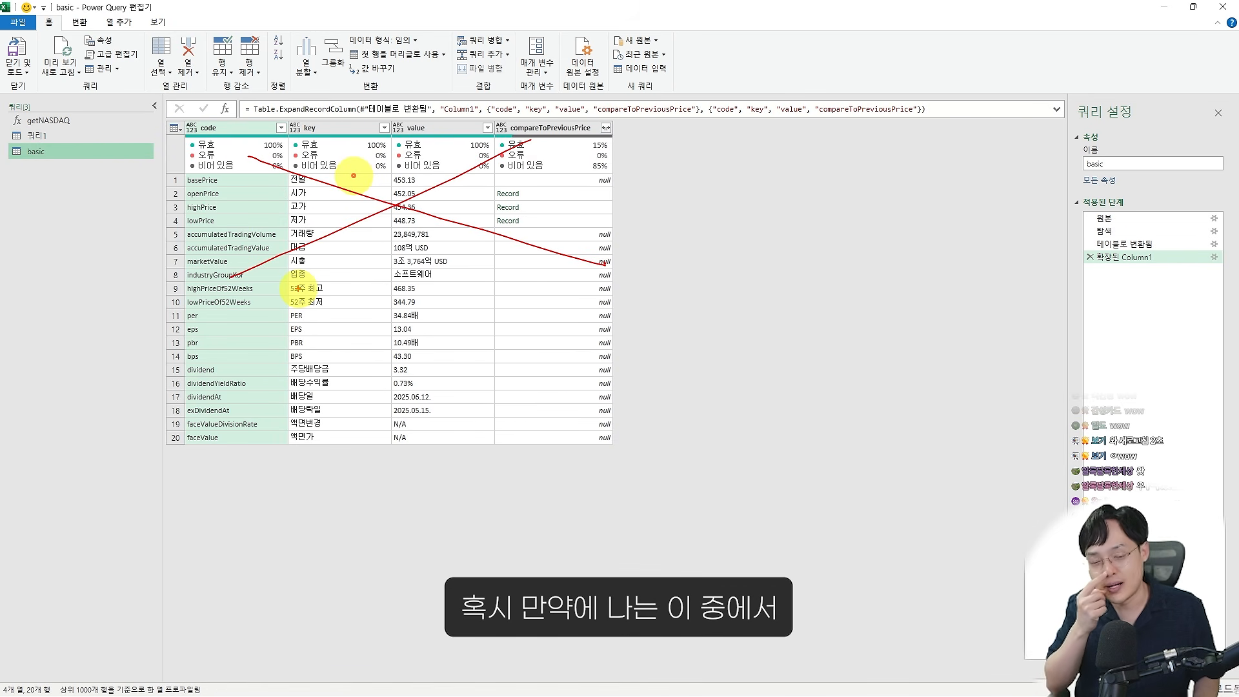
key("Escape")
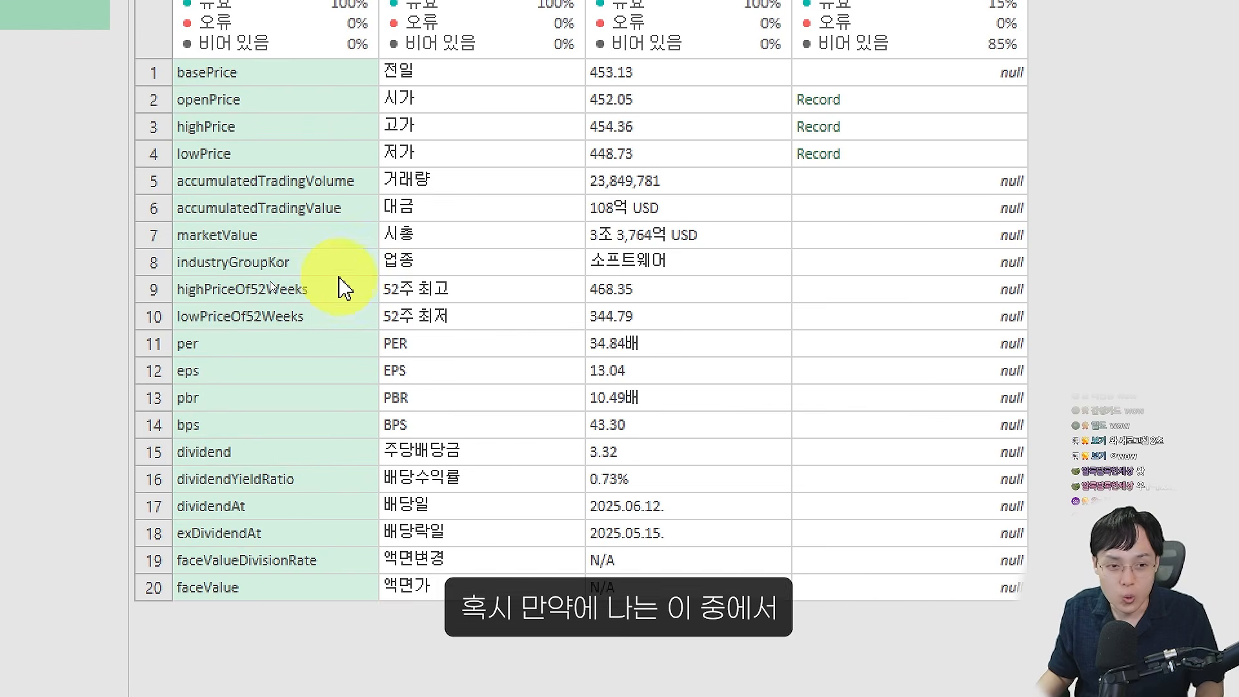
Review the 52-week high and low rows against the PER, EPS, PBR and BPS rows to decide which to keep
mouse_move(225, 271)
left_mouse_down()
mouse_move(555, 339)
mouse_move(661, 336)
left_mouse_up()
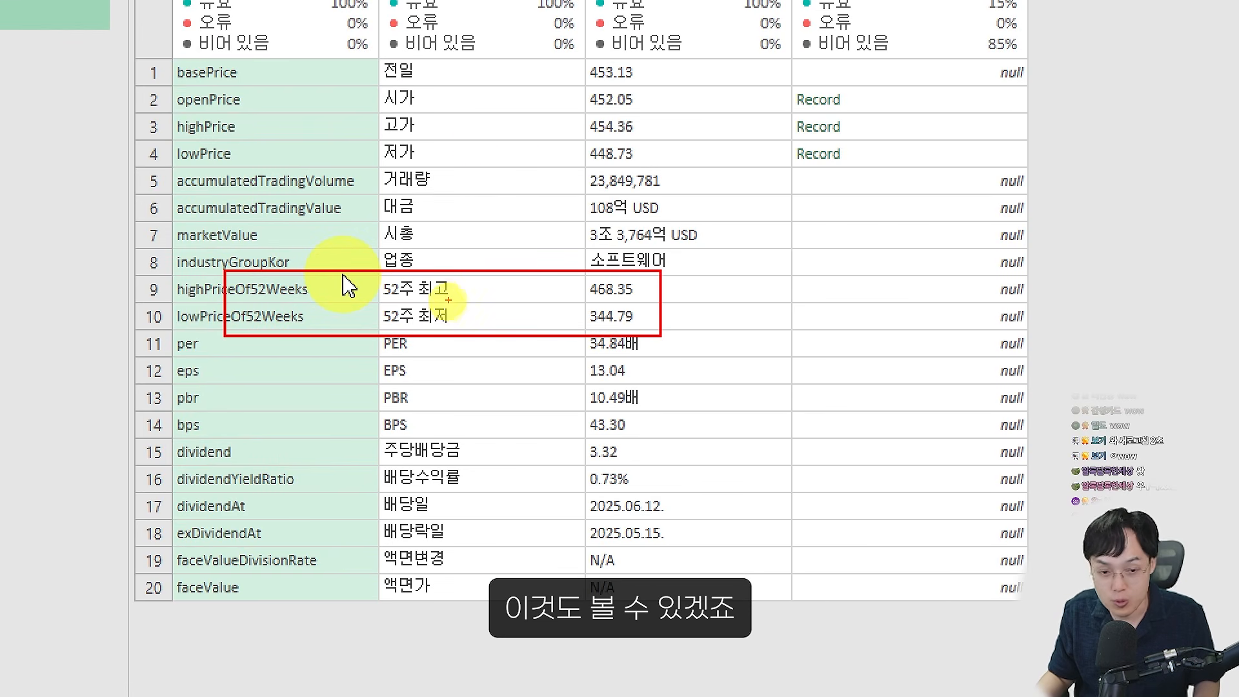
left_click_drag(505, 231, 455, 302)
left_click_drag(447, 243, 513, 310)
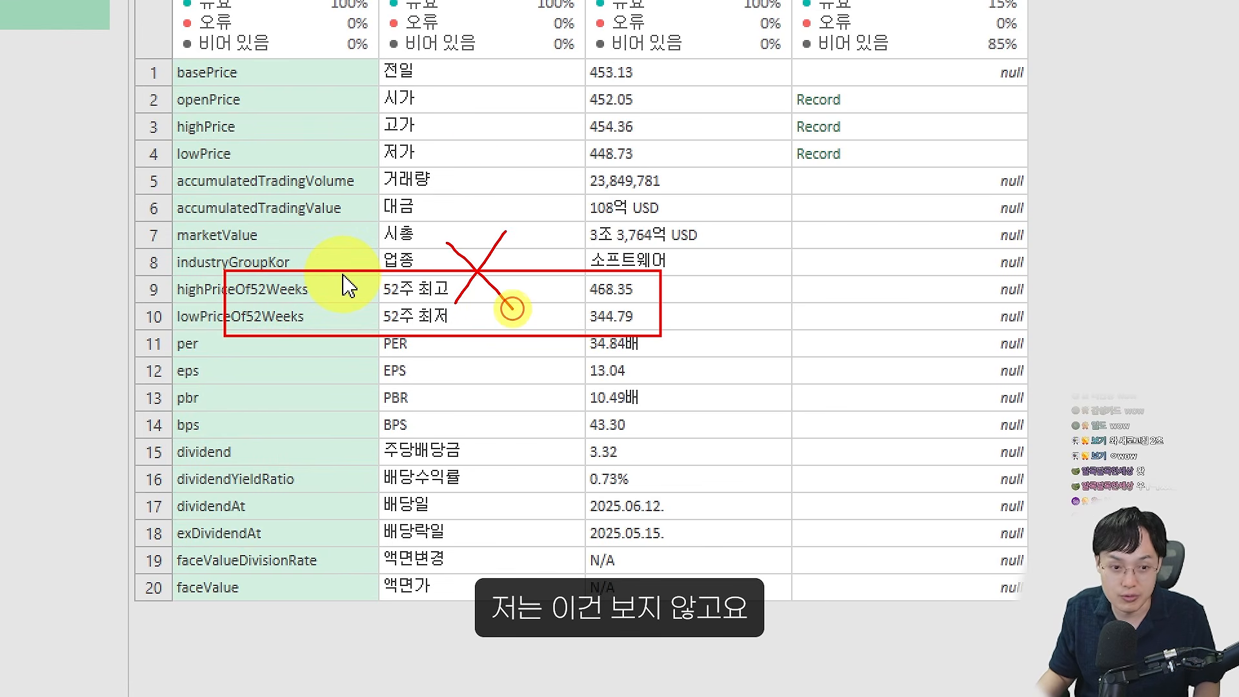
mouse_move(371, 331)
left_mouse_down()
mouse_move(406, 352)
mouse_move(434, 431)
left_mouse_up()
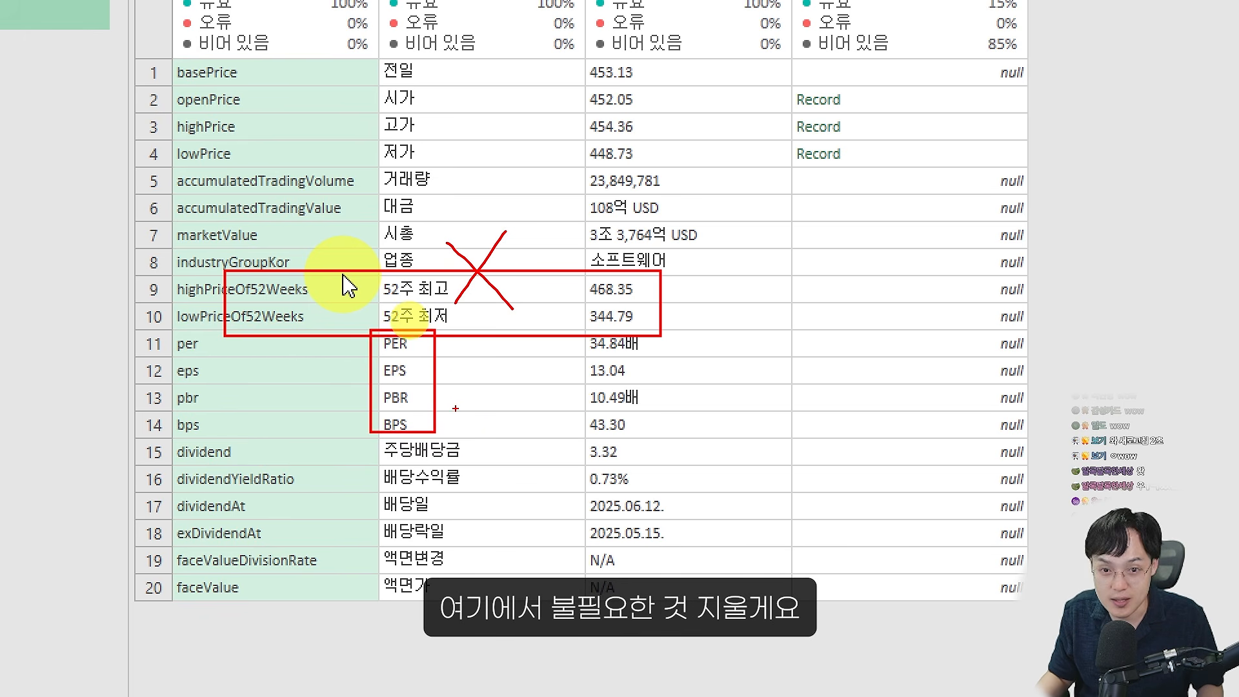
key("Escape")
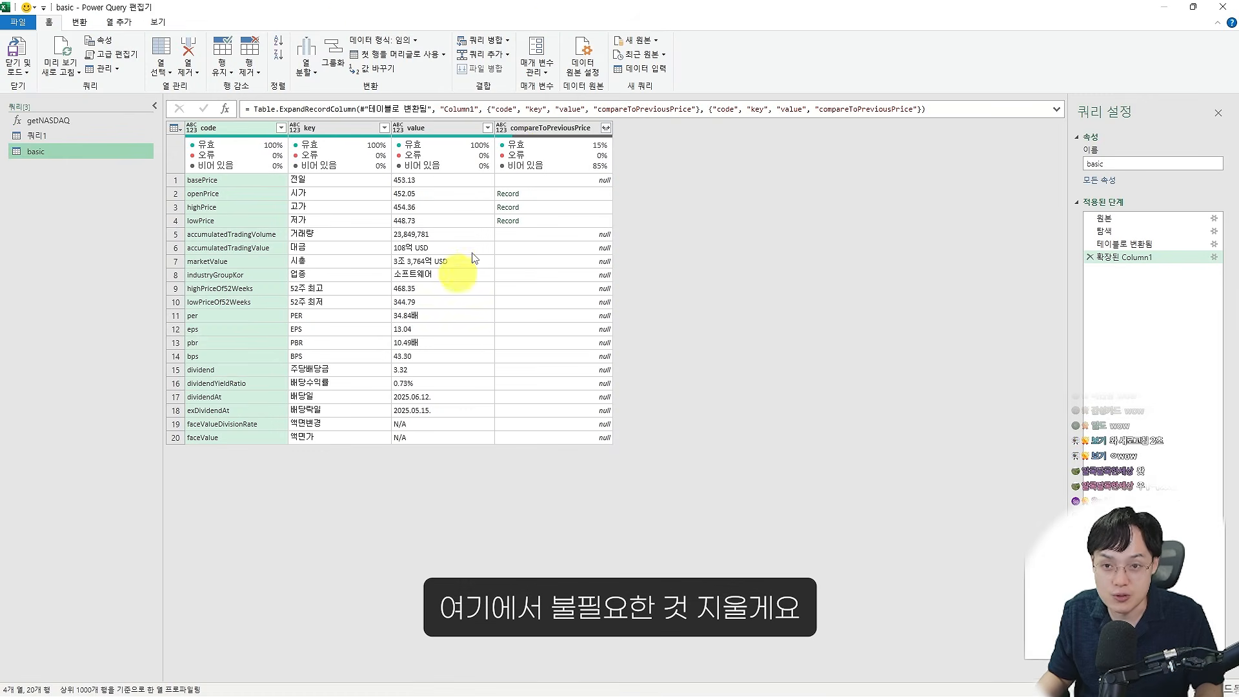
Remove the compareToPreviousPrice and code columns from the basic query
left_click(541, 129)
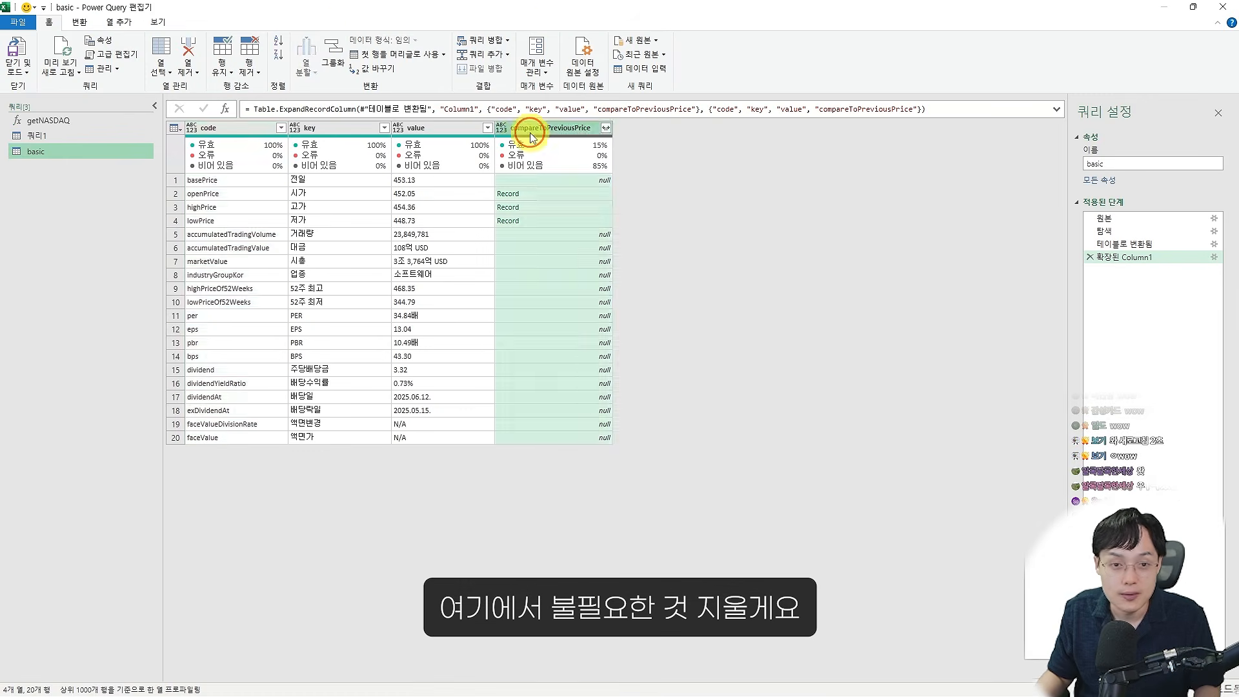
right_click(544, 124)
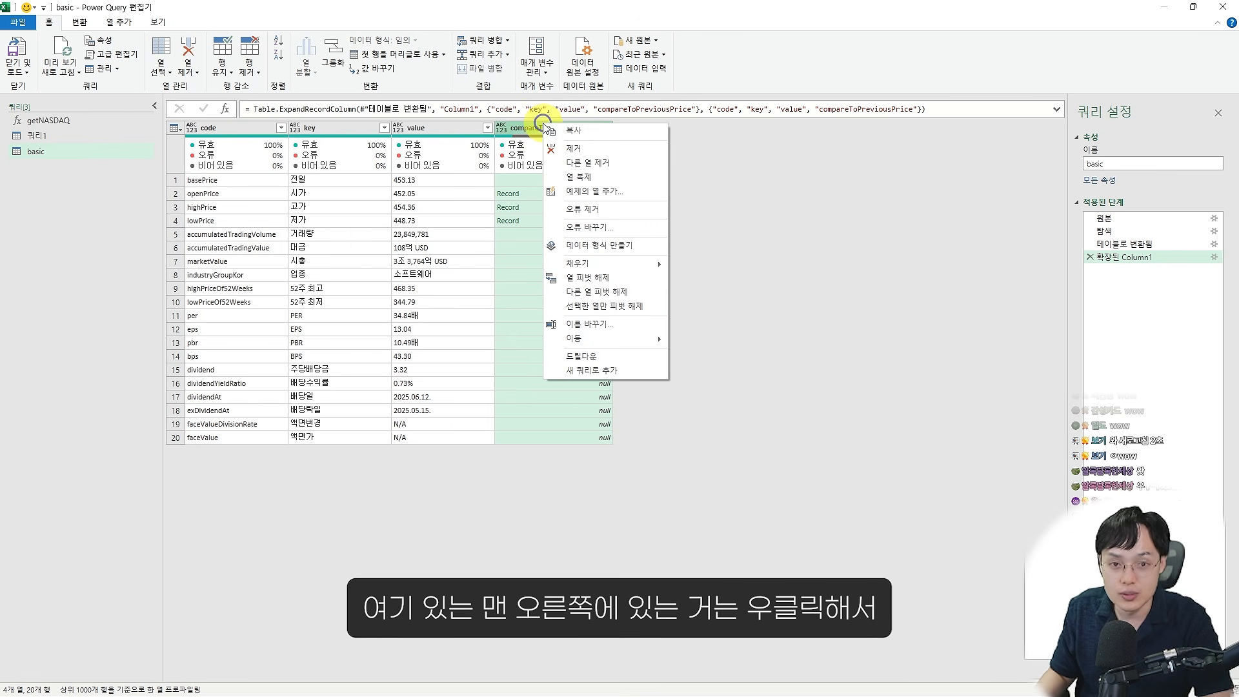
left_click(573, 151)
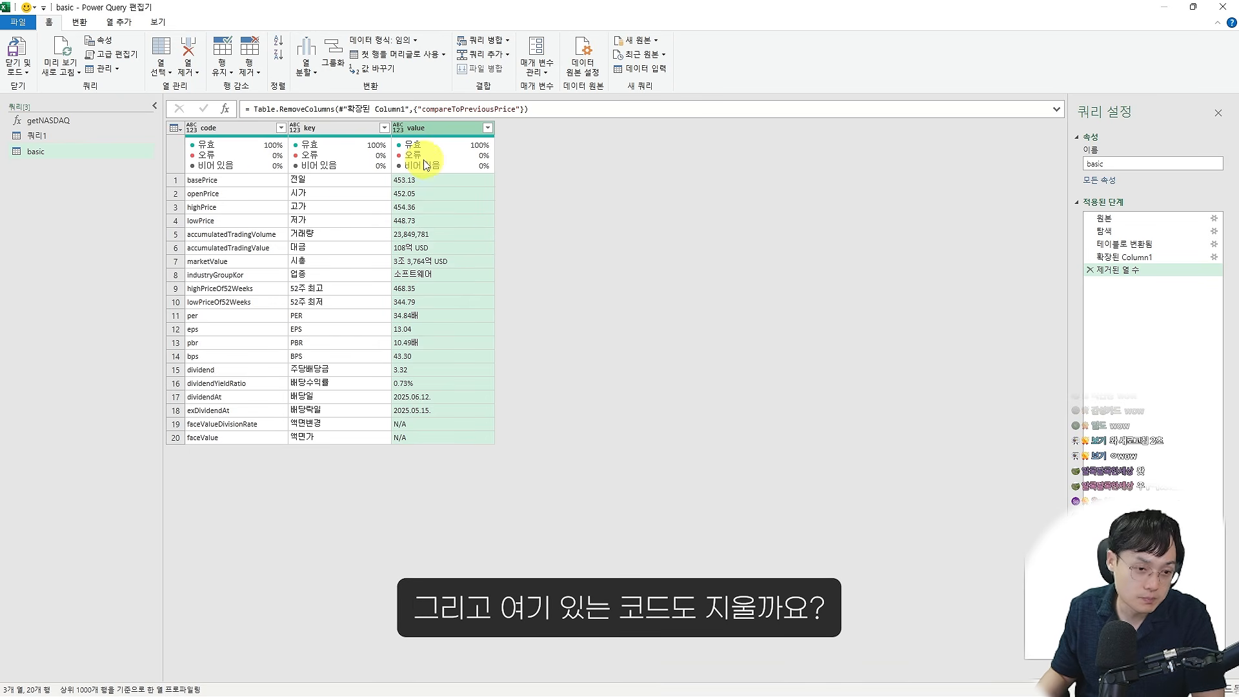
left_click(261, 134)
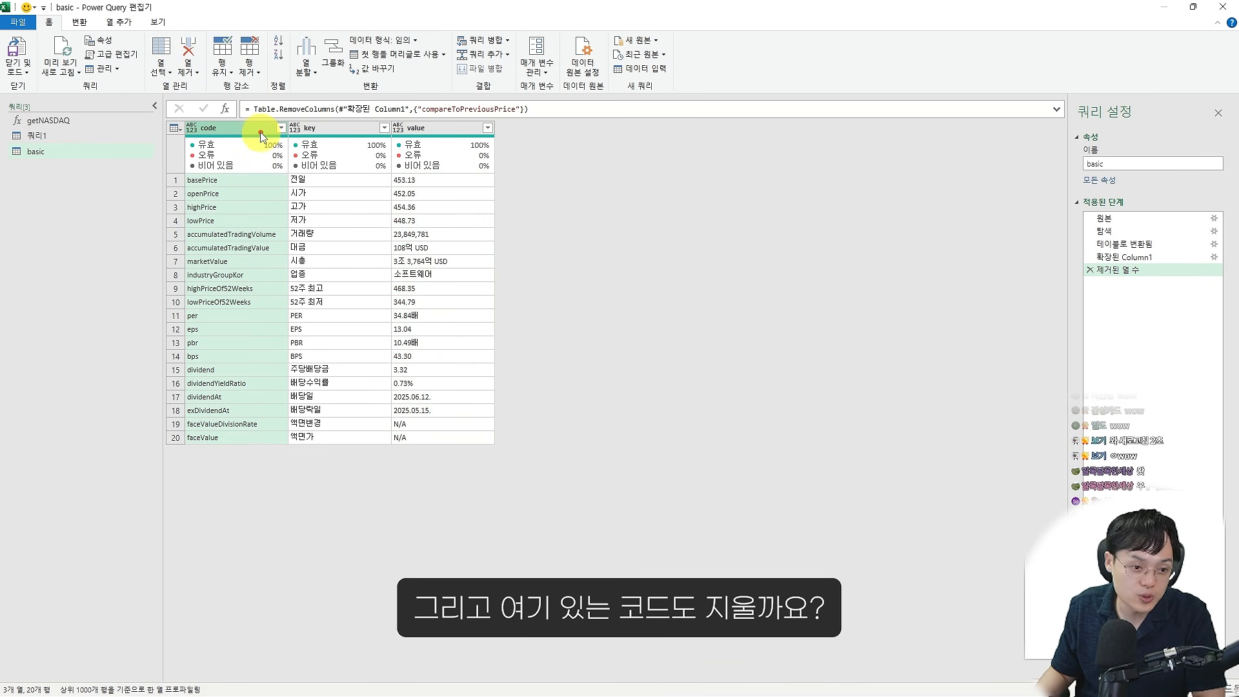
right_click(257, 130)
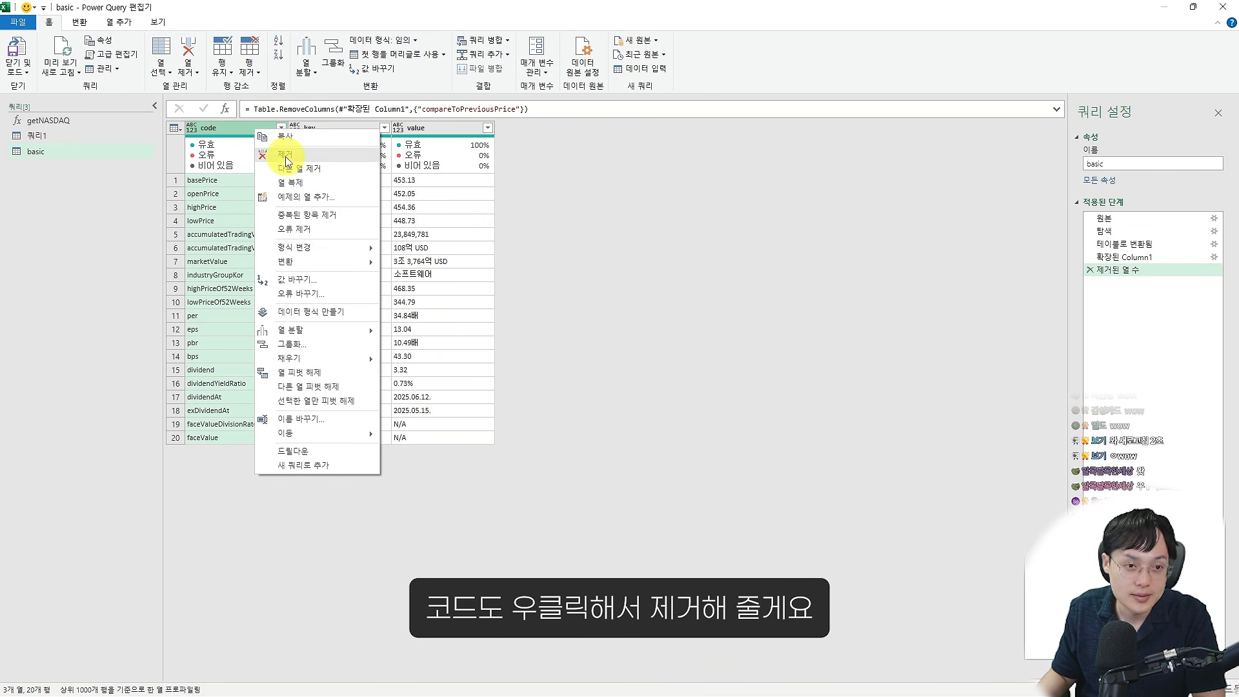
left_click(286, 159)
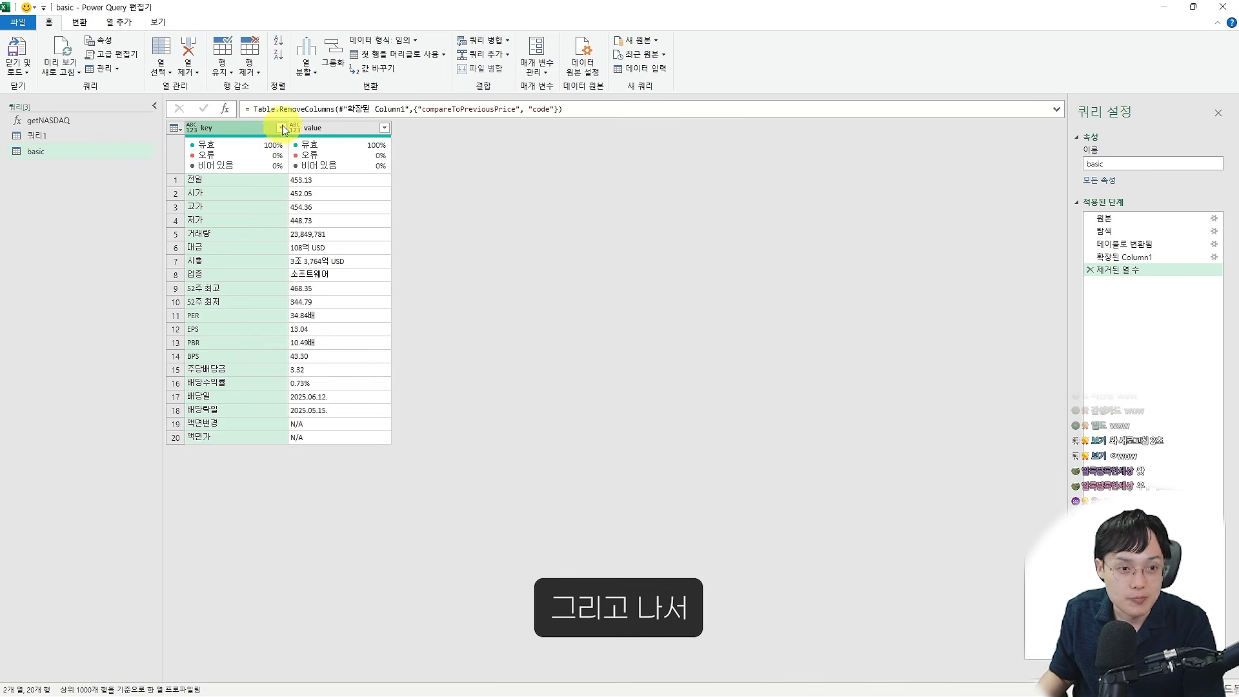
Filter the key column to keep only the BPS, EPS, PBR, PER and 배당수익률 rows
left_click(280, 128)
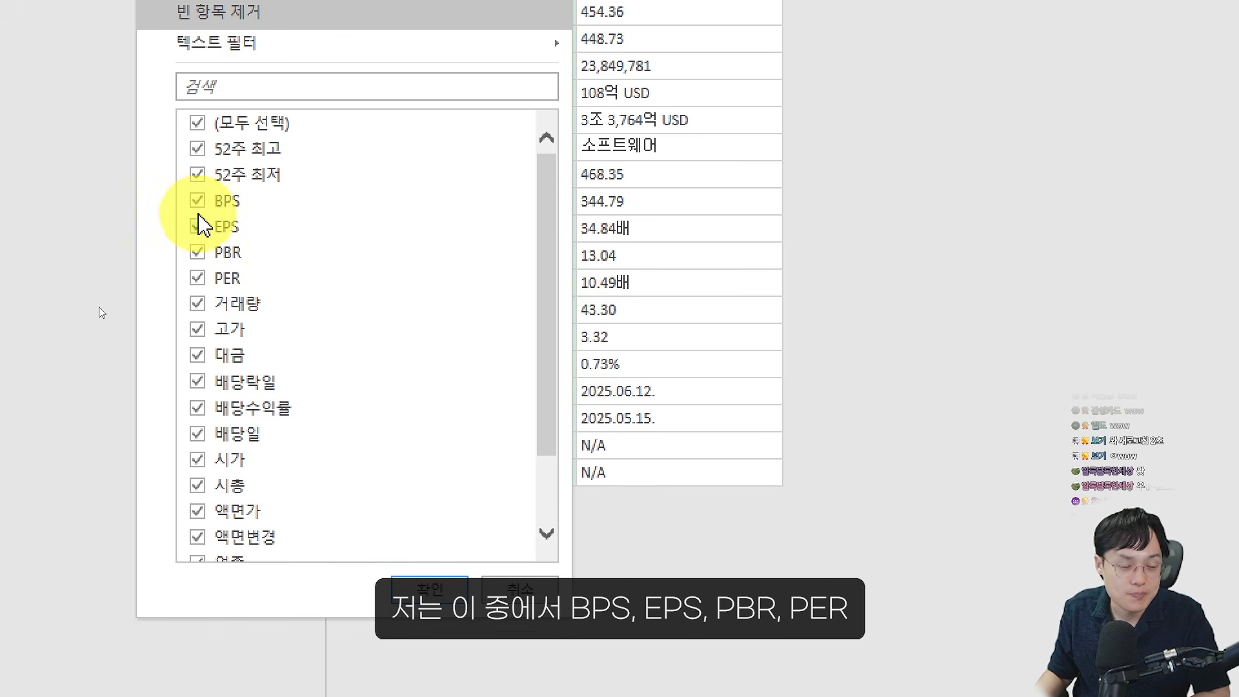
left_click(104, 262)
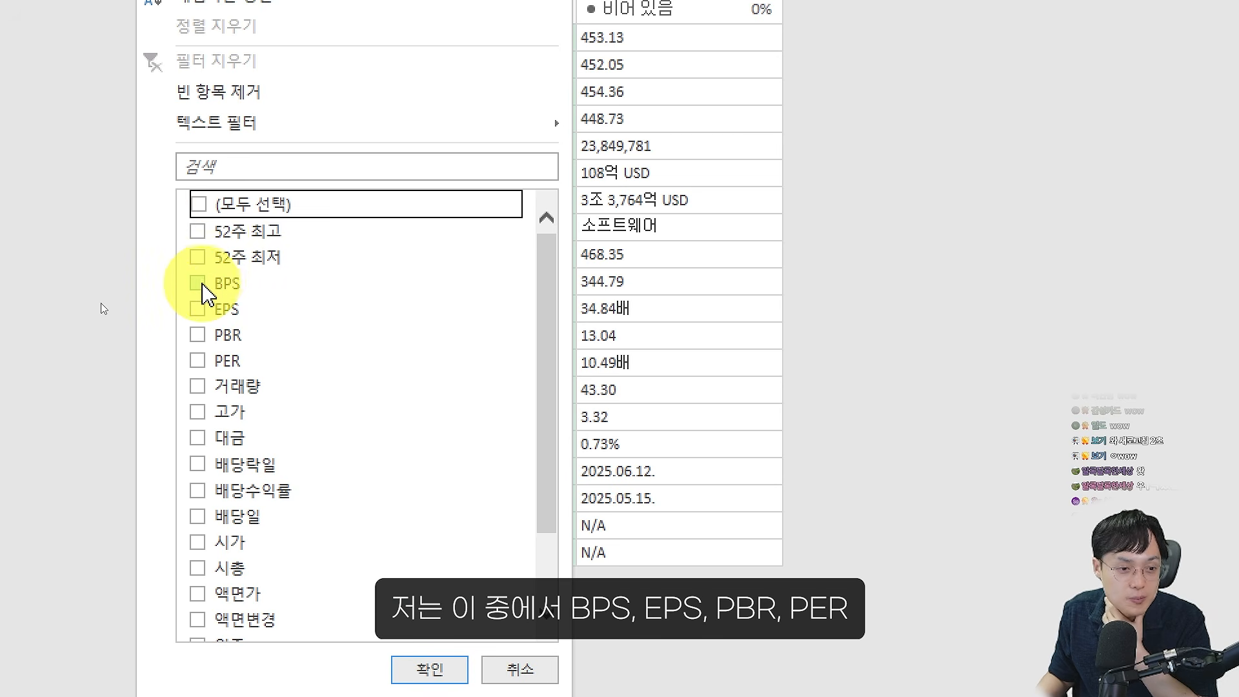
left_click(212, 281)
left_click(213, 308)
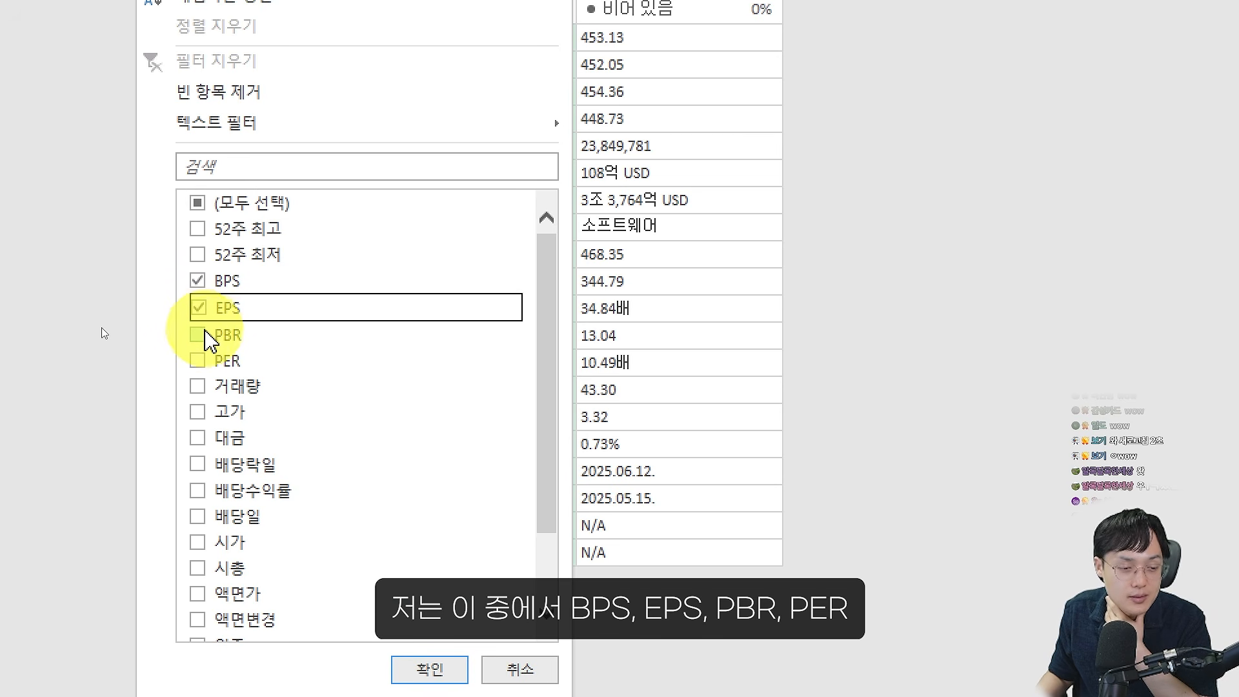
left_click(202, 334)
left_click(205, 363)
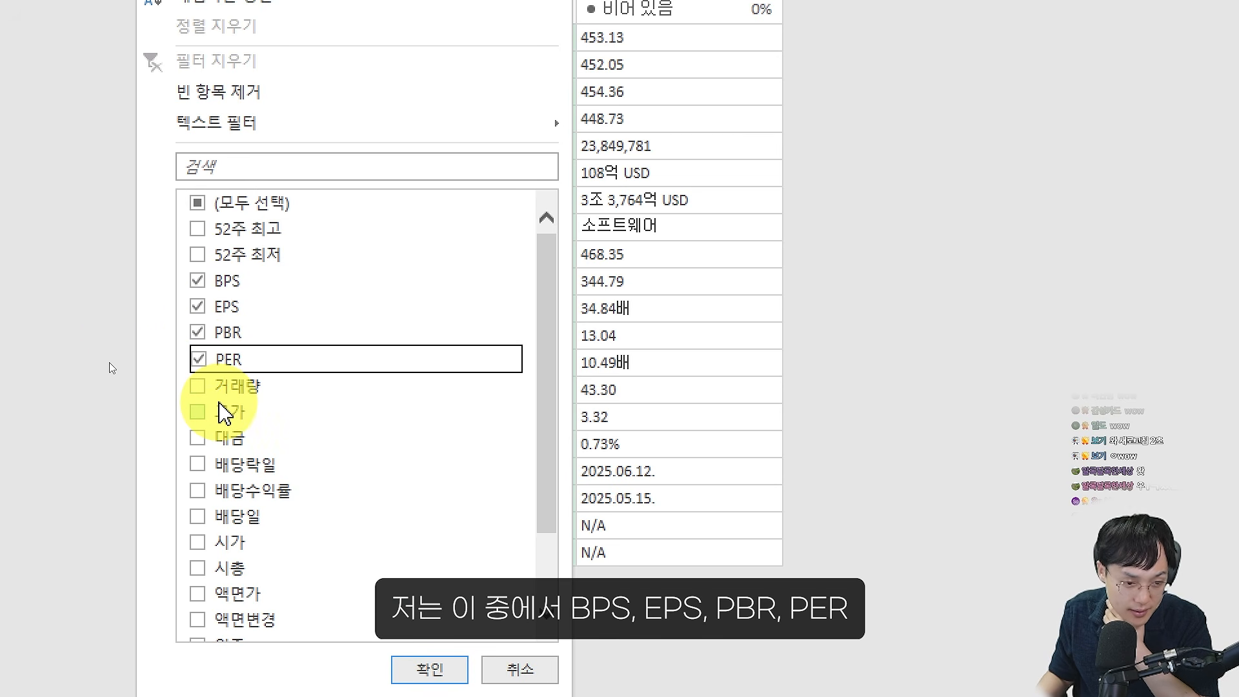
scroll(219, 413, "down", 1)
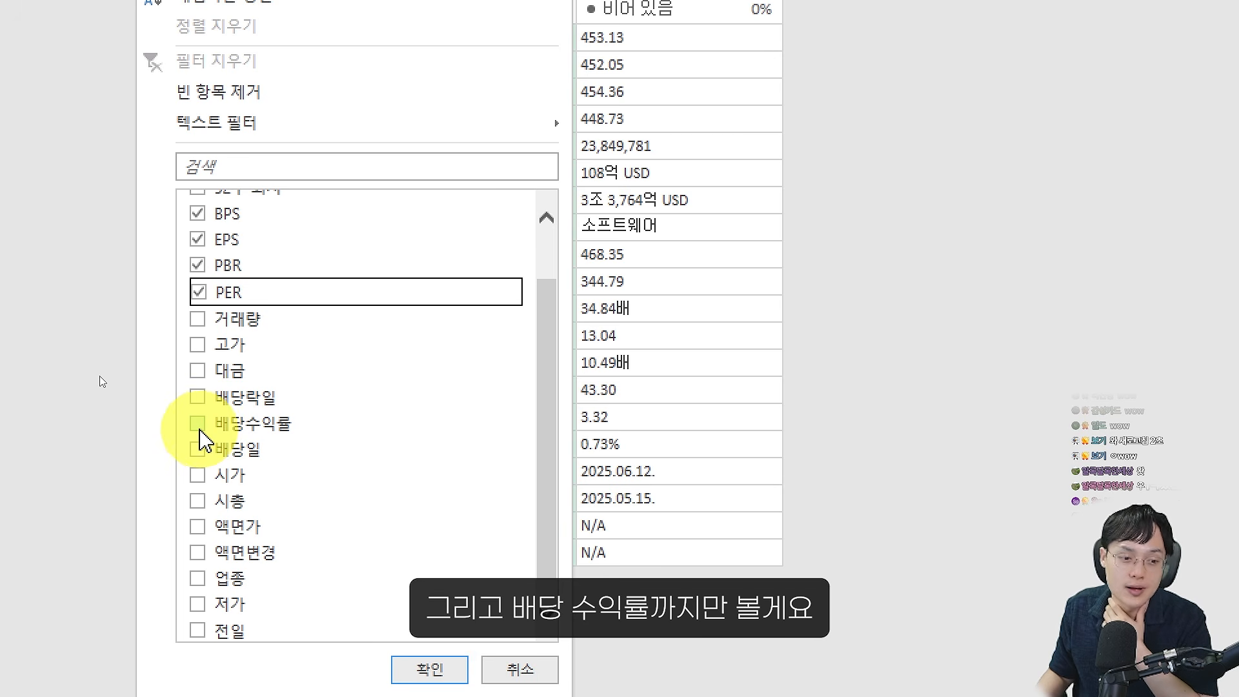
left_click(201, 426)
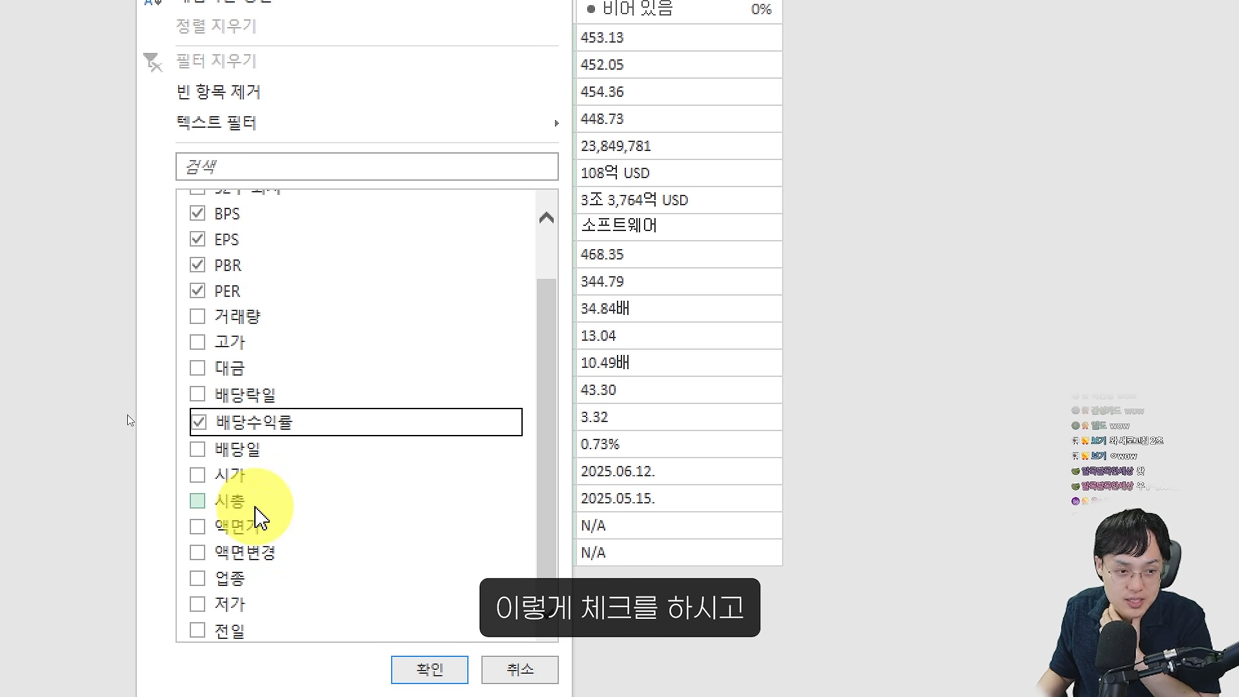
left_click(422, 669)
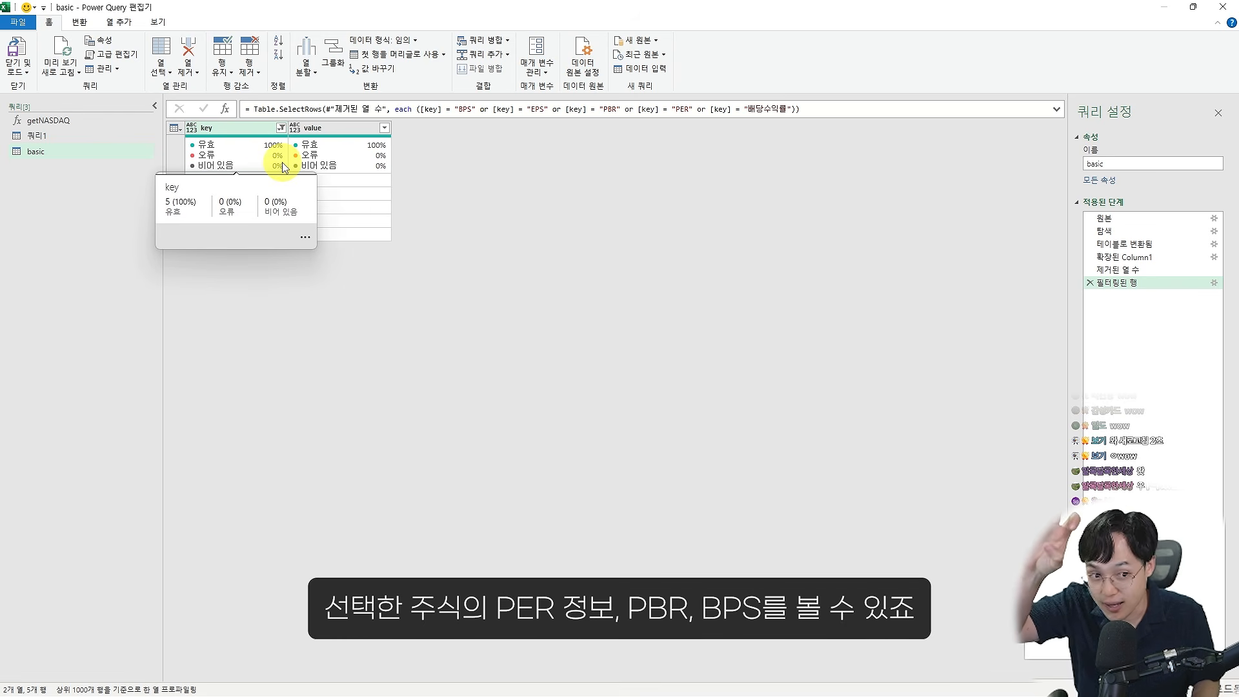
Check the PER, EPS, PBR and BPS values in the filtered basic query one by one
left_click(323, 181)
left_click(326, 194)
left_click(326, 210)
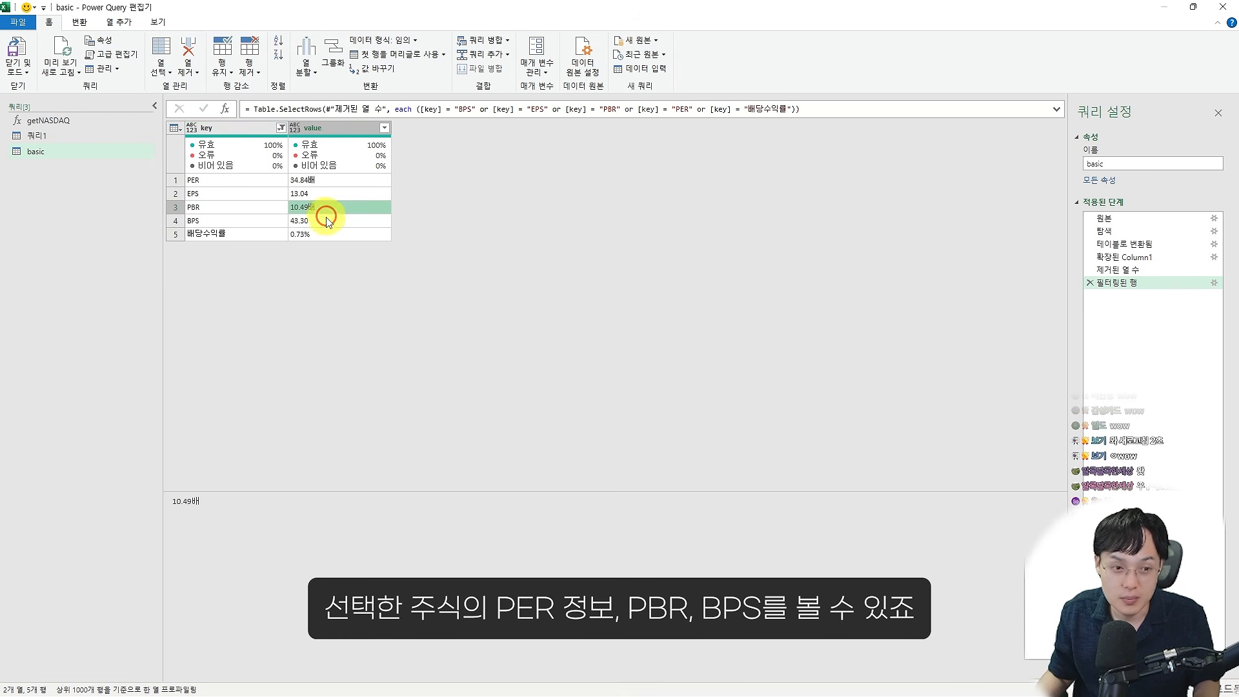
left_click(327, 222)
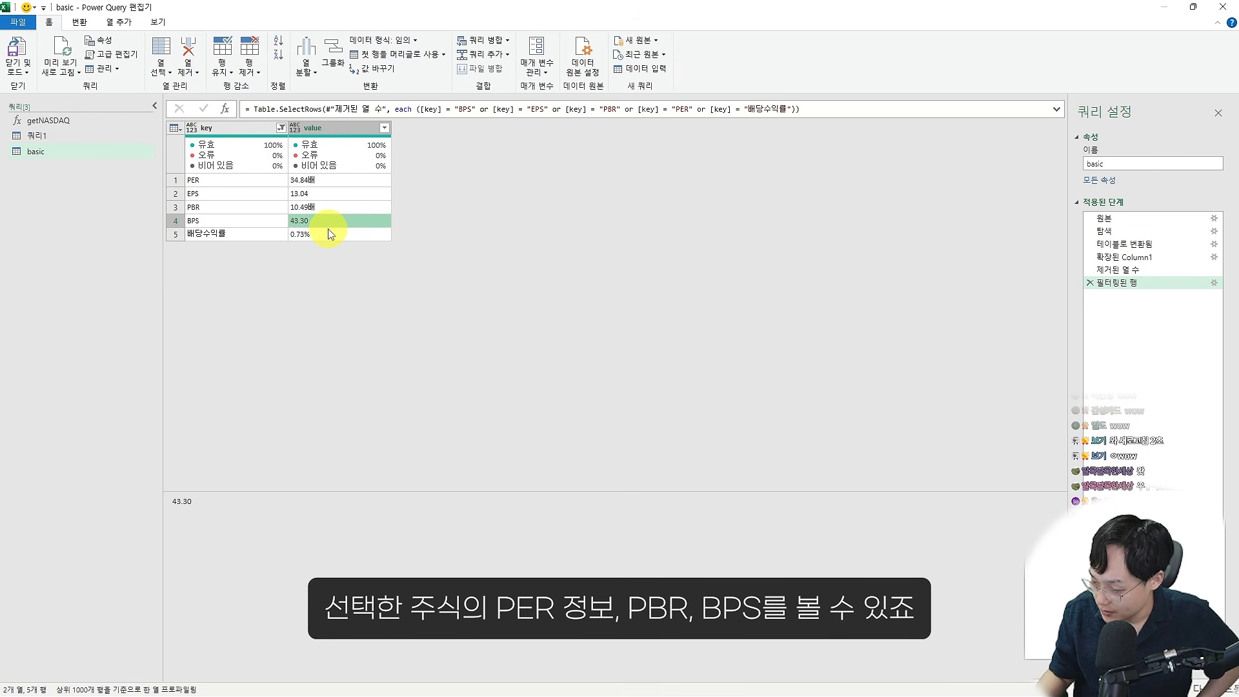
Change the stock code in the source step's API address to AVGO.O and show the filtered rows step again
left_click(1136, 217)
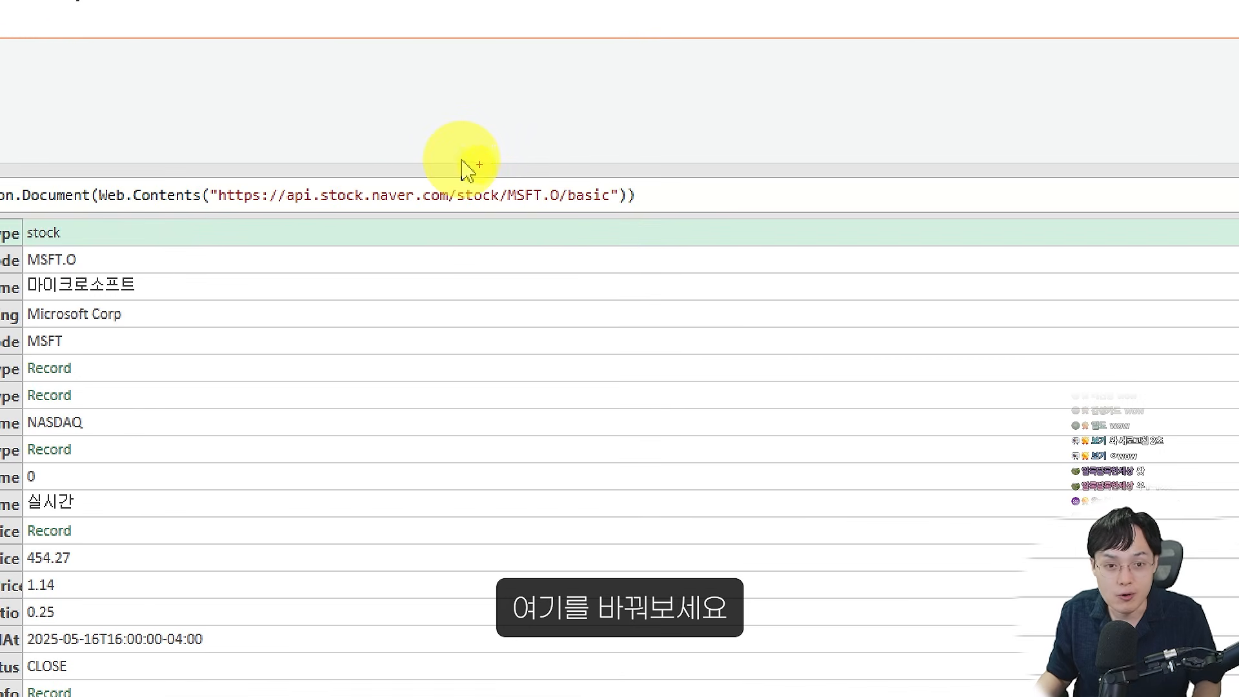
mouse_move(487, 166)
left_mouse_down()
mouse_move(587, 214)
mouse_move(526, 219)
left_mouse_up()
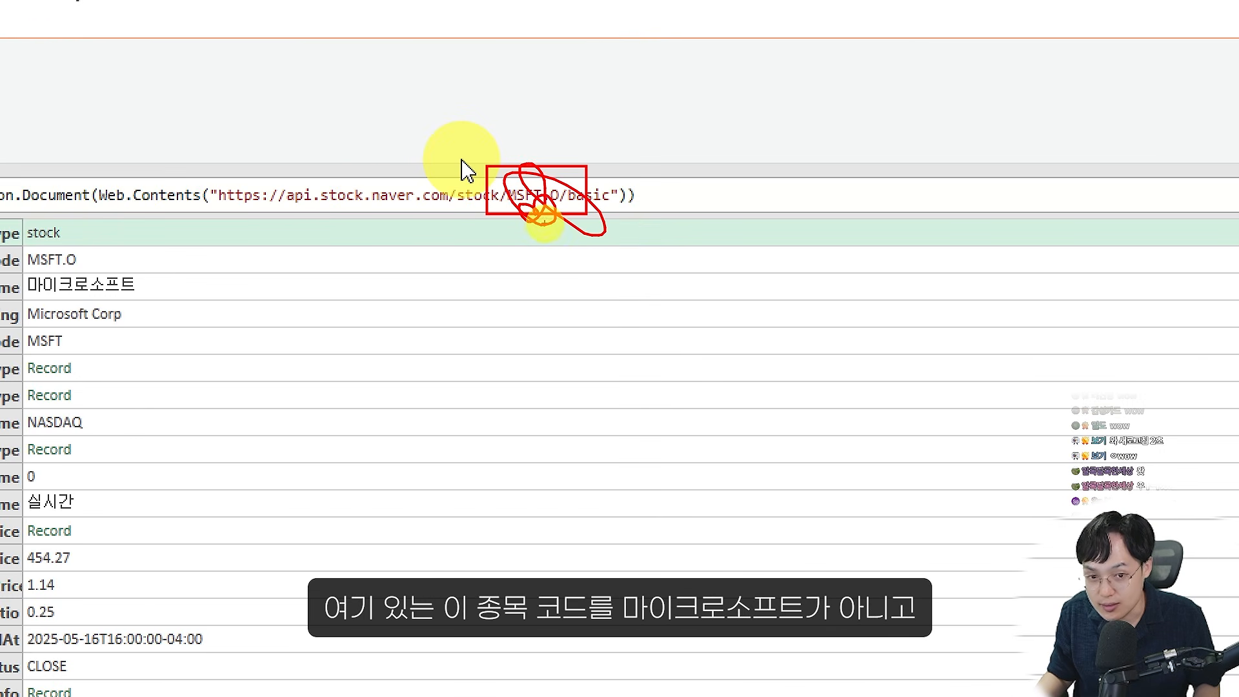
key("Escape")
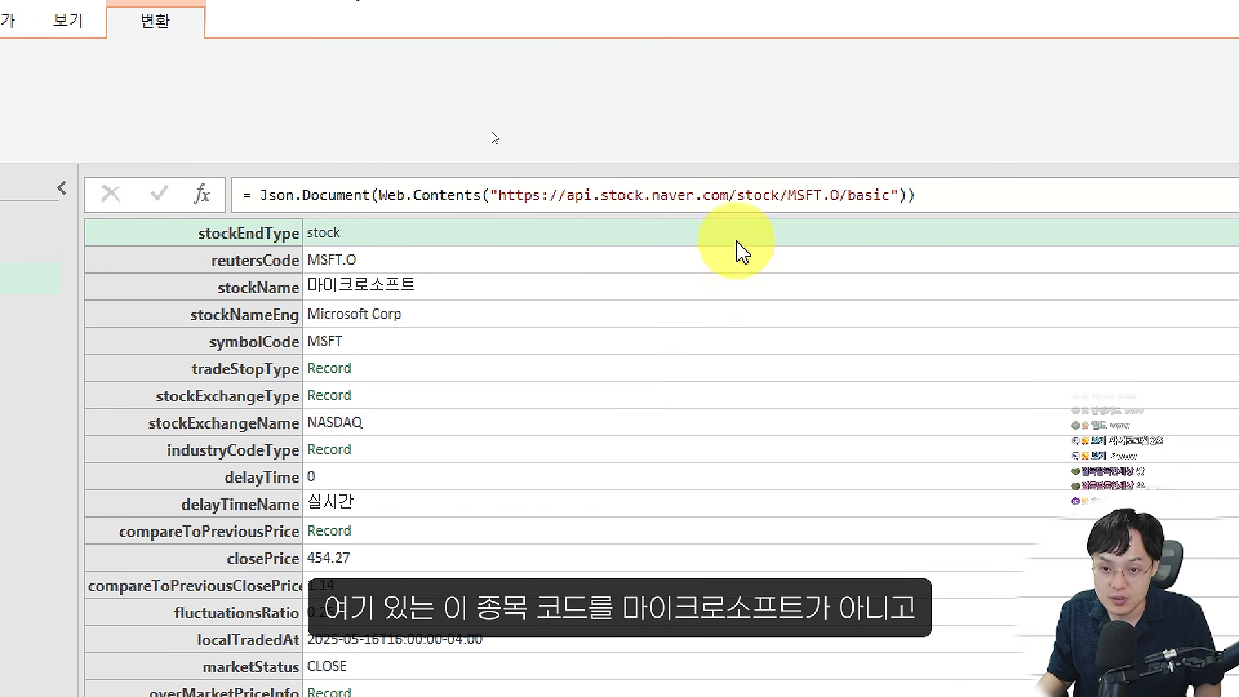
left_click(816, 195)
key("BackSpace")
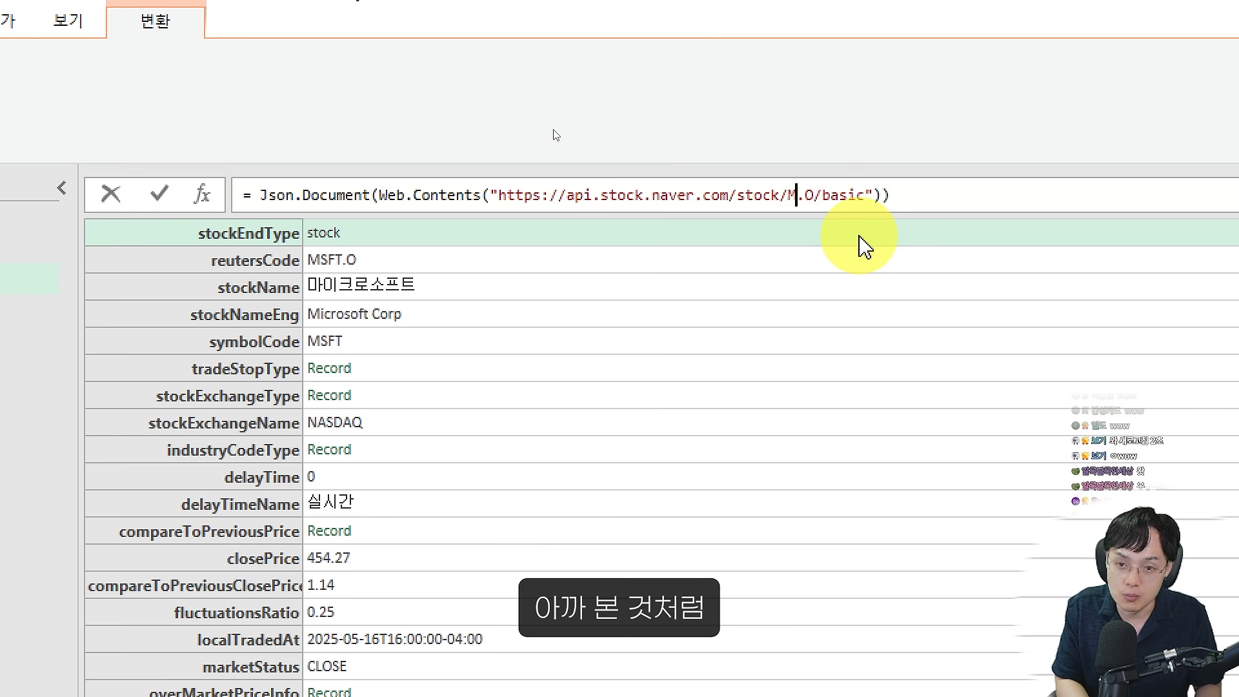
key("BackSpace")
type("AVGO")
key("Return")
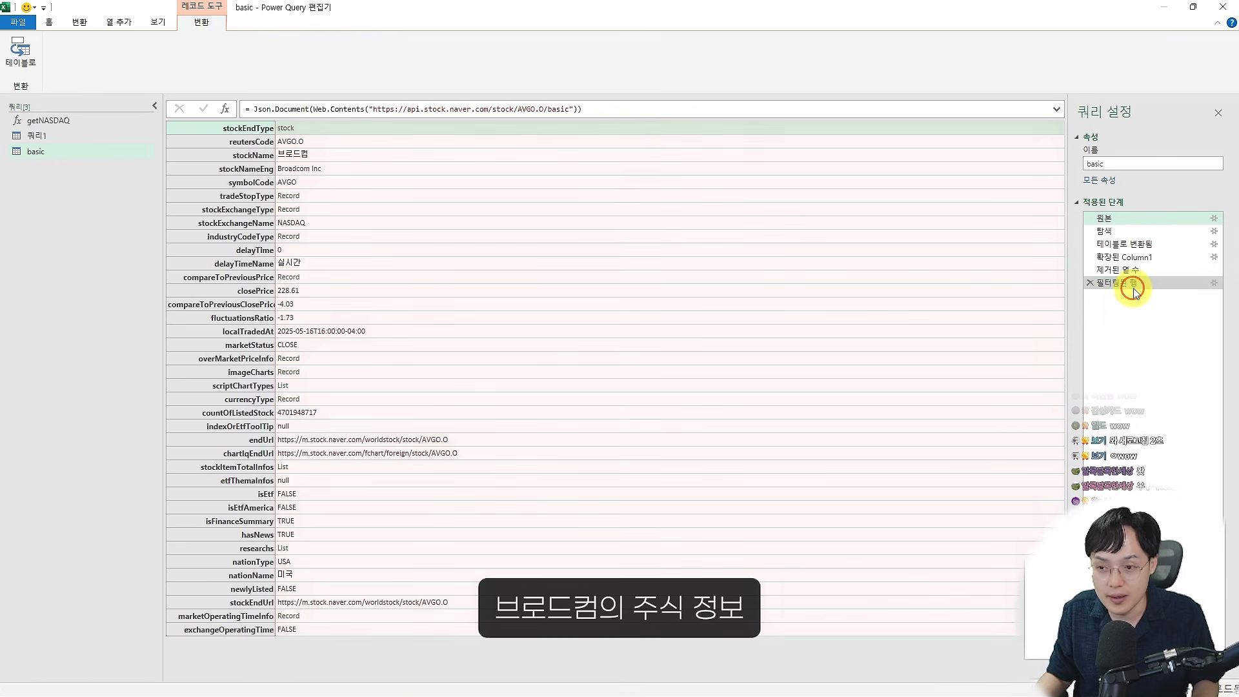
left_click(1134, 287)
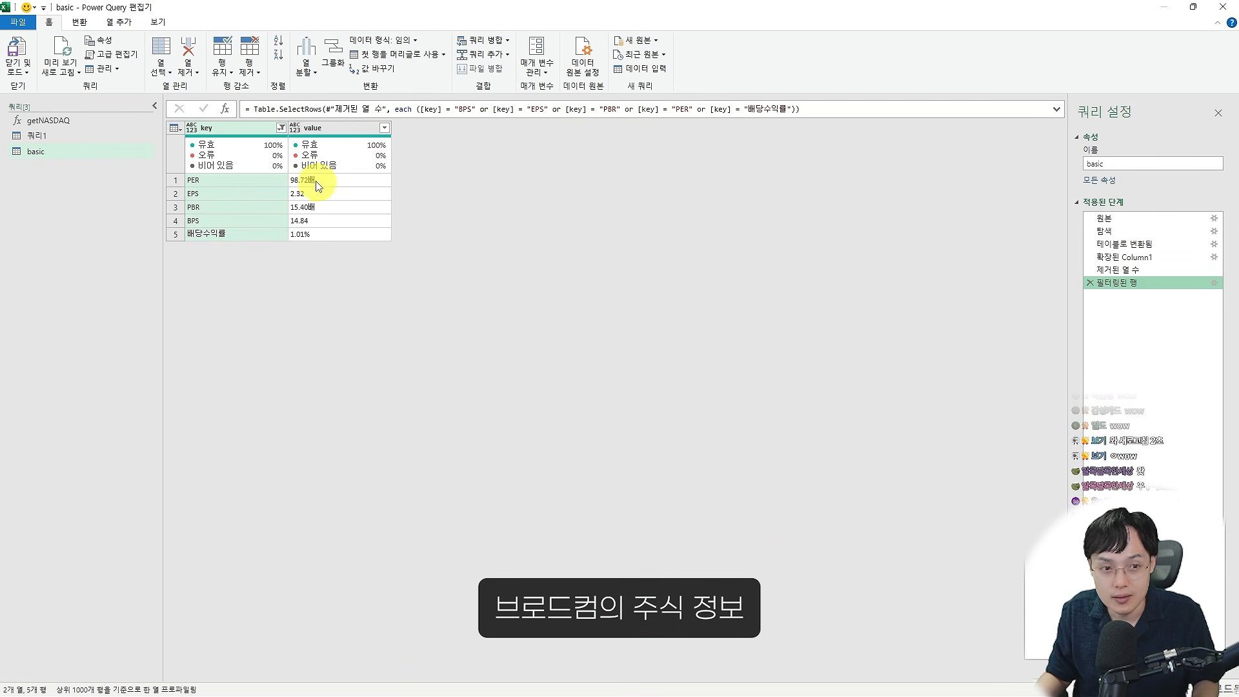
Set the stock code in the source step's API address to NVDA.O and return to the filtered rows step
left_click(1122, 220)
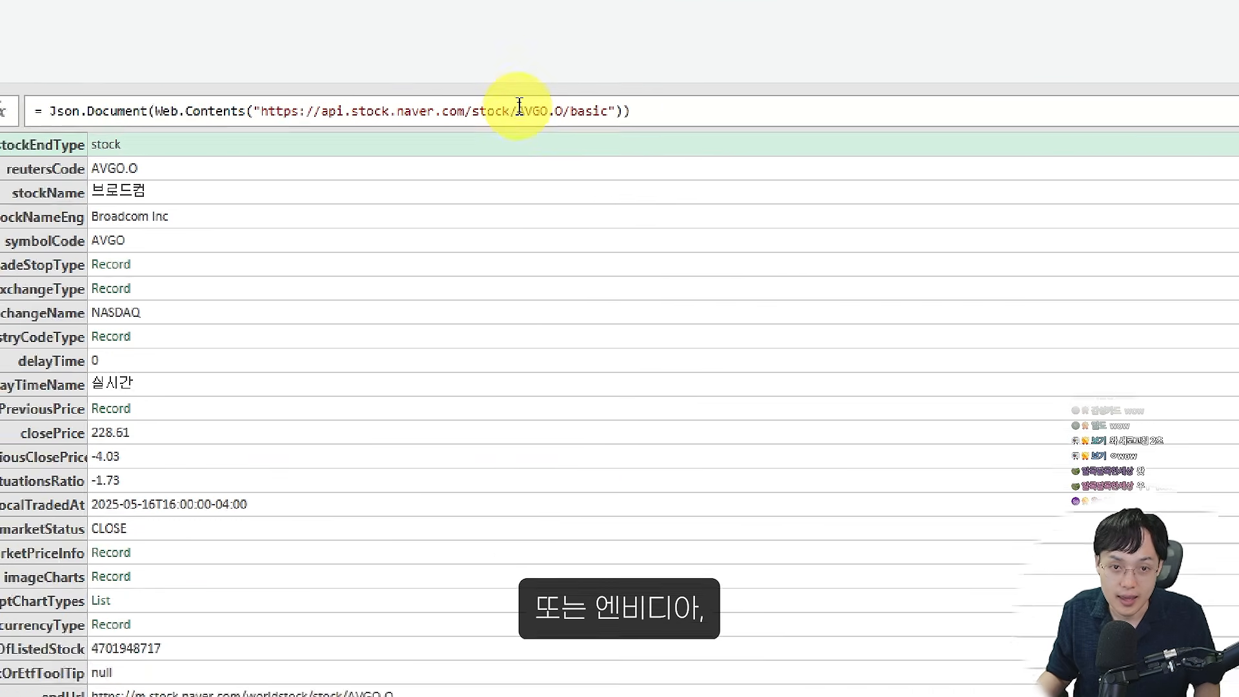
left_click_drag(518, 109, 538, 111)
key("BackSpace")
type("NVD")
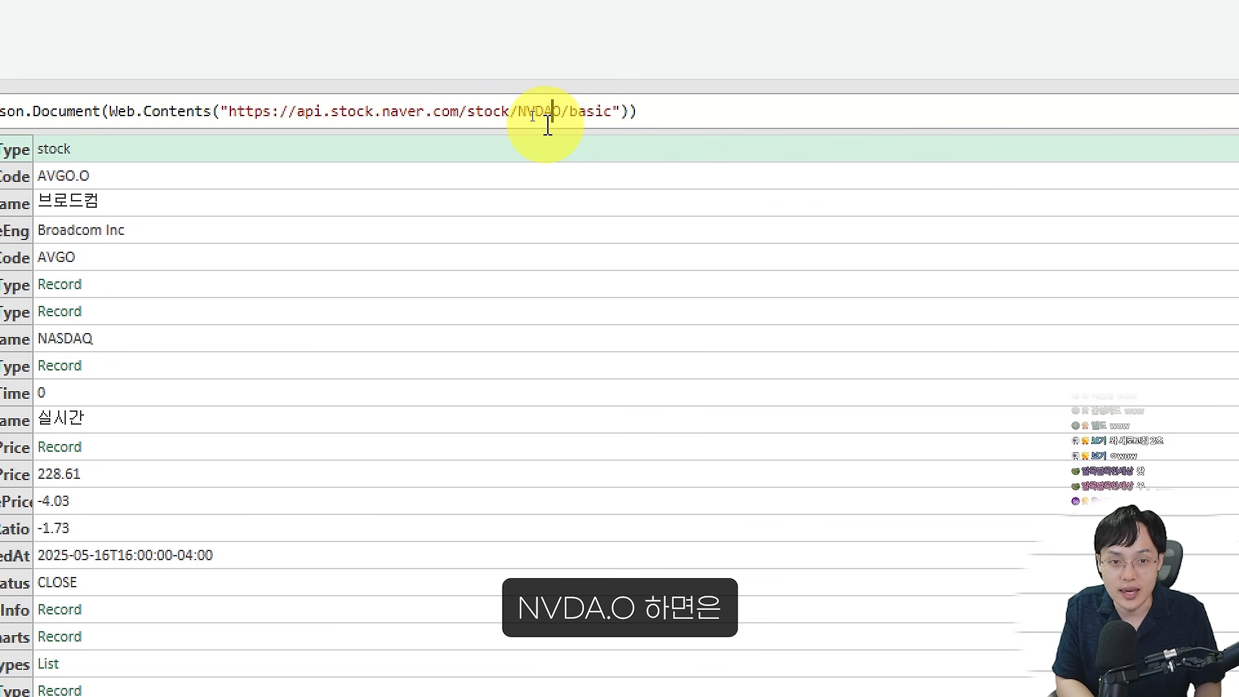
type("A.")
key("Return")
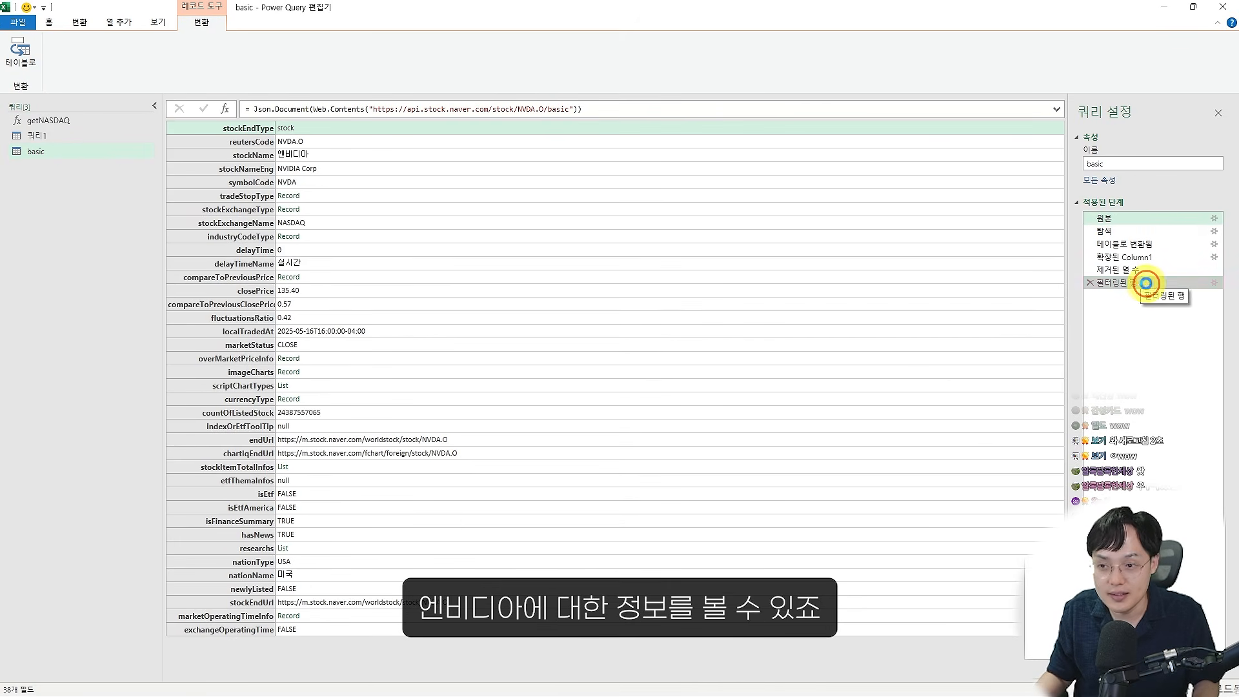
left_click(1117, 282)
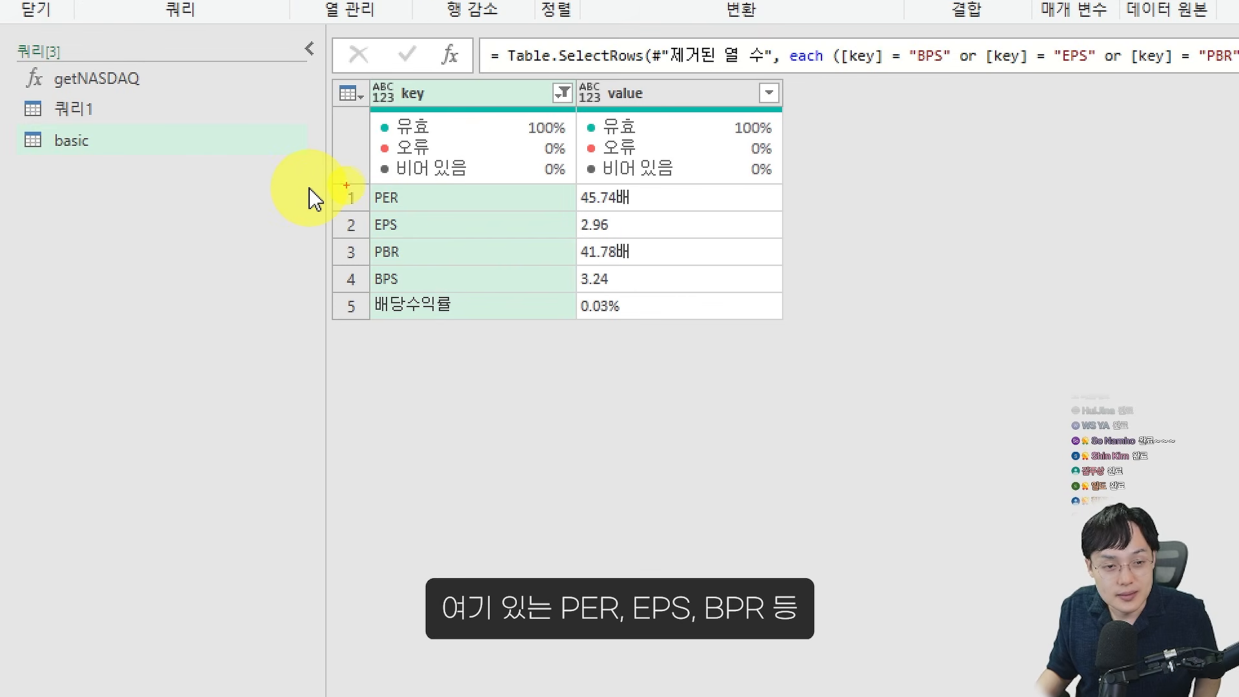
Compare the five financial rows of the basic query with the last columns of 쿼리1, where they should be appended
mouse_move(347, 171)
left_mouse_down()
mouse_move(479, 296)
mouse_move(576, 330)
left_mouse_up()
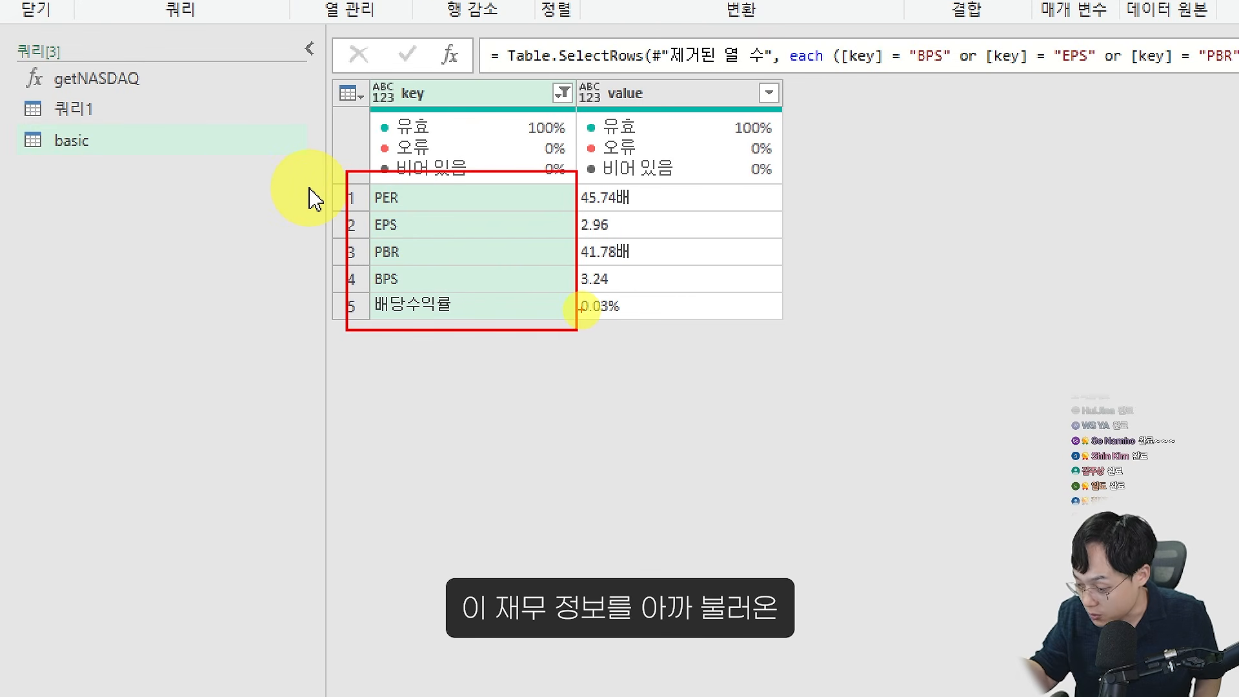
left_click(202, 111)
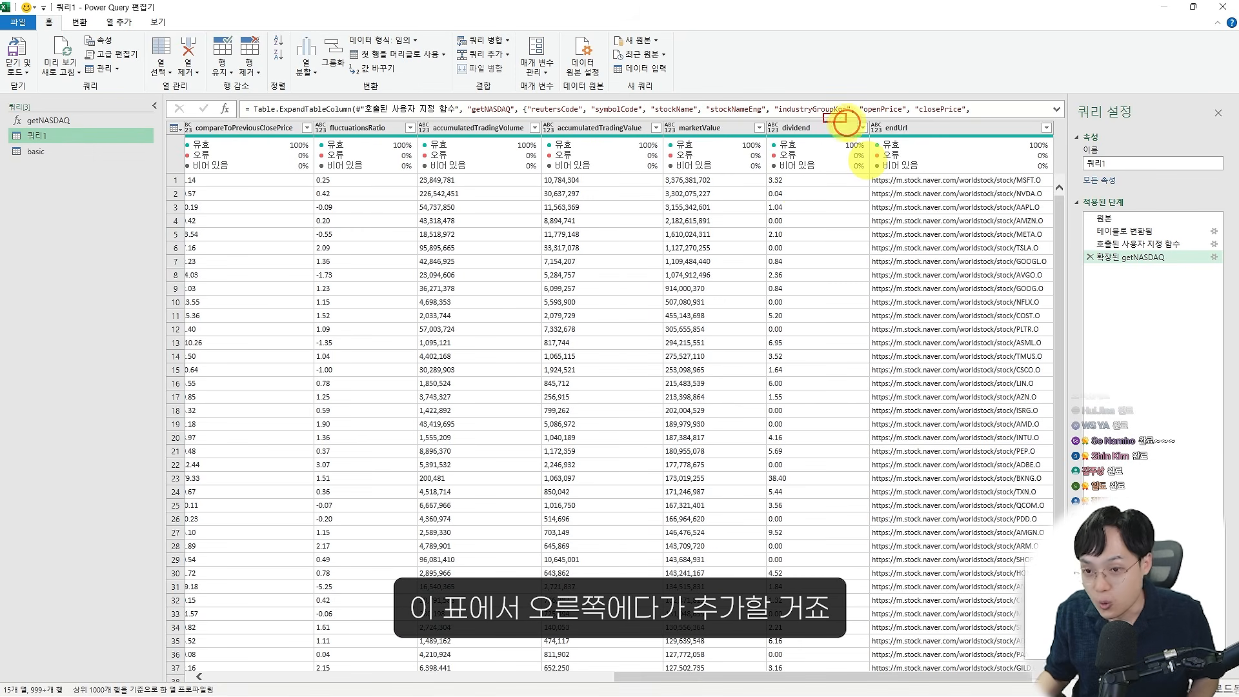
left_click_drag(847, 123, 1123, 360)
mouse_move(788, 133)
left_mouse_down()
mouse_move(971, 91)
mouse_move(991, 116)
left_mouse_up()
left_click_drag(994, 79, 998, 139)
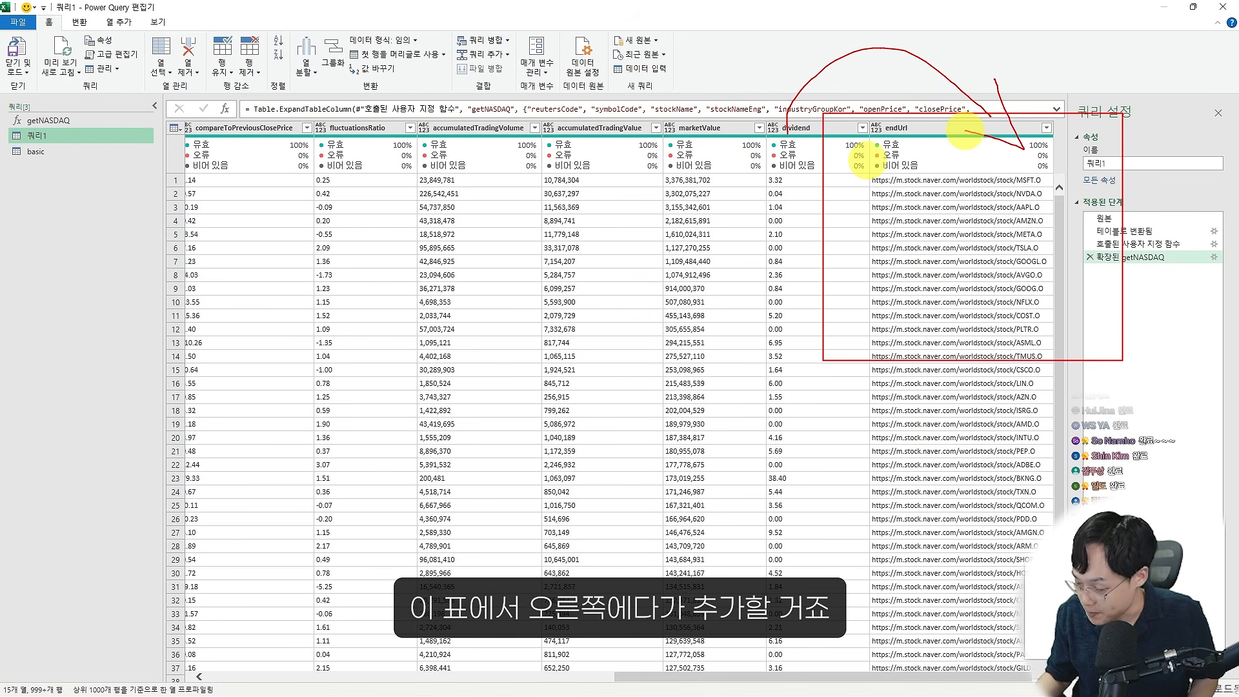
left_click(39, 151)
left_click_drag(173, 121, 395, 265)
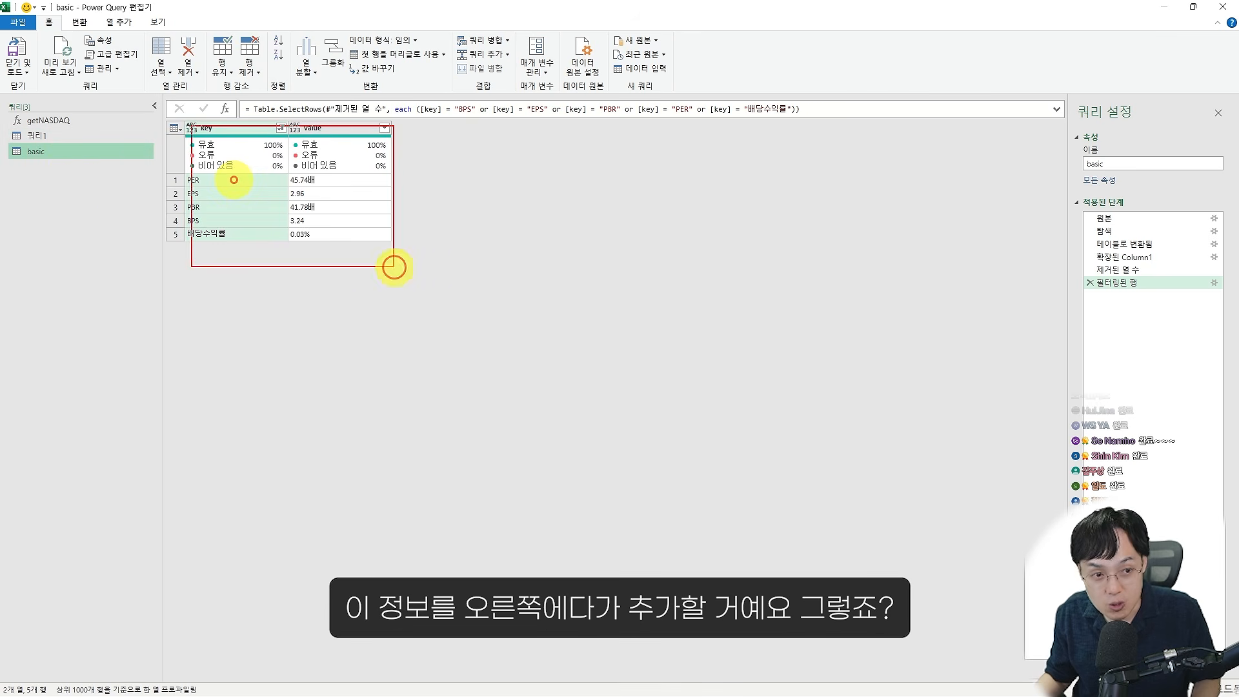
left_click(36, 135)
mouse_move(892, 147)
left_mouse_down()
mouse_move(1037, 110)
mouse_move(1016, 216)
left_mouse_up()
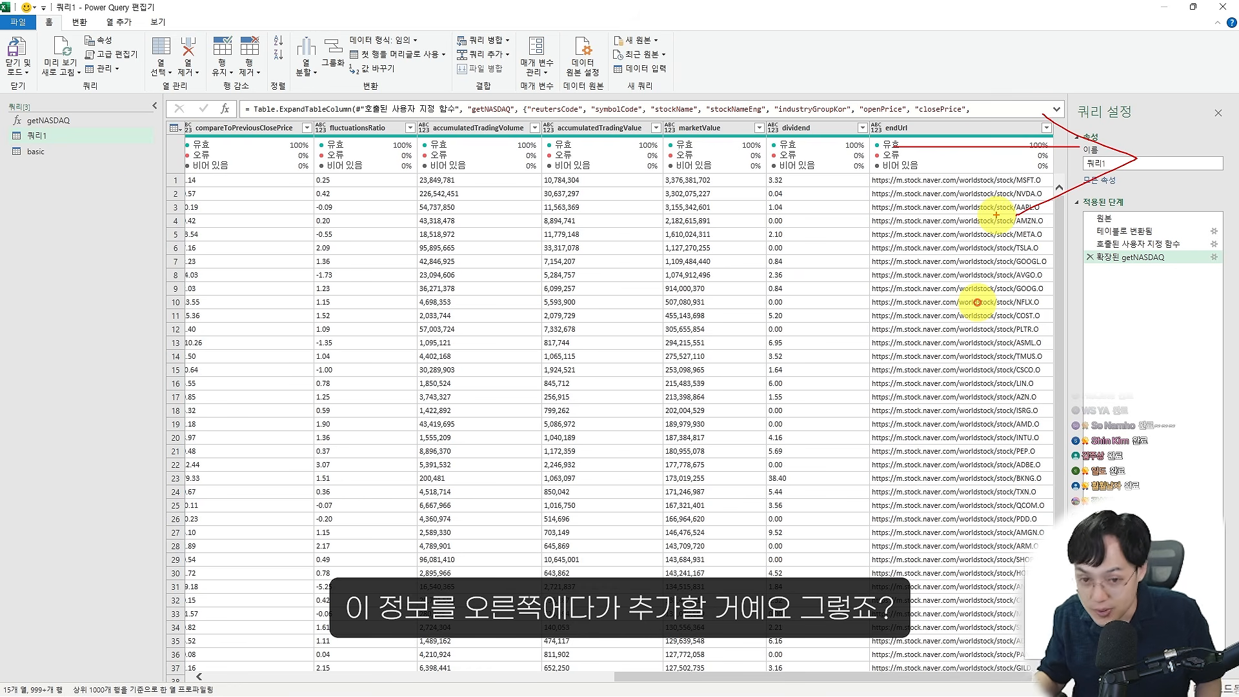
Return to the basic query and examine the vertical layout of its key and value columns
left_click(78, 152)
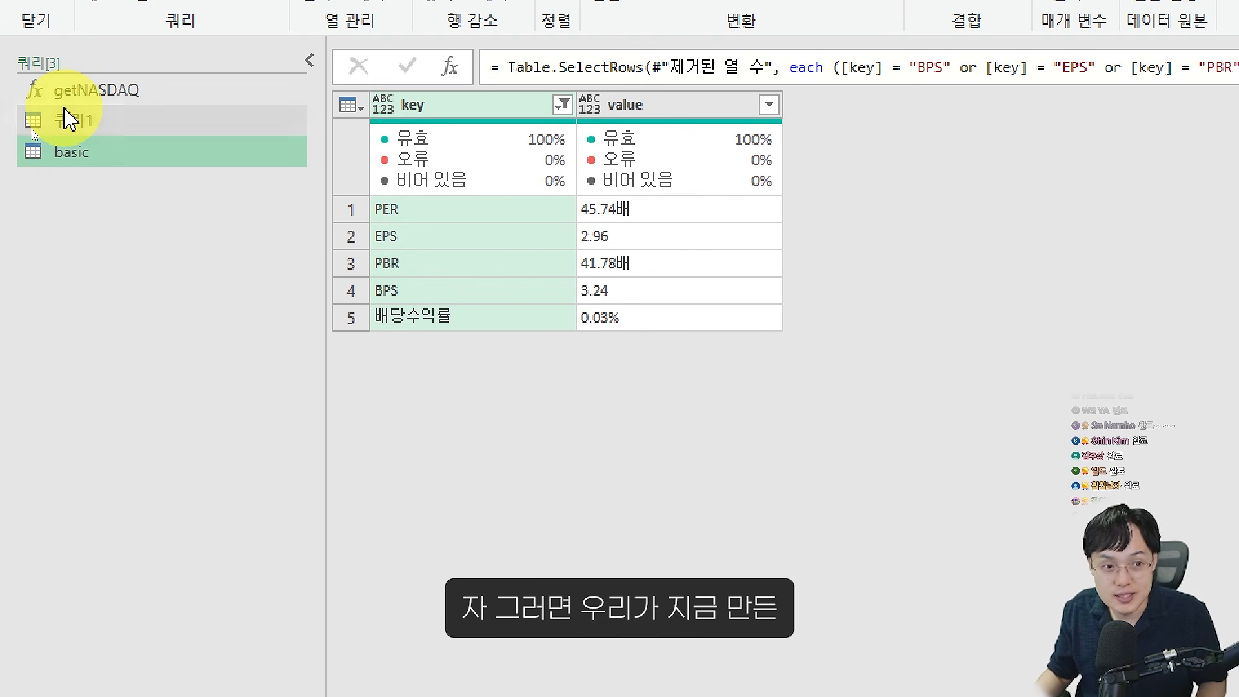
mouse_move(310, 70)
left_mouse_down()
mouse_move(719, 323)
mouse_move(772, 310)
left_mouse_up()
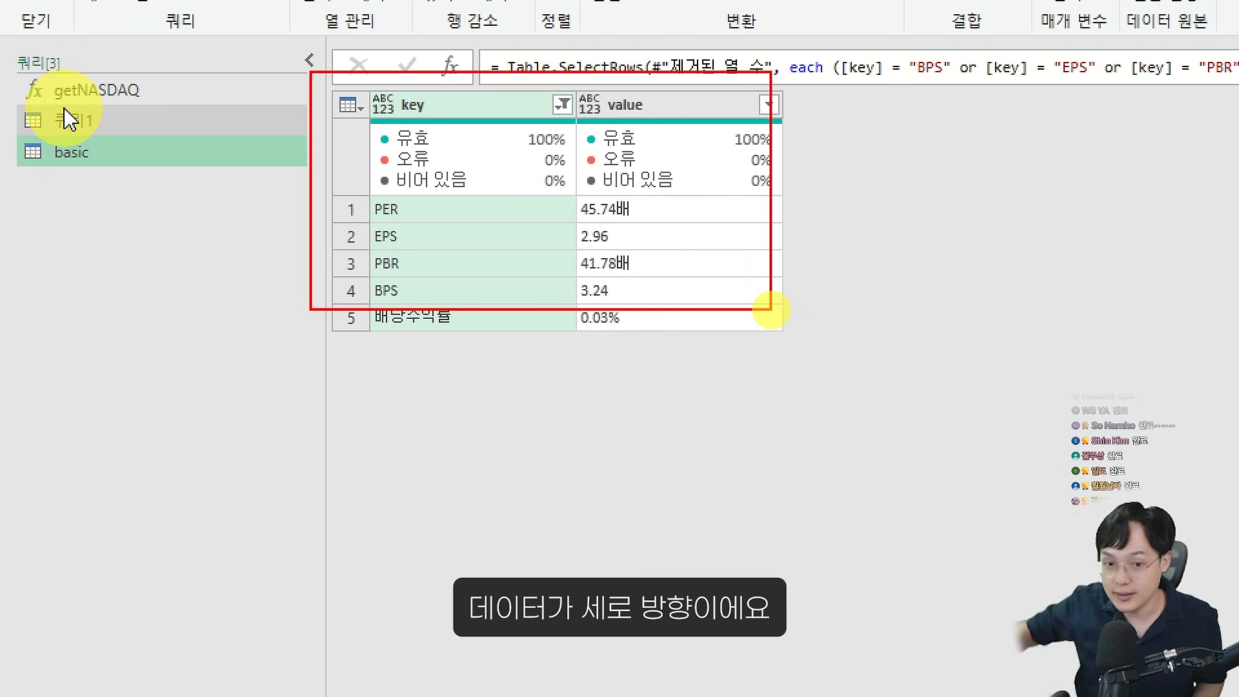
left_click_drag(564, 103, 542, 261)
left_click_drag(529, 208, 624, 193)
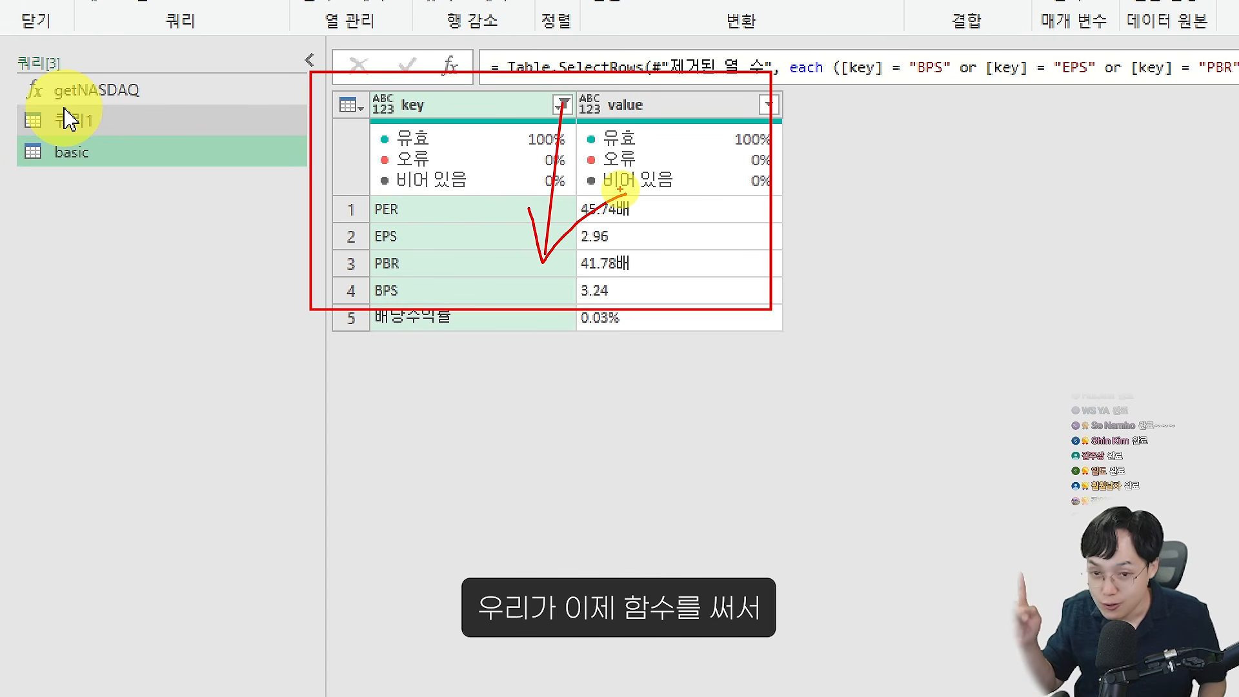
key("Escape")
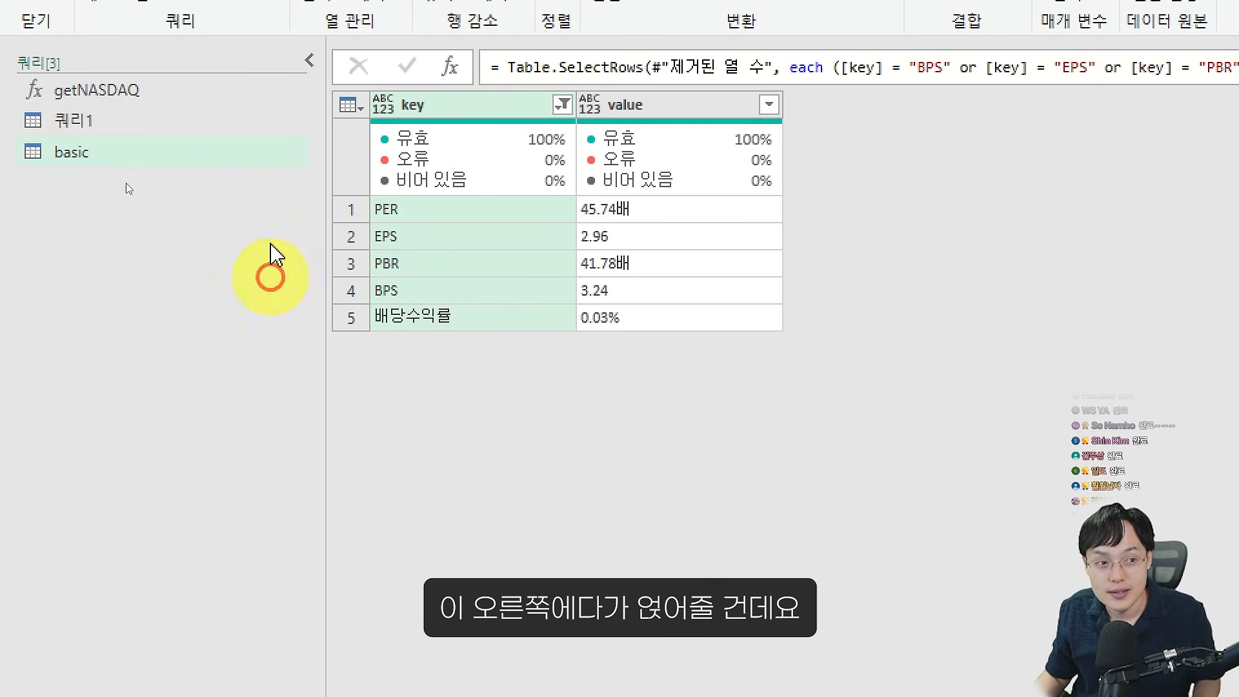
Open 쿼리1 and inspect the end of its table around the dividend and endUrl columns
left_click(195, 111)
scroll(744, 409, "right", 10)
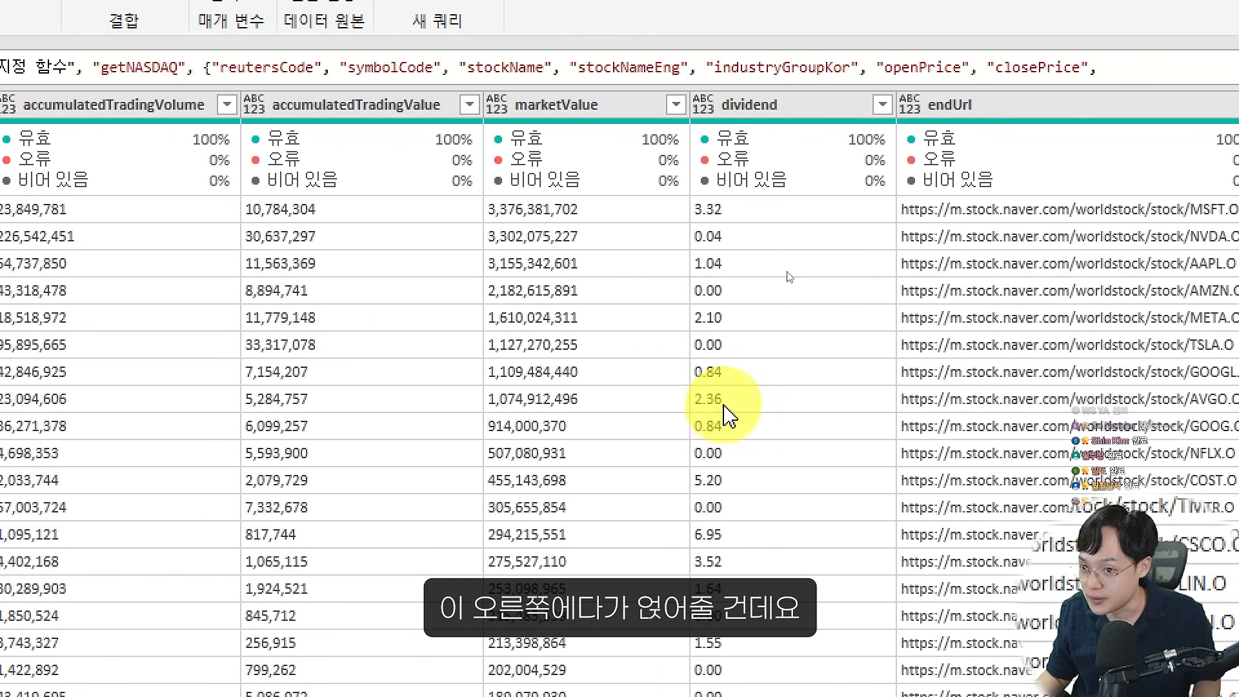
key("ctrl+2")
left_click_drag(780, 84, 1040, 83)
mouse_move(994, 47)
left_mouse_down()
mouse_move(1007, 65)
mouse_move(977, 175)
left_mouse_up()
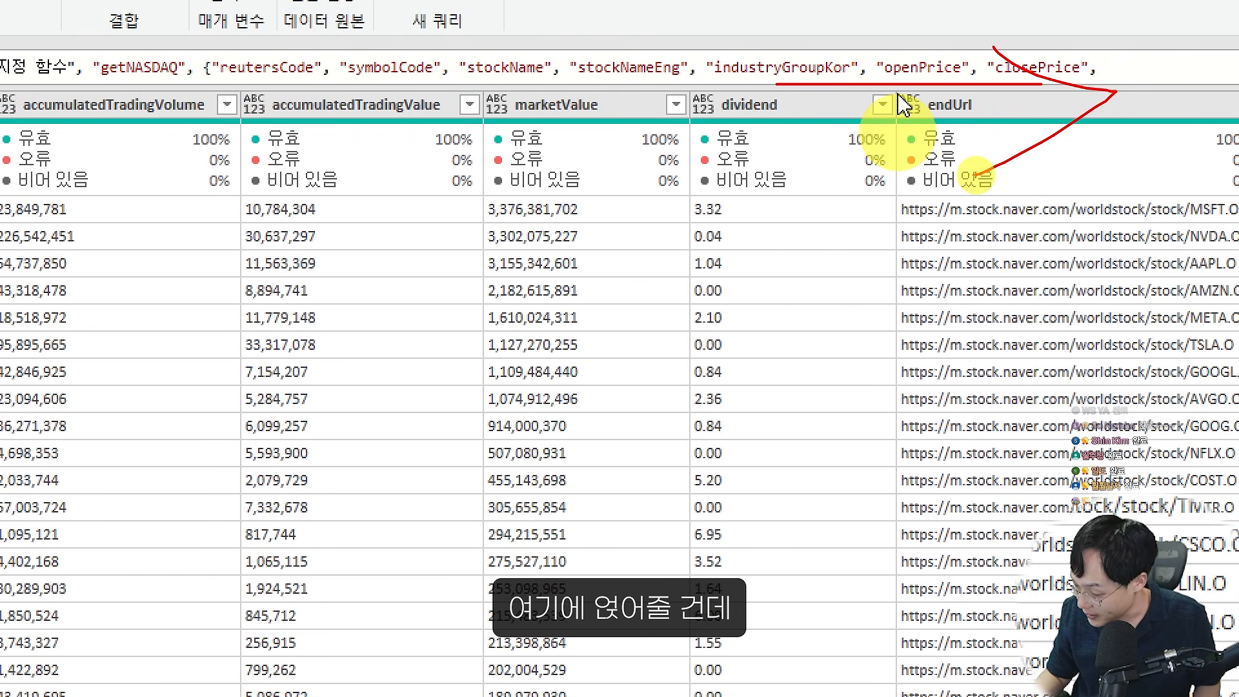
key("Escape")
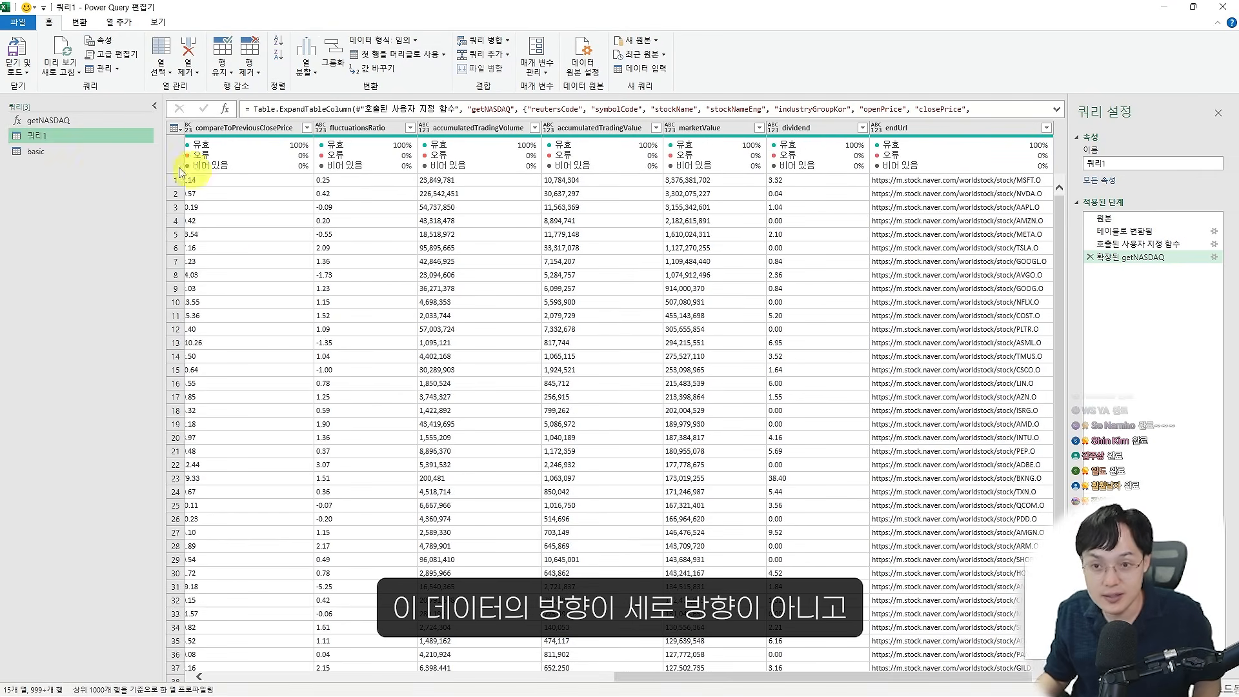
Reopen the basic query and assess how its vertical key/value pairs would run horizontally
left_click(76, 160)
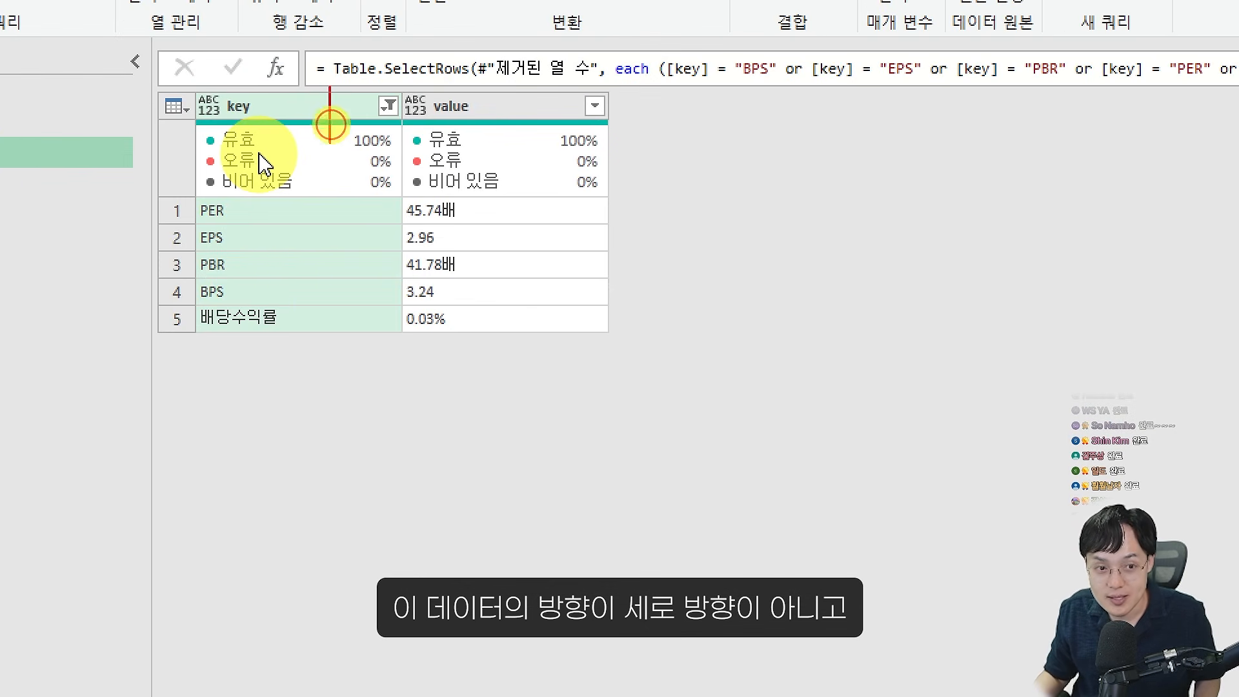
left_click_drag(331, 125, 330, 307)
mouse_move(288, 235)
left_mouse_down()
mouse_move(308, 323)
mouse_move(384, 253)
left_mouse_up()
left_click_drag(276, 121, 629, 122)
left_click_drag(563, 94, 670, 139)
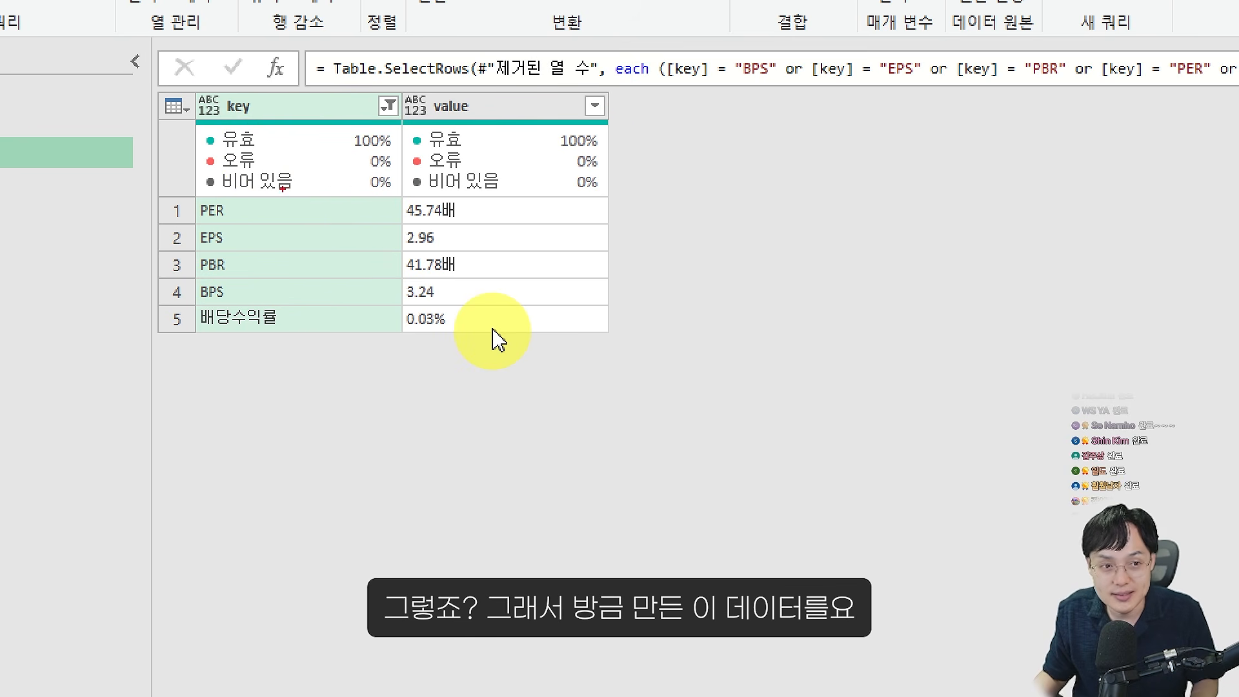
Transpose the filtered key/value table in the basic query and promote its first row to headers
left_click_drag(194, 103, 625, 350)
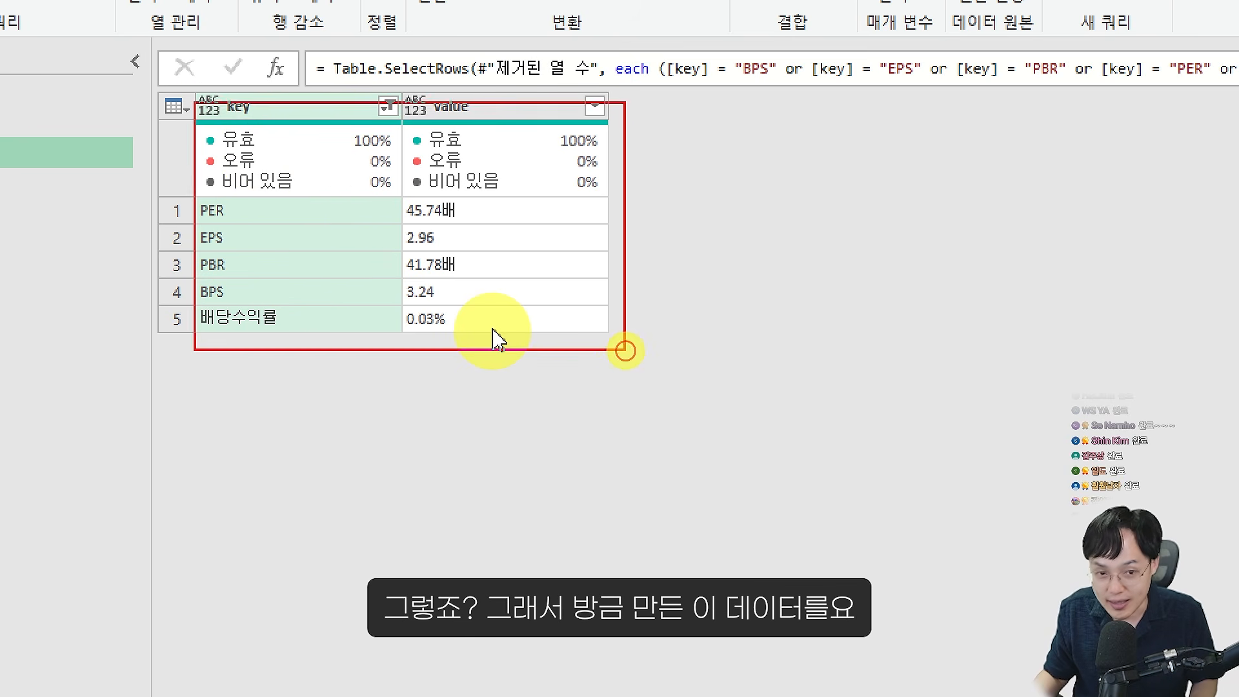
key("Escape")
left_click(160, 45)
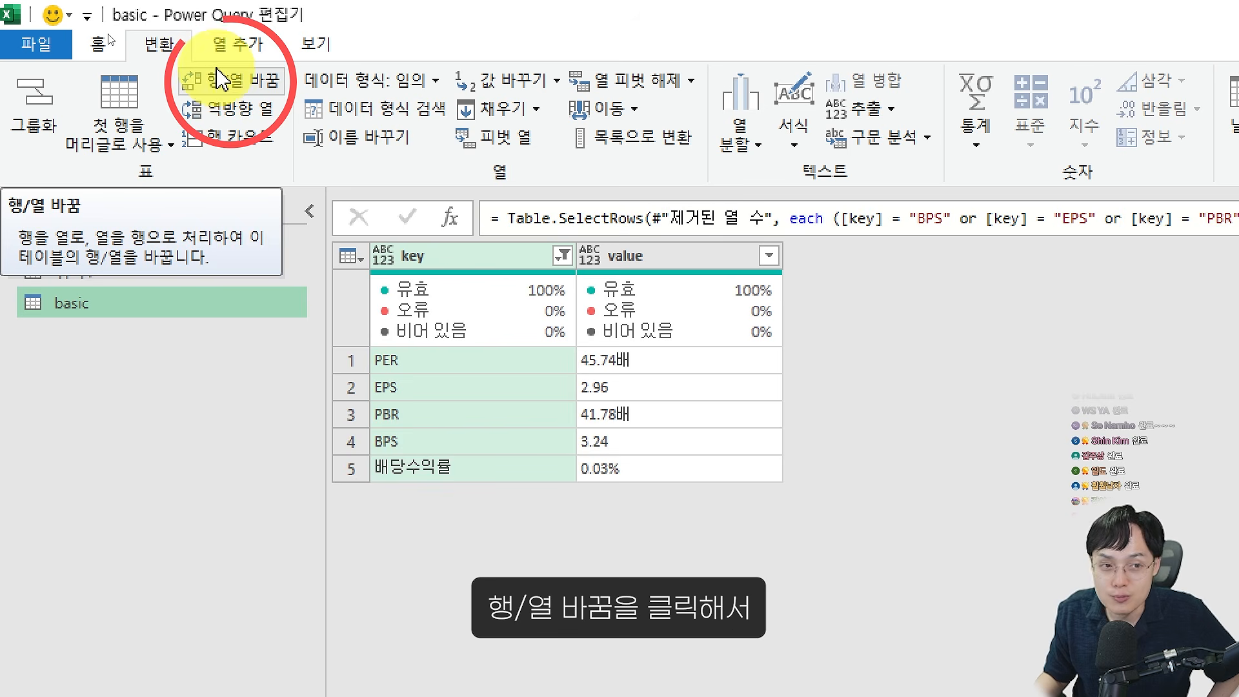
left_click(245, 87)
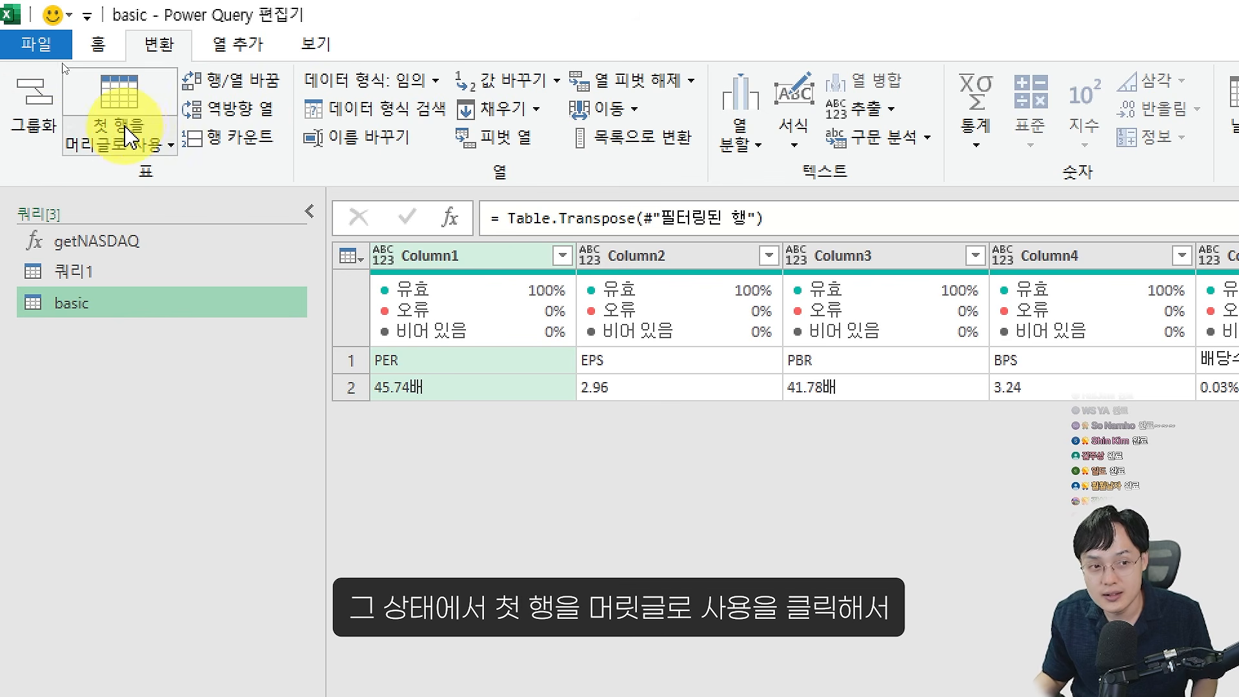
left_click(132, 111)
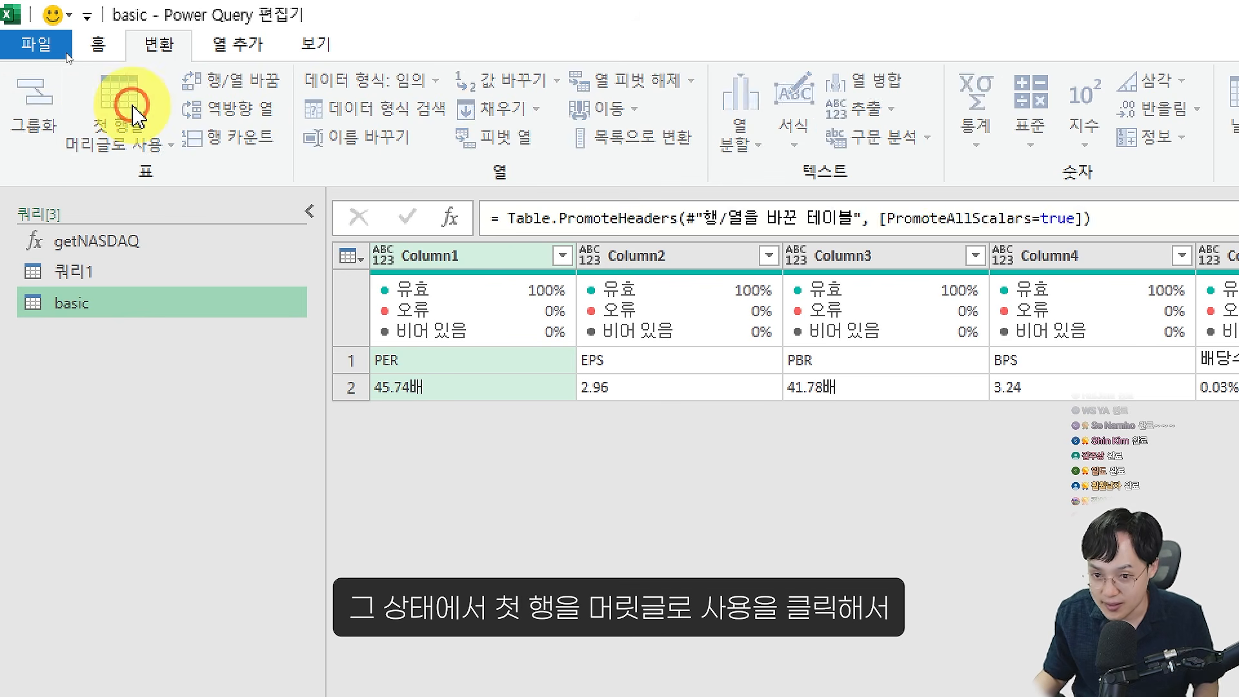
mouse_move(419, 265)
left_mouse_down()
mouse_move(680, 417)
mouse_move(600, 231)
left_mouse_up()
mouse_move(572, 306)
left_mouse_down()
mouse_move(659, 268)
mouse_move(719, 297)
left_mouse_up()
key("Escape")
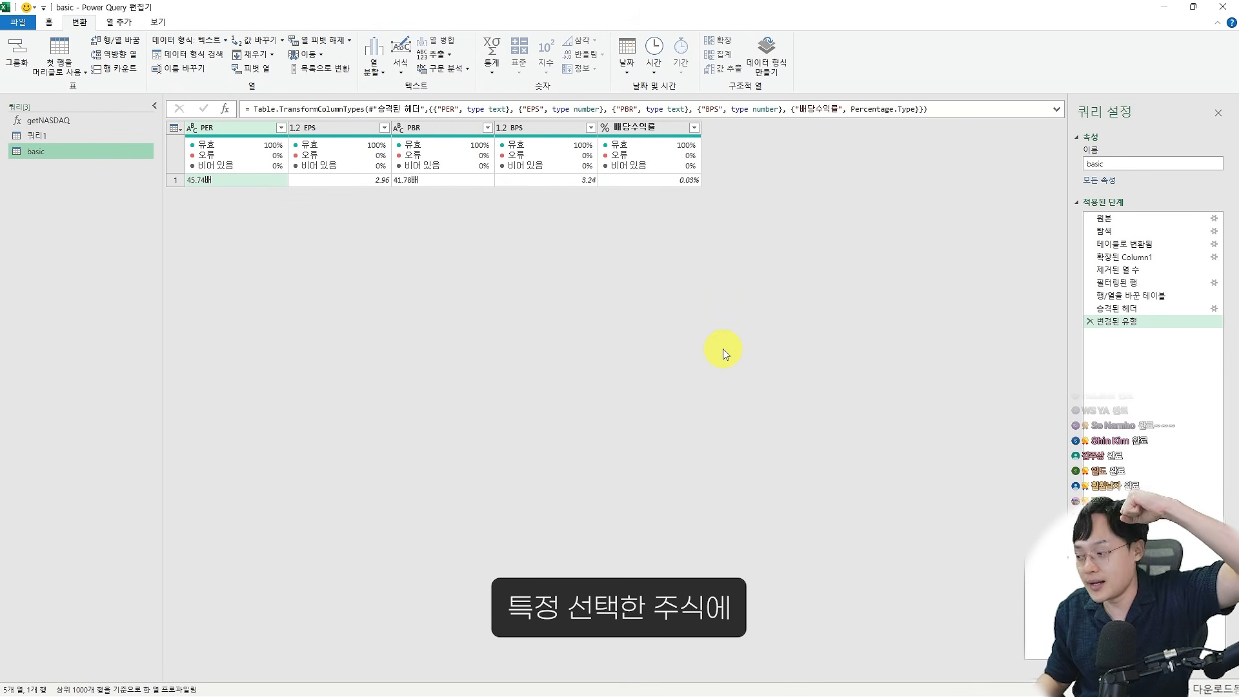
Compare the last columns of 쿼리1 with the horizontal one-row table of the basic query
left_click(97, 136)
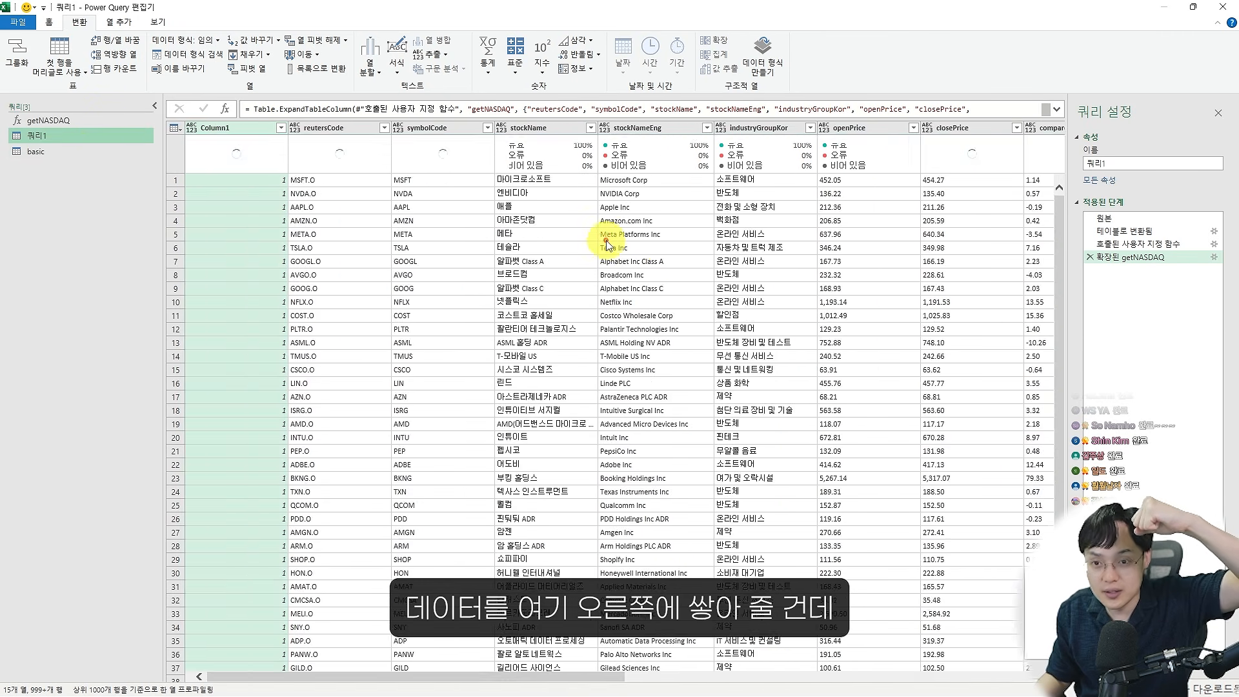
scroll(830, 194, "right", 10)
mouse_move(783, 146)
left_mouse_down()
mouse_move(1085, 116)
mouse_move(1002, 201)
left_mouse_up()
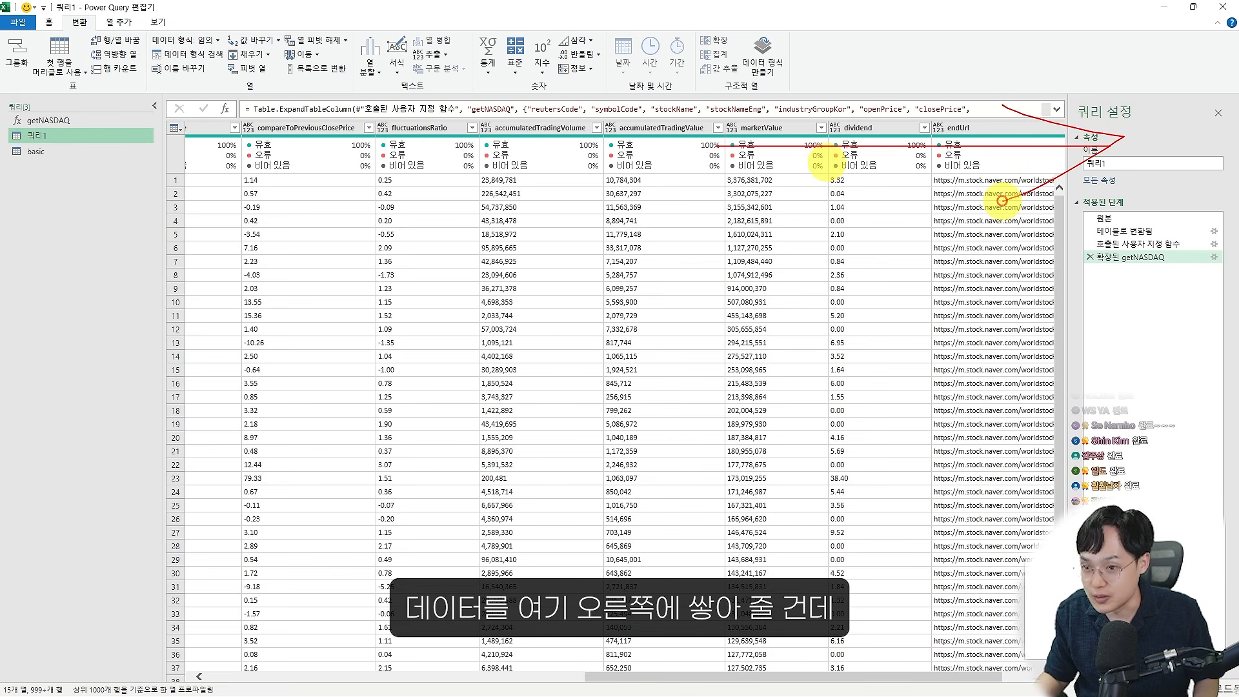
left_click(83, 152)
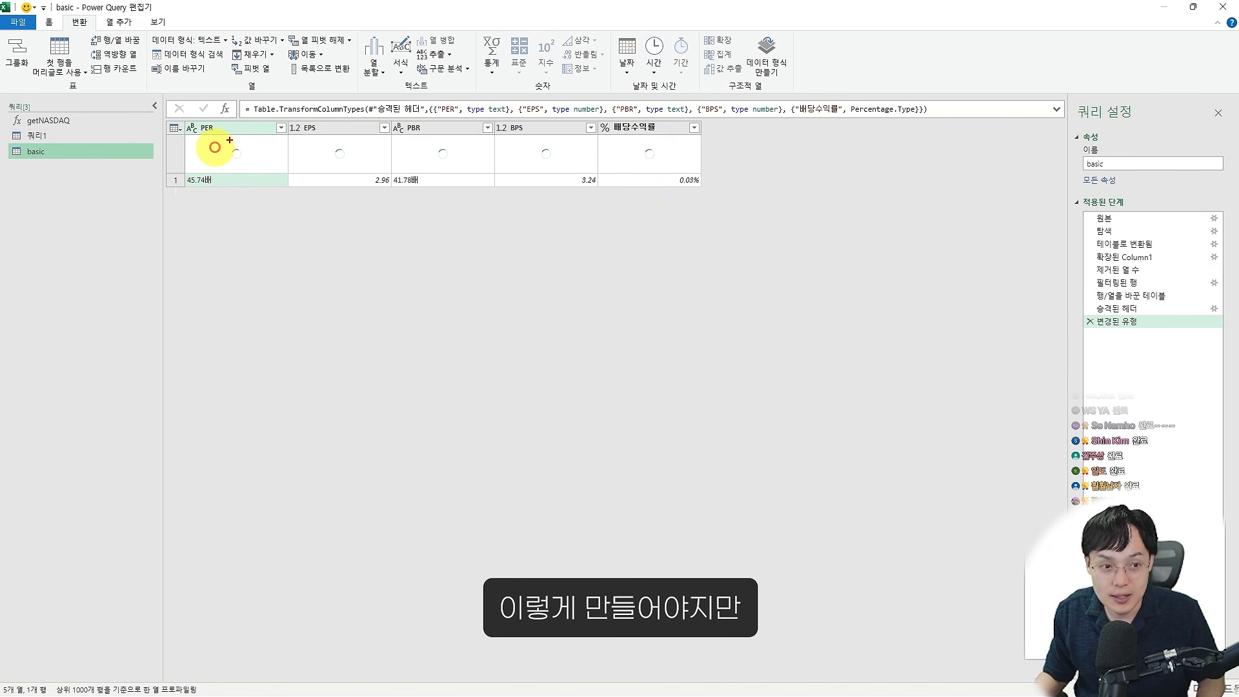
left_click_drag(175, 111, 665, 227)
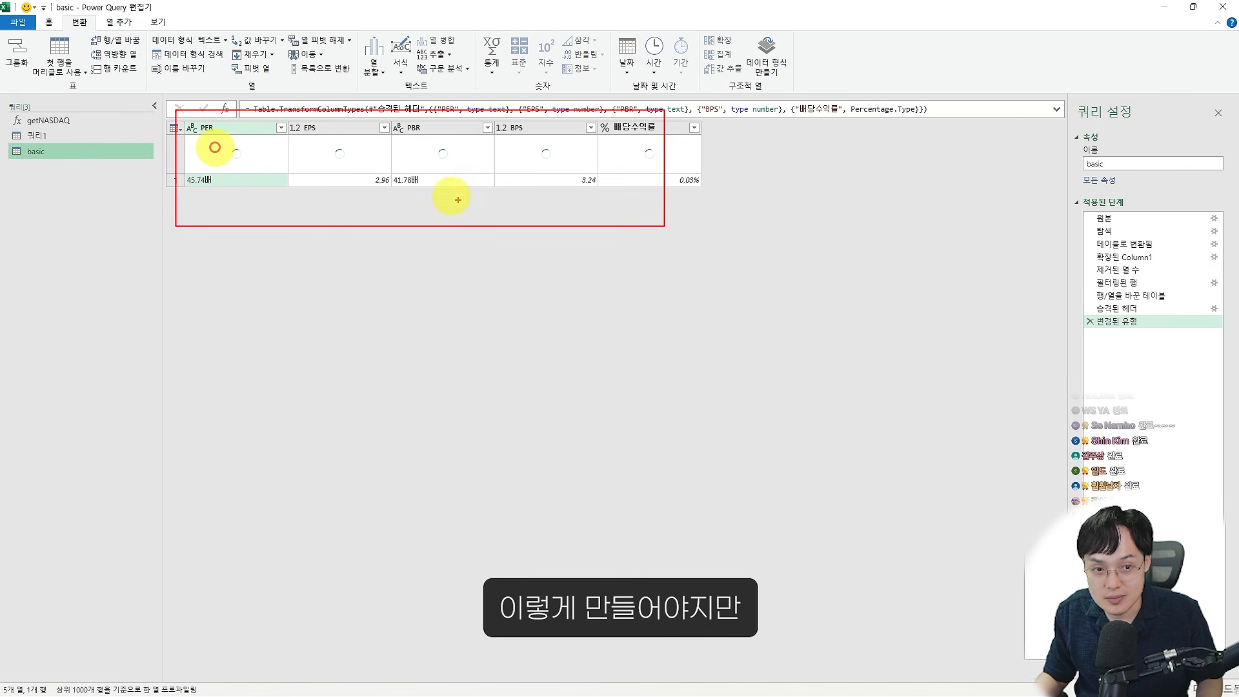
left_click_drag(461, 206, 413, 218)
left_click(68, 134)
scroll(950, 213, "right", 10)
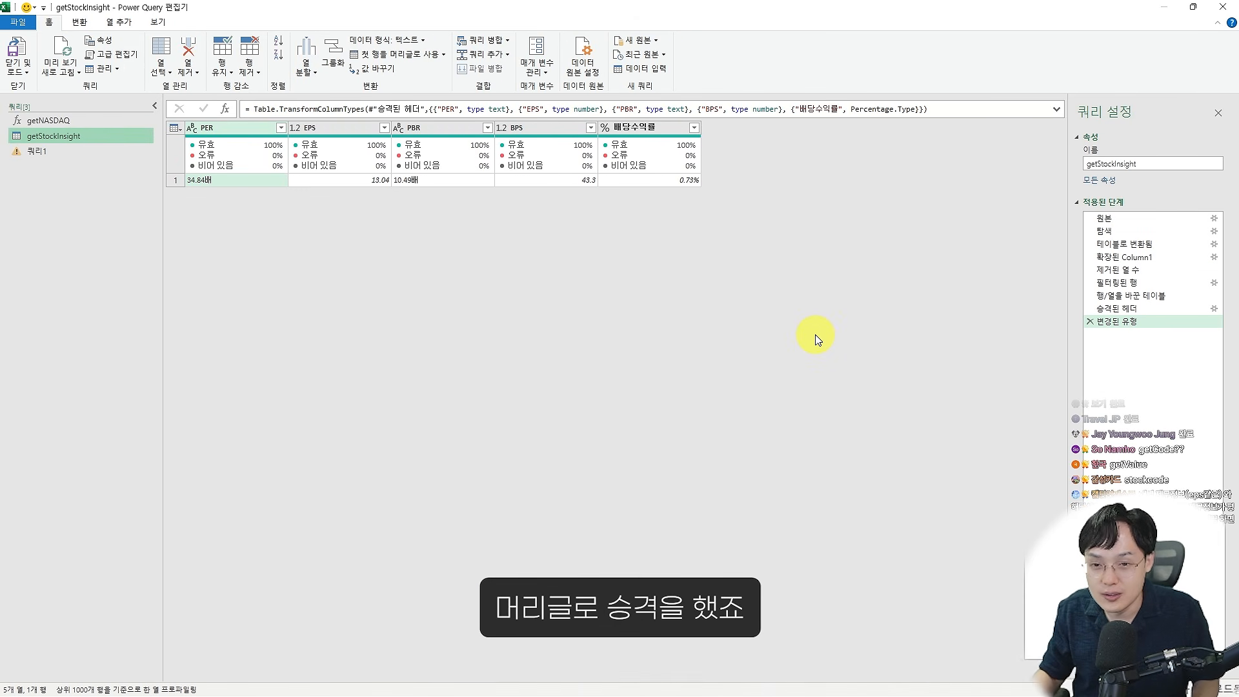
Review the header promotion in getStockInsight and delete the 변경된 유형 step that follows it
left_click_drag(1099, 301, 1134, 309)
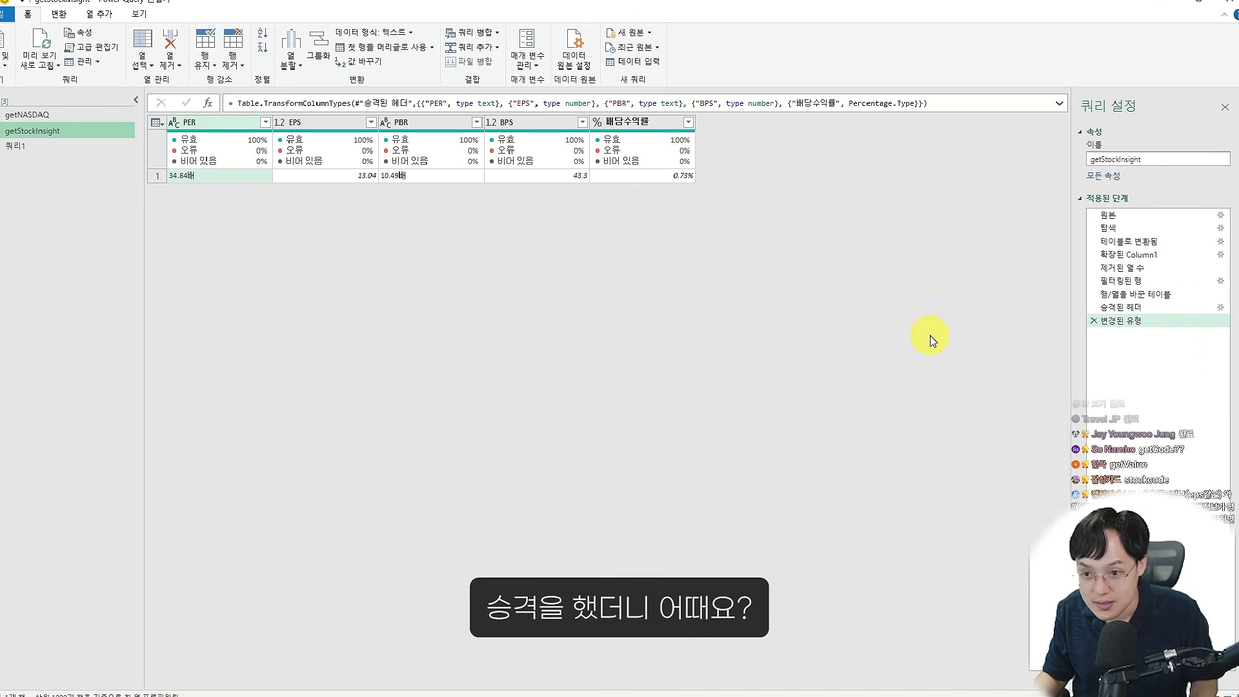
left_click(1127, 312)
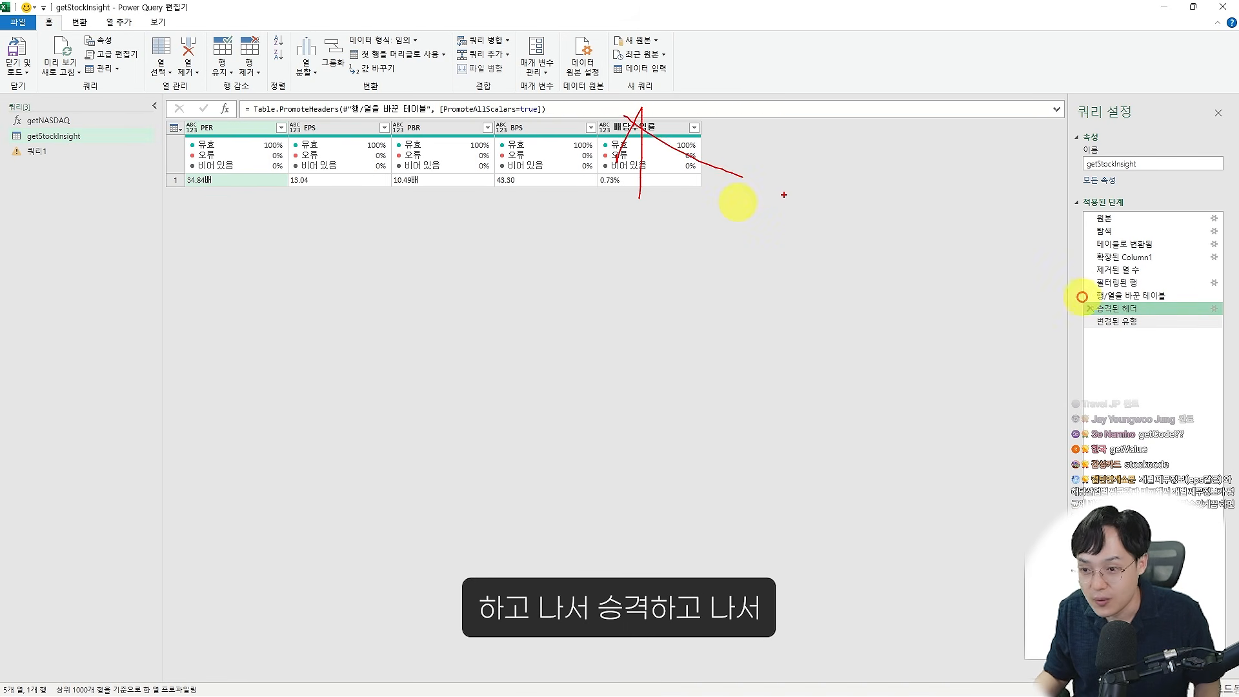
left_click(1126, 322)
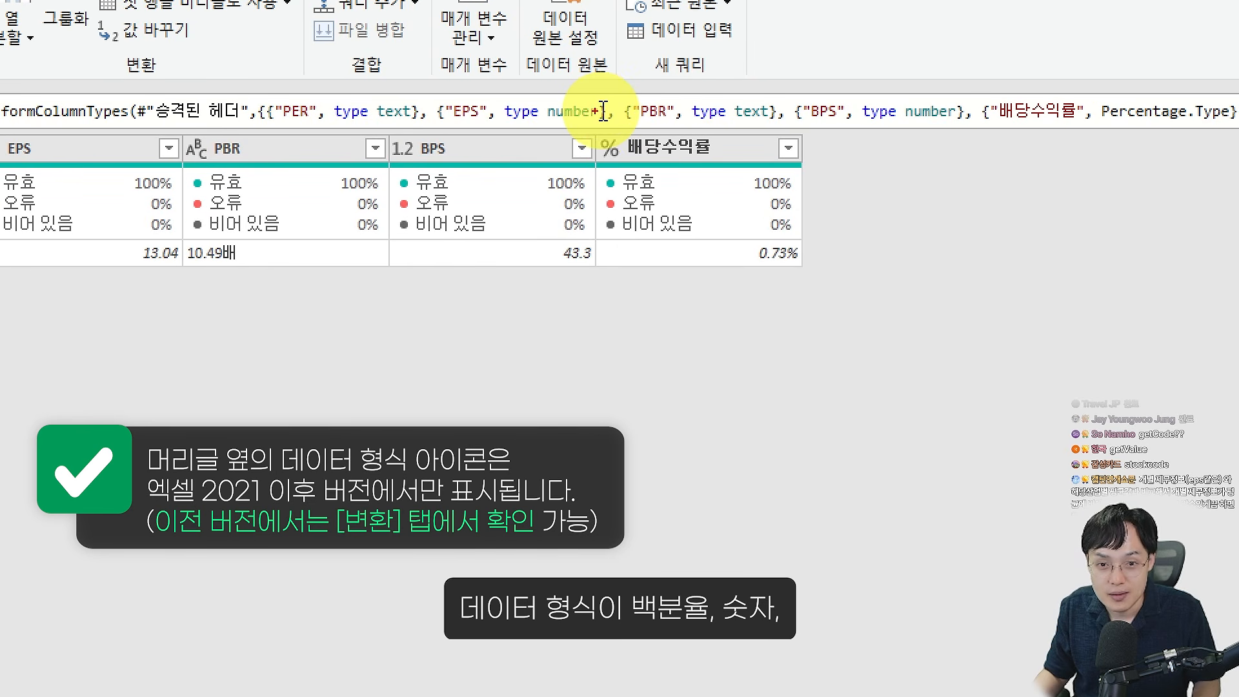
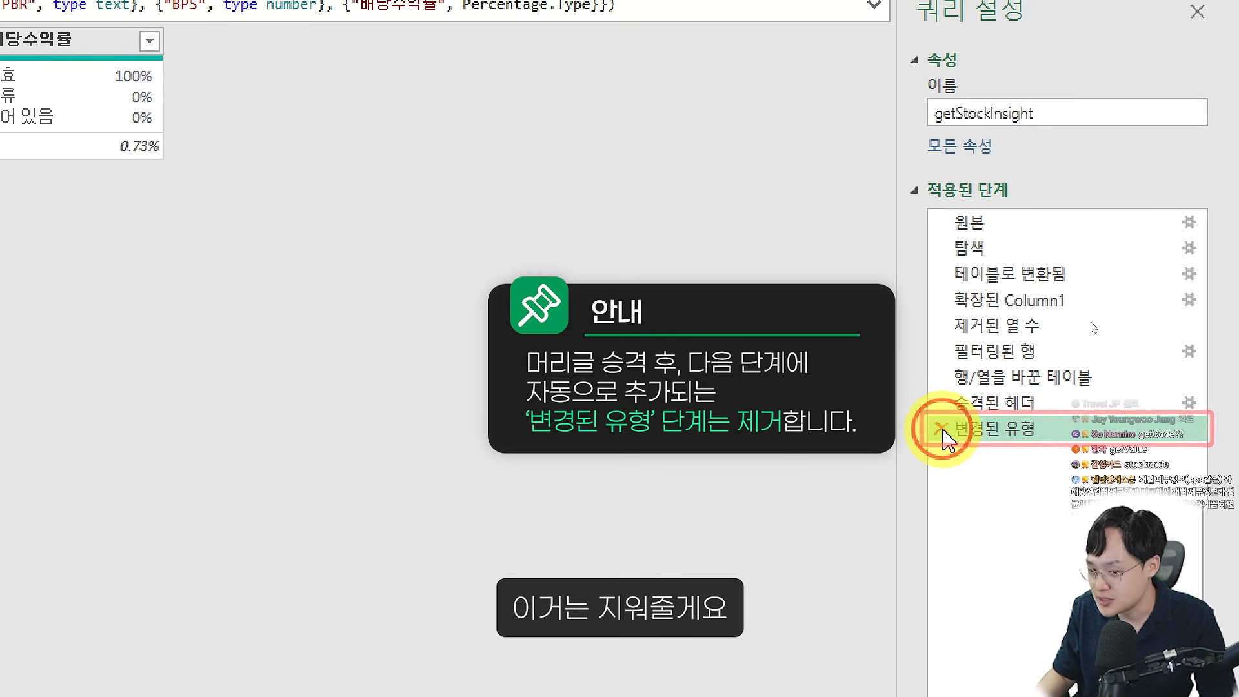
left_click(941, 428)
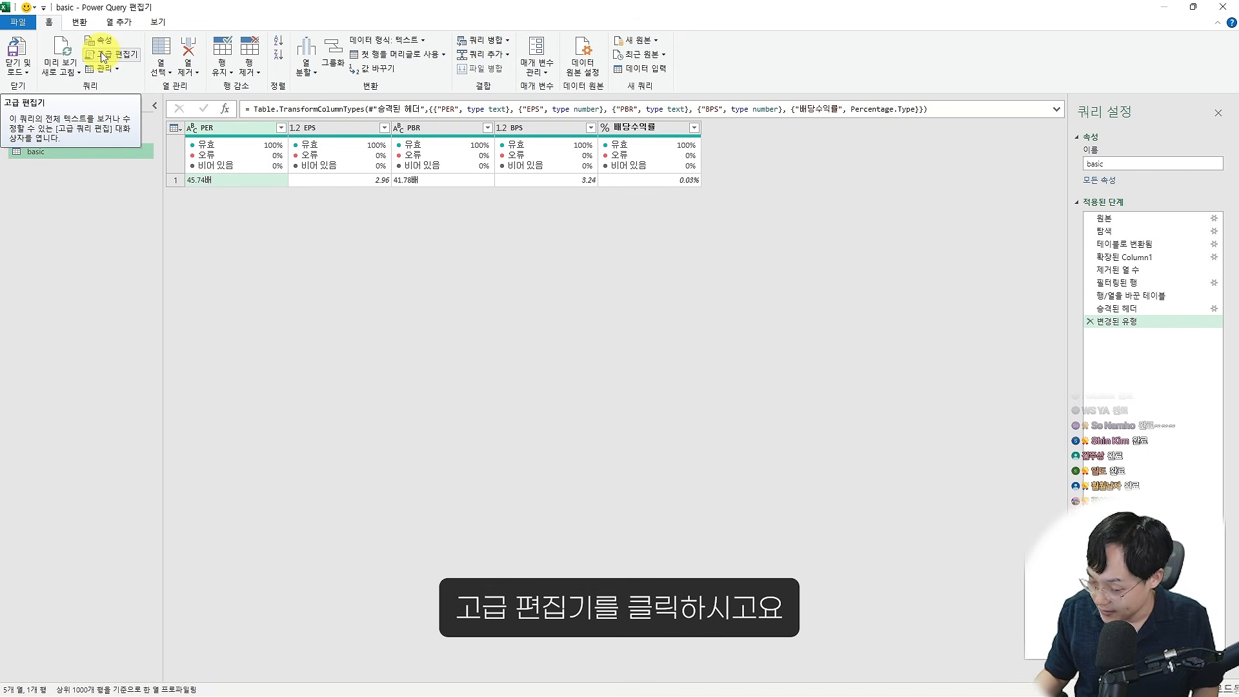
Open the basic query's full M code and insert a function line "() =>" above let
left_click(102, 57)
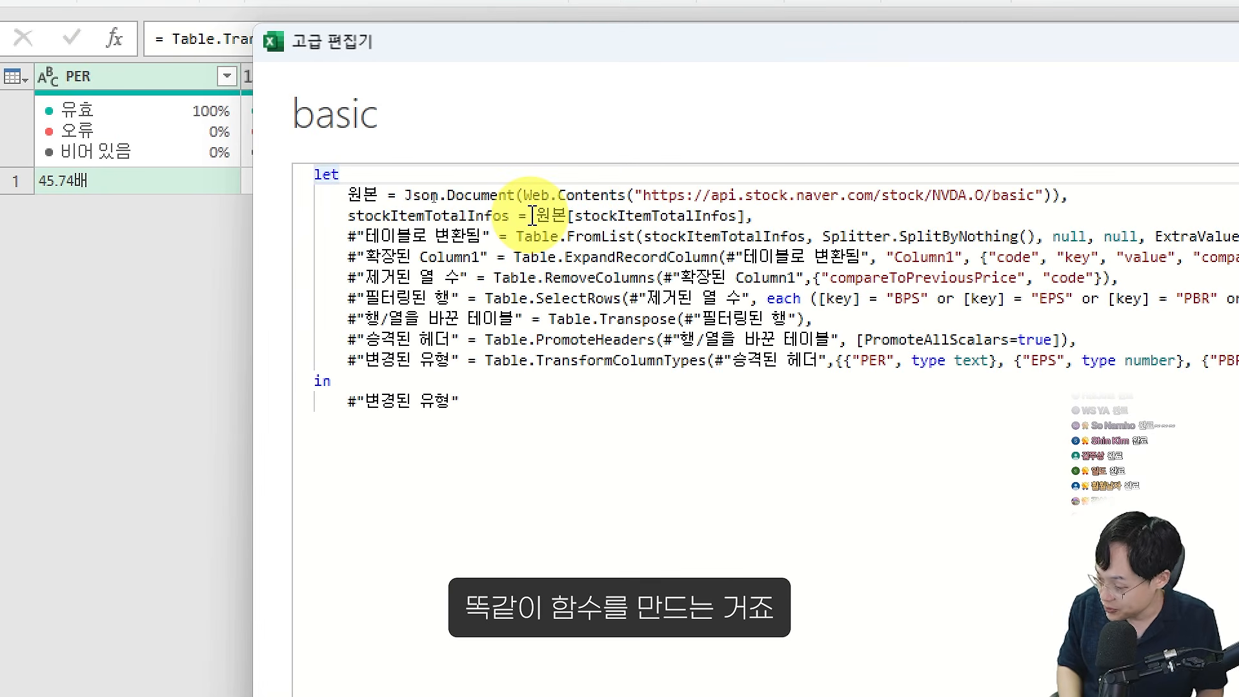
key("Return")
key("Up")
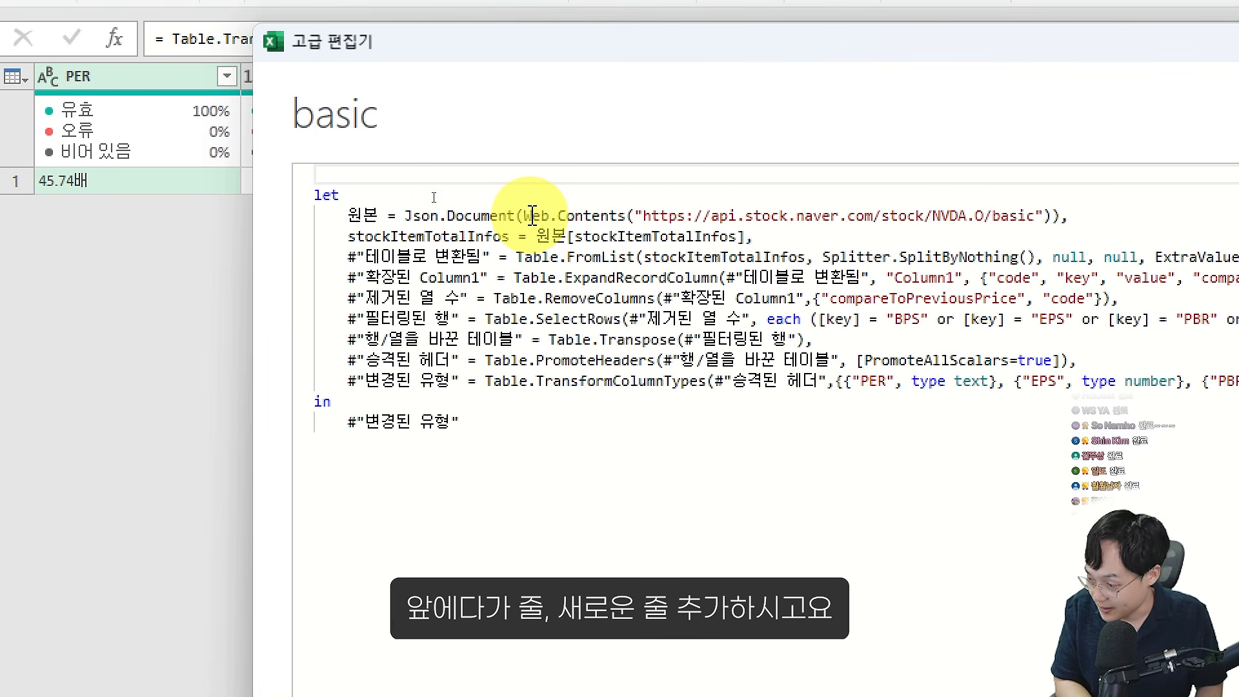
key("Down")
key("BackSpace")
key("Return")
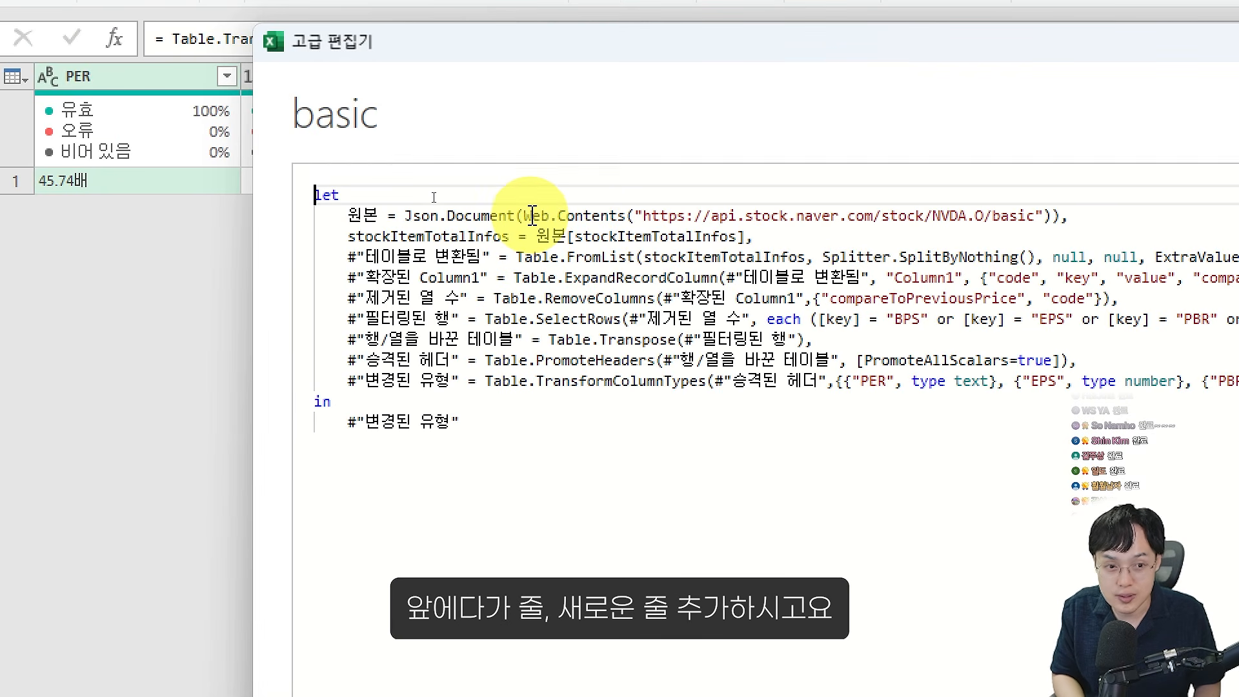
key("Up")
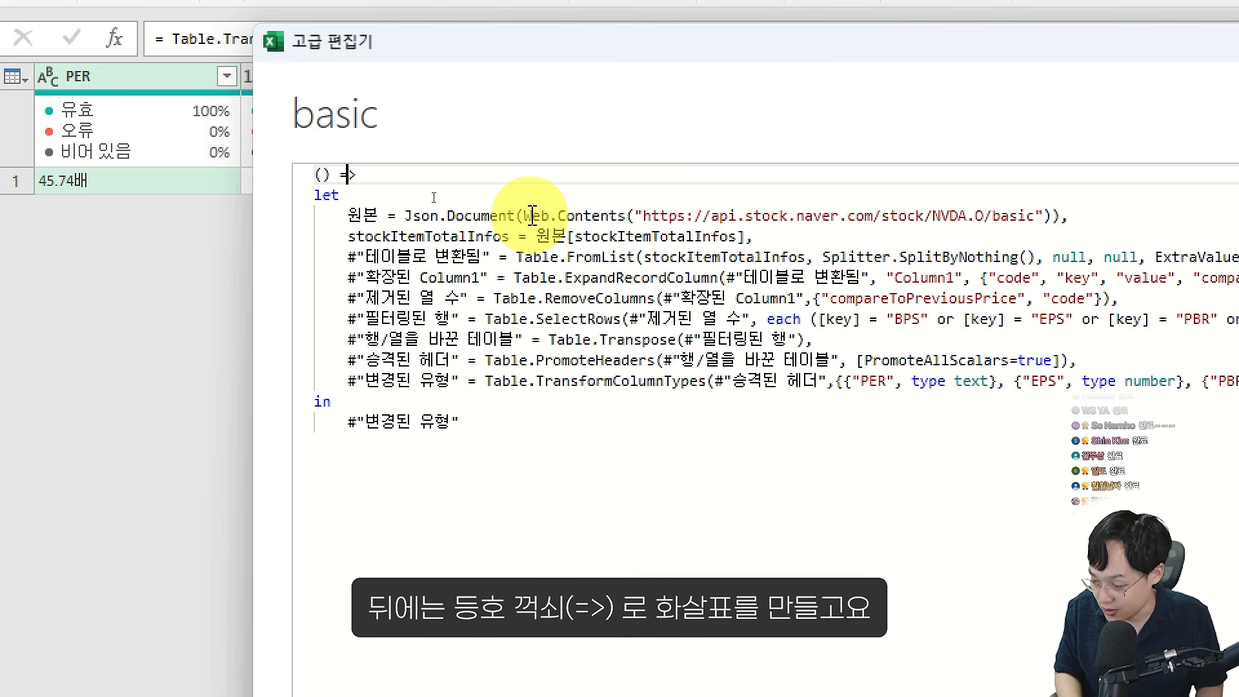
key("Left")
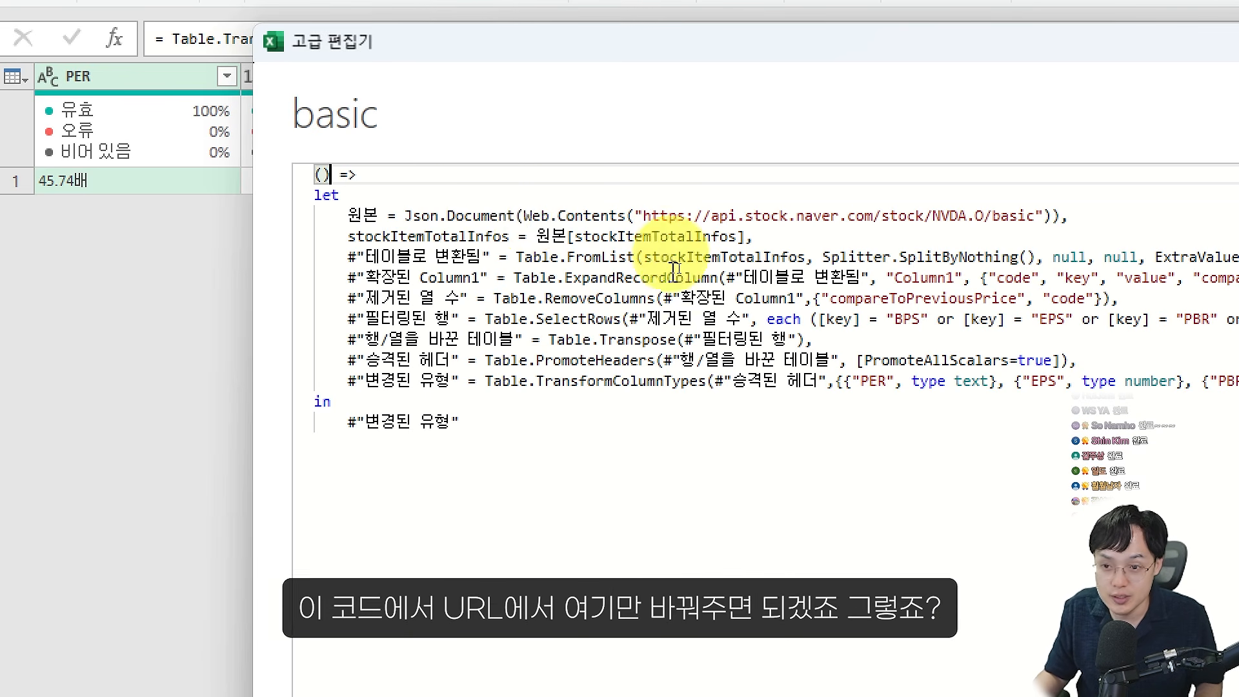
Declare the function argument "stockcode as text" inside the parentheses of the new first line
left_click_drag(505, 203, 937, 229)
mouse_move(799, 227)
left_mouse_down()
mouse_move(832, 213)
mouse_move(798, 248)
mouse_move(834, 235)
left_mouse_up()
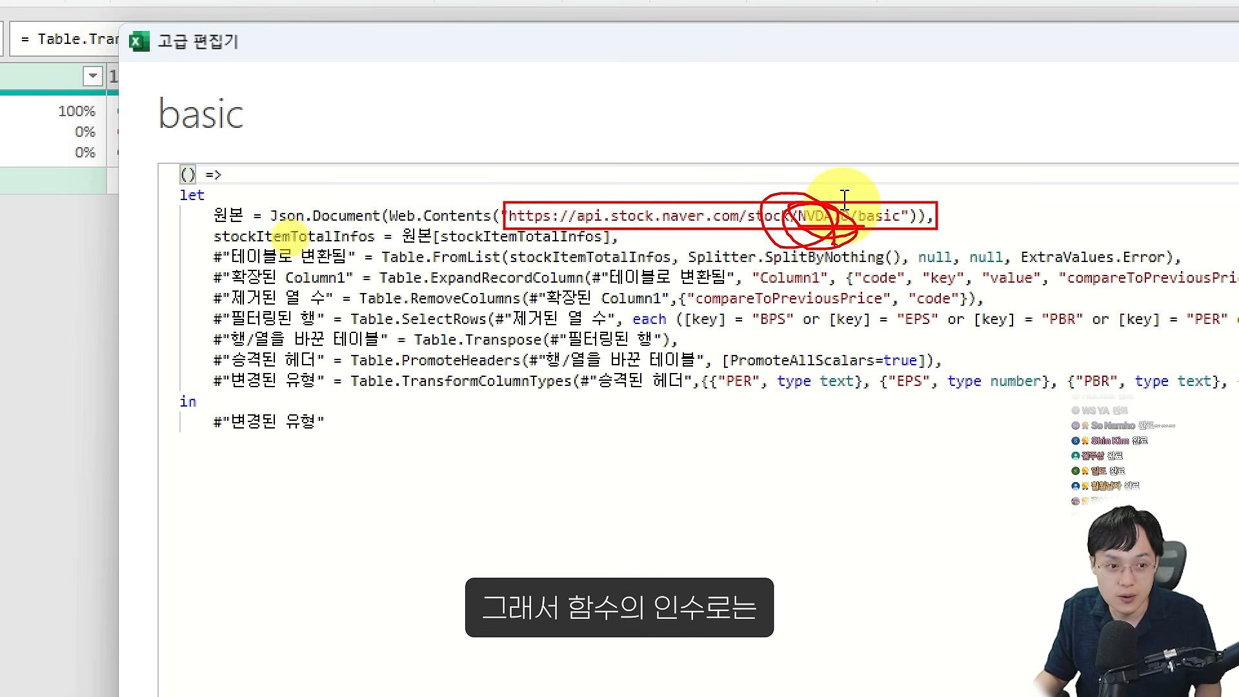
key("Escape")
left_click(189, 174)
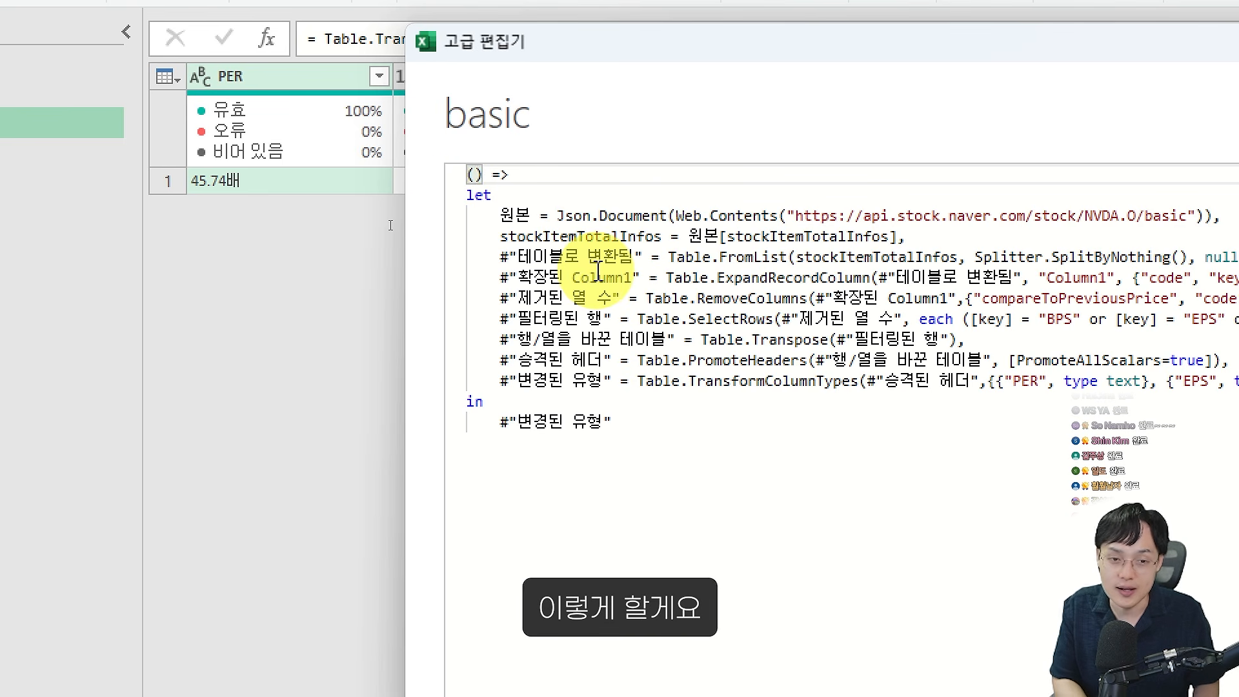
type("stoc")
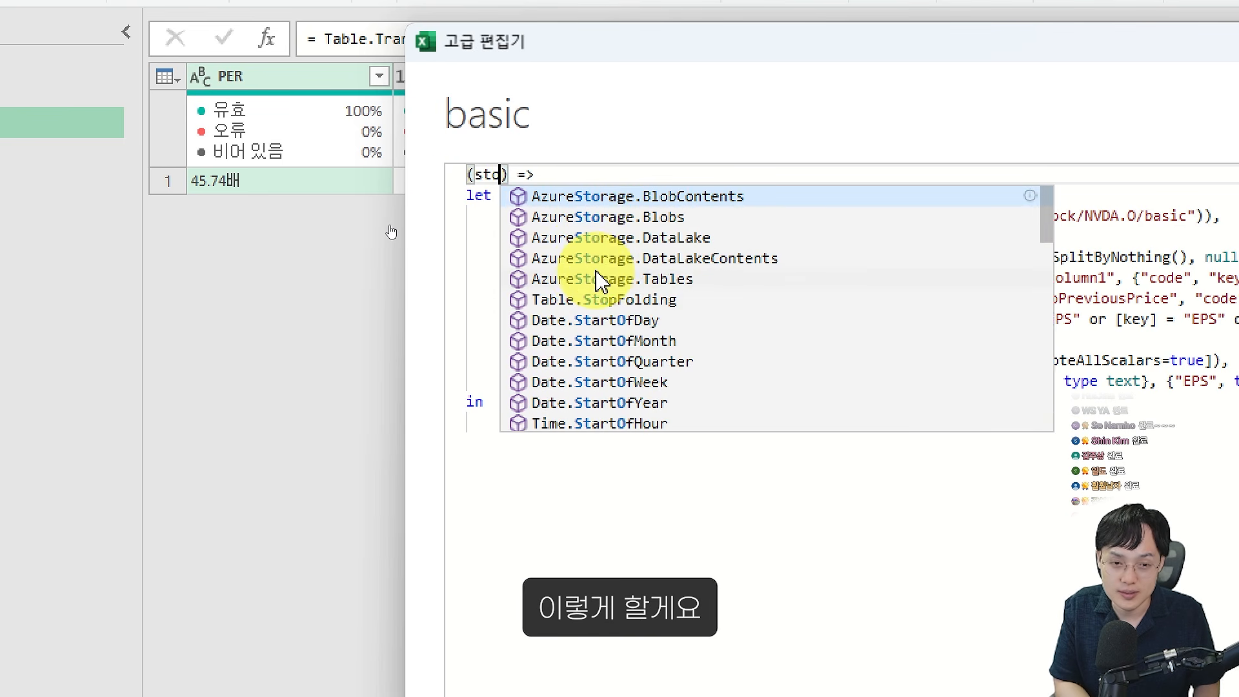
type("kcod")
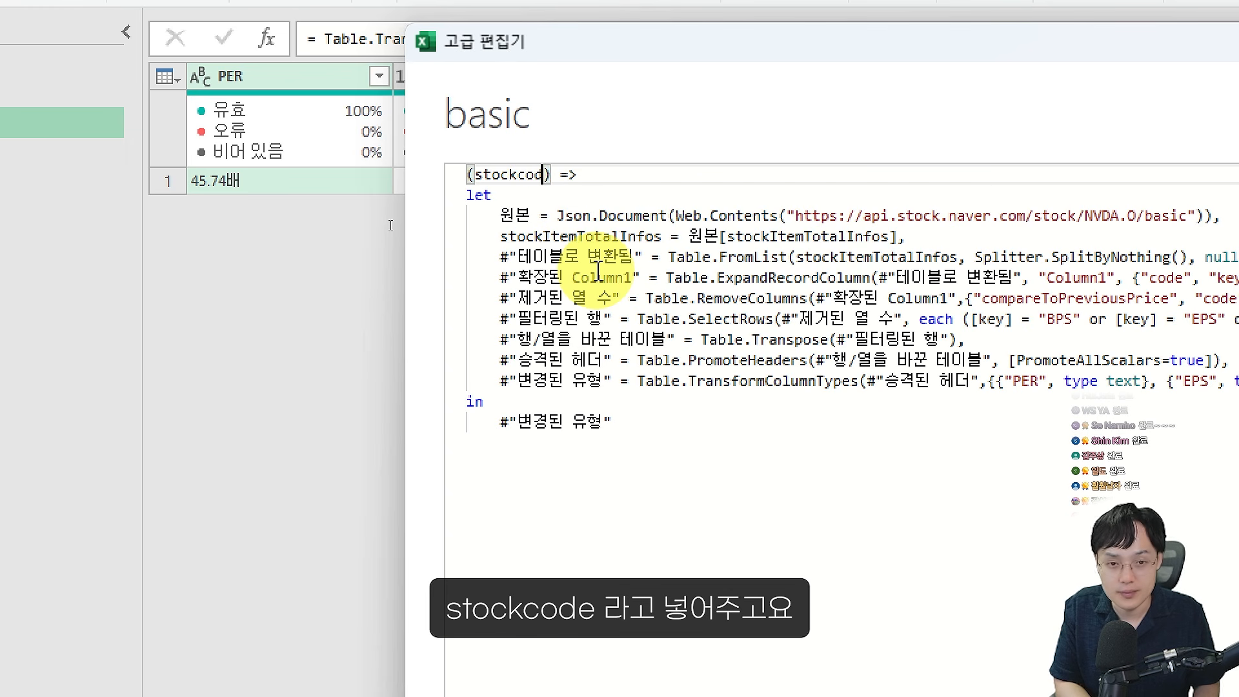
type("e ")
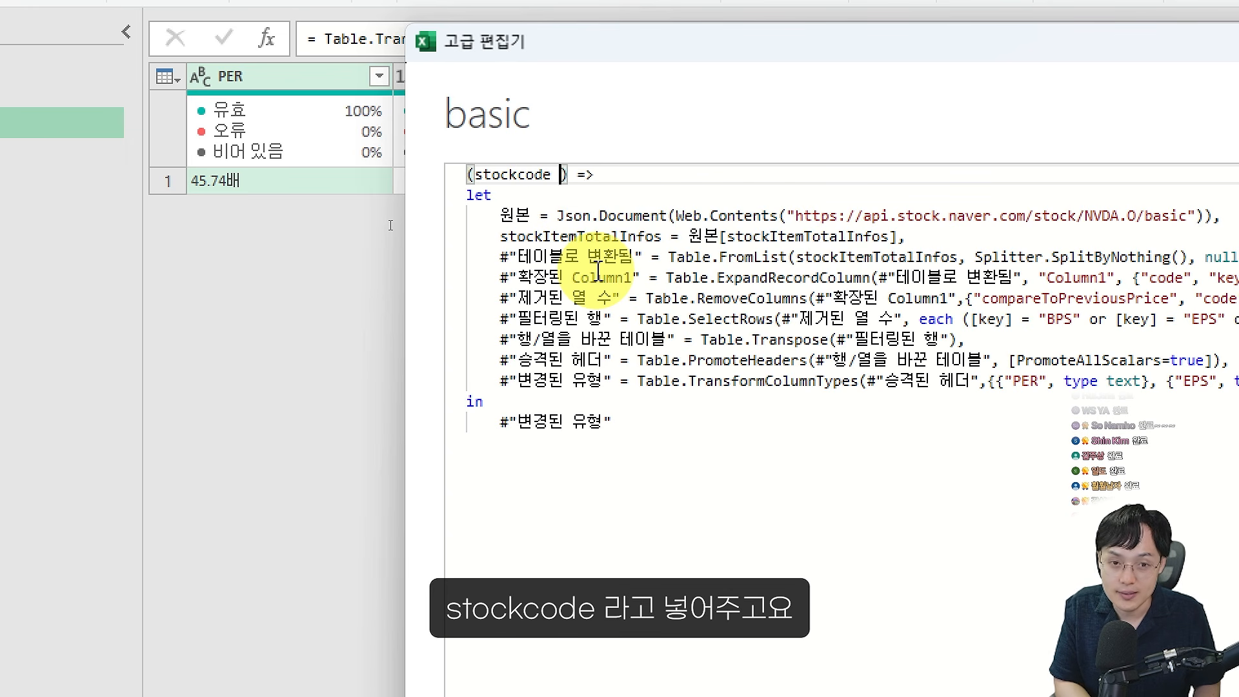
type("as t")
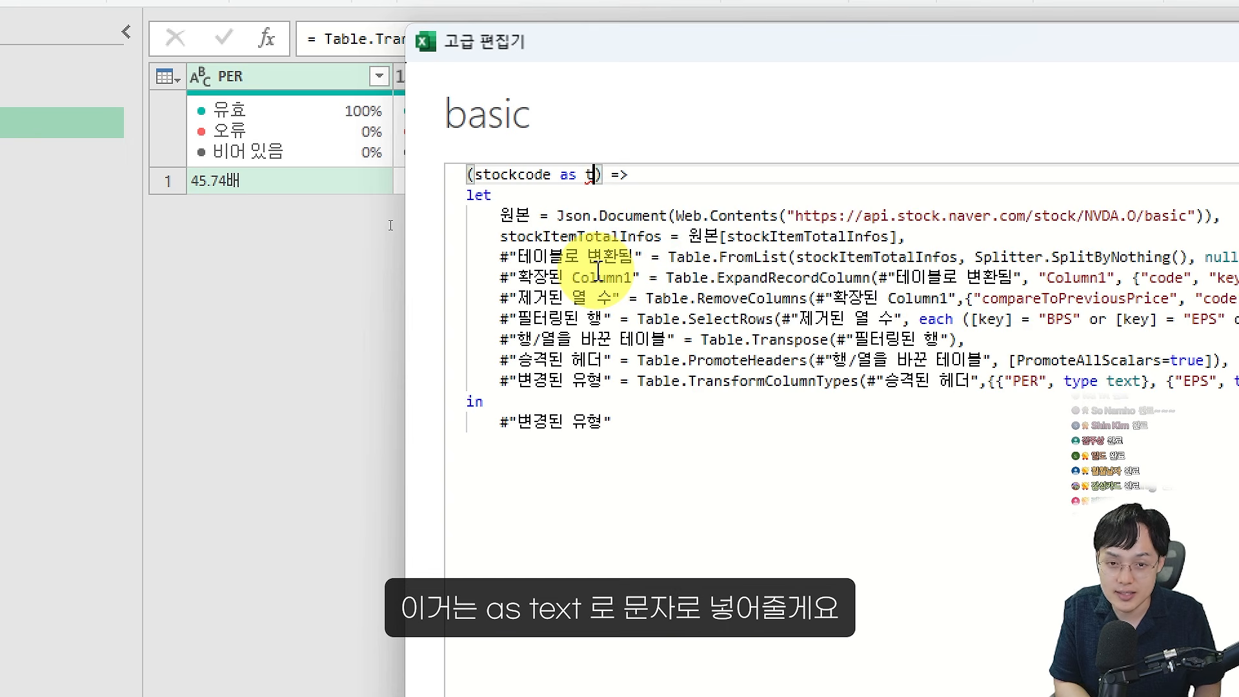
type("ext")
key("Escape")
left_click(597, 272)
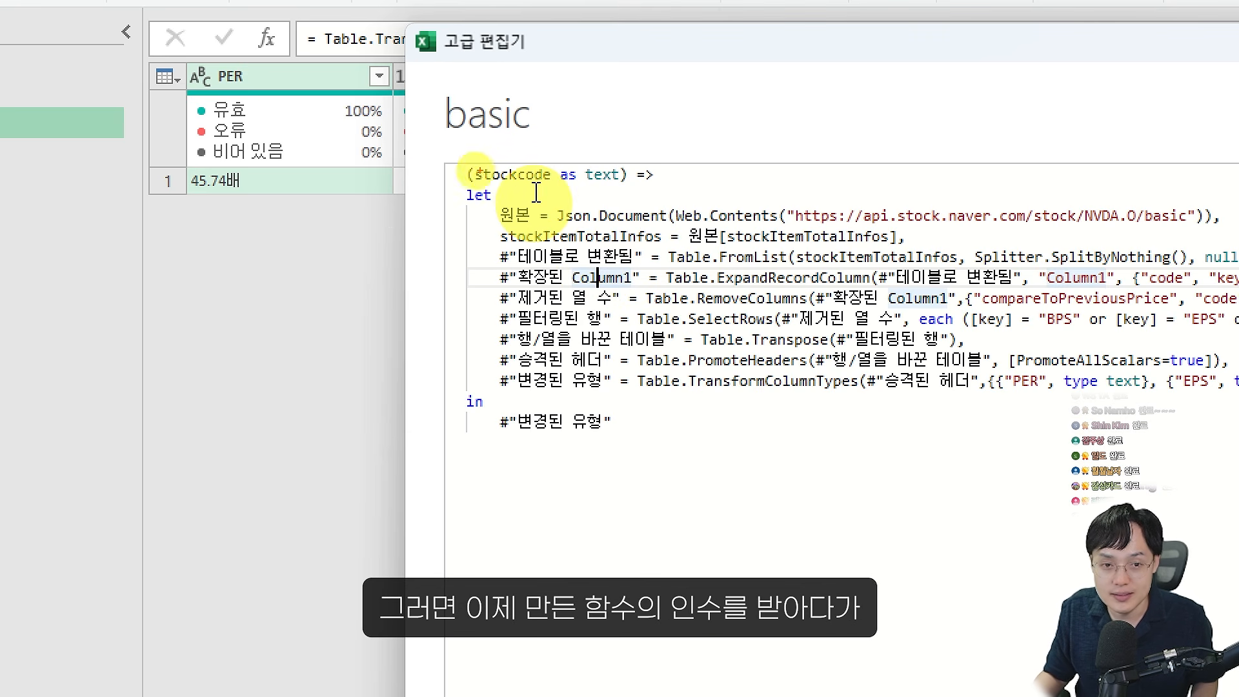
Replace NVDA.O in the Web.Contents URL with "&stockcode&" so the address uses the function argument
left_click_drag(469, 157, 621, 192)
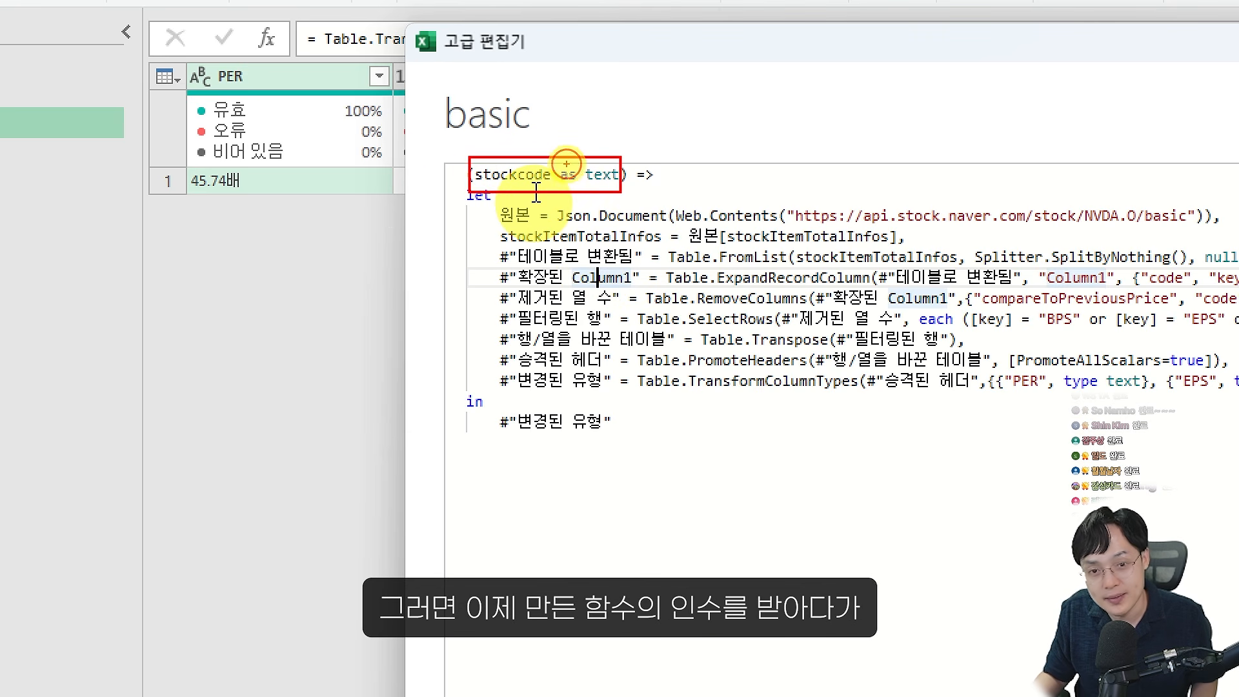
mouse_move(566, 164)
left_mouse_down()
mouse_move(994, 63)
mouse_move(1096, 202)
mouse_move(1107, 187)
mouse_move(1128, 225)
left_mouse_up()
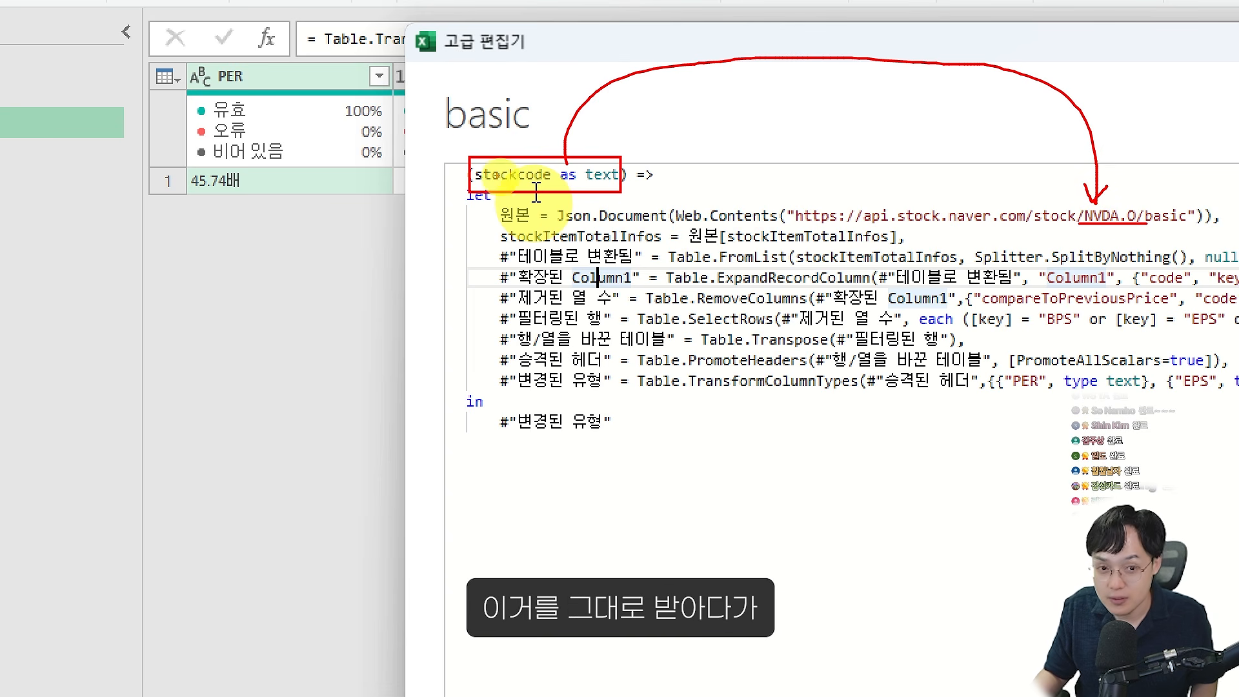
left_click_drag(468, 152, 639, 193)
mouse_move(563, 135)
left_mouse_down()
mouse_move(1027, 74)
mouse_move(1073, 184)
mouse_move(1083, 169)
left_mouse_up()
left_click_drag(1144, 233, 1150, 238)
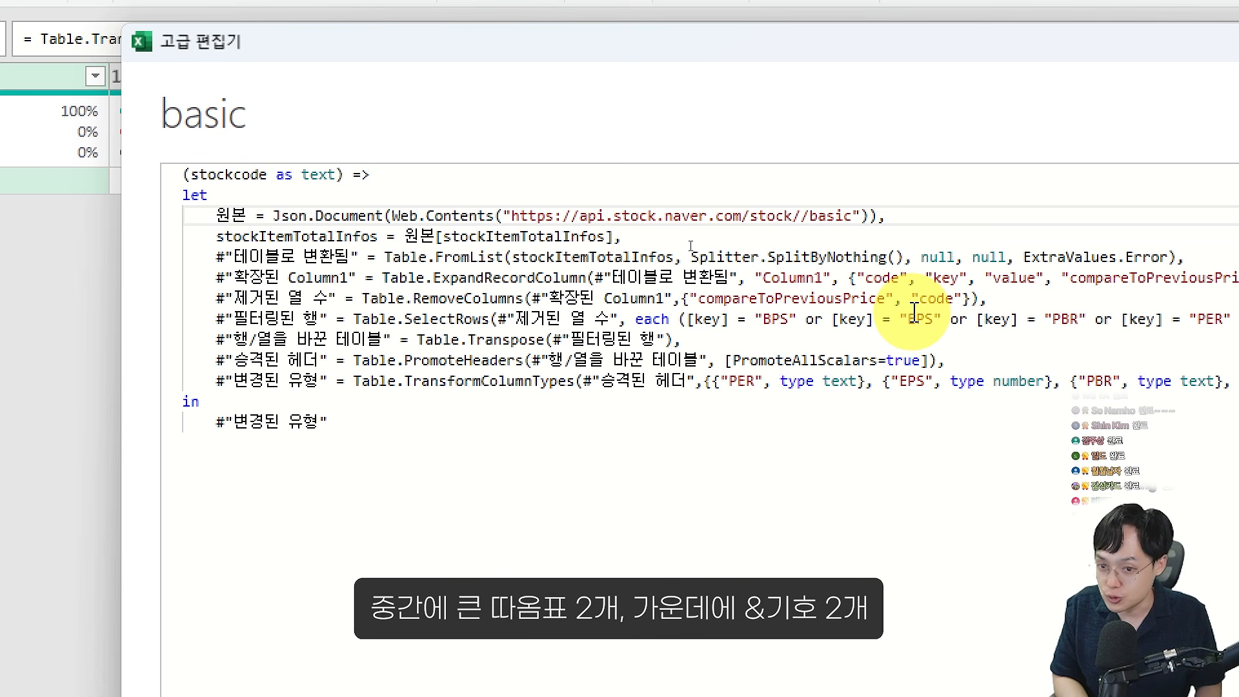
type("\"\"")
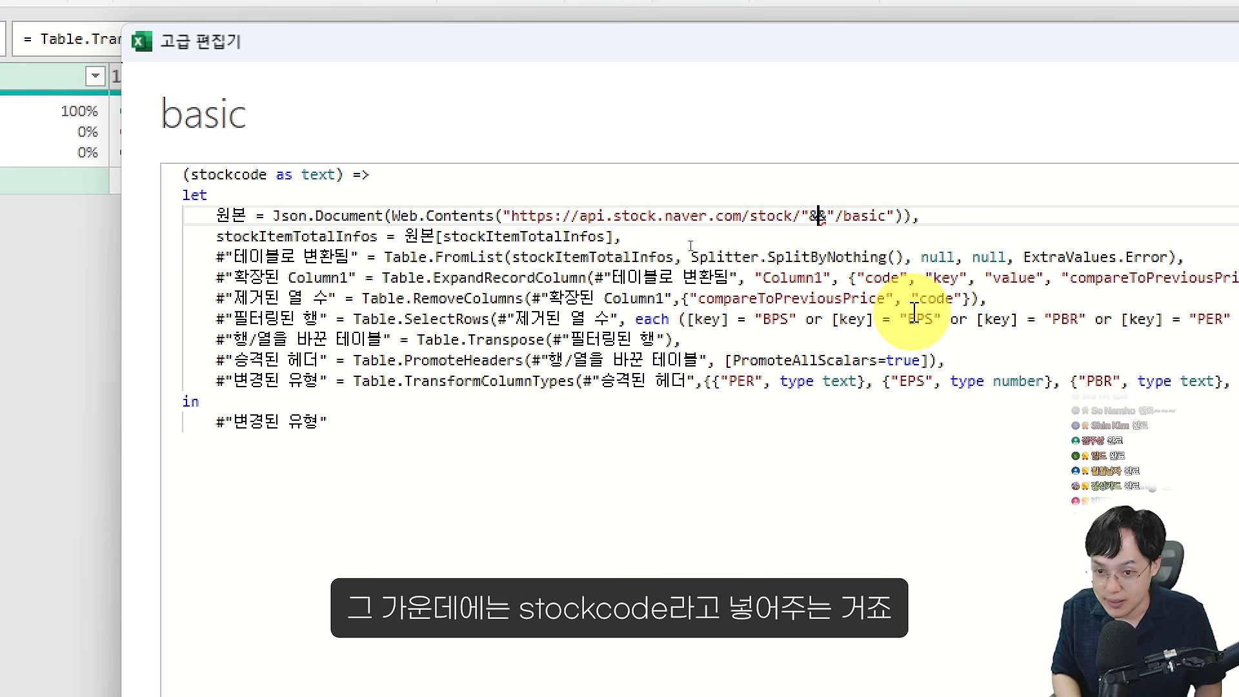
type("stt")
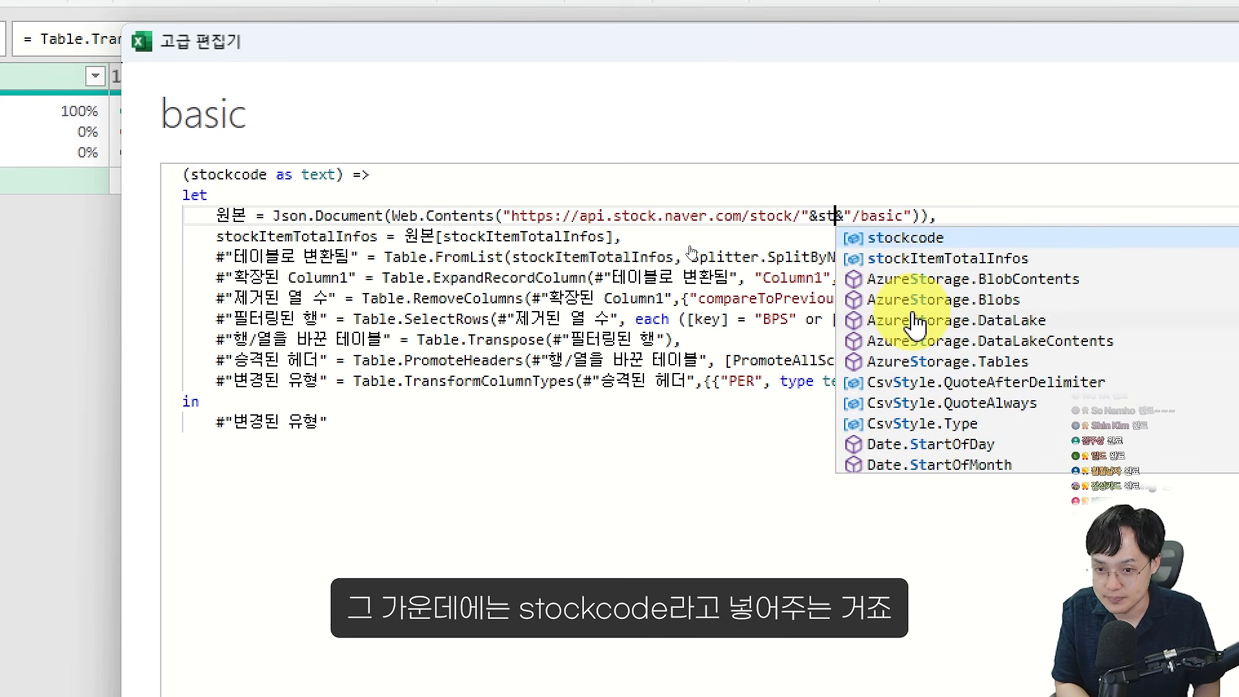
key("BackSpace")
type("ockcode")
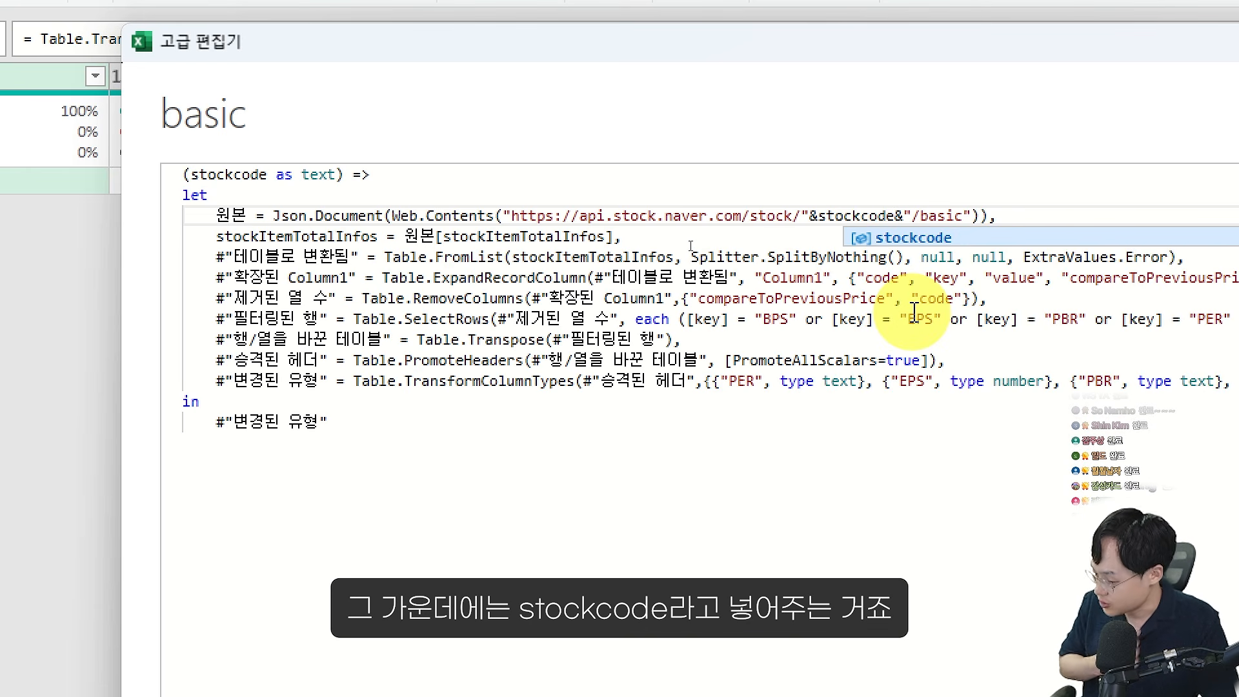
left_click(914, 315)
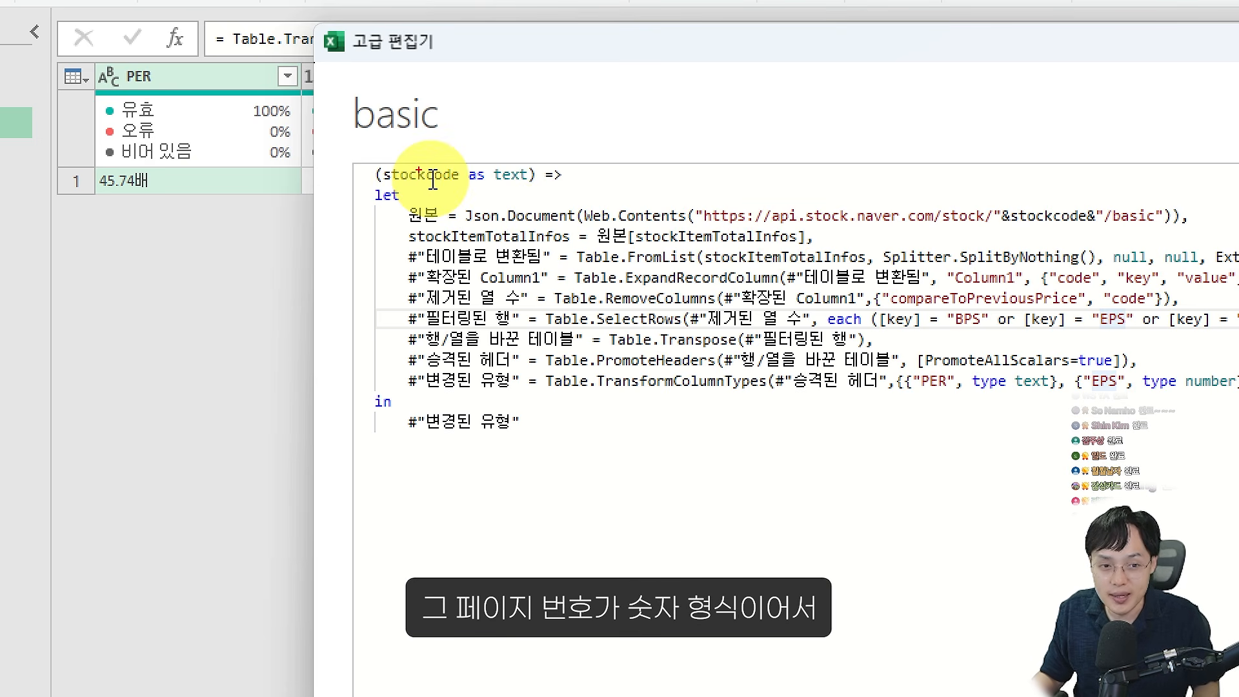
left_click_drag(477, 153, 536, 192)
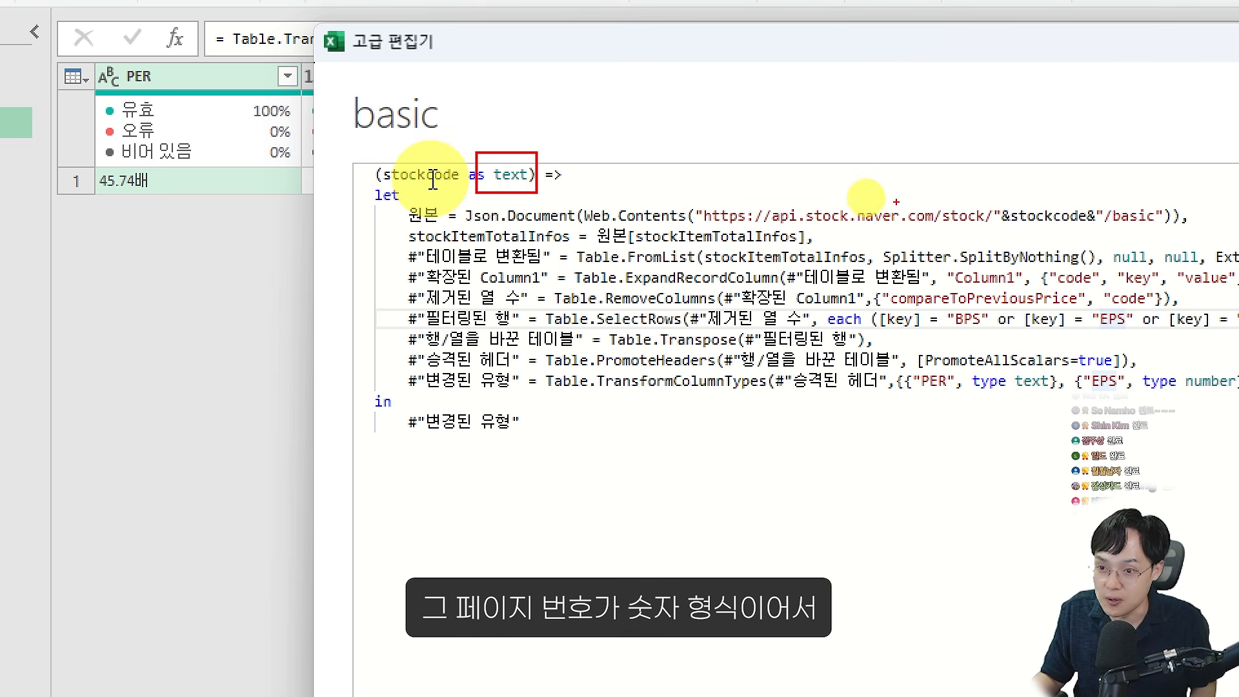
left_click_drag(995, 203, 1129, 234)
mouse_move(528, 173)
left_mouse_down()
mouse_move(981, 177)
mouse_move(950, 191)
left_mouse_up()
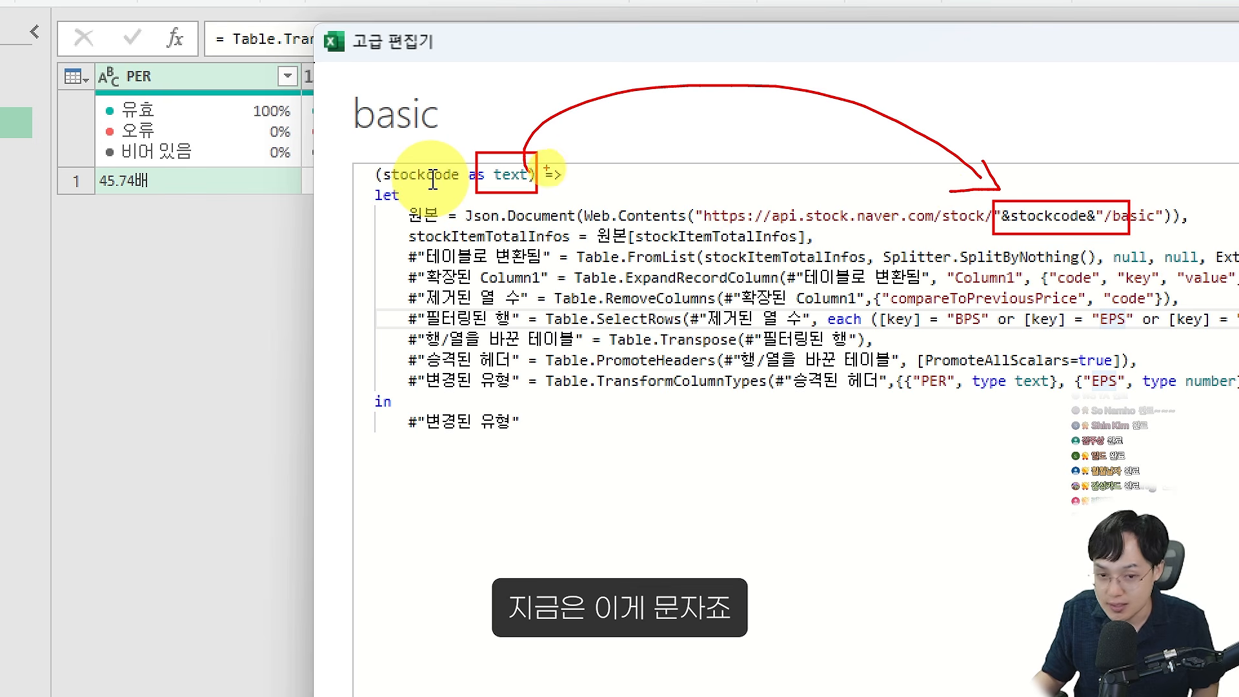
mouse_move(552, 189)
left_mouse_down()
mouse_move(484, 116)
mouse_move(571, 205)
left_mouse_up()
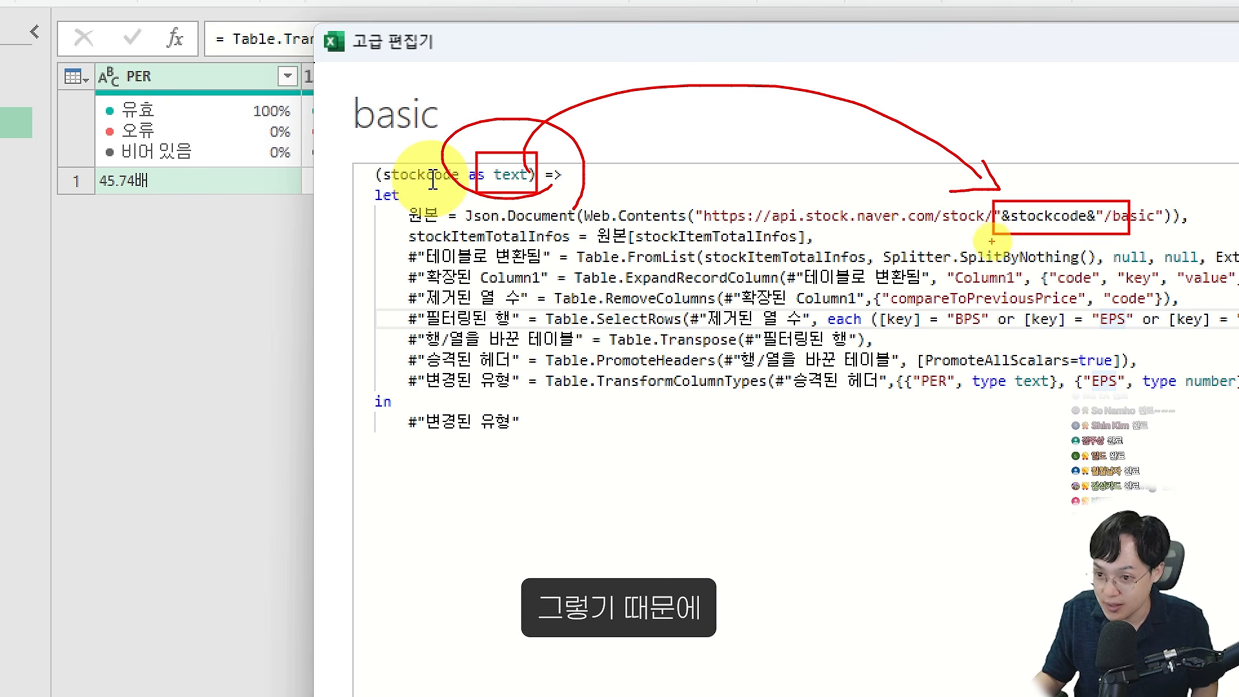
mouse_move(492, 172)
left_mouse_down()
mouse_move(589, 83)
mouse_move(916, 157)
left_mouse_up()
left_click_drag(868, 145, 916, 157)
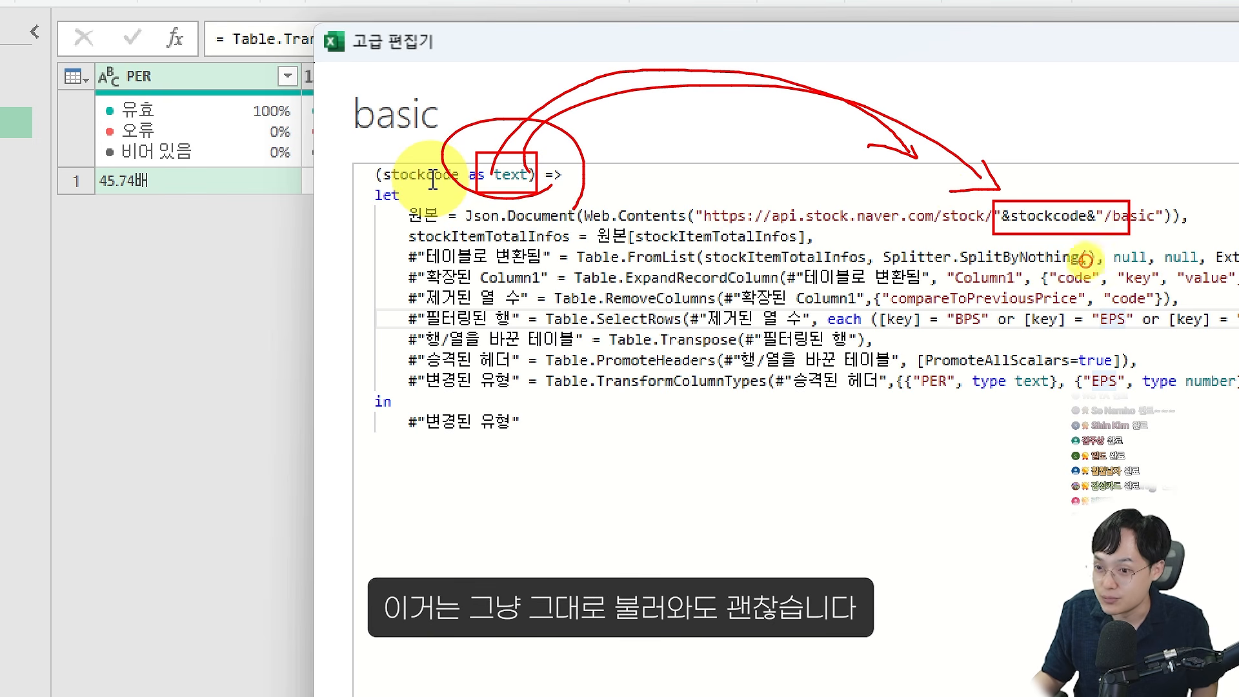
left_click_drag(1085, 262, 1136, 244)
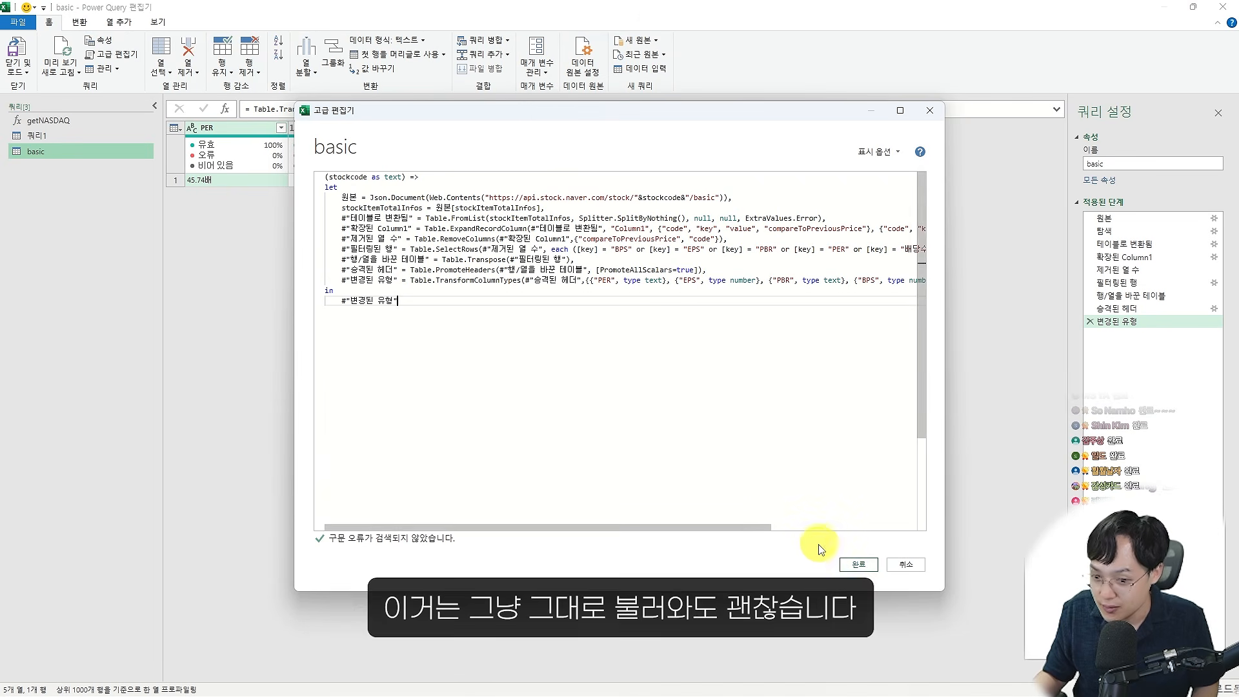
Apply the edited M code and rename the resulting basic function as getStockInsight
left_click(857, 568)
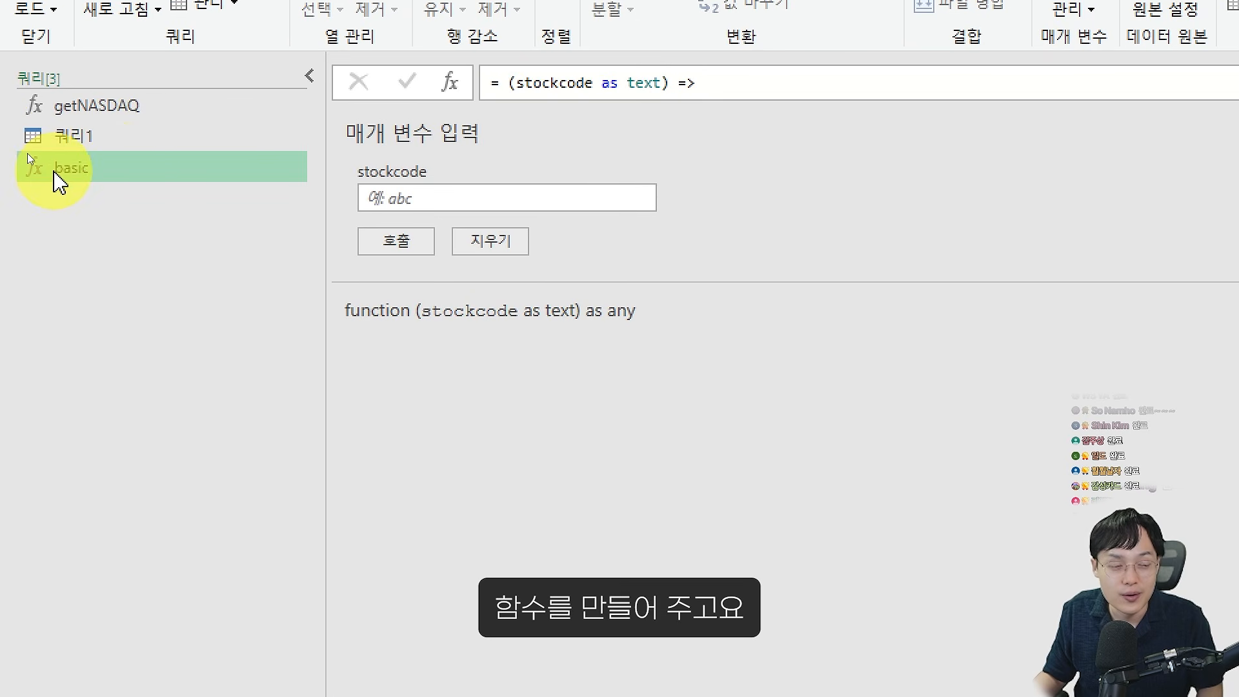
double_click(94, 173)
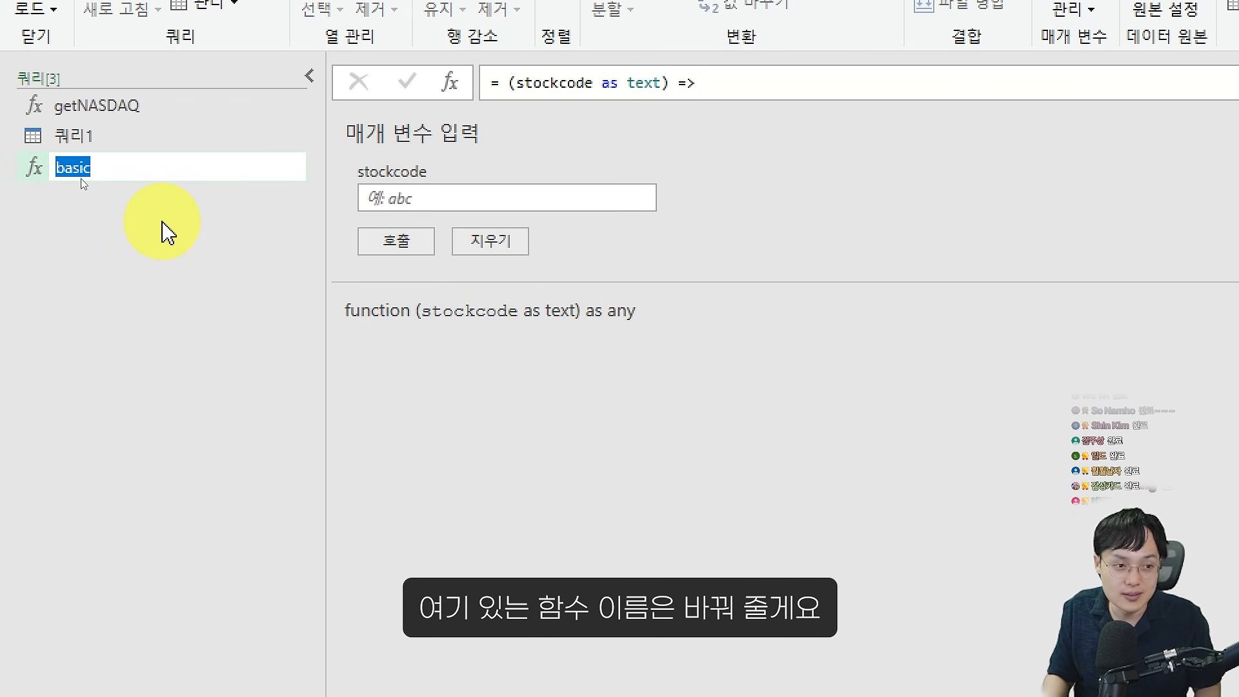
left_click(168, 233)
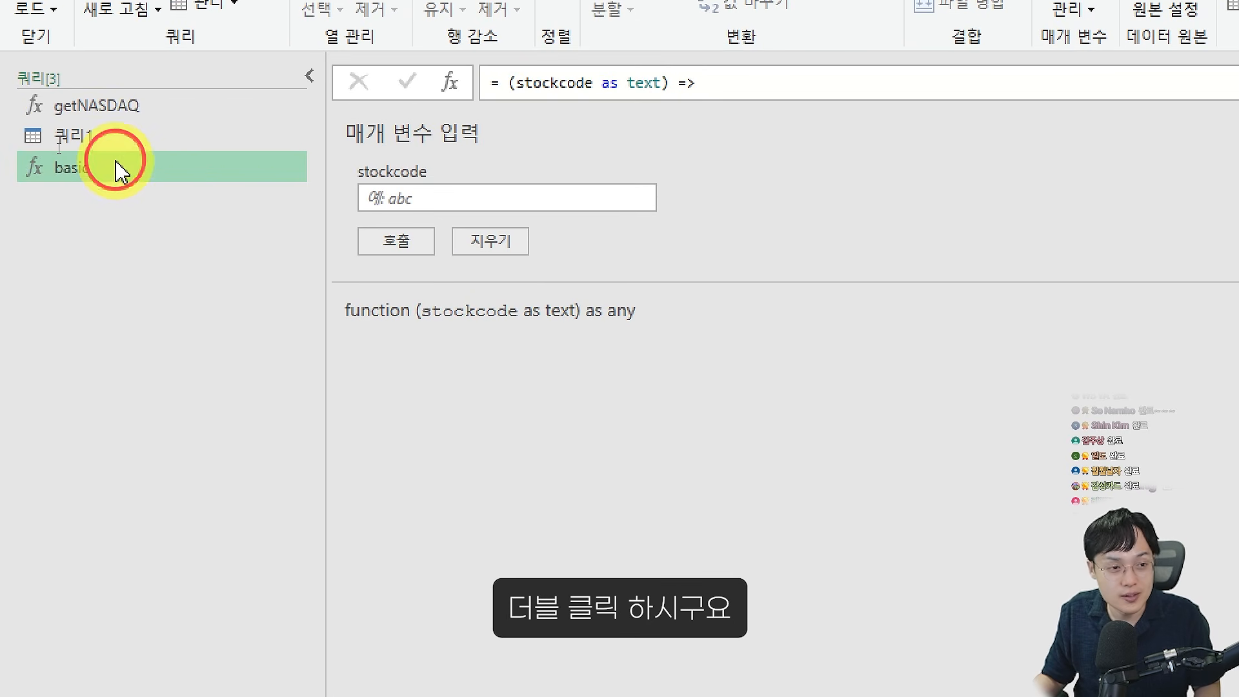
double_click(133, 179)
type("get")
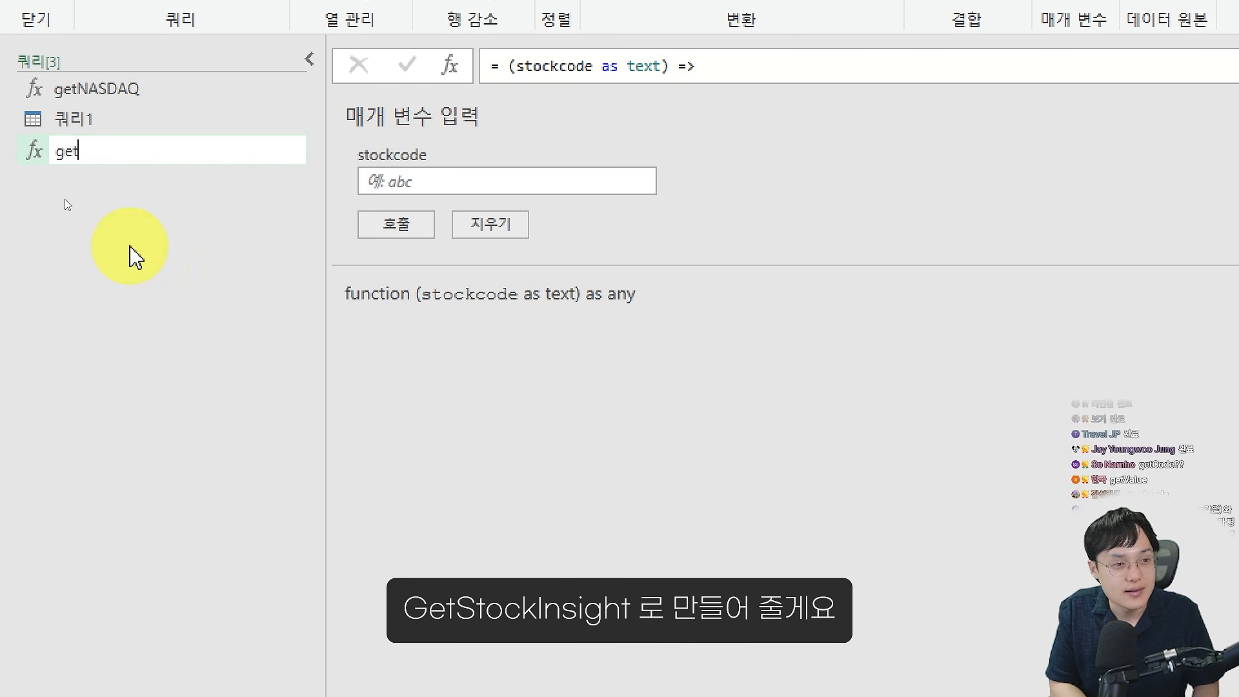
type("StockInsight")
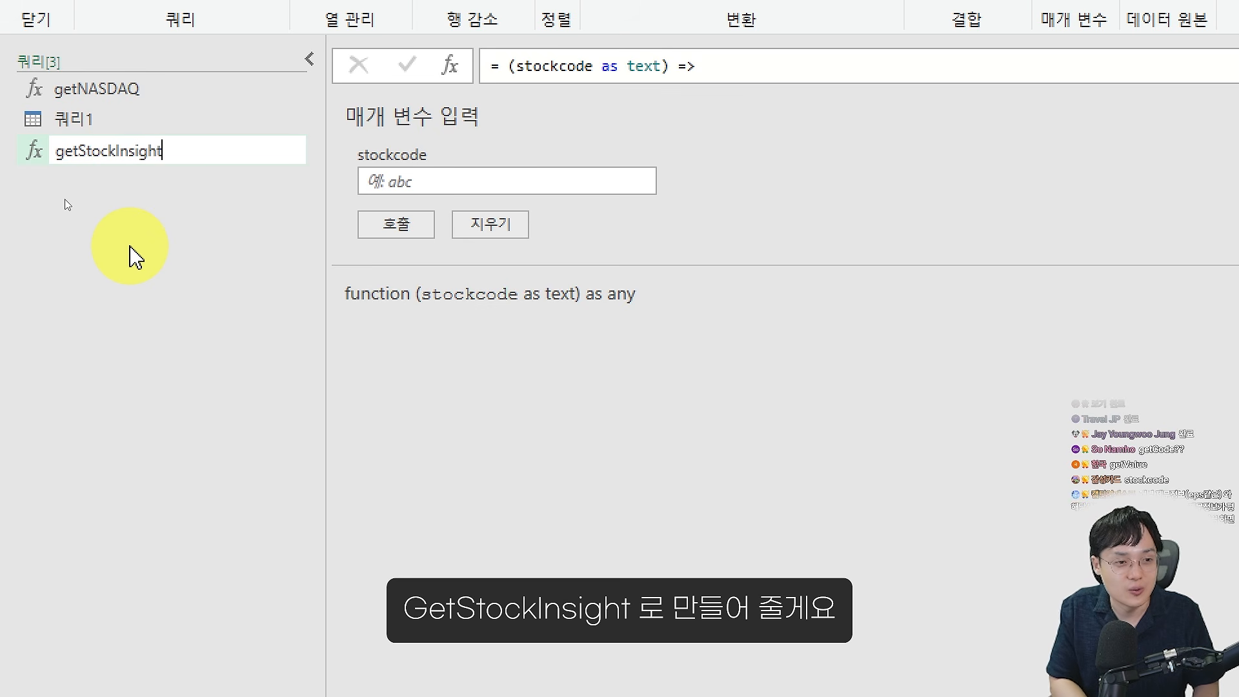
left_click(131, 249)
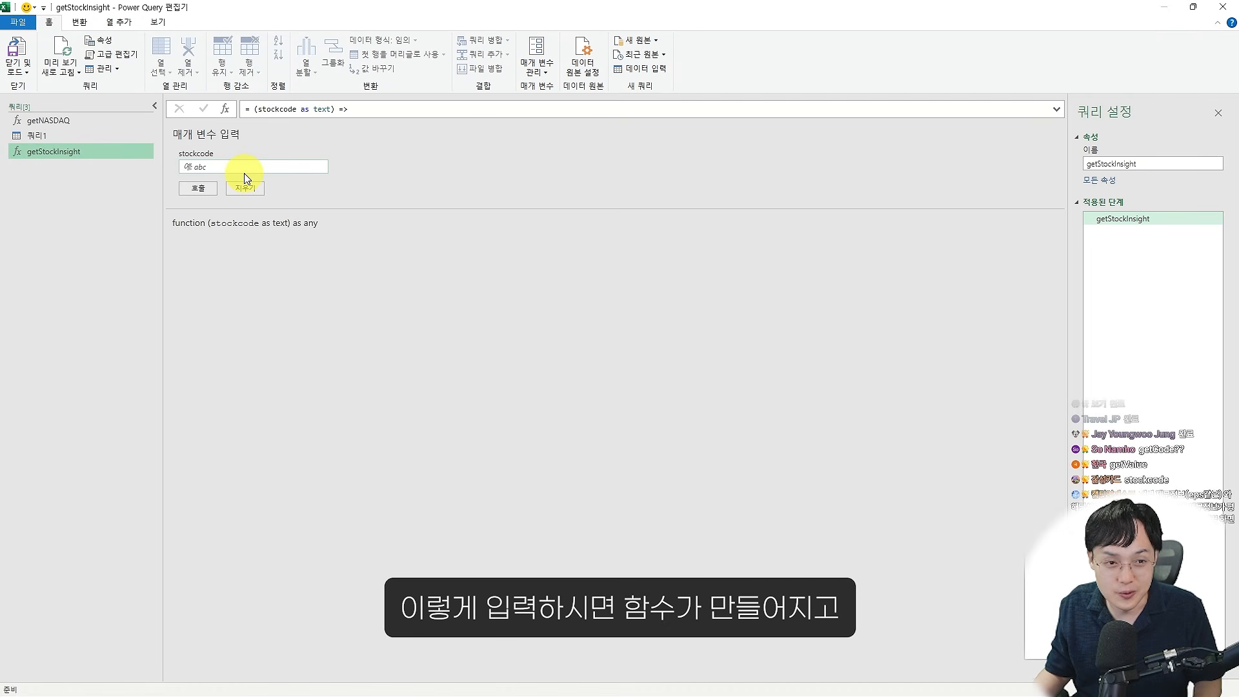
Test getStockInsight by invoking it with the stockcode MSFT.O and look over the returned row
left_click(237, 171)
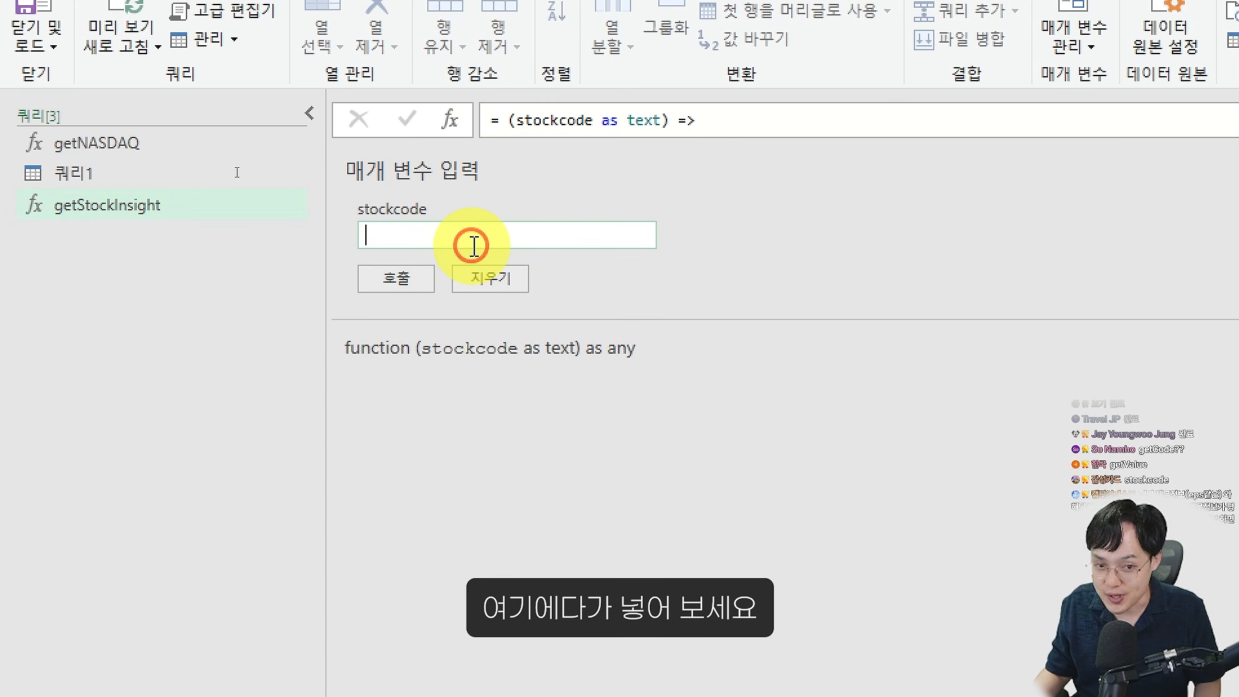
type("M")
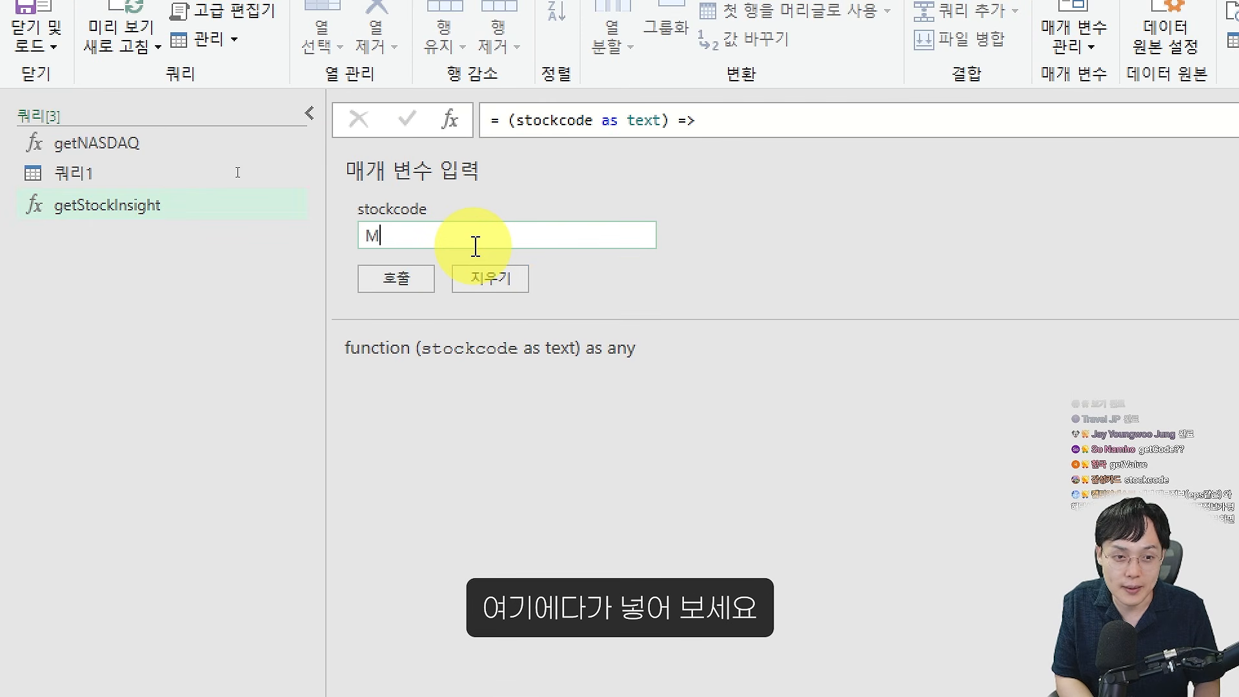
type("SFT.O")
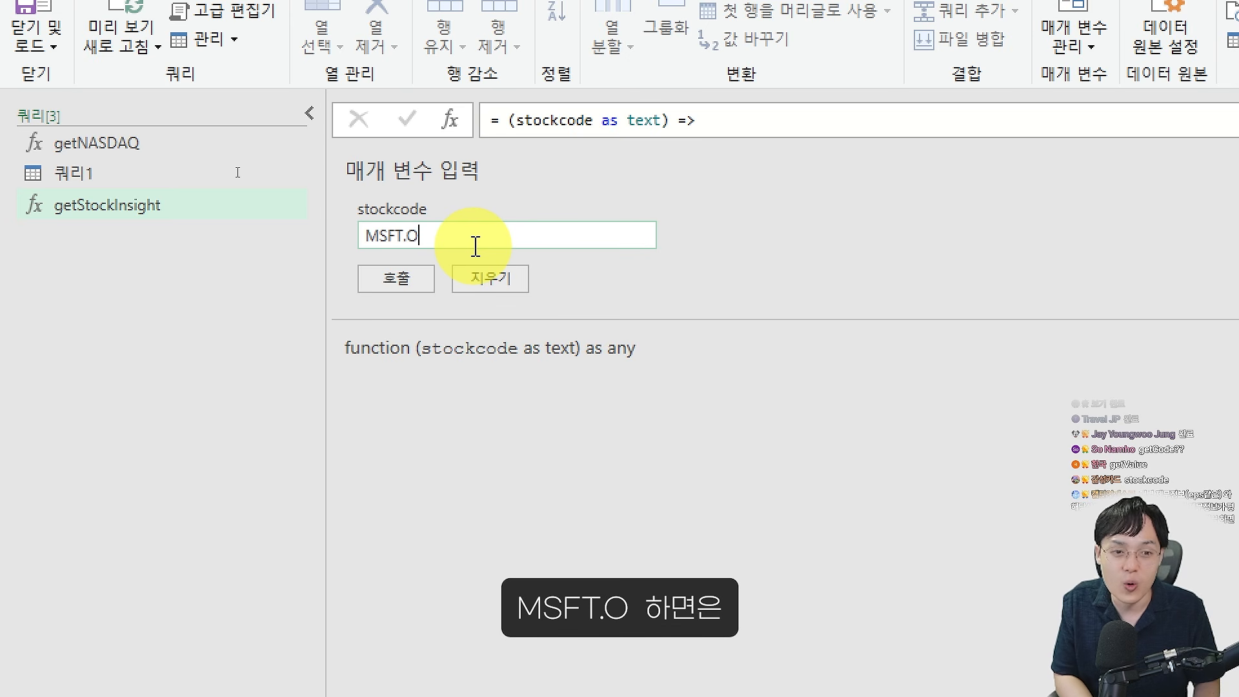
left_click(426, 282)
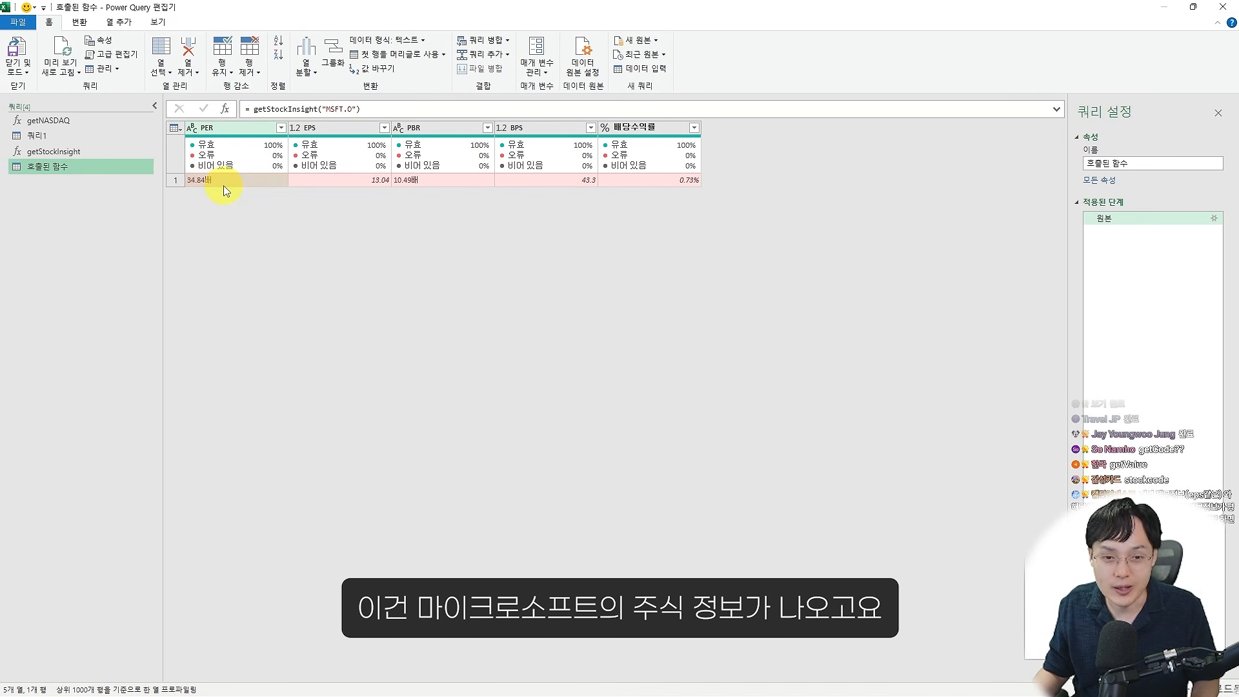
left_click_drag(172, 109, 705, 207)
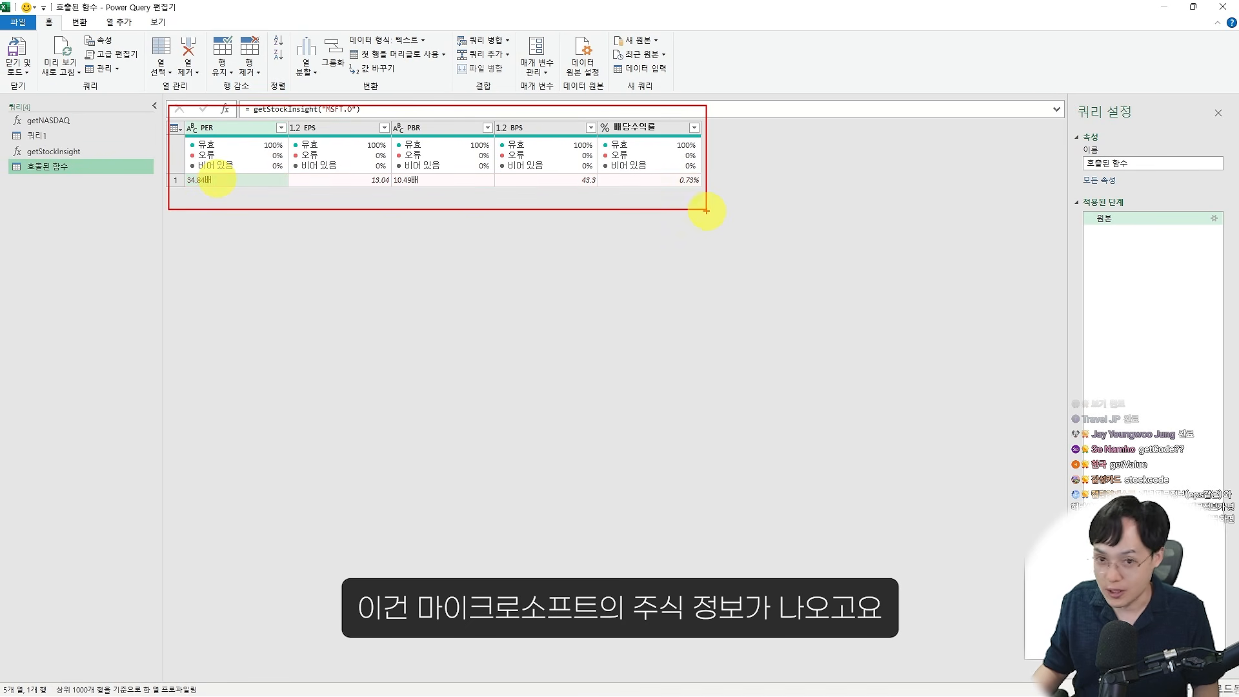
Return to getStockInsight, invoke it with the stockcode NVDA.O and look over the returned row
left_click(127, 151)
left_click(200, 165)
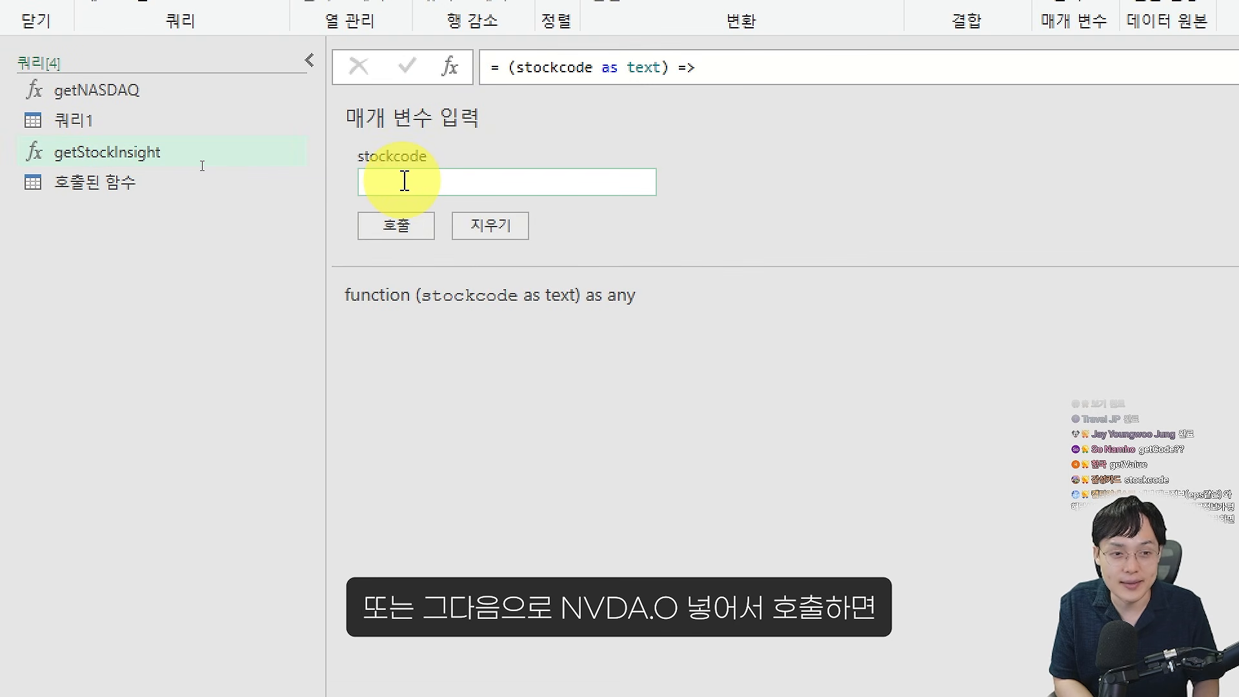
type("NVDA.O")
left_click(399, 226)
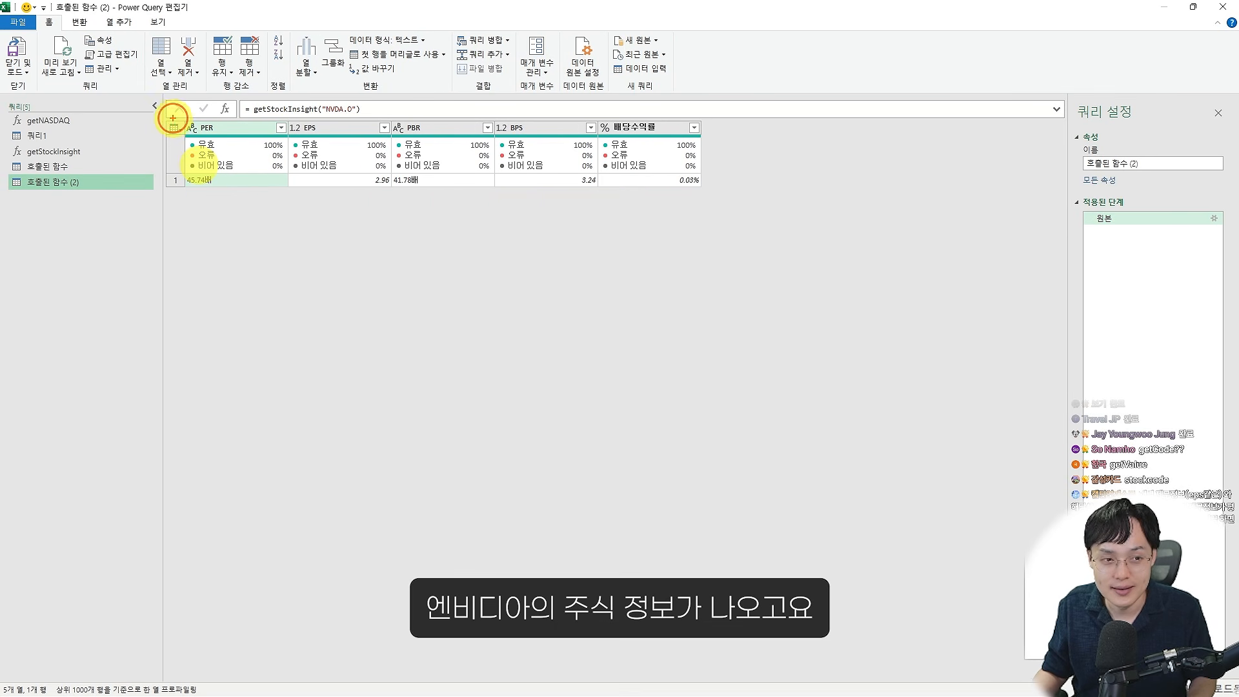
left_click_drag(173, 118, 749, 203)
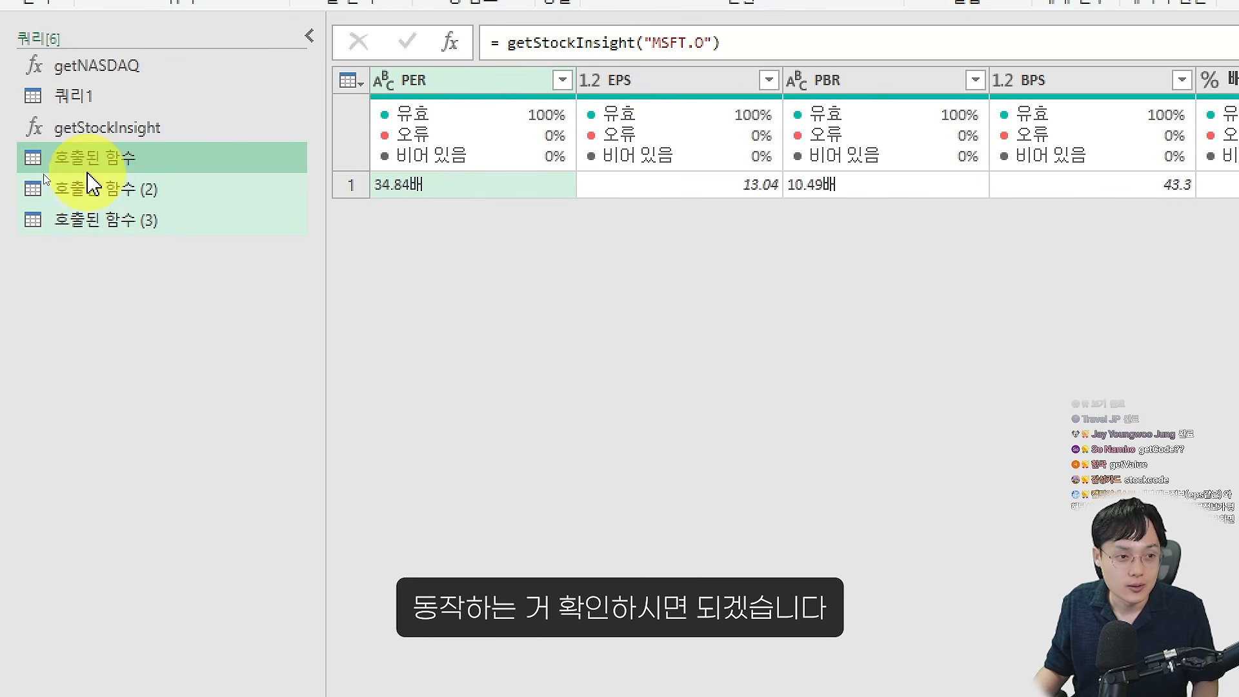
Delete the 호출된 함수 test queries and move getStockInsight above 쿼리1 in the query list
right_click(87, 173)
left_click(155, 253)
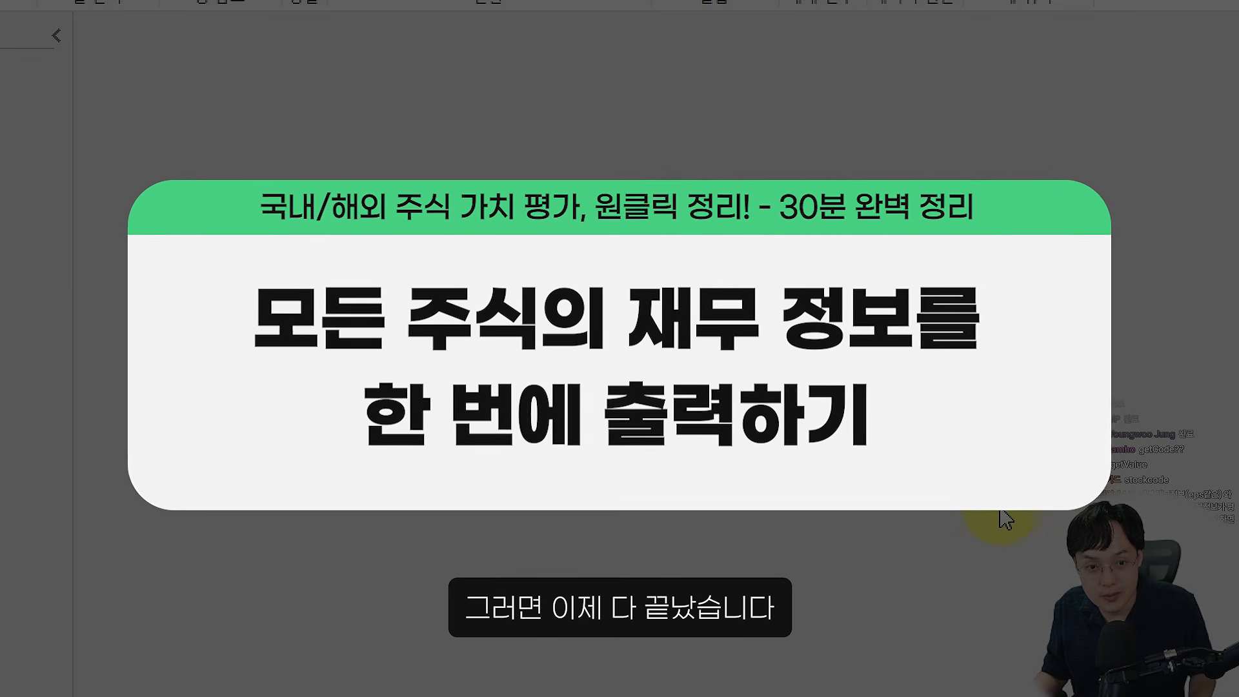
left_click_drag(78, 152, 81, 137)
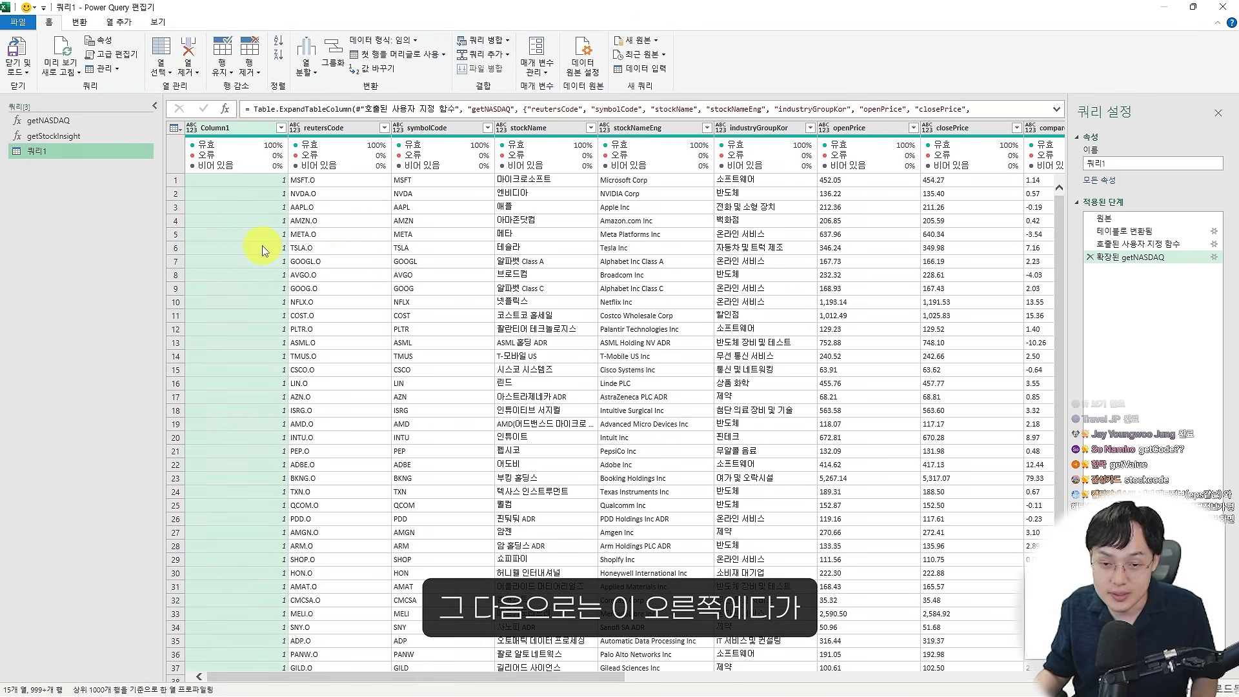
Examine the last columns of the 쿼리1 table and the reutersCode column as a source for the function argument
scroll(476, 304, "right", 10)
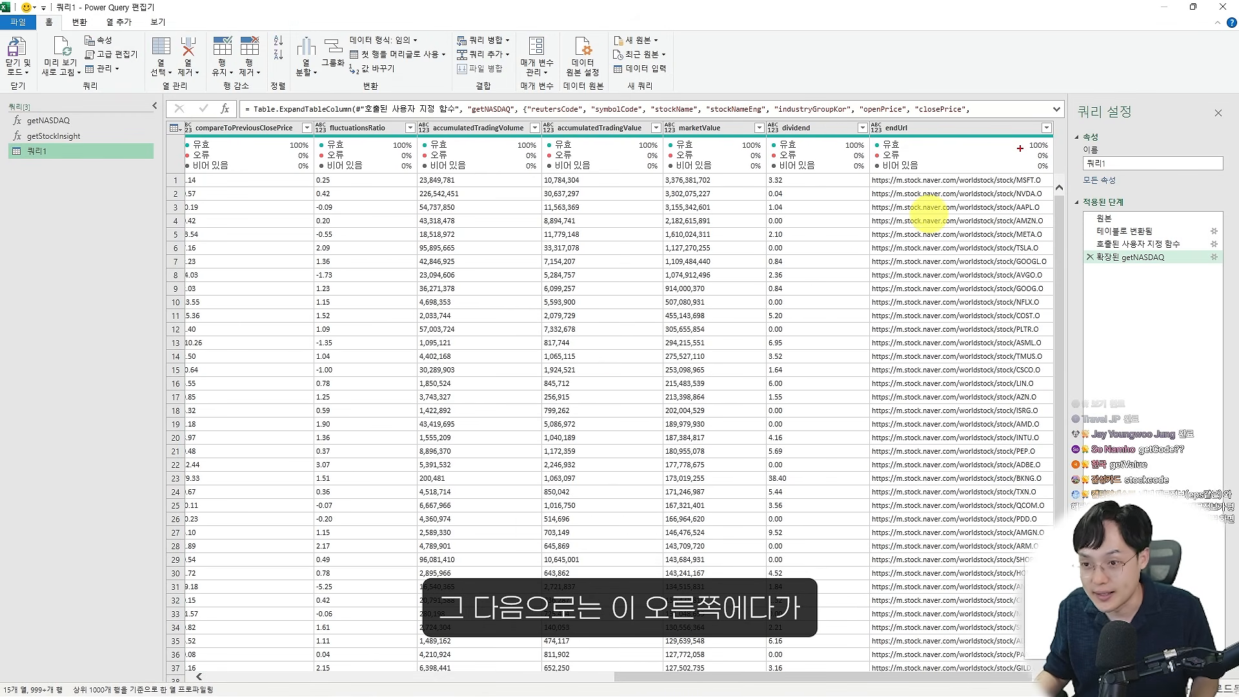
key("ctrl+2")
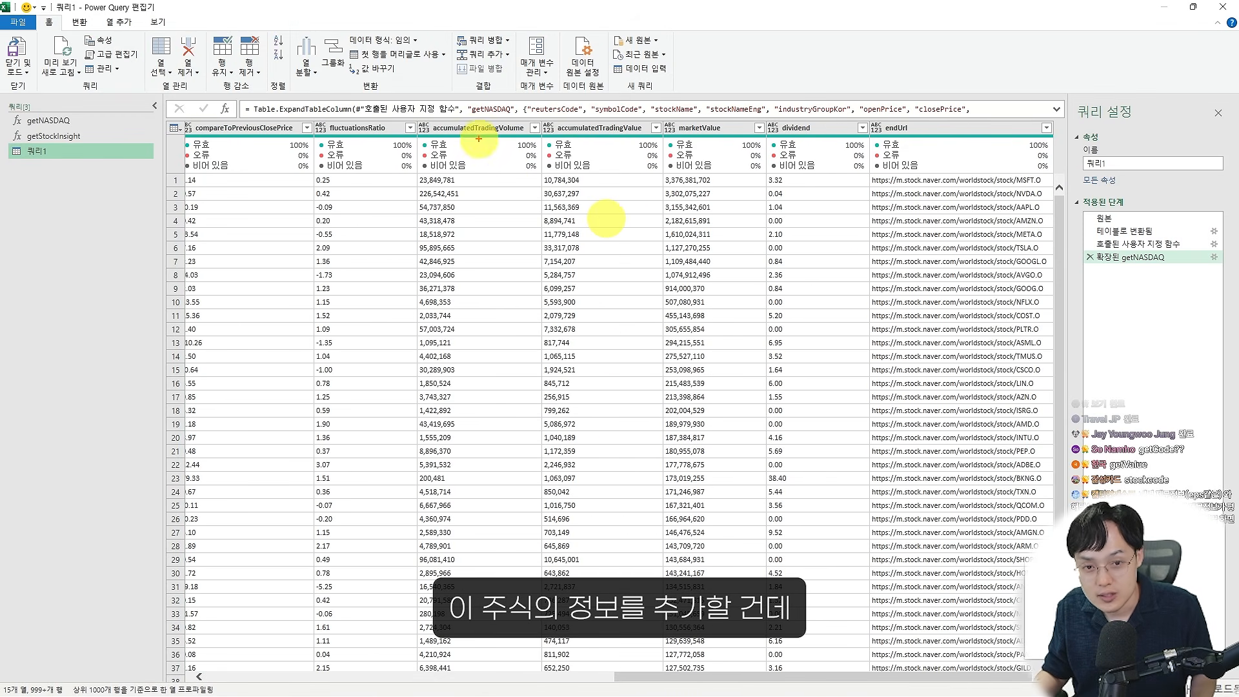
left_click_drag(479, 138, 922, 139)
left_click_drag(901, 110, 910, 220)
key("Escape")
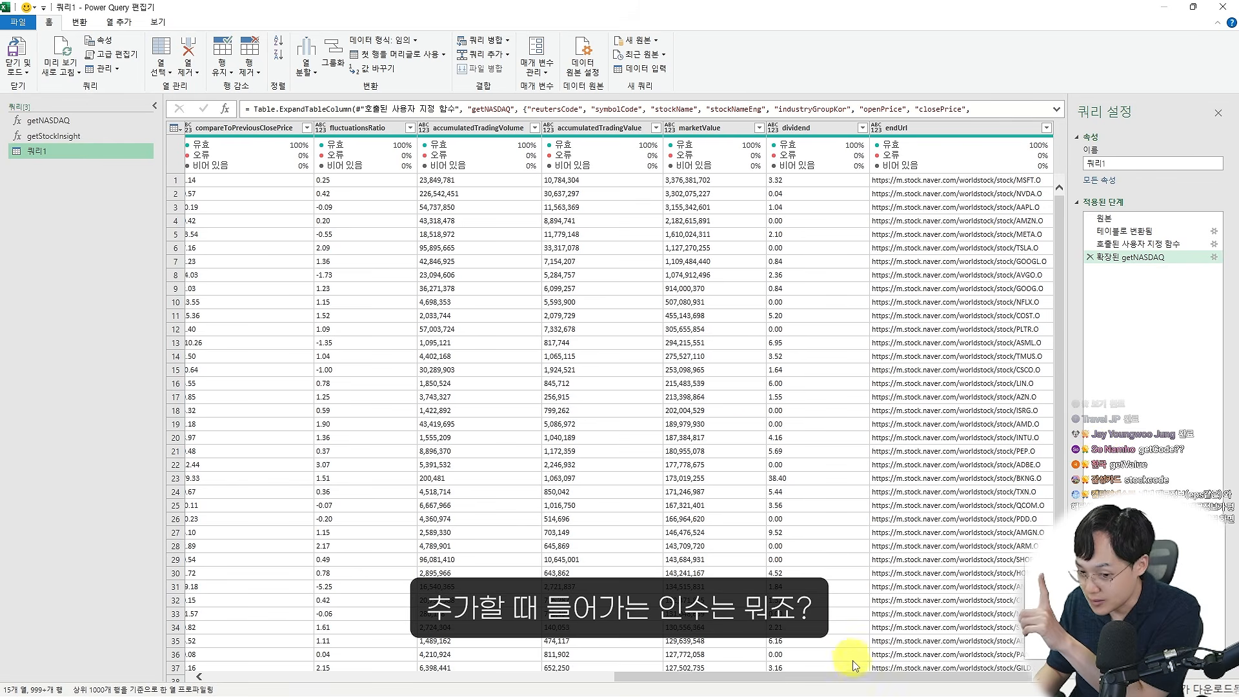
left_click_drag(863, 677, 439, 678)
key("ctrl+4")
key("ctrl+2")
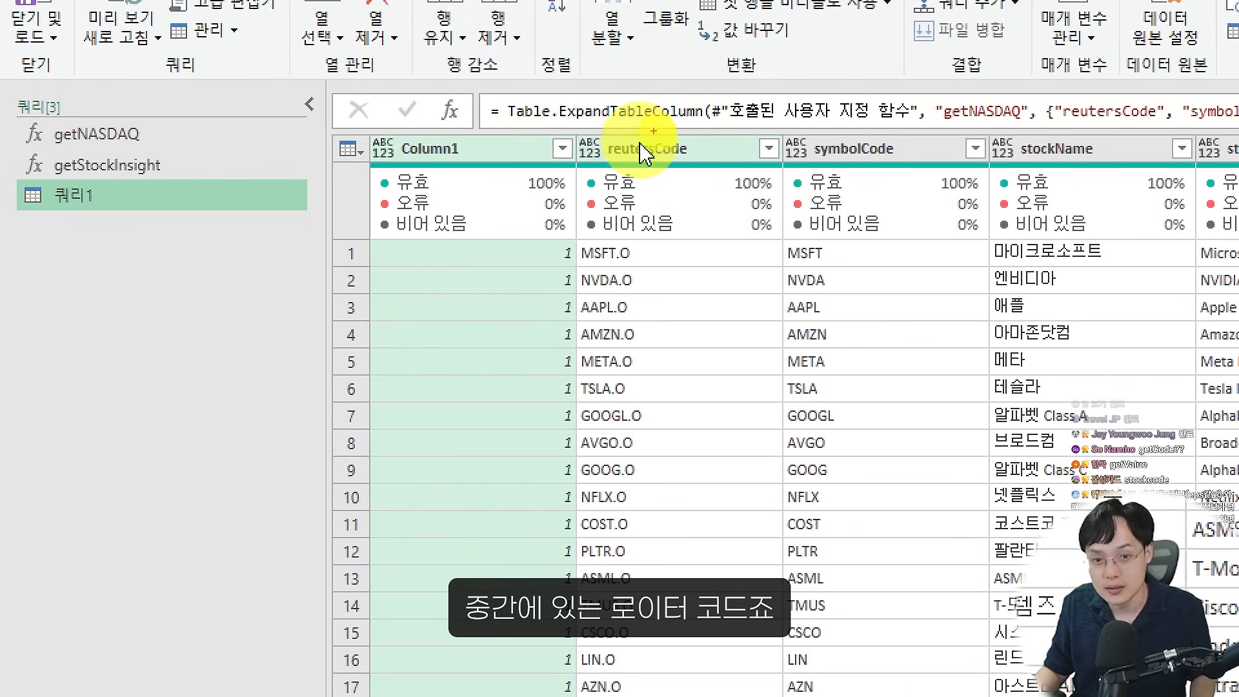
mouse_move(579, 133)
left_mouse_down()
mouse_move(765, 316)
mouse_move(804, 413)
left_mouse_up()
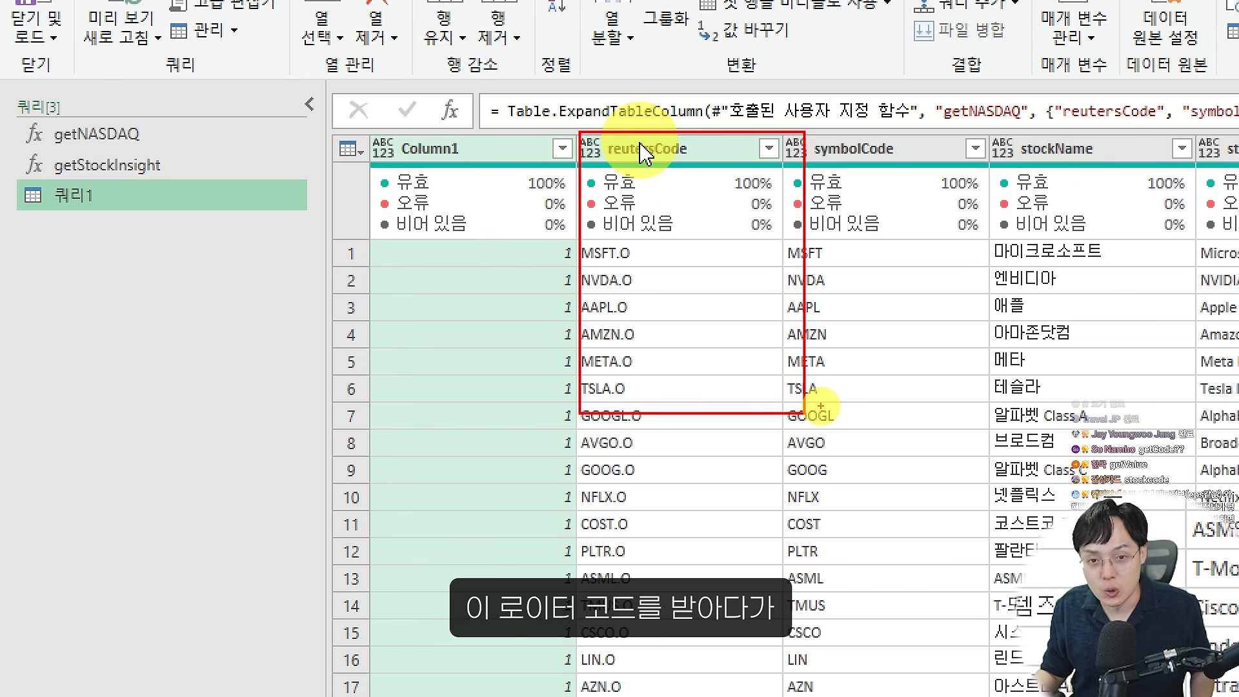
left_click_drag(570, 139, 756, 444)
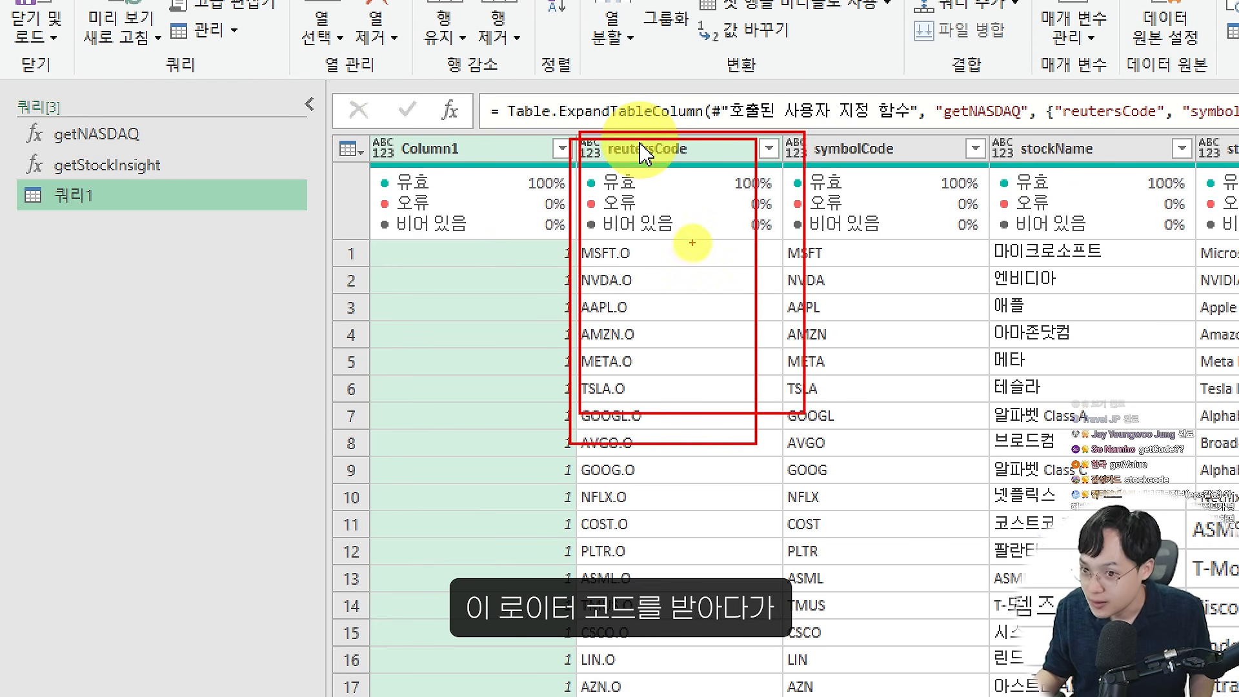
mouse_move(685, 240)
left_mouse_down()
mouse_move(1094, 180)
mouse_move(1053, 176)
left_mouse_up()
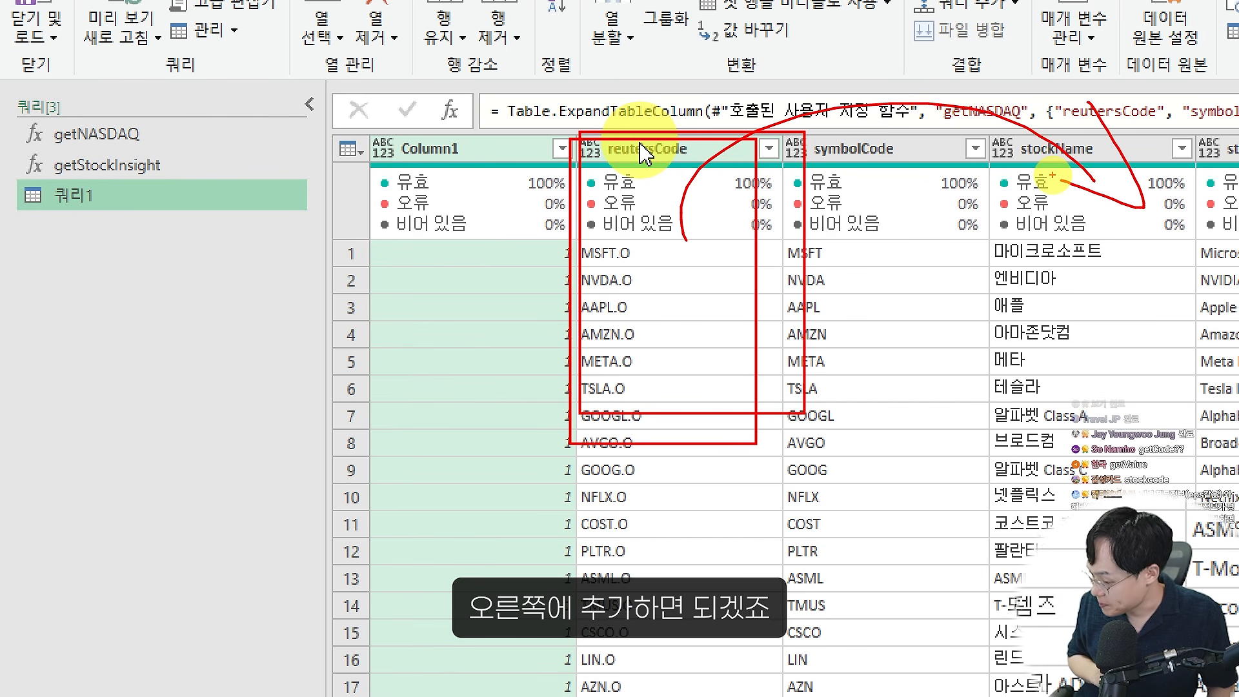
key("Escape")
key("ctrl+4")
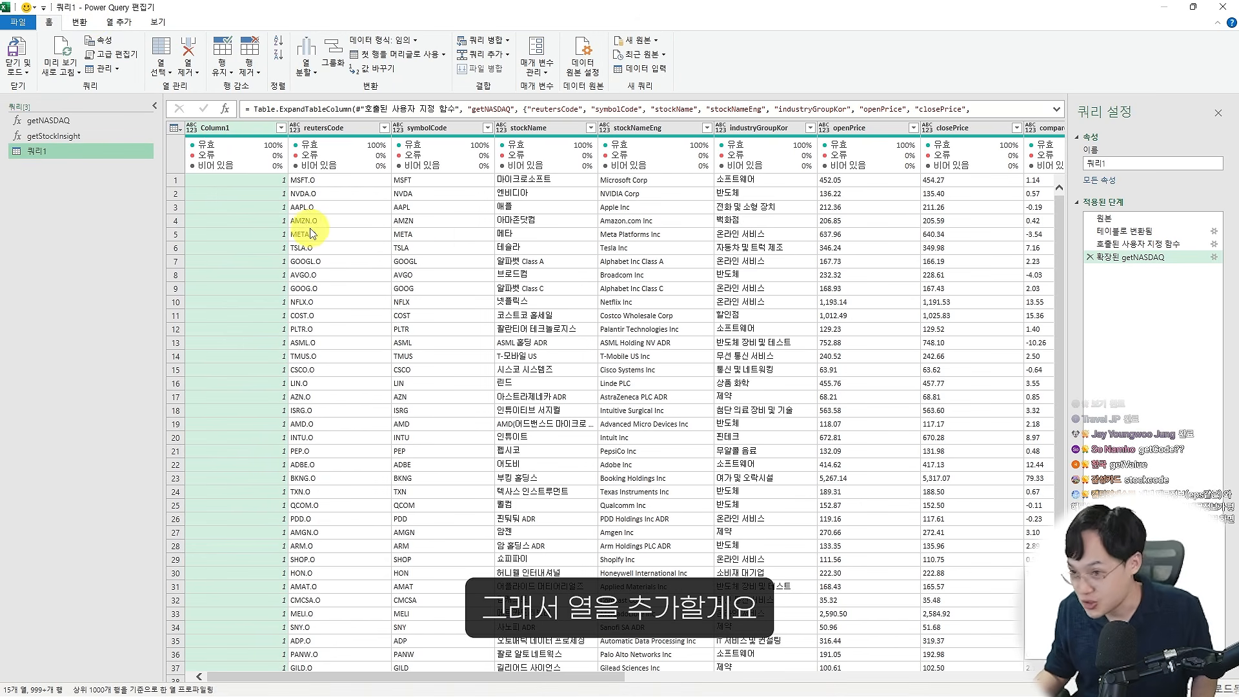
Invoke the custom function getStockInsight for every row of 쿼리1, passing the reutersCode column as stockcode
left_click(113, 24)
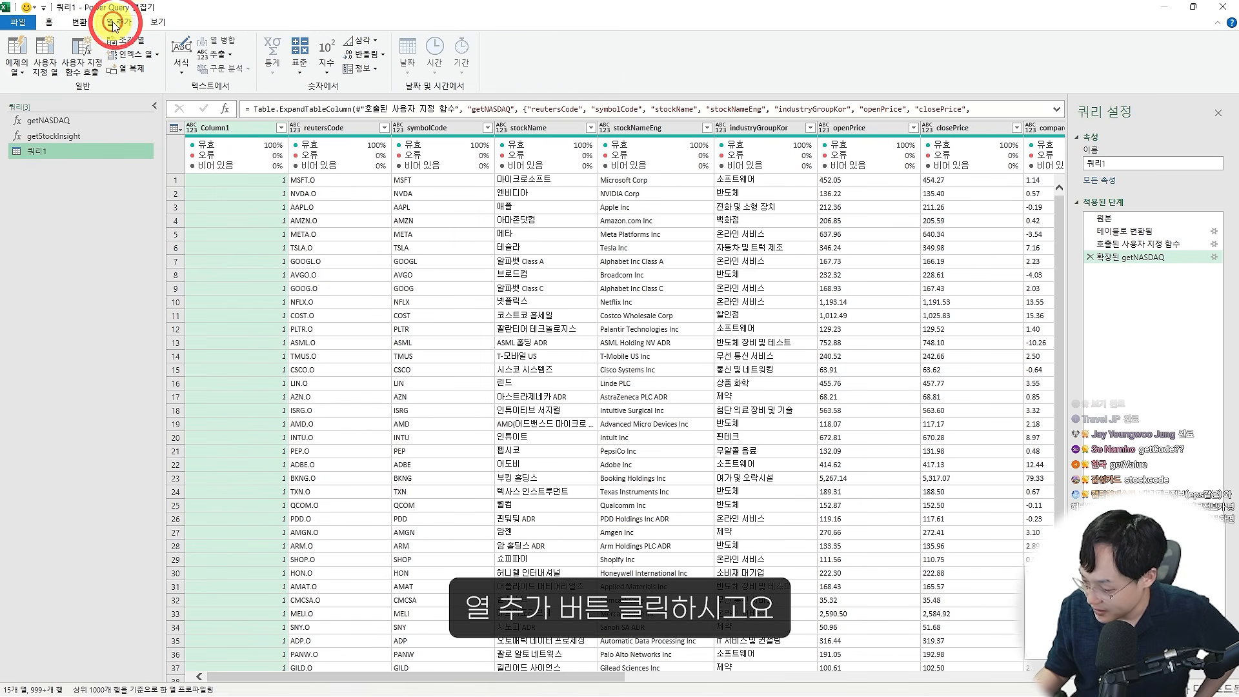
left_click(87, 66)
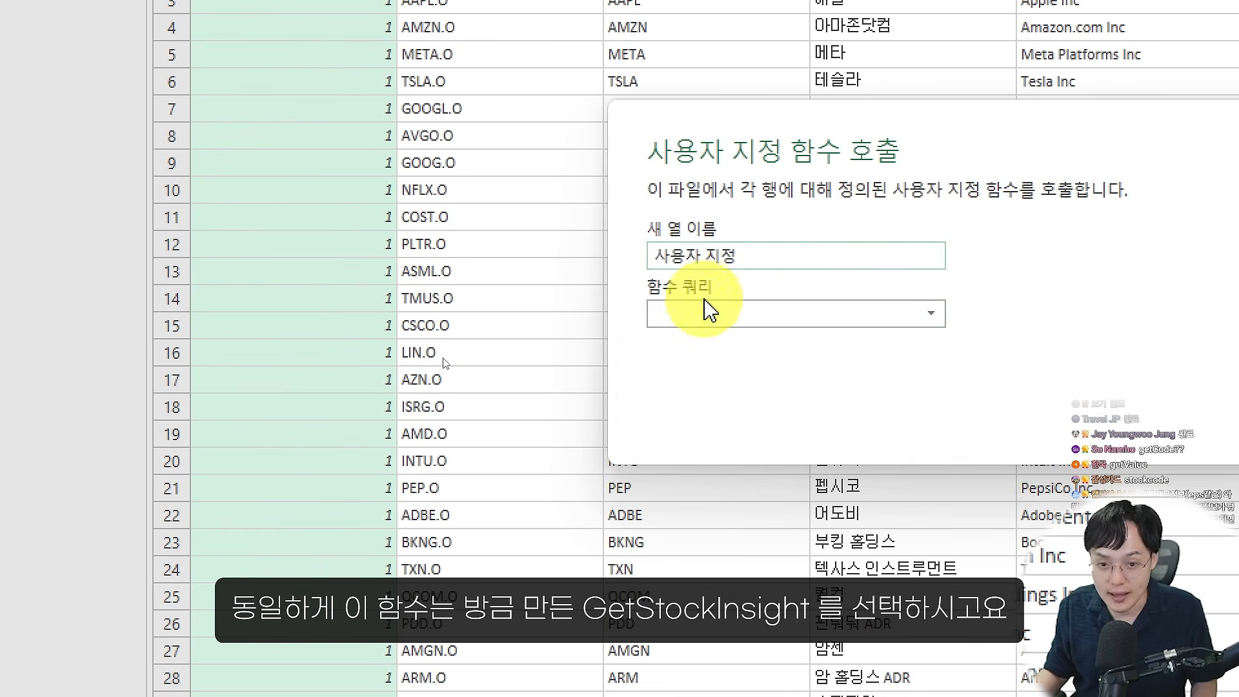
left_click(443, 365)
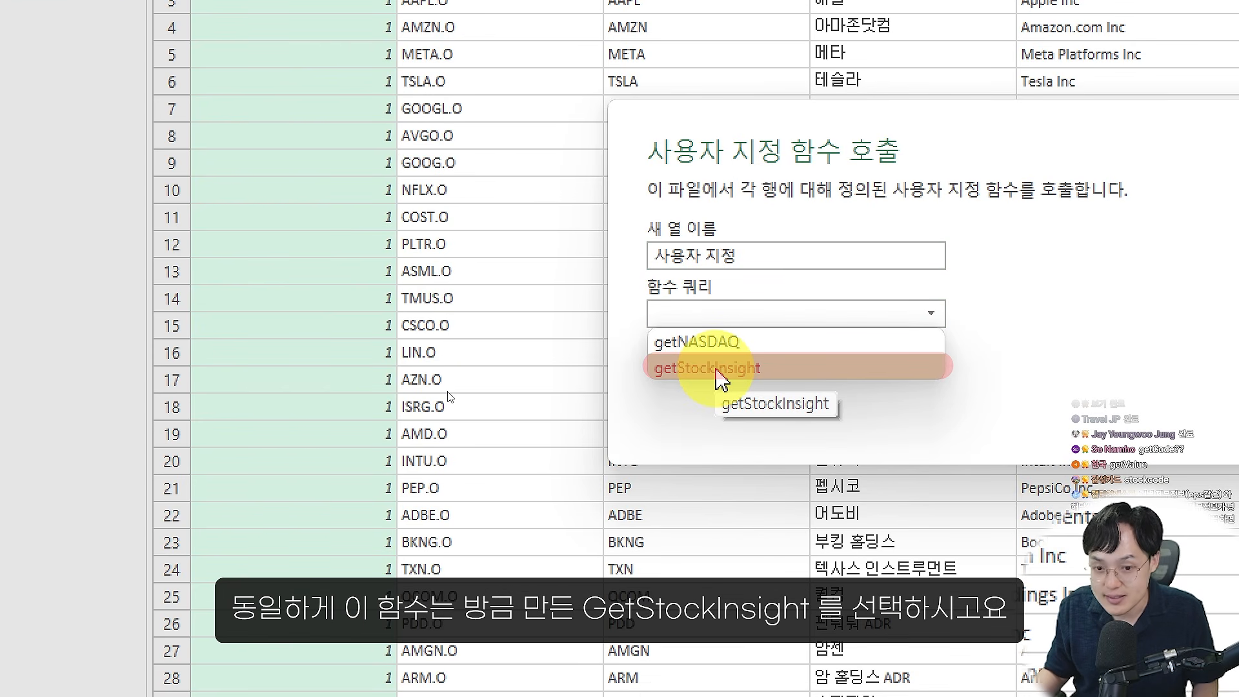
left_click(723, 369)
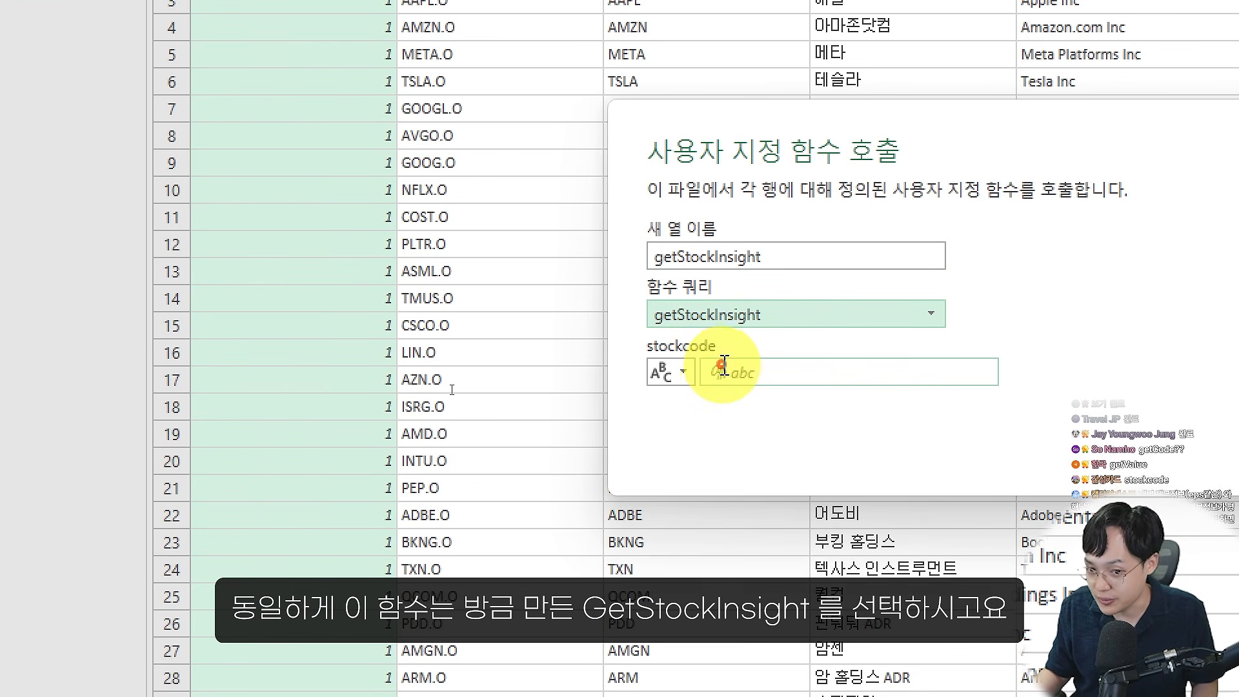
left_click(684, 374)
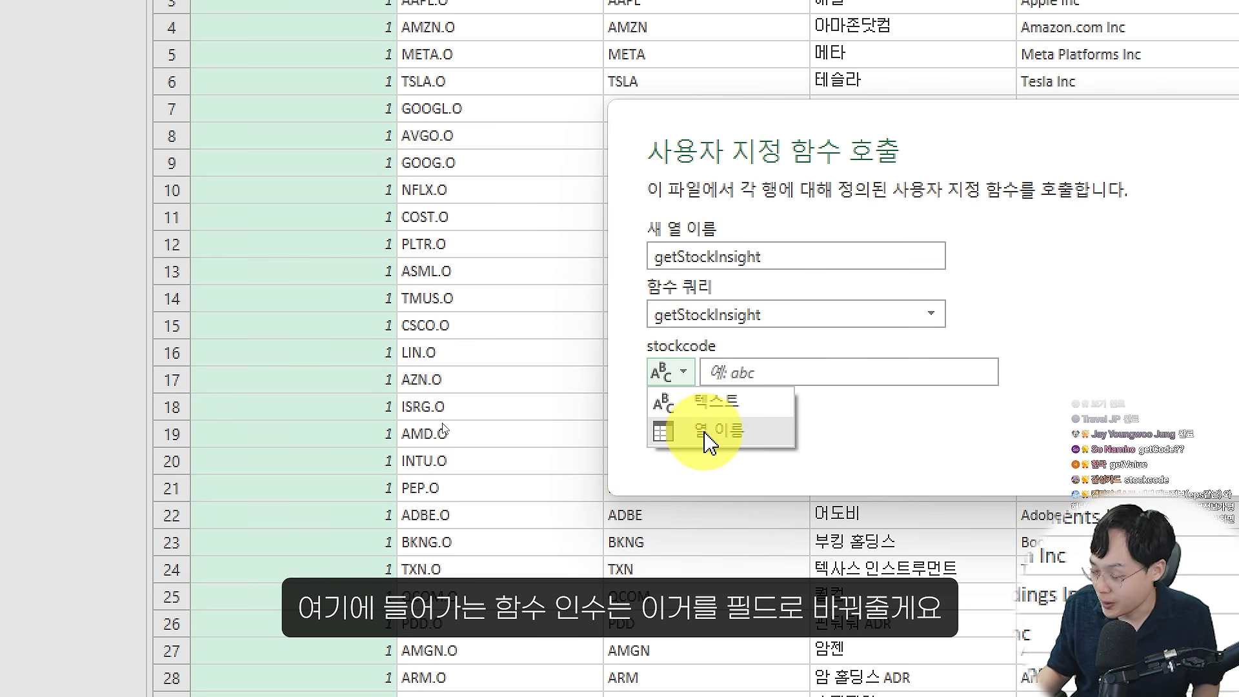
left_click(707, 437)
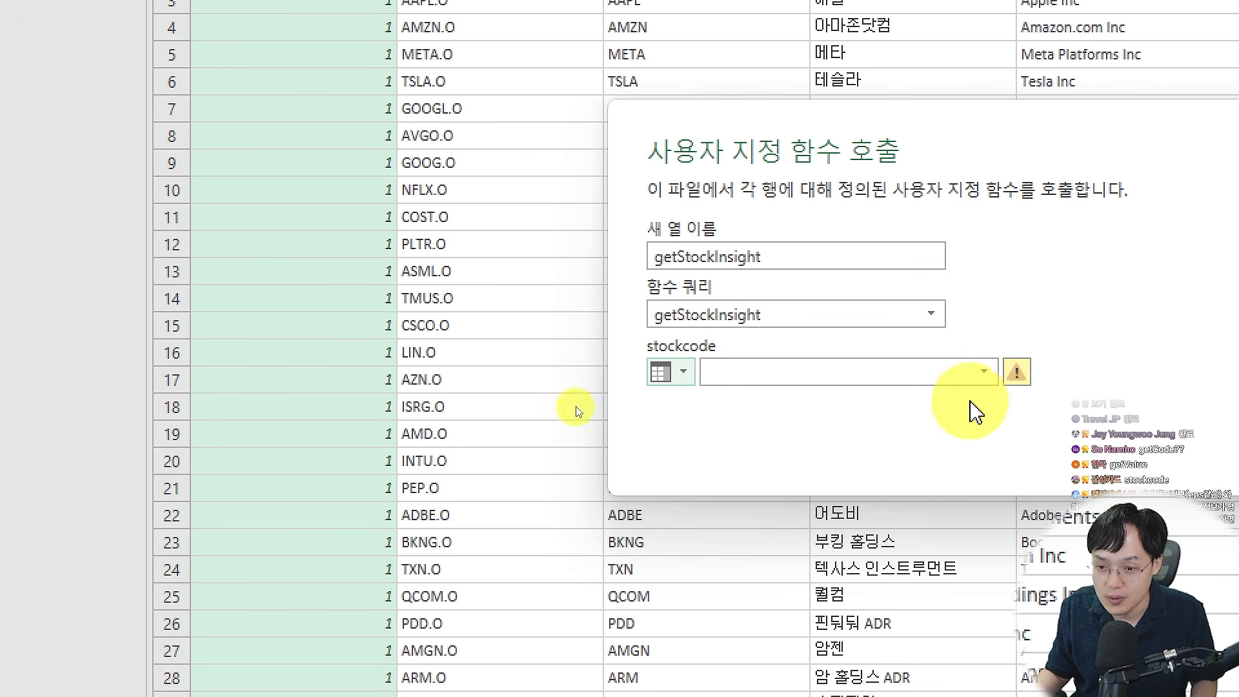
left_click(989, 385)
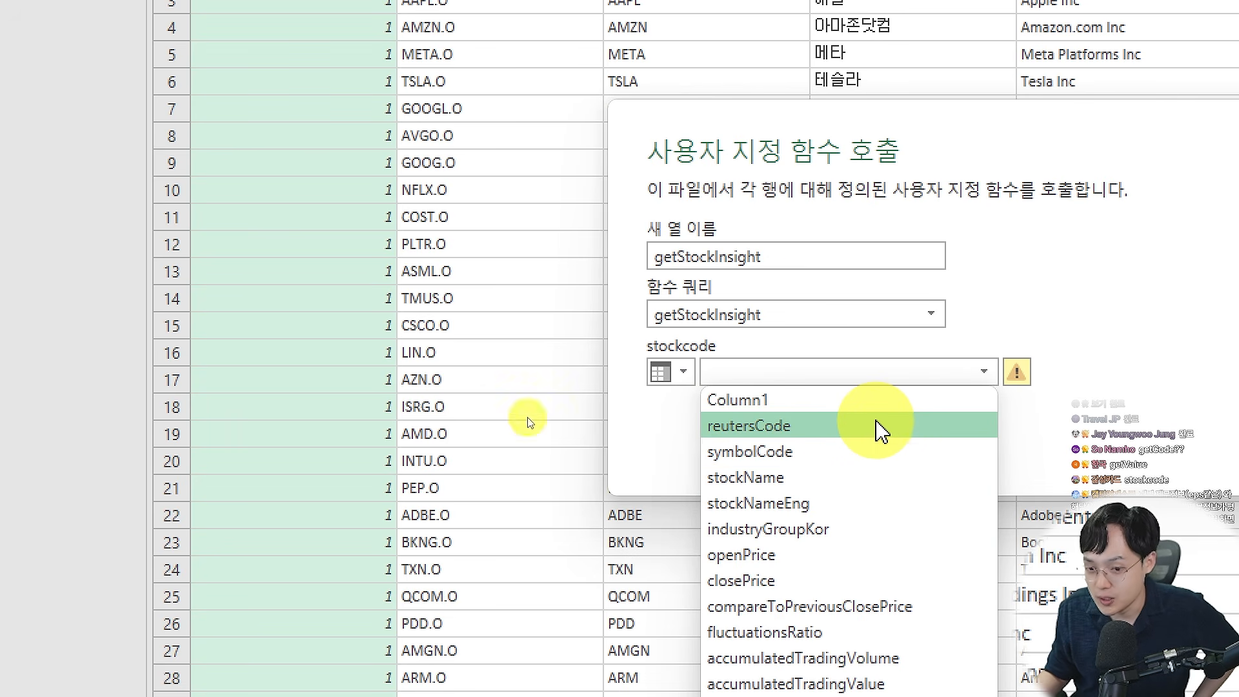
left_click(880, 426)
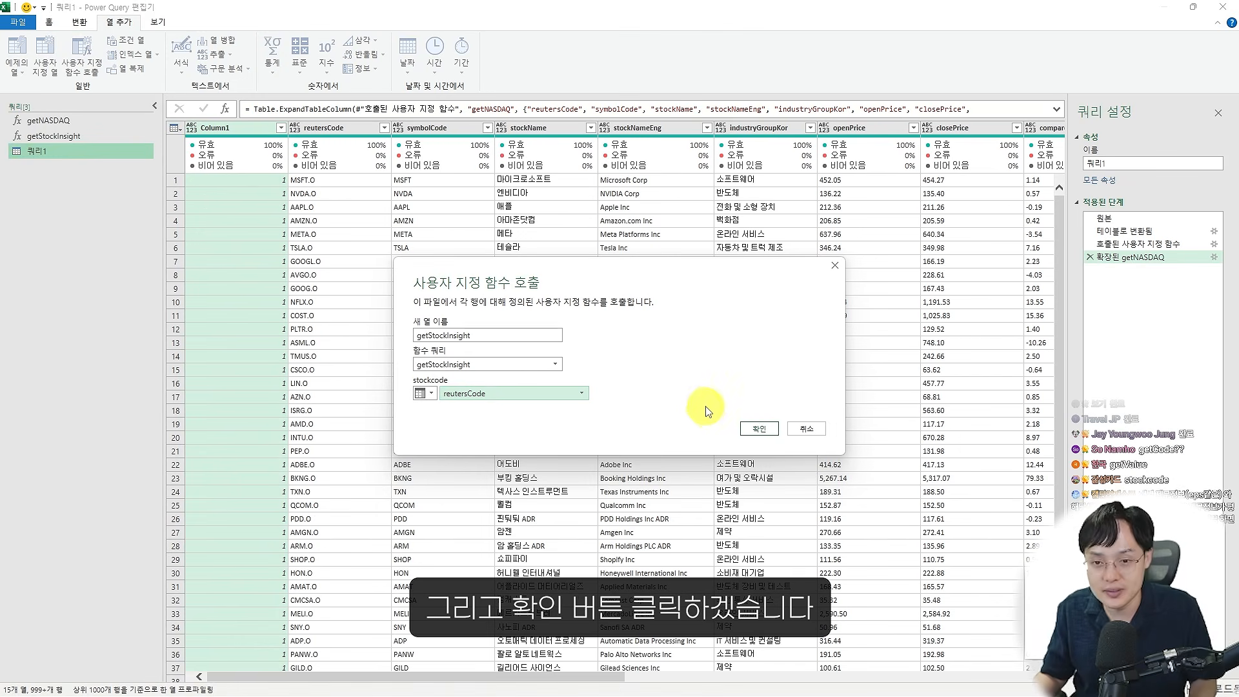
left_click(755, 429)
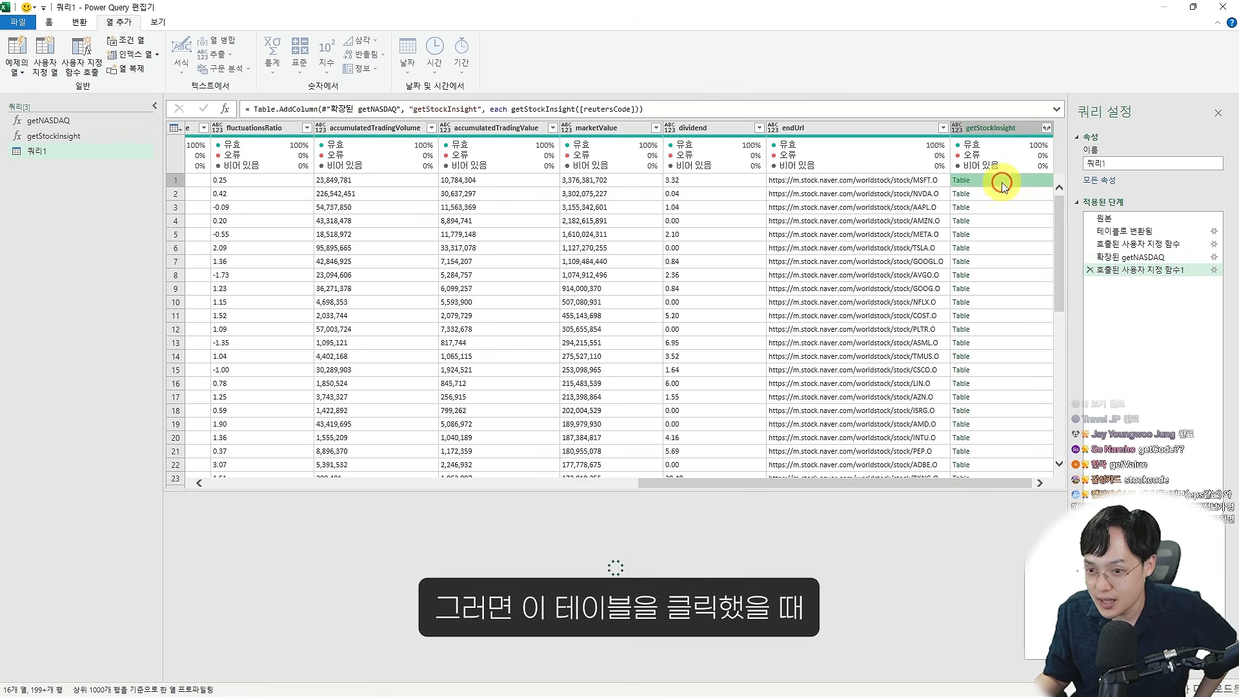
Preview the nested tables in the getStockInsight column for several stocks, enlarging the preview area
left_click(1005, 208)
left_click(1114, 165)
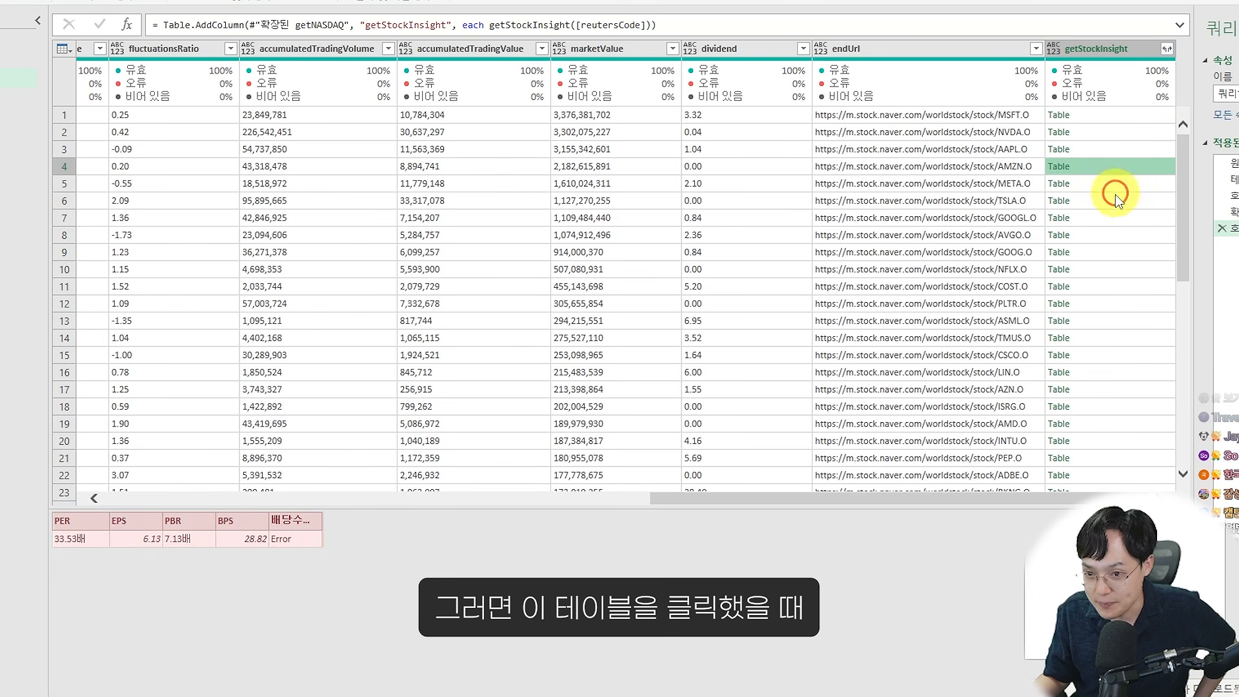
left_click_drag(506, 508, 505, 451)
left_click(1115, 117)
left_click(1112, 134)
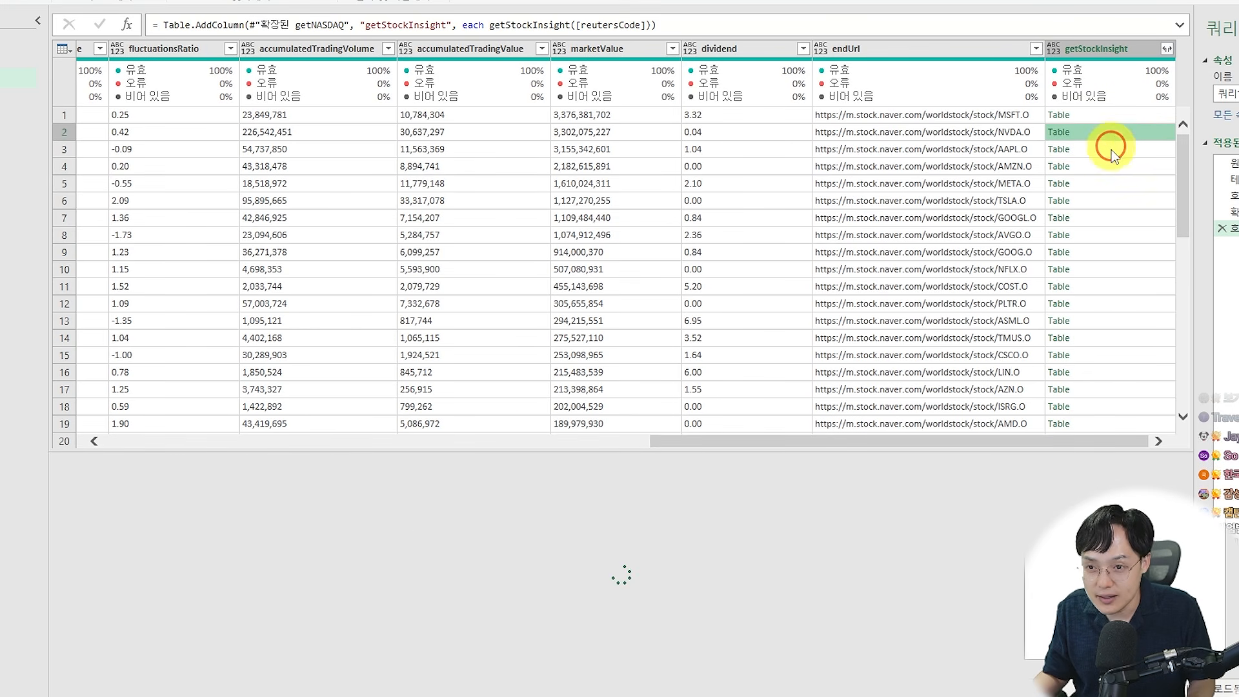
left_click(1109, 150)
left_click(1110, 170)
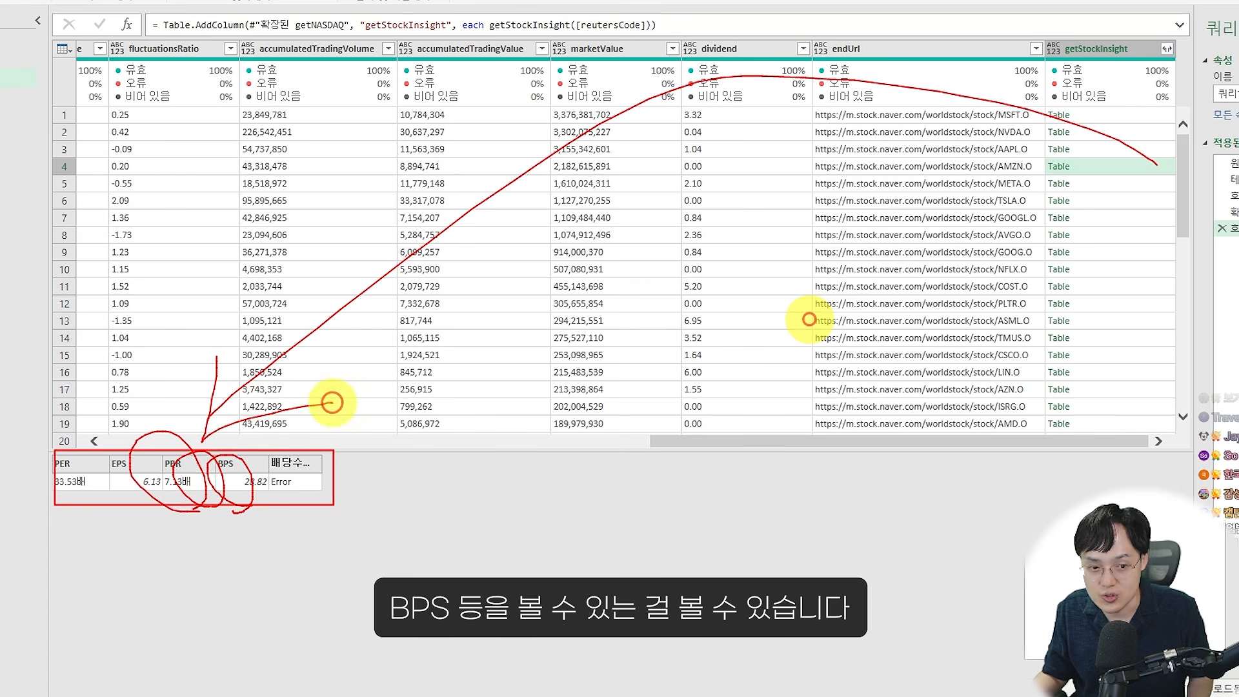
left_click(1115, 183)
left_click(1105, 226)
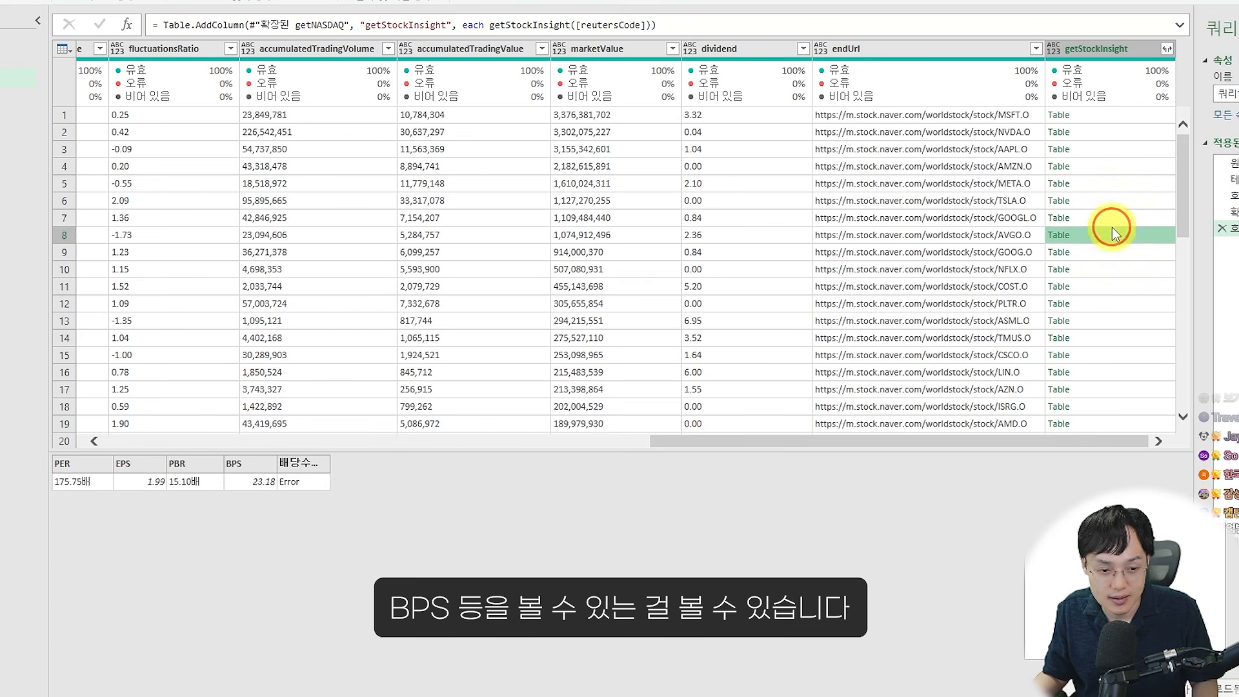
left_click(1127, 117)
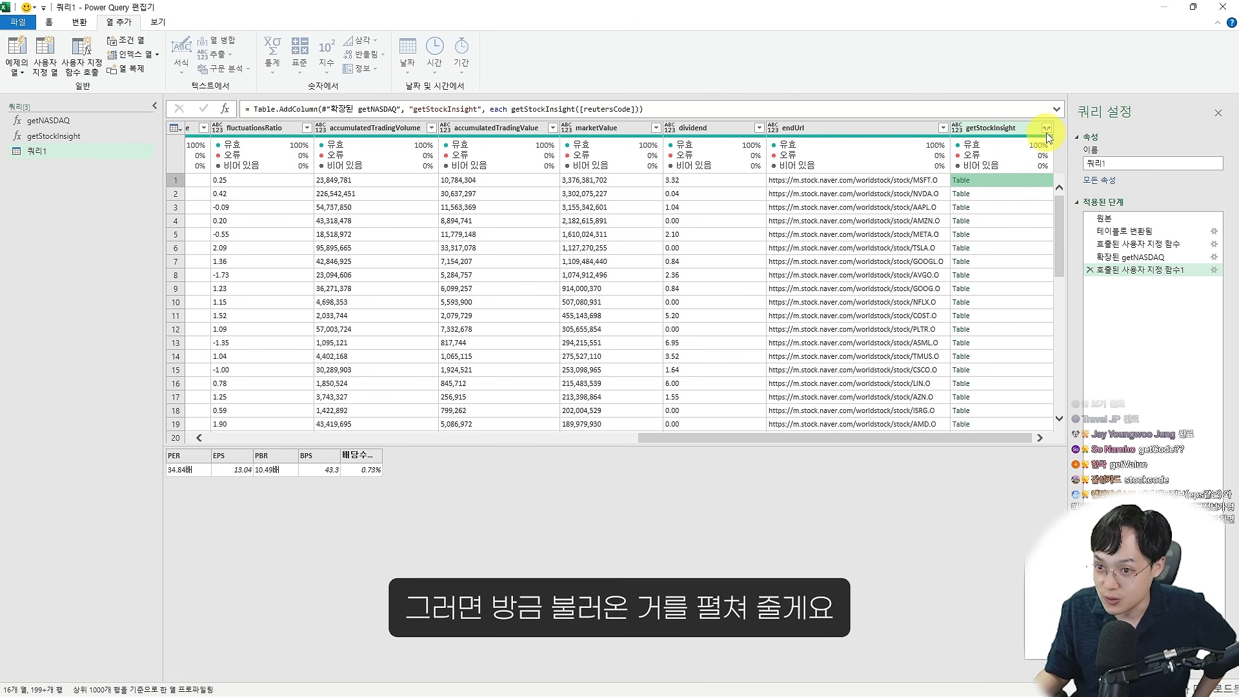
Expand the getStockInsight column into PER, EPS, PBR, BPS and 배당수익률 without a name prefix, and check the new columns for errors
left_click(1046, 129)
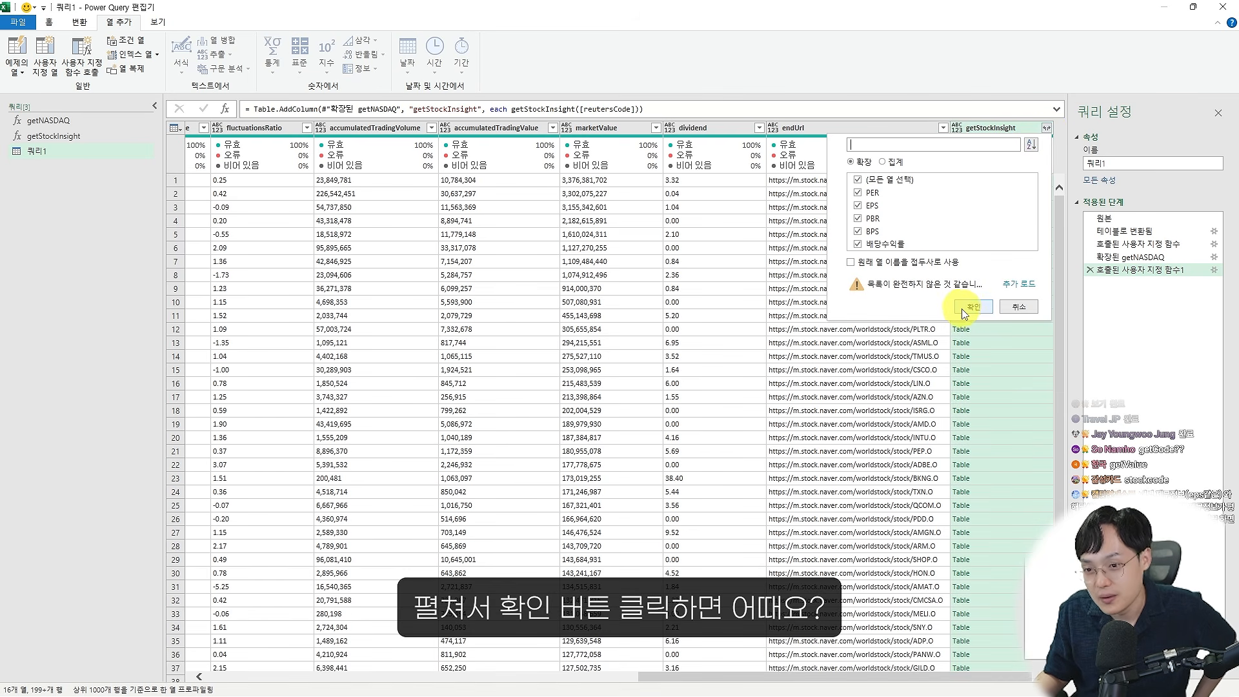
left_click(973, 308)
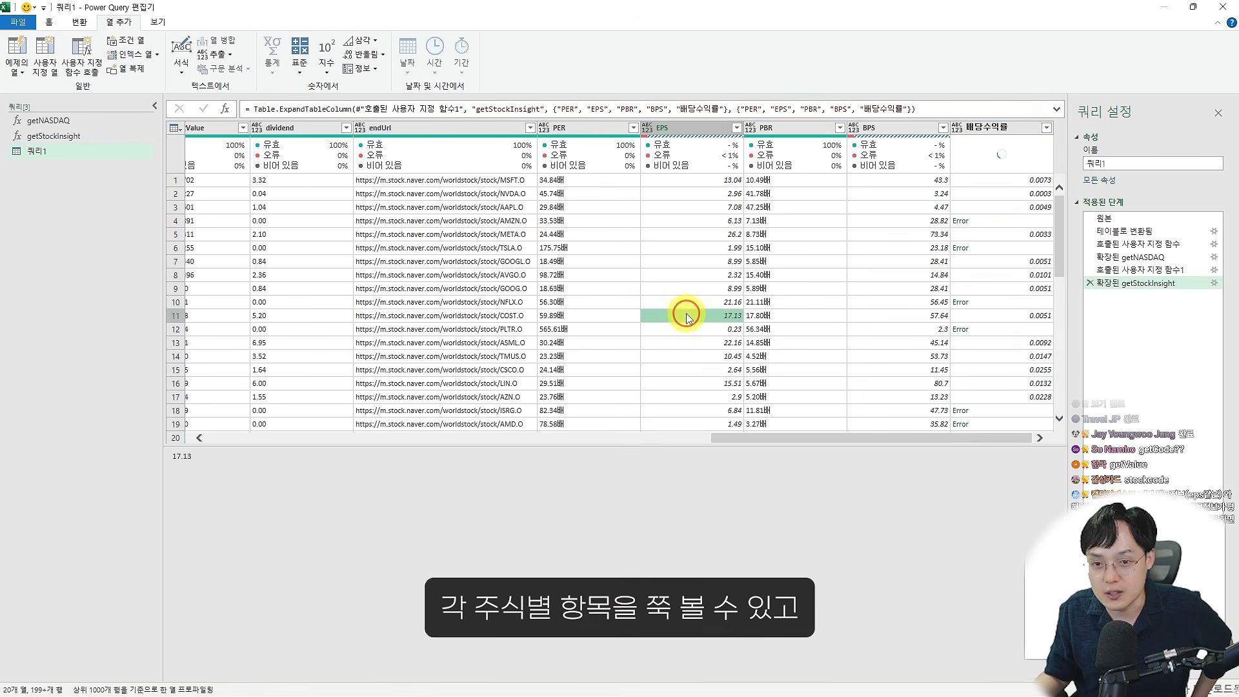
mouse_move(671, 161)
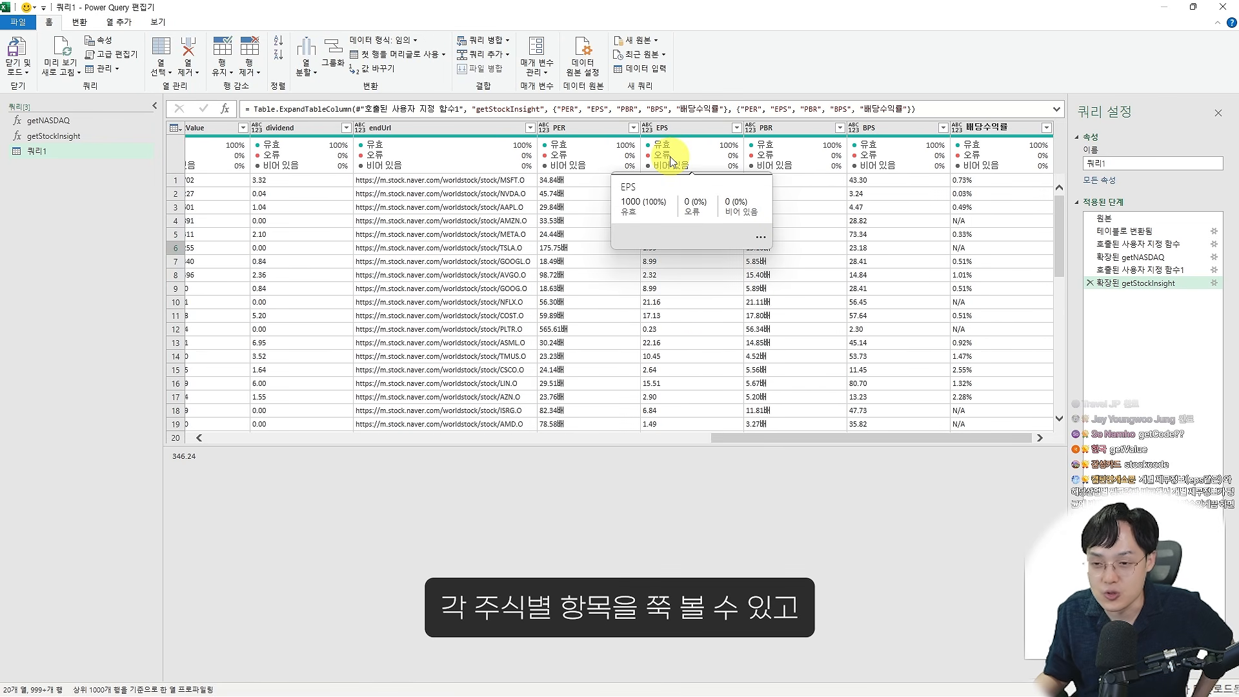
left_click(850, 286)
scroll(849, 284, "down", 1)
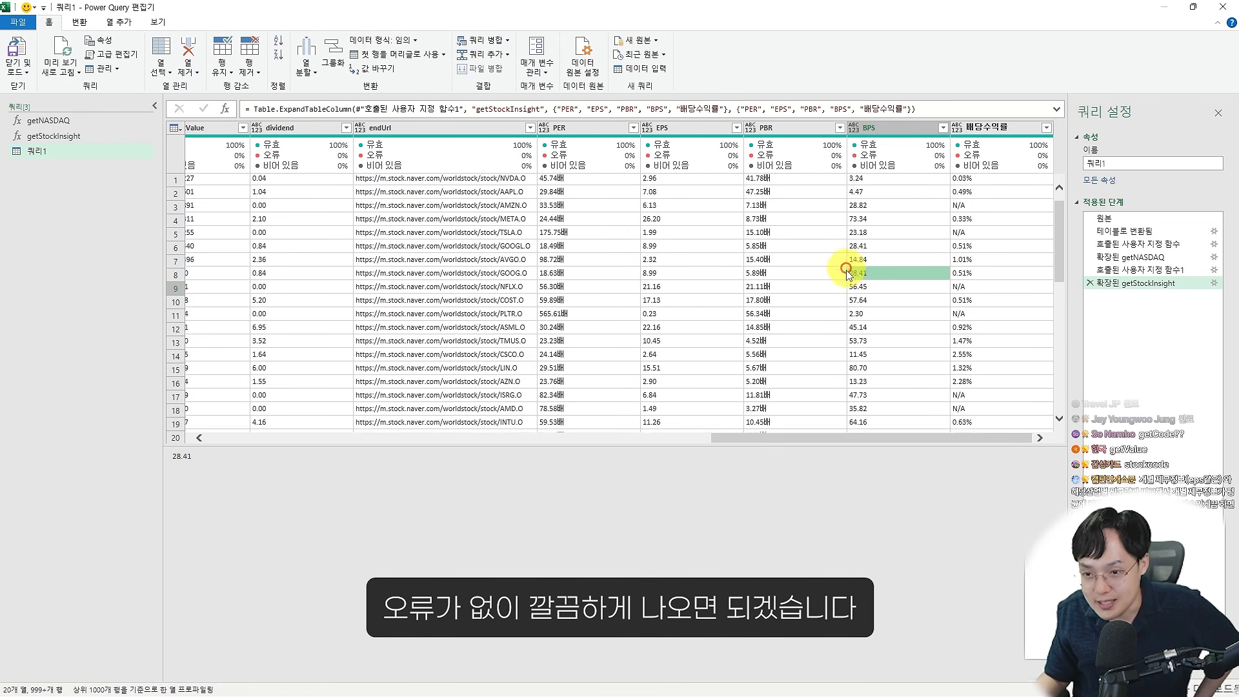
scroll(791, 248, "up", 1)
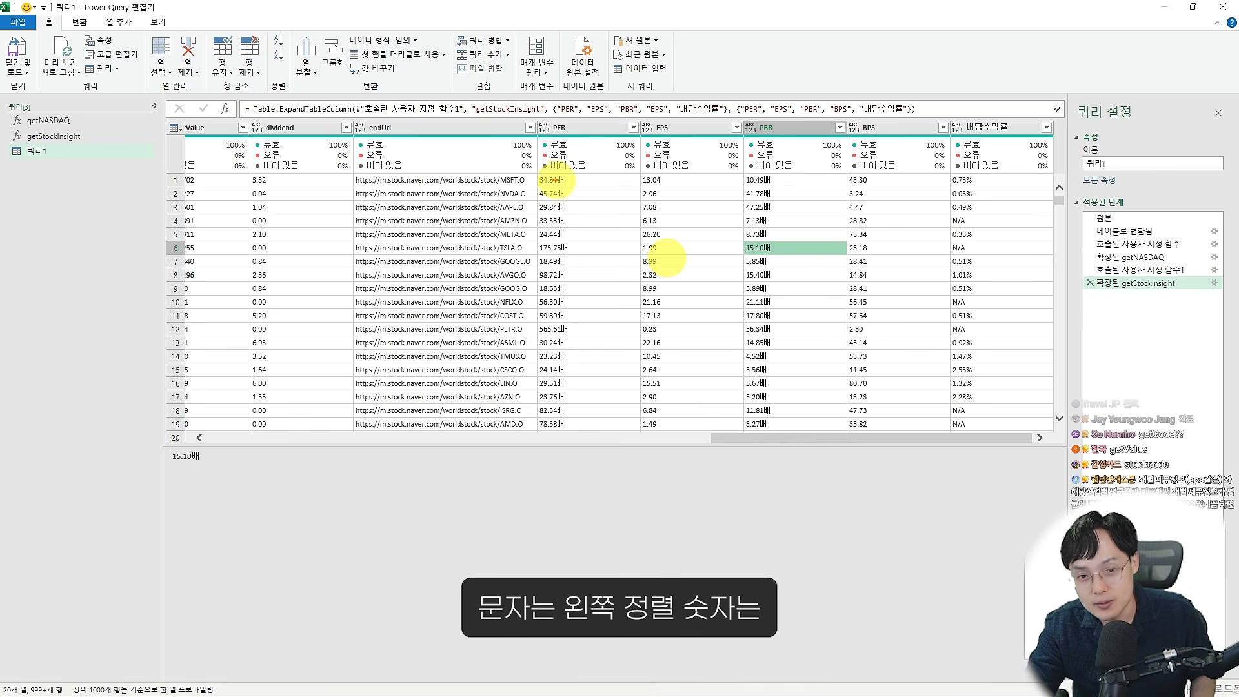
Examine the value alignment in the PER, EPS, PBR, BPS and 배당수익률 columns to judge whether they hold text or numbers
left_click_drag(568, 169, 571, 184)
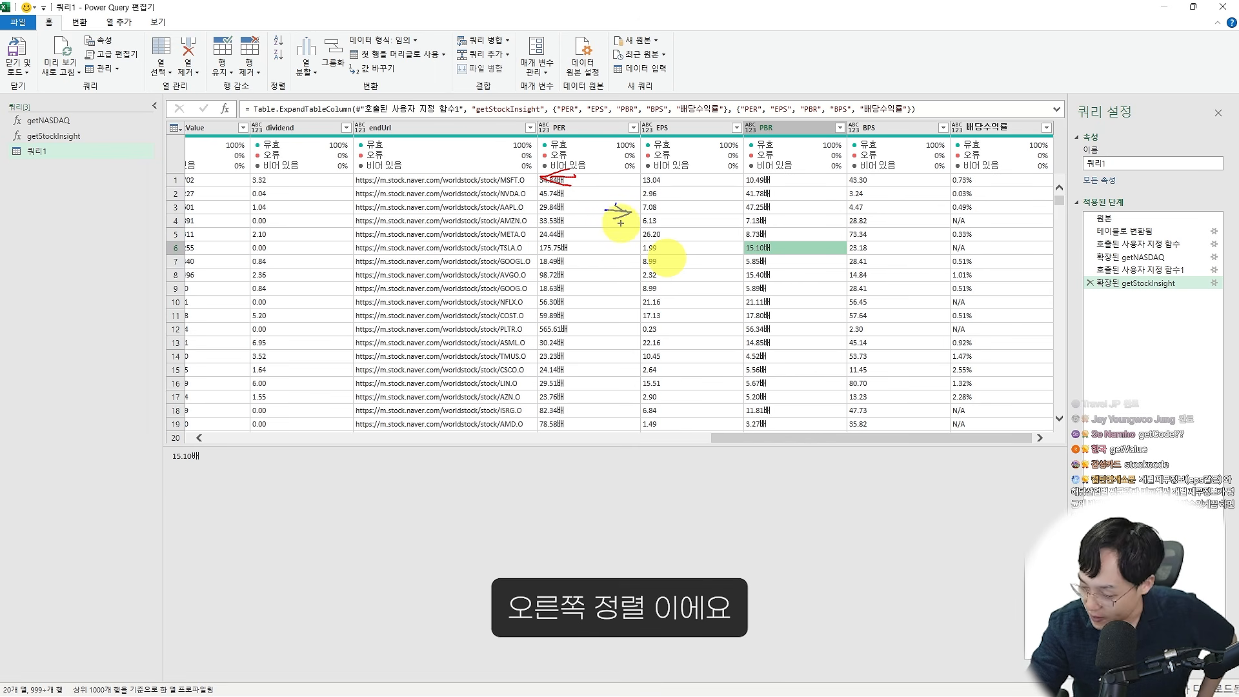
key("Escape")
mouse_move(578, 163)
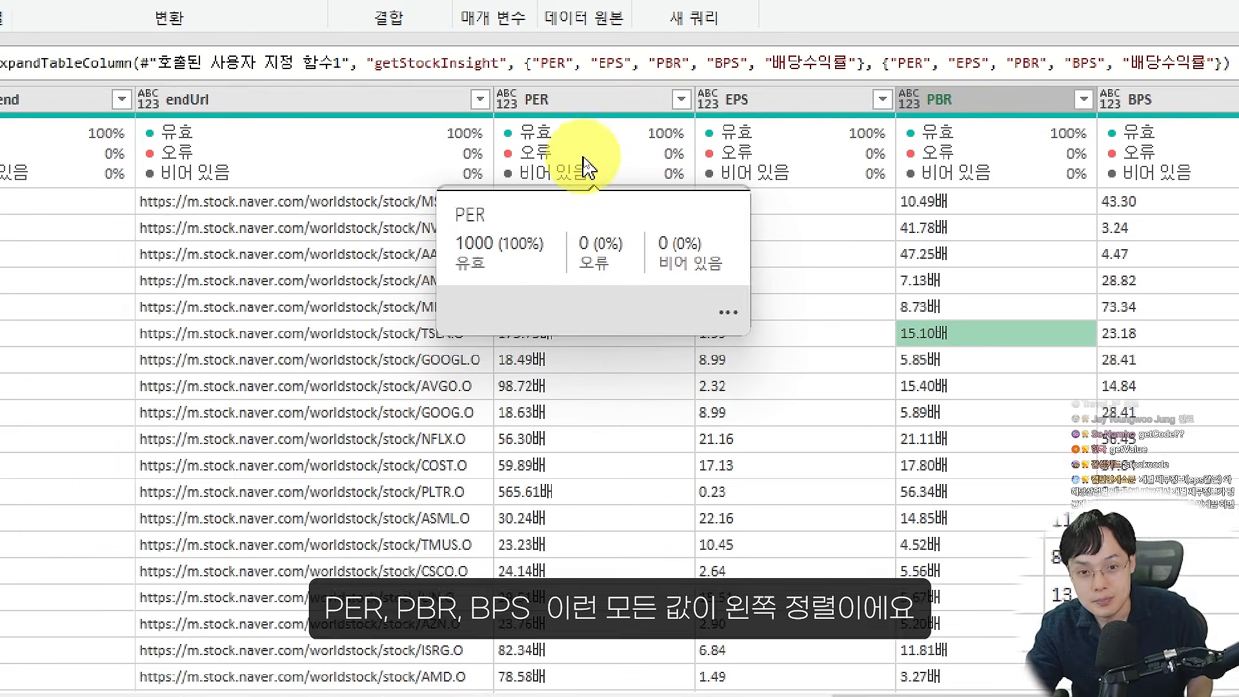
left_click_drag(923, 118, 953, 188)
left_click_drag(713, 123, 789, 158)
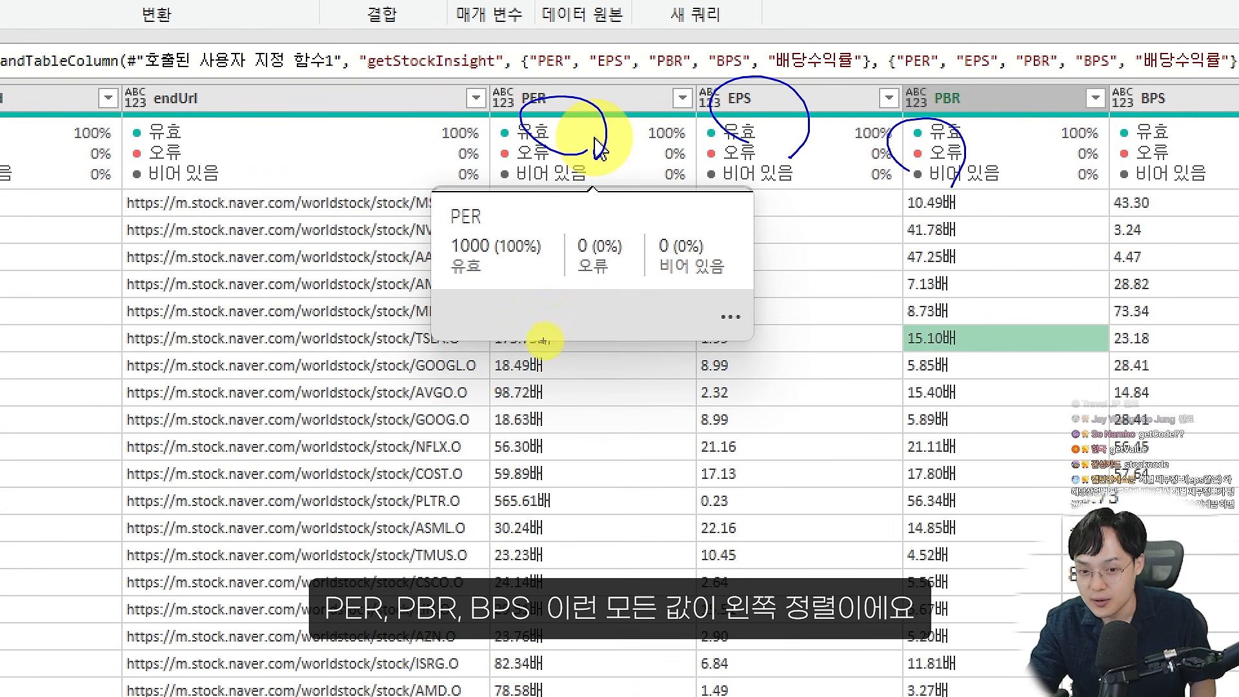
left_click_drag(573, 325, 524, 340)
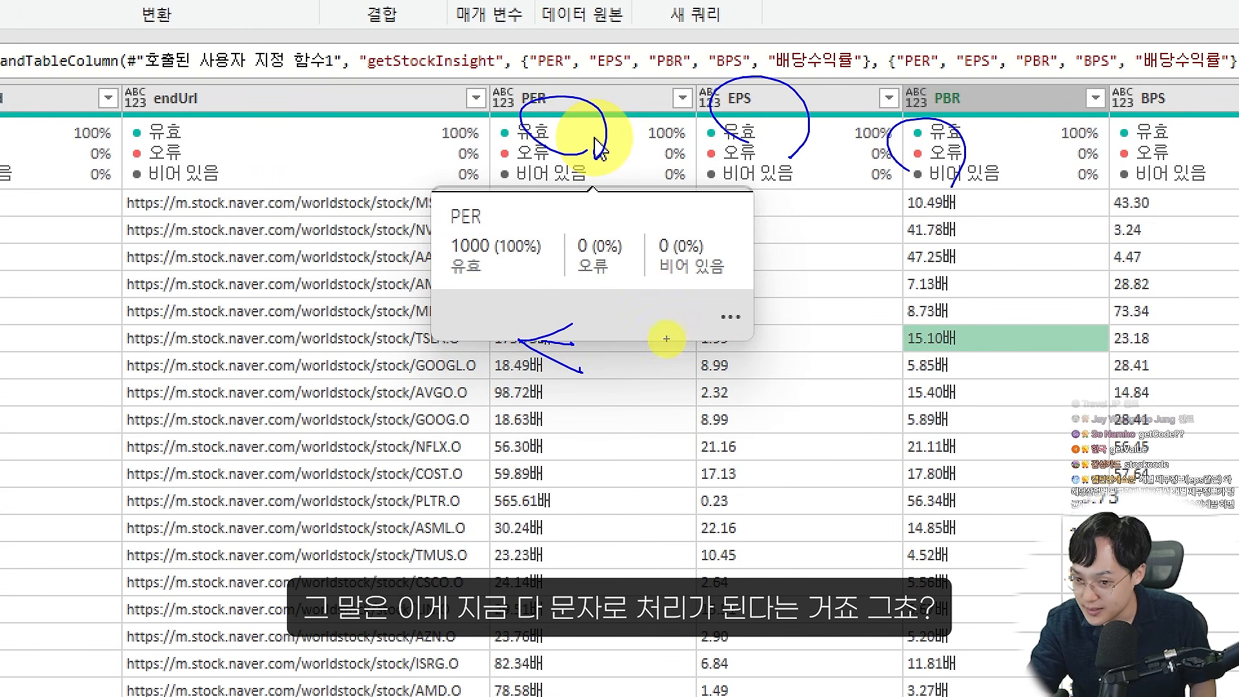
left_click_drag(722, 330, 765, 398)
mouse_move(516, 342)
left_mouse_down()
mouse_move(540, 399)
mouse_move(626, 415)
left_mouse_up()
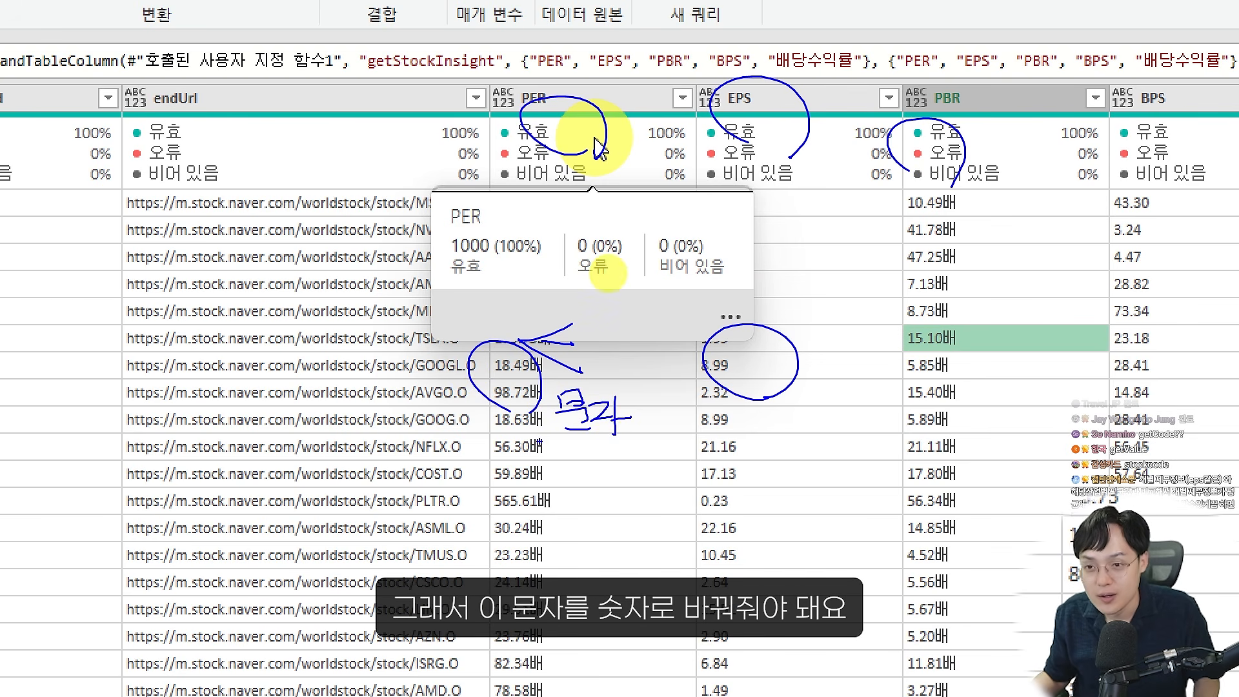
key("Escape")
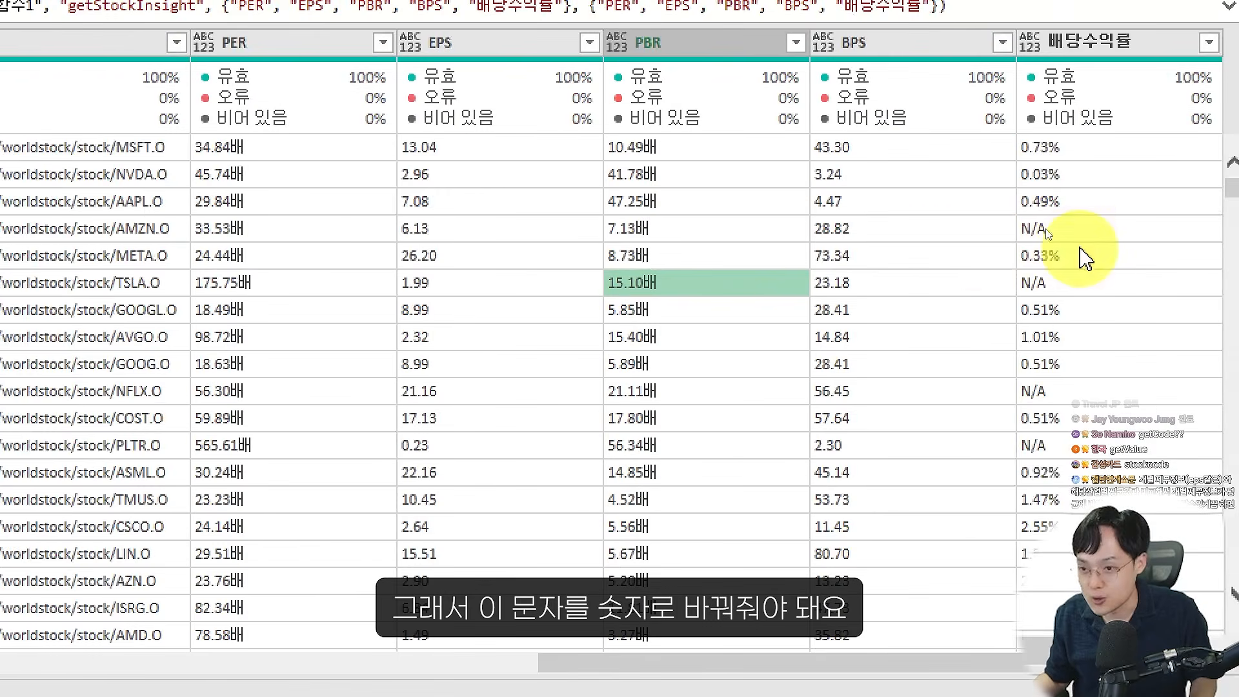
mouse_move(171, 274)
left_mouse_down()
mouse_move(135, 276)
mouse_move(185, 271)
left_mouse_up()
left_click_drag(352, 306, 403, 284)
mouse_move(655, 367)
left_mouse_down()
mouse_move(693, 319)
mouse_move(684, 351)
left_mouse_up()
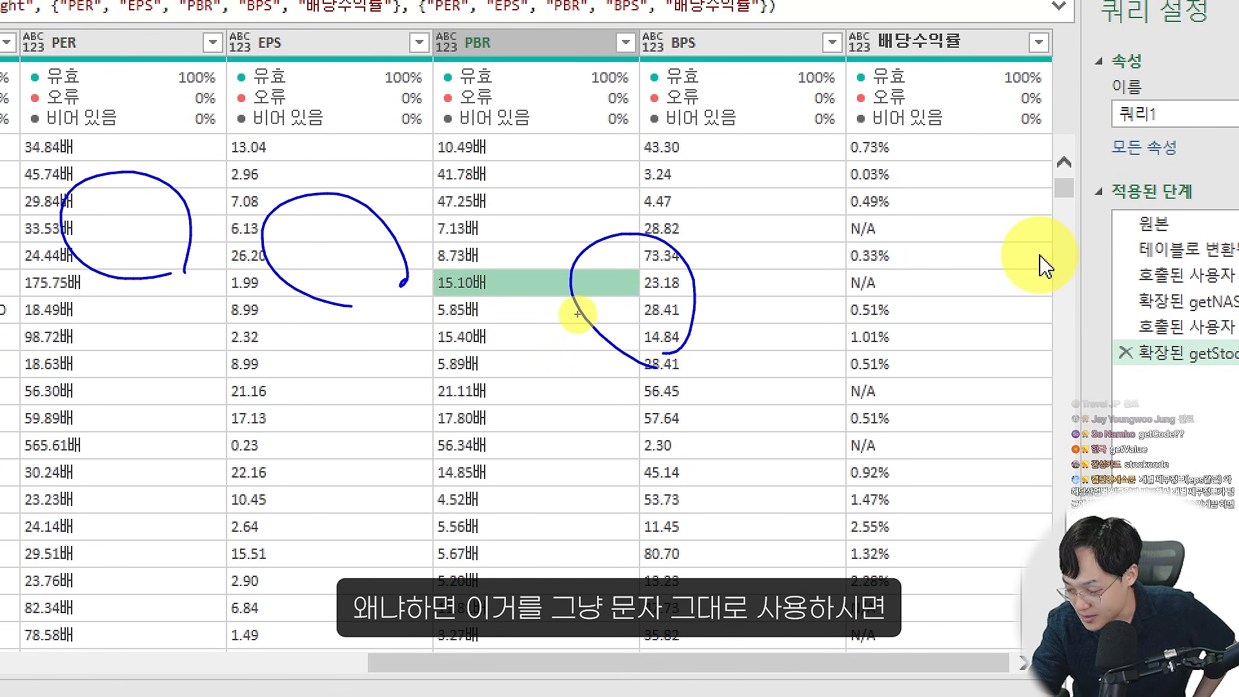
left_click_drag(280, 248, 335, 271)
mouse_move(371, 348)
left_mouse_down()
mouse_move(340, 360)
mouse_move(441, 338)
mouse_move(479, 365)
left_mouse_up()
left_click_drag(509, 334, 477, 367)
left_click_drag(487, 336, 502, 349)
left_click_drag(310, 394, 373, 388)
mouse_move(444, 418)
left_mouse_down()
mouse_move(339, 385)
mouse_move(501, 419)
left_mouse_up()
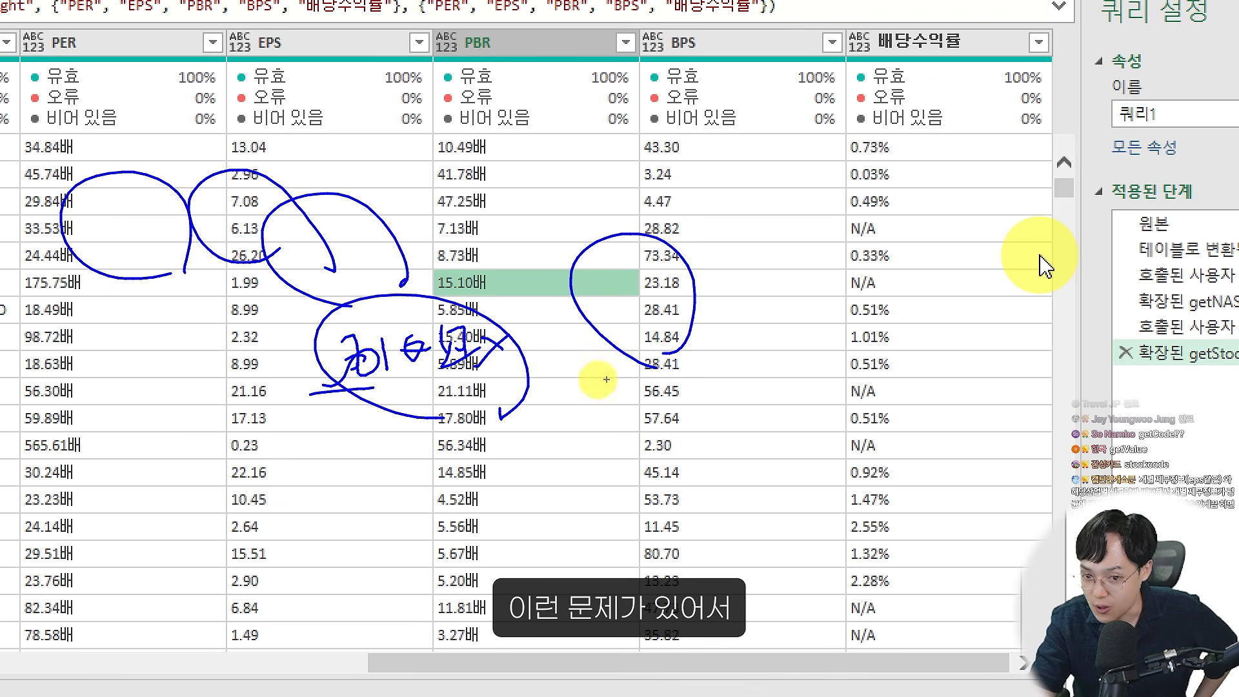
left_click_drag(661, 434, 695, 444)
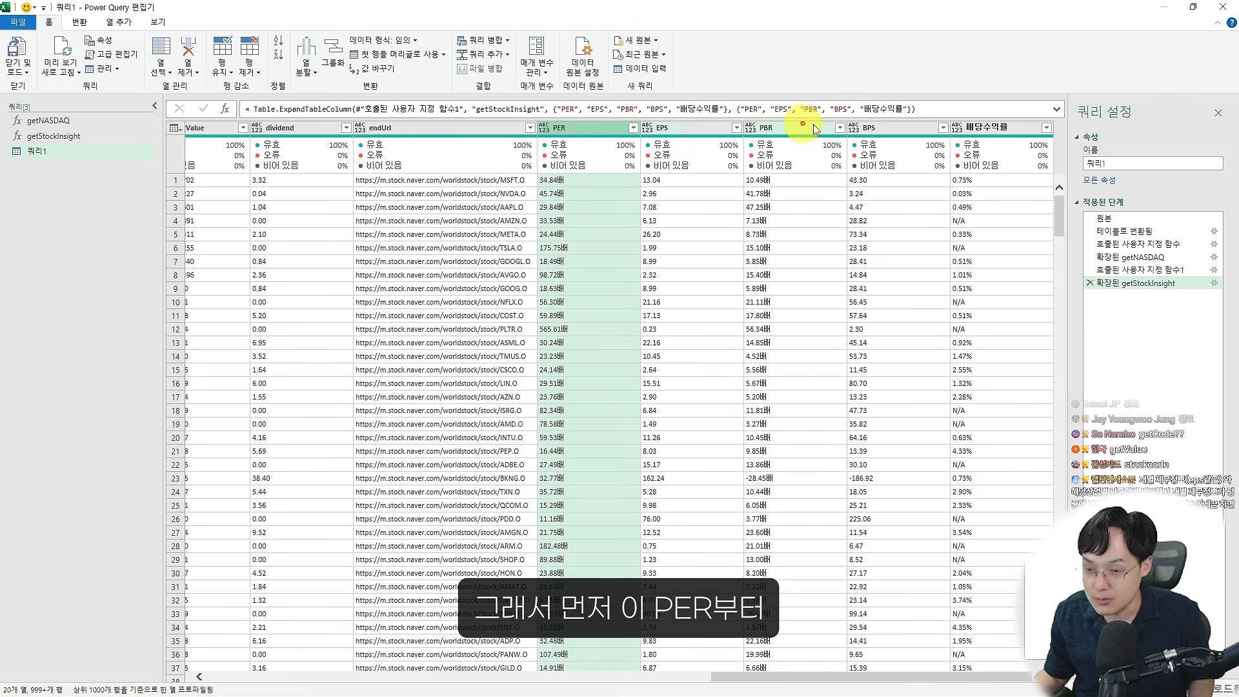
Replace N/A with 0 in the PER, EPS, PBR, BPS and 배당수익률 columns
left_click(1004, 128, "shift")
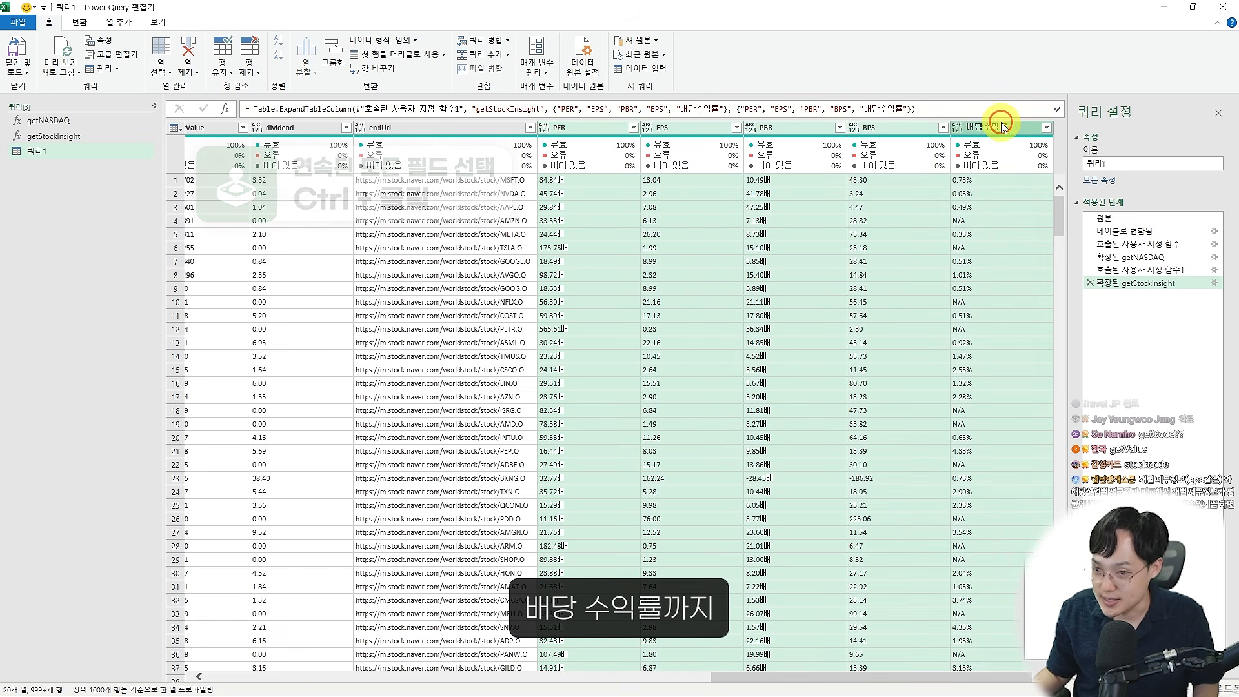
mouse_move(535, 112)
left_mouse_down()
mouse_move(937, 372)
mouse_move(1069, 529)
mouse_move(1056, 548)
left_mouse_up()
key("Escape")
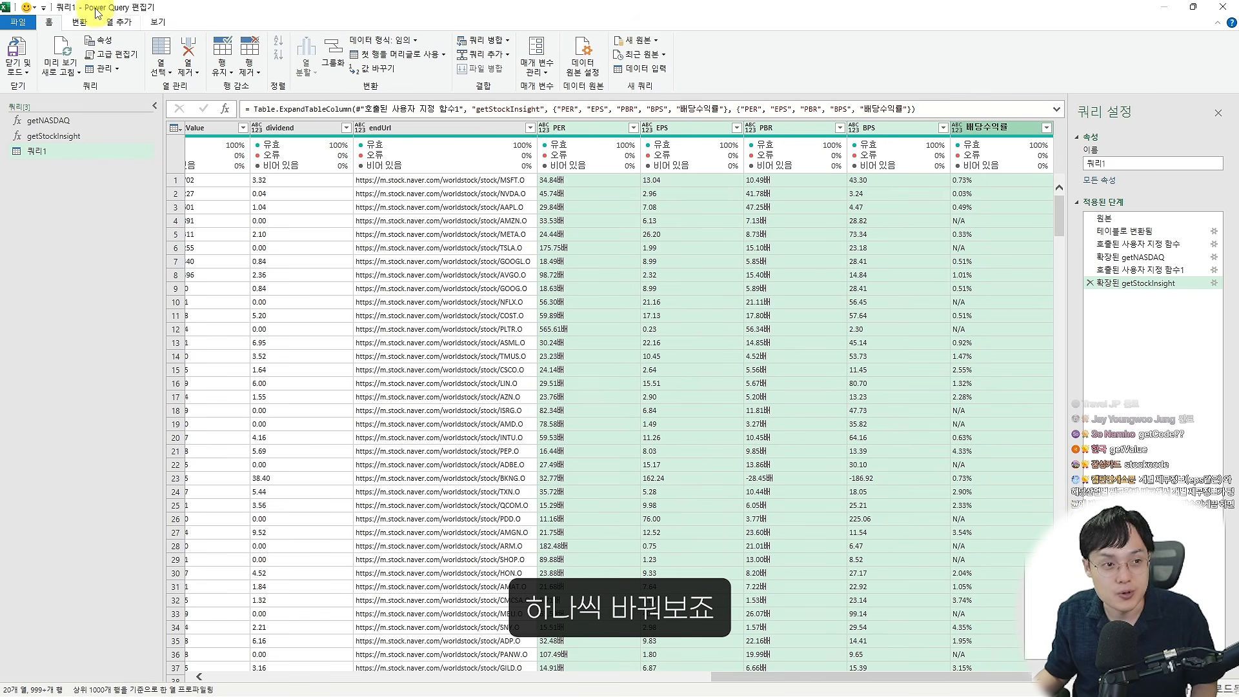
mouse_move(533, 118)
left_mouse_down()
mouse_move(1120, 462)
mouse_move(1103, 471)
left_mouse_up()
key("Escape")
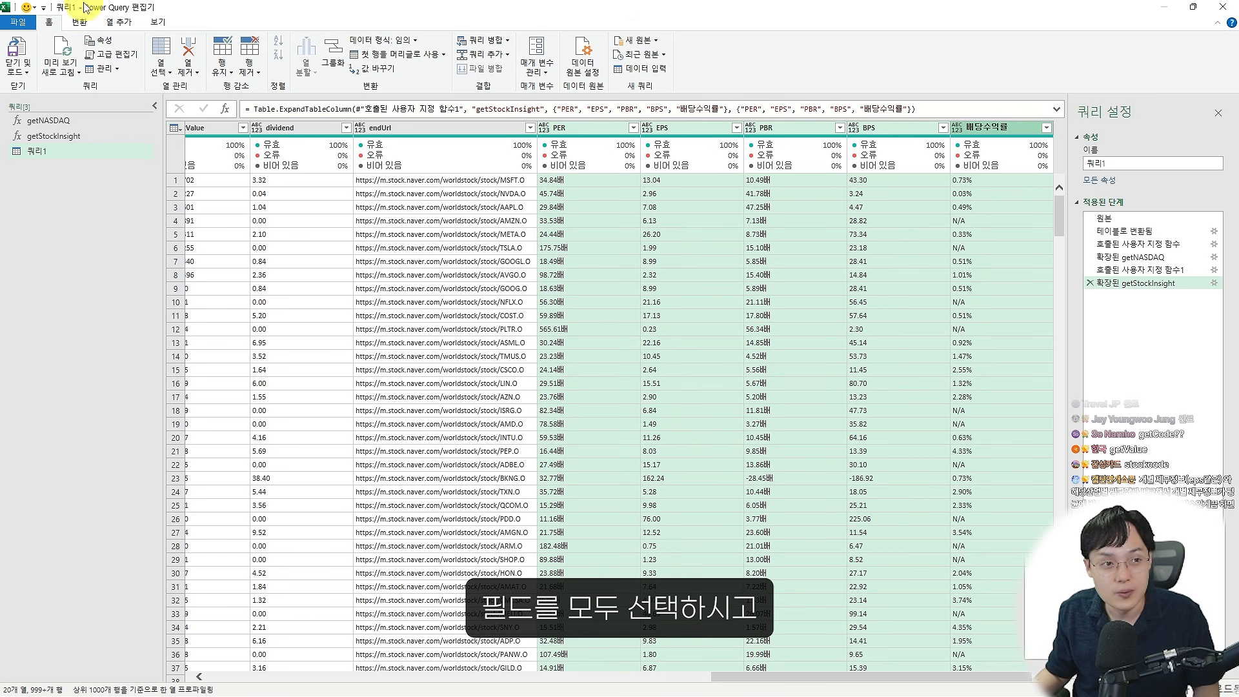
left_click(81, 24)
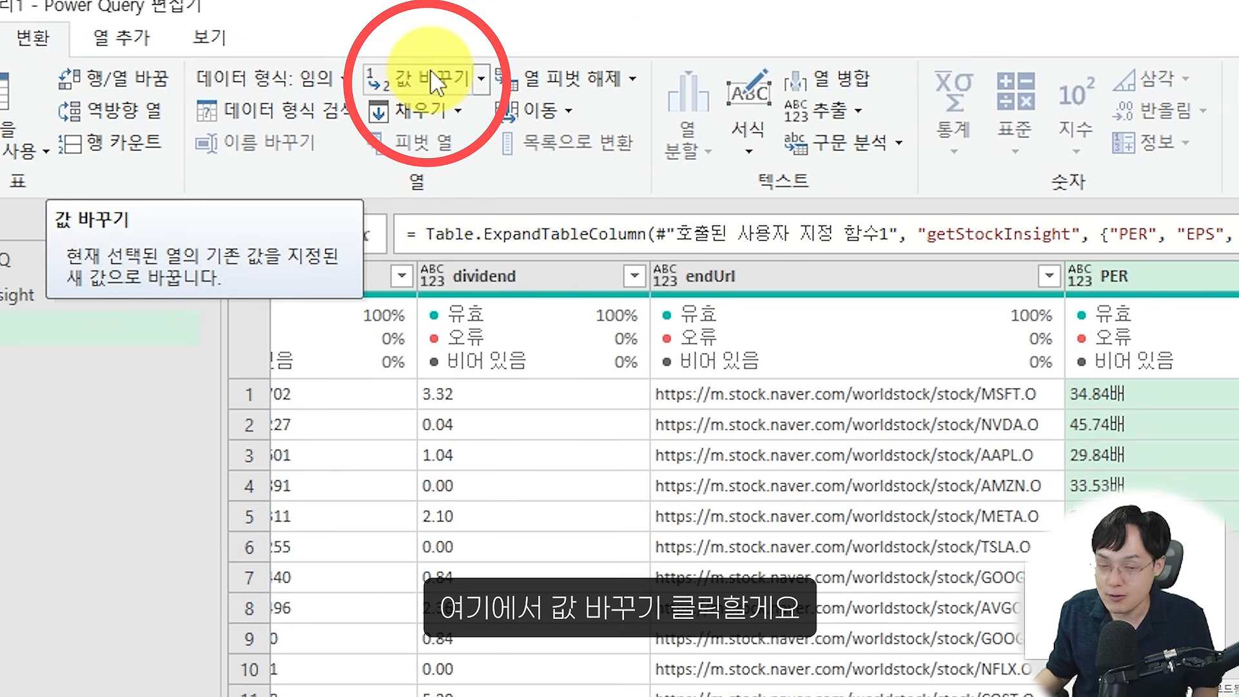
left_click(430, 68)
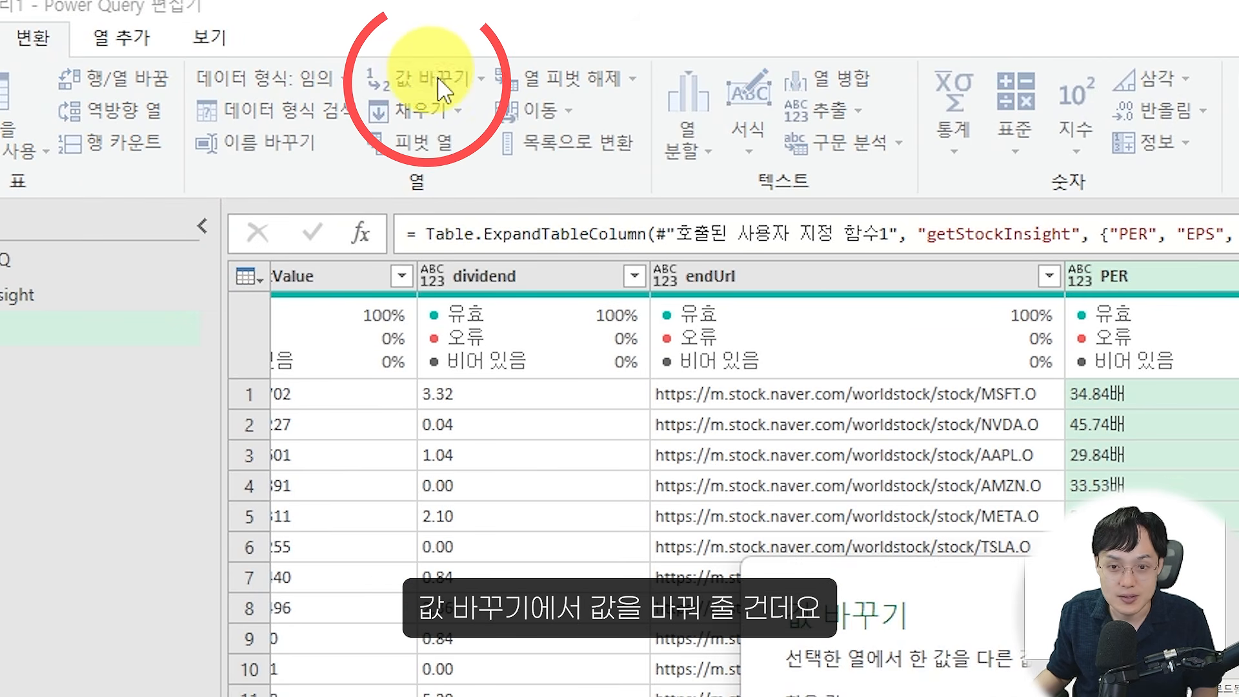
left_click(563, 284)
type("n")
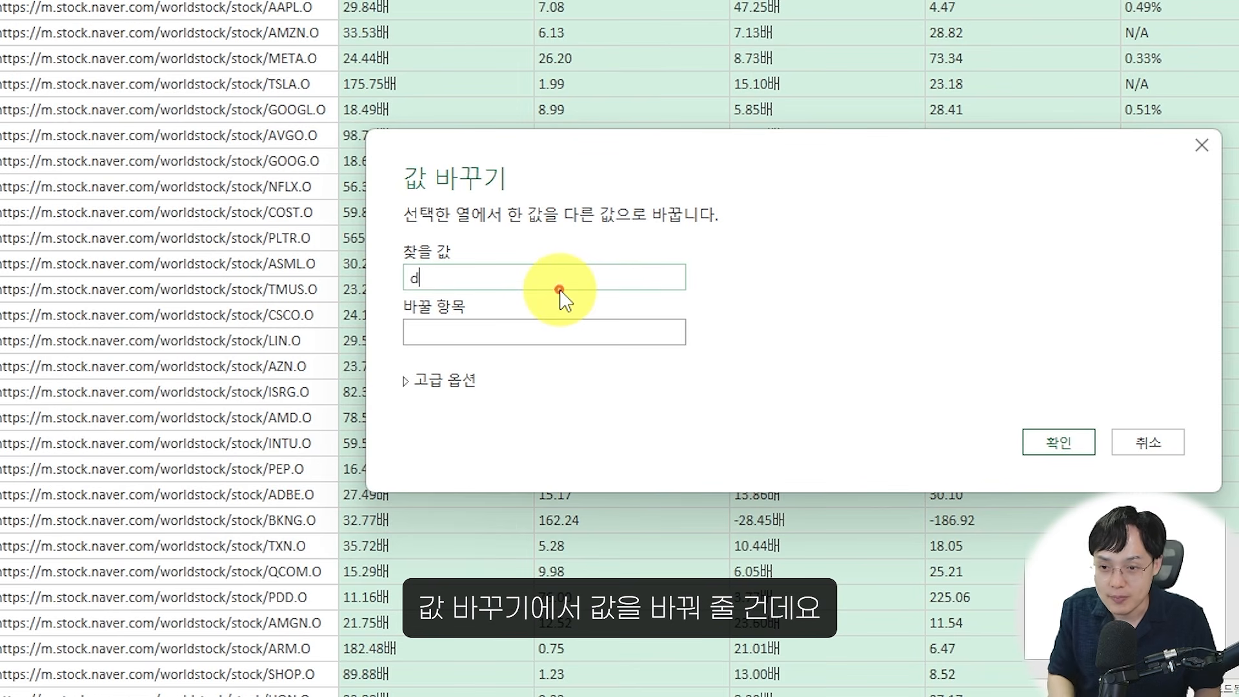
key("BackSpace")
type("N/A")
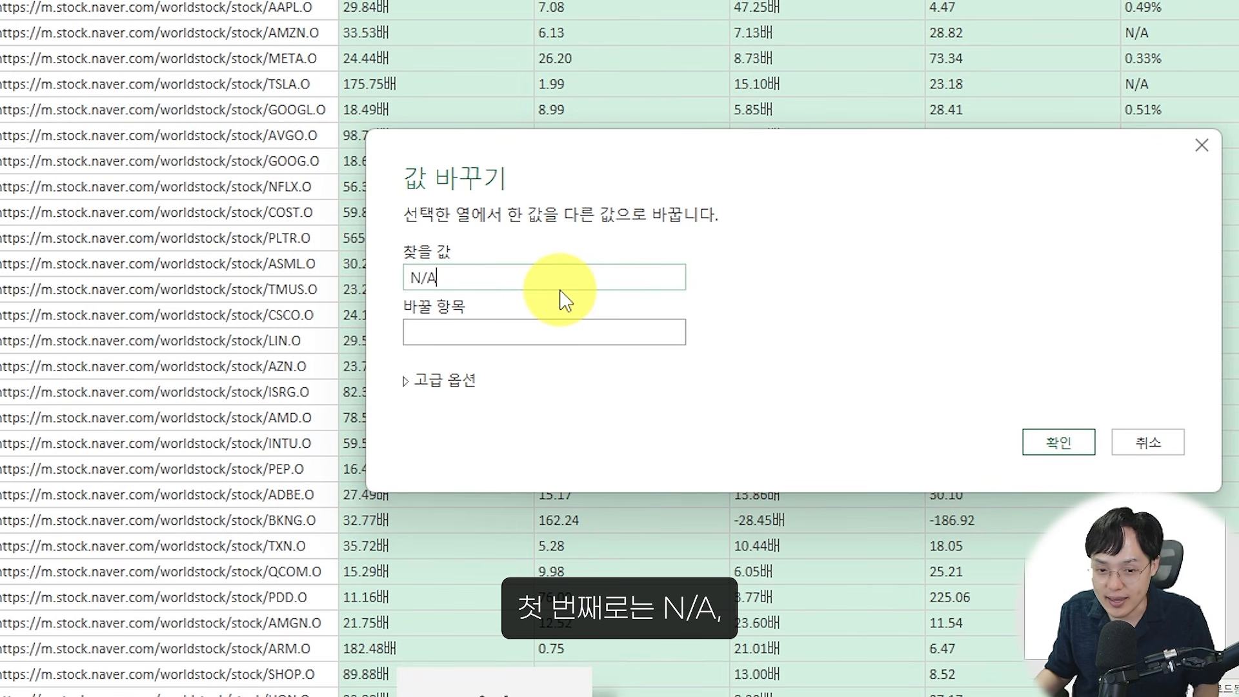
left_click(568, 333)
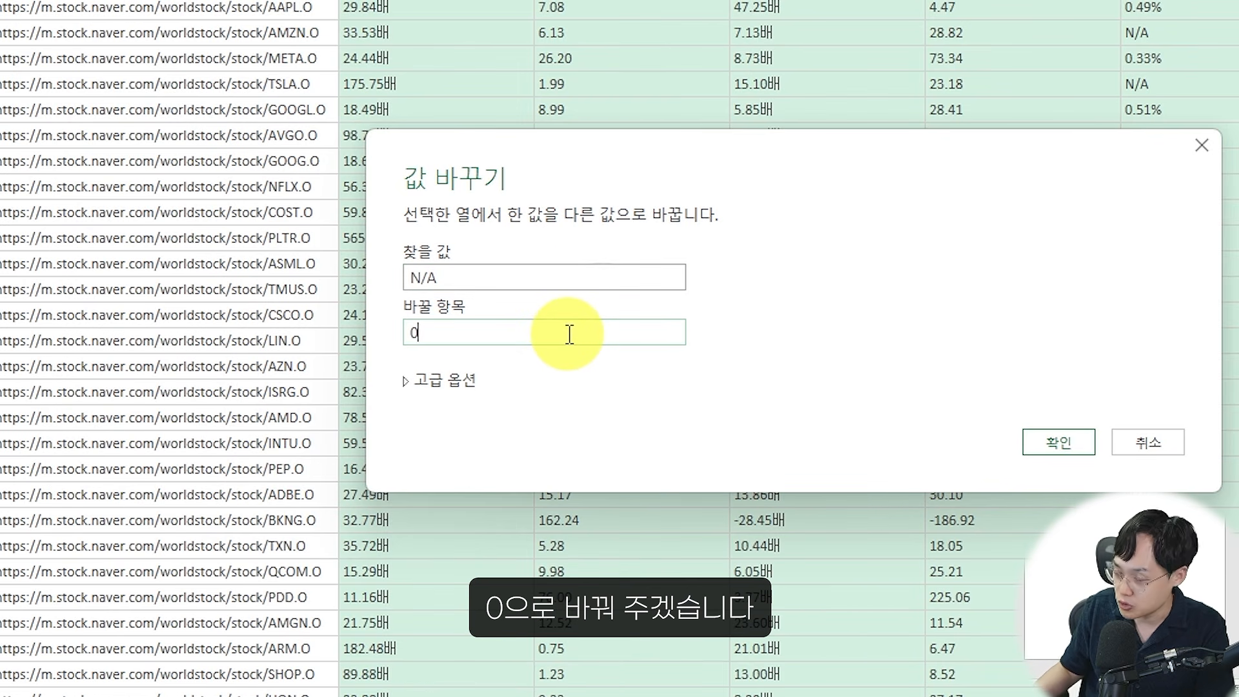
left_click(1061, 442)
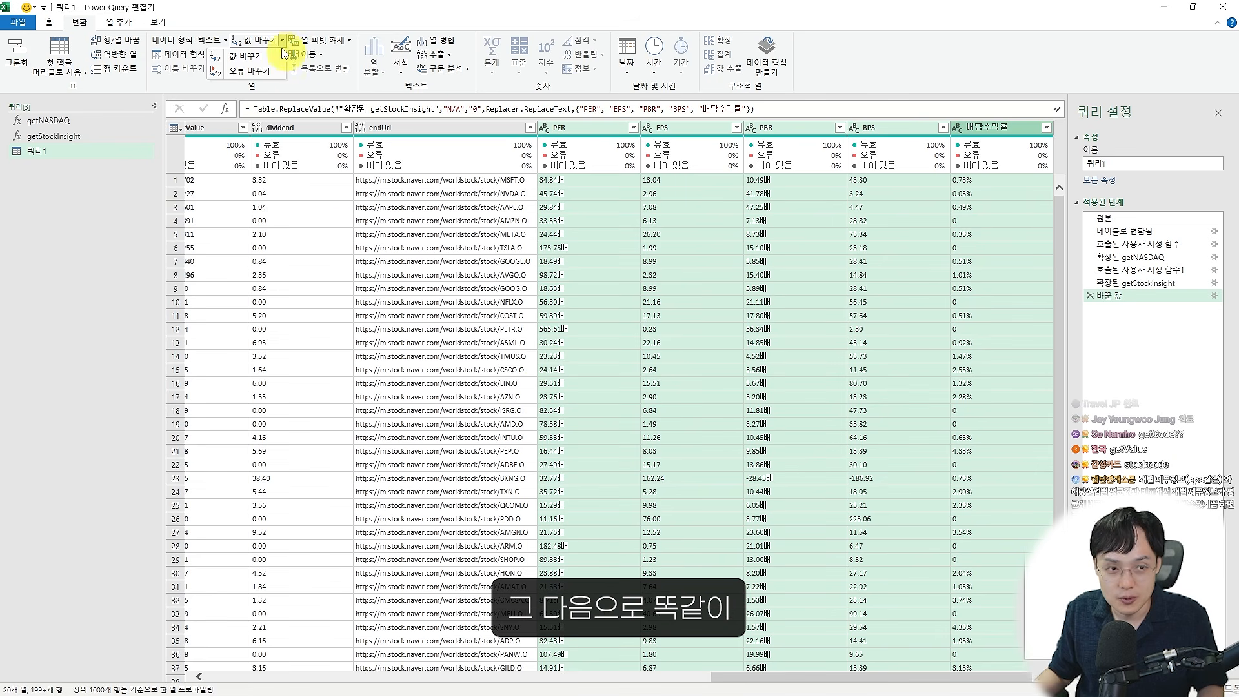
Replace the text 배 and the % sign with nothing in the PER, EPS, PBR, BPS and 배당수익률 columns
left_click(255, 39)
left_click(529, 336)
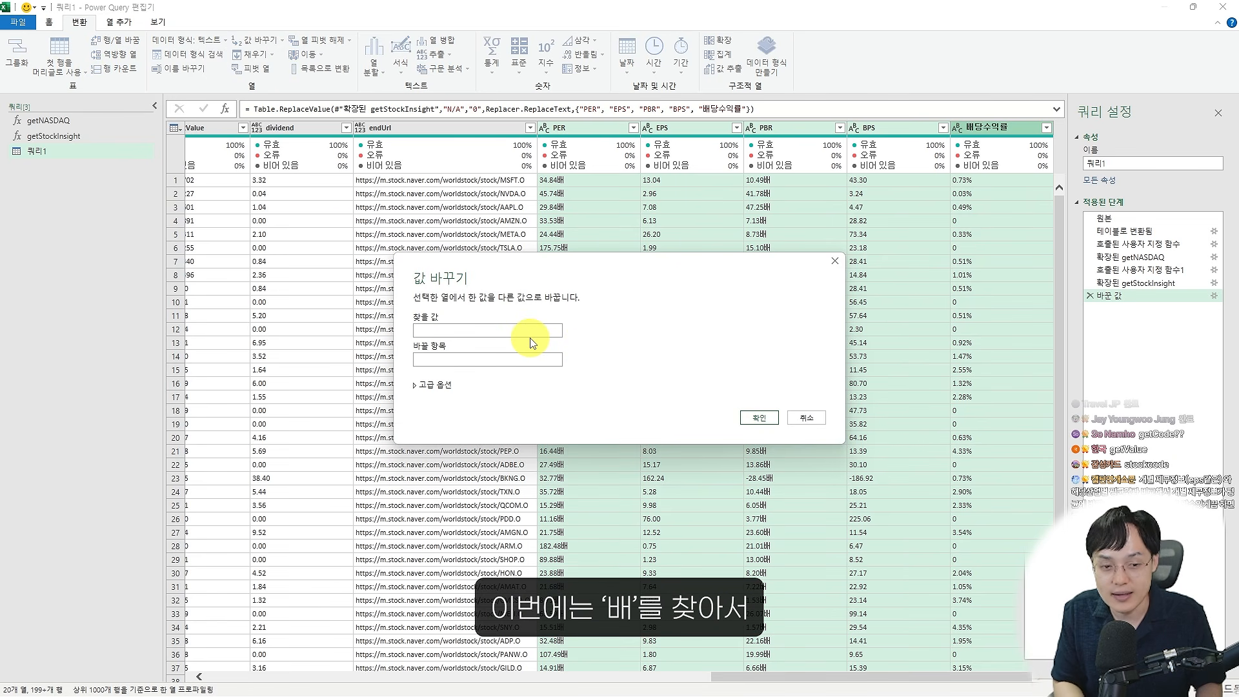
left_click(550, 328)
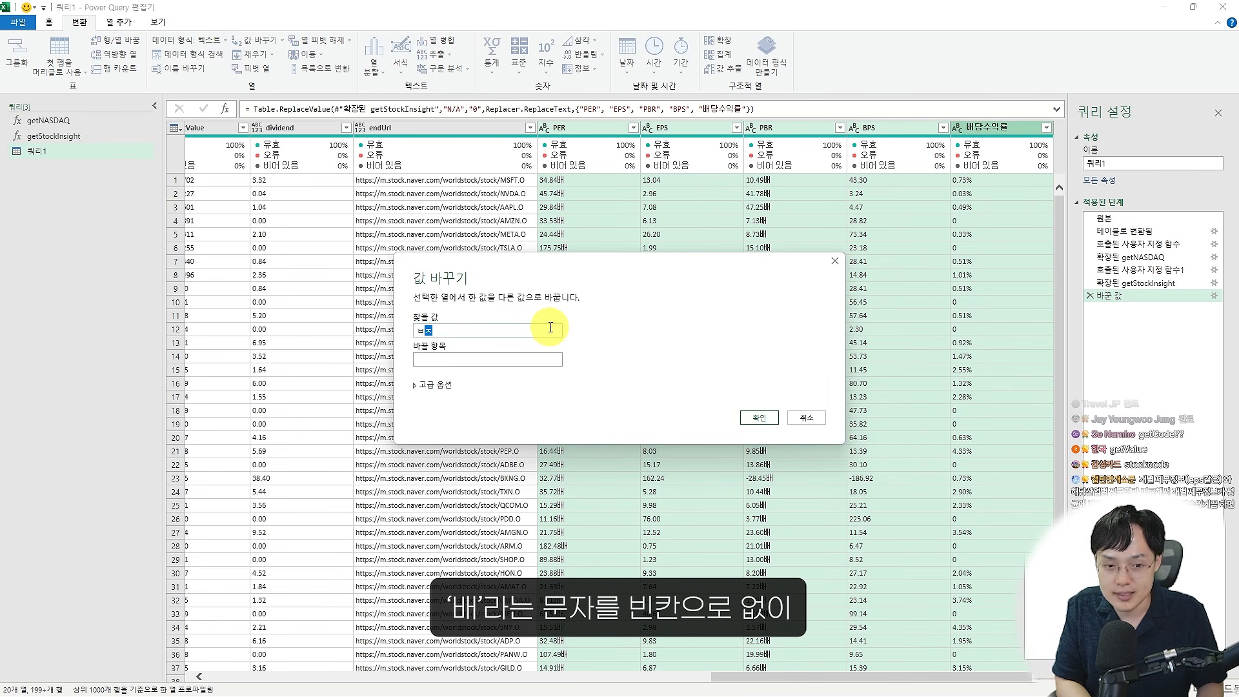
type("배")
left_click(481, 355)
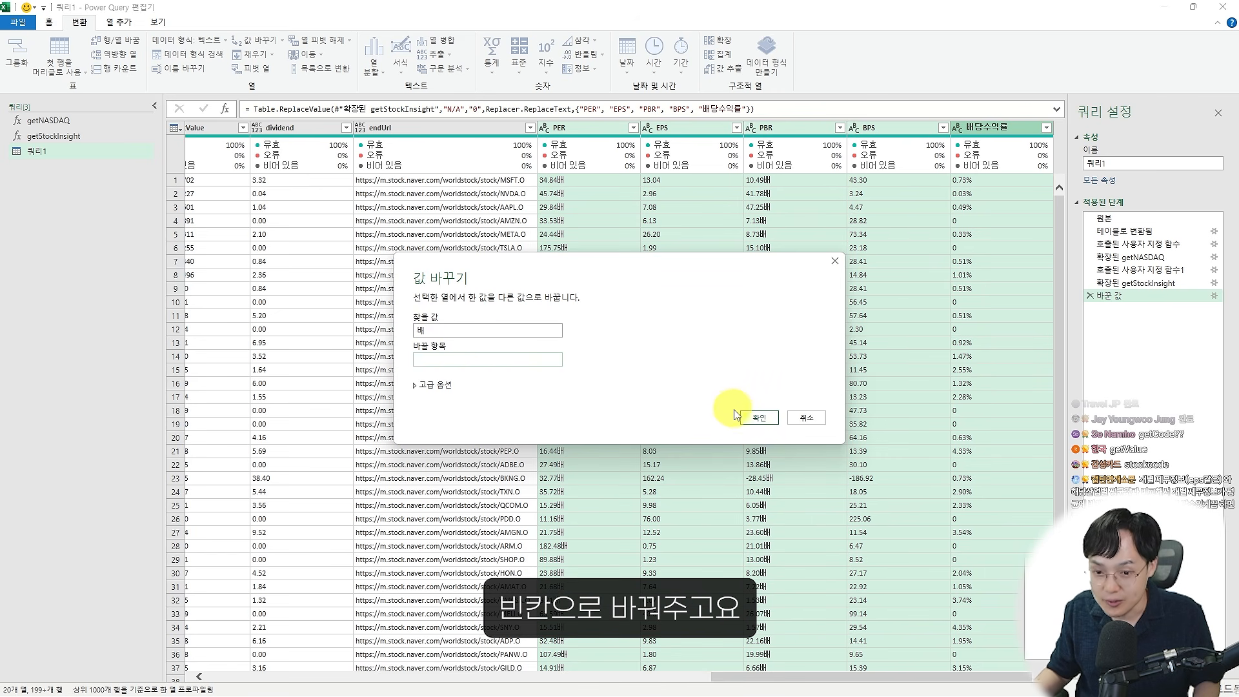
left_click(754, 417)
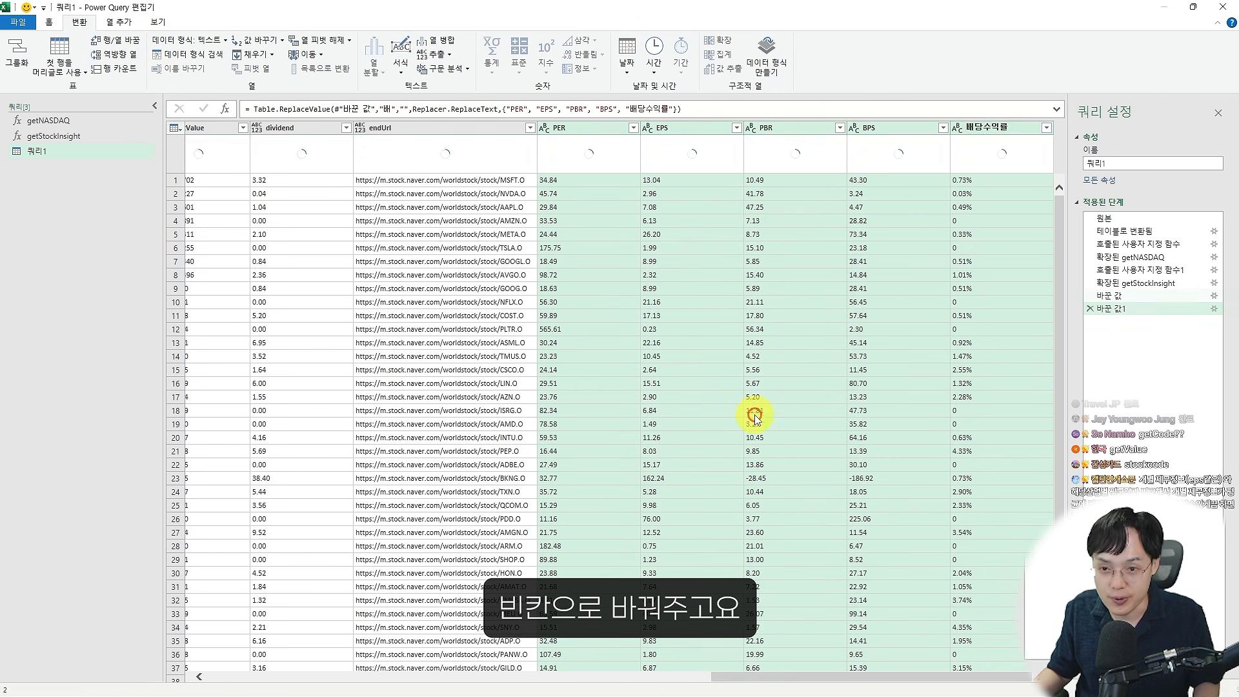
left_click(794, 412)
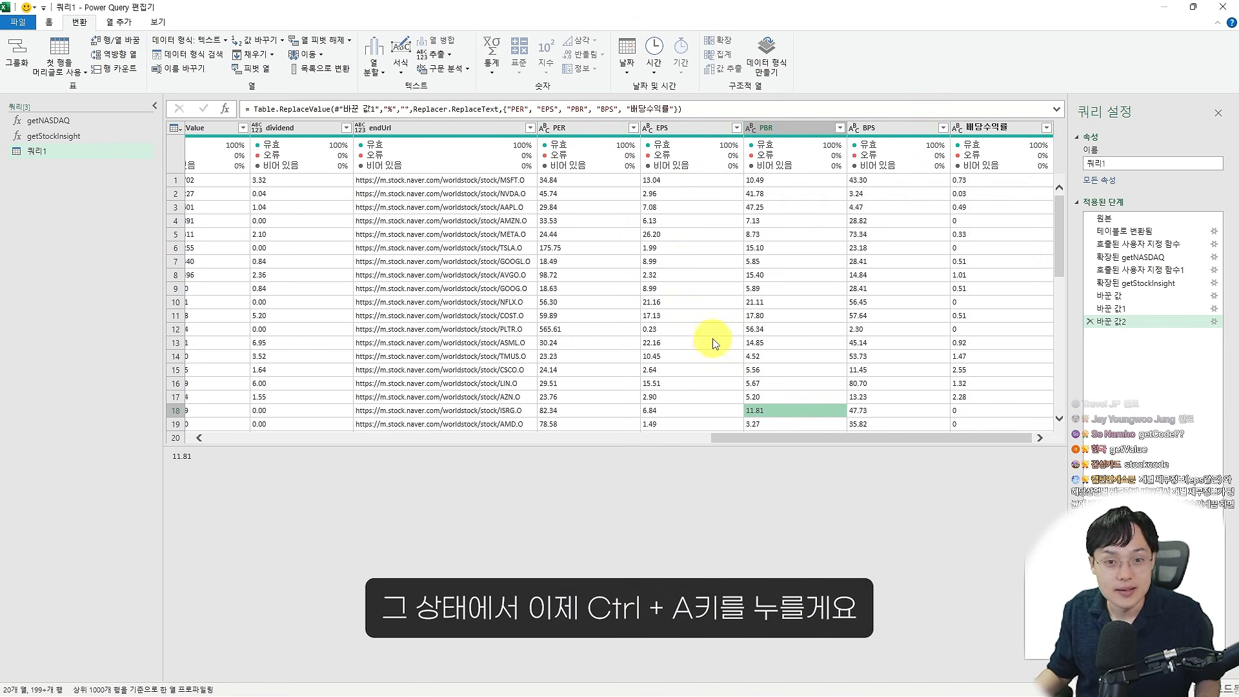
Select all columns of 쿼리1 and detect their data types automatically
left_click(701, 253)
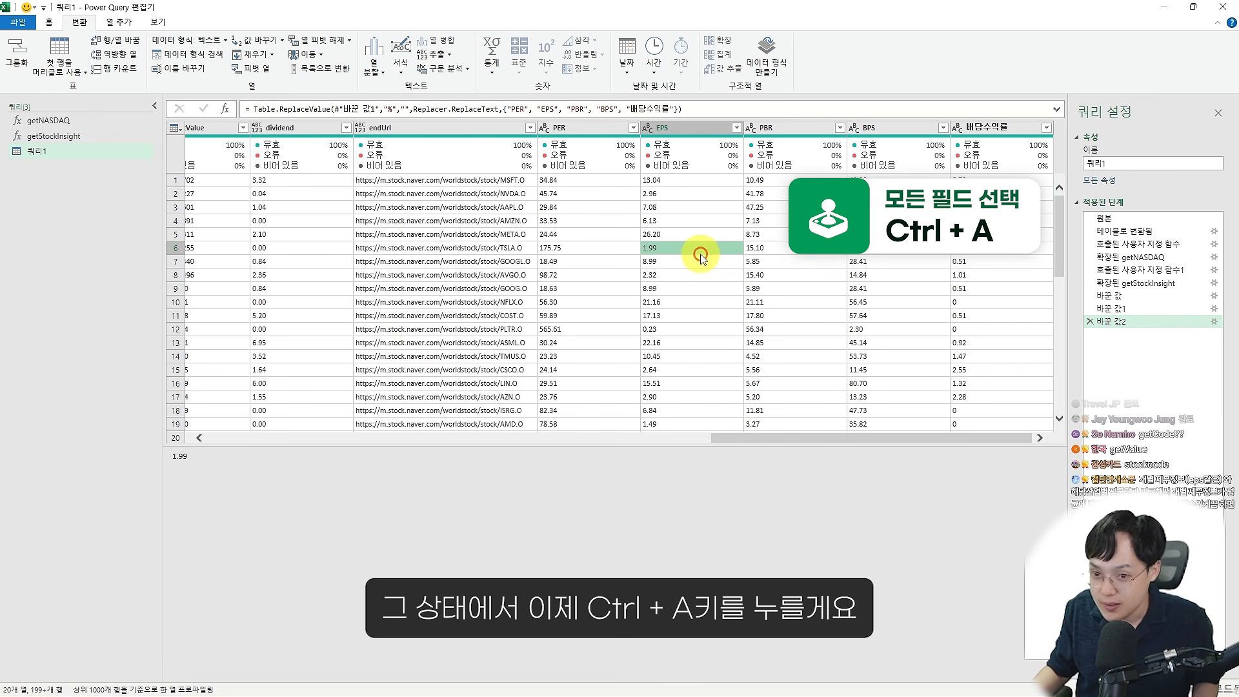
key("ctrl+a")
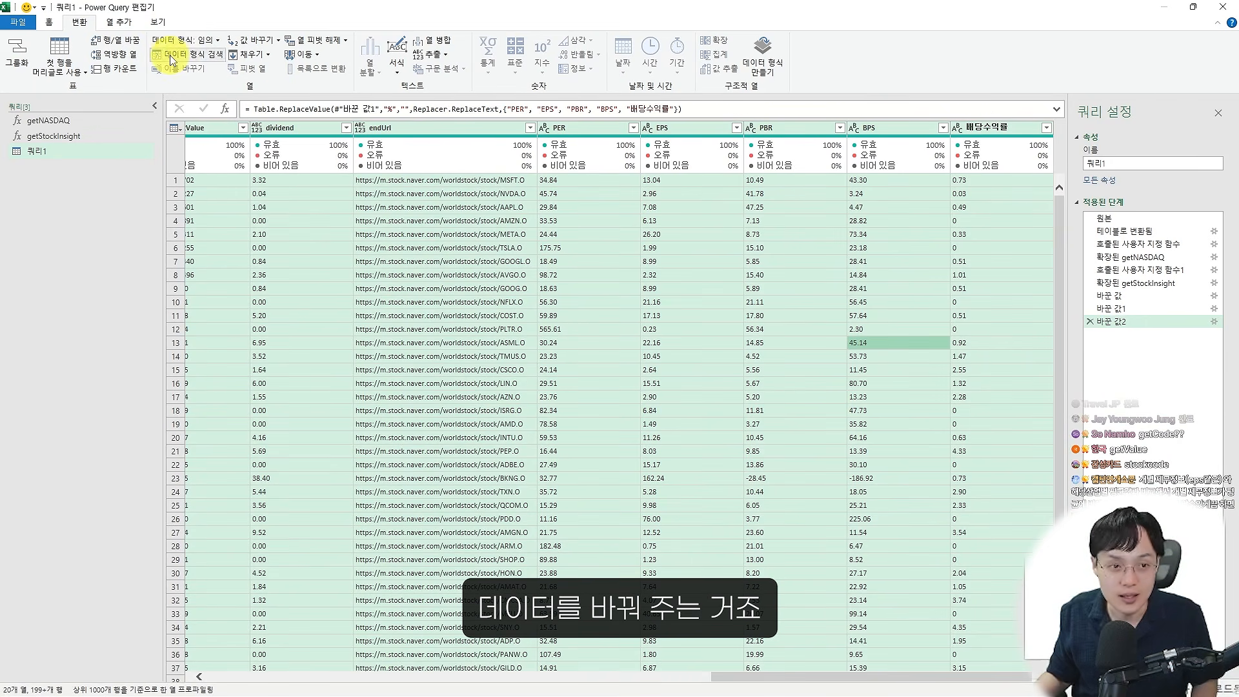
left_click(340, 109)
Check the PER, EPS, PBR, BPS, dividend and trading value columns for correct conversion to numbers
left_click(837, 248)
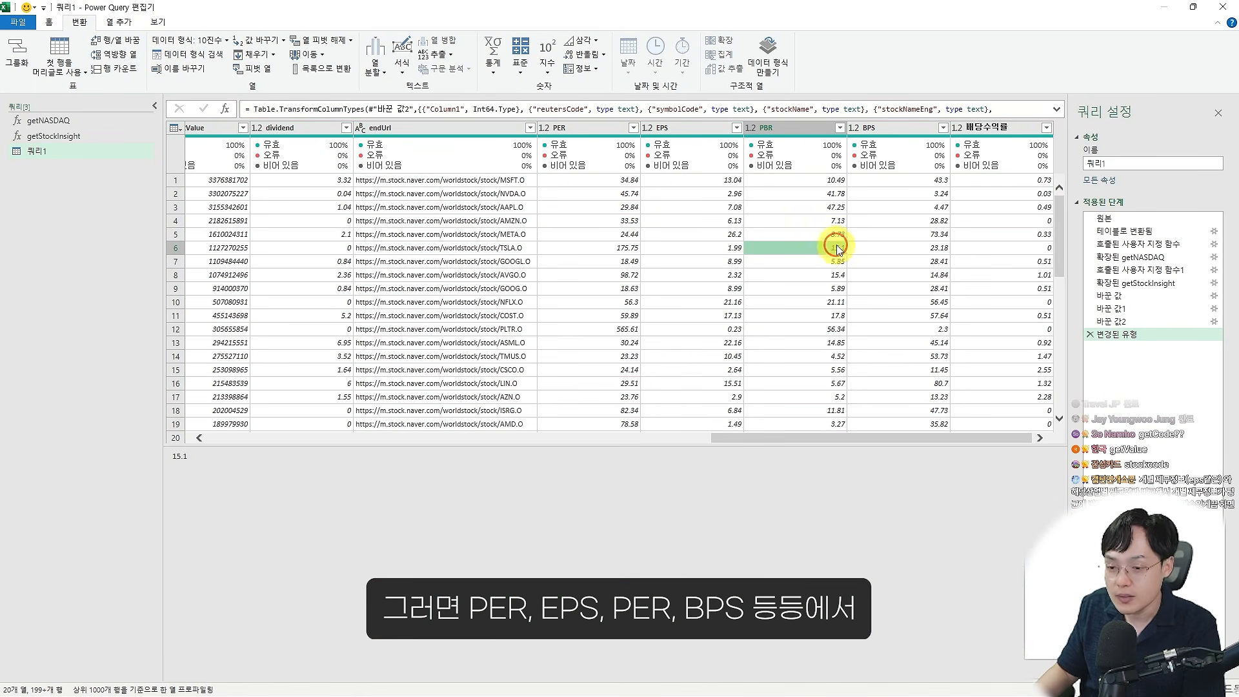
left_click(584, 145)
left_click(674, 145)
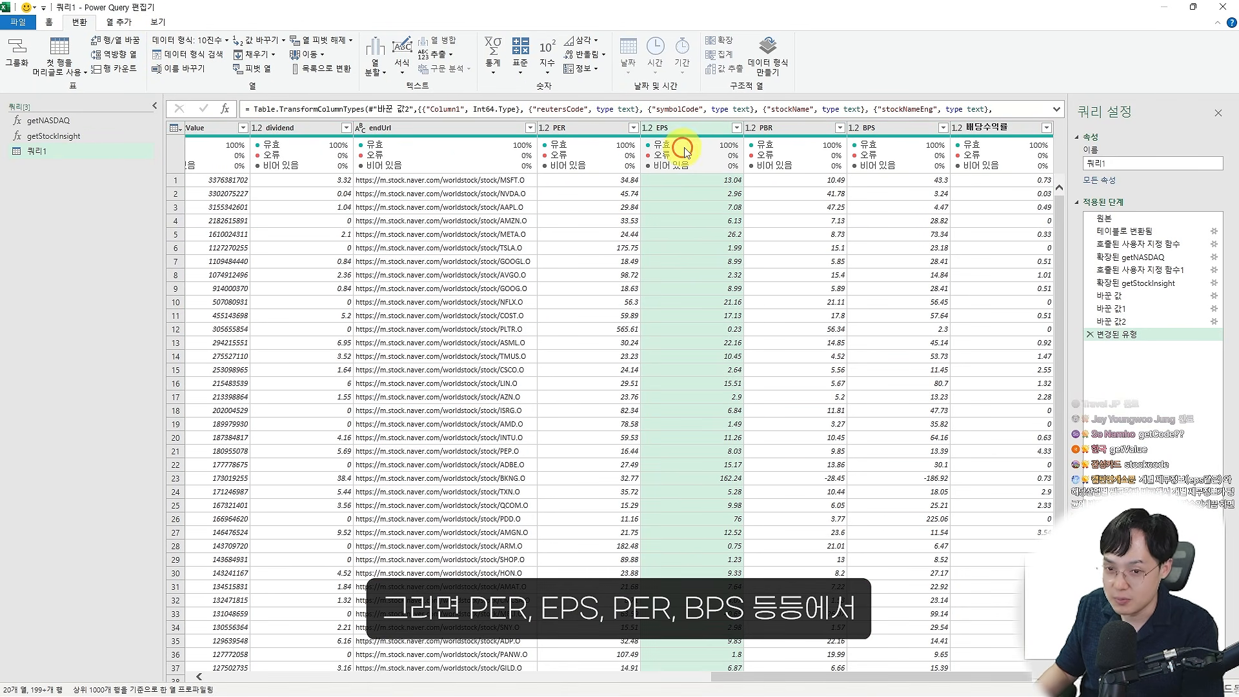
left_click(787, 171)
left_click(888, 164)
left_click(310, 318)
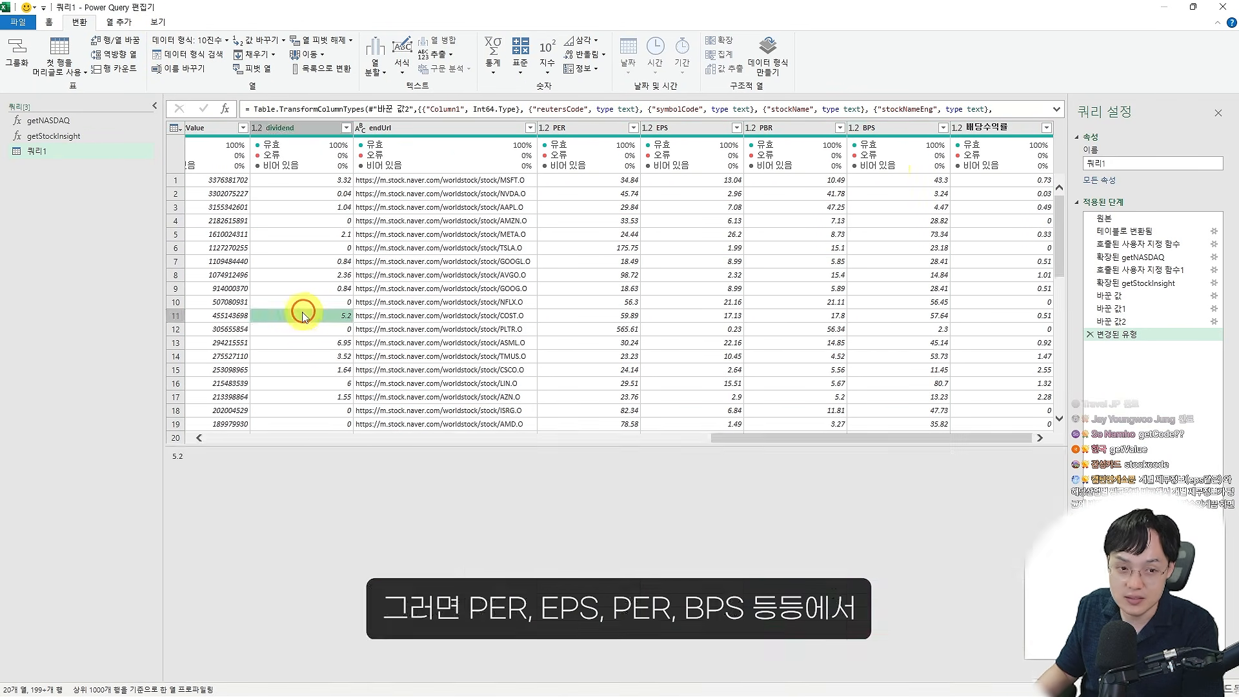
left_click(768, 194)
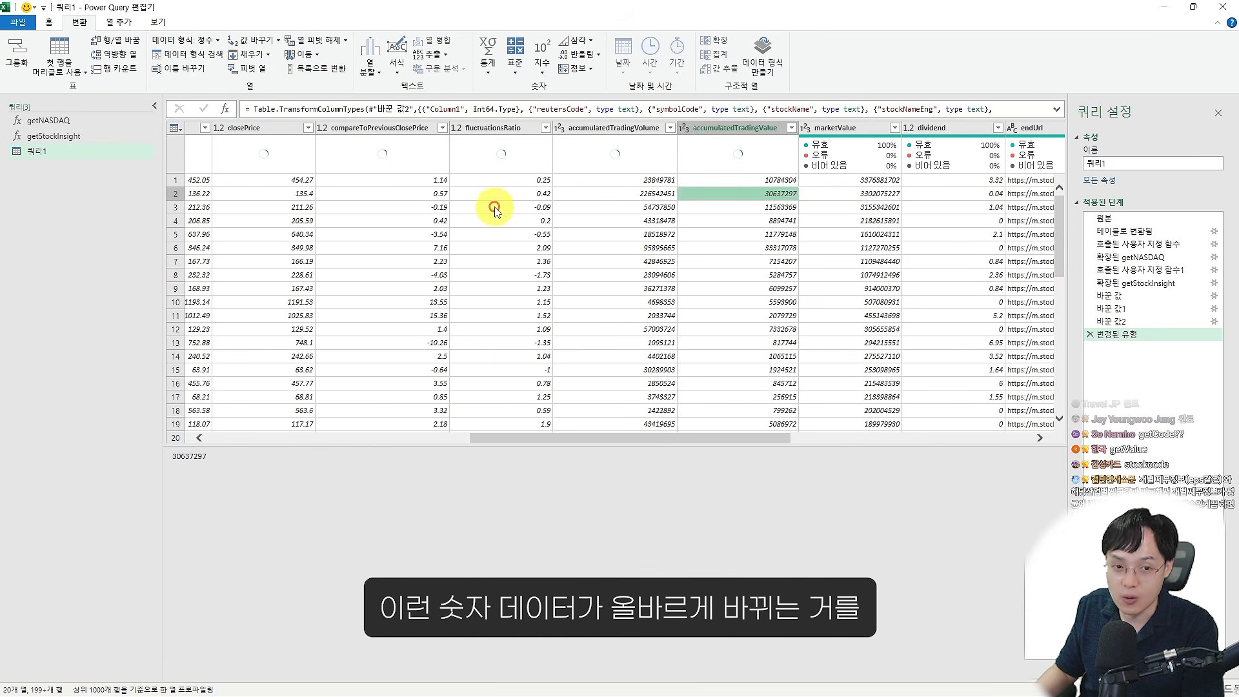
left_click(388, 222)
scroll(401, 276, "left", 6)
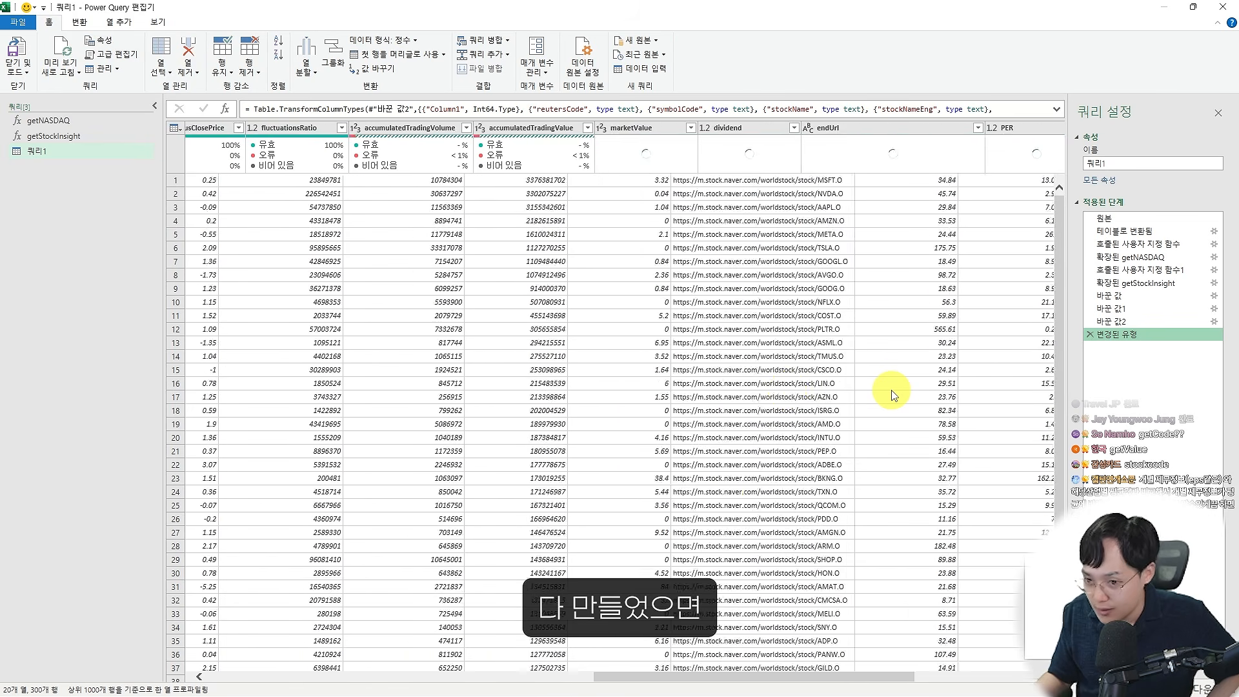
Close the query editor, load 쿼리1 into the worksheet, and look through the loaded stock rows and columns
left_click(18, 22)
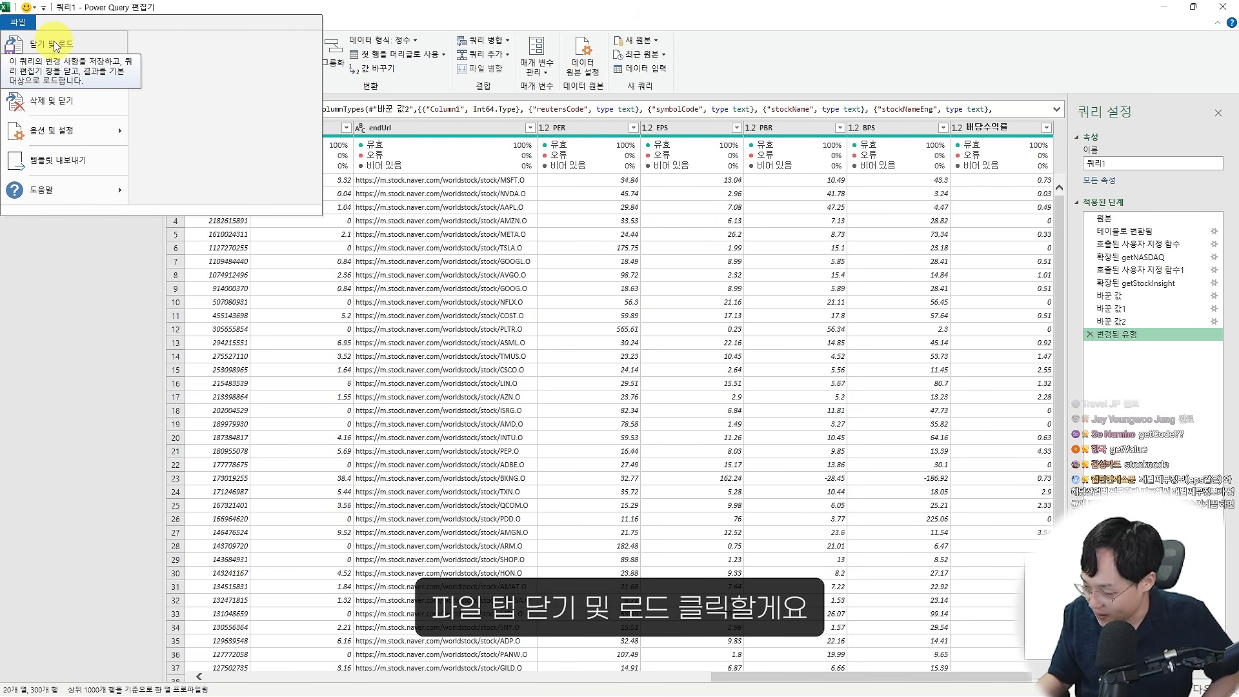
left_click(54, 45)
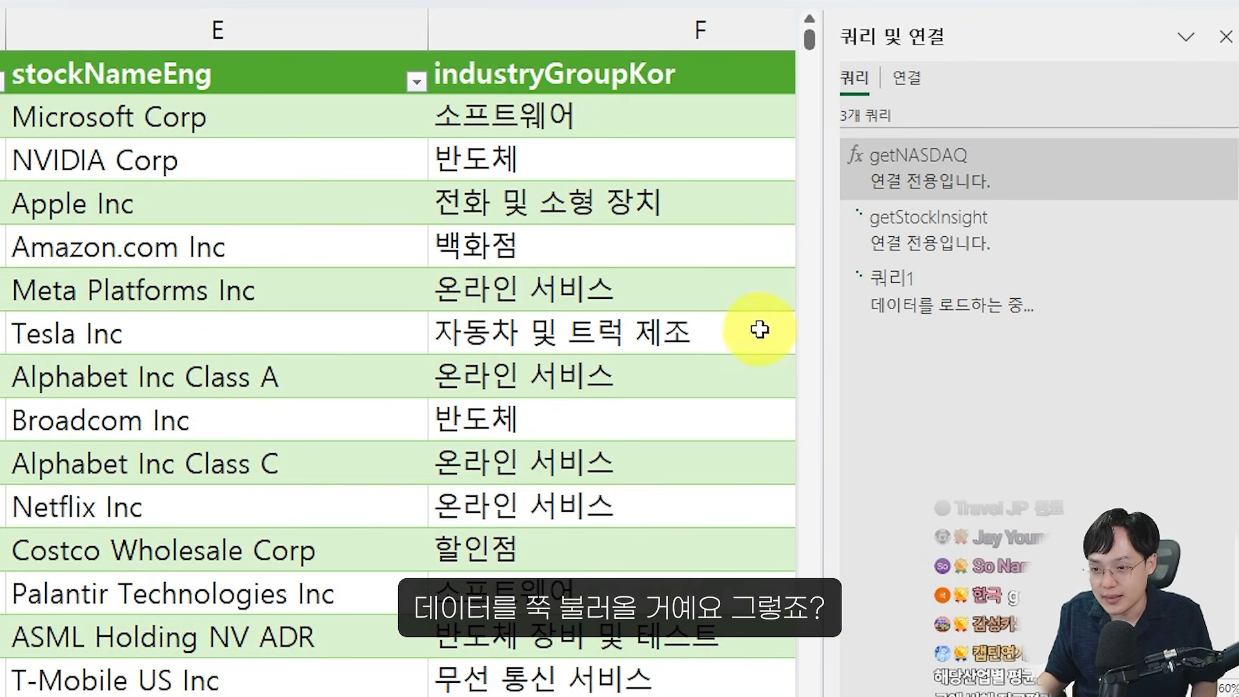
scroll(980, 311, "down", 2)
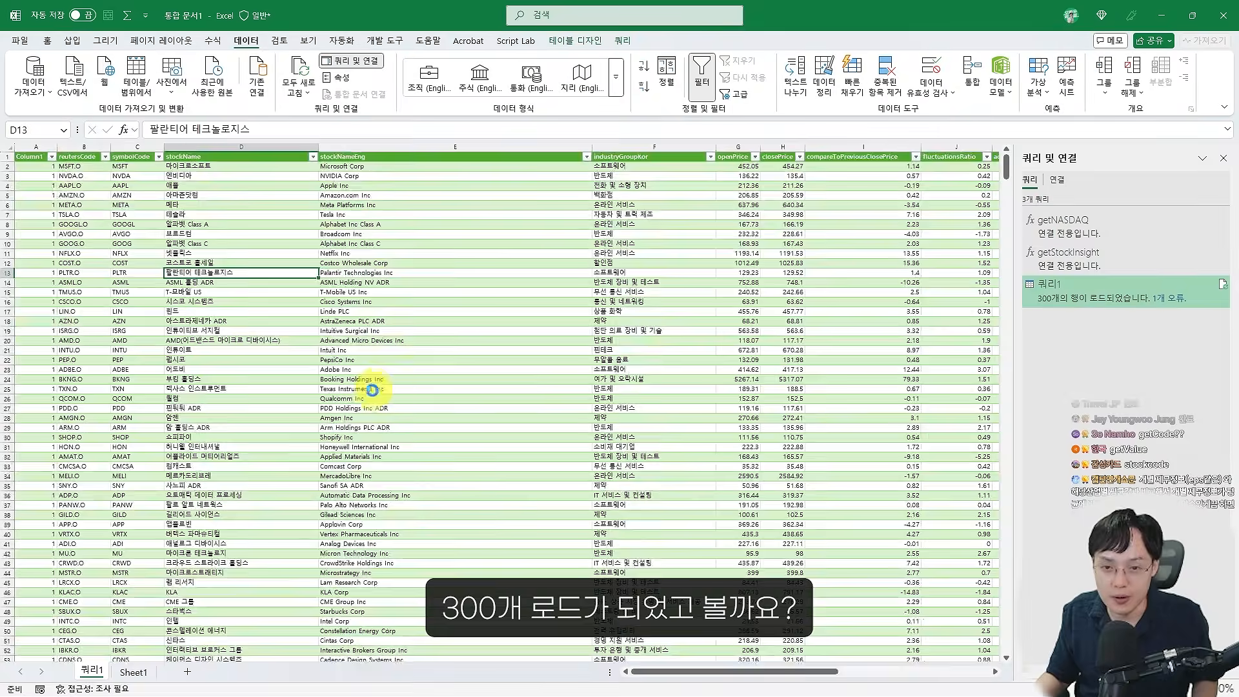
scroll(637, 362, "right", 6)
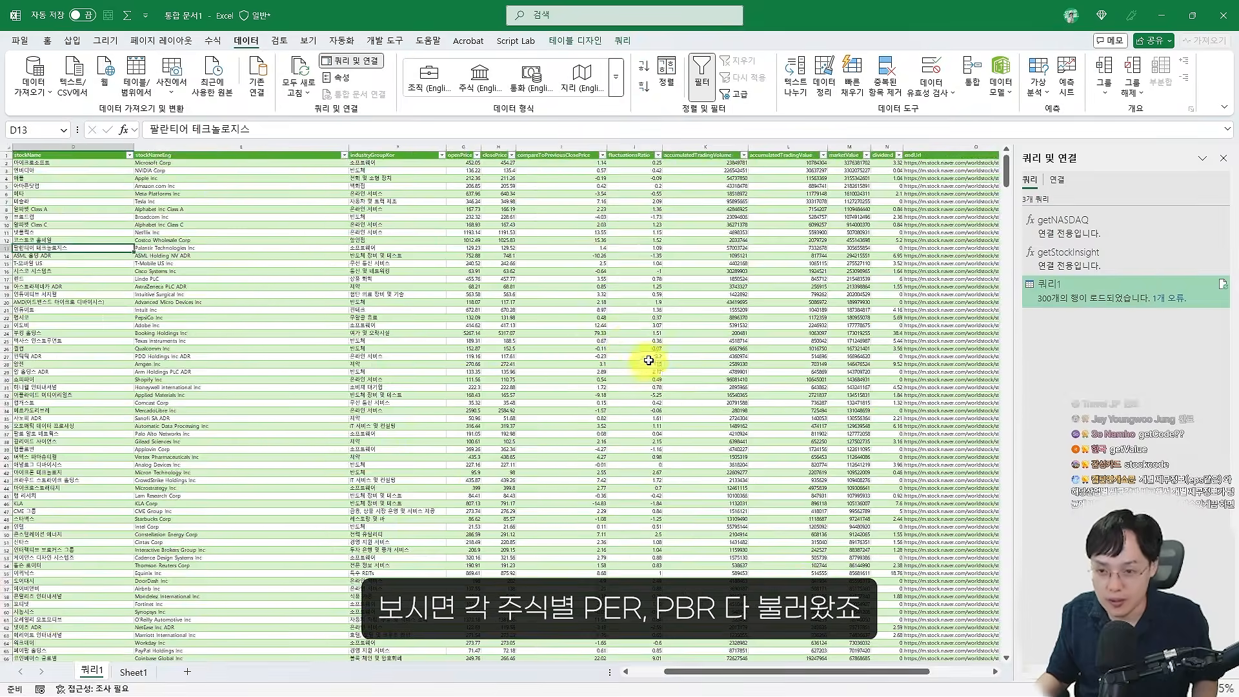
scroll(501, 294, "down", 20)
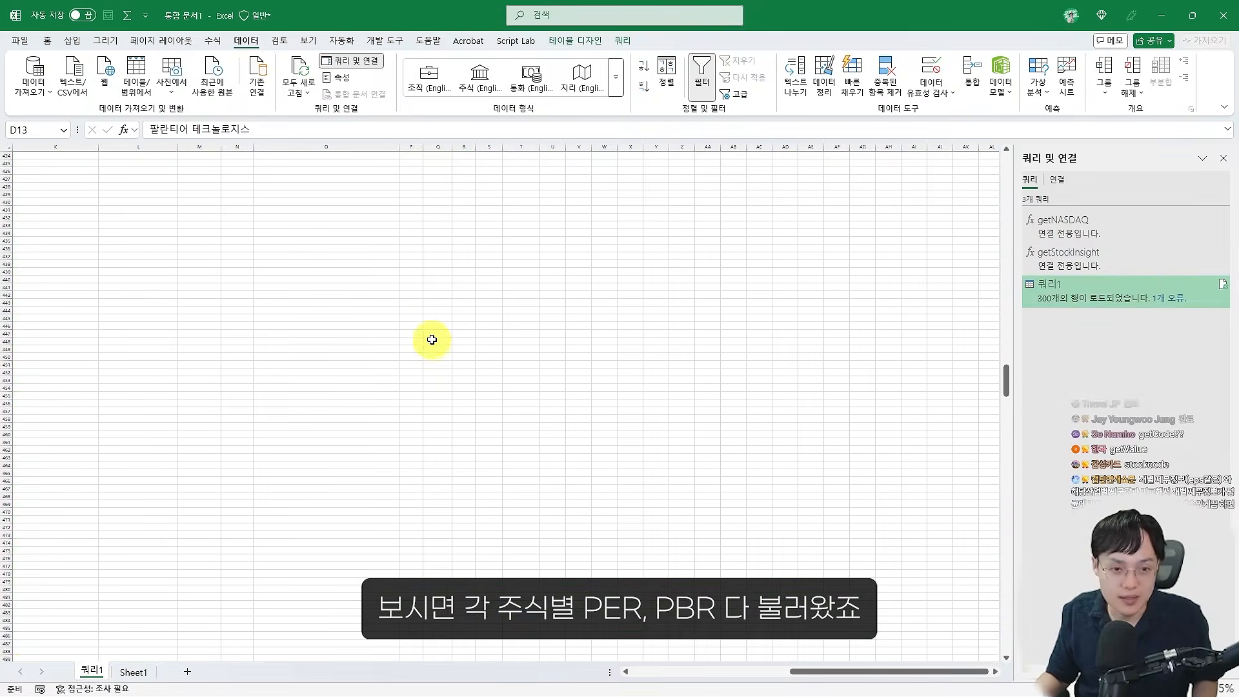
scroll(434, 332, "up", 20)
scroll(350, 417, "left", 6)
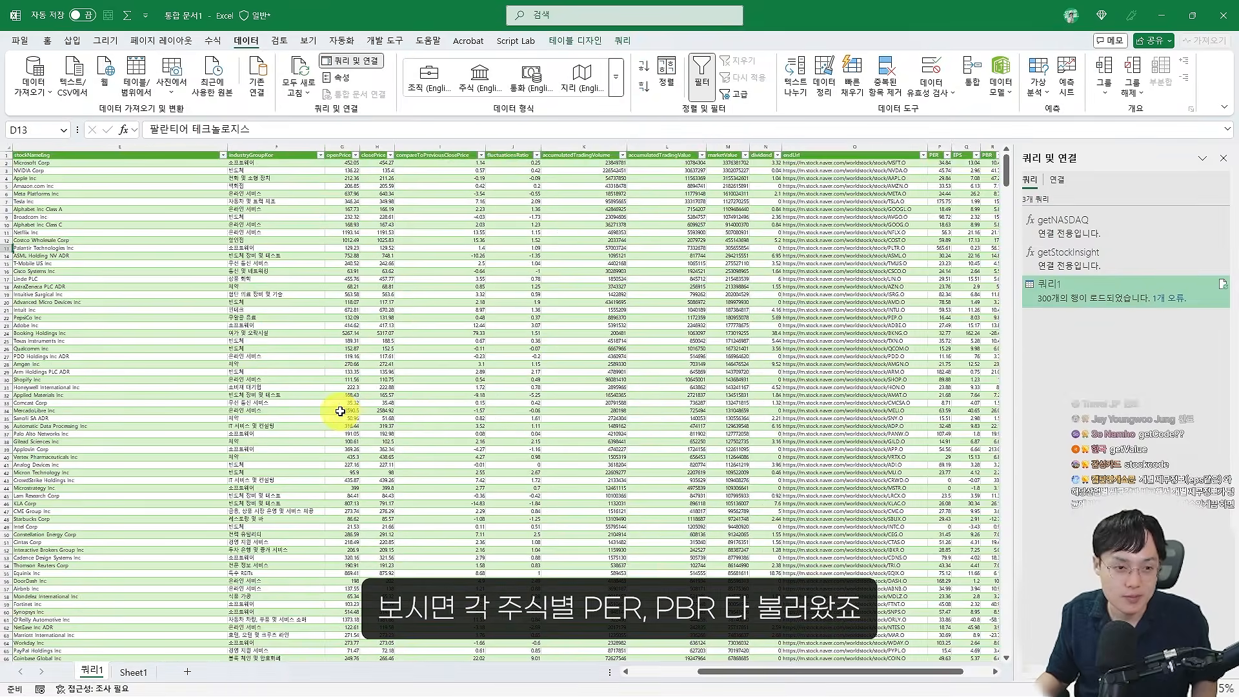
scroll(480, 298, "left", 3)
Reopen 쿼리1 for editing and change its 원본 step to List.Numbers(1,10) to cover ten pages
right_click(1059, 284)
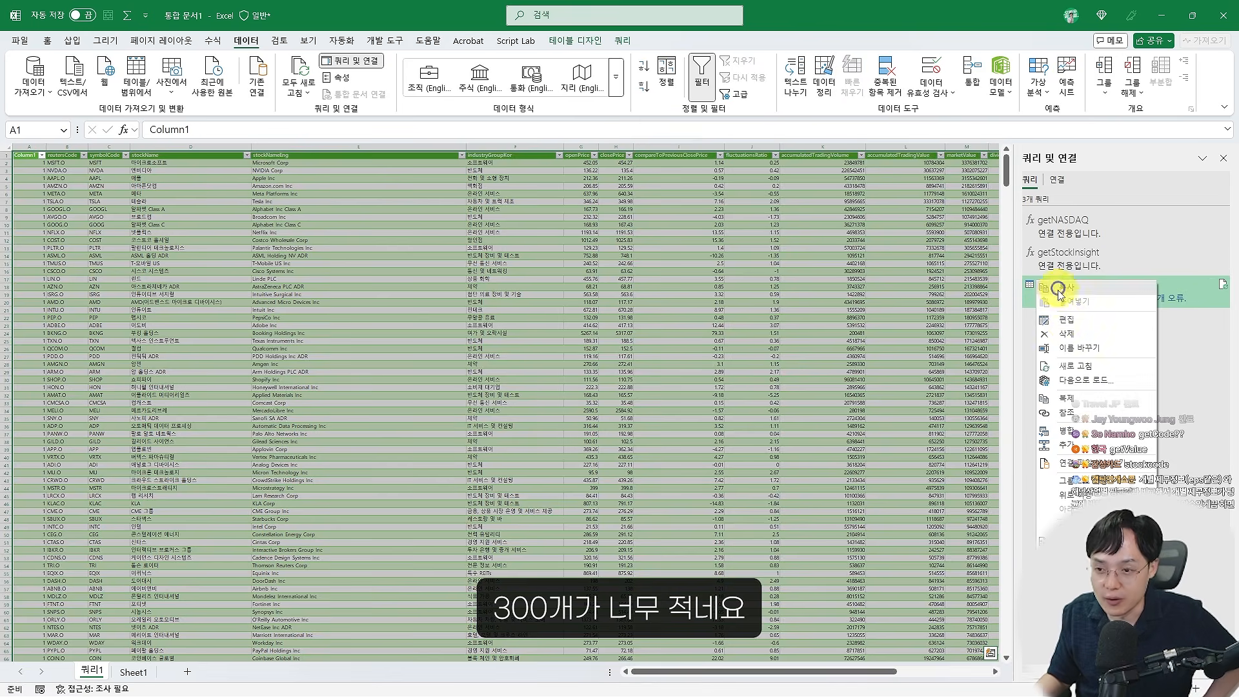
left_click(1063, 323)
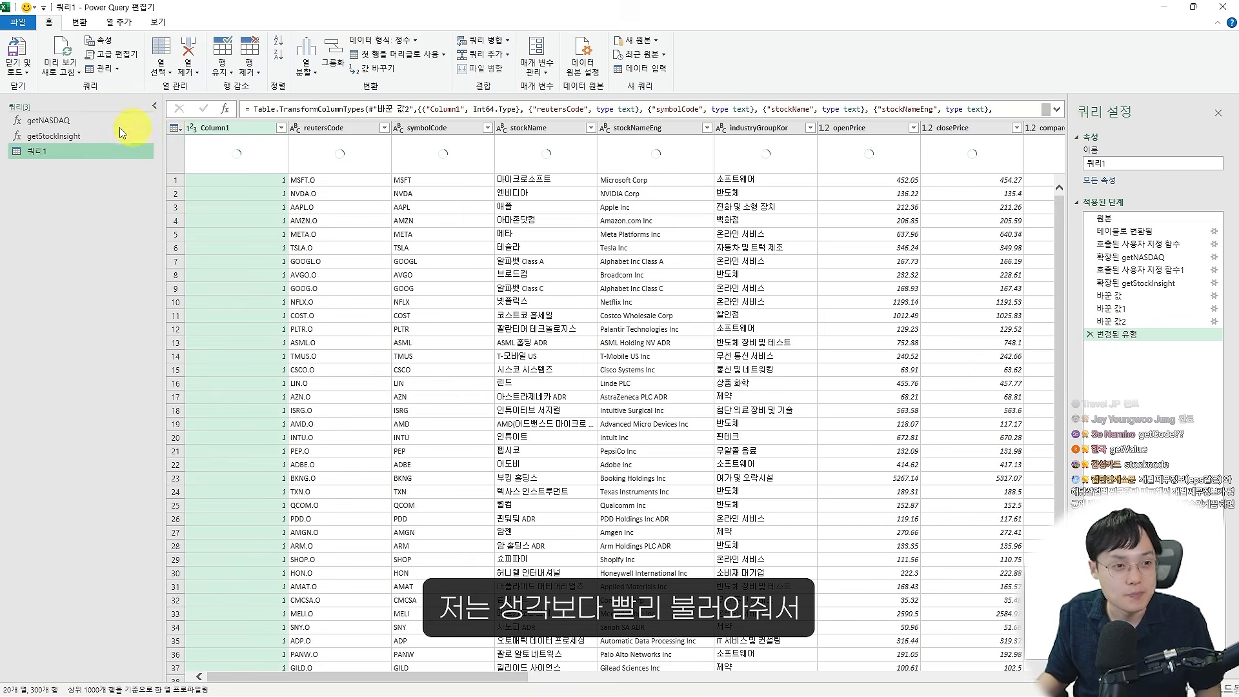
left_click(72, 121)
left_click(68, 150)
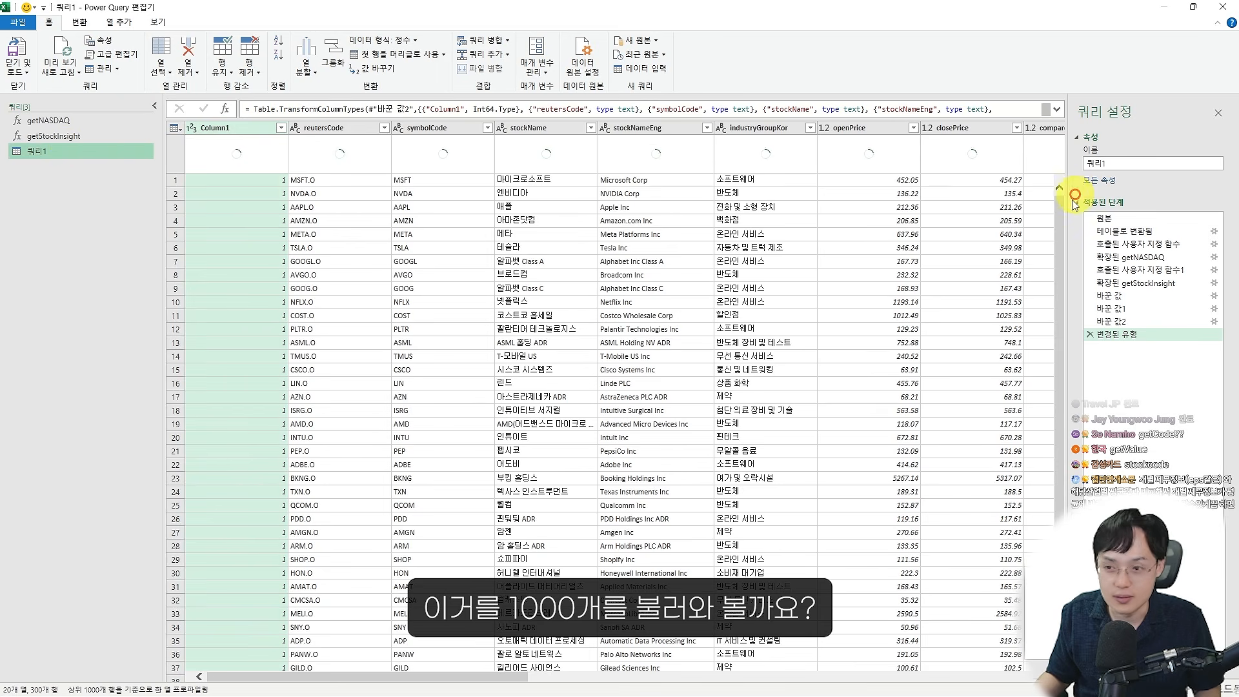
left_click(1108, 219)
left_click(311, 107)
left_click(327, 108)
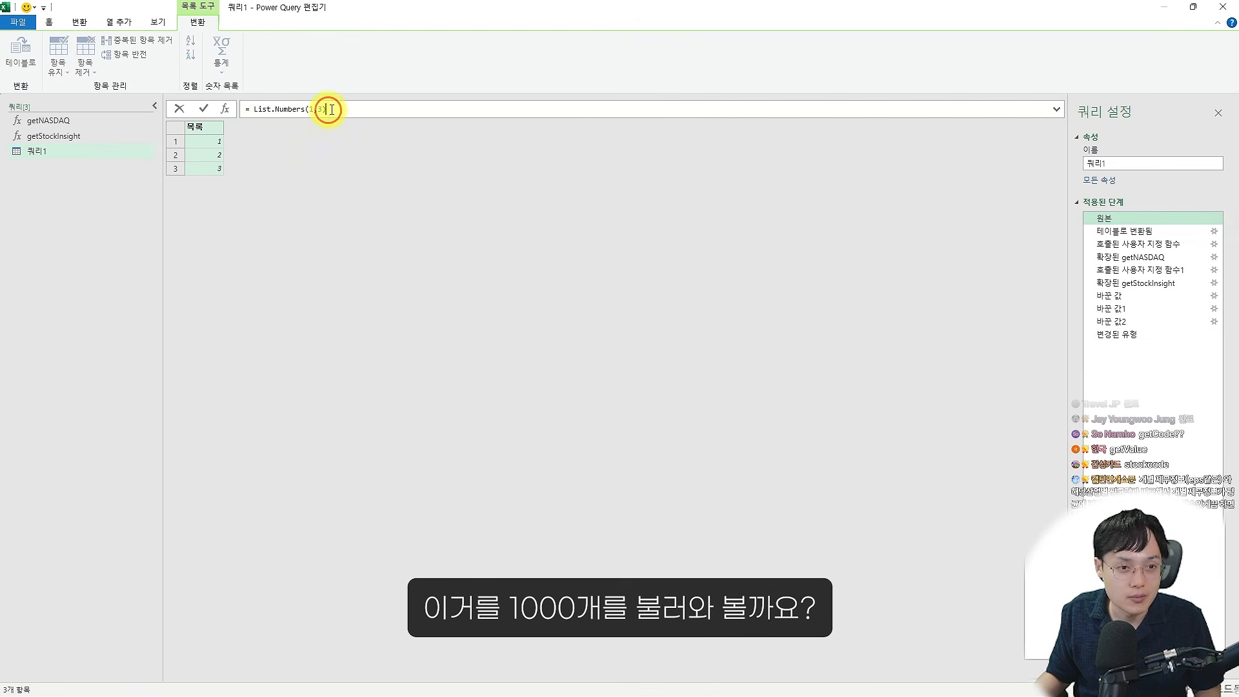
type("10")
key("Return")
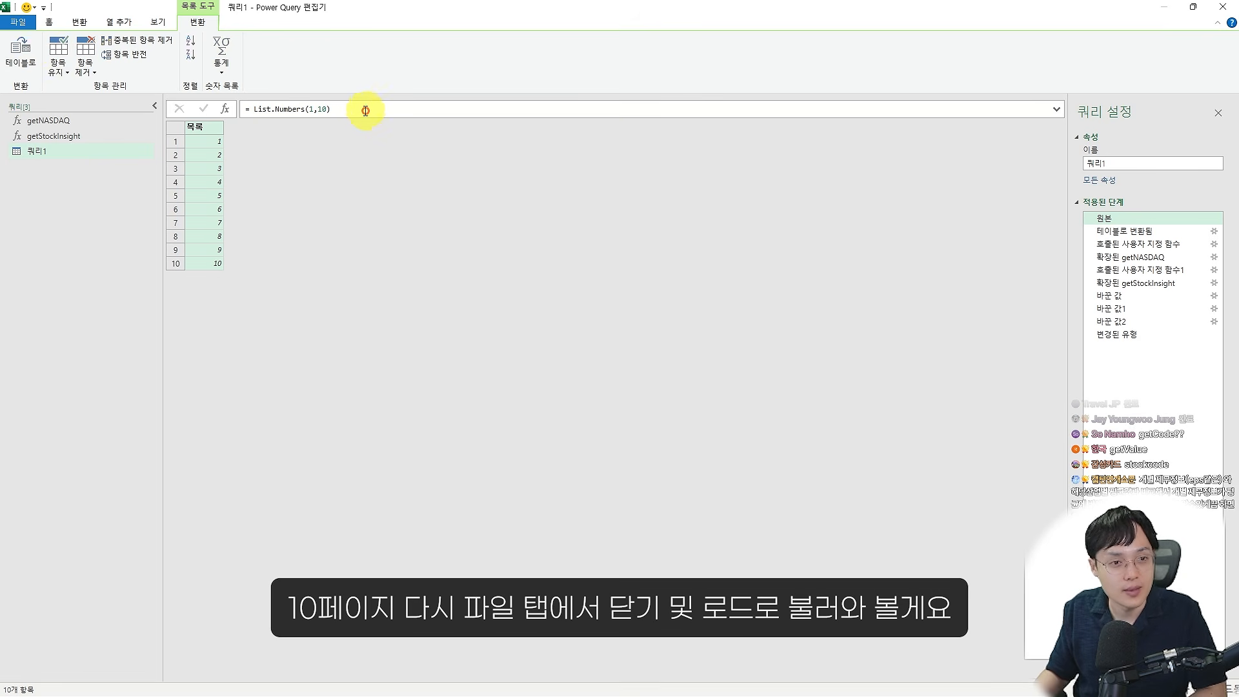
Return to the 변경된 유형 step and load the extended 쿼리1 into the worksheet
left_click(18, 22)
left_click(1120, 336)
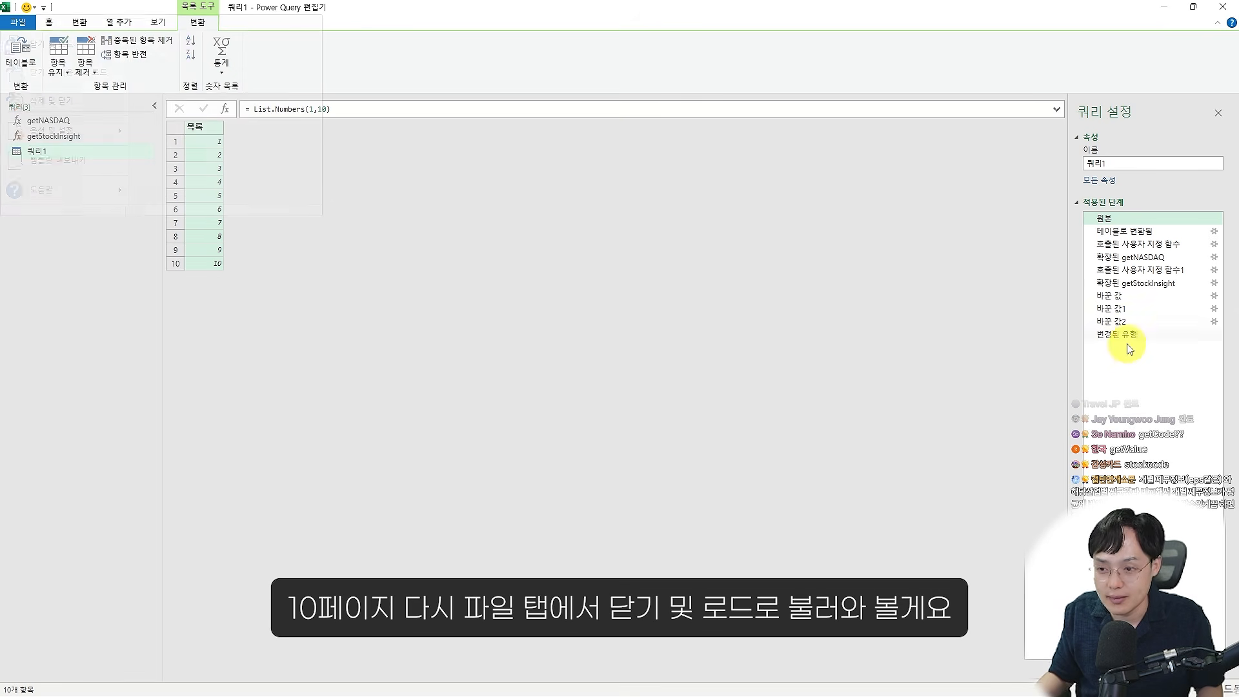
left_click(1121, 335)
left_click(15, 25)
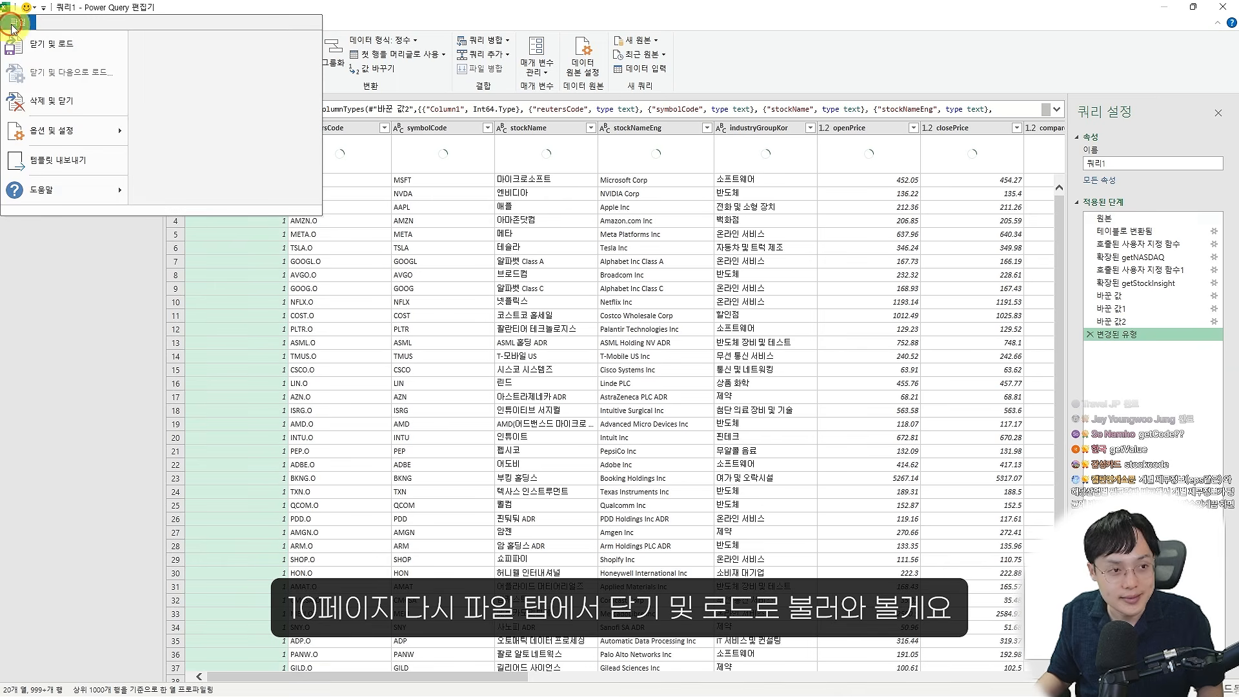
left_click(45, 44)
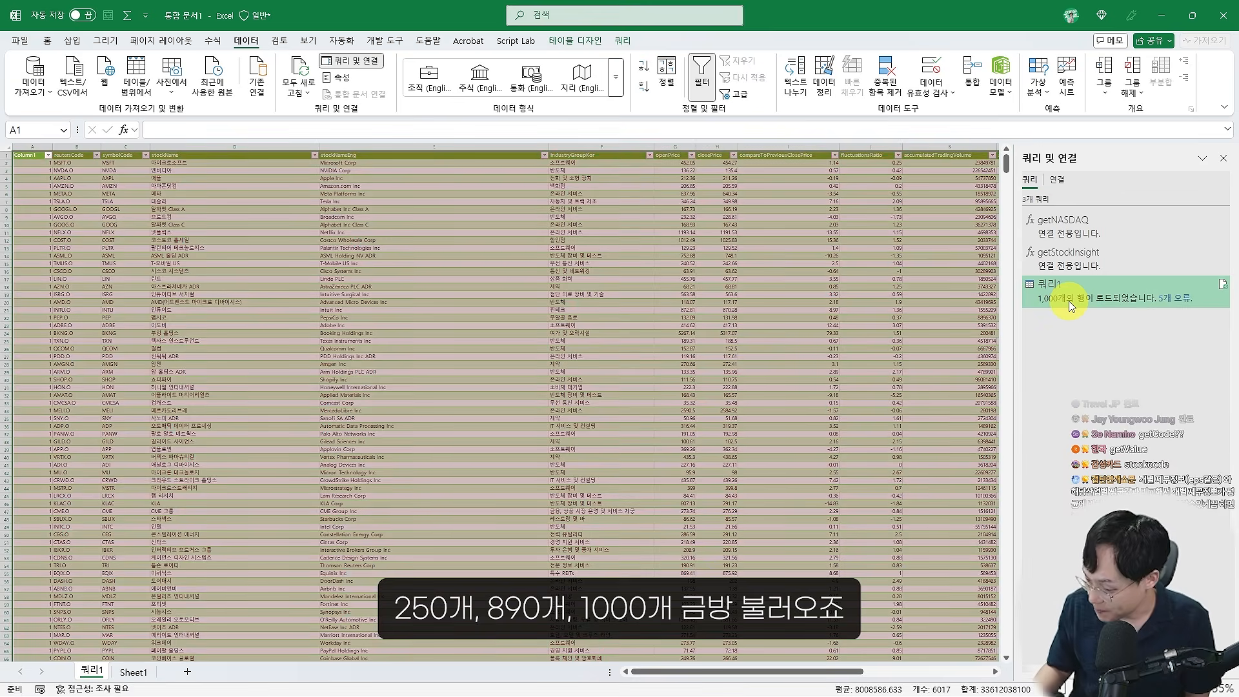
Look through the rows and financial ratio columns of the extended stock table in the 쿼리1 worksheet
left_click(788, 310)
scroll(788, 308, "right", 3)
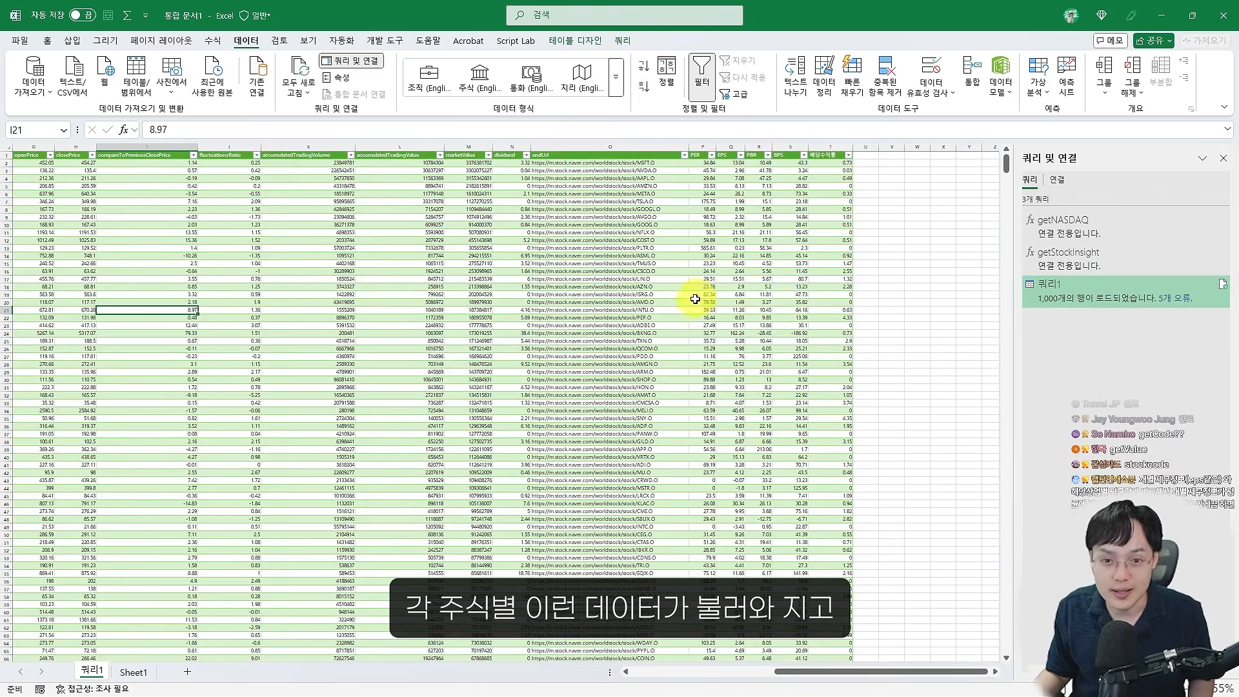
scroll(695, 299, "down", 20)
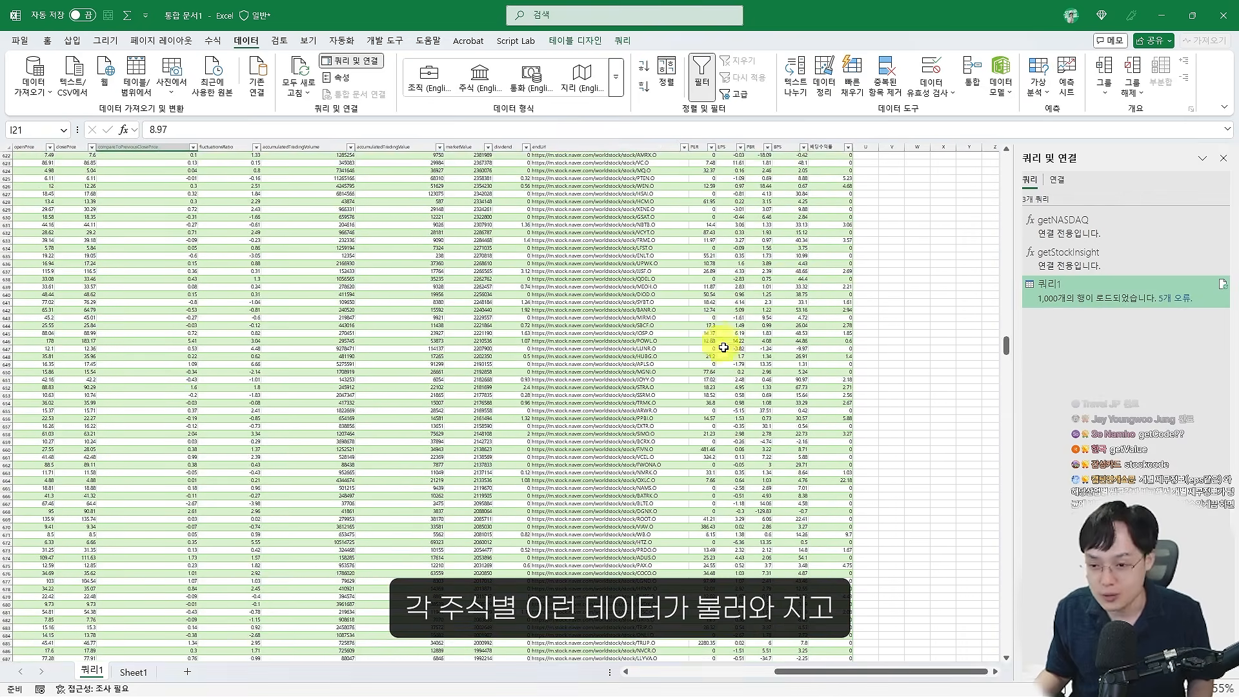
scroll(723, 348, "down", 10)
scroll(714, 373, "left", 3)
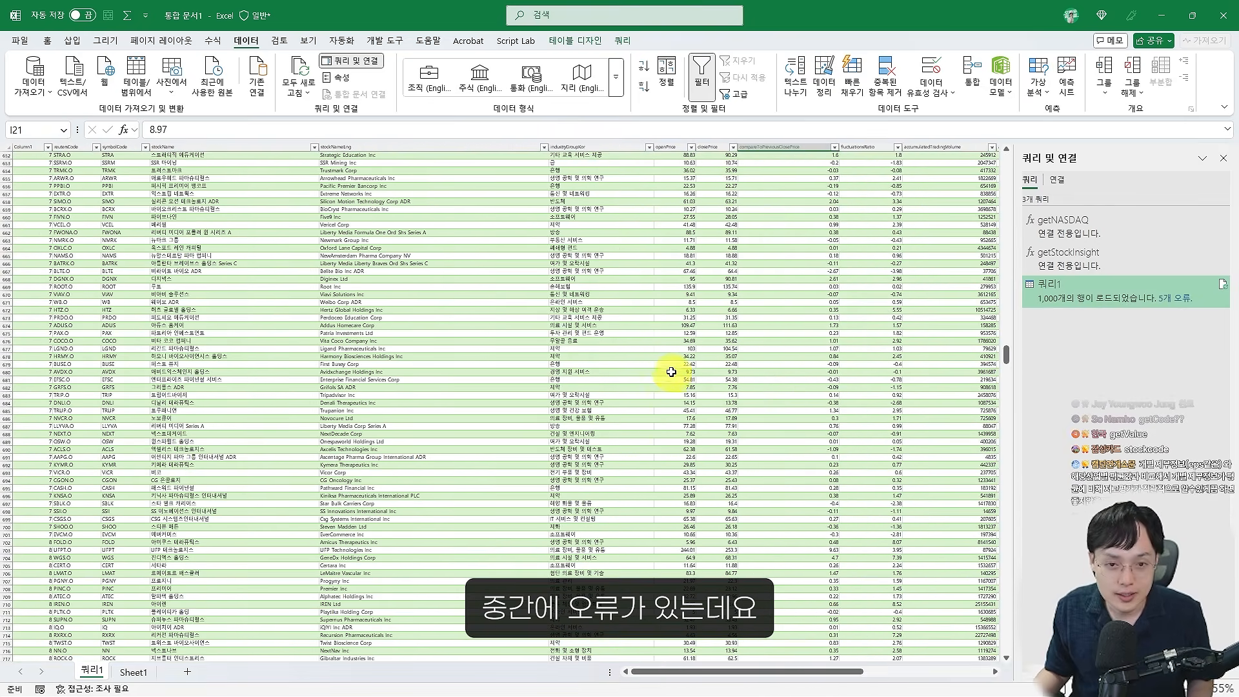
scroll(671, 372, "up", 11)
Open the error rows of 쿼리1, inspect the accumulatedTradingVolume error details, and close the query editor discarding the changes
left_click(1166, 298)
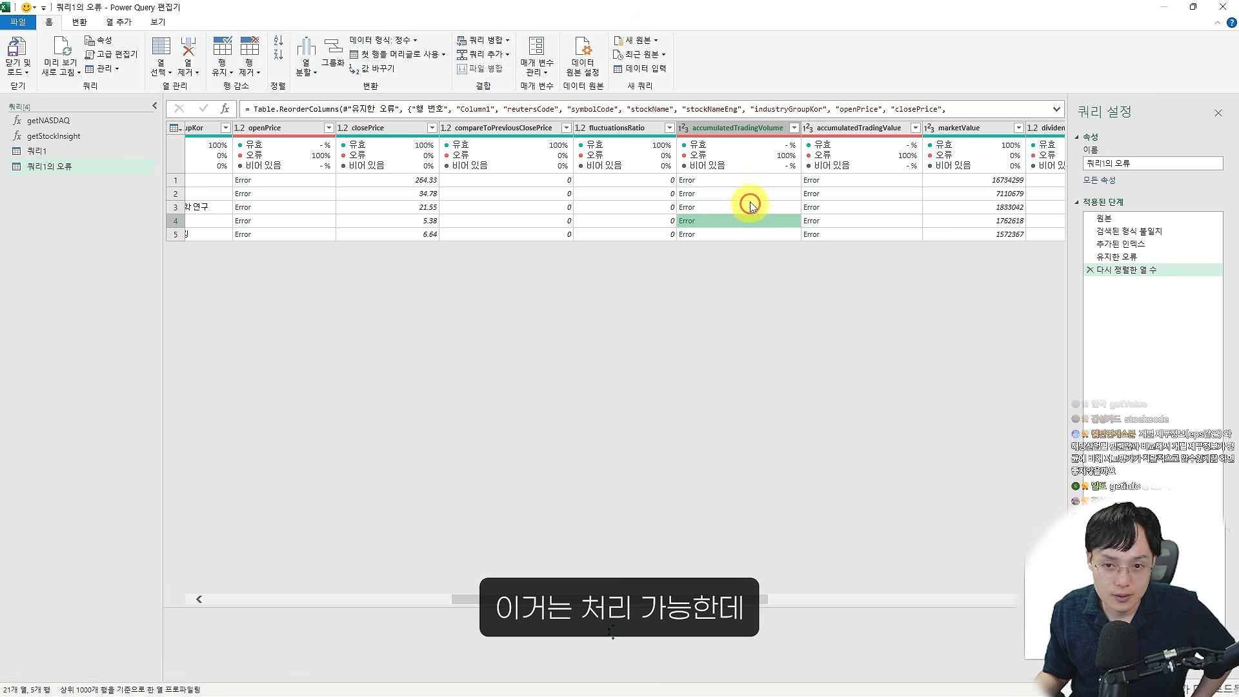
left_click(751, 193)
left_click(751, 183)
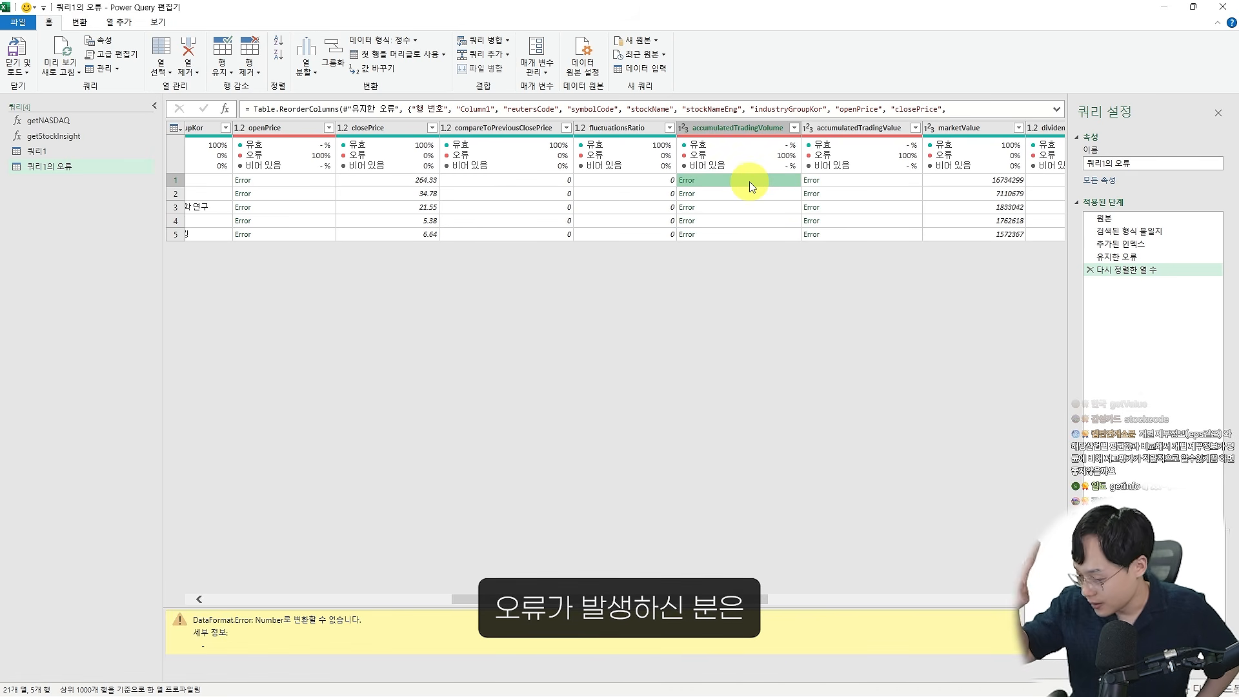
scroll(739, 202, "left", 2)
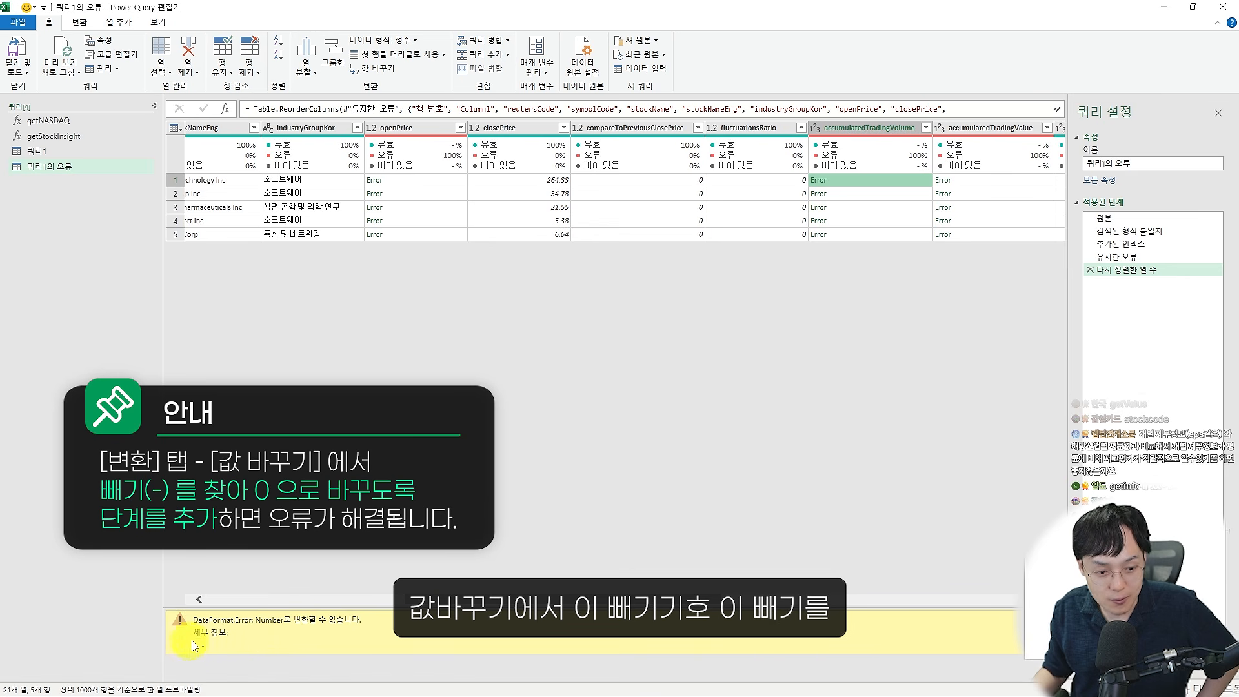
left_click_drag(200, 644, 220, 644)
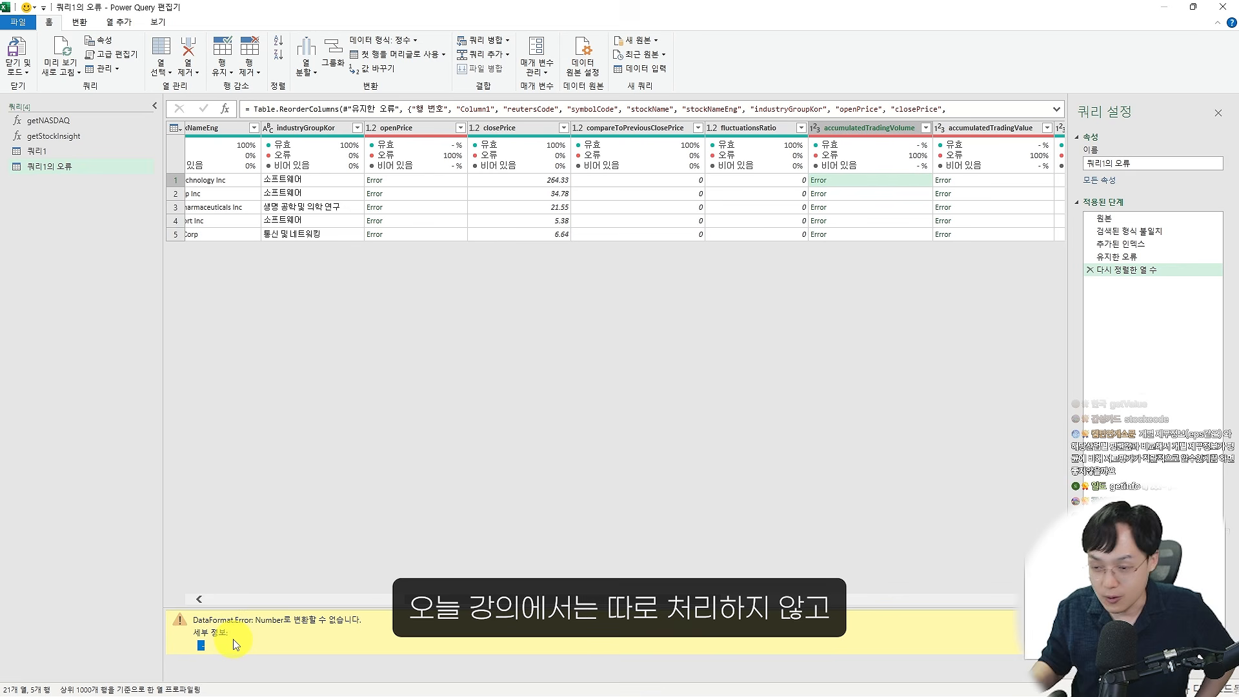
left_click(1226, 6)
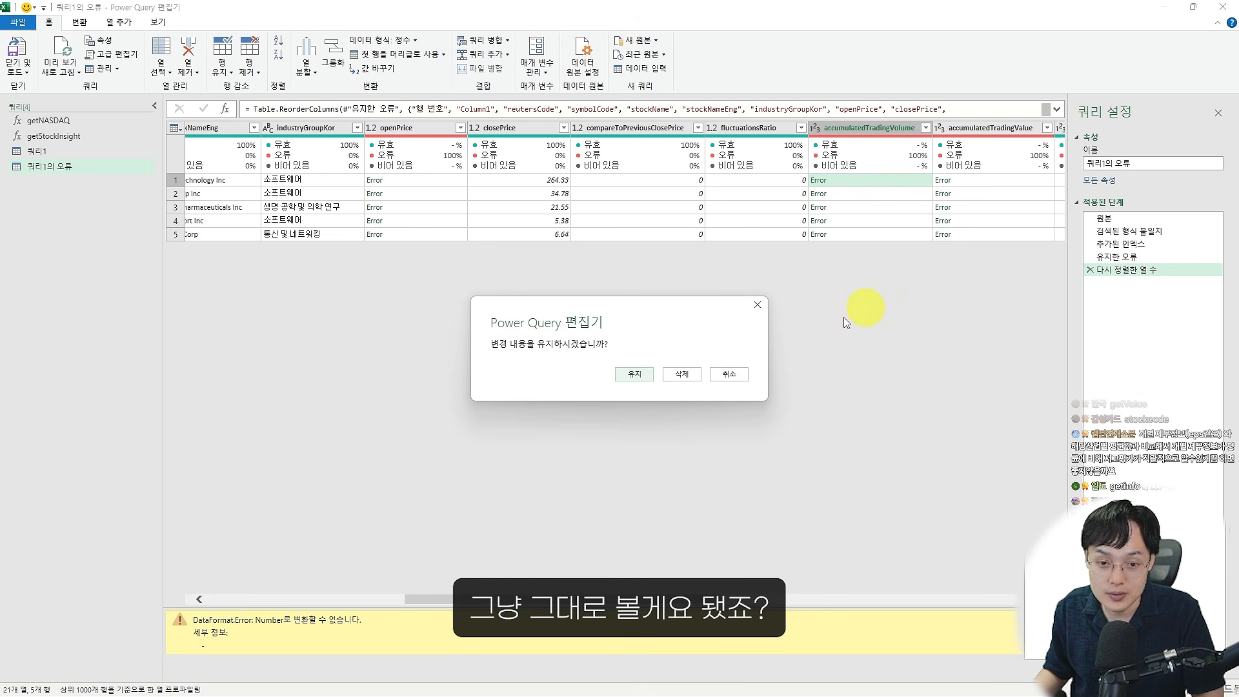
left_click(676, 376)
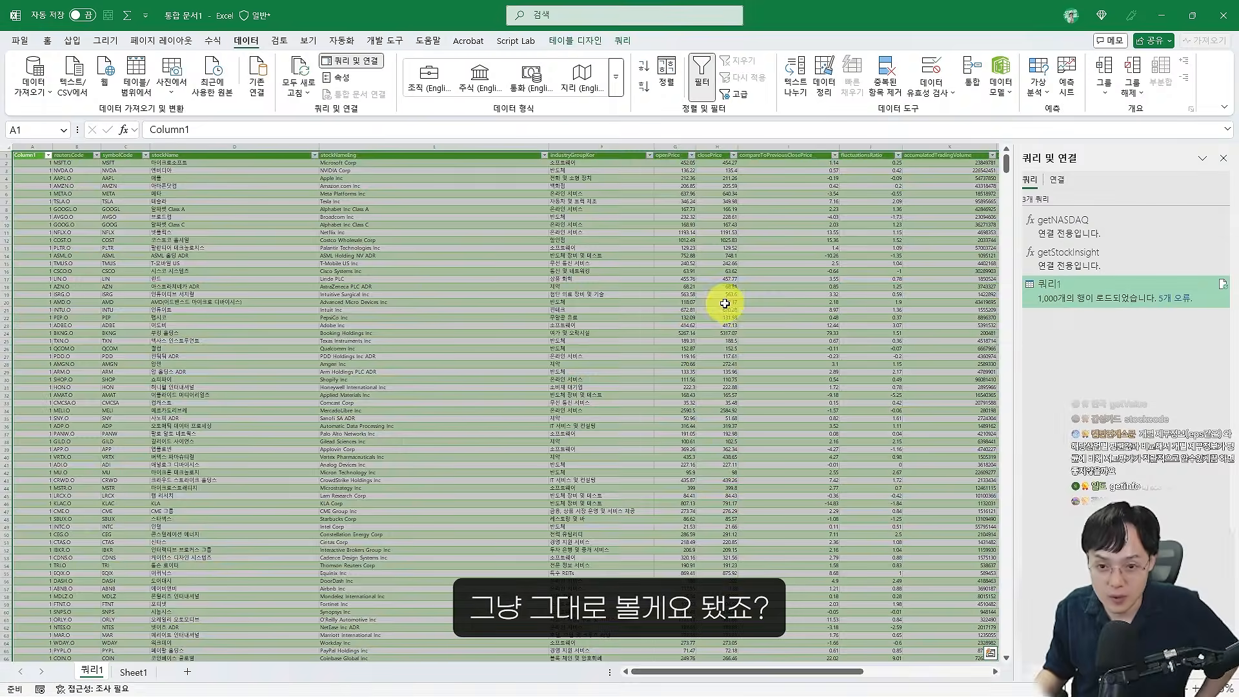
Examine the PER, EPS, PBR, BPS and 배당수익률 columns of the stock table at a readable size
left_click(726, 301)
scroll(724, 304, "up", 2, "ctrl")
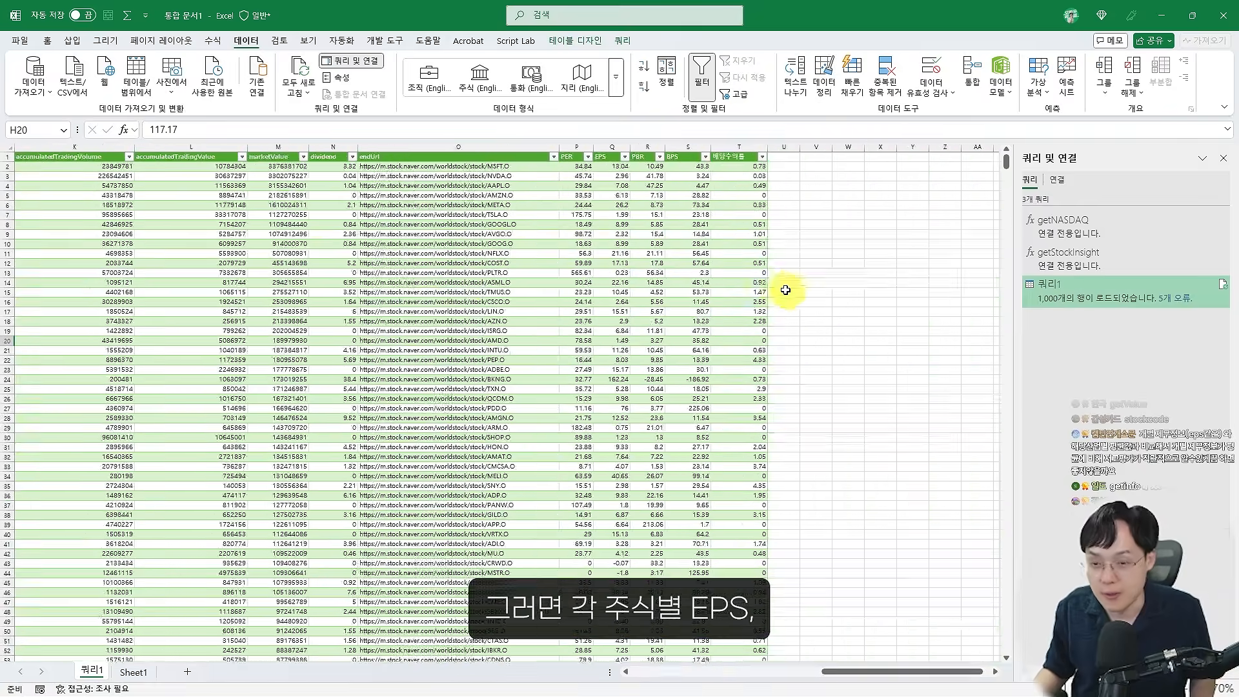
scroll(788, 284, "up", 3, "ctrl")
scroll(631, 265, "left", 2)
left_click(459, 172)
left_click(459, 172)
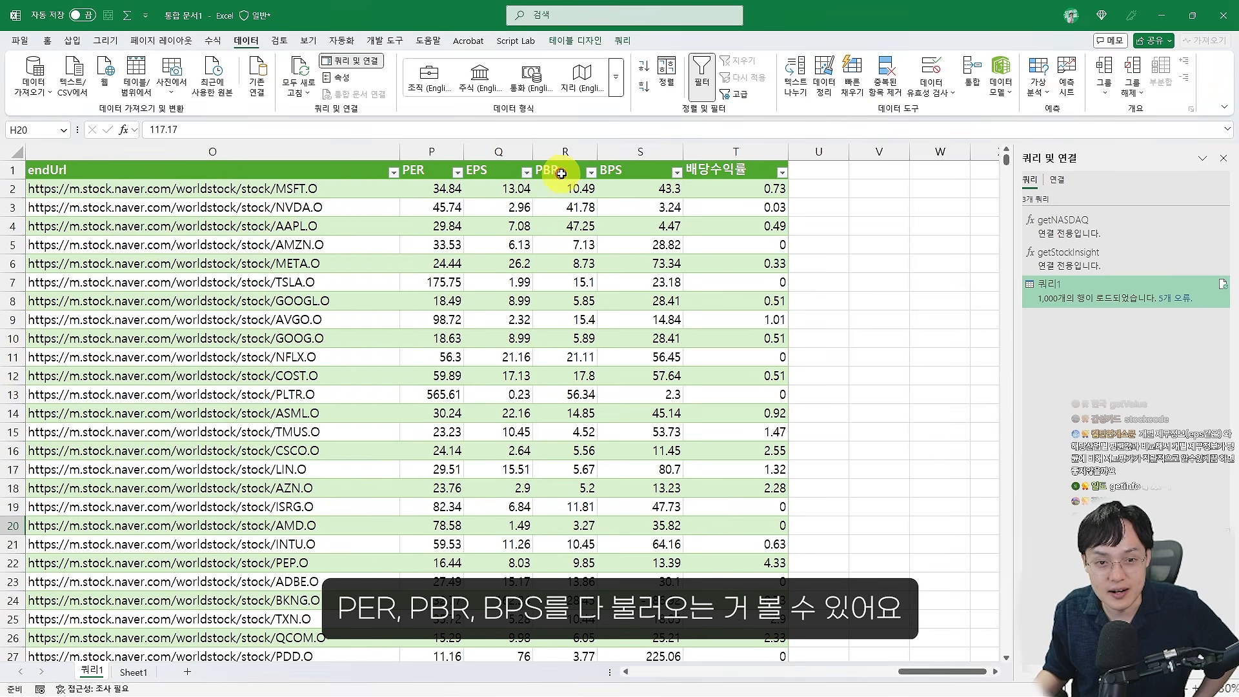
left_click(590, 172)
left_click(662, 226)
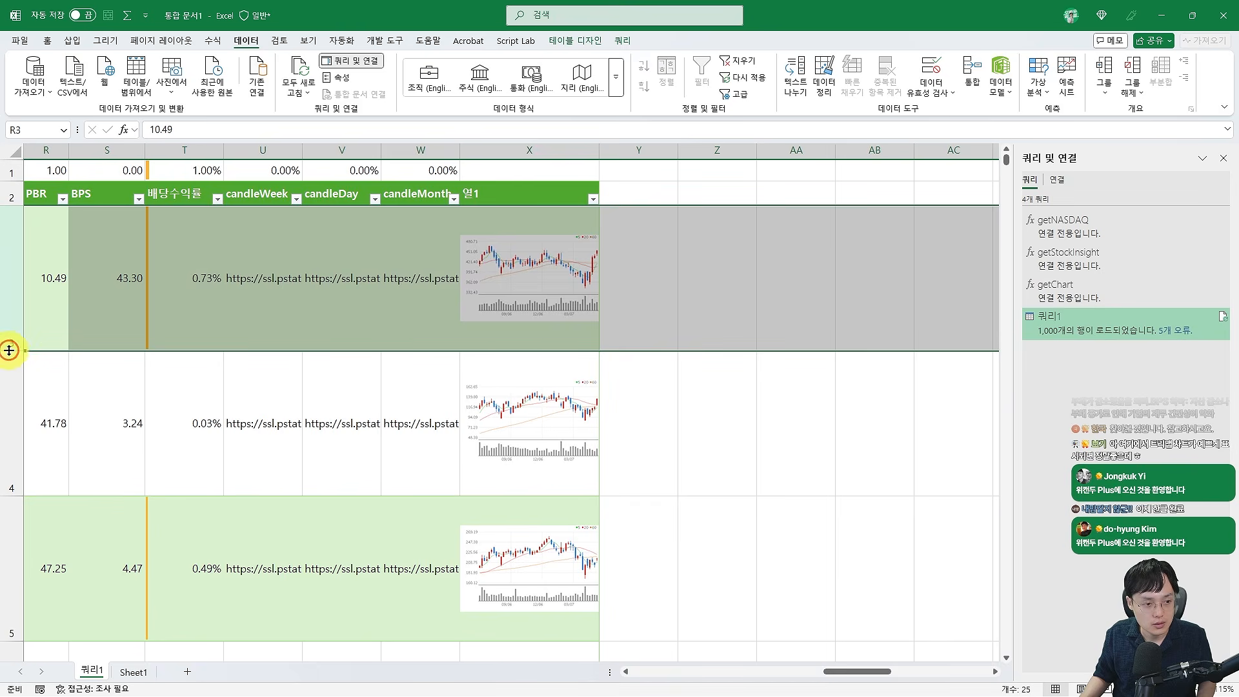
Reduce the height of row 3, the first stock row with a chart image
left_click_drag(13, 354, 13, 268)
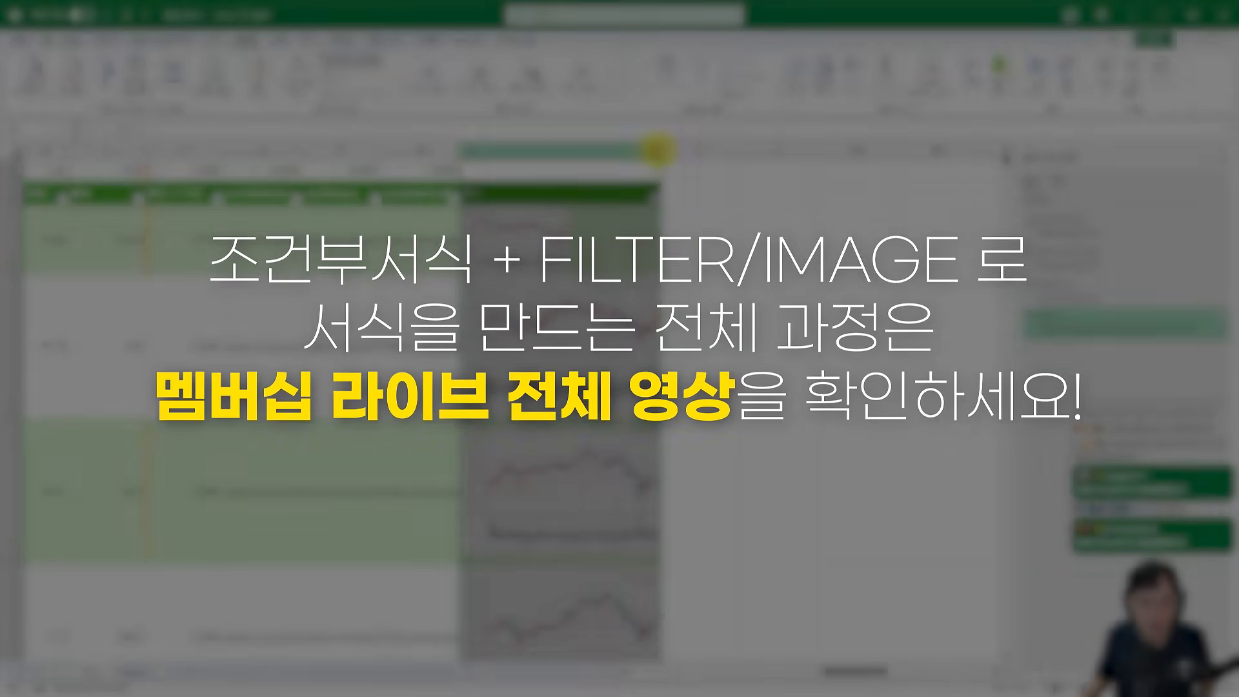